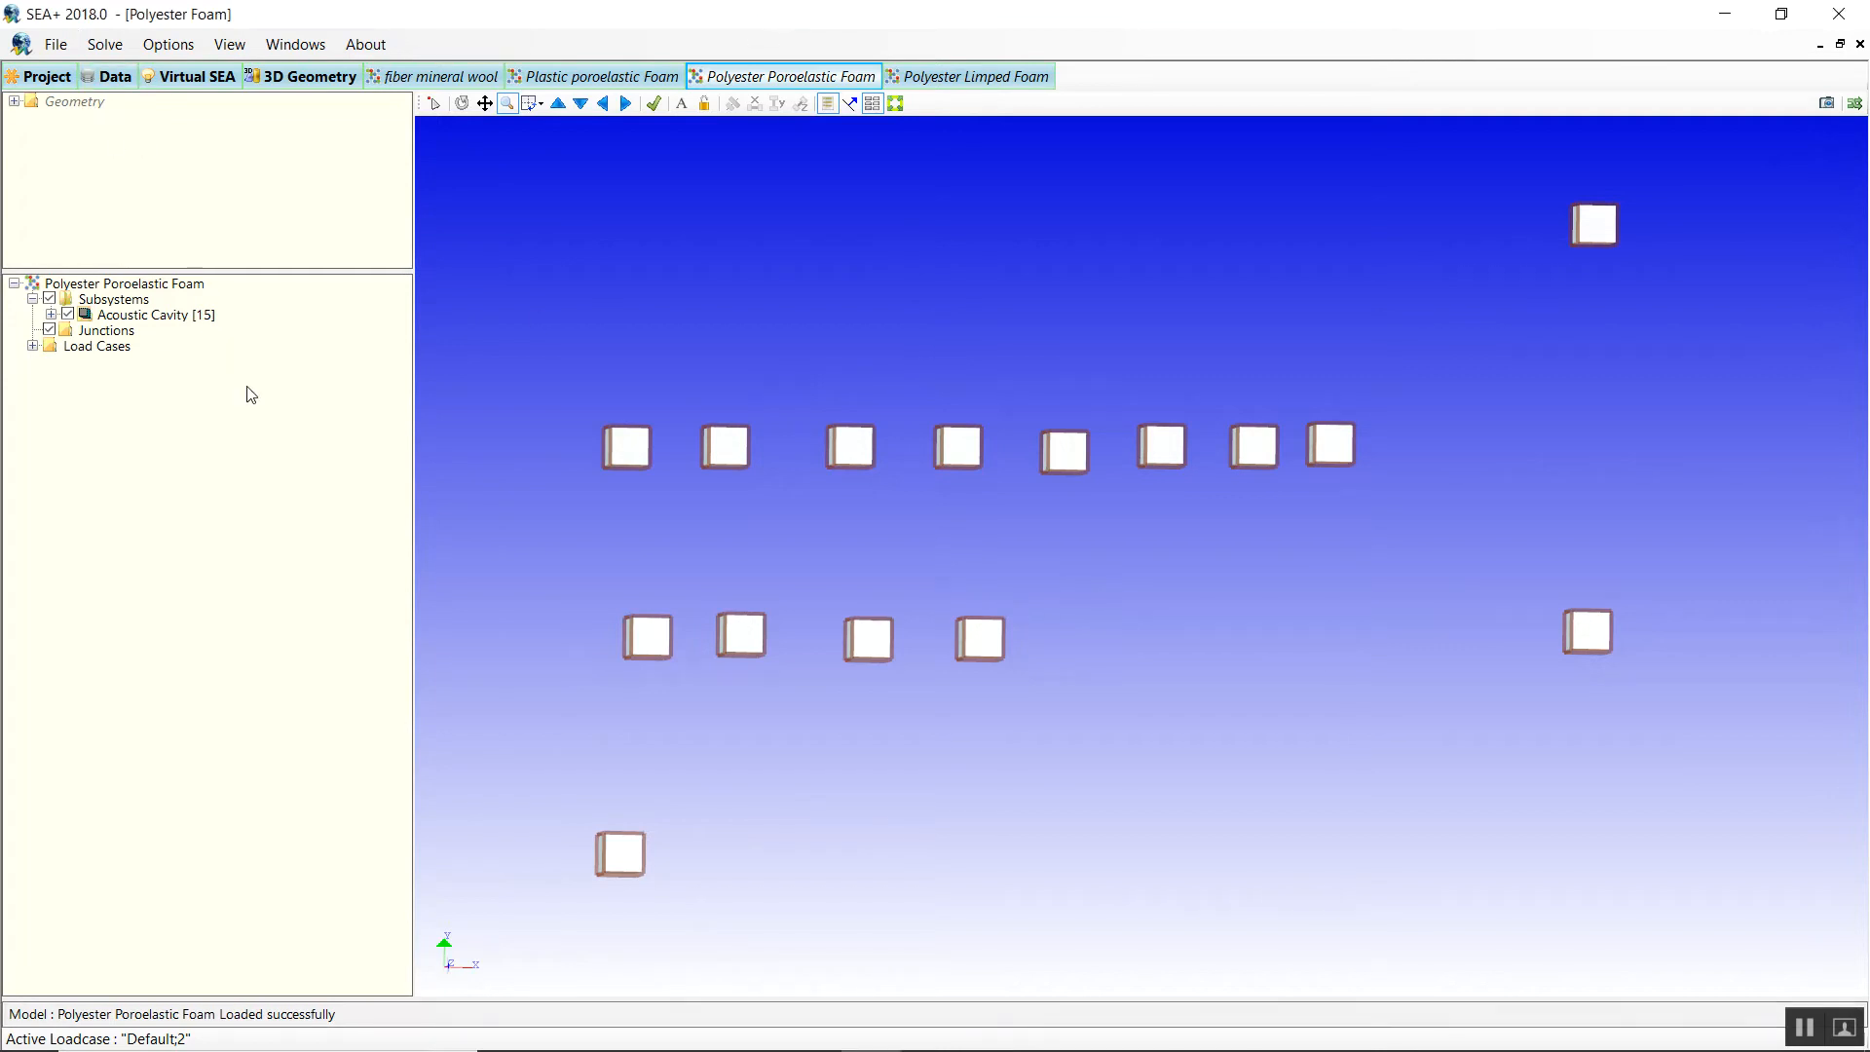
Open the Polyester foam porous material (30 kg/m³, 6.2E+08 Pa) from the Data tab's Porous Material list.
{"action": "left_click", "coordinate": [109, 76]}
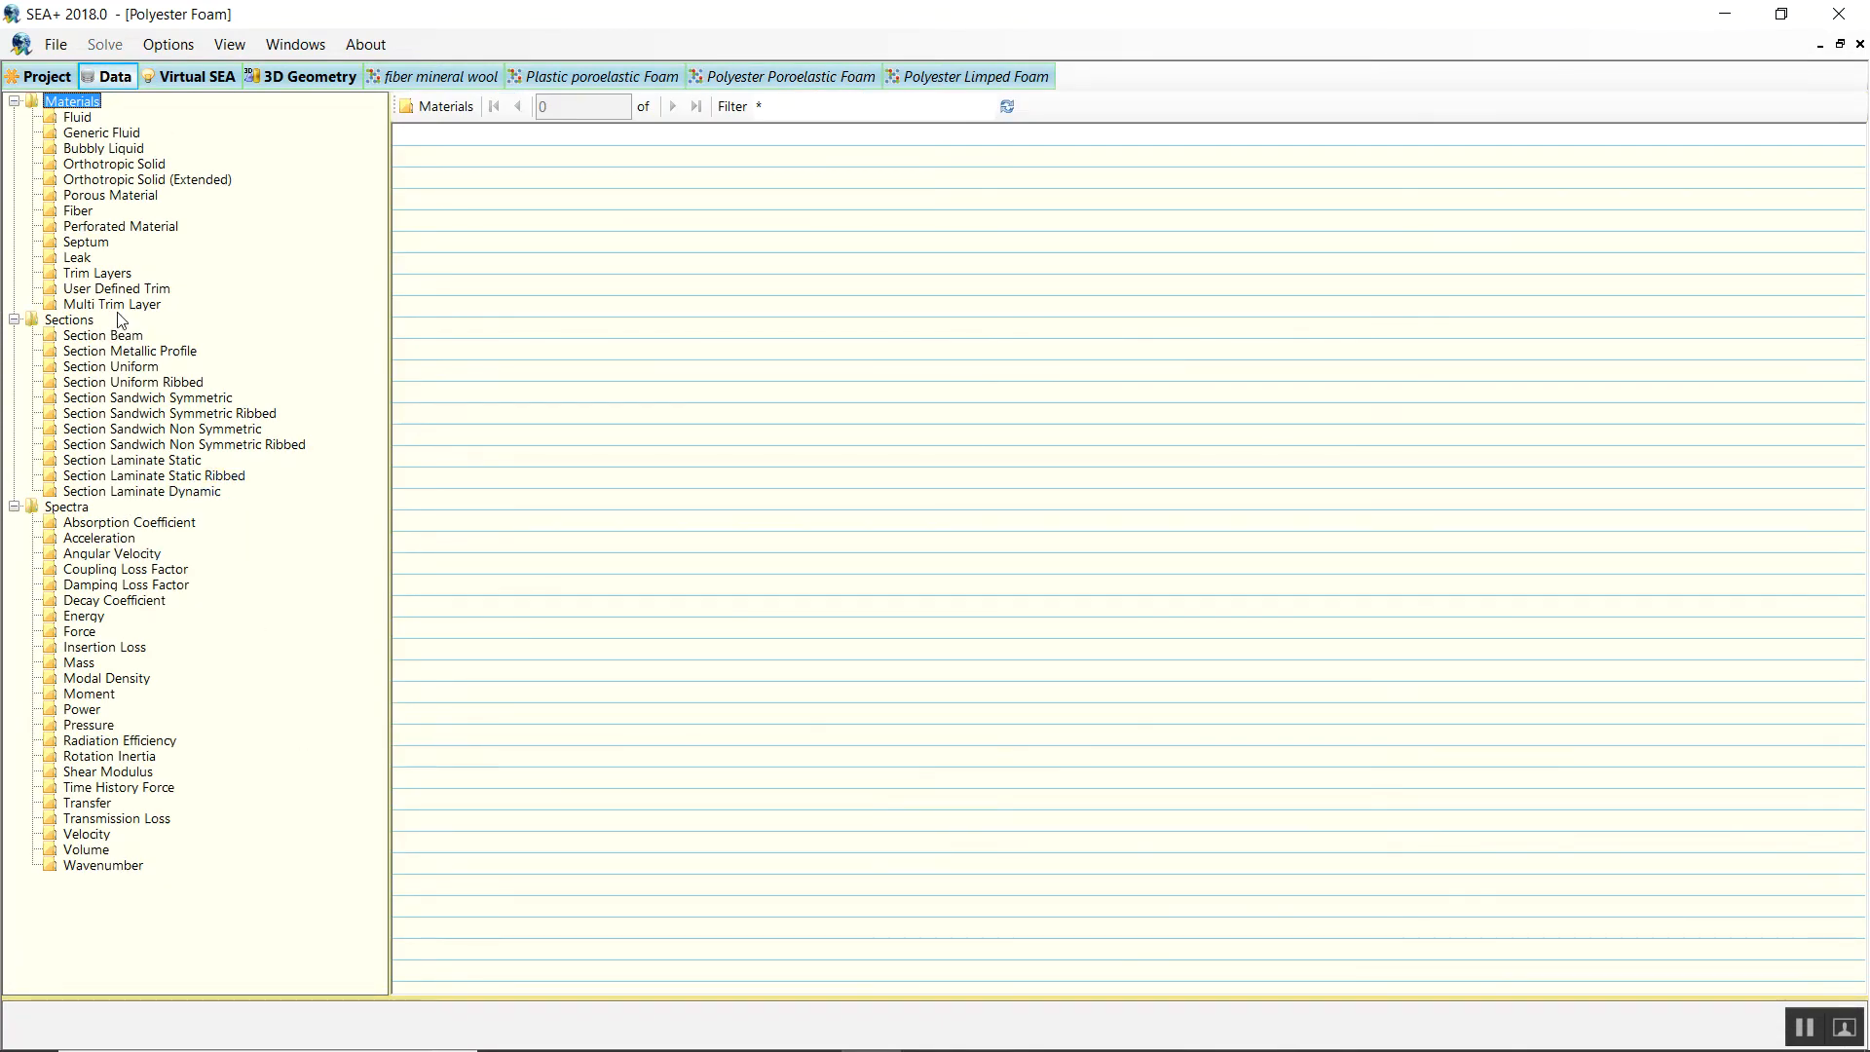
{"action": "left_click", "coordinate": [105, 194]}
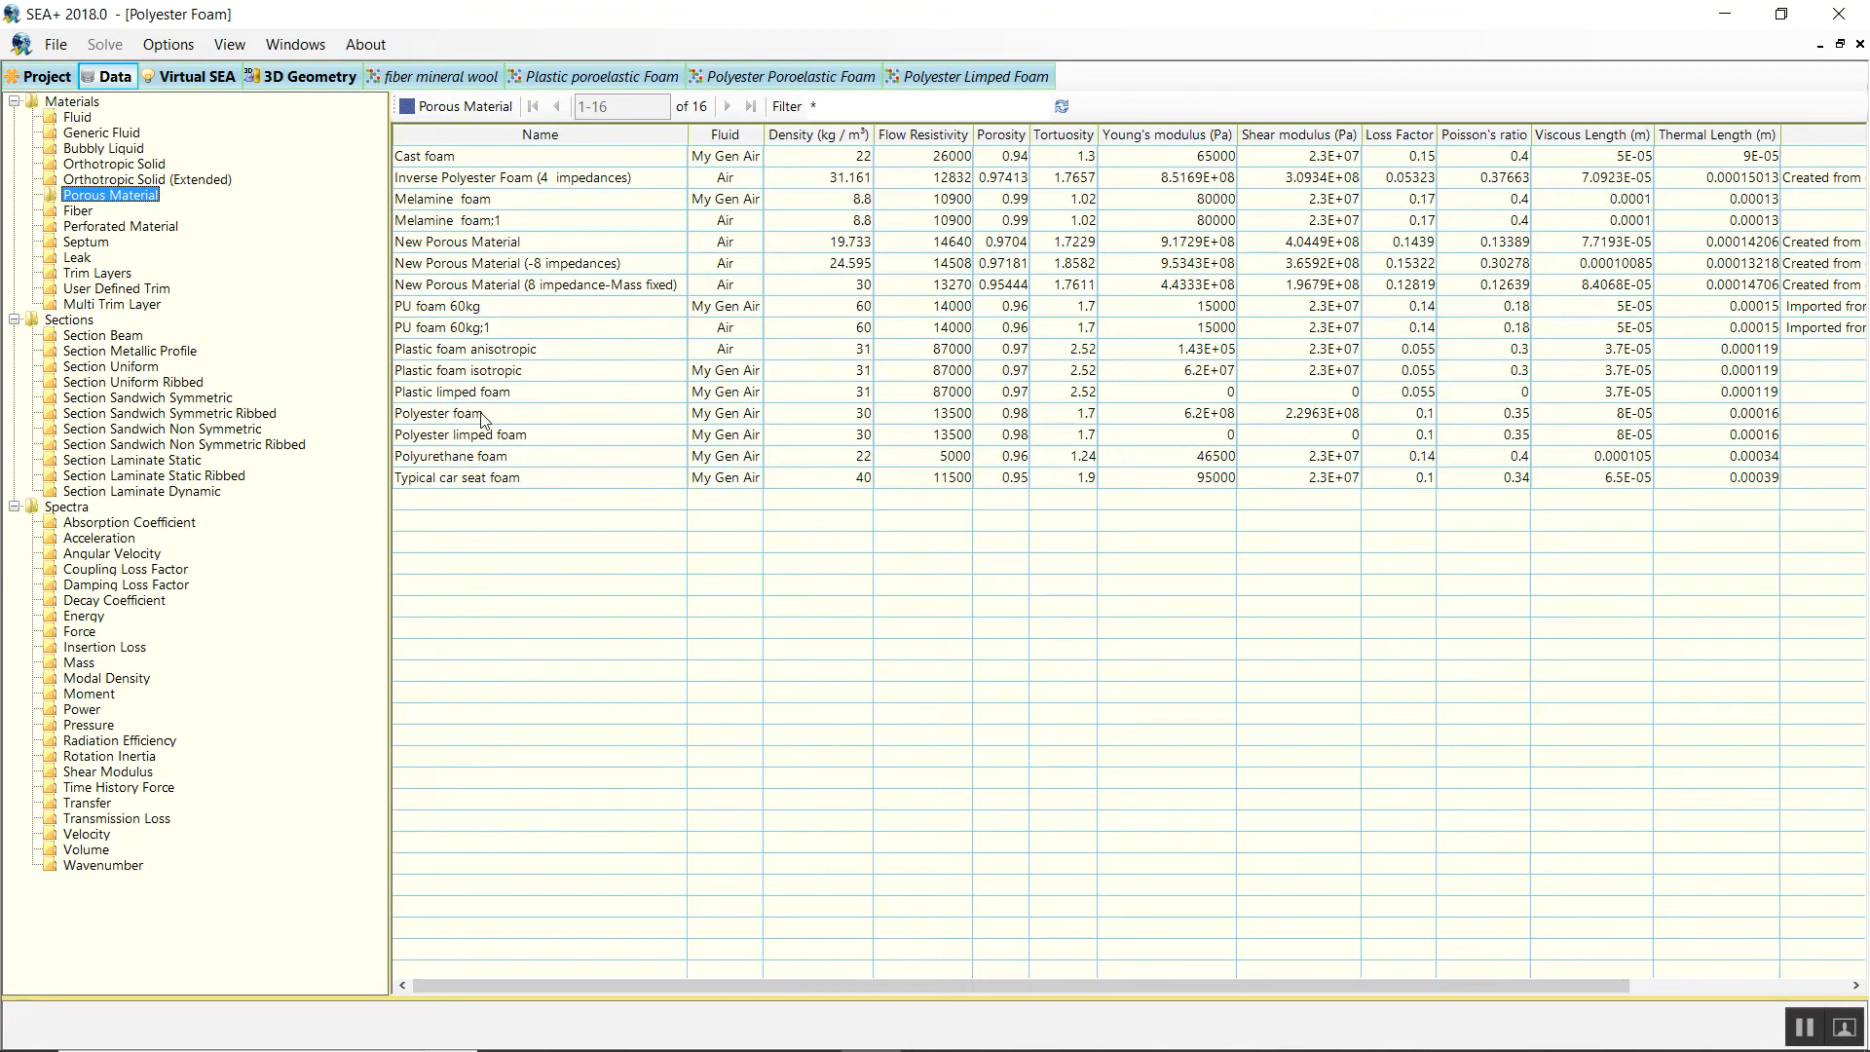
{"action": "left_click", "coordinate": [397, 419]}
{"action": "double_click", "coordinate": [397, 419]}
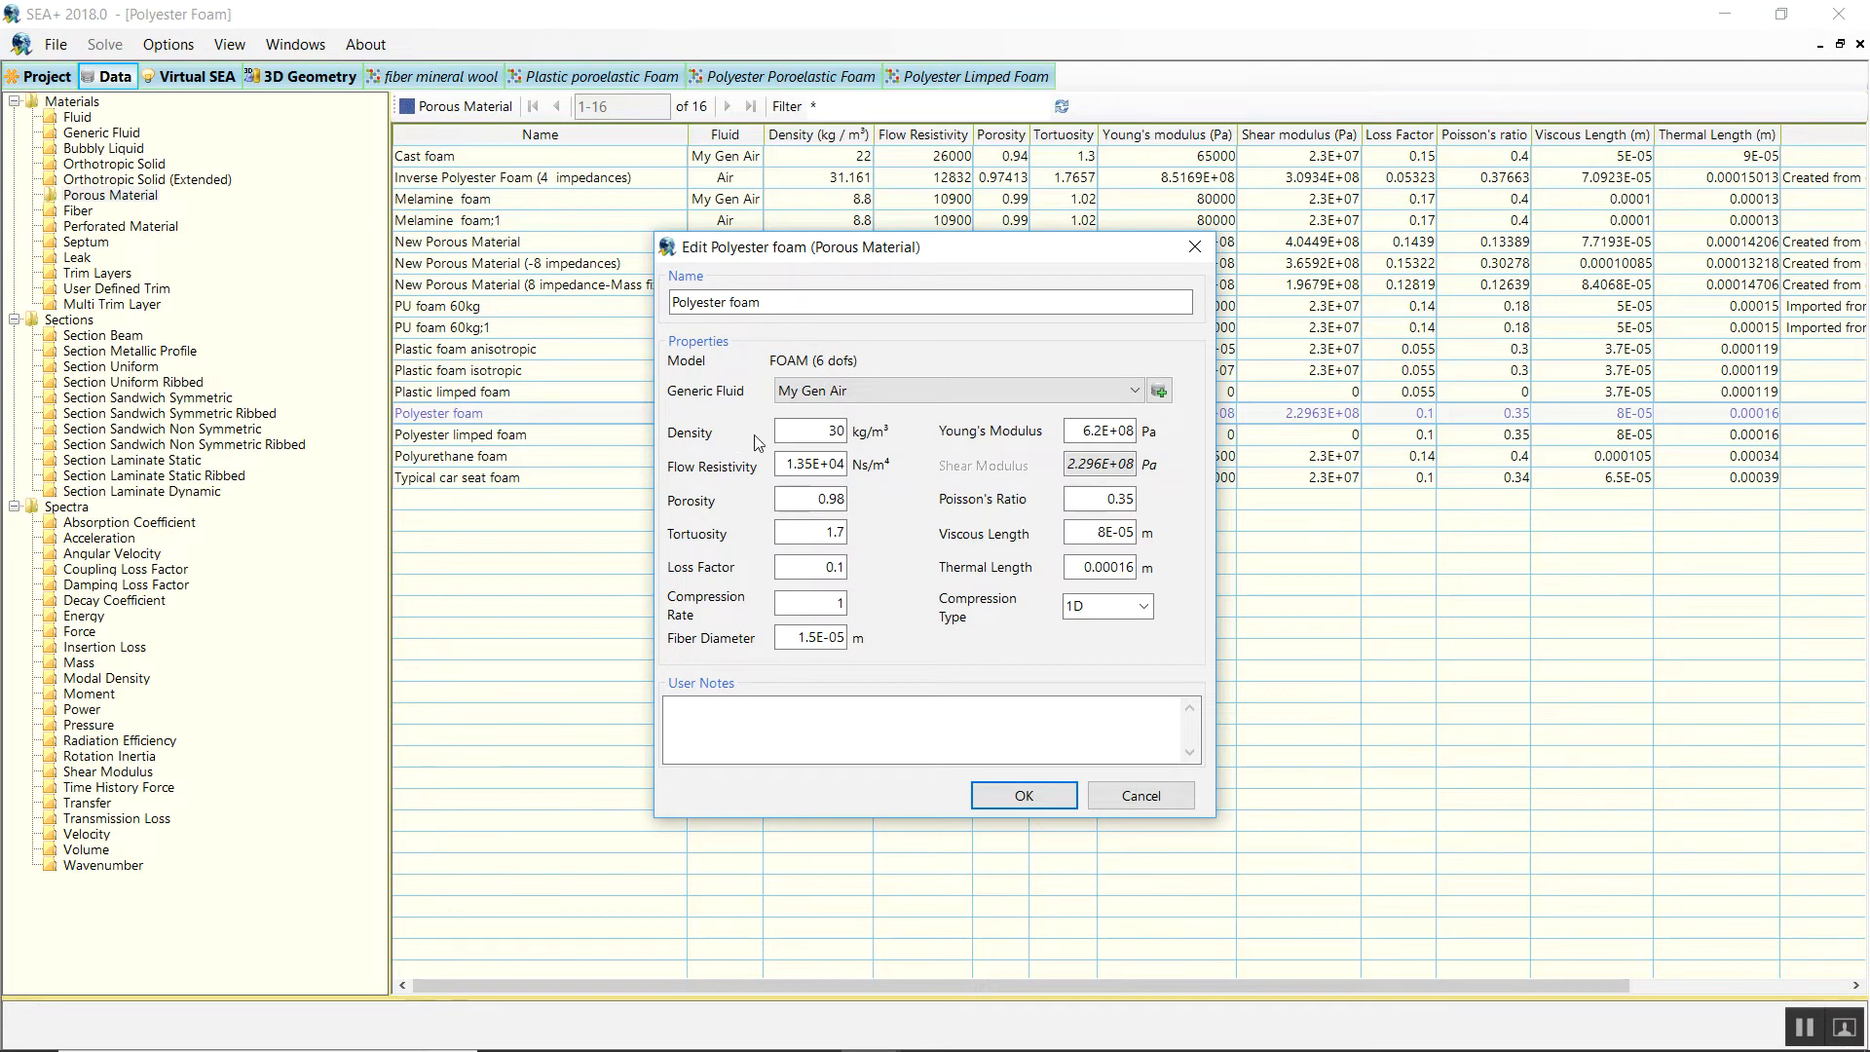
{"action": "left_click", "coordinate": [779, 437]}
{"action": "double_click", "coordinate": [835, 533]}
{"action": "double_click", "coordinate": [780, 572]}
{"action": "double_click", "coordinate": [1130, 501]}
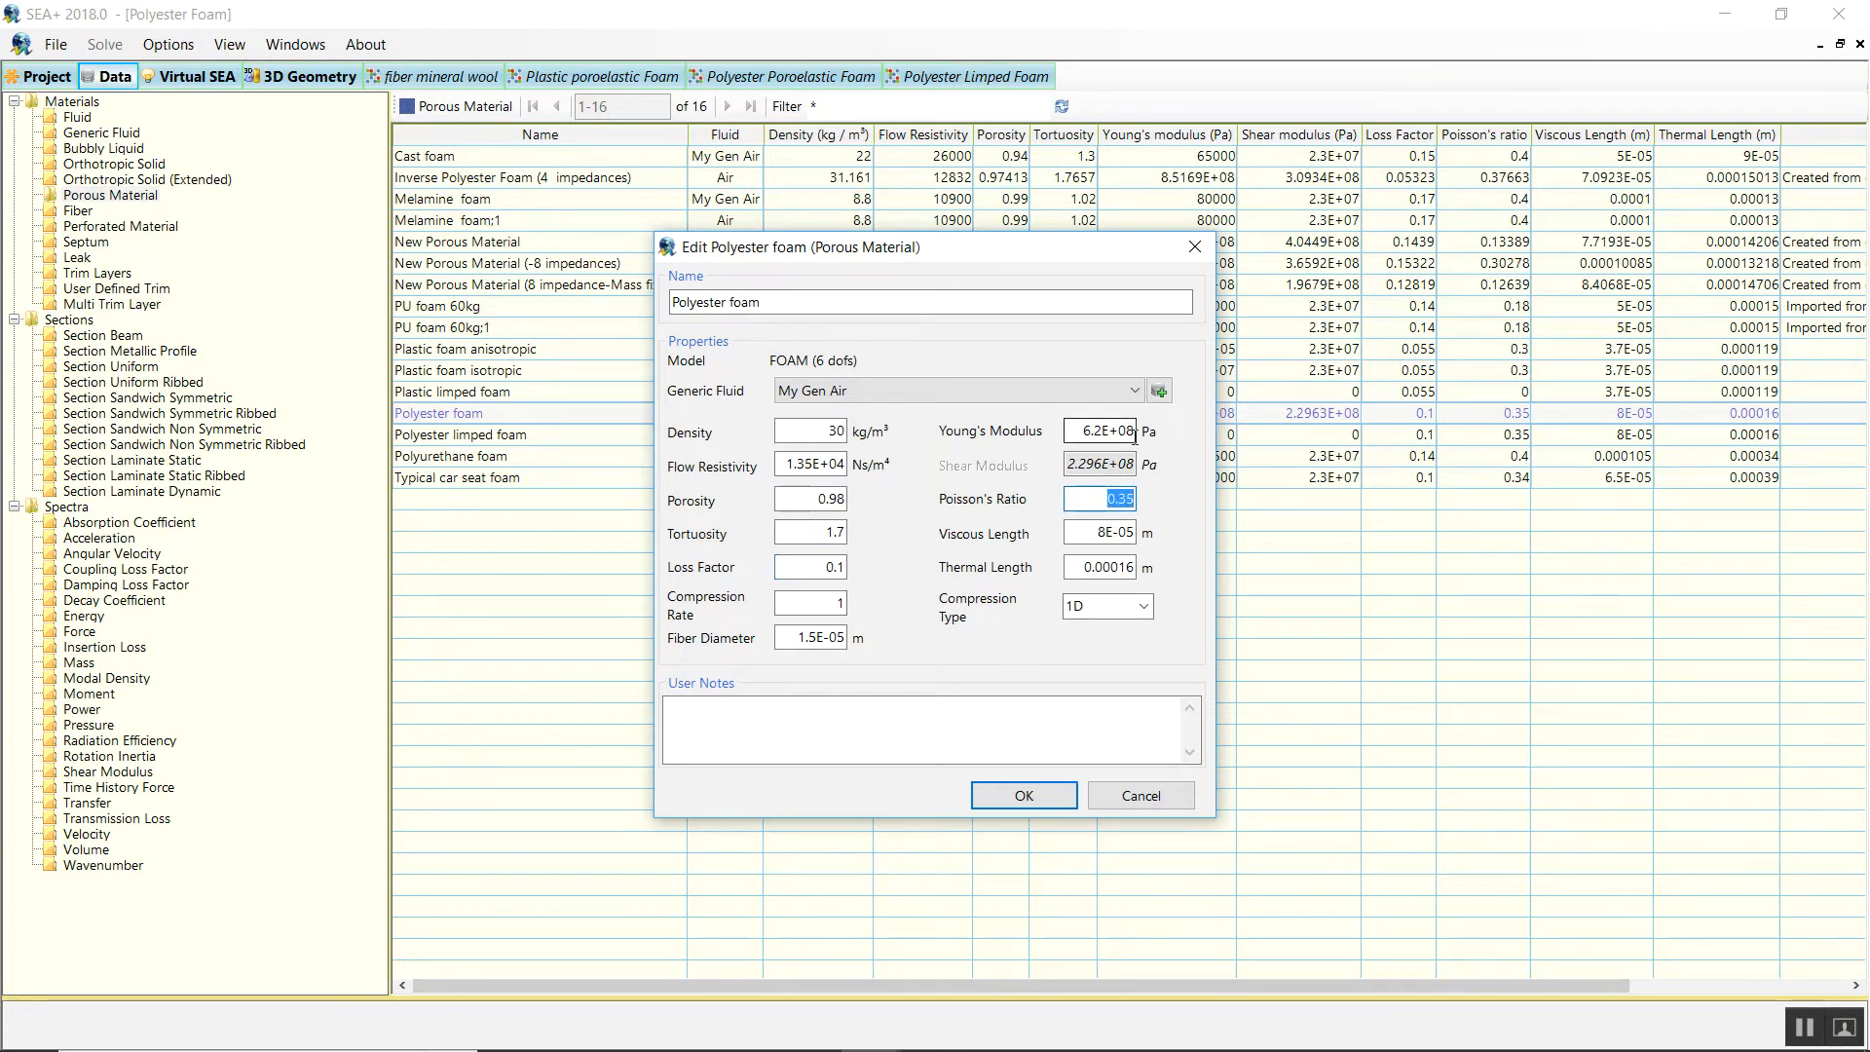
{"action": "left_click", "coordinate": [1086, 505]}
{"action": "double_click", "coordinate": [1086, 504]}
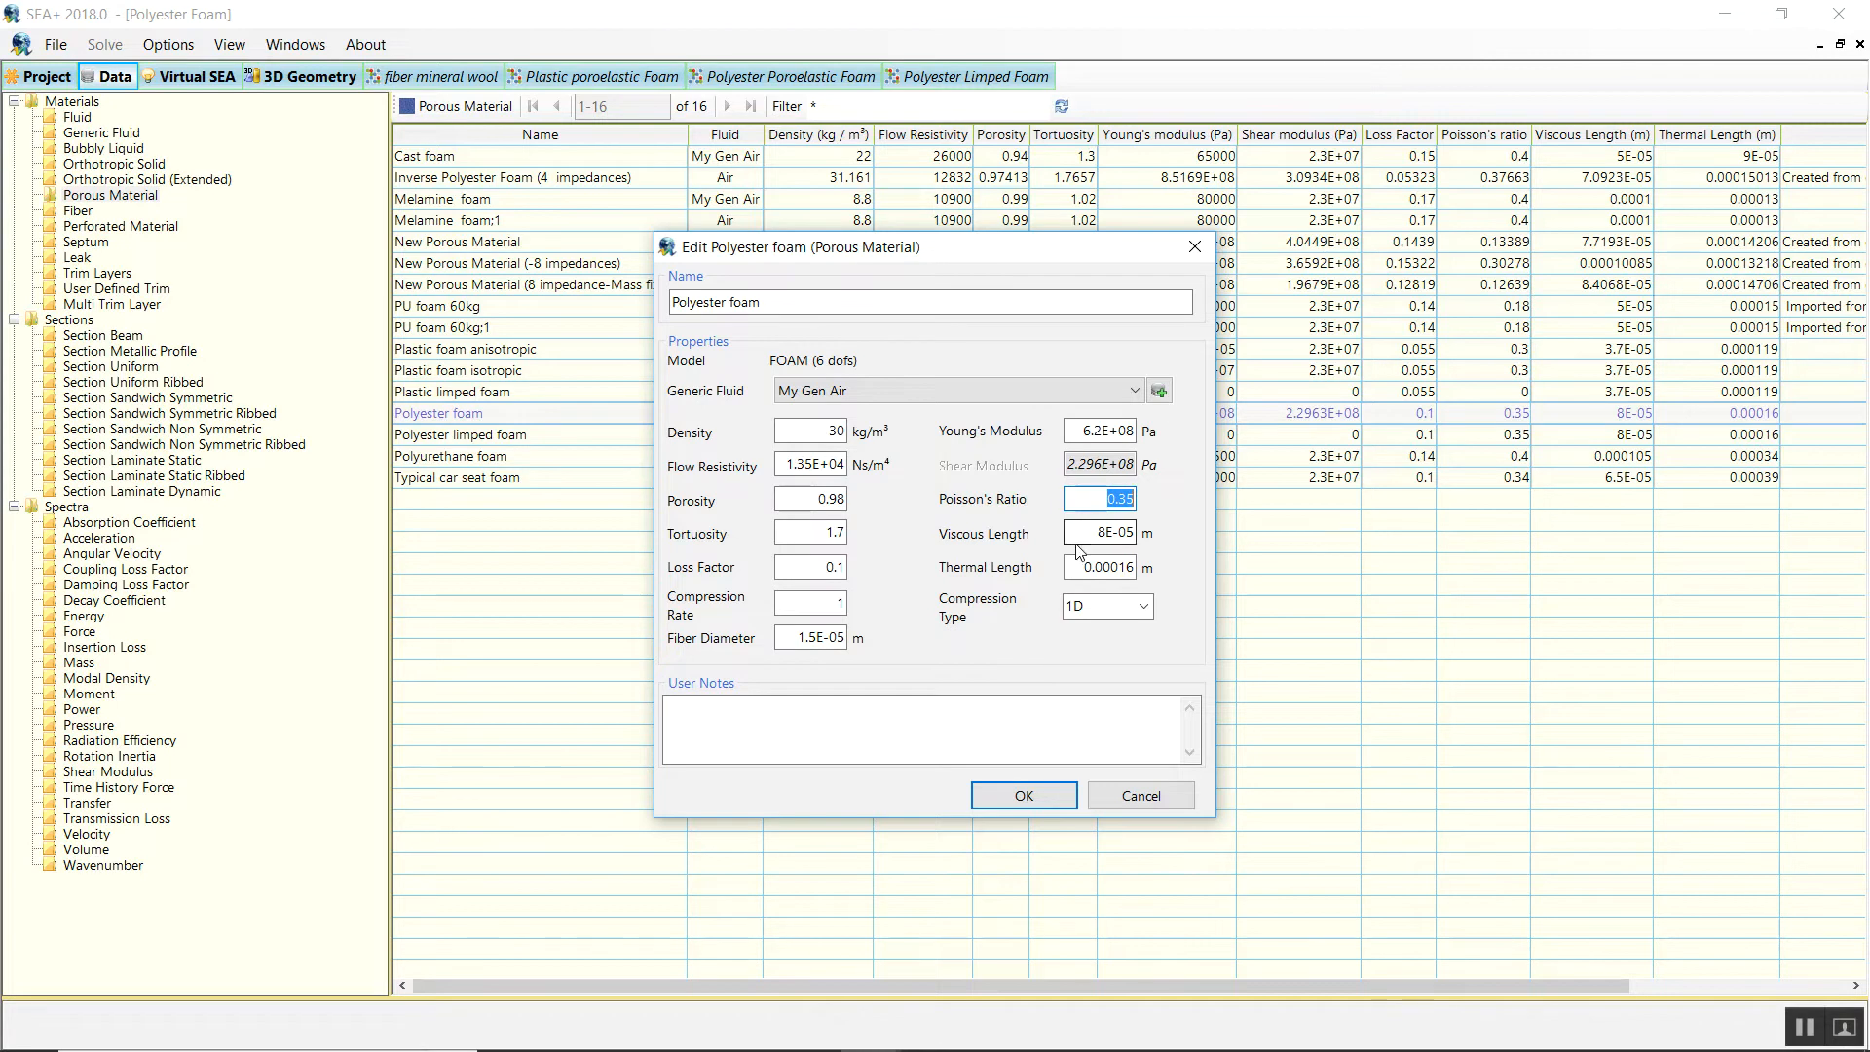
{"action": "double_click", "coordinate": [1087, 531]}
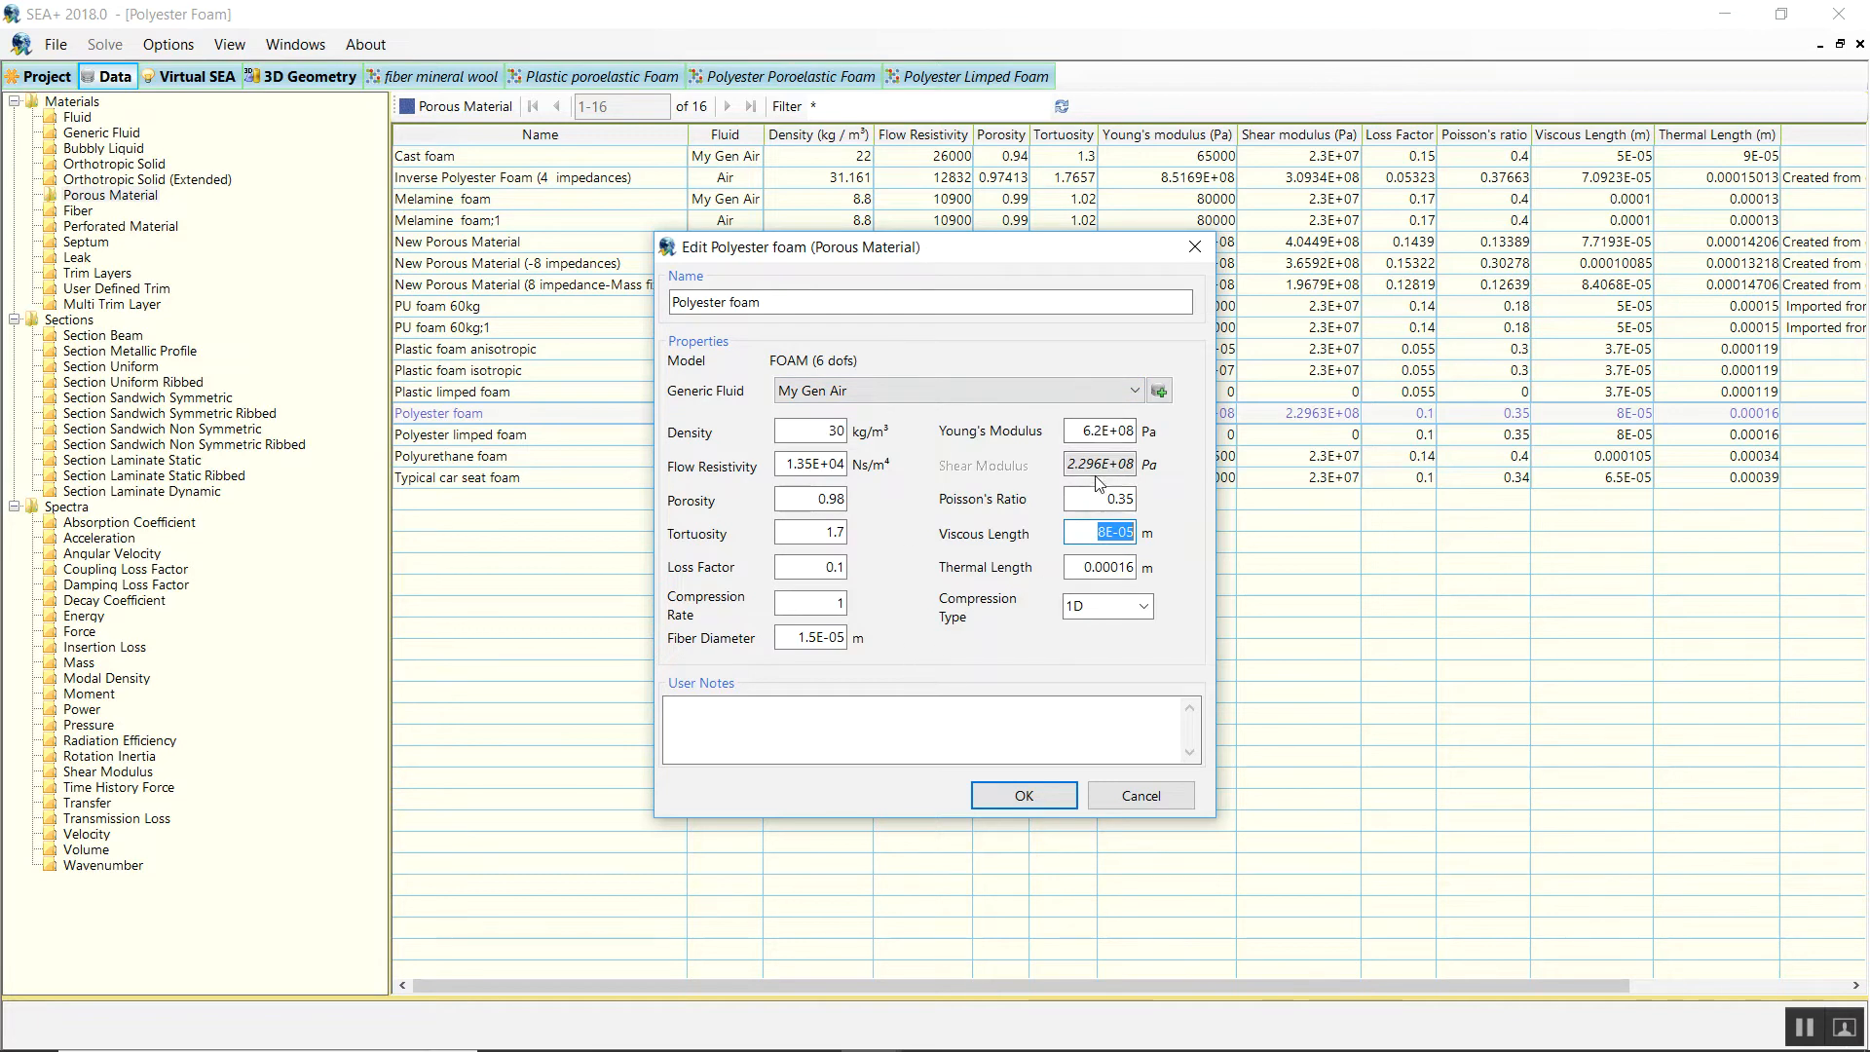
Cancel the Polyester foam edit and list the 26 trim layers, selecting 10 mm Polyestyer limped foam.
{"action": "mouse_move", "coordinate": [1097, 463]}
{"action": "left_click", "coordinate": [1127, 806]}
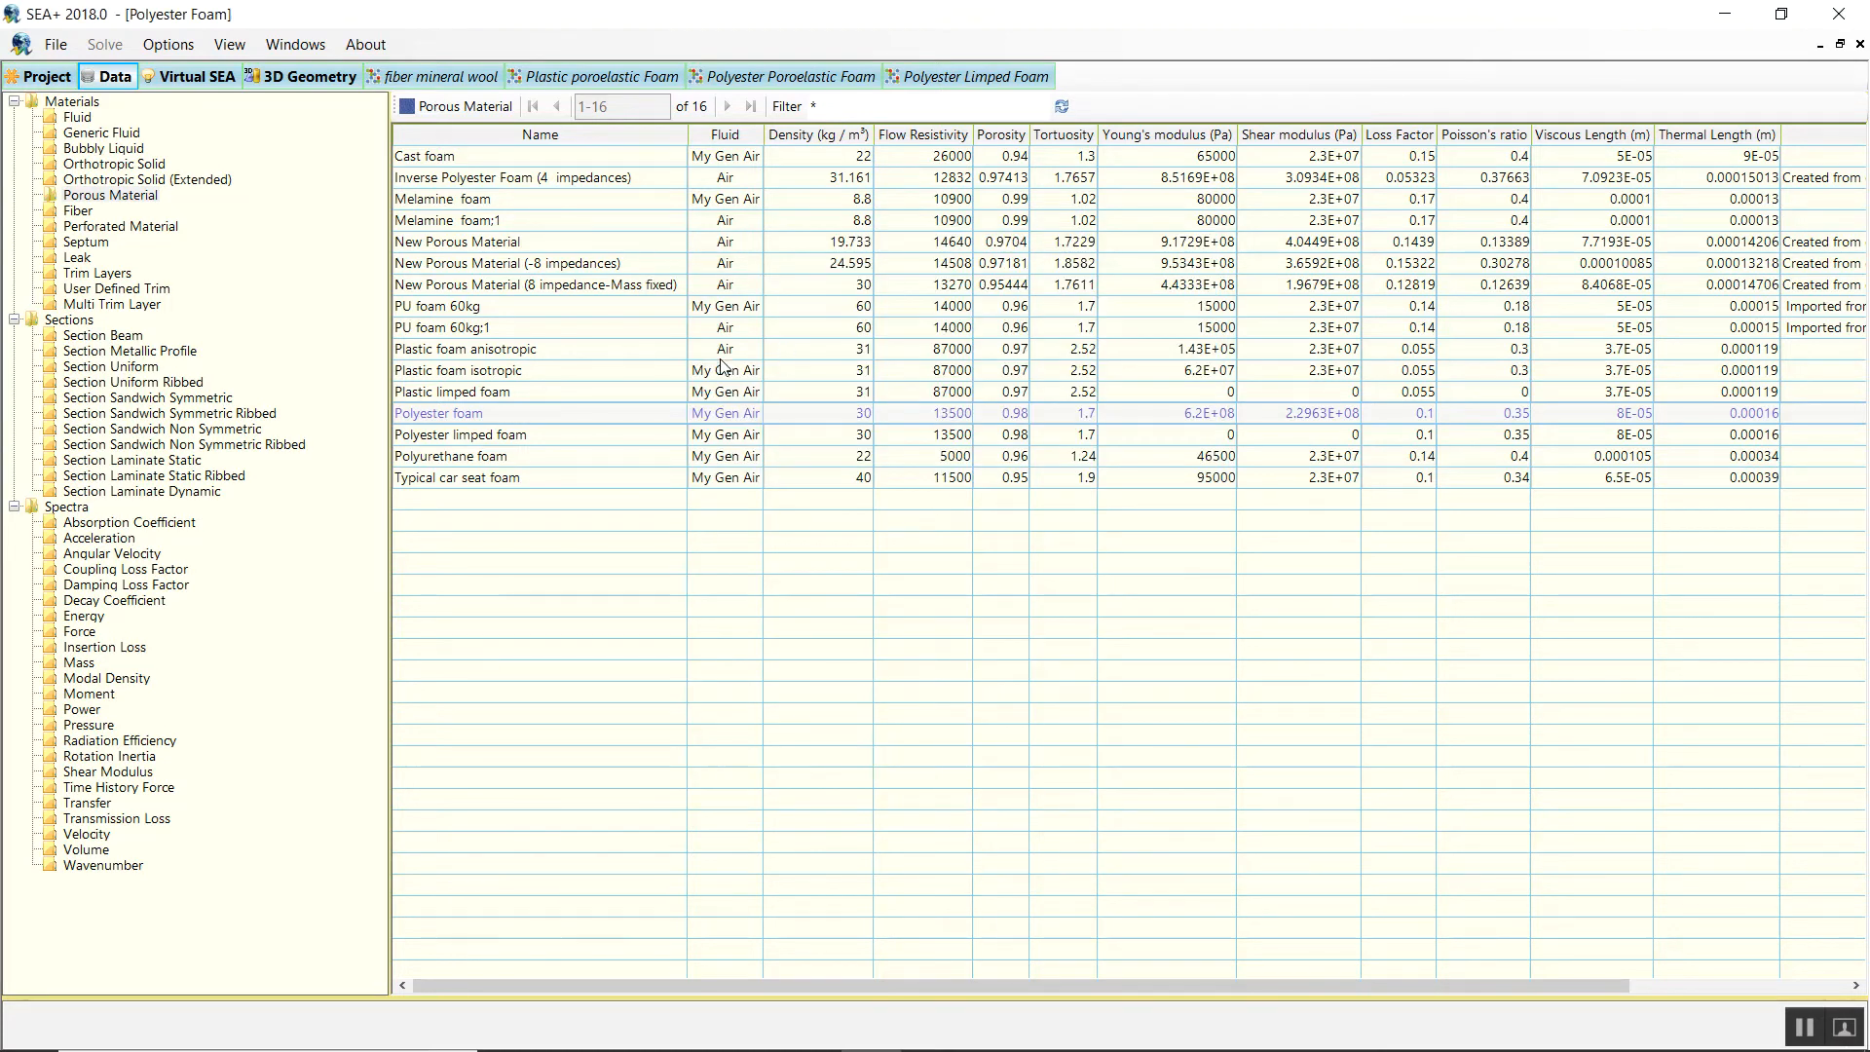
{"action": "left_click", "coordinate": [107, 274]}
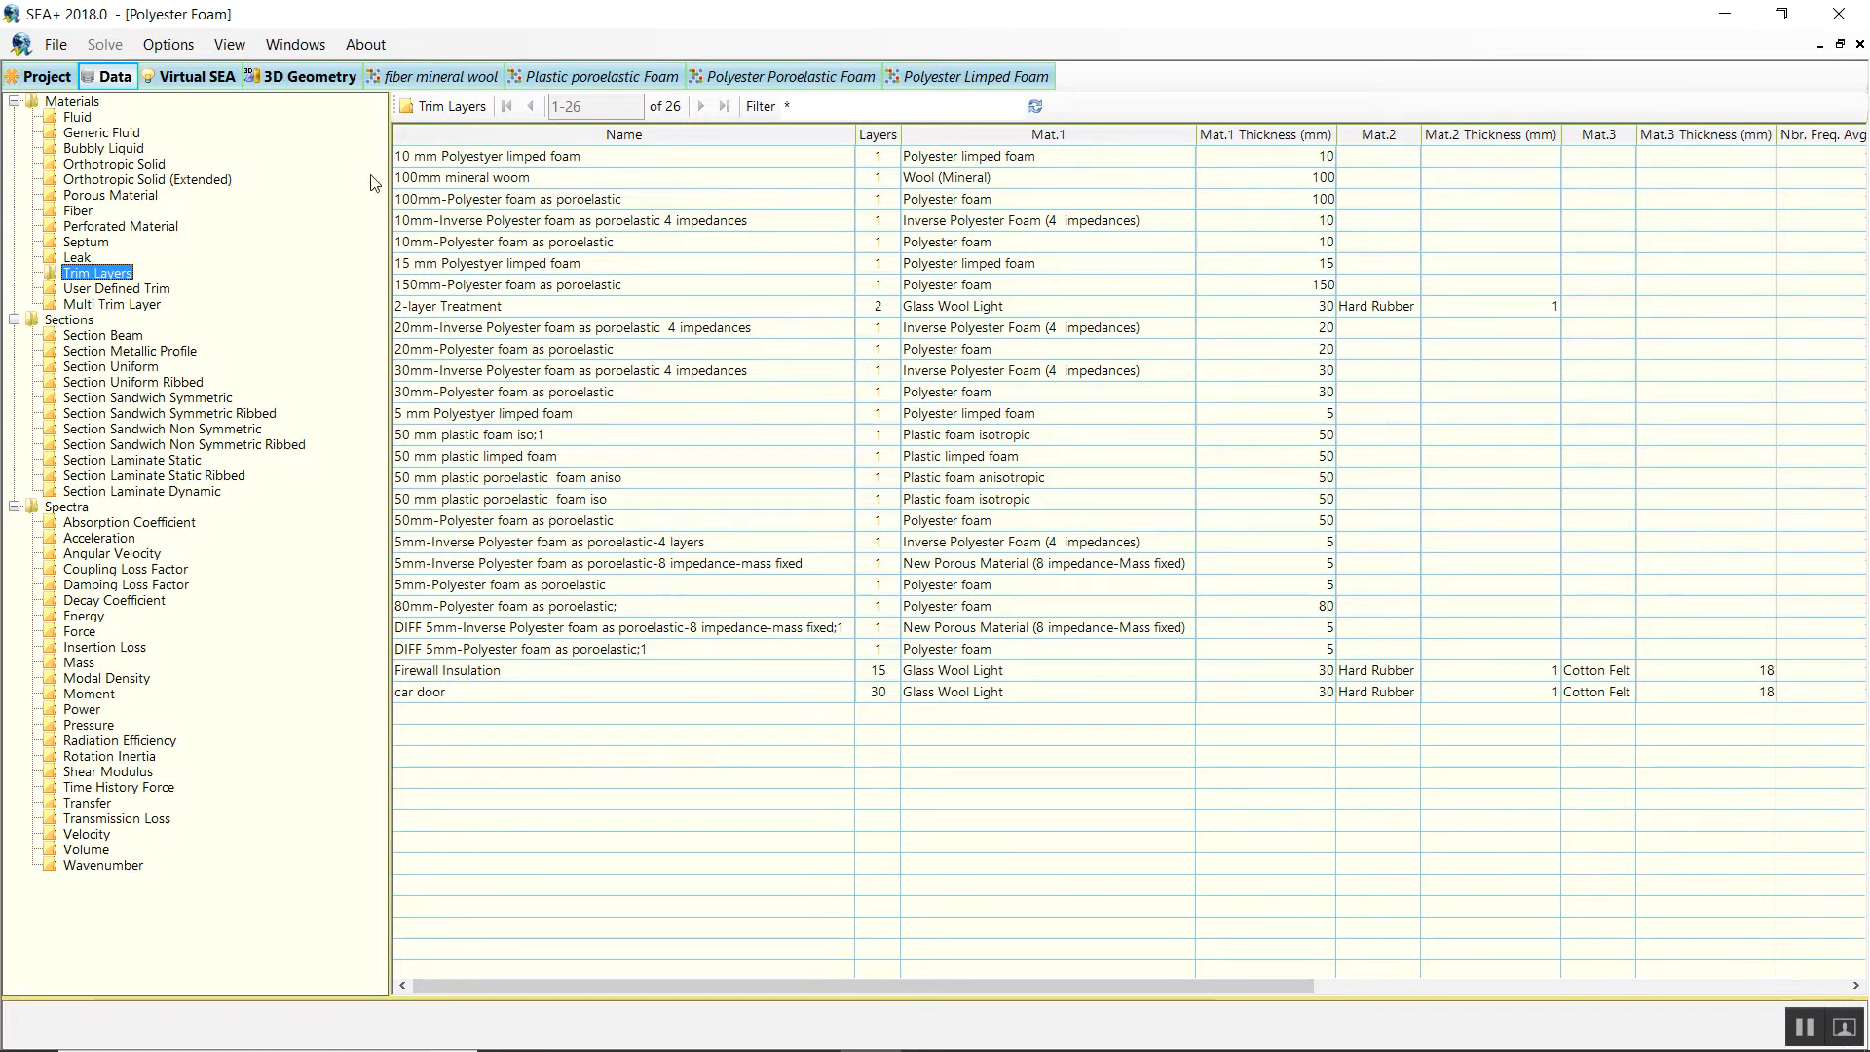
{"action": "left_click", "coordinate": [468, 159]}
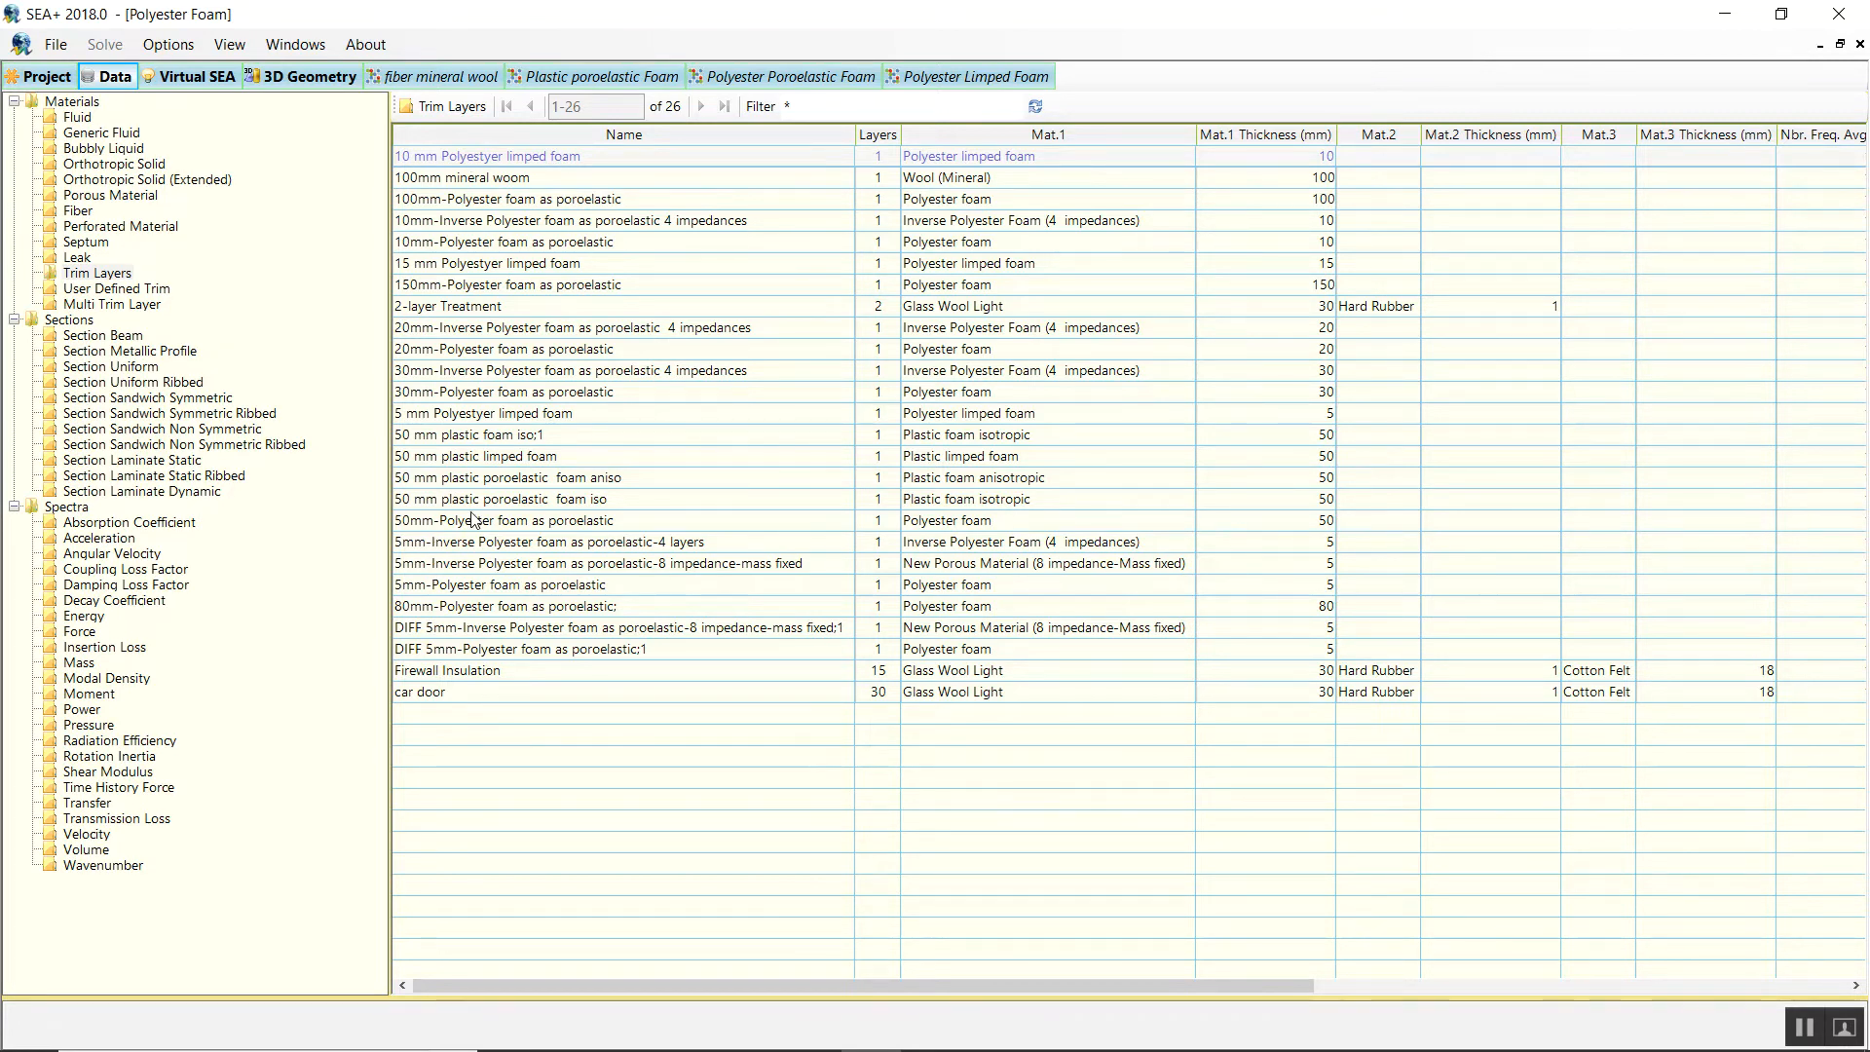
{"action": "double_click", "coordinate": [421, 162]}
{"action": "left_click", "coordinate": [623, 253]}
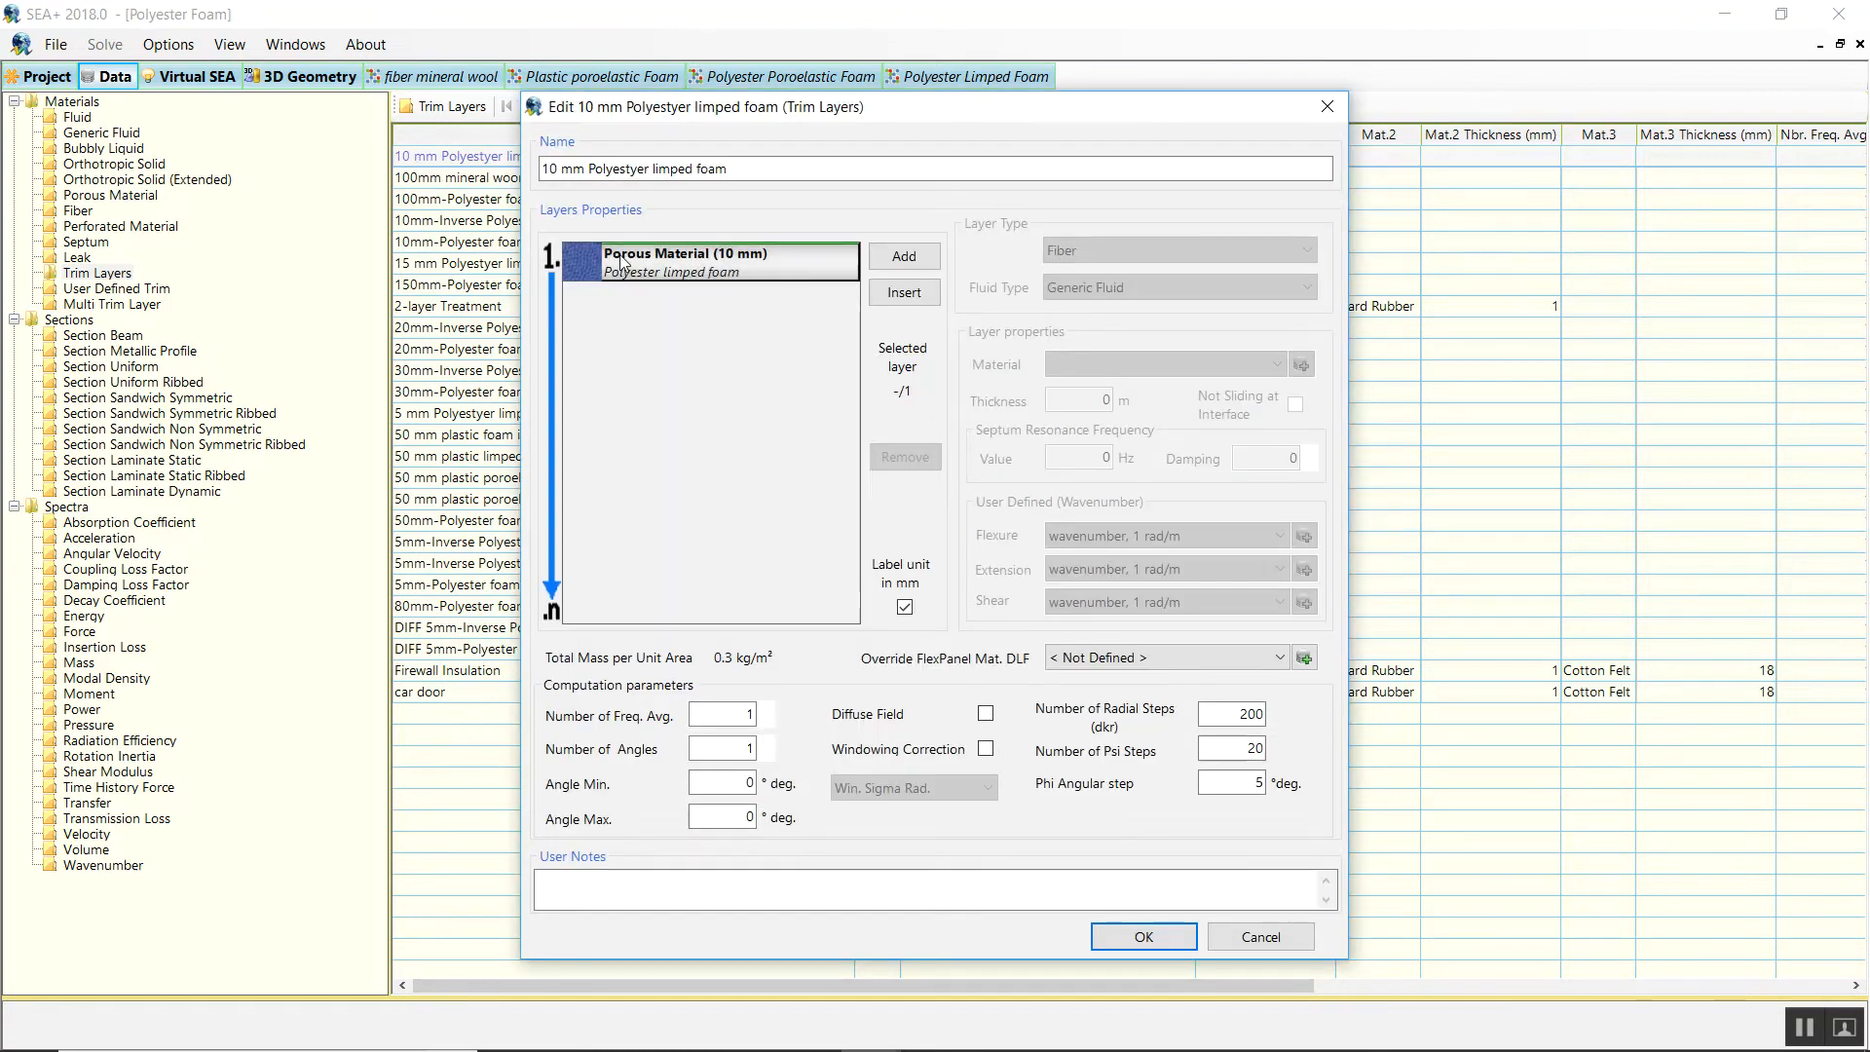
{"action": "left_click_drag", "start_coordinate": [728, 170], "coordinate": [537, 173]}
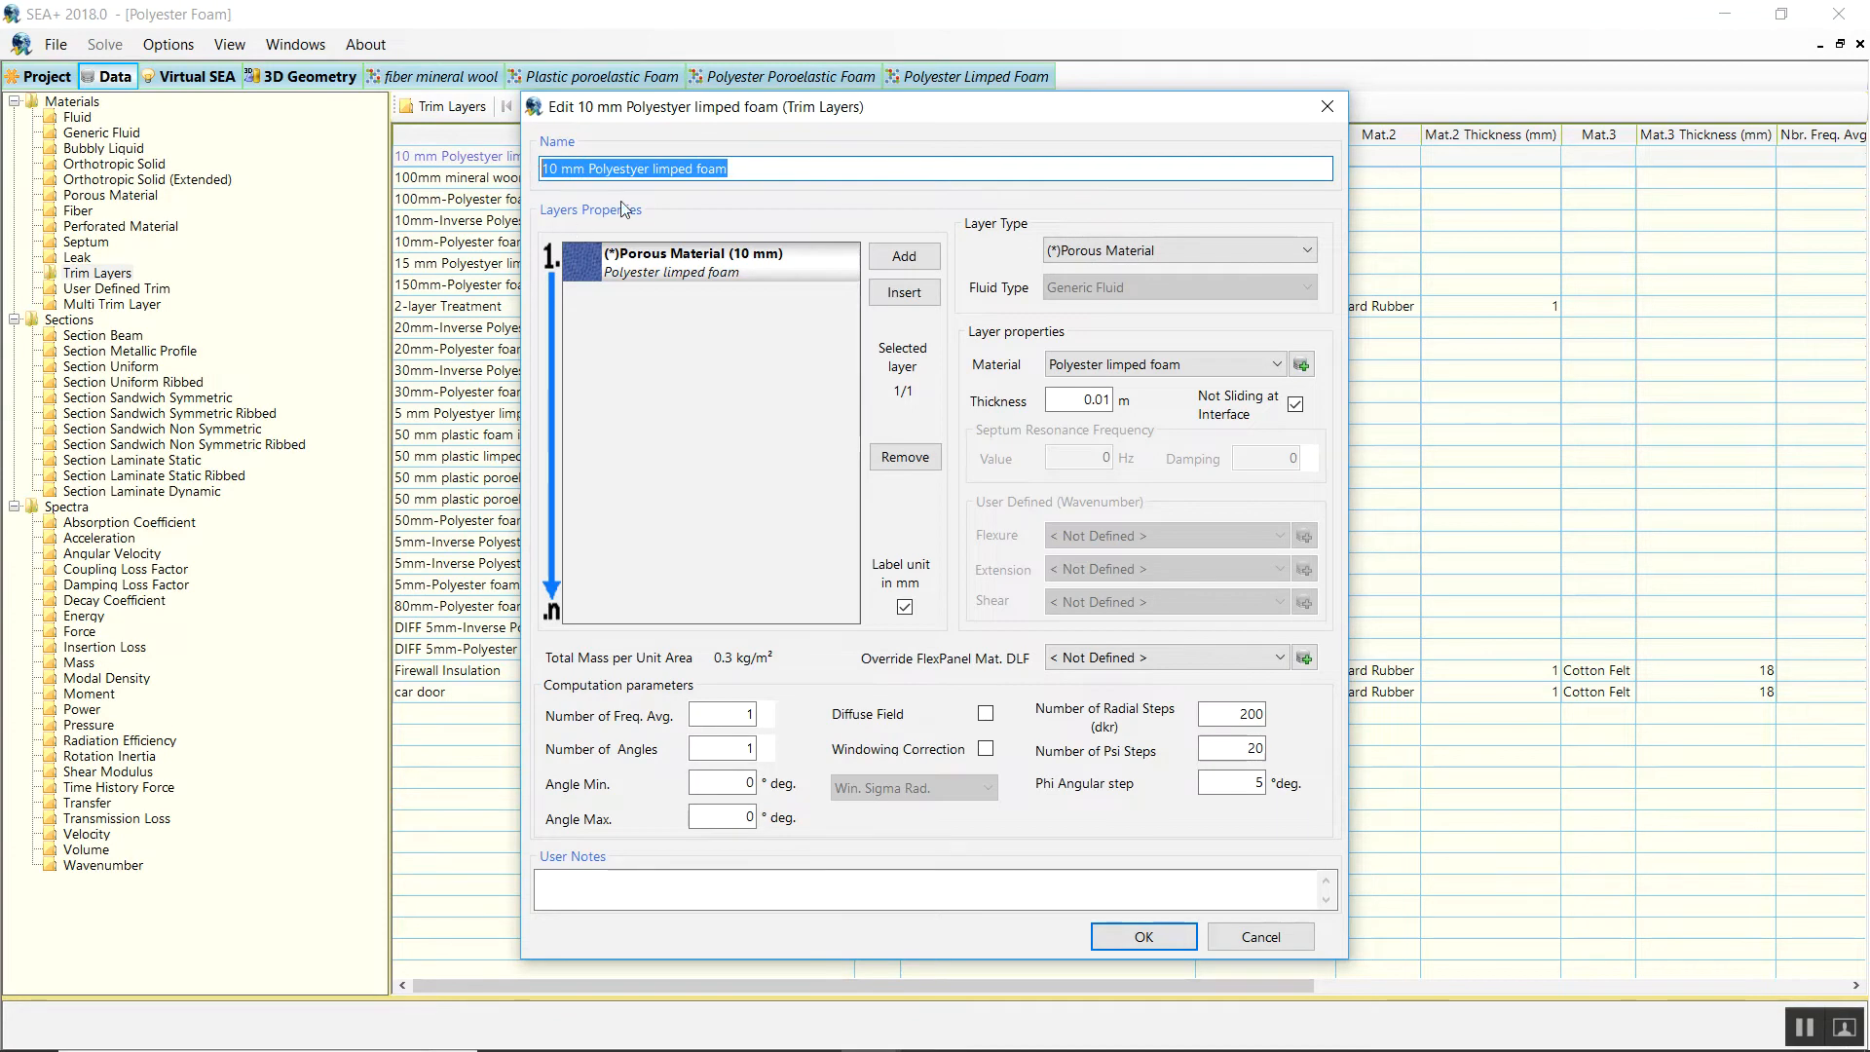
{"action": "left_click", "coordinate": [1258, 937]}
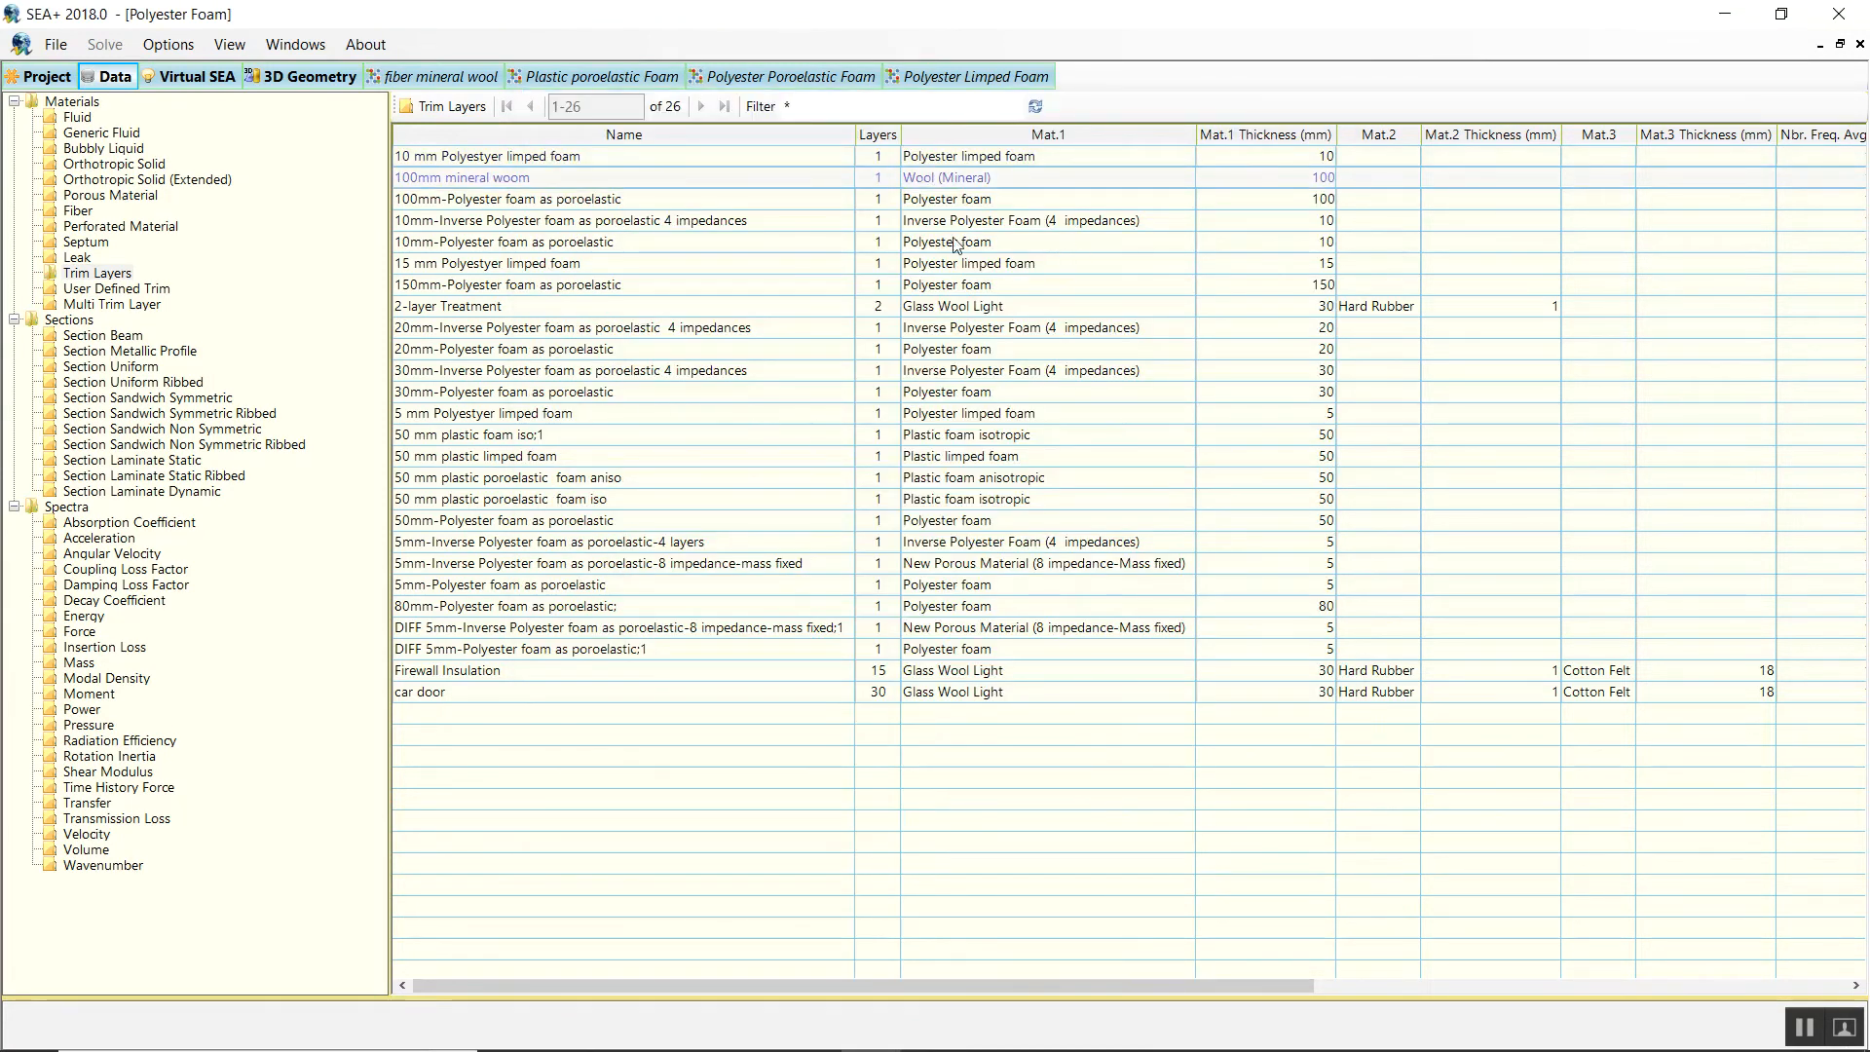
Browse a few foam trims, then filter the table by 'polyest*' to show the 18 polyester trims.
{"action": "left_click", "coordinate": [444, 442]}
{"action": "left_click", "coordinate": [445, 454]}
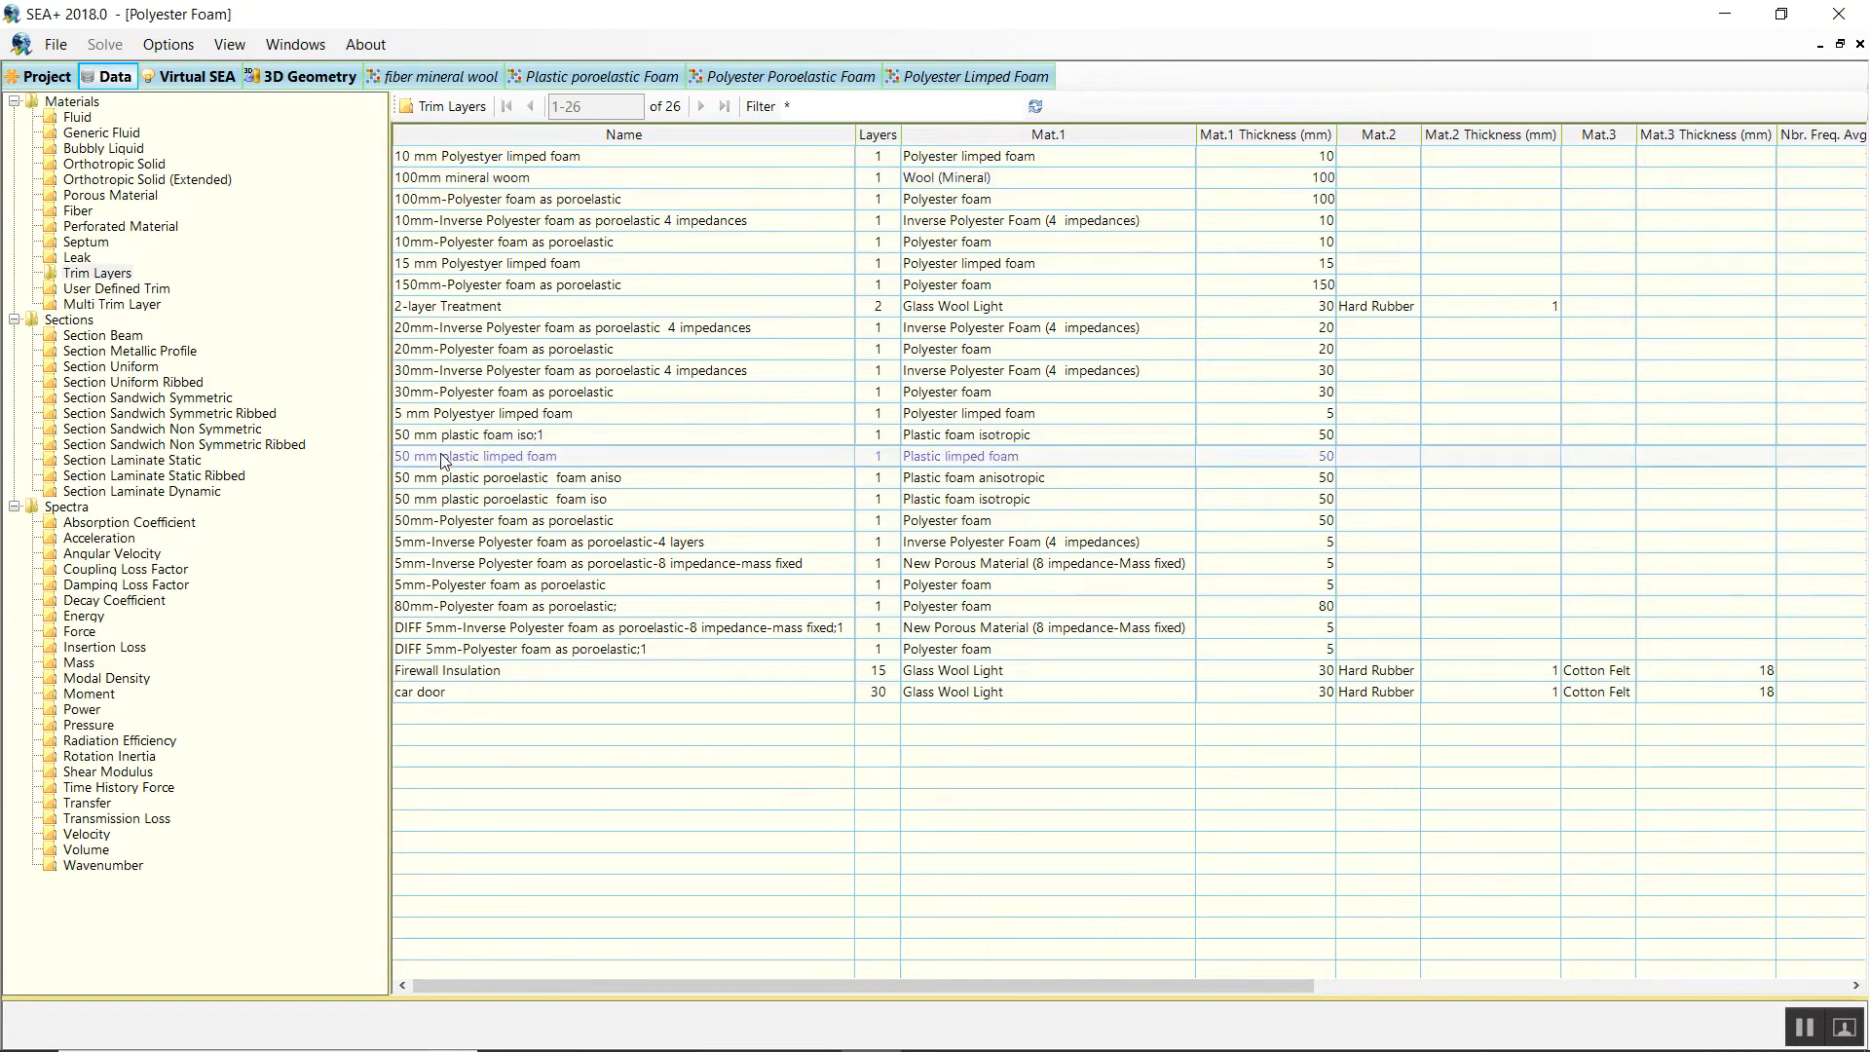
{"action": "left_click", "coordinate": [440, 395]}
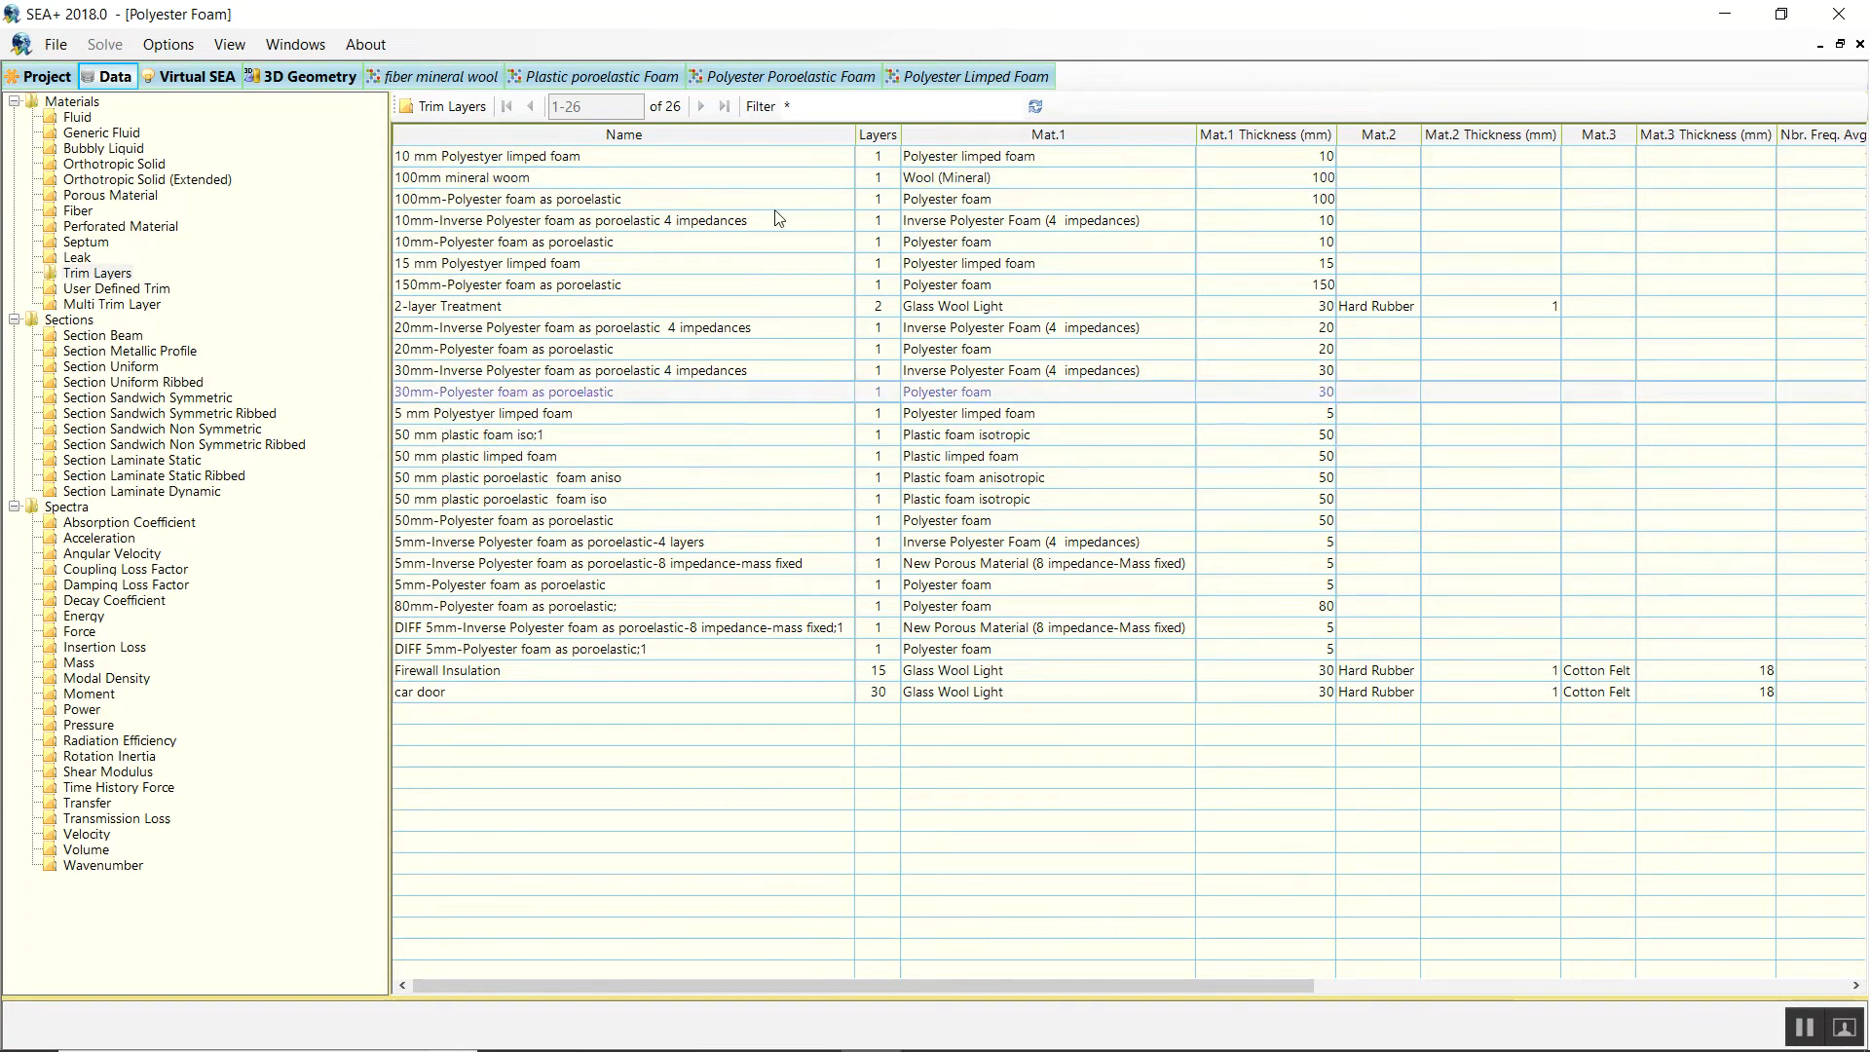
{"action": "left_click", "coordinate": [803, 109]}
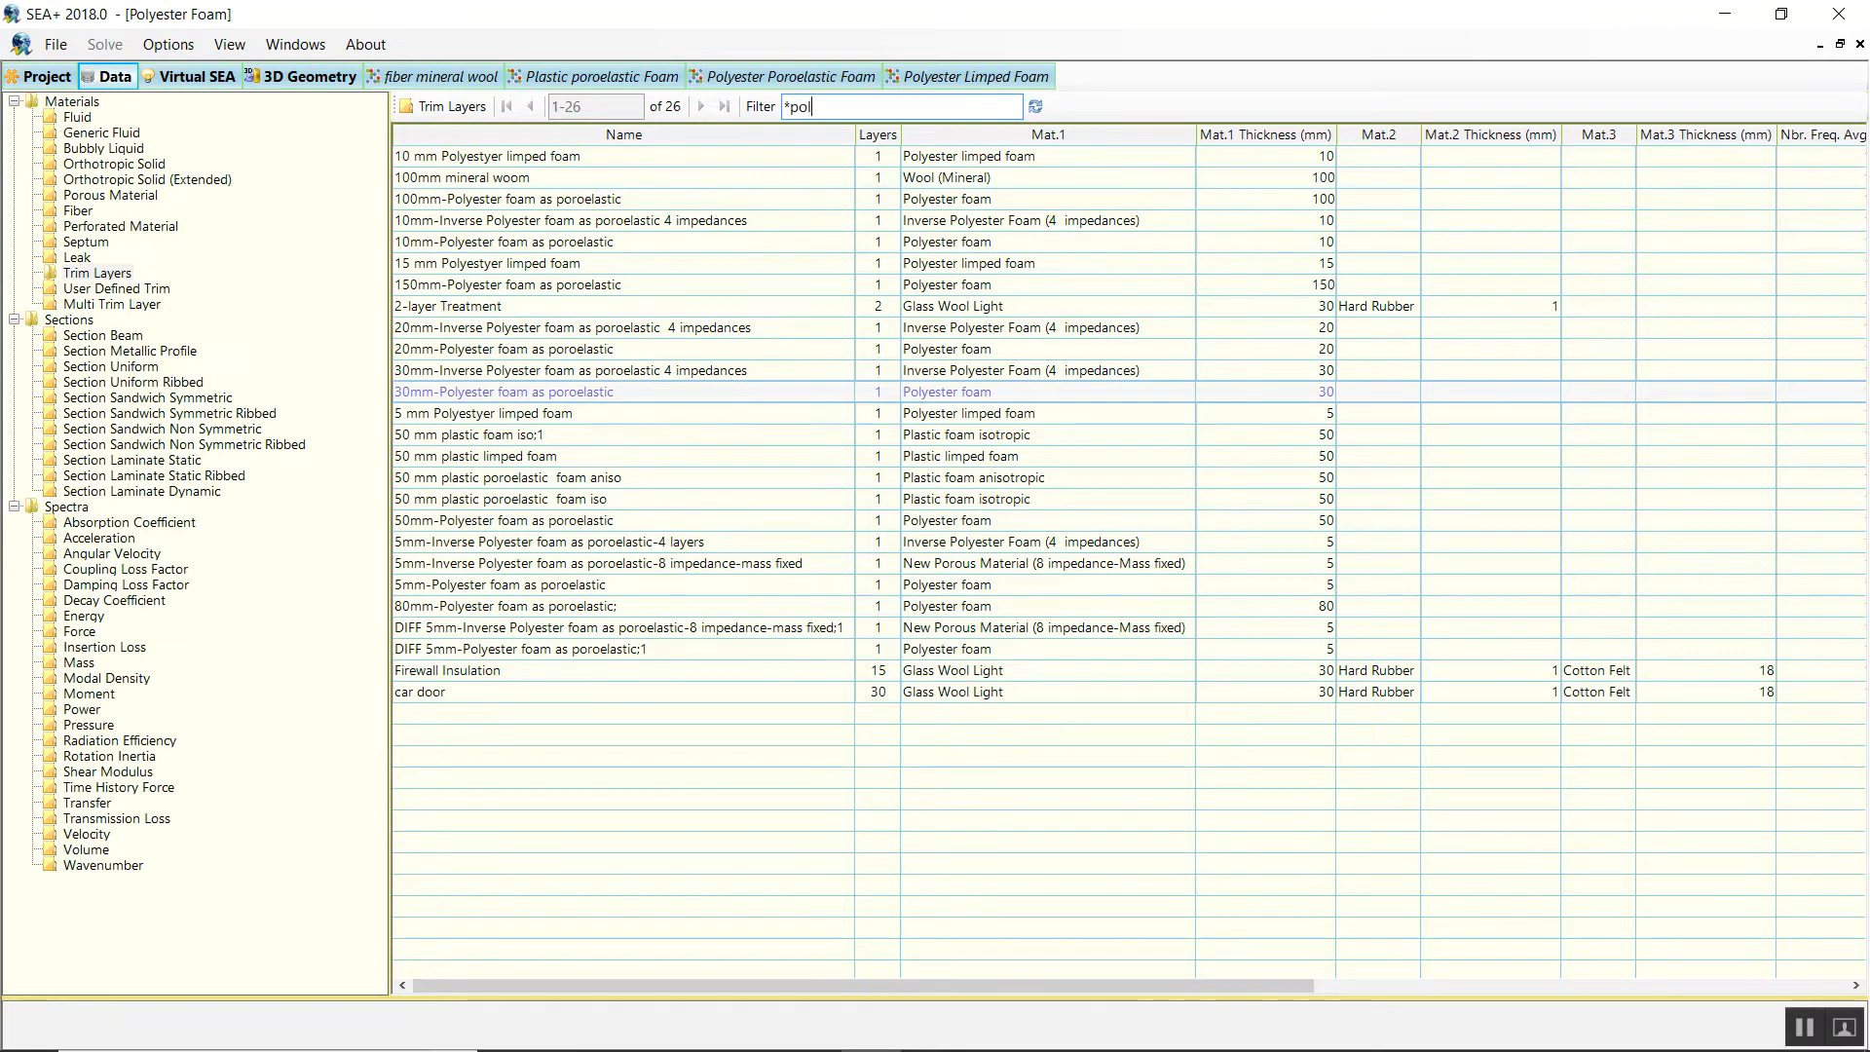
{"action": "type", "text": "polyest*"}
{"action": "left_click", "coordinate": [1035, 105]}
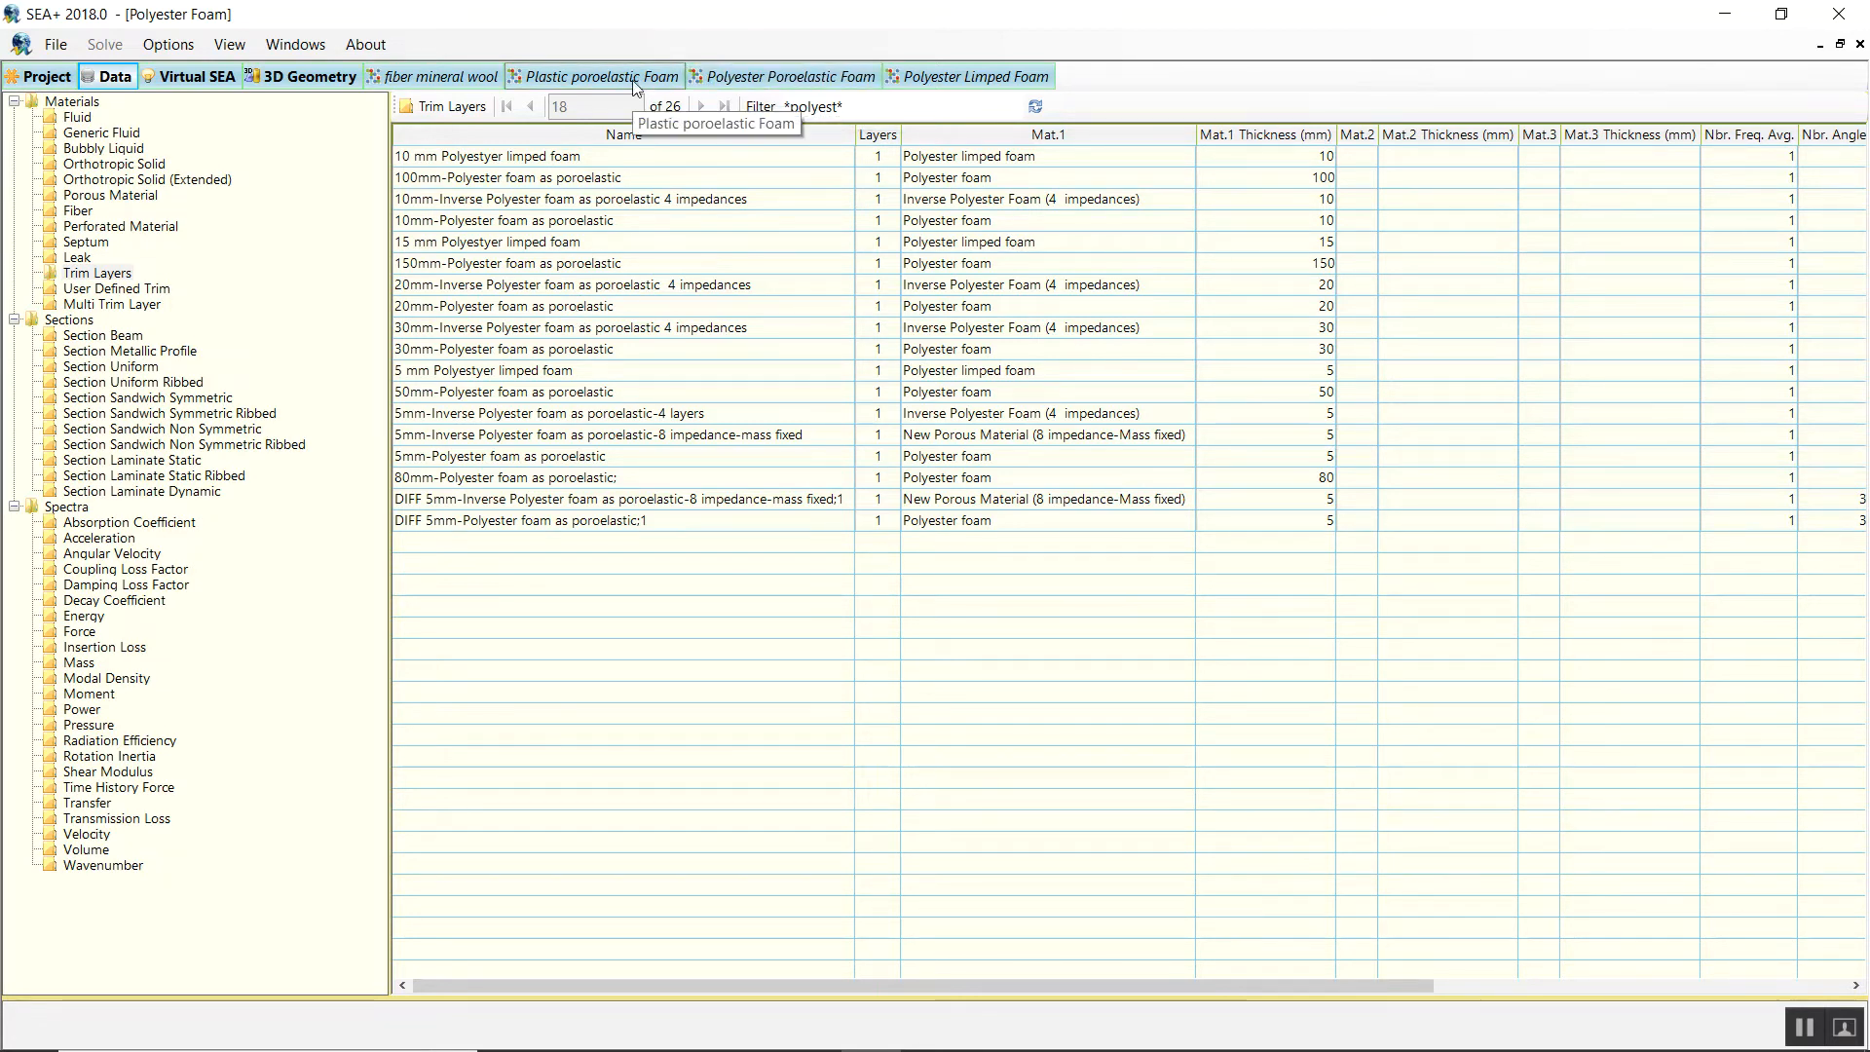
In the Polyester Poroelastic Foam model, review the 5mm cavity's geometry and its Face 0 trim layers.
{"action": "left_click", "coordinate": [1003, 86]}
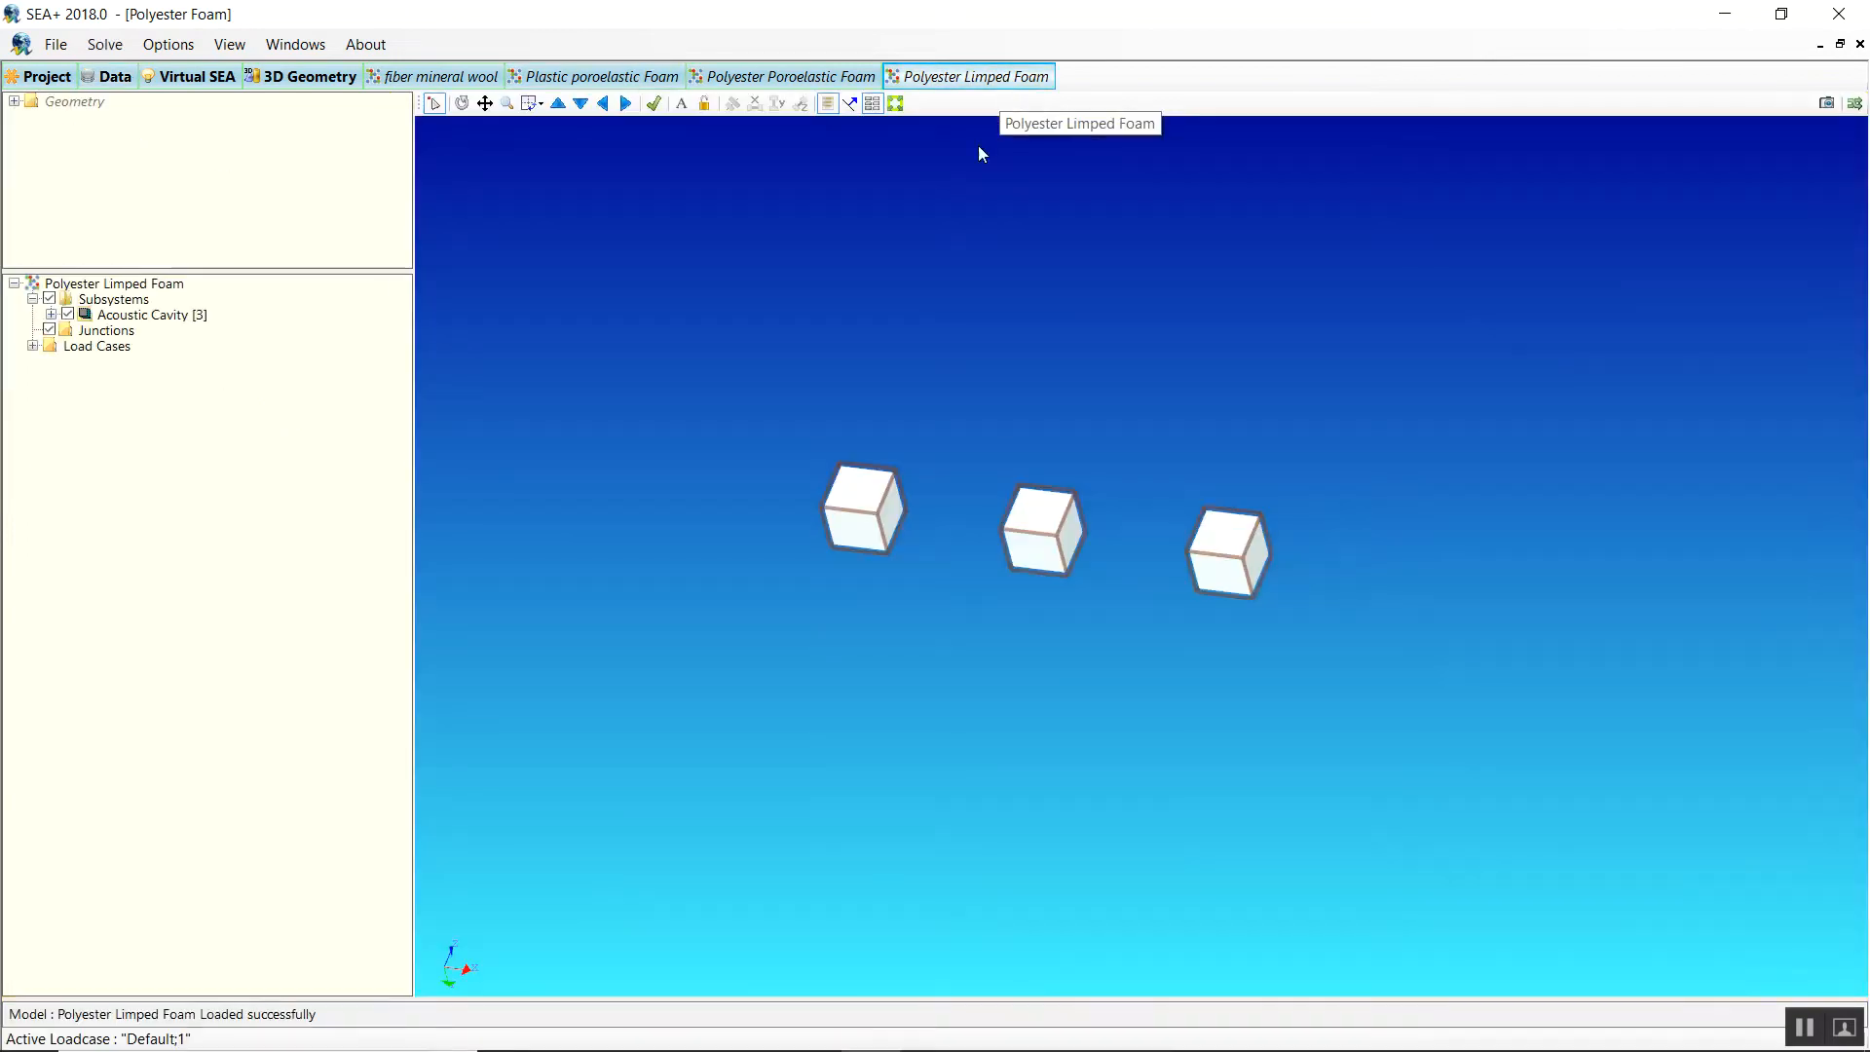
{"action": "left_click", "coordinate": [767, 80]}
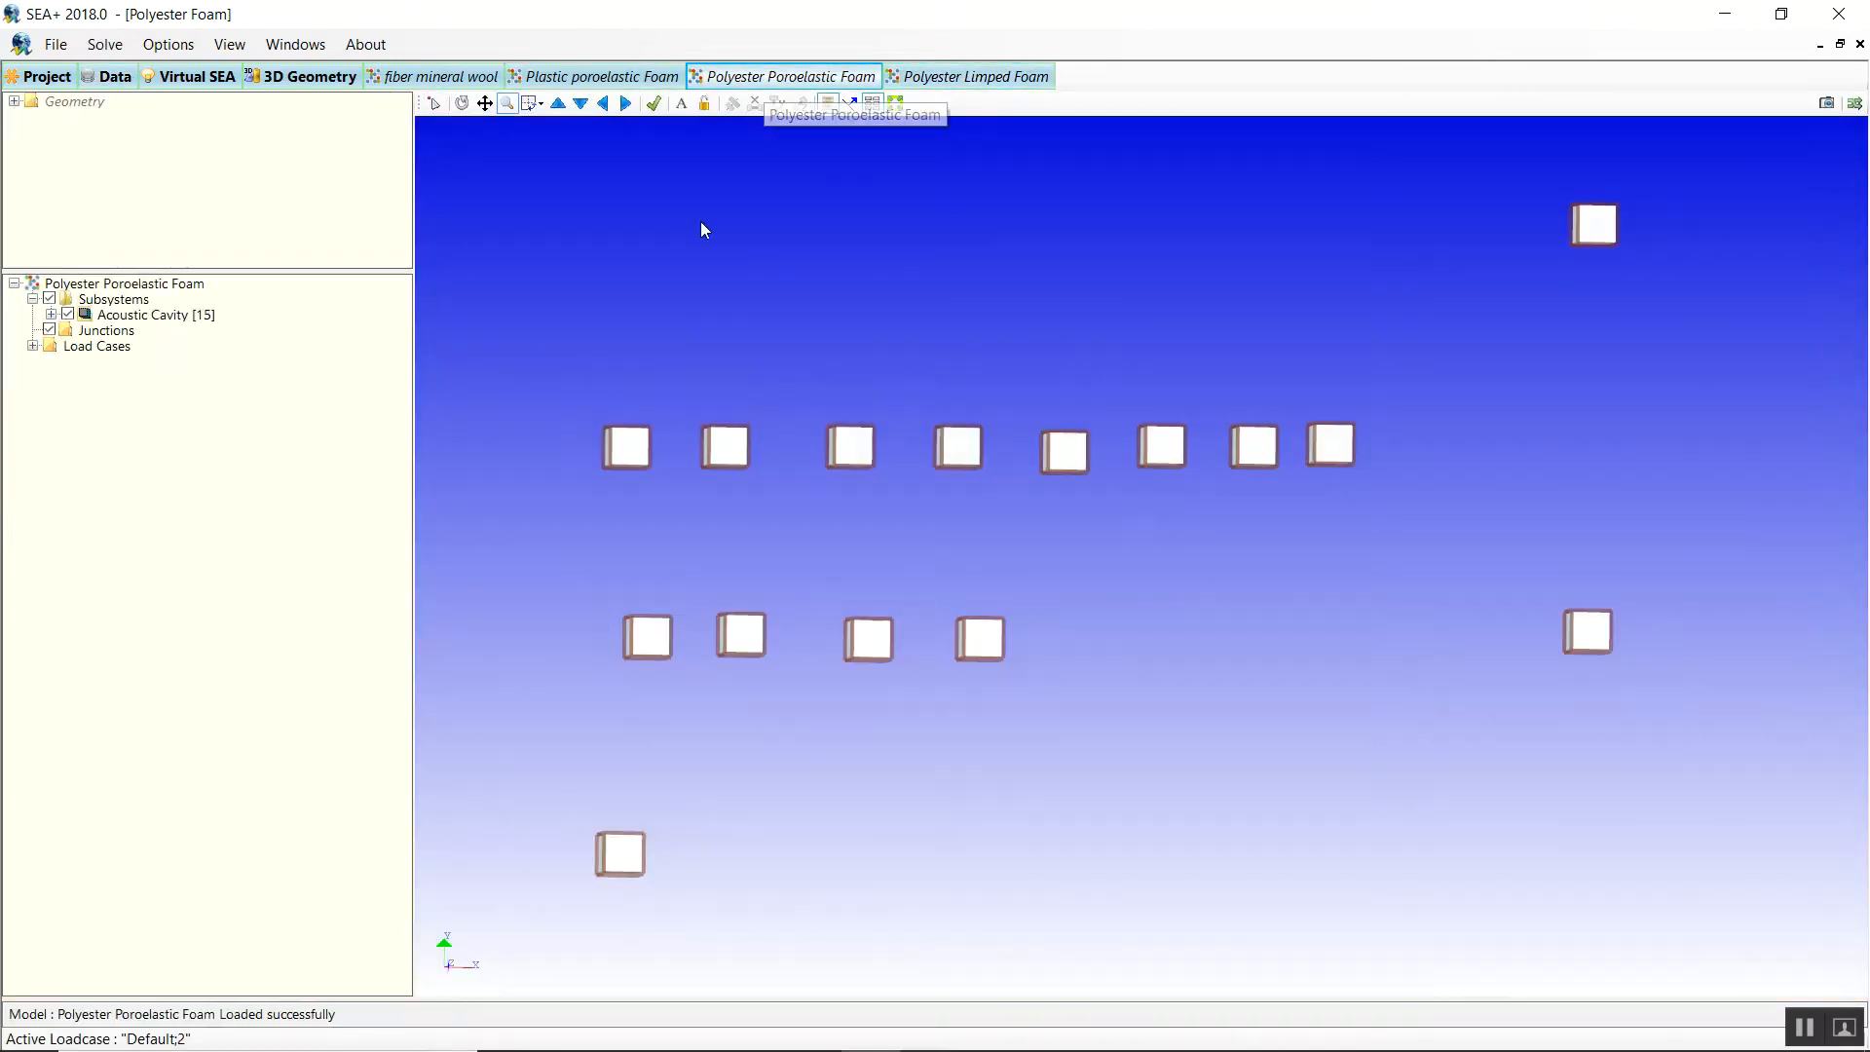
{"action": "double_click", "coordinate": [628, 448]}
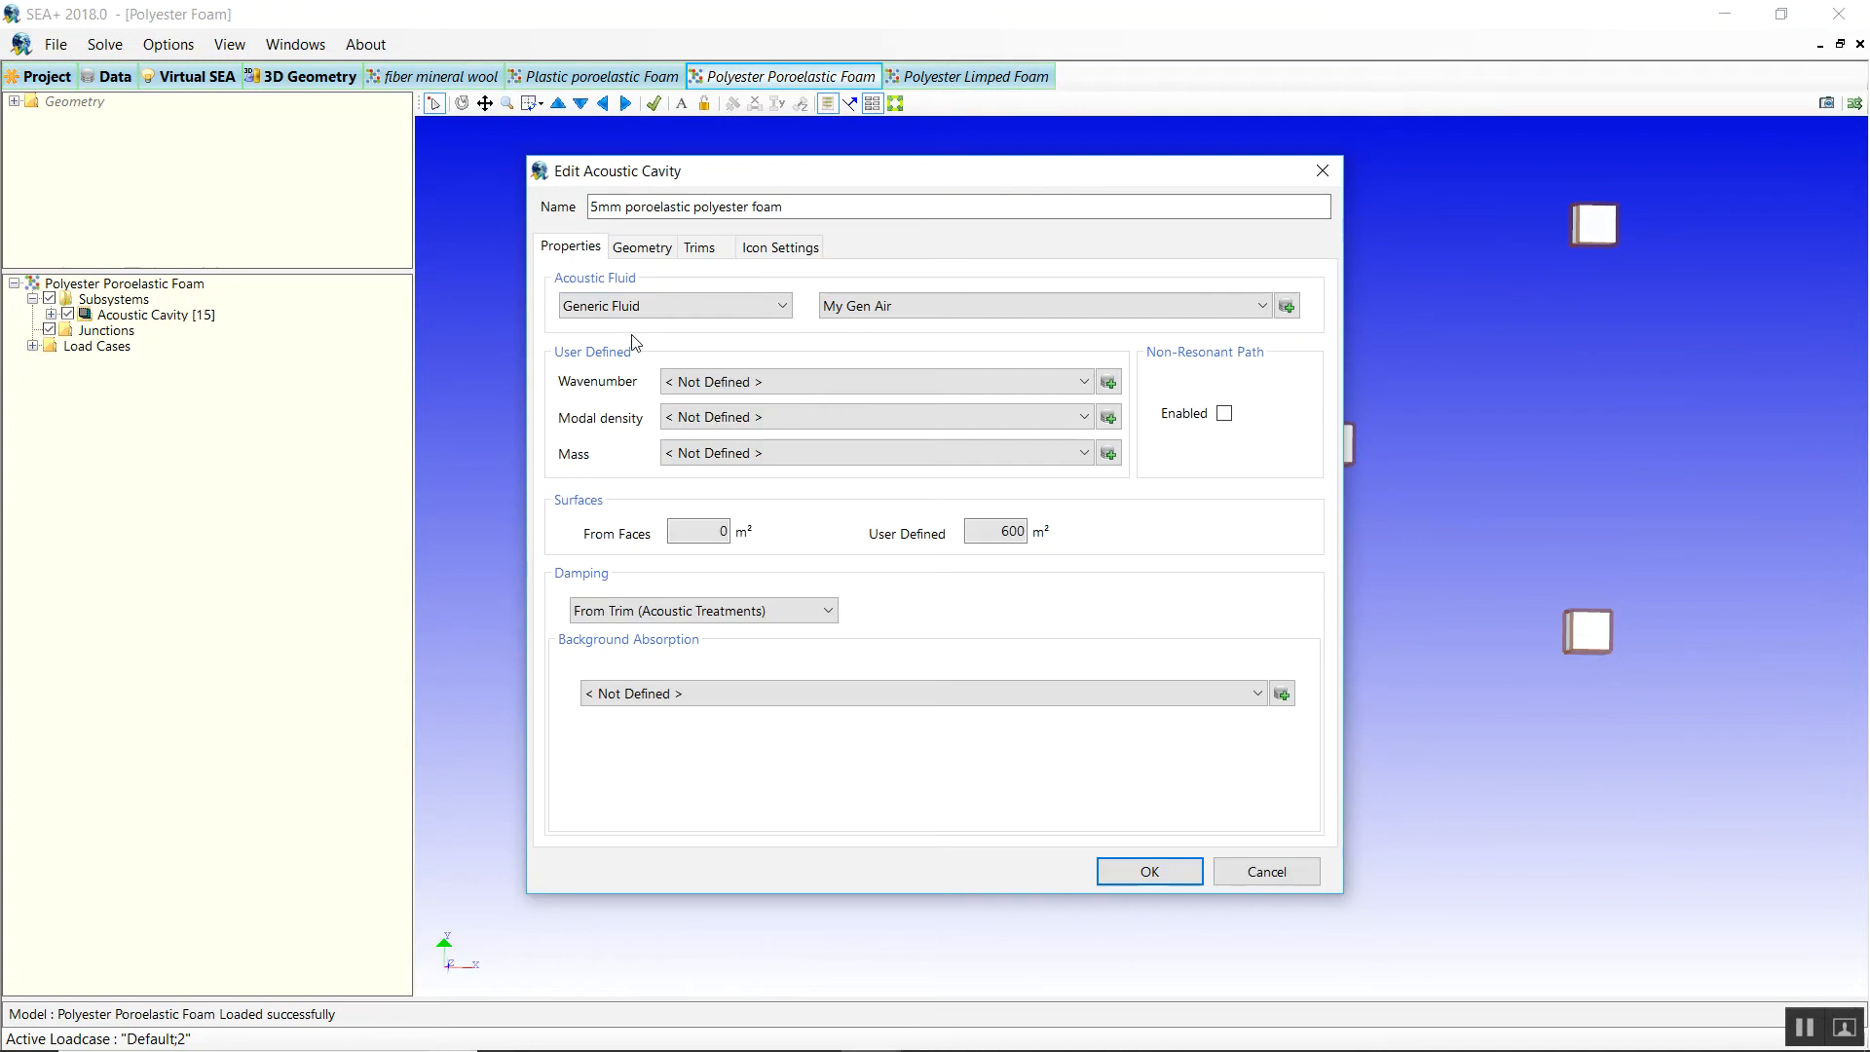
{"action": "left_click", "coordinate": [658, 252]}
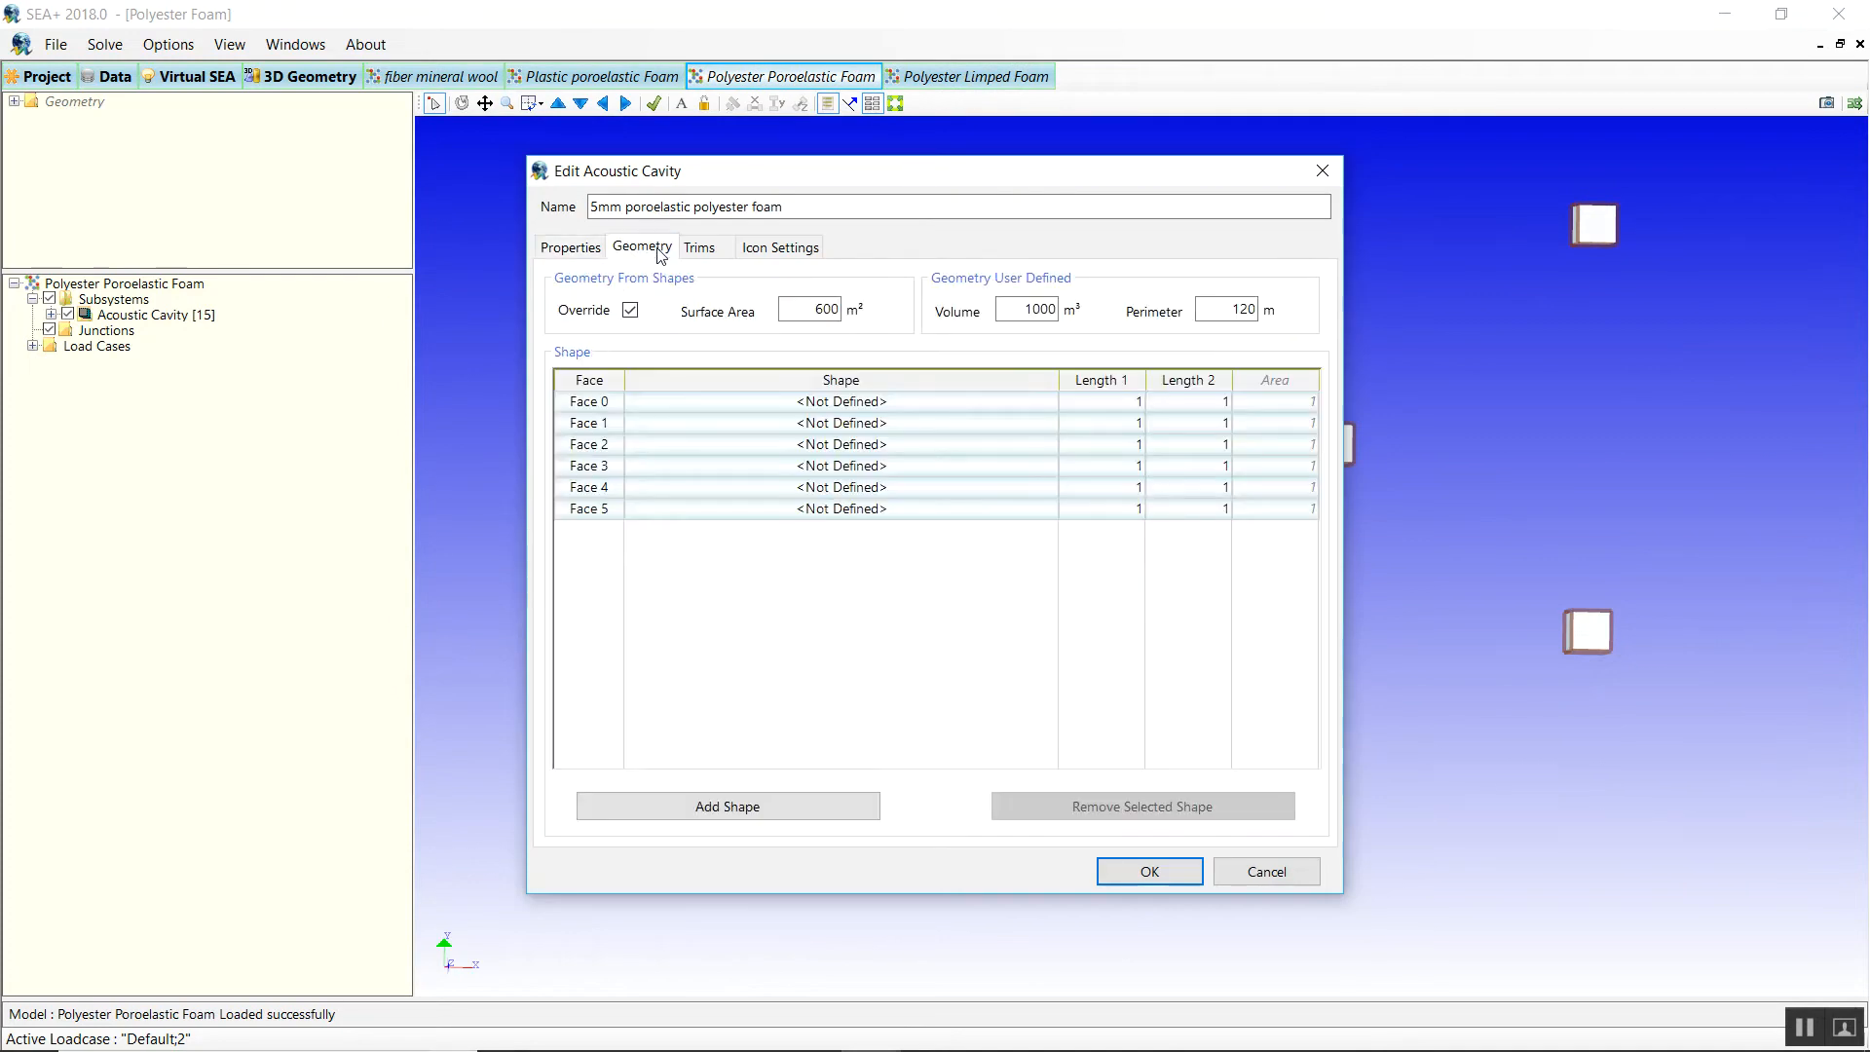
{"action": "left_click", "coordinate": [699, 247]}
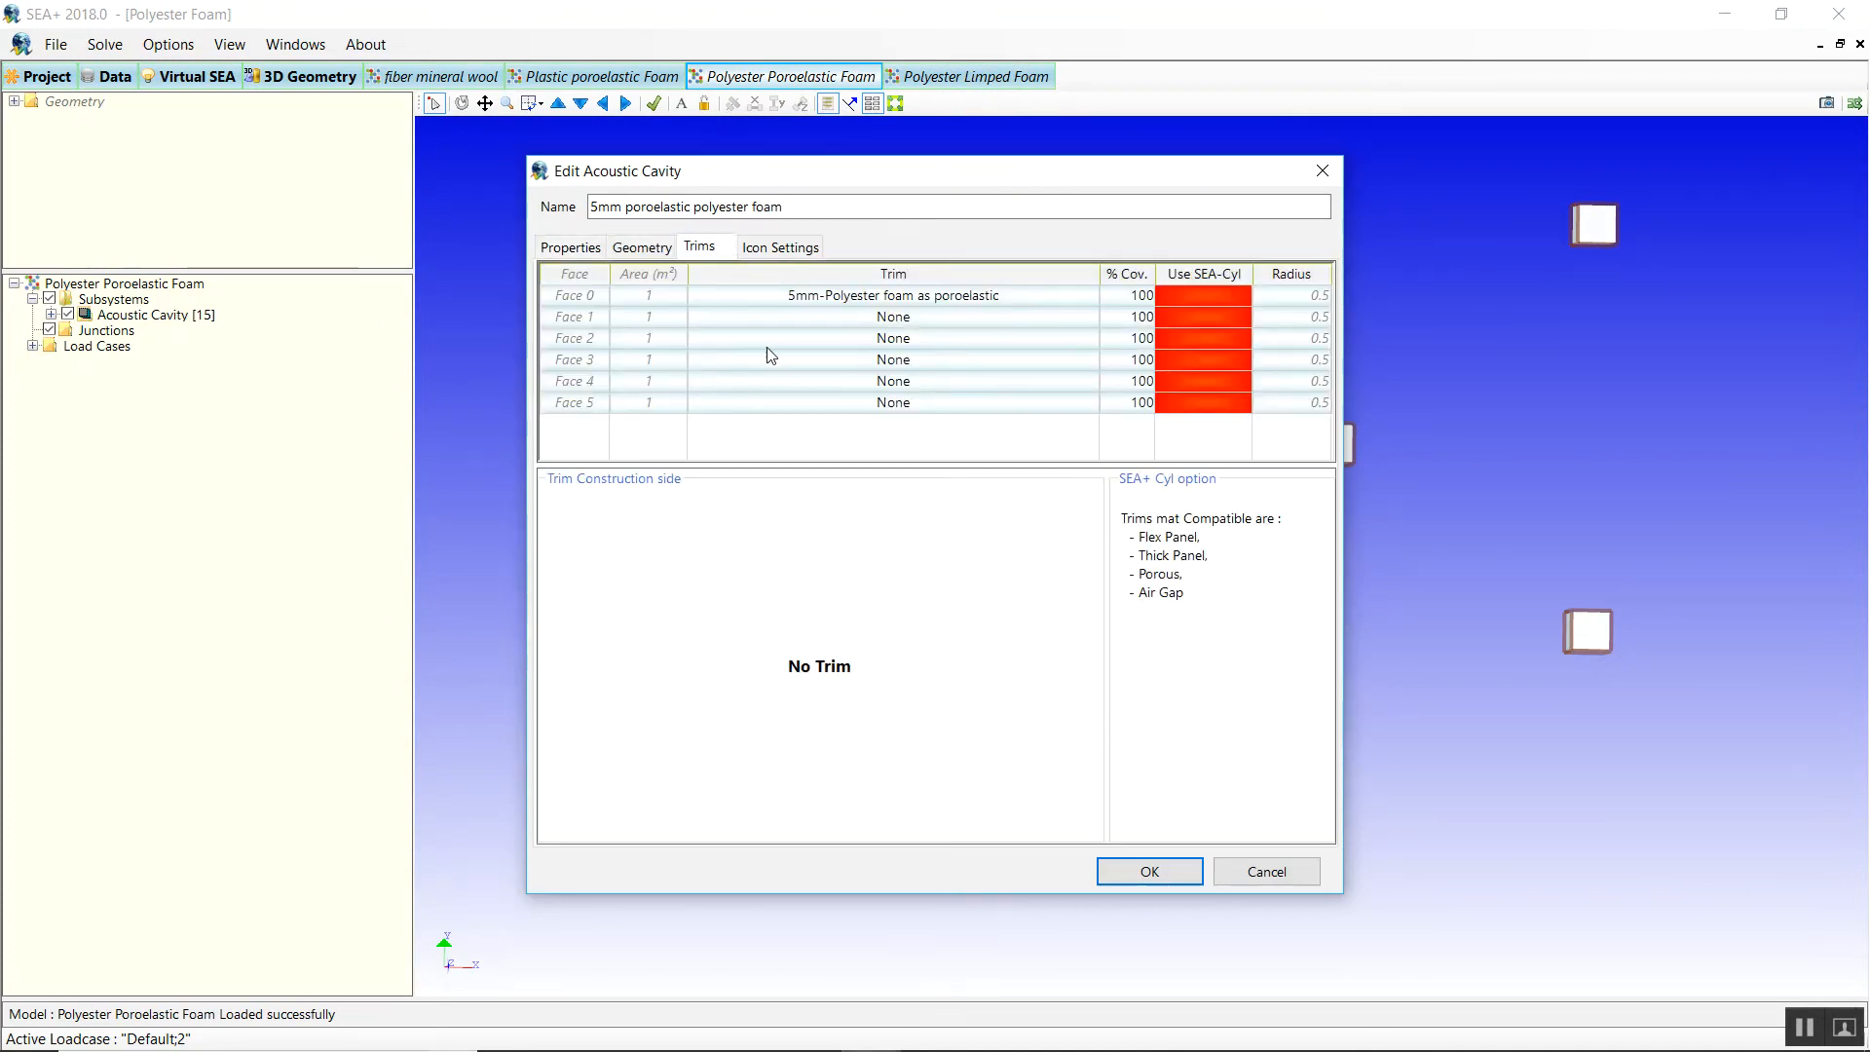
{"action": "left_click", "coordinate": [862, 297]}
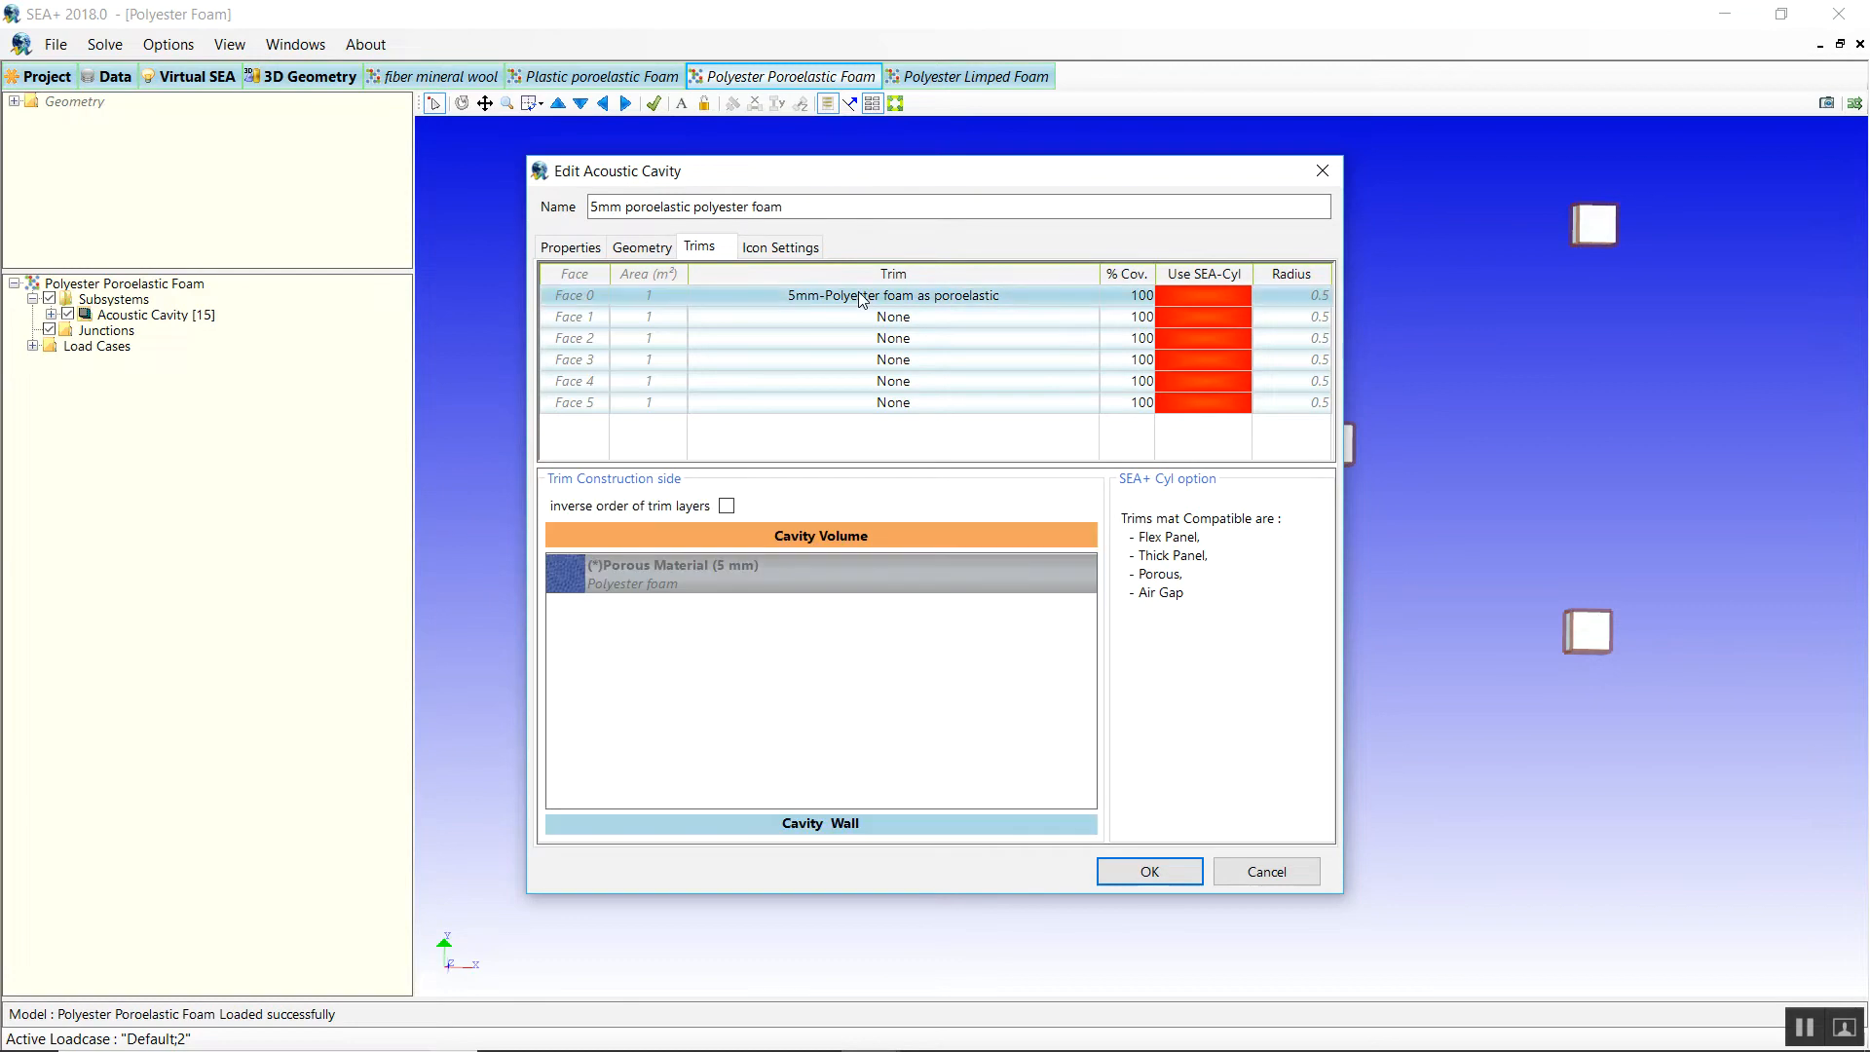
{"action": "left_click", "coordinate": [1226, 881]}
Review the geometry and trims of the 10mm poroelastic polyester foam cavity without changes.
{"action": "double_click", "coordinate": [711, 465]}
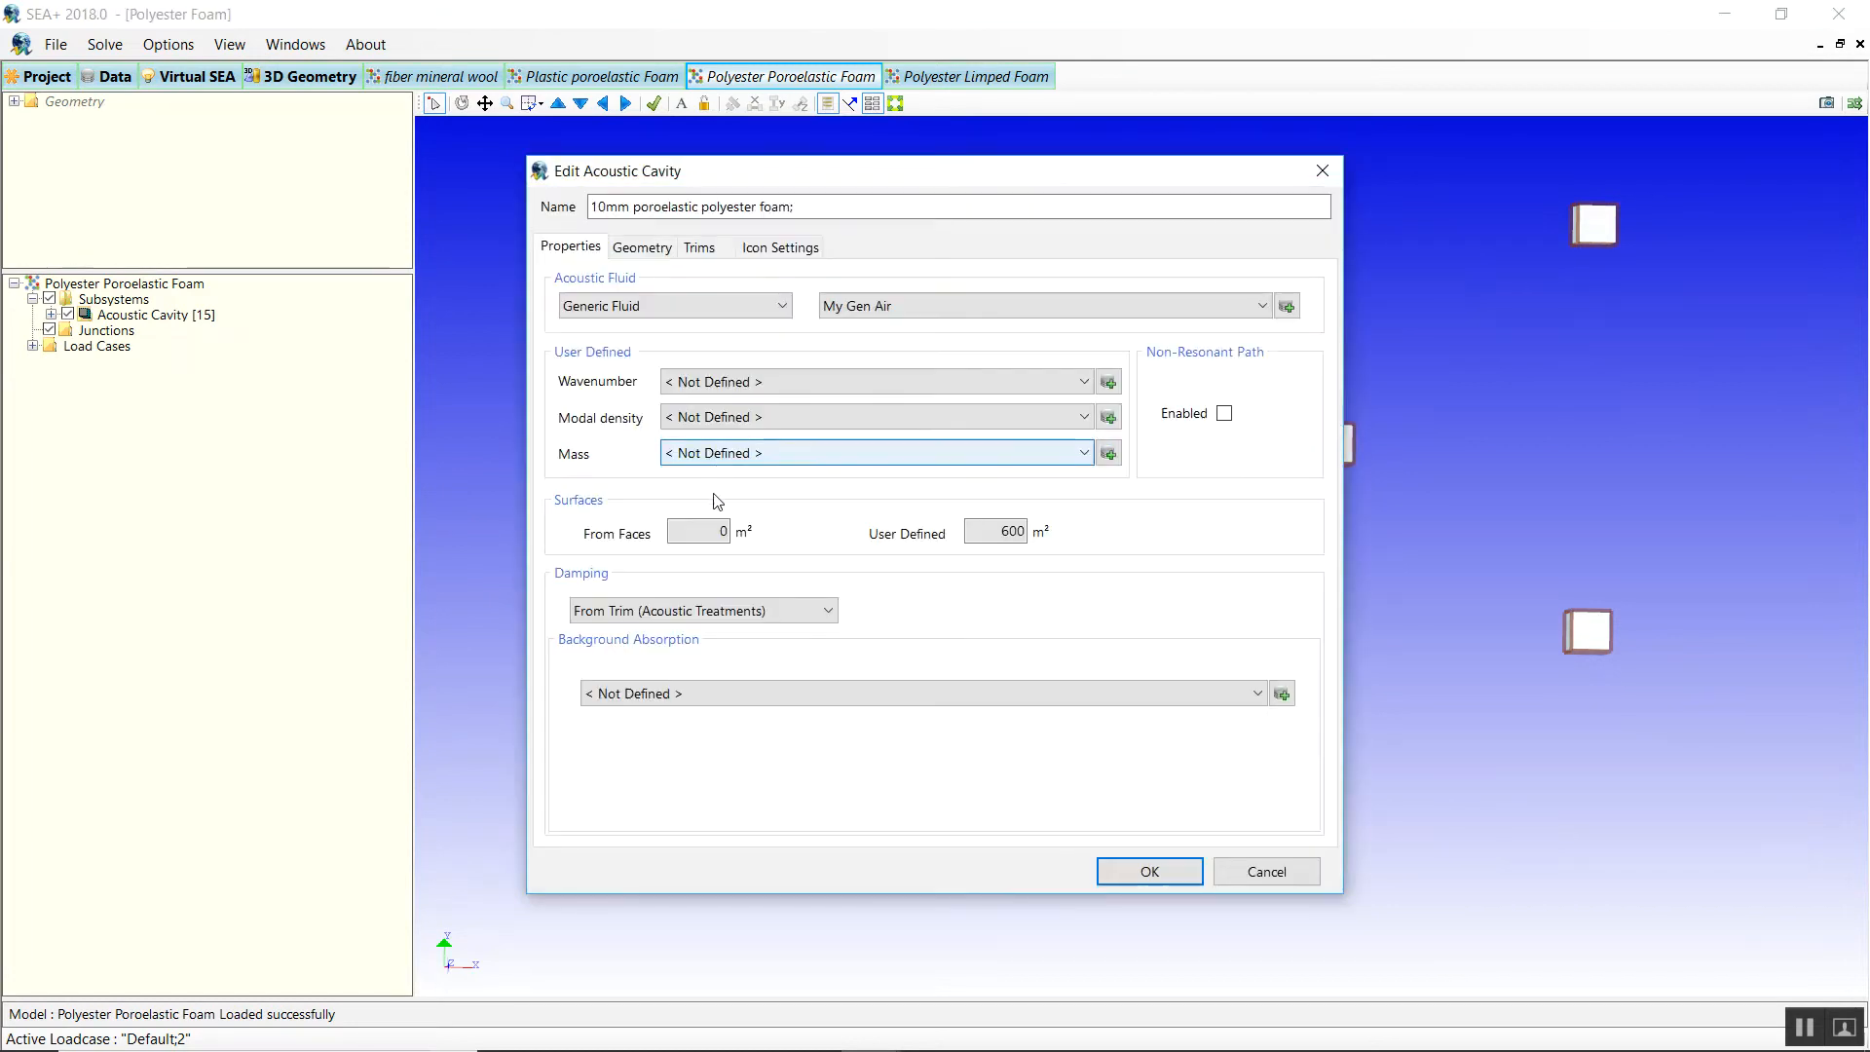
{"action": "left_click", "coordinate": [646, 252]}
{"action": "left_click", "coordinate": [697, 249]}
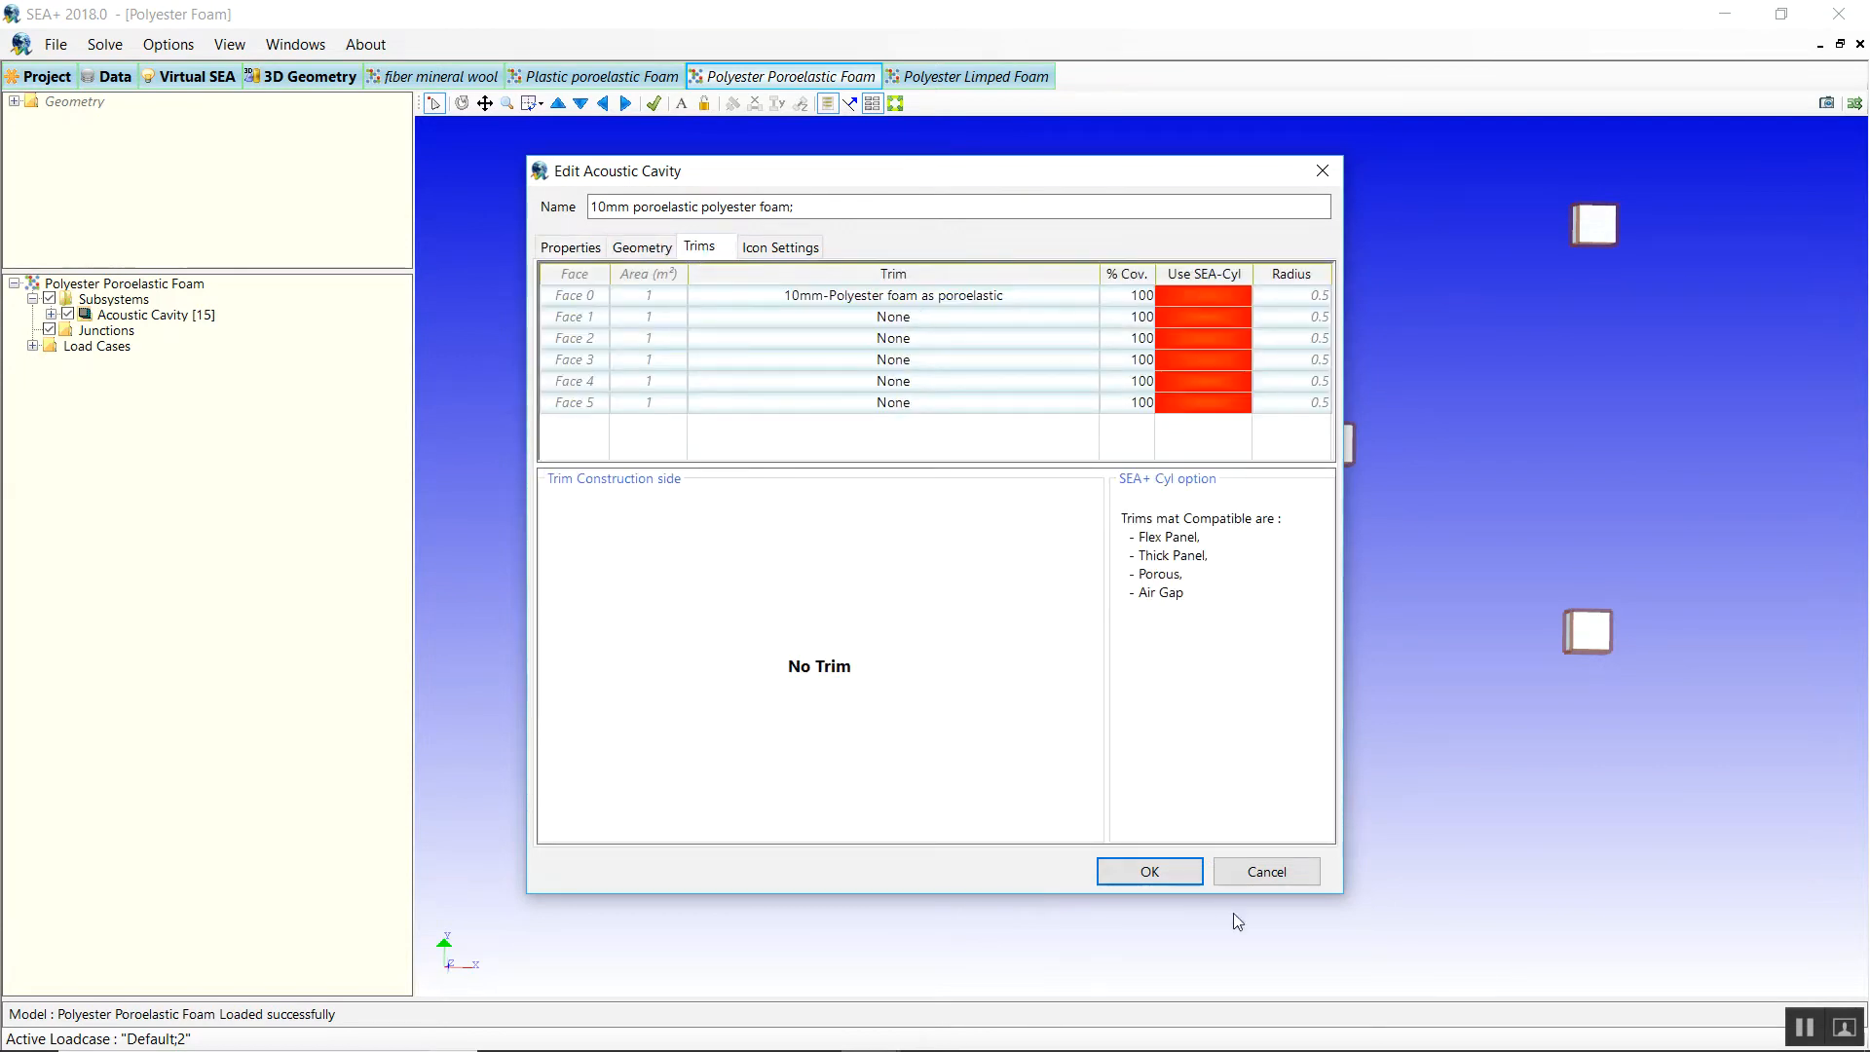
{"action": "left_click", "coordinate": [1262, 876]}
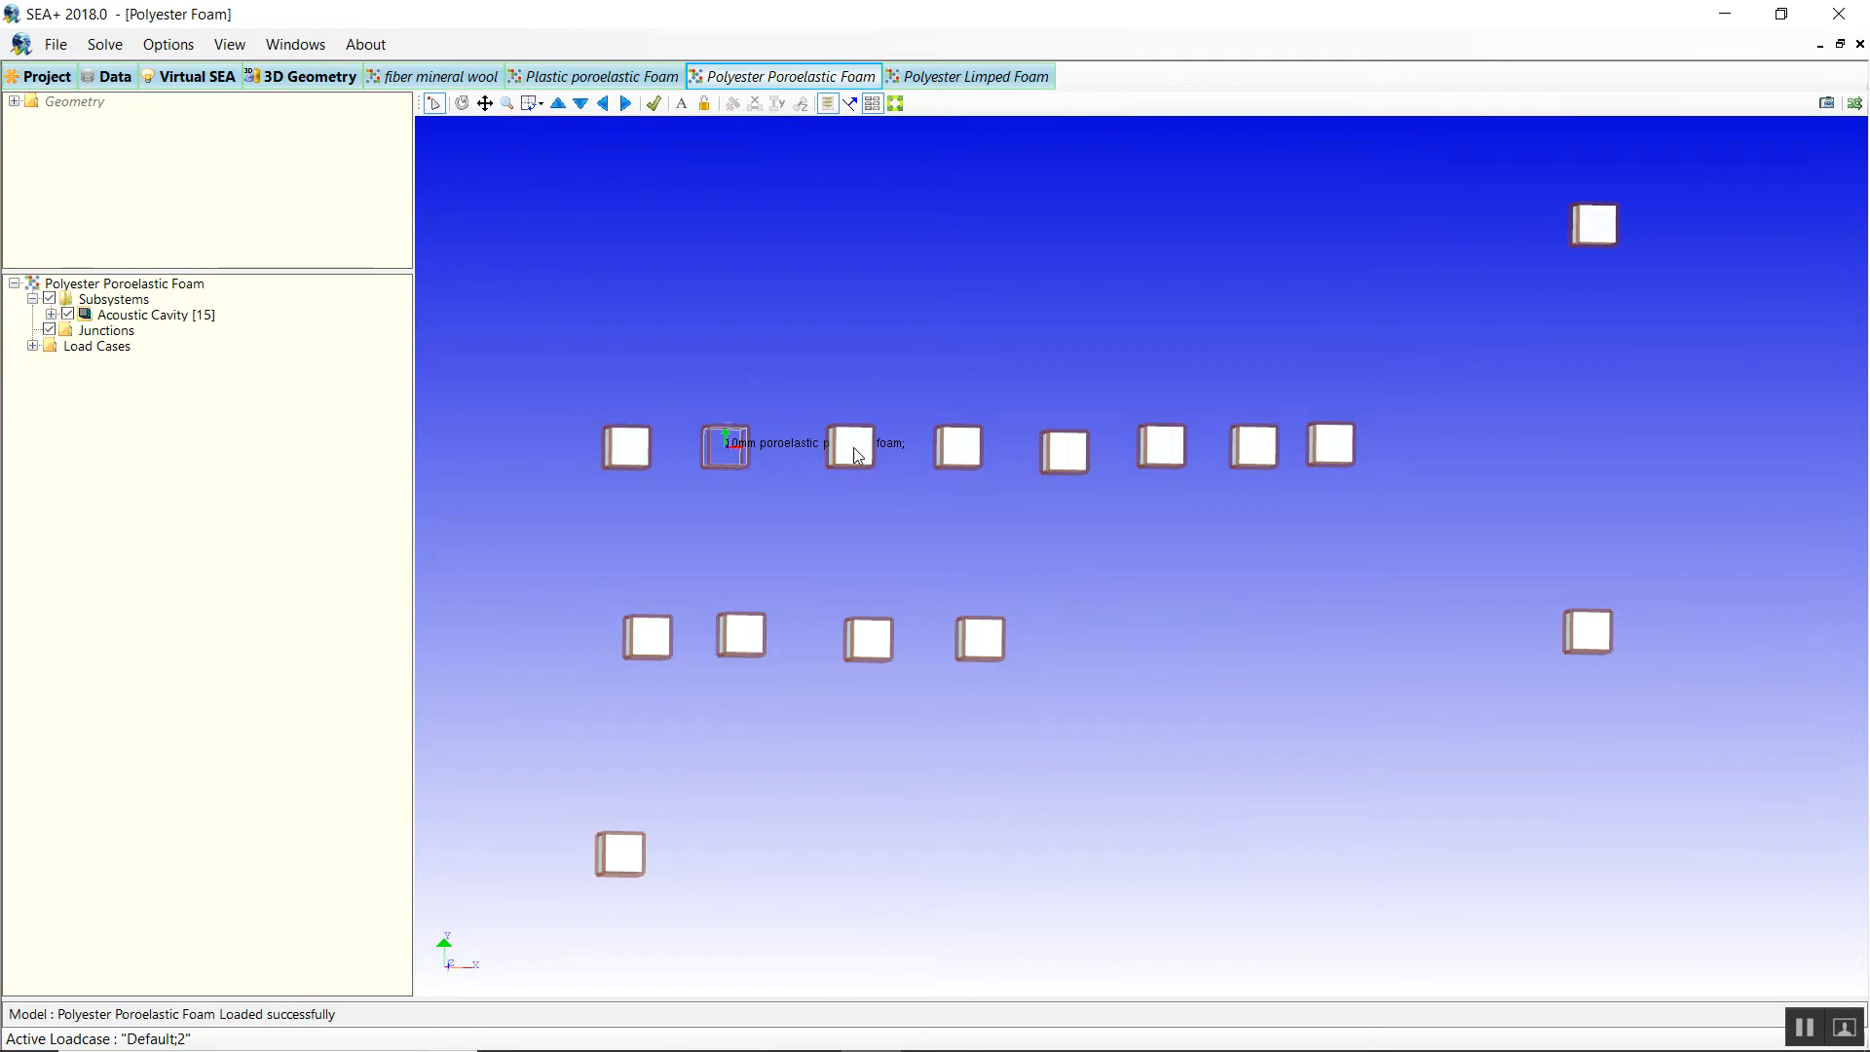
{"action": "left_click", "coordinate": [681, 105]}
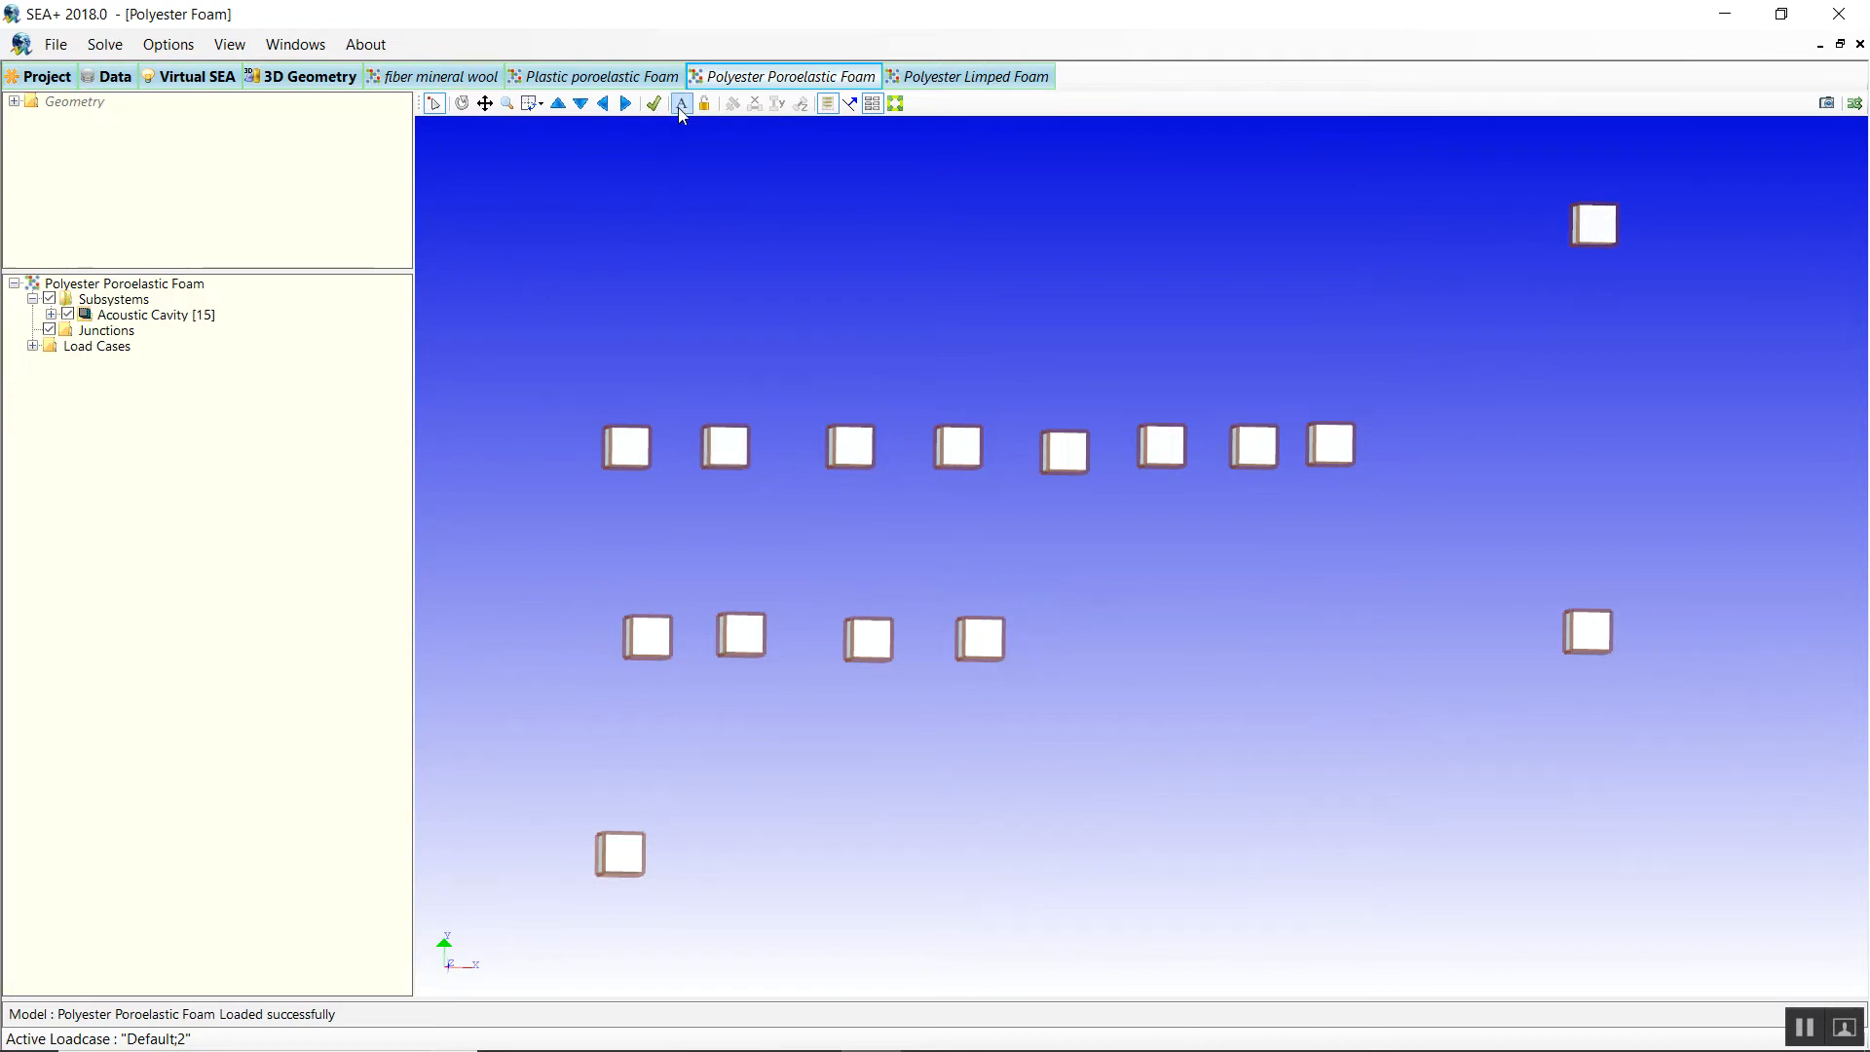
{"action": "left_click", "coordinate": [865, 434]}
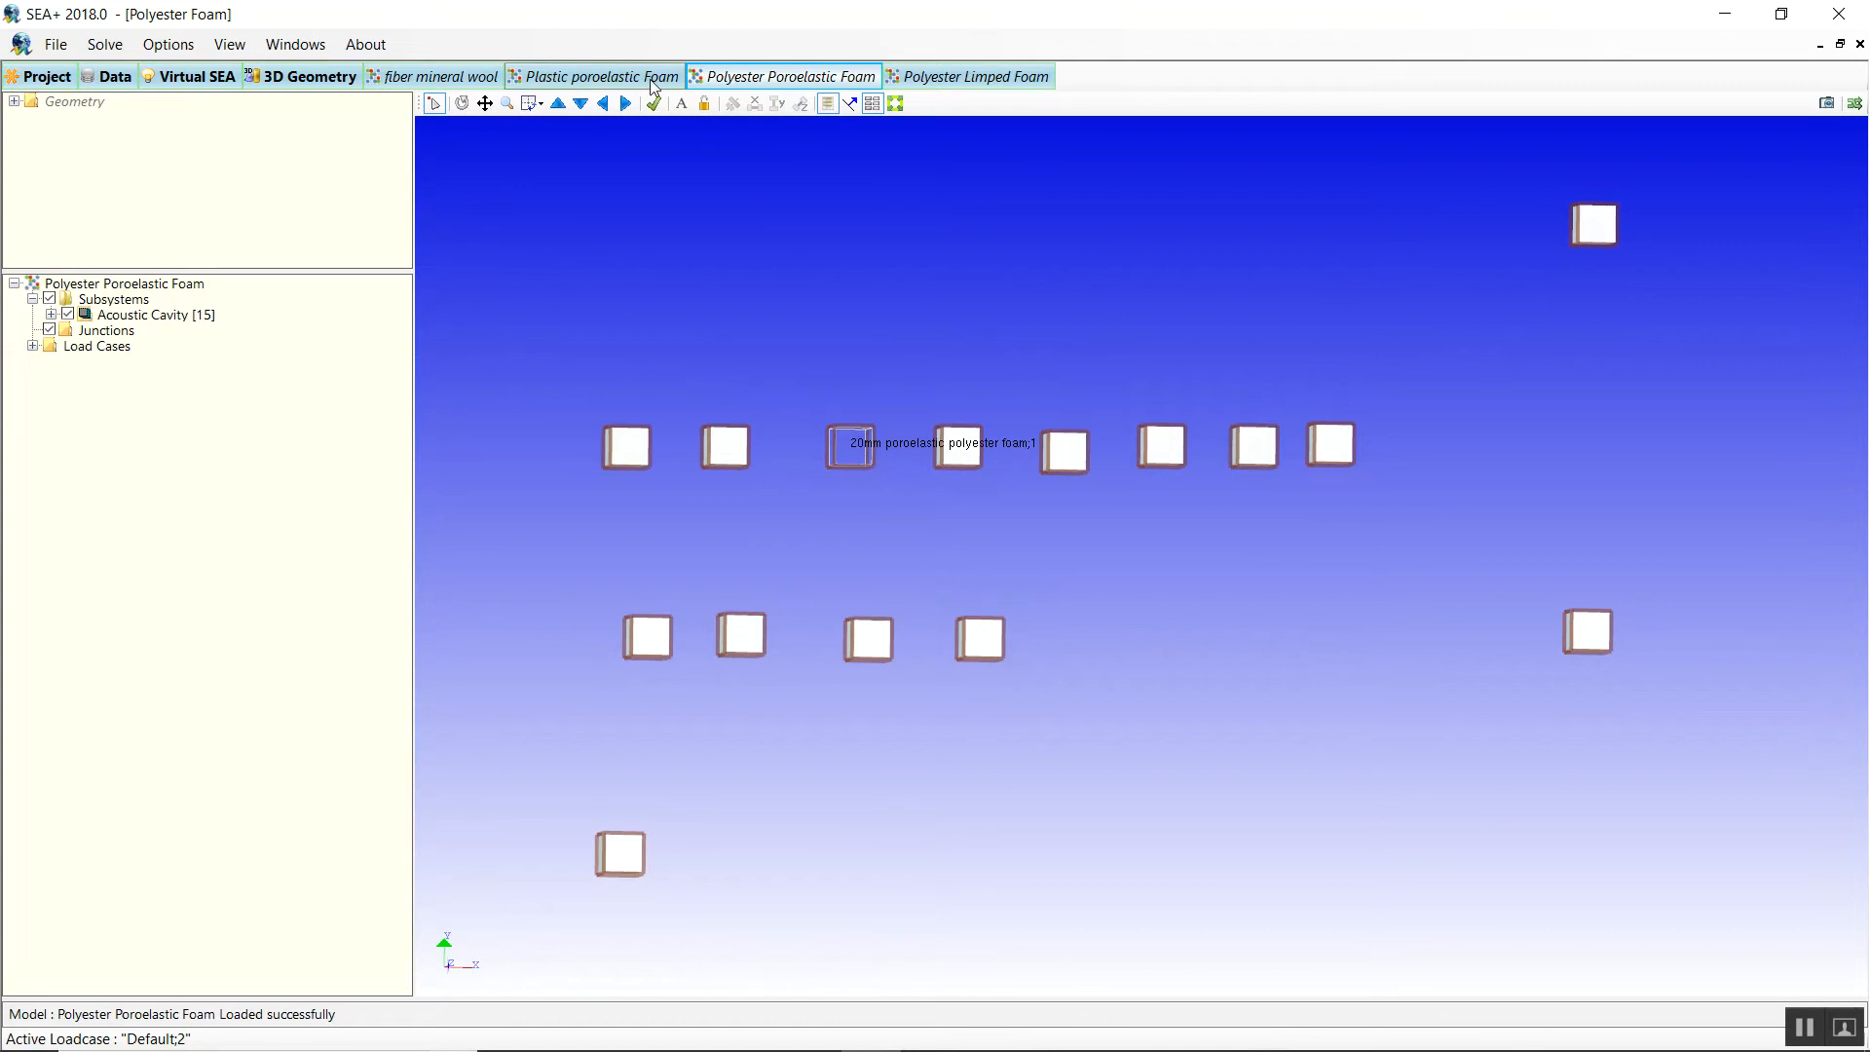
{"action": "left_click", "coordinate": [680, 105]}
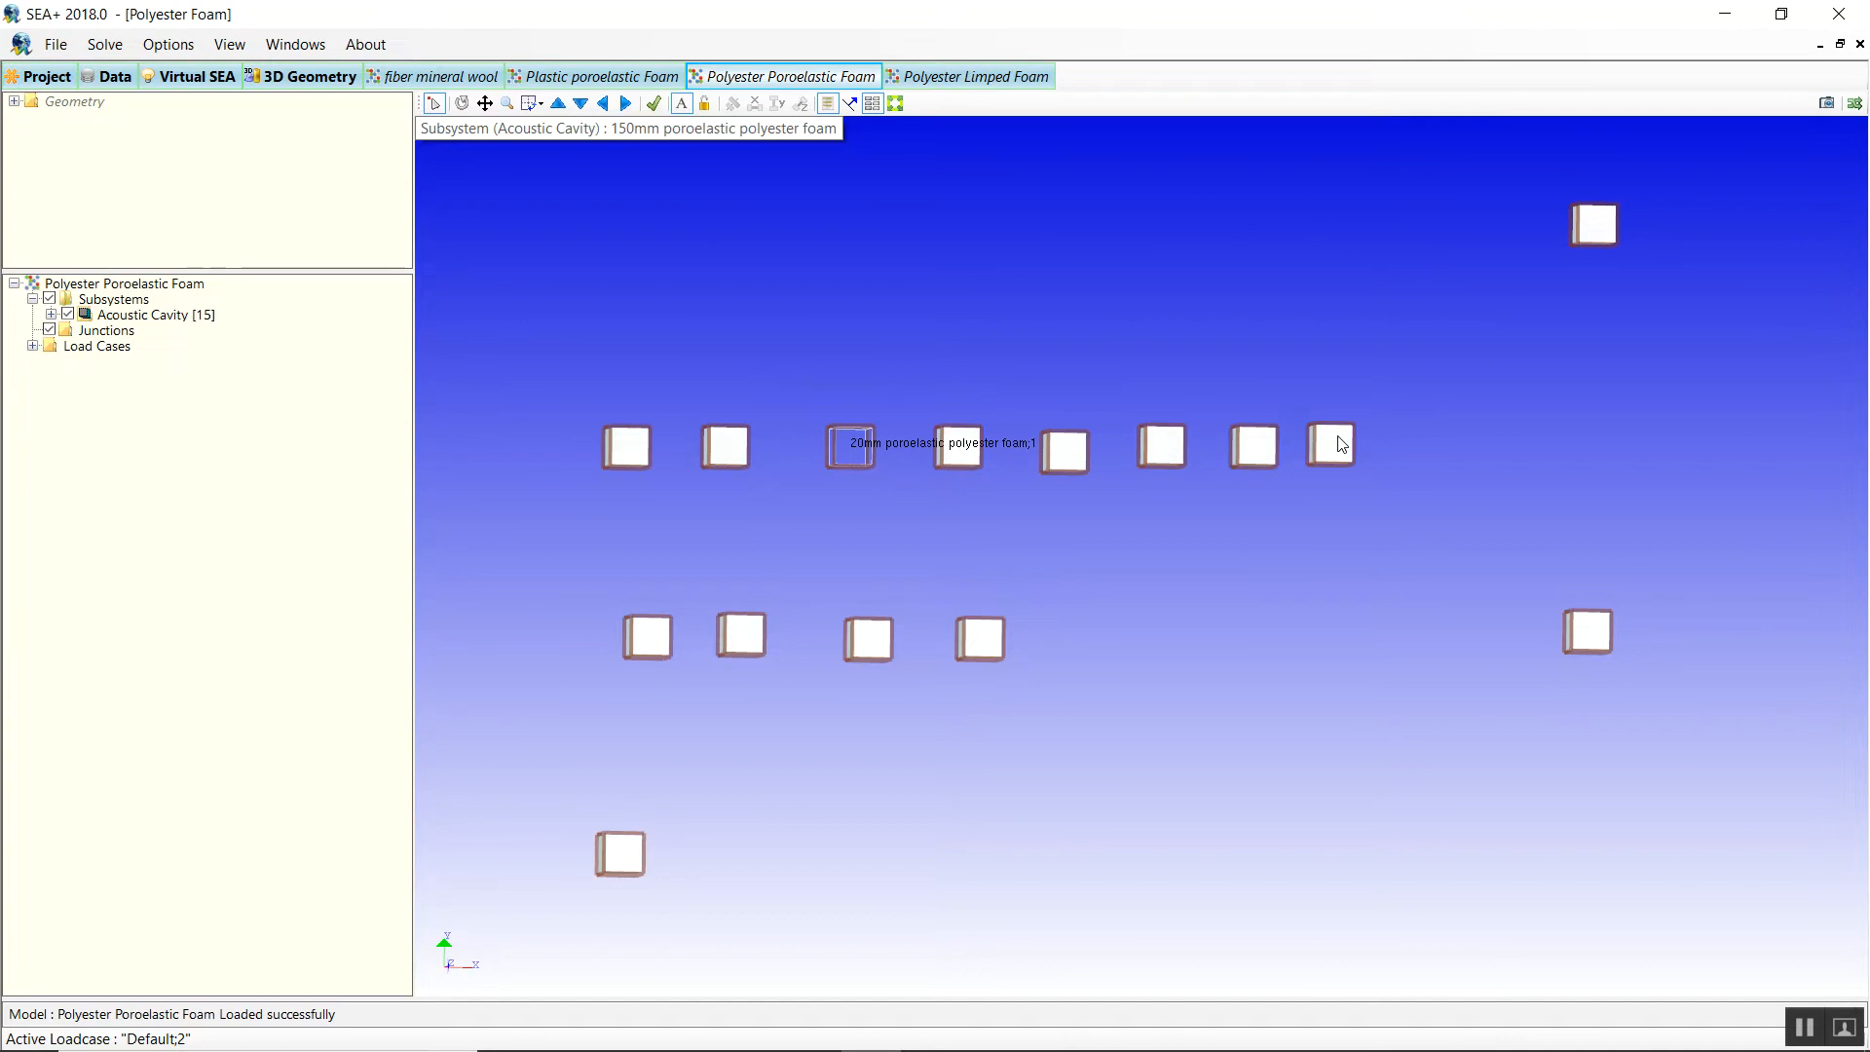
{"action": "double_click", "coordinate": [625, 454]}
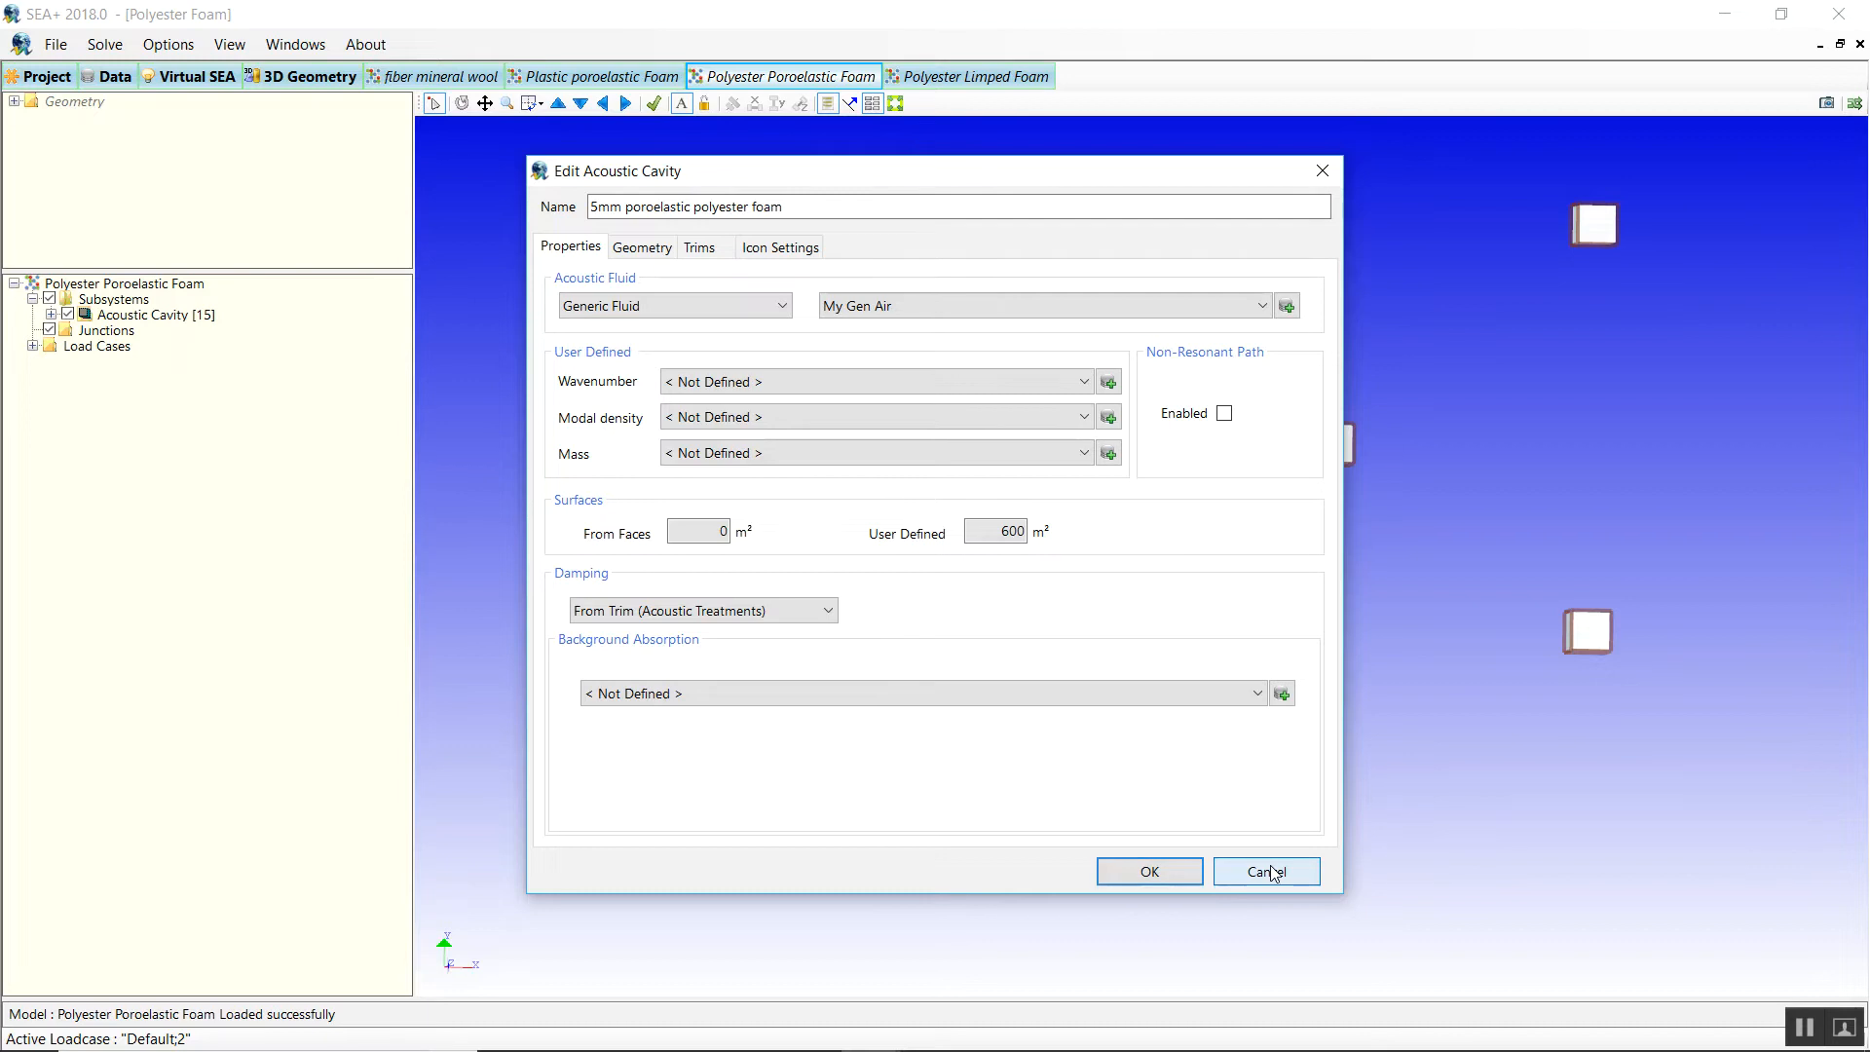
{"action": "left_click", "coordinate": [706, 613]}
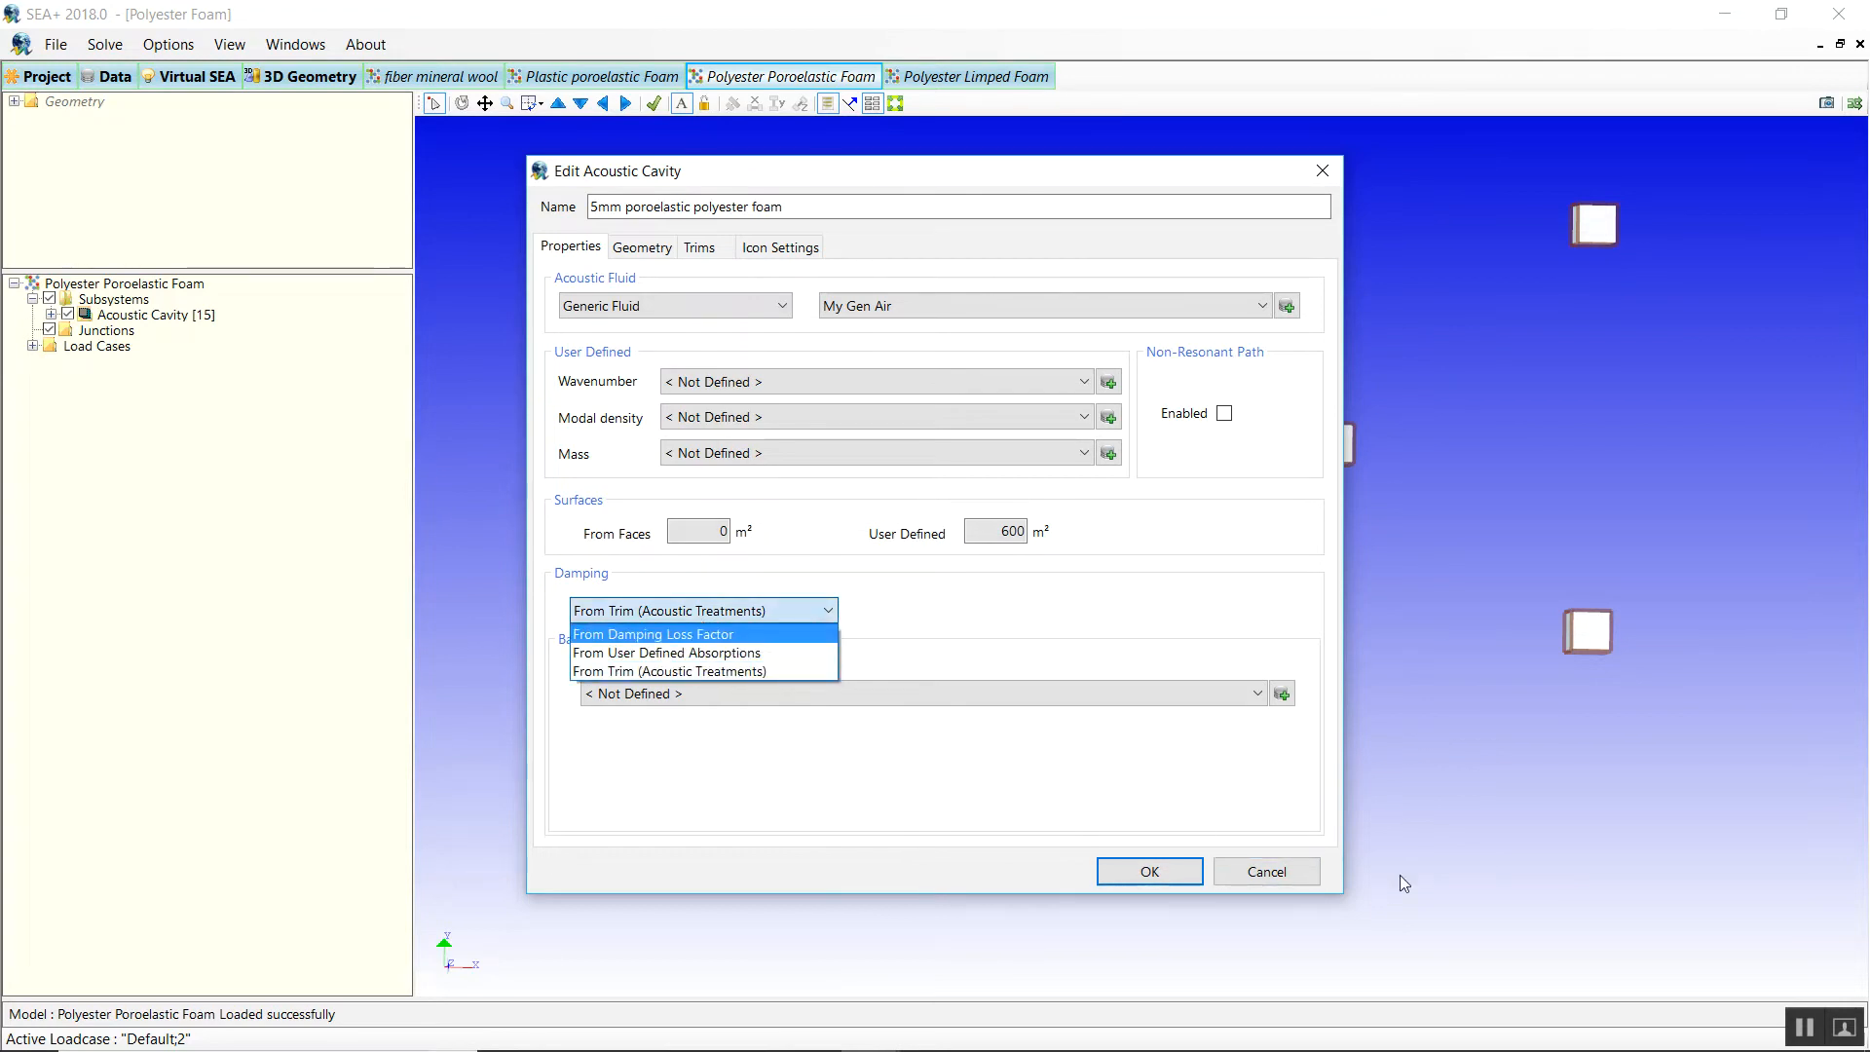
{"action": "left_click", "coordinate": [1259, 877]}
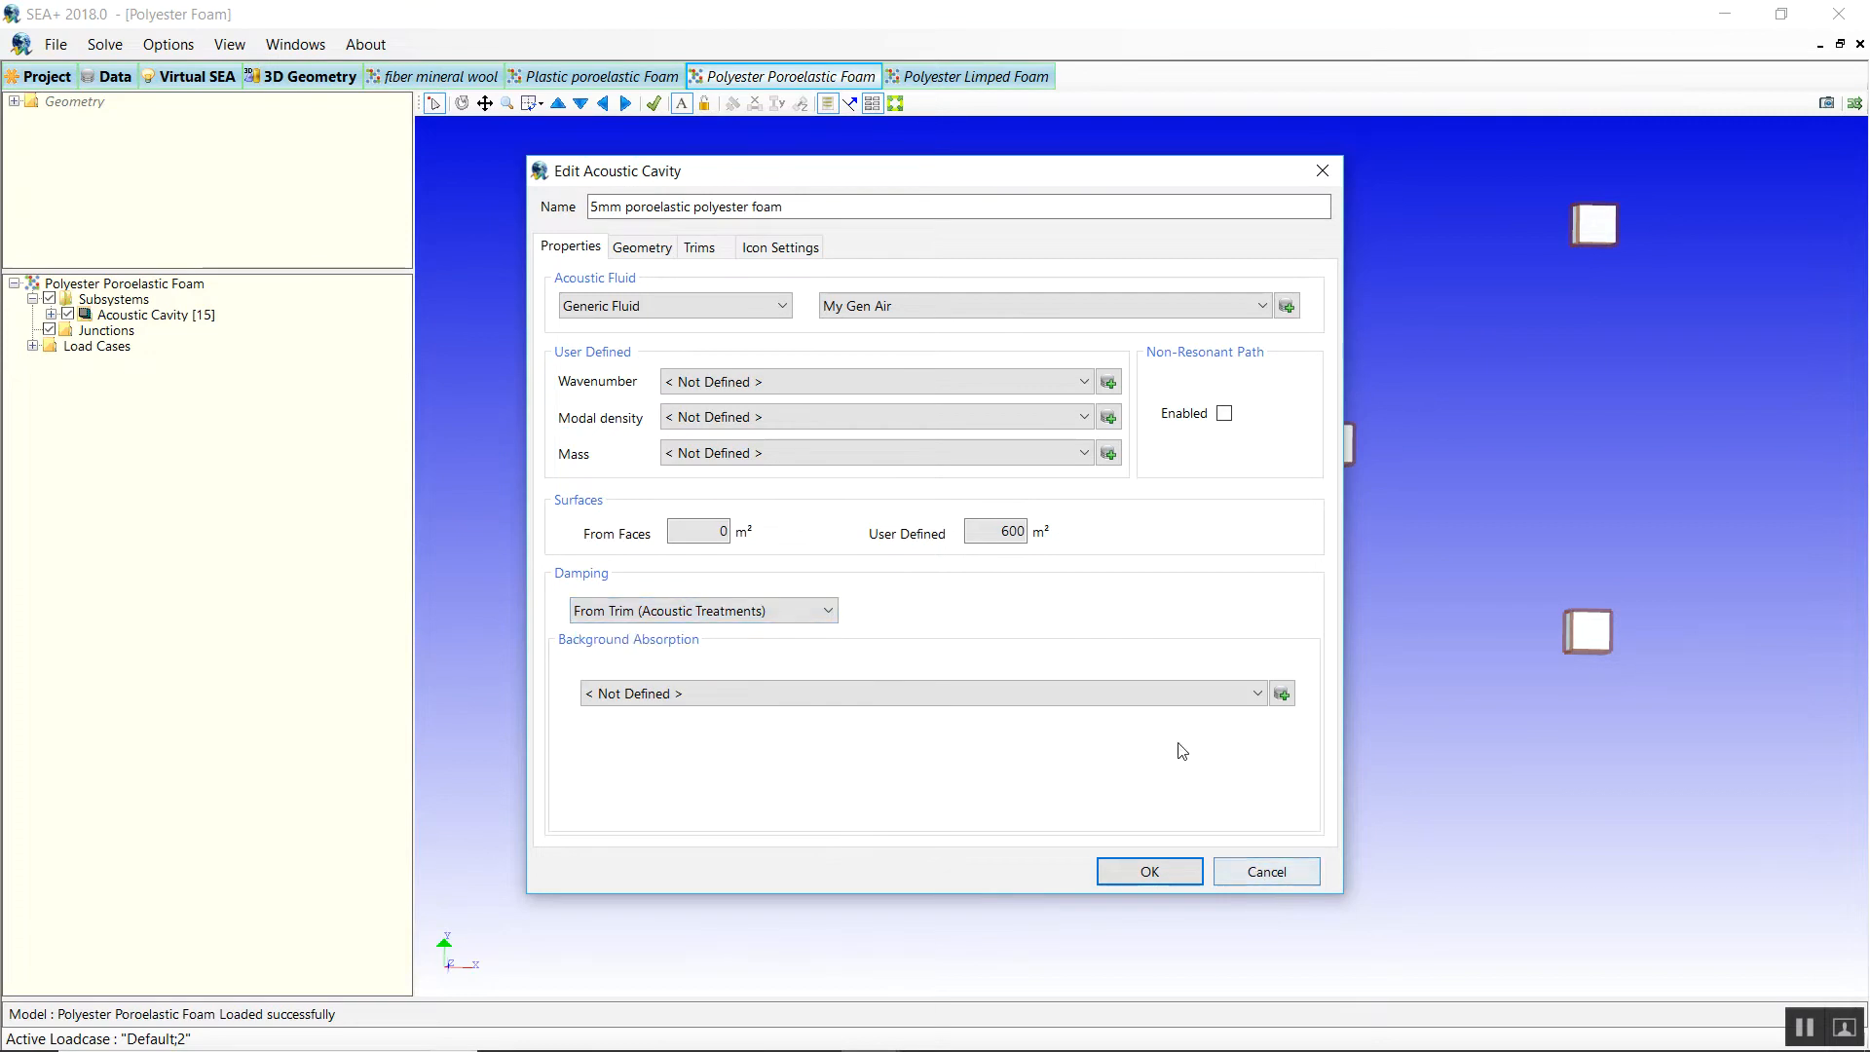
{"action": "left_click", "coordinate": [1225, 880]}
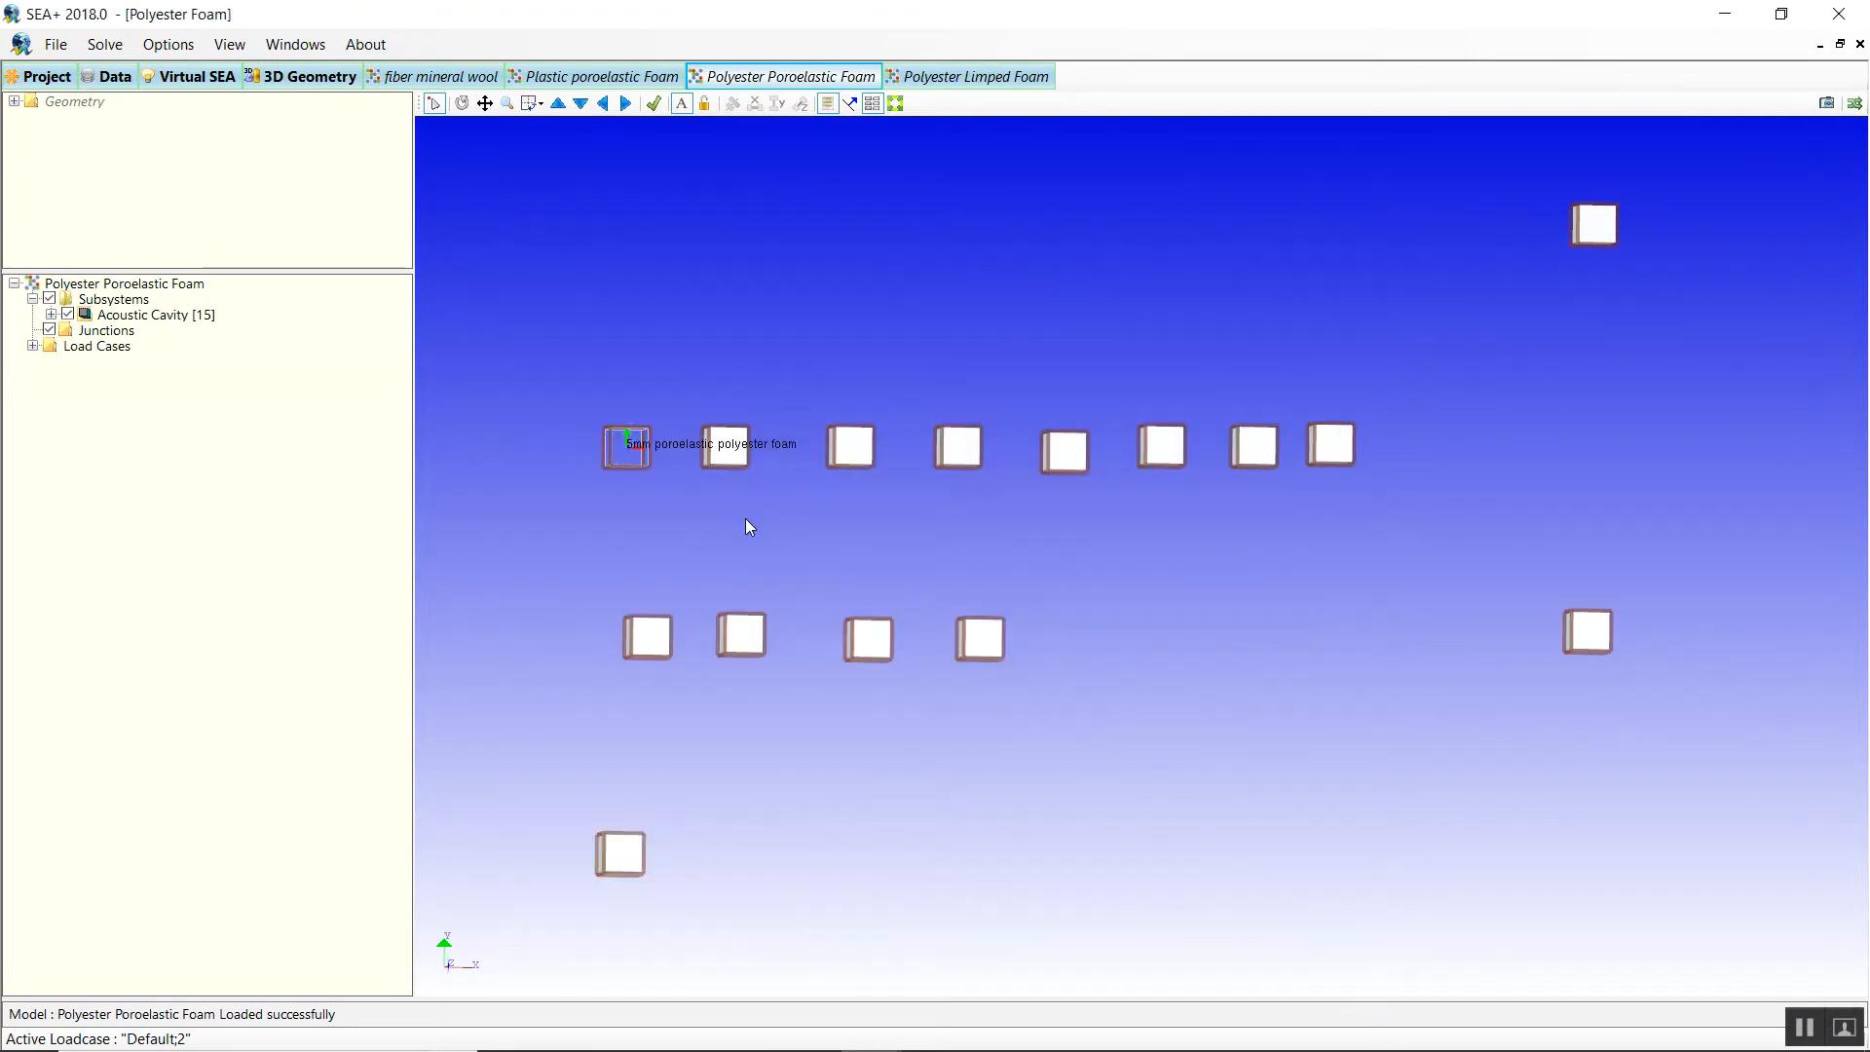
Open the 5 mm Polyestyer limped foam trim layer from the Data tab's trim table.
{"action": "left_click", "coordinate": [107, 76]}
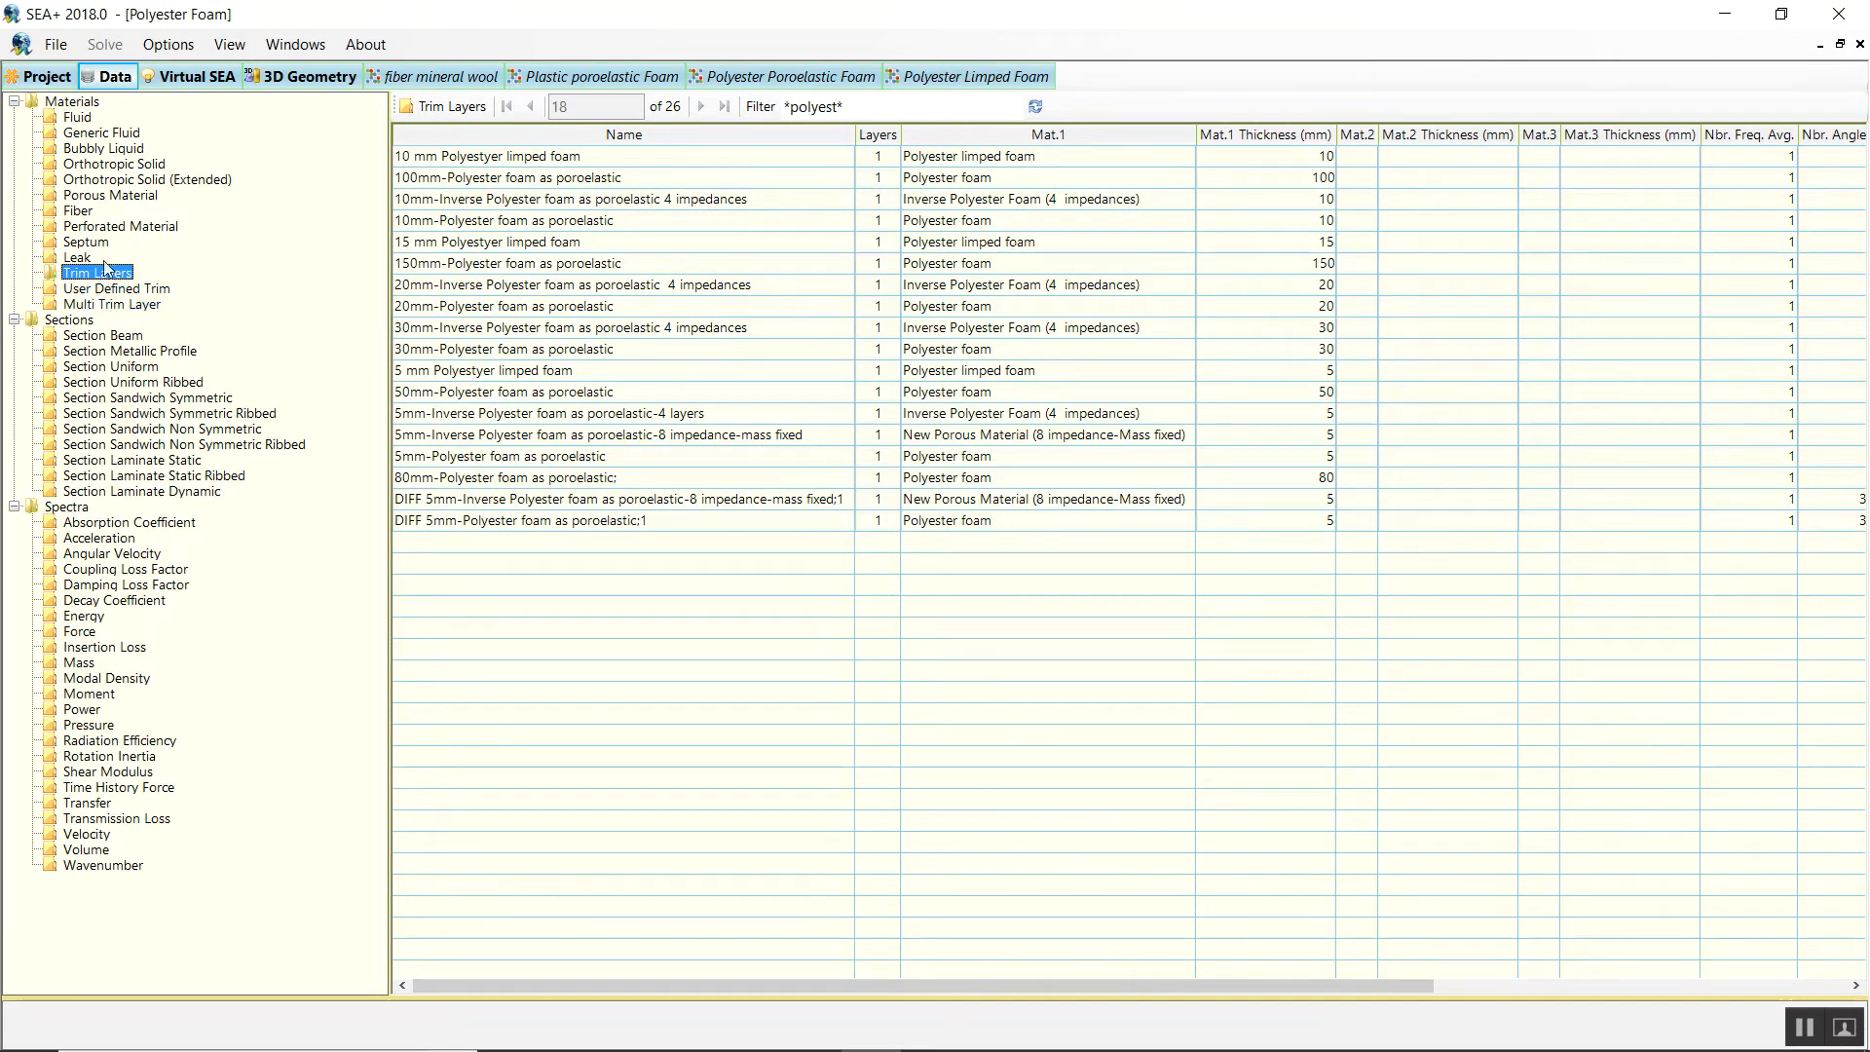
{"action": "double_click", "coordinate": [472, 378]}
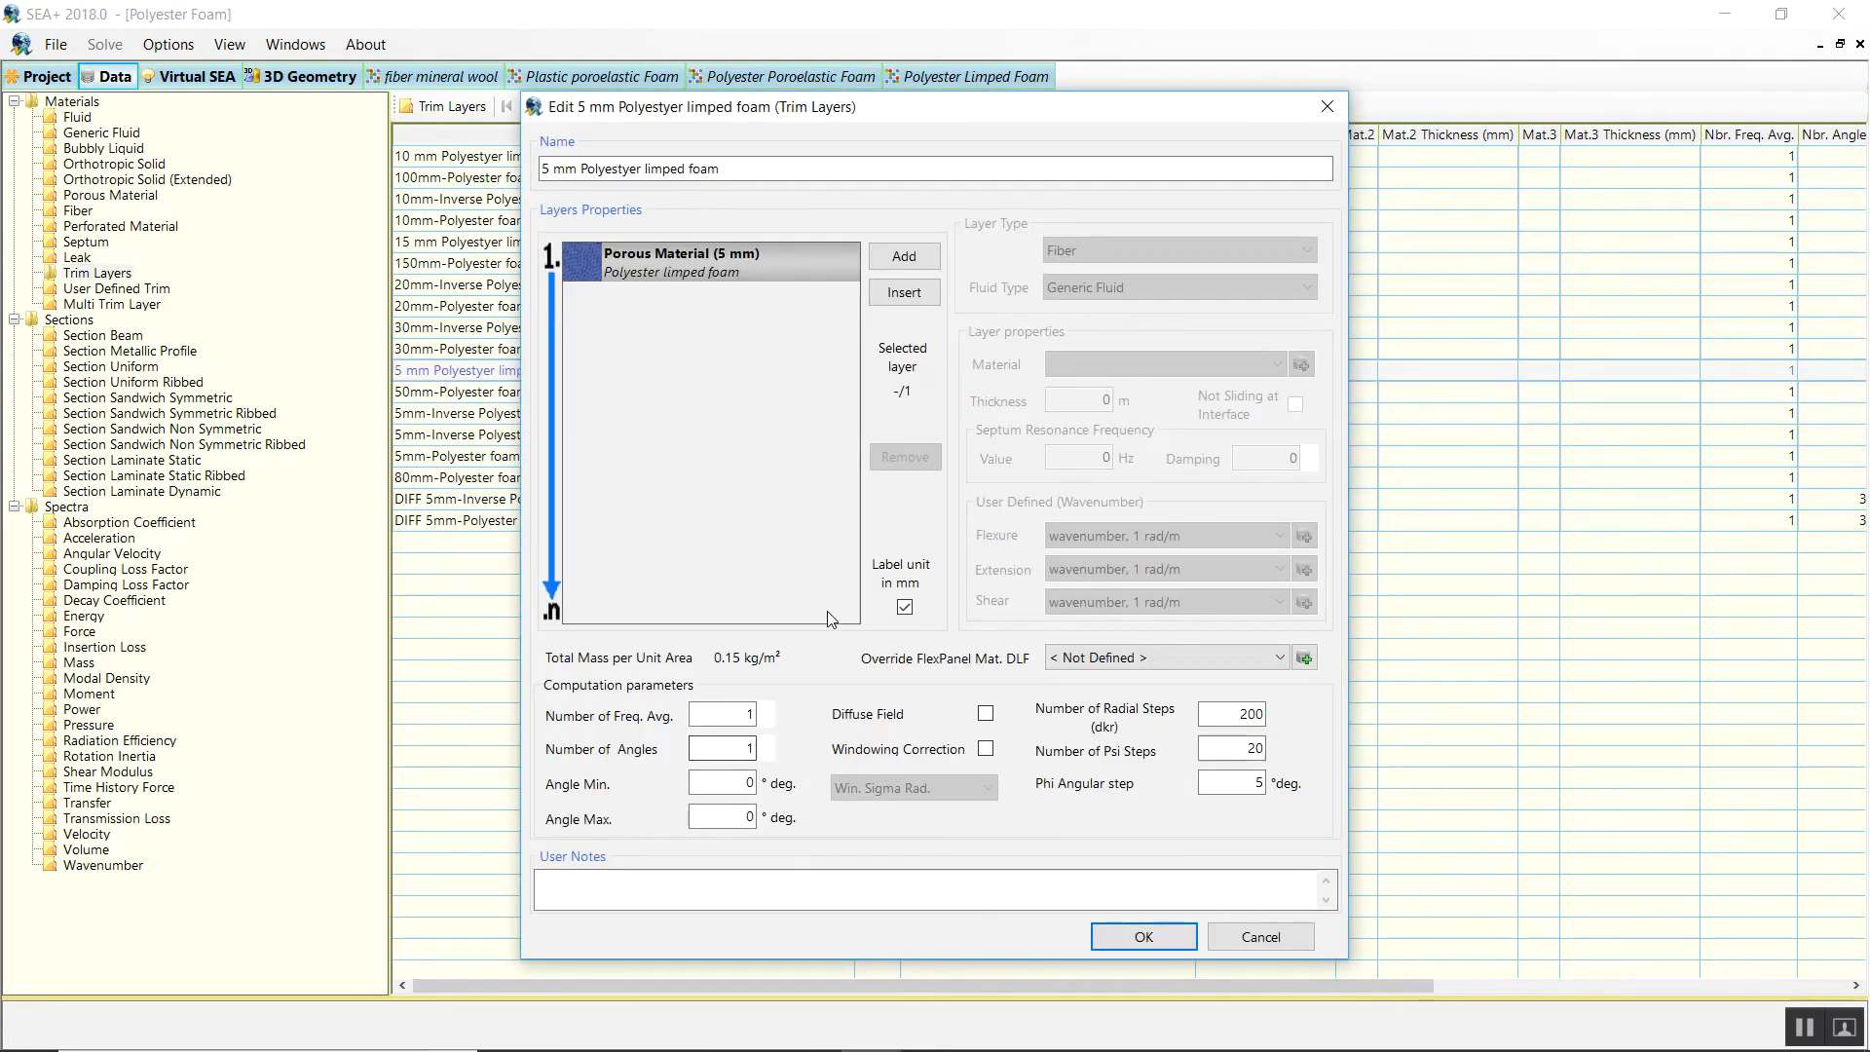
Try Angle Max 90, Diffuse Field, Windowing Correction and 30 angles in the trim's computation settings.
{"action": "double_click", "coordinate": [752, 709]}
{"action": "left_click", "coordinate": [708, 708]}
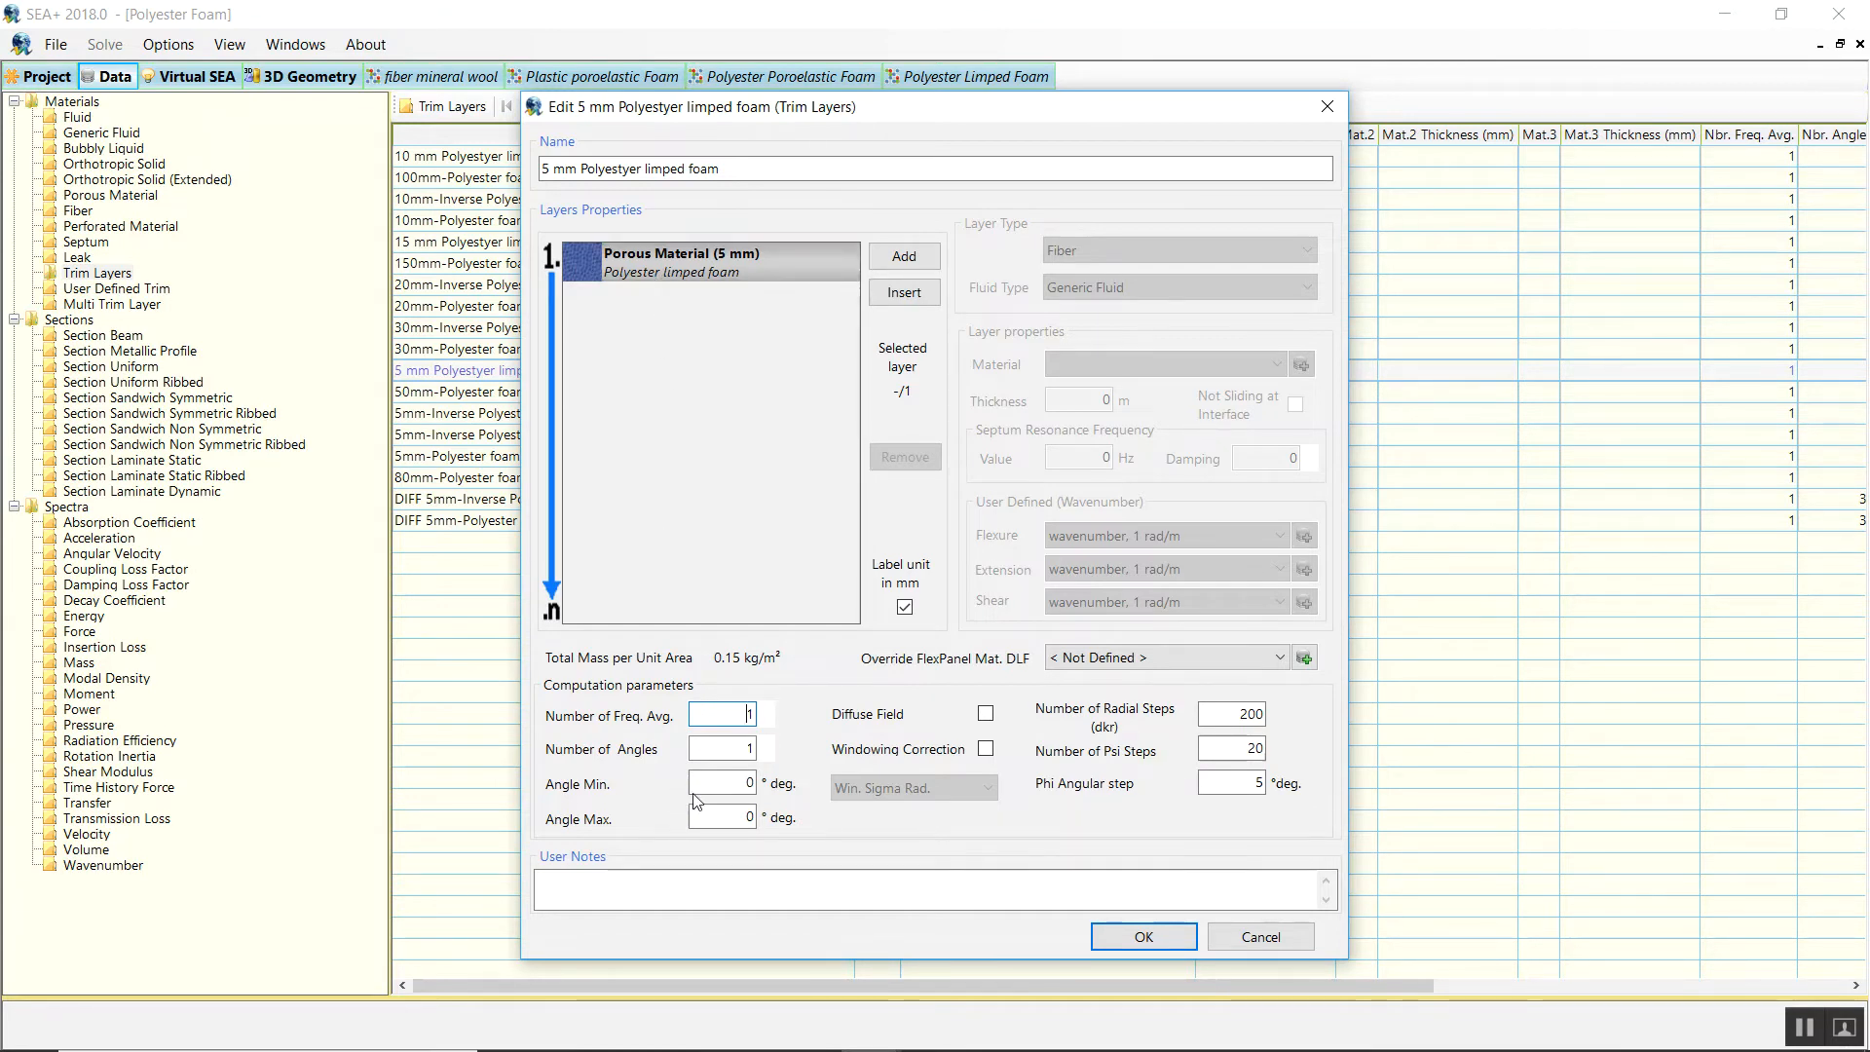
{"action": "left_click", "coordinate": [716, 821]}
{"action": "left_click", "coordinate": [745, 783]}
{"action": "double_click", "coordinate": [747, 818]}
{"action": "type", "text": "90"}
{"action": "left_click", "coordinate": [986, 716]}
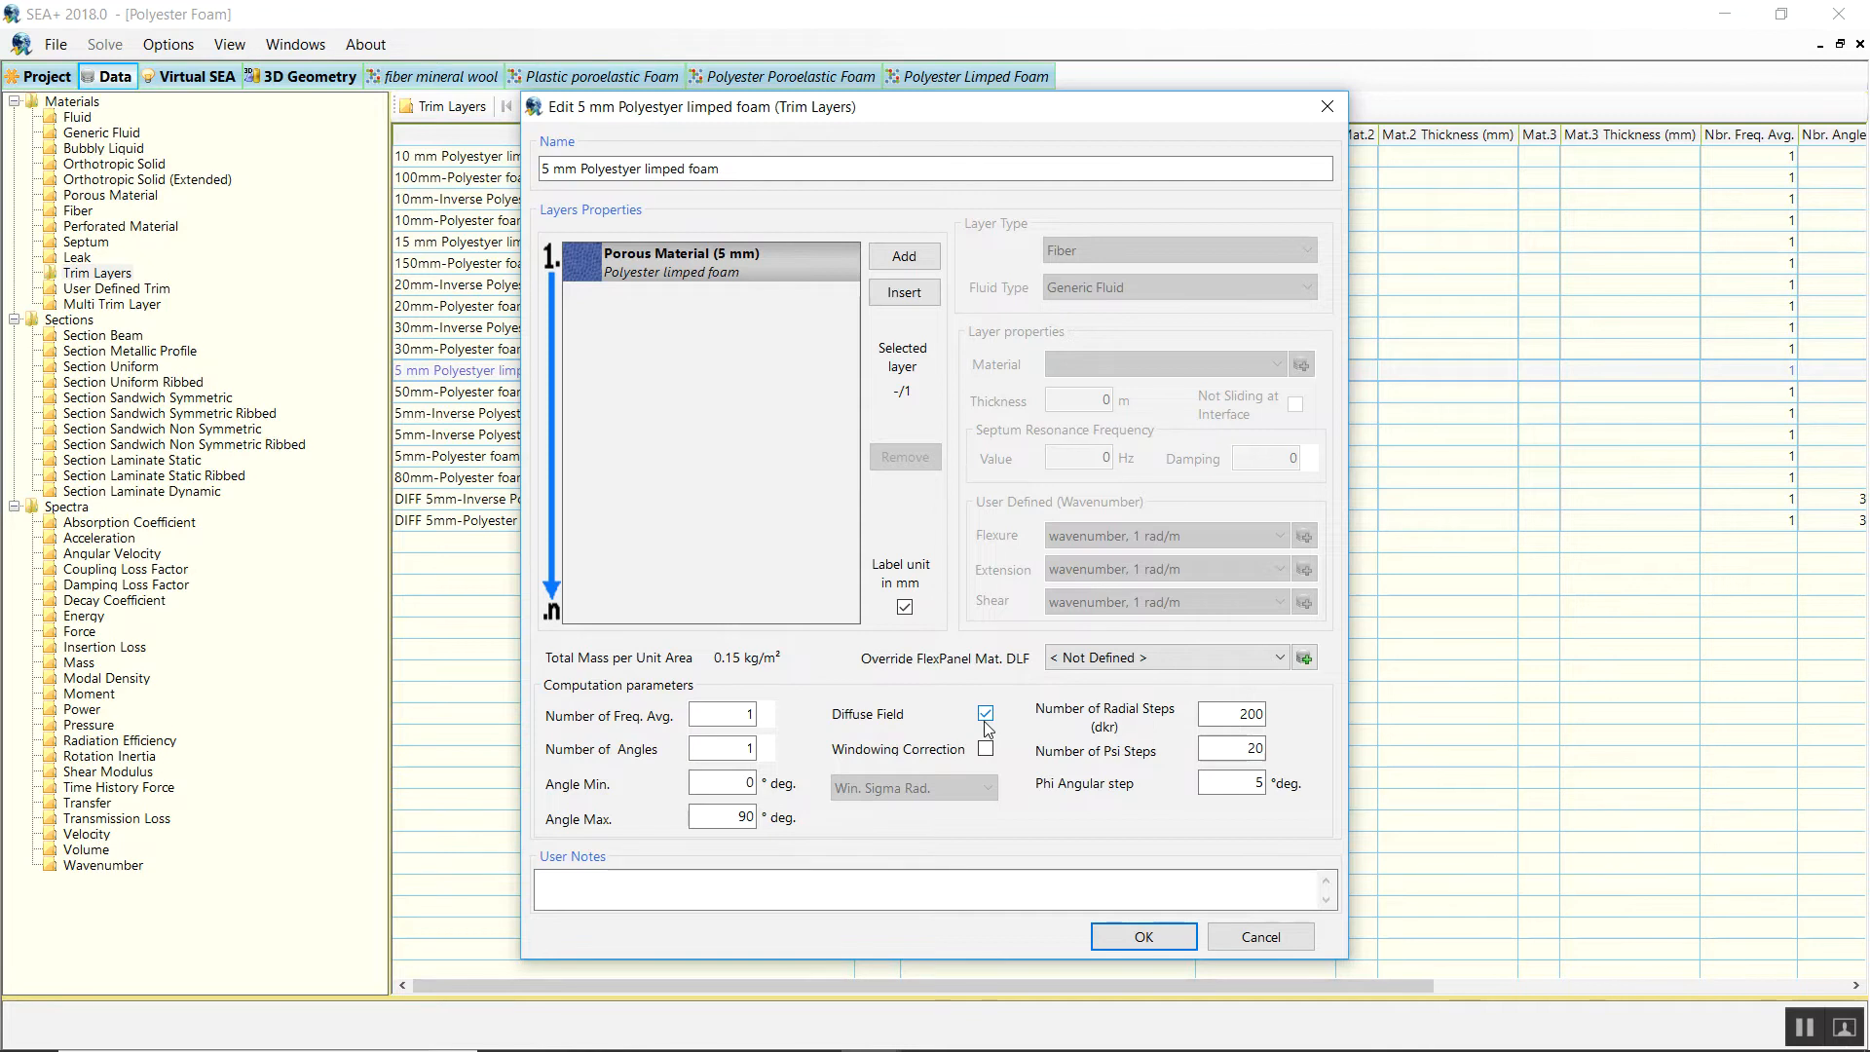
{"action": "left_click", "coordinate": [986, 750]}
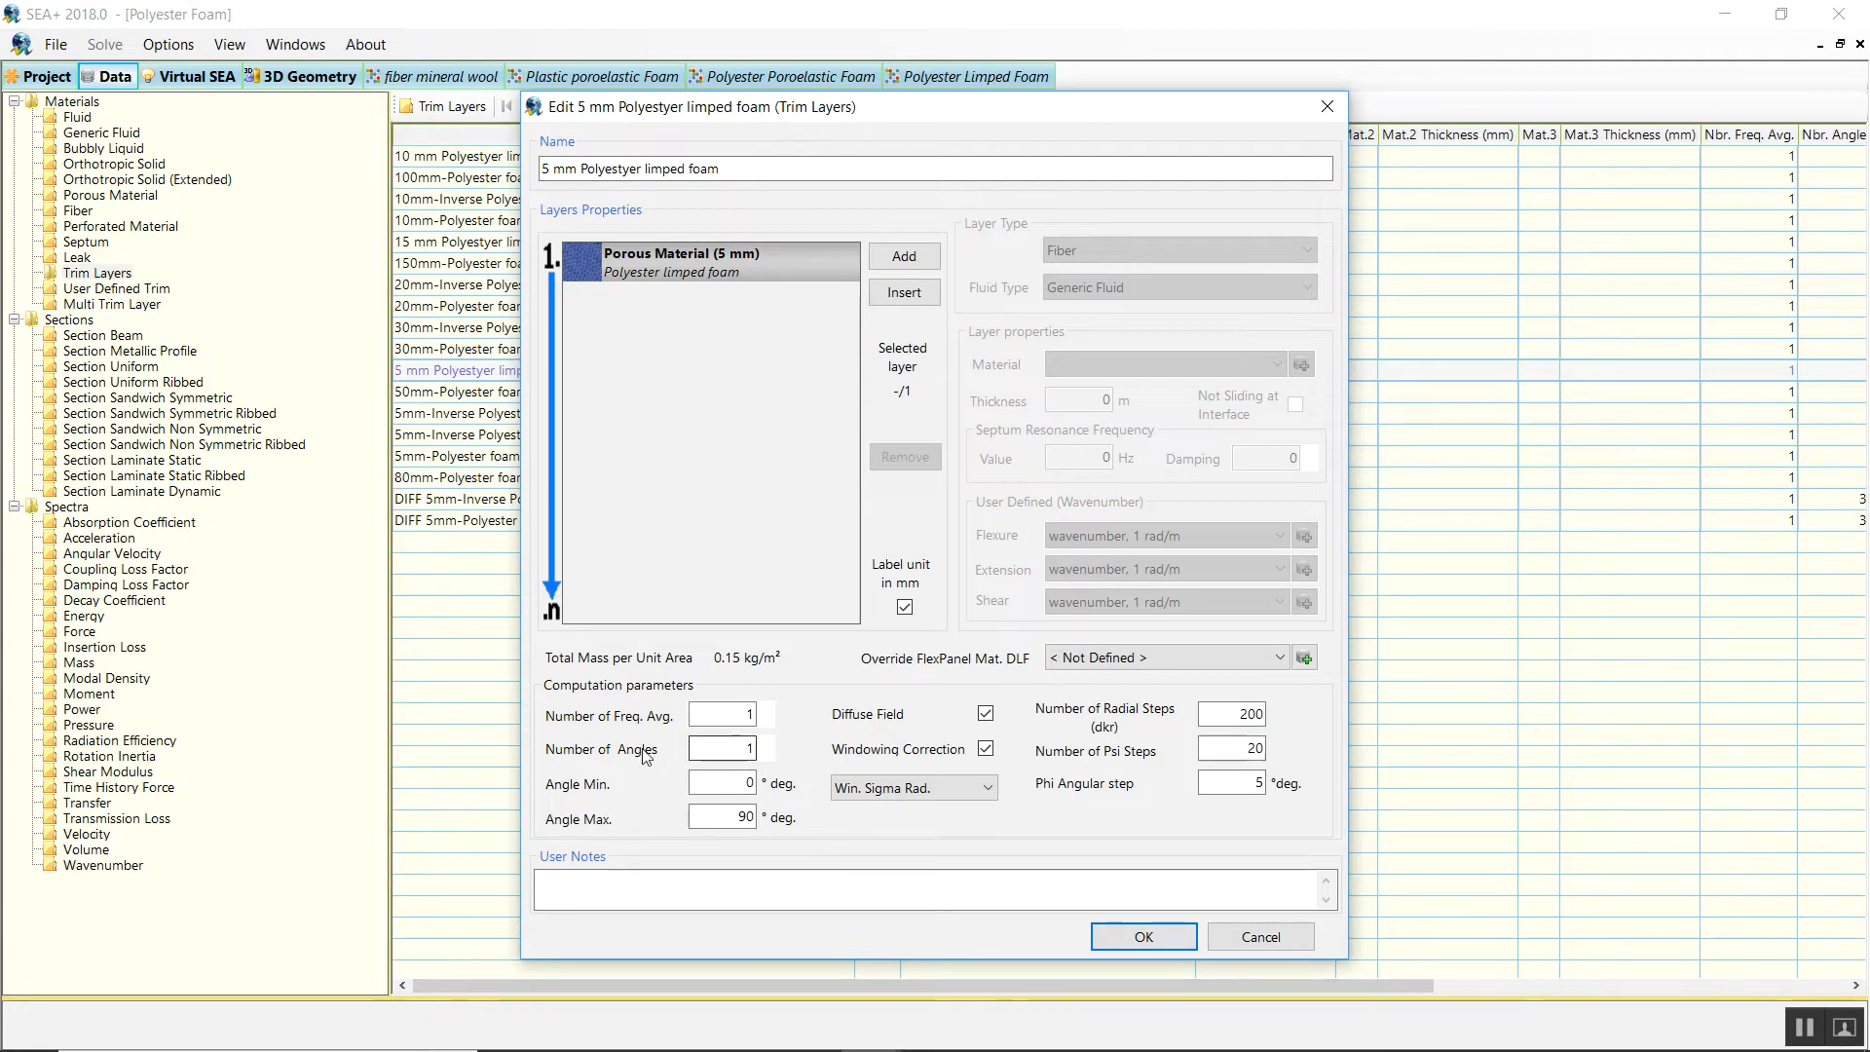
{"action": "double_click", "coordinate": [724, 750]}
{"action": "type", "text": "30"}
Revert to 1 angle, Angle Max 0, Diffuse Field and Windowing Correction off, and save the trim.
{"action": "double_click", "coordinate": [725, 713]}
{"action": "left_click", "coordinate": [726, 746]}
{"action": "left_click_drag", "start_coordinate": [723, 750], "coordinate": [777, 750]}
{"action": "type", "text": "1"}
{"action": "left_click", "coordinate": [707, 818]}
{"action": "key", "text": "Delete"}
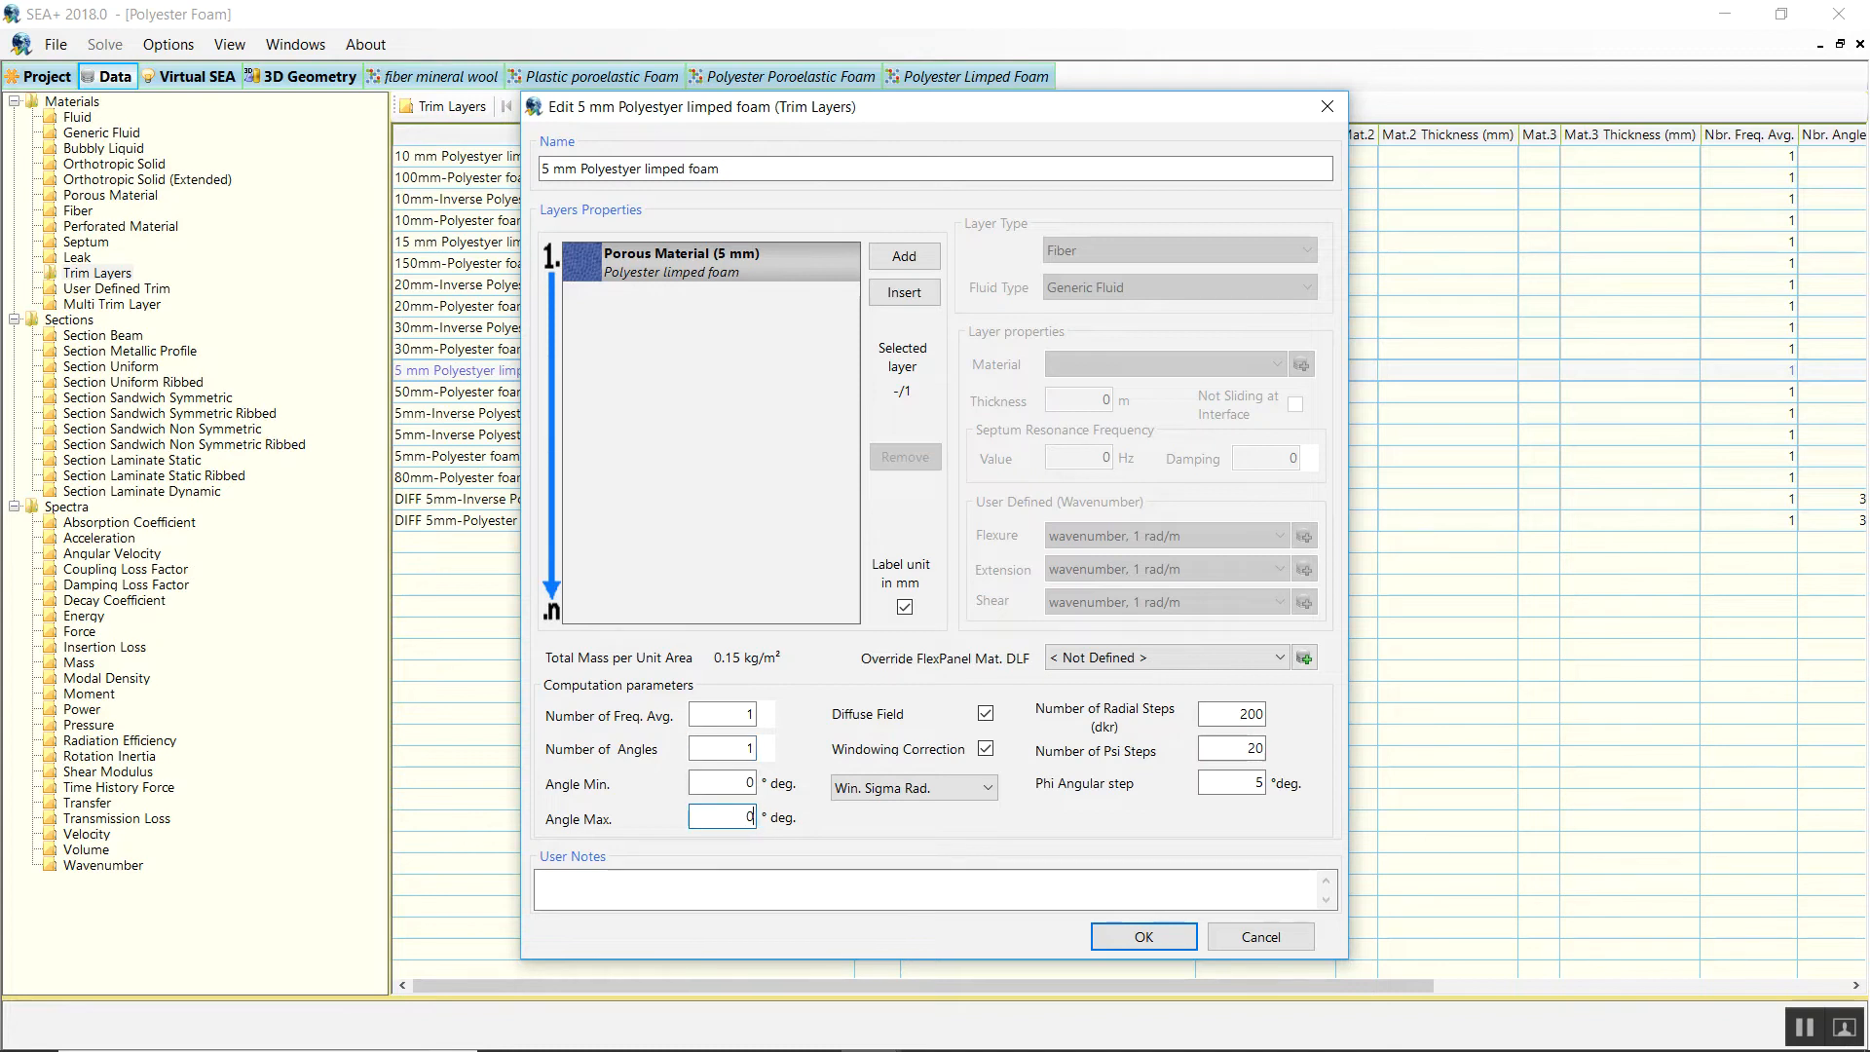
{"action": "left_click", "coordinate": [985, 714]}
{"action": "left_click", "coordinate": [985, 749]}
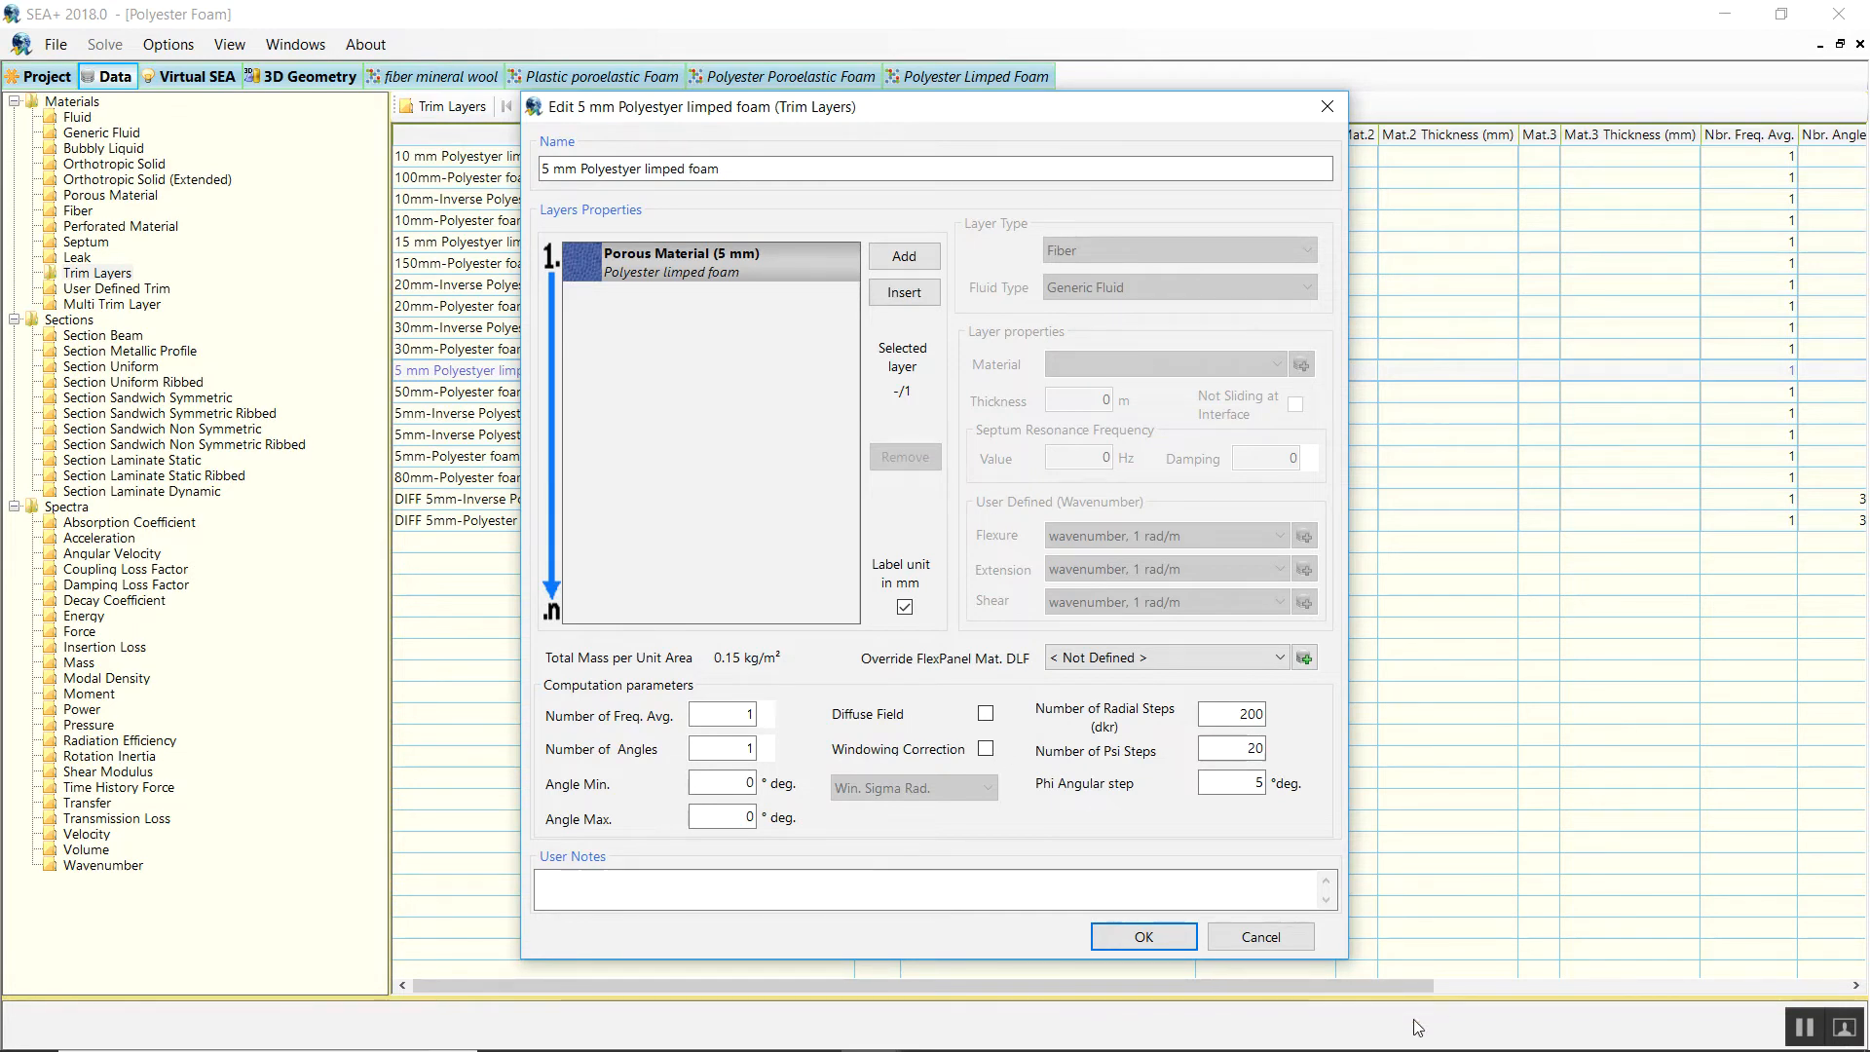
{"action": "left_click", "coordinate": [1101, 935]}
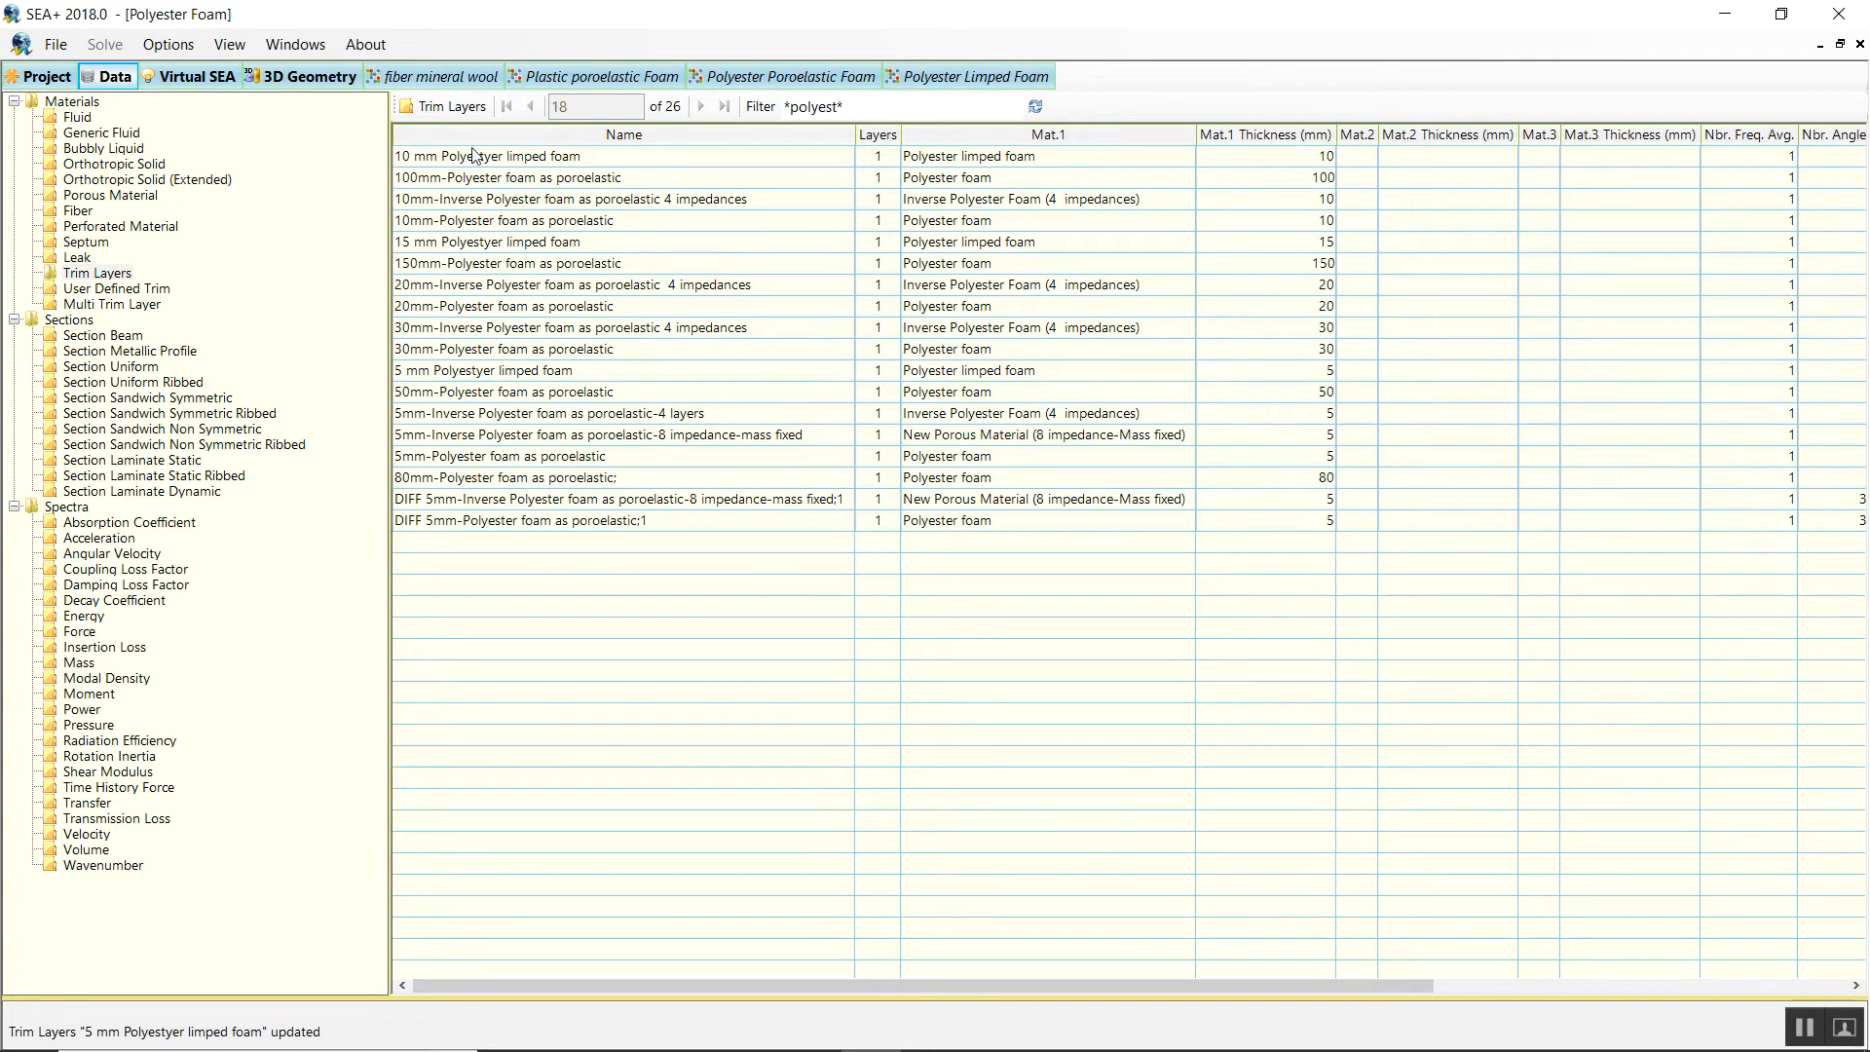
Graph the trim impedance of the 5mm cavity in the Polyester Poroelastic Foam model.
{"action": "left_click", "coordinate": [785, 78]}
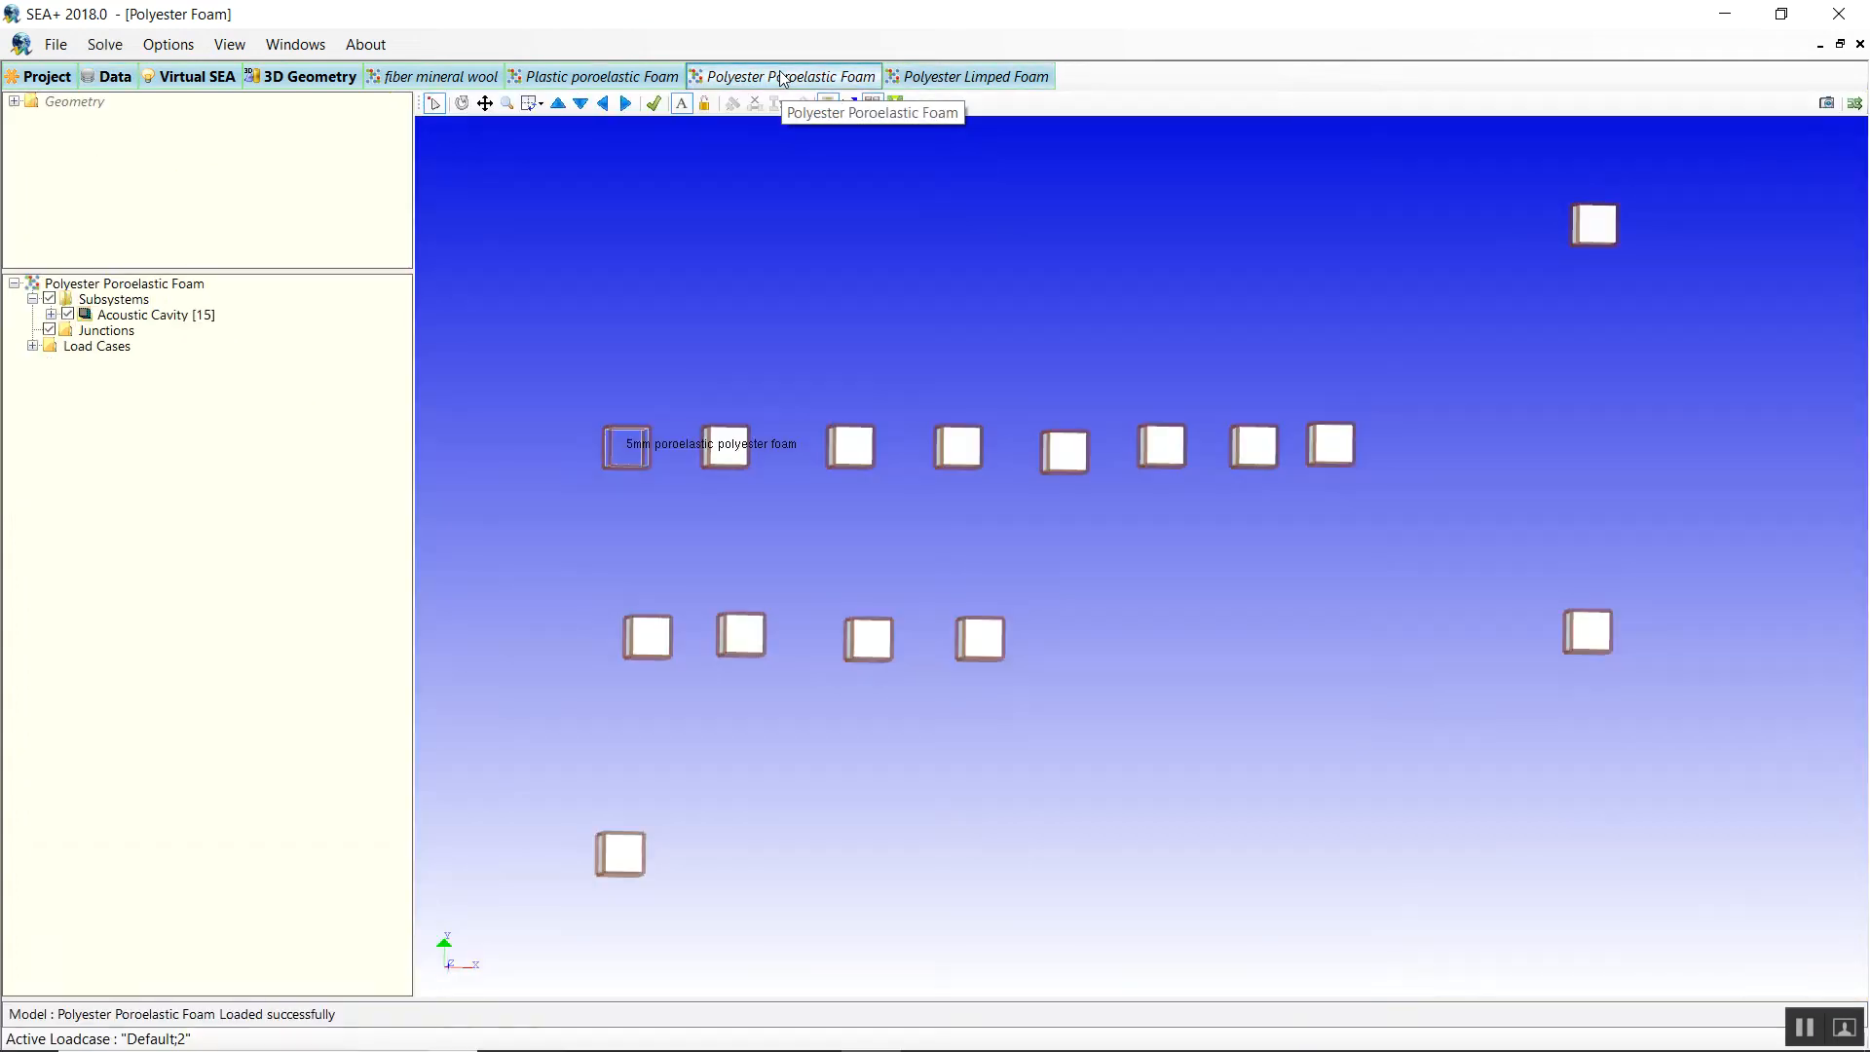
{"action": "right_click", "coordinate": [627, 454]}
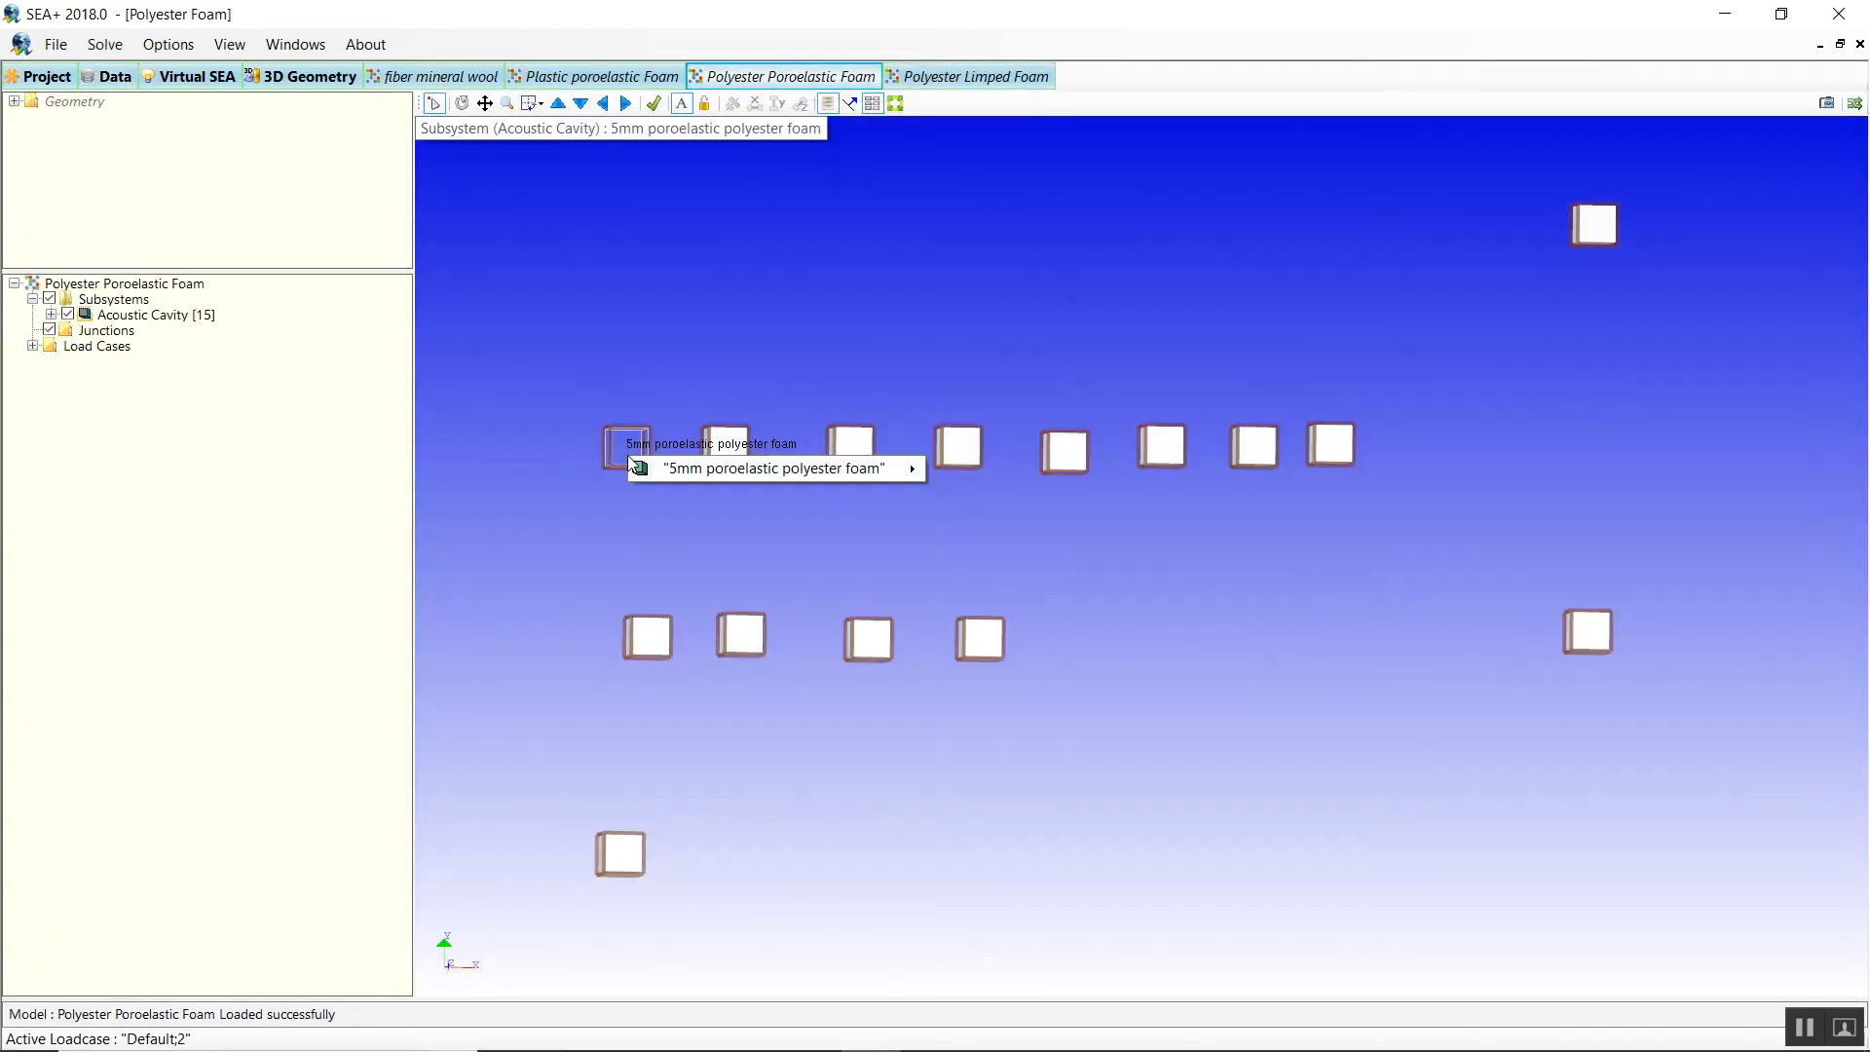
{"action": "mouse_move", "coordinate": [663, 470]}
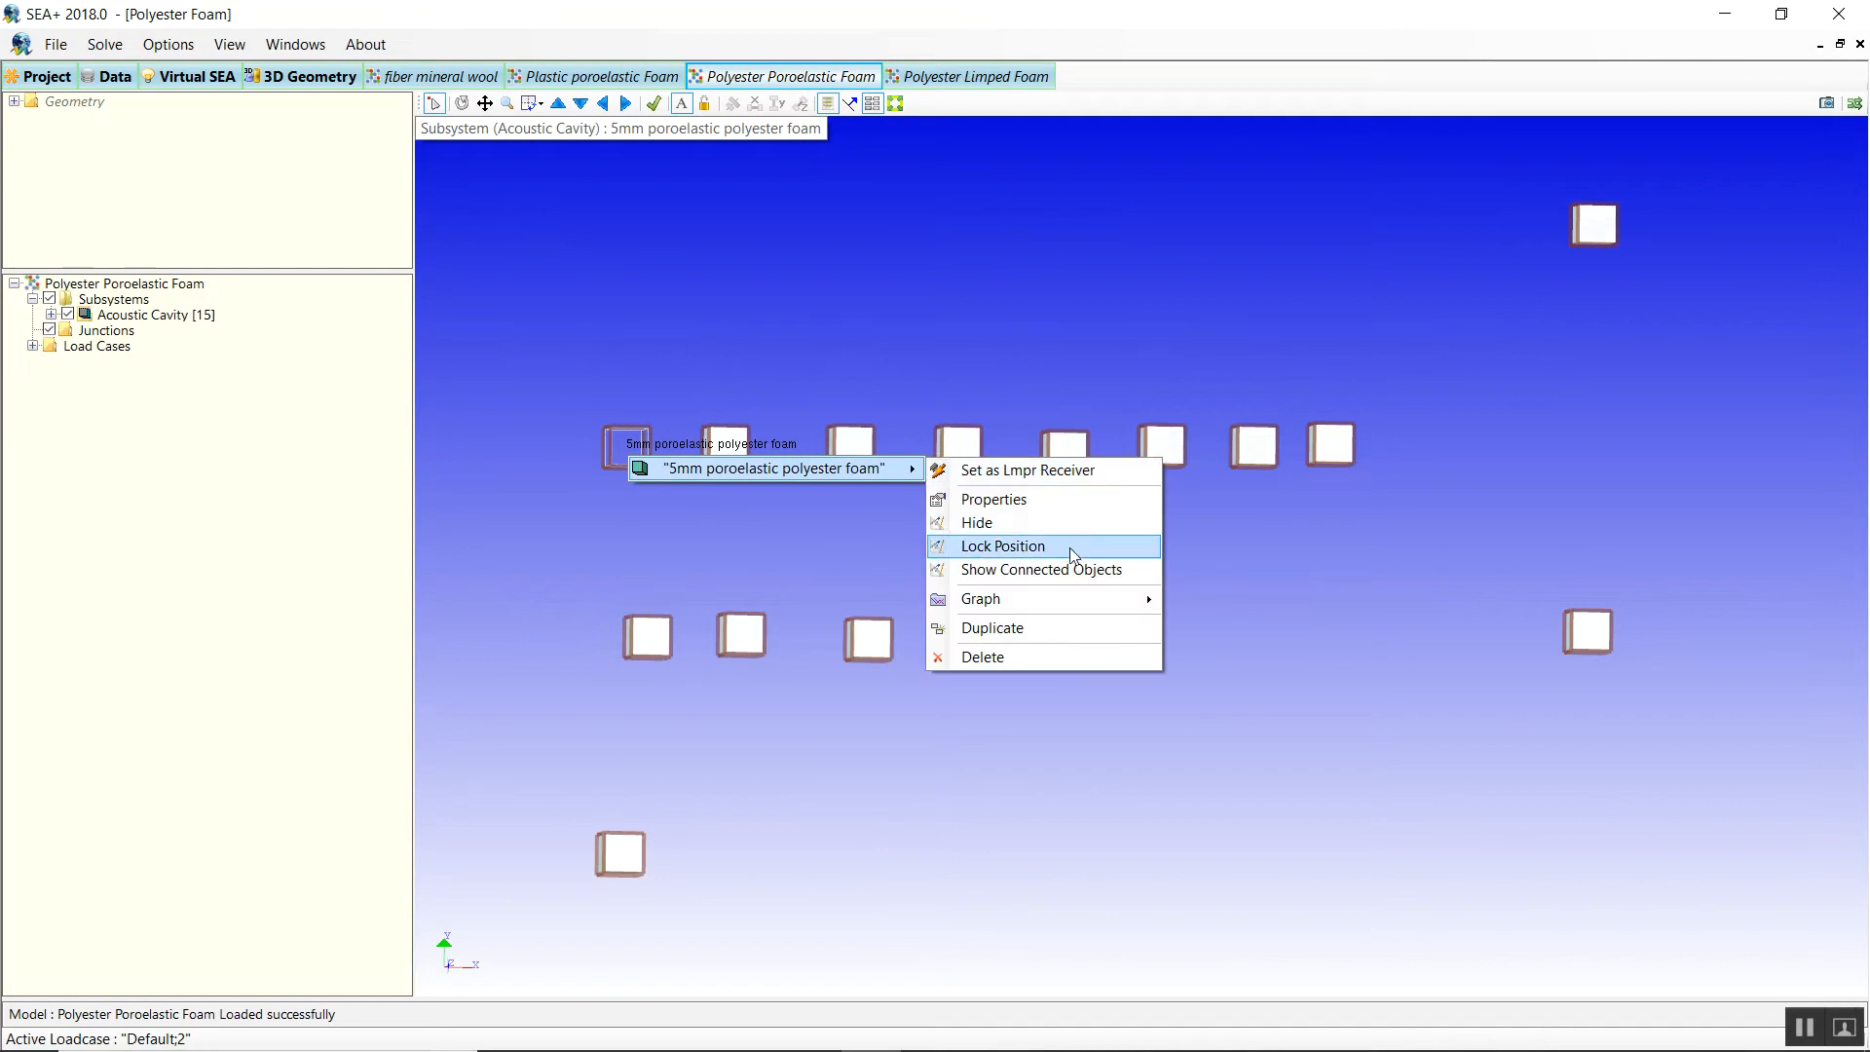
{"action": "mouse_move", "coordinate": [1054, 598]}
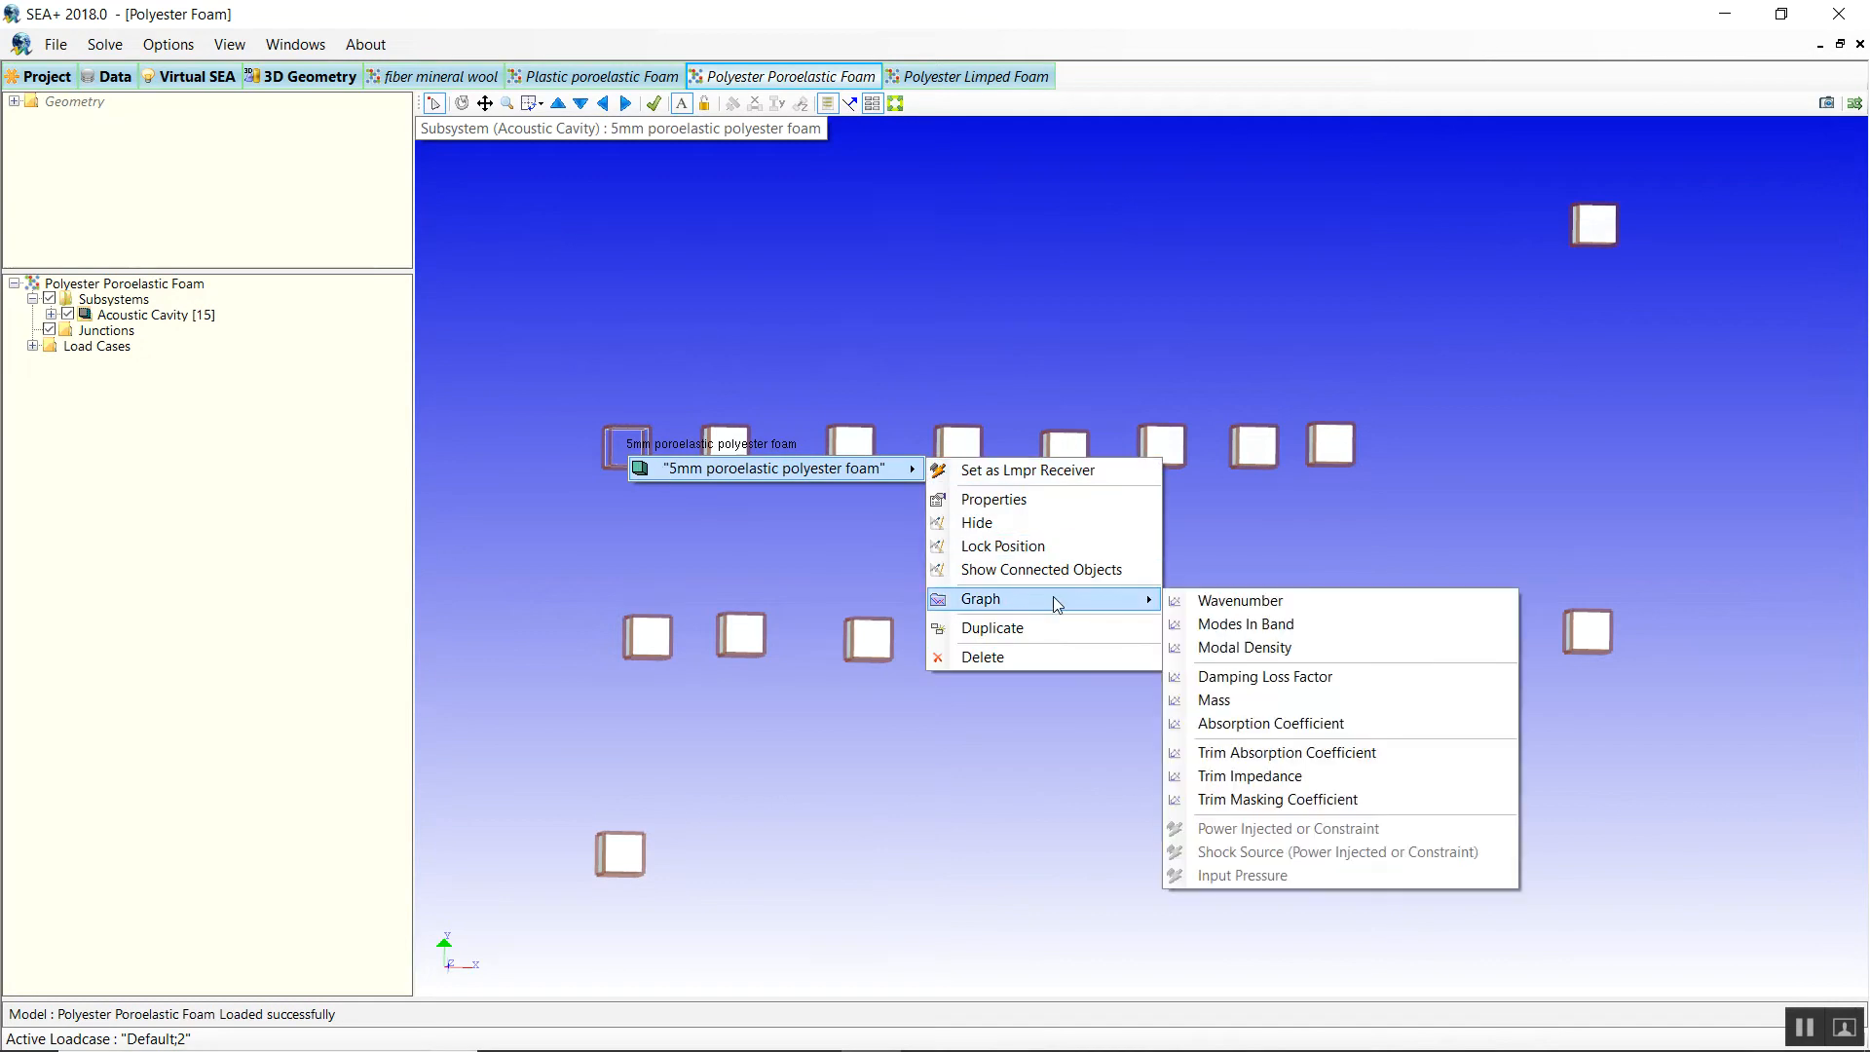
{"action": "left_click", "coordinate": [1206, 779]}
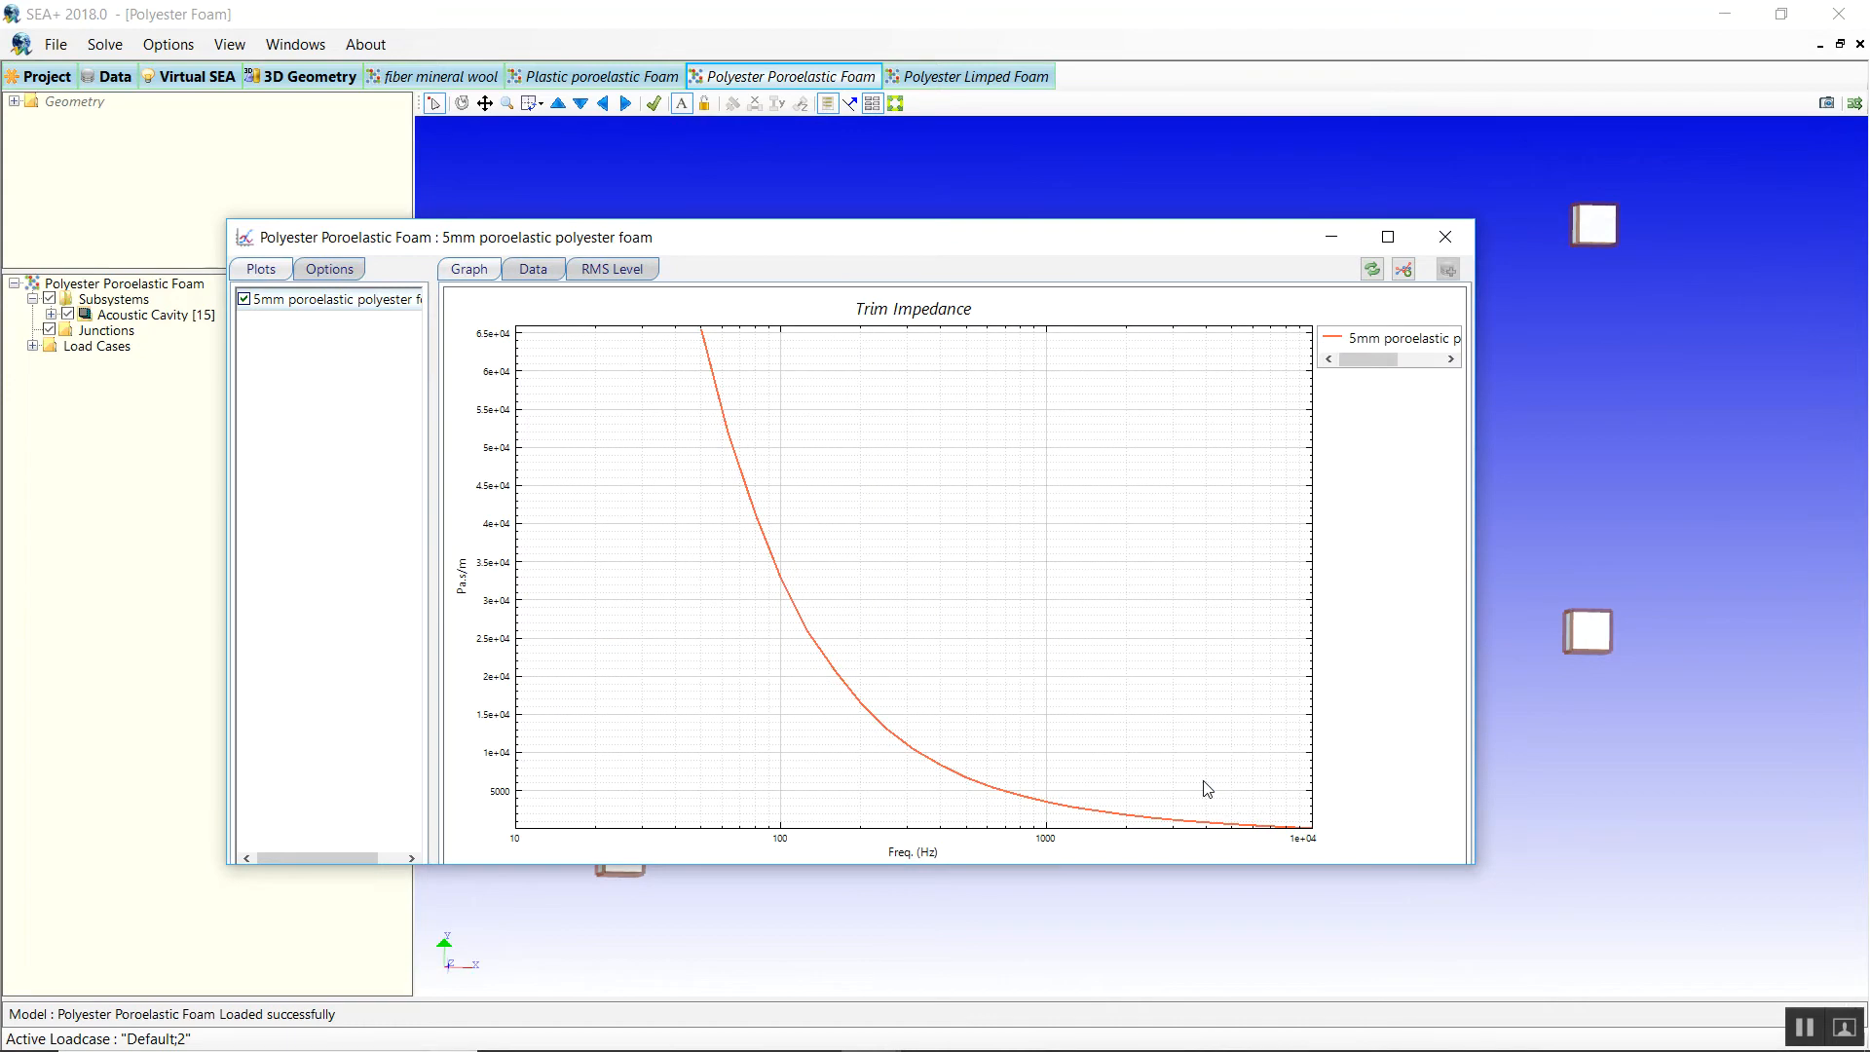
Toggle the plot type between Real and Imaginary, ending on Real, then close the graph.
{"action": "left_click", "coordinate": [326, 282]}
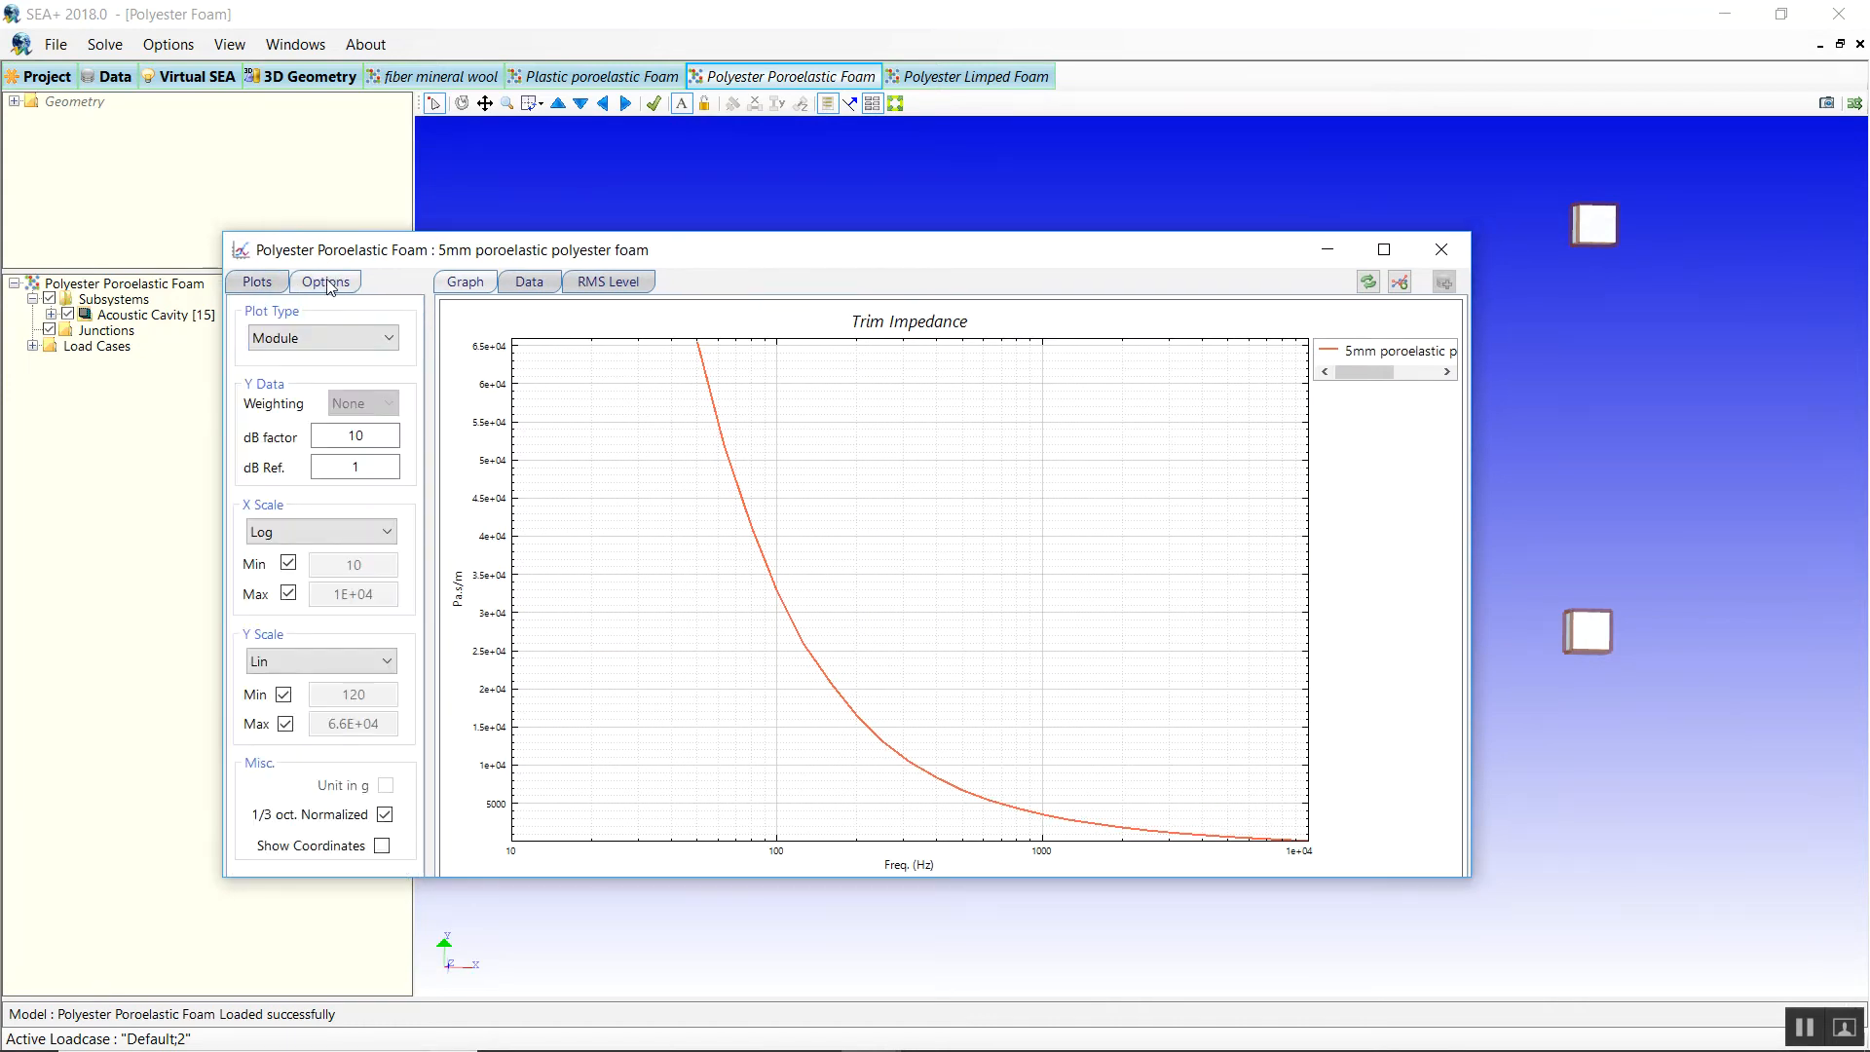
{"action": "left_click", "coordinate": [286, 339]}
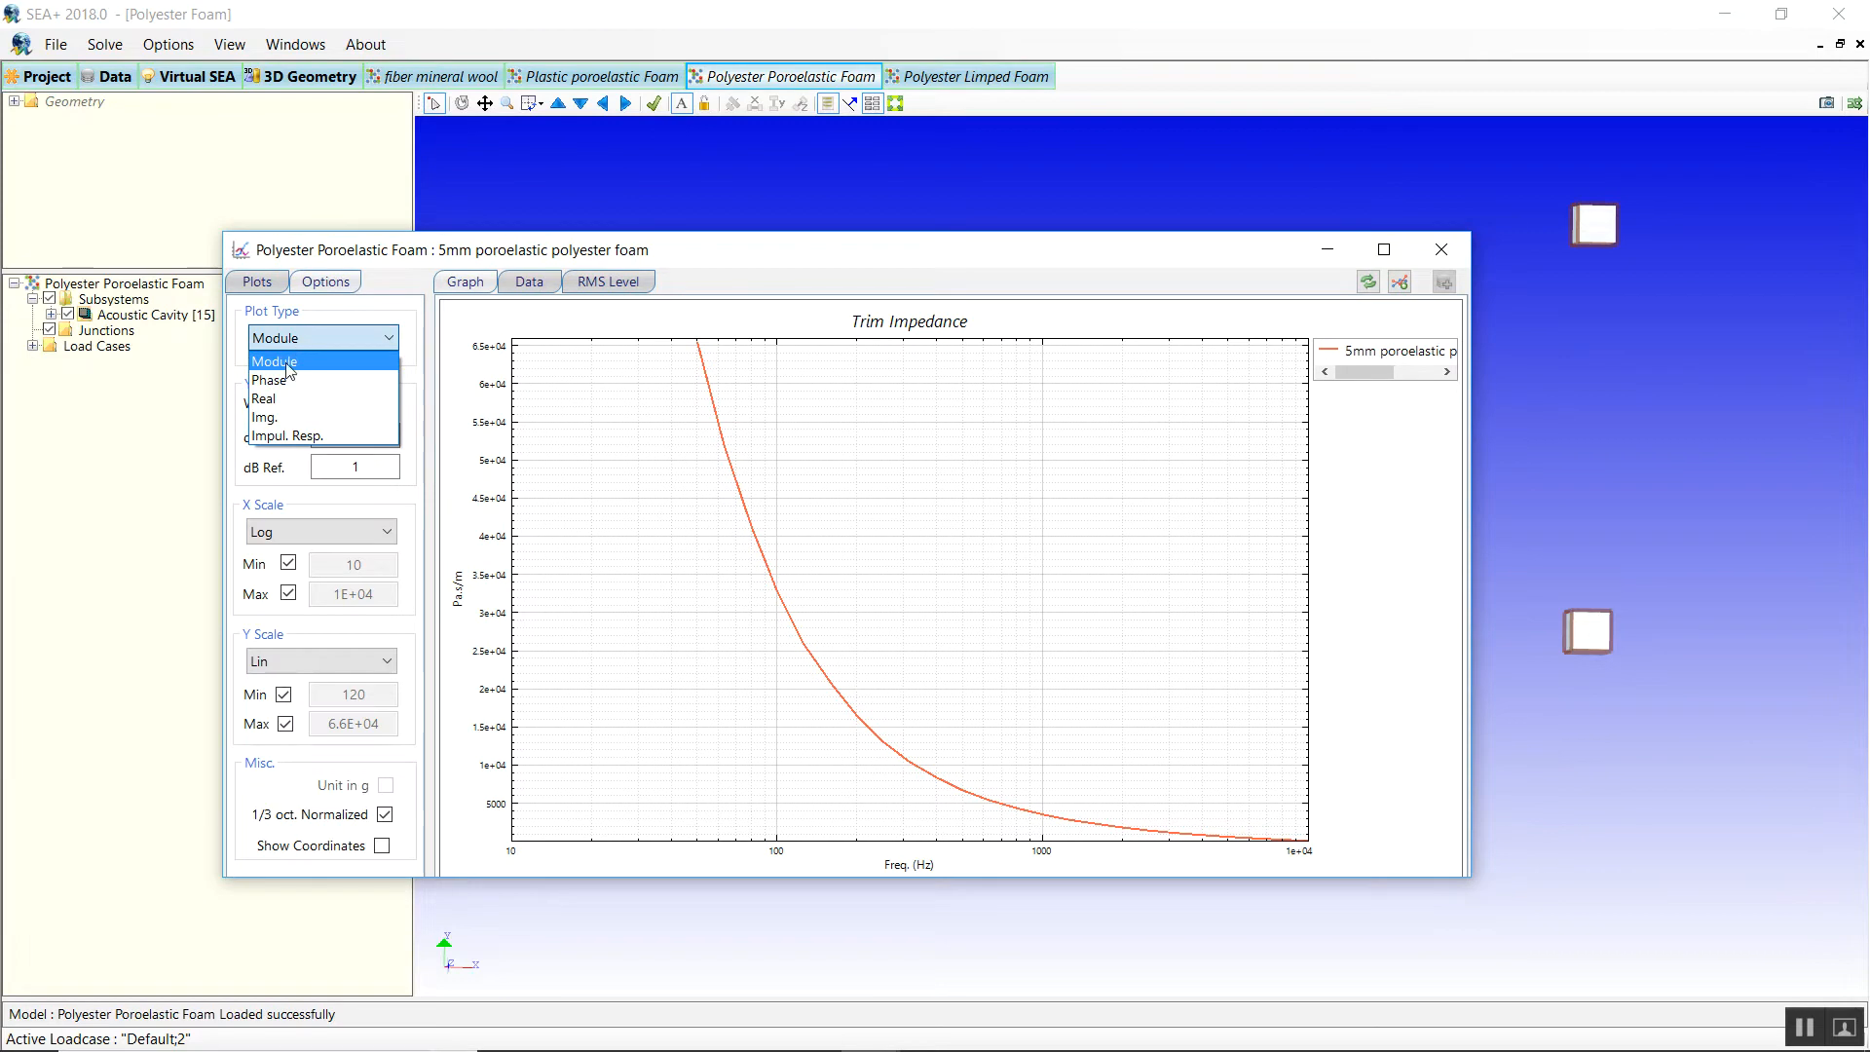
{"action": "left_click", "coordinate": [278, 397]}
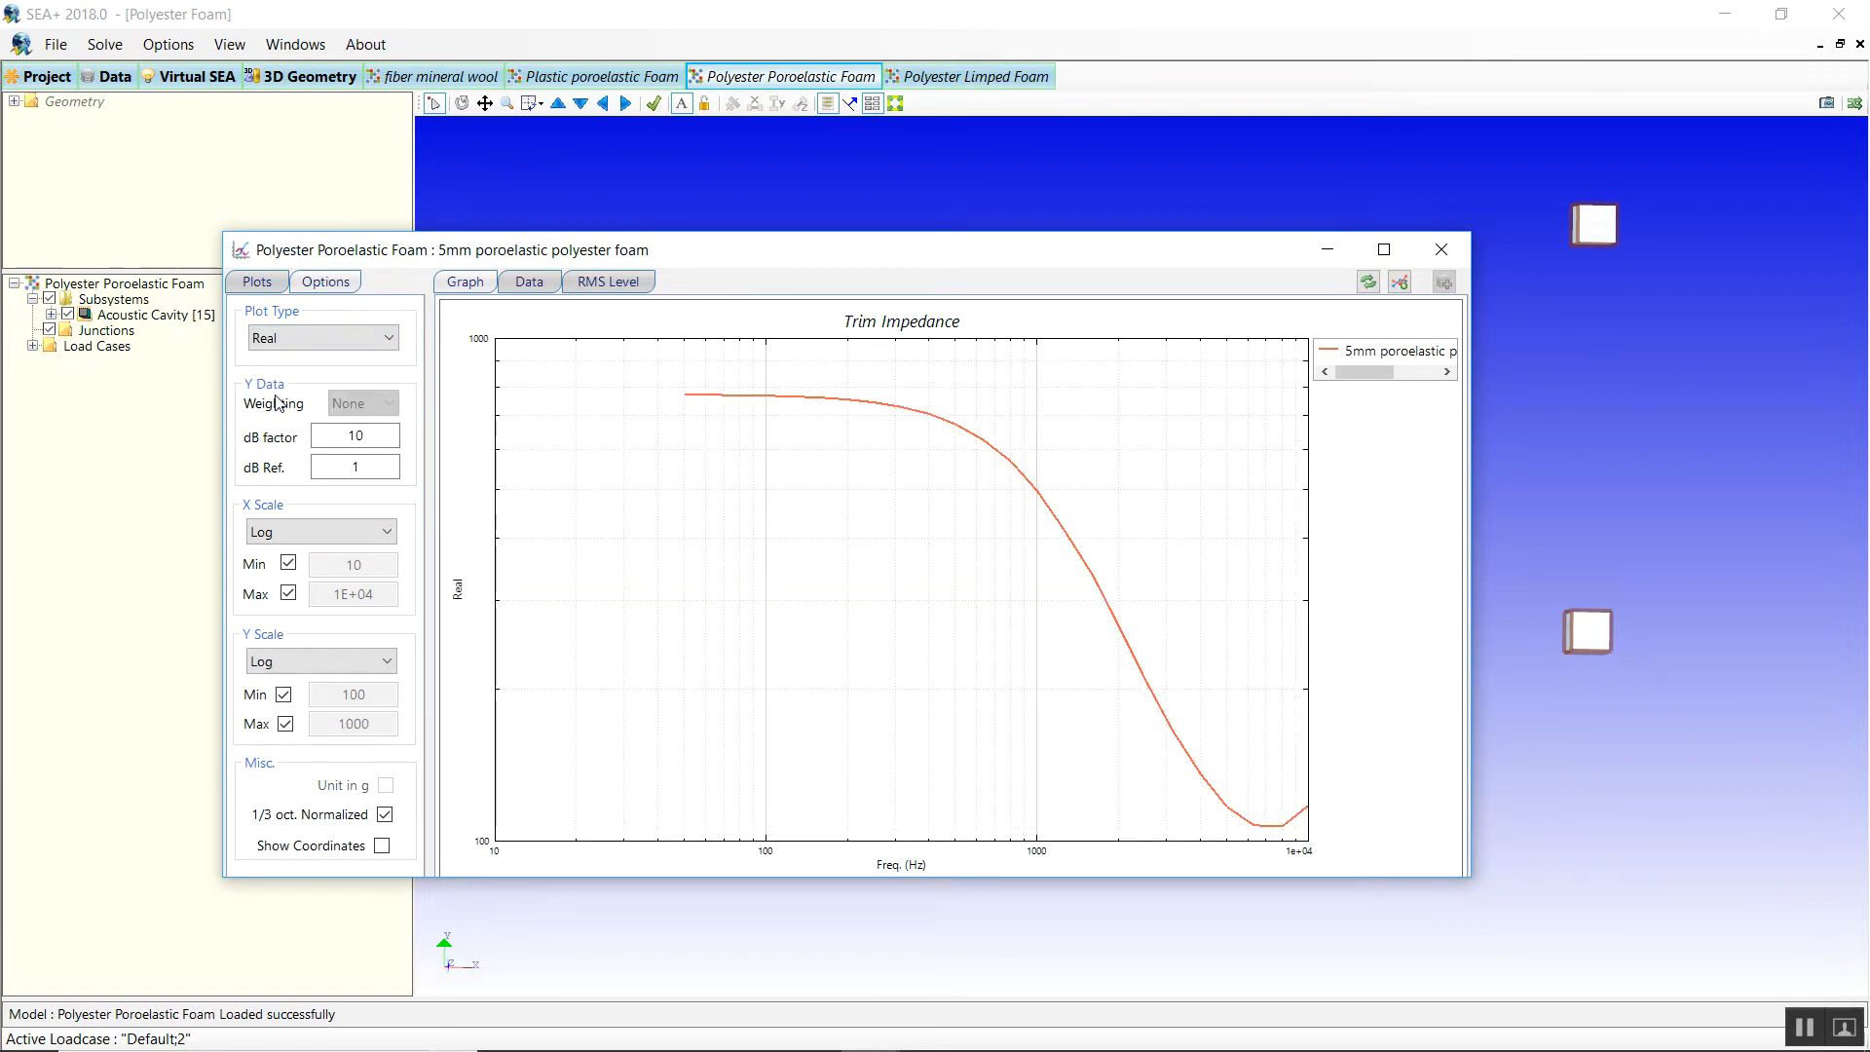
{"action": "left_click", "coordinate": [304, 348]}
{"action": "left_click", "coordinate": [294, 412]}
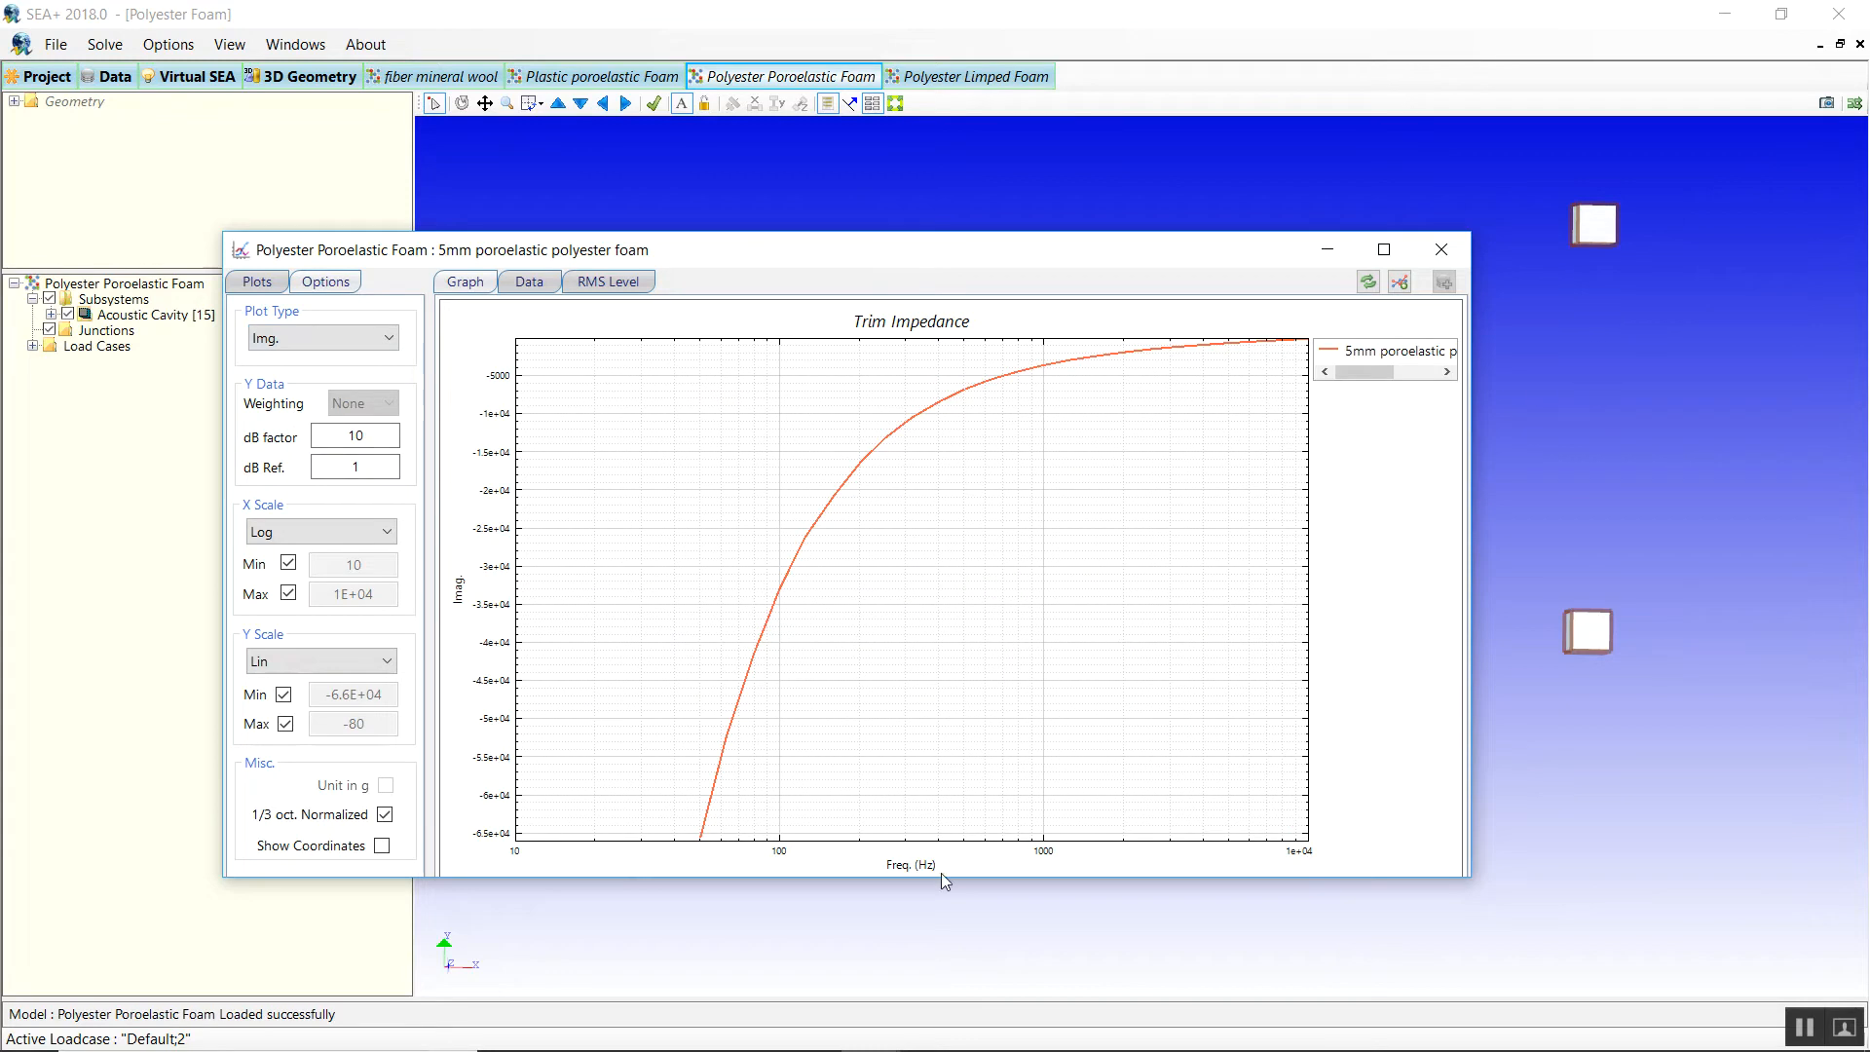
{"action": "left_click", "coordinate": [313, 329]}
{"action": "left_click", "coordinate": [277, 399]}
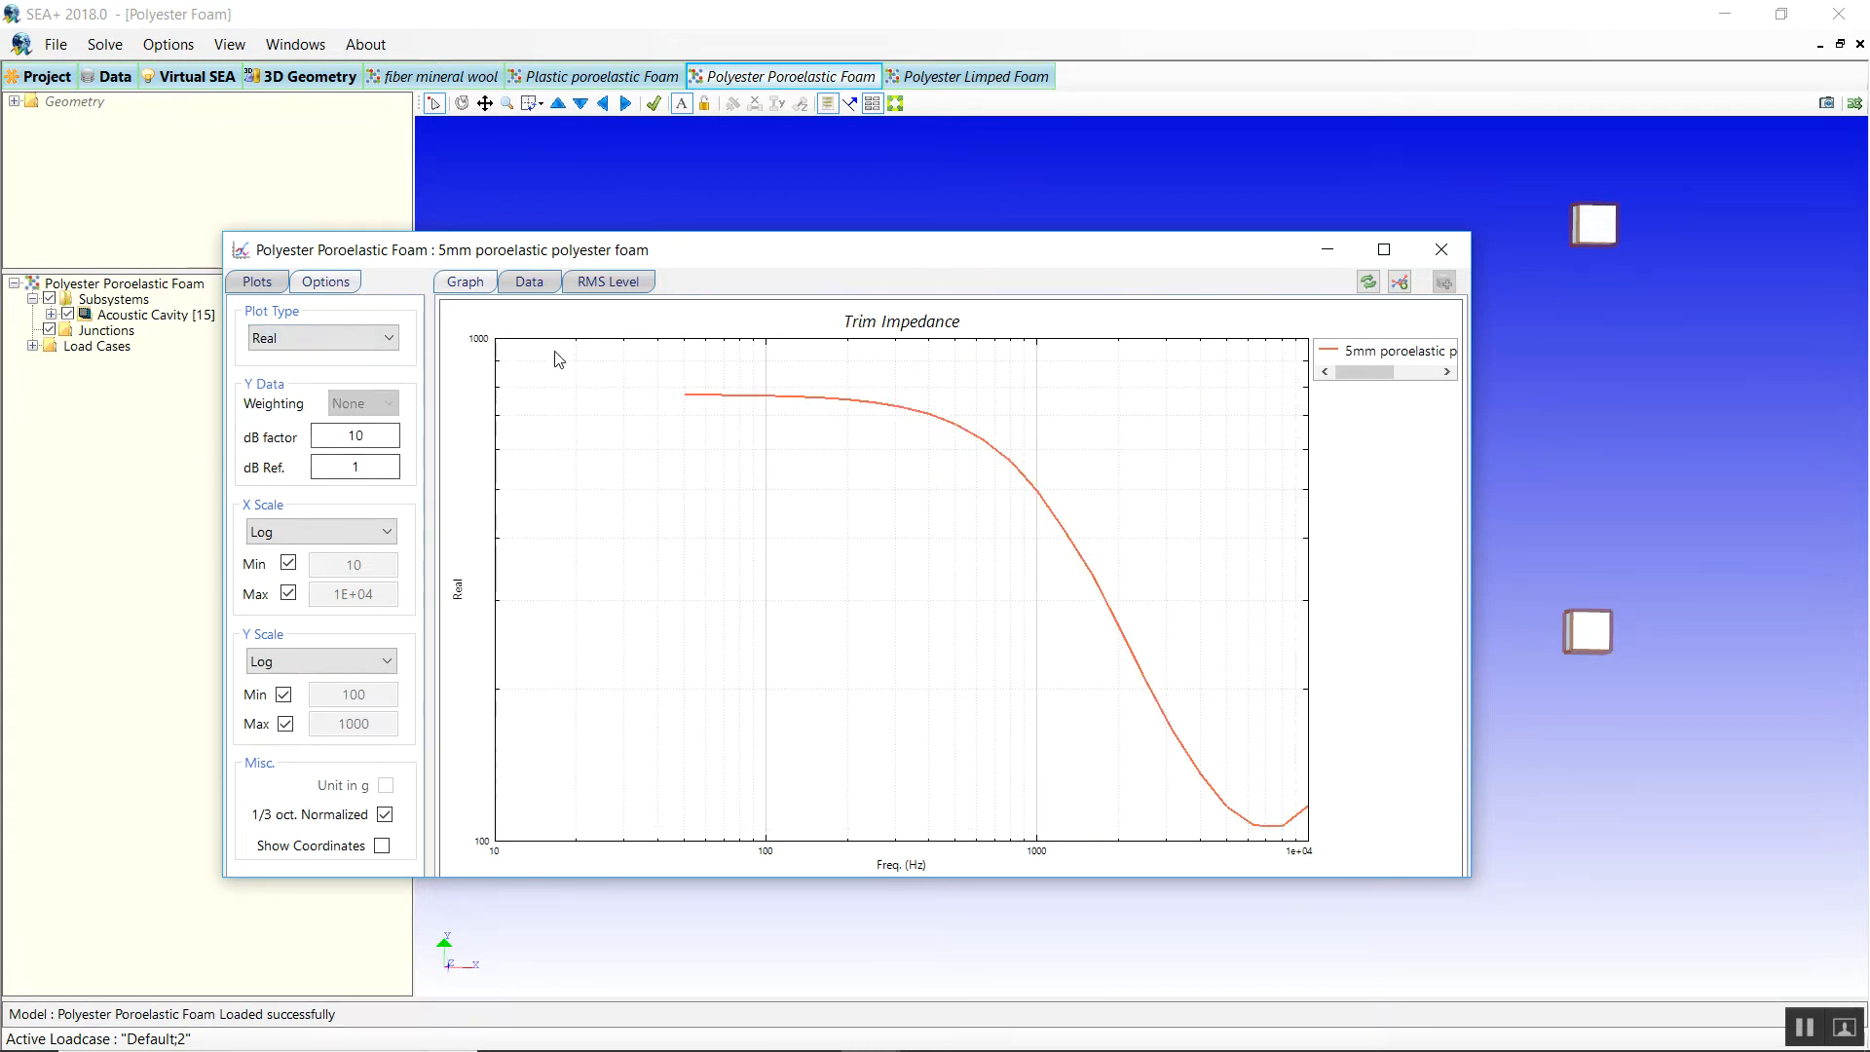
{"action": "left_click", "coordinate": [1439, 245]}
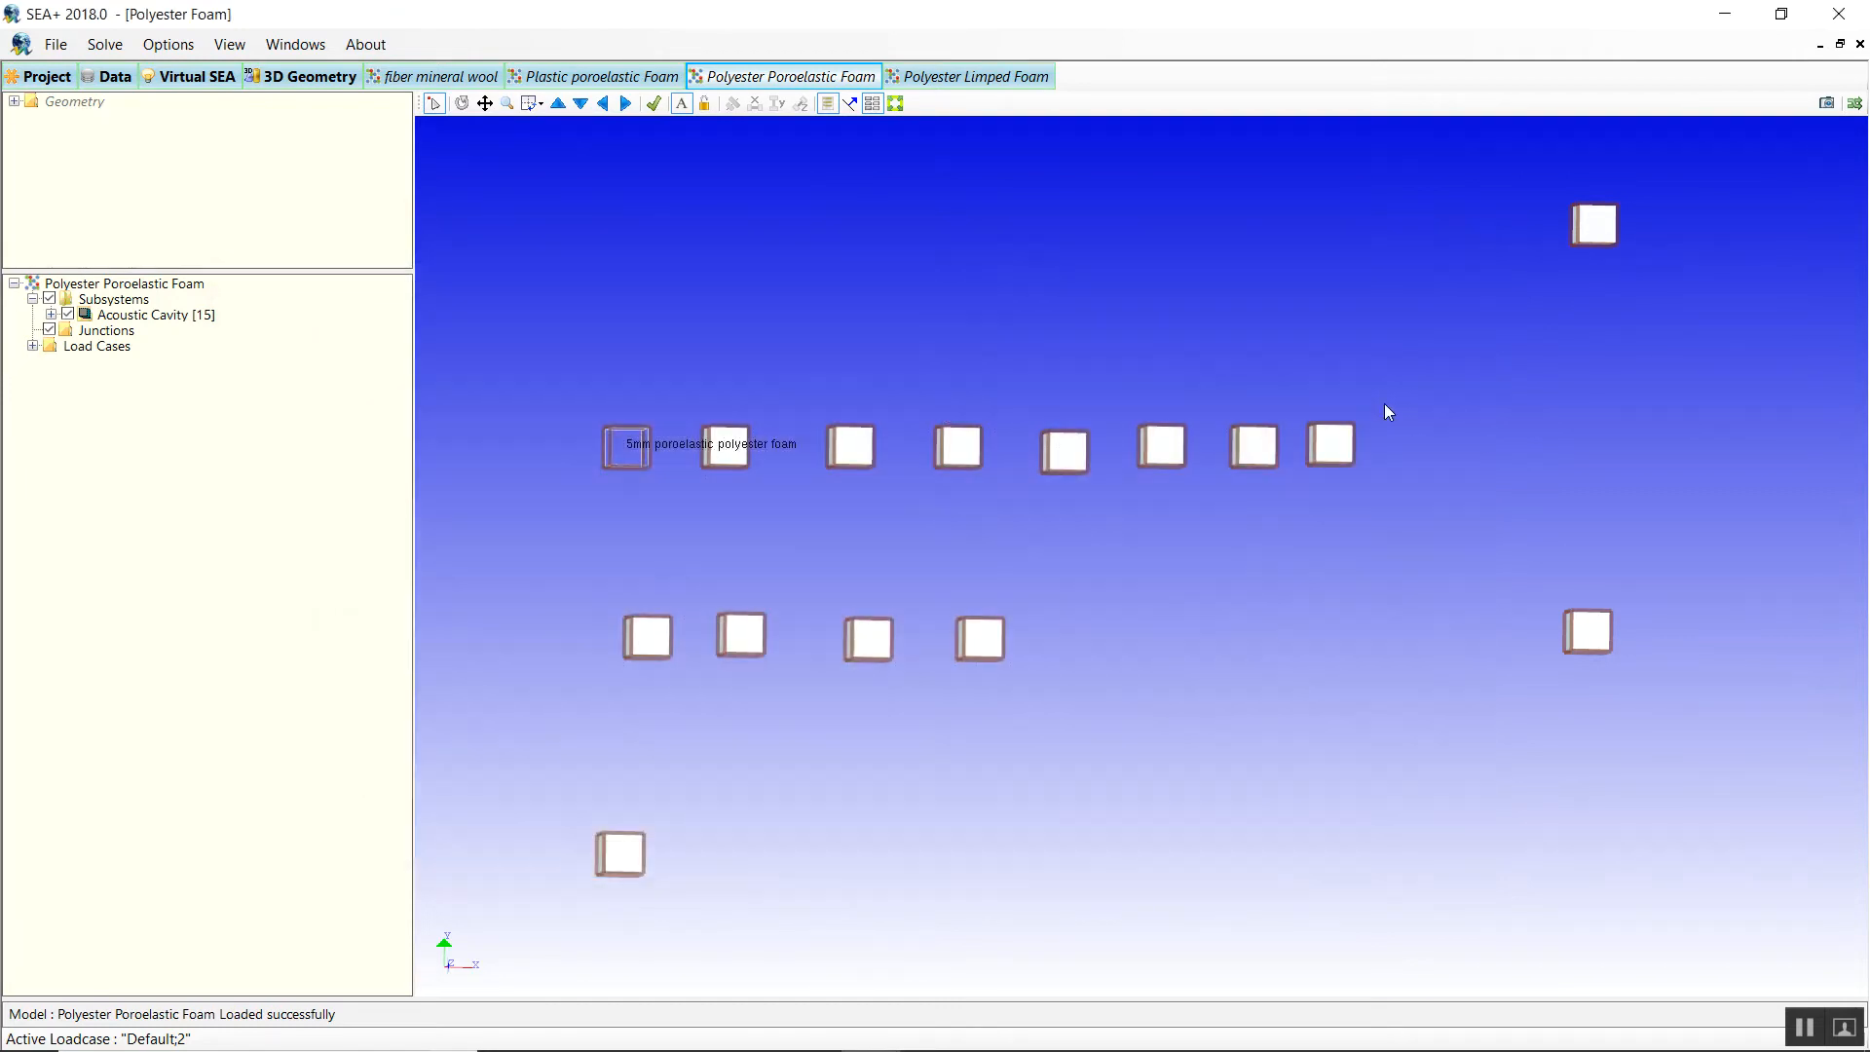
Graph the trim impedance of the 150mm poroelastic polyester foam cavity.
{"action": "right_click", "coordinate": [1320, 464]}
{"action": "mouse_move", "coordinate": [1334, 479]}
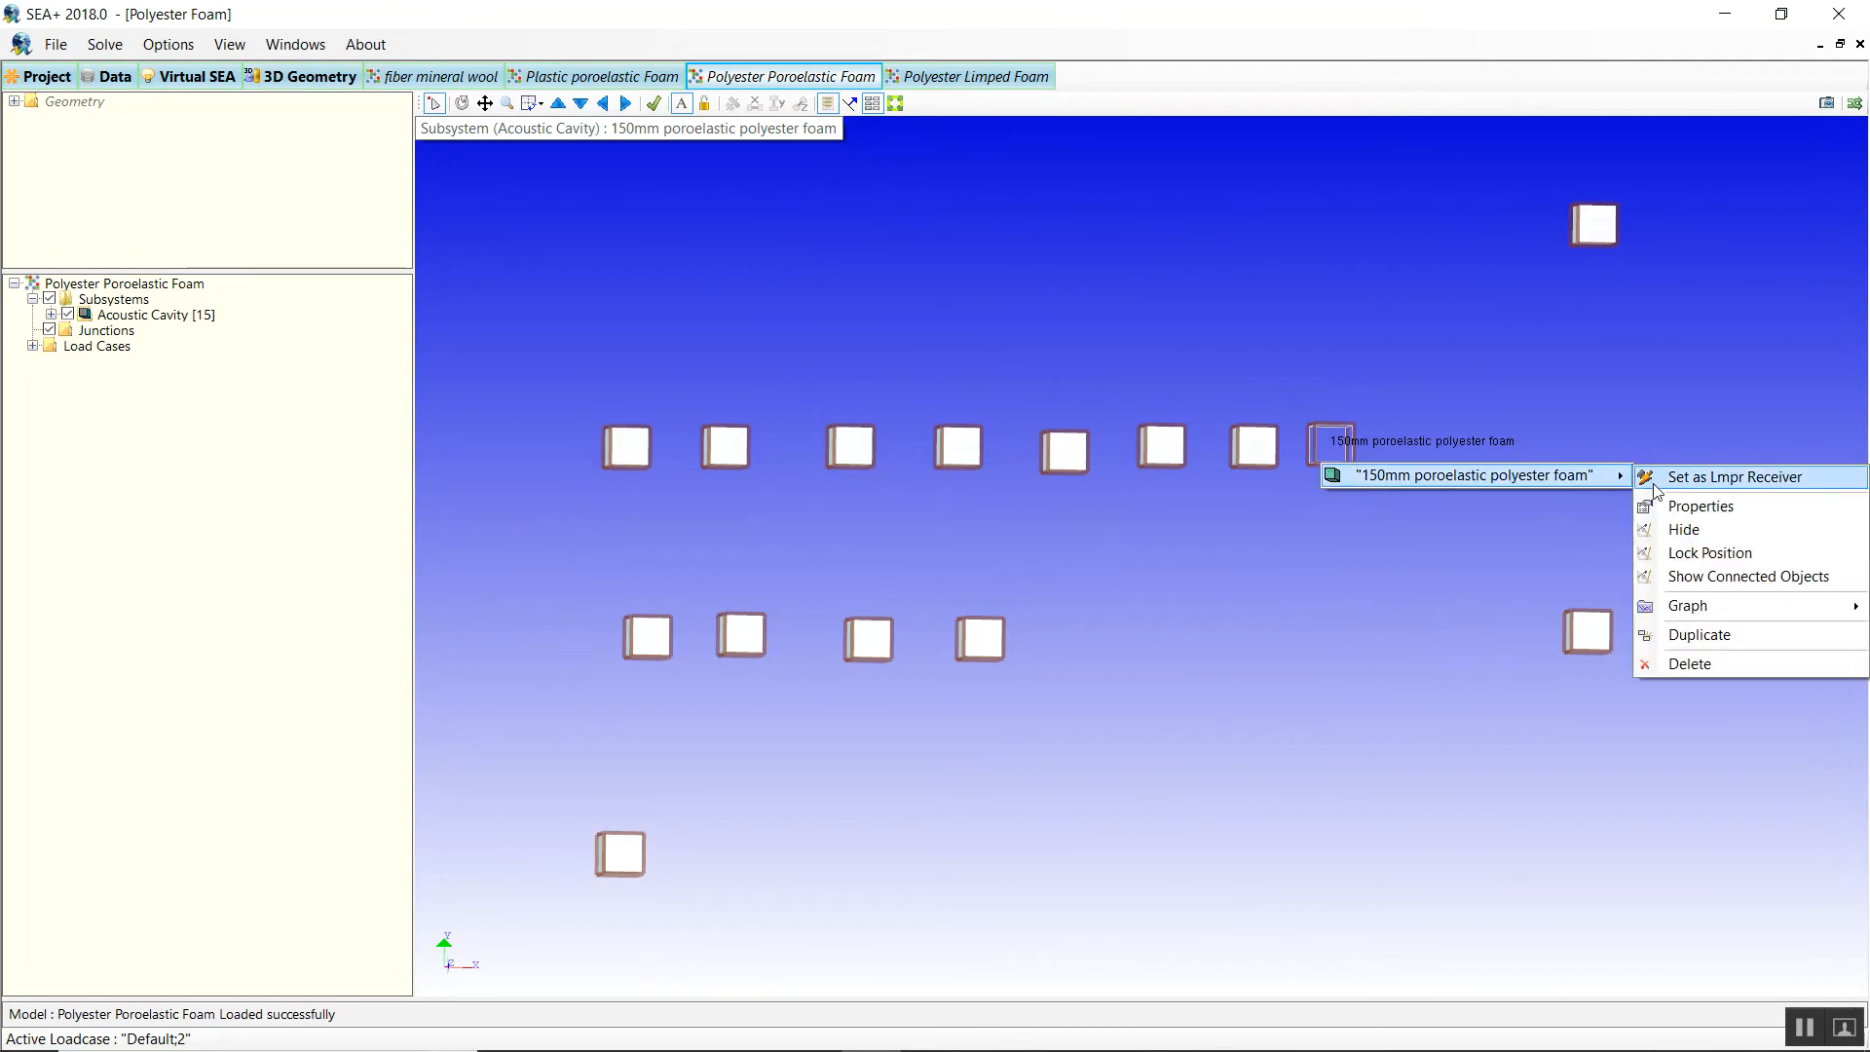
{"action": "mouse_move", "coordinate": [1655, 606]}
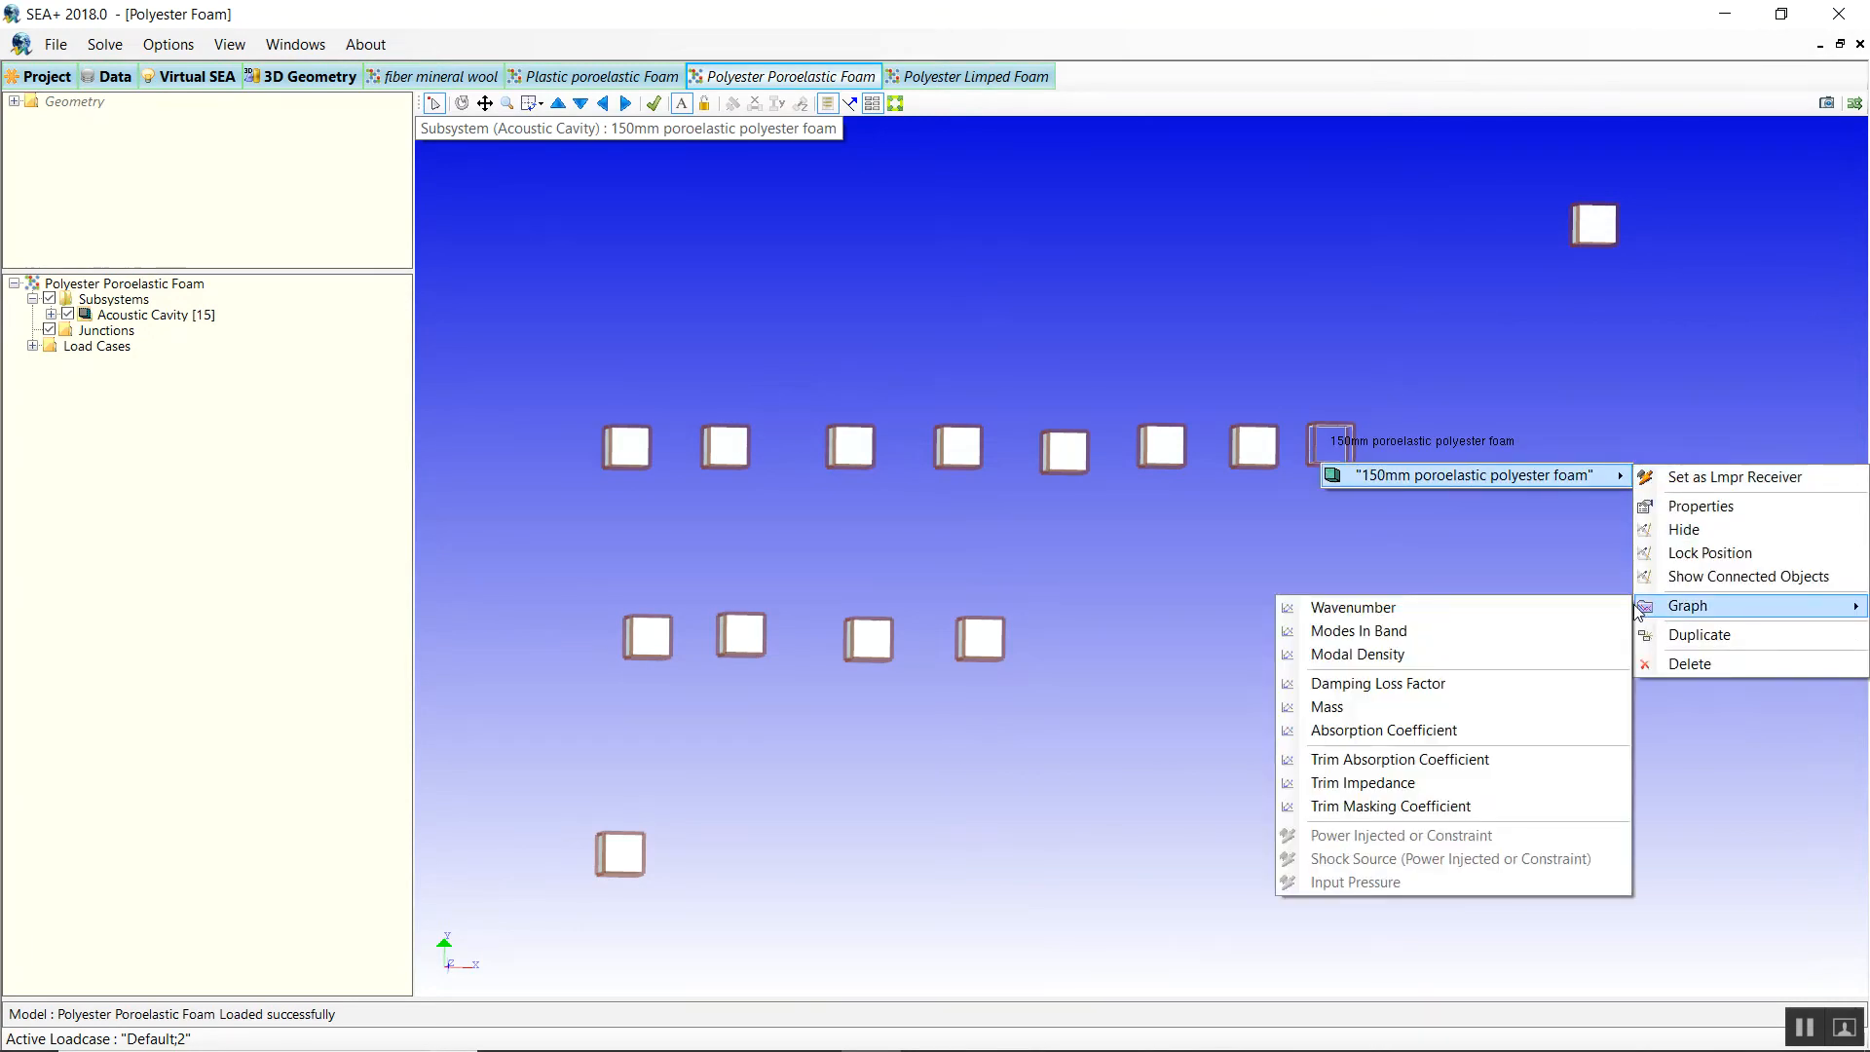
{"action": "left_click", "coordinate": [1378, 791]}
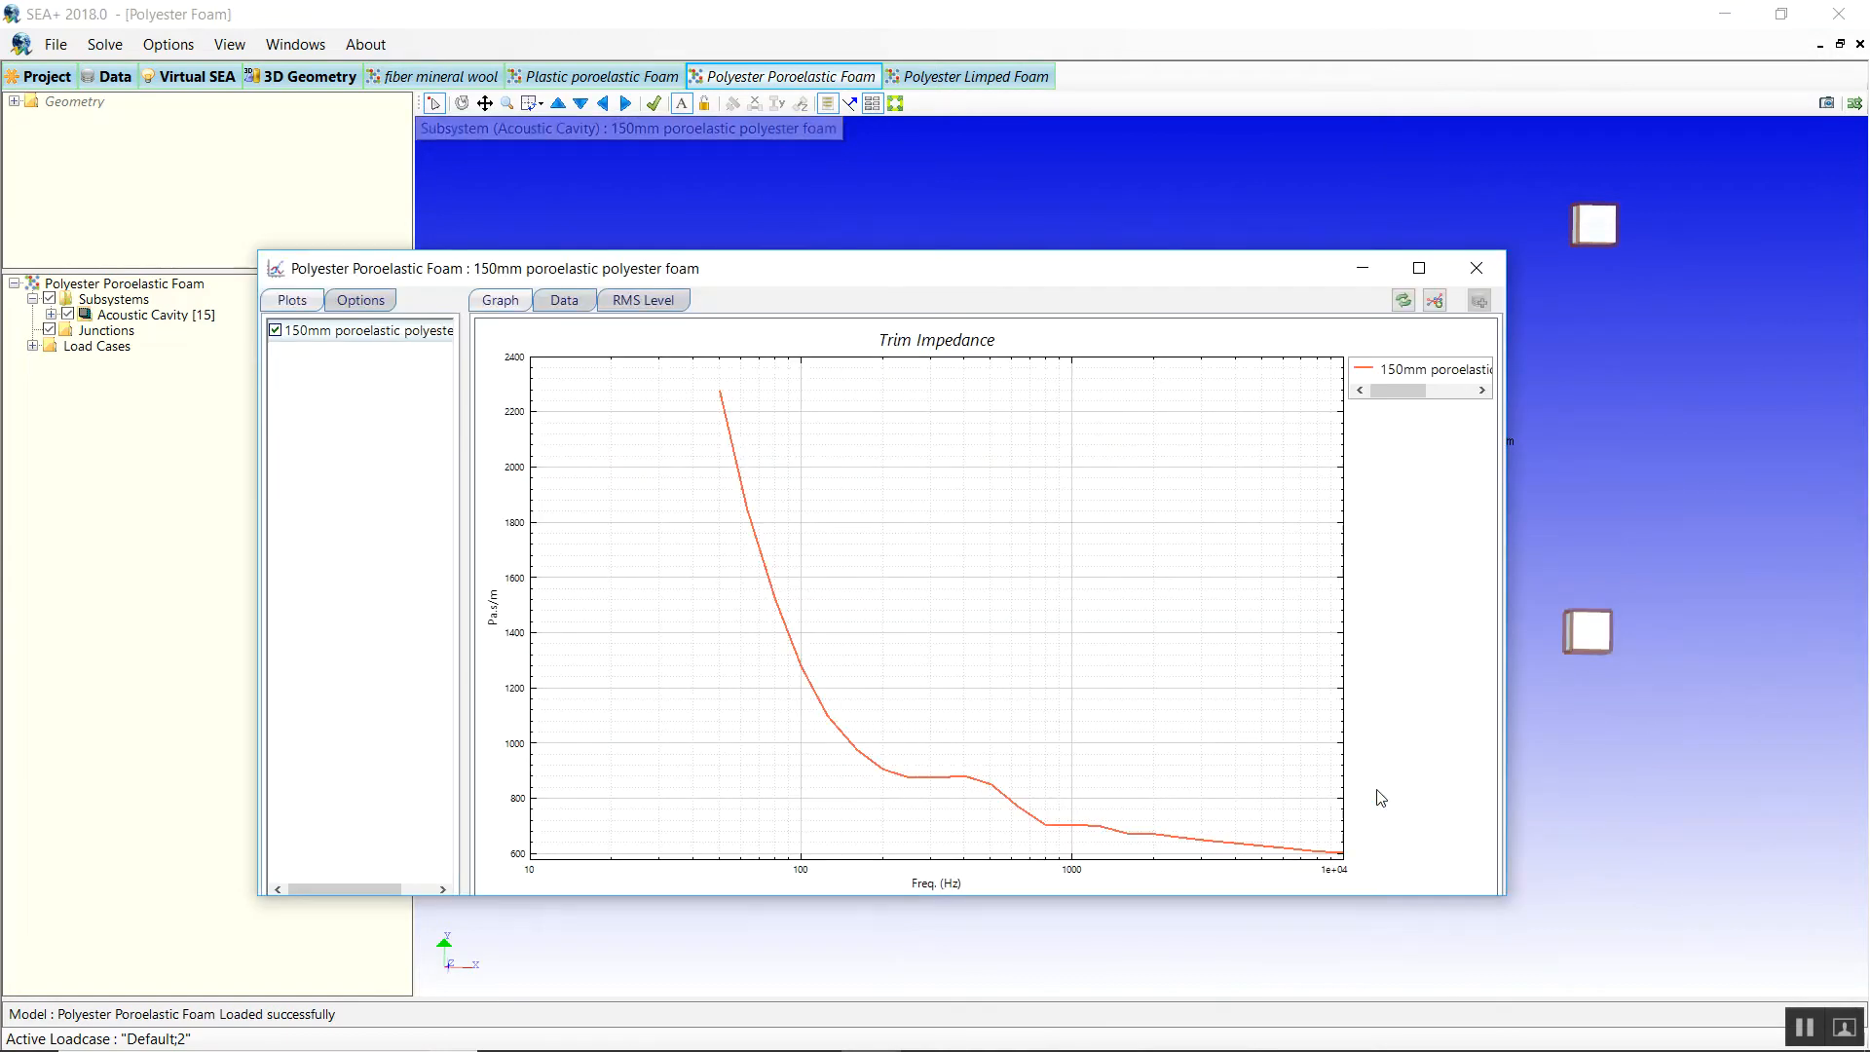
Set the plot type to Real, then Imaginary, and reposition the graph beside the 3D view.
{"action": "left_click", "coordinate": [348, 306]}
{"action": "left_click", "coordinate": [353, 358]}
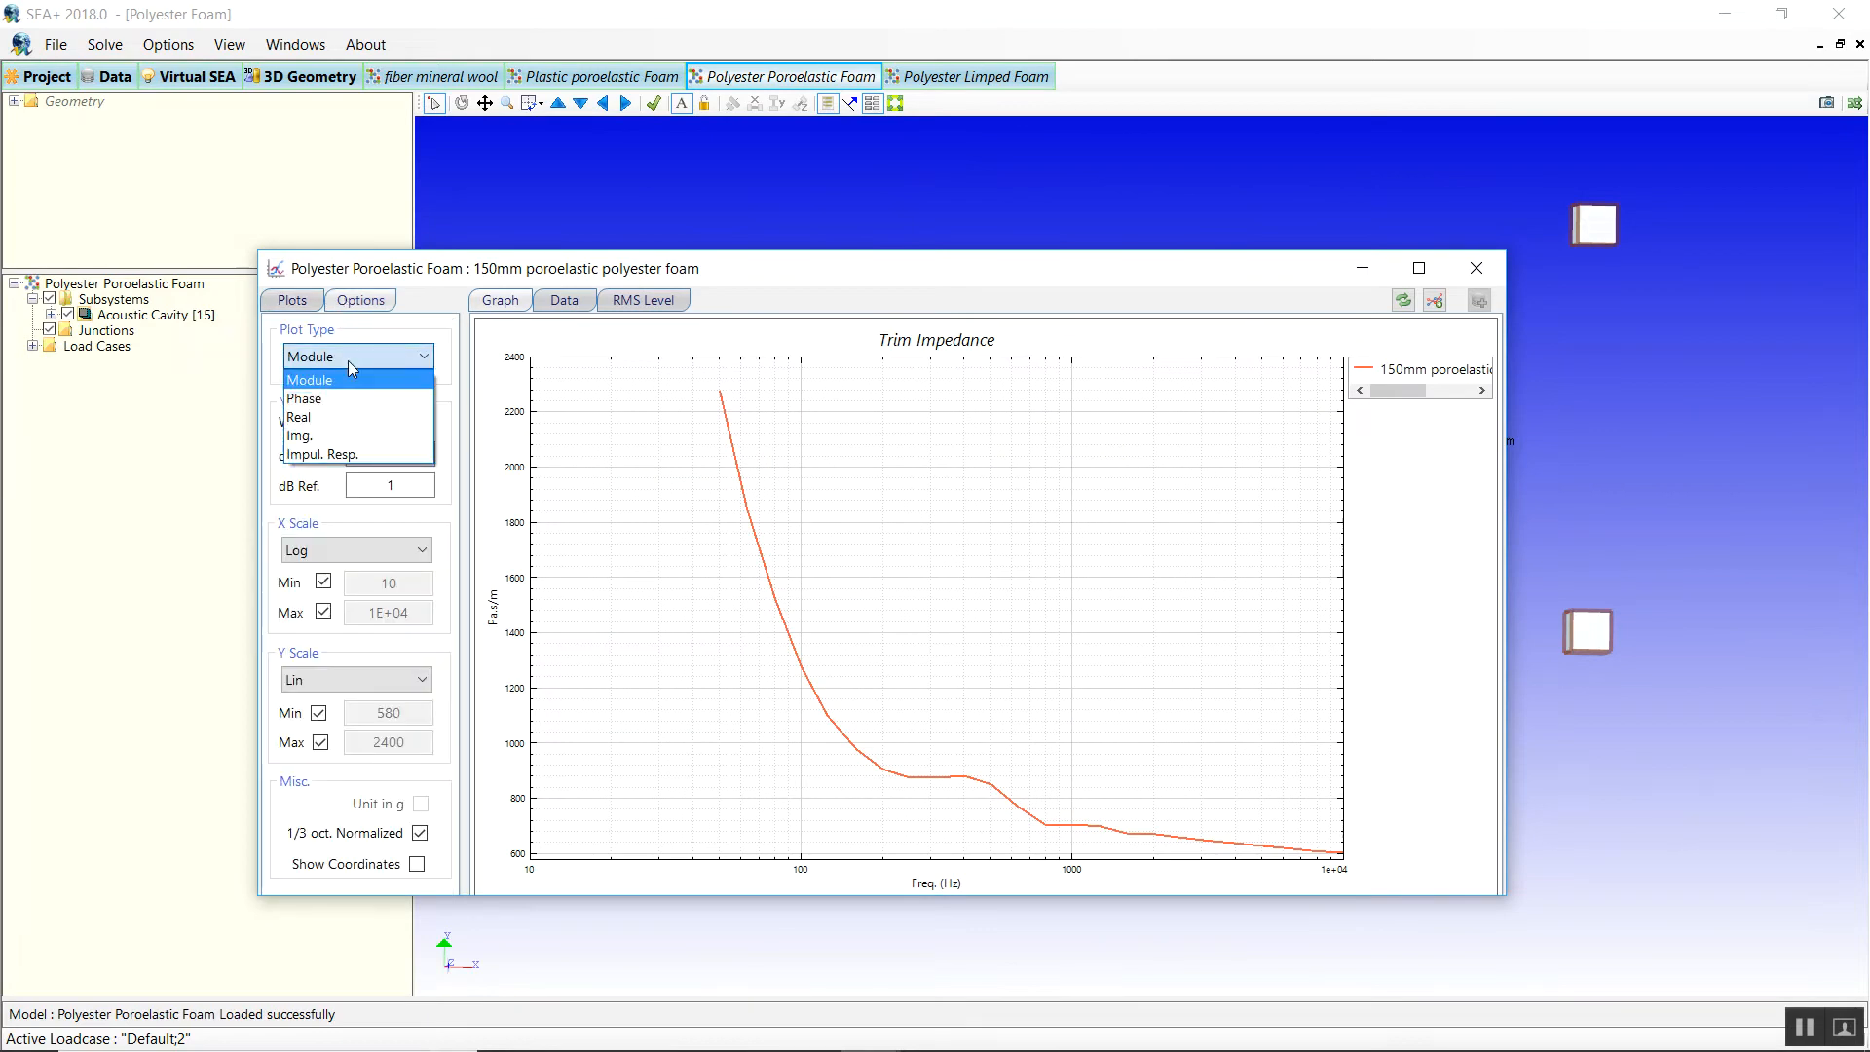
{"action": "left_click", "coordinate": [332, 416]}
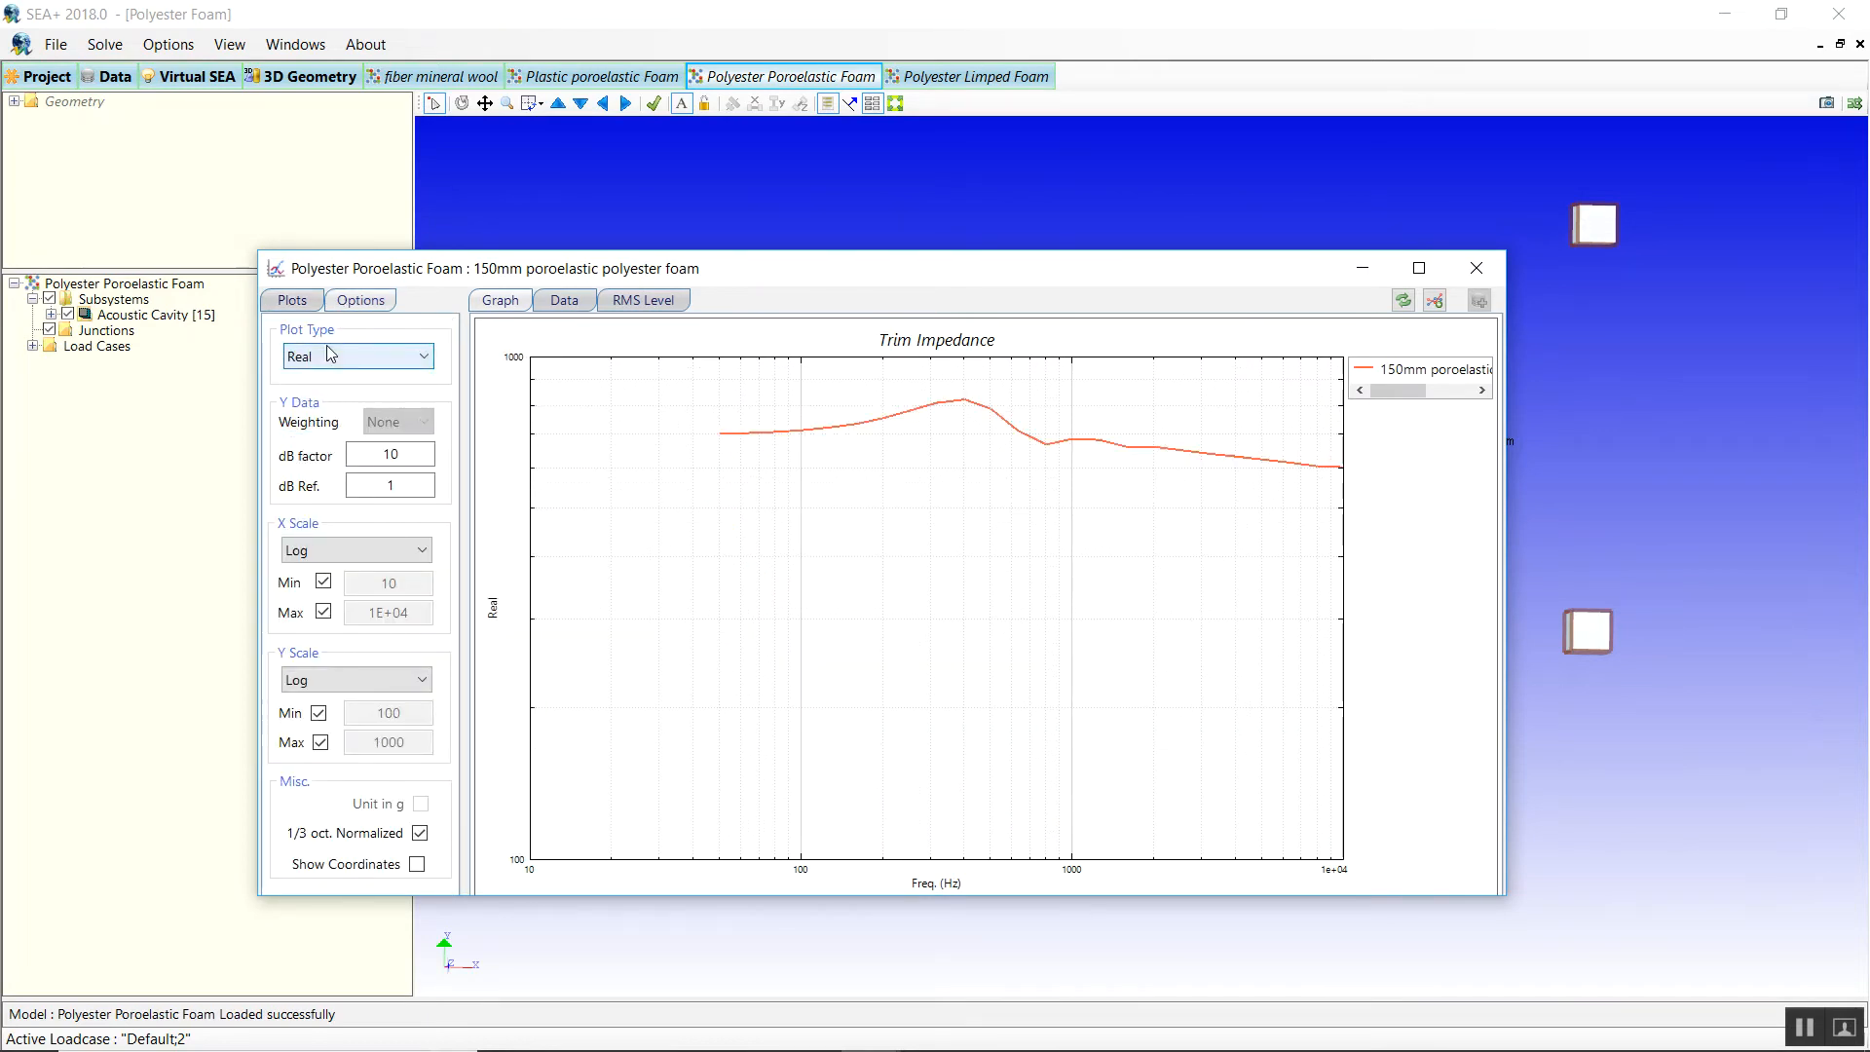
{"action": "left_click", "coordinate": [331, 353]}
{"action": "left_click", "coordinate": [309, 435]}
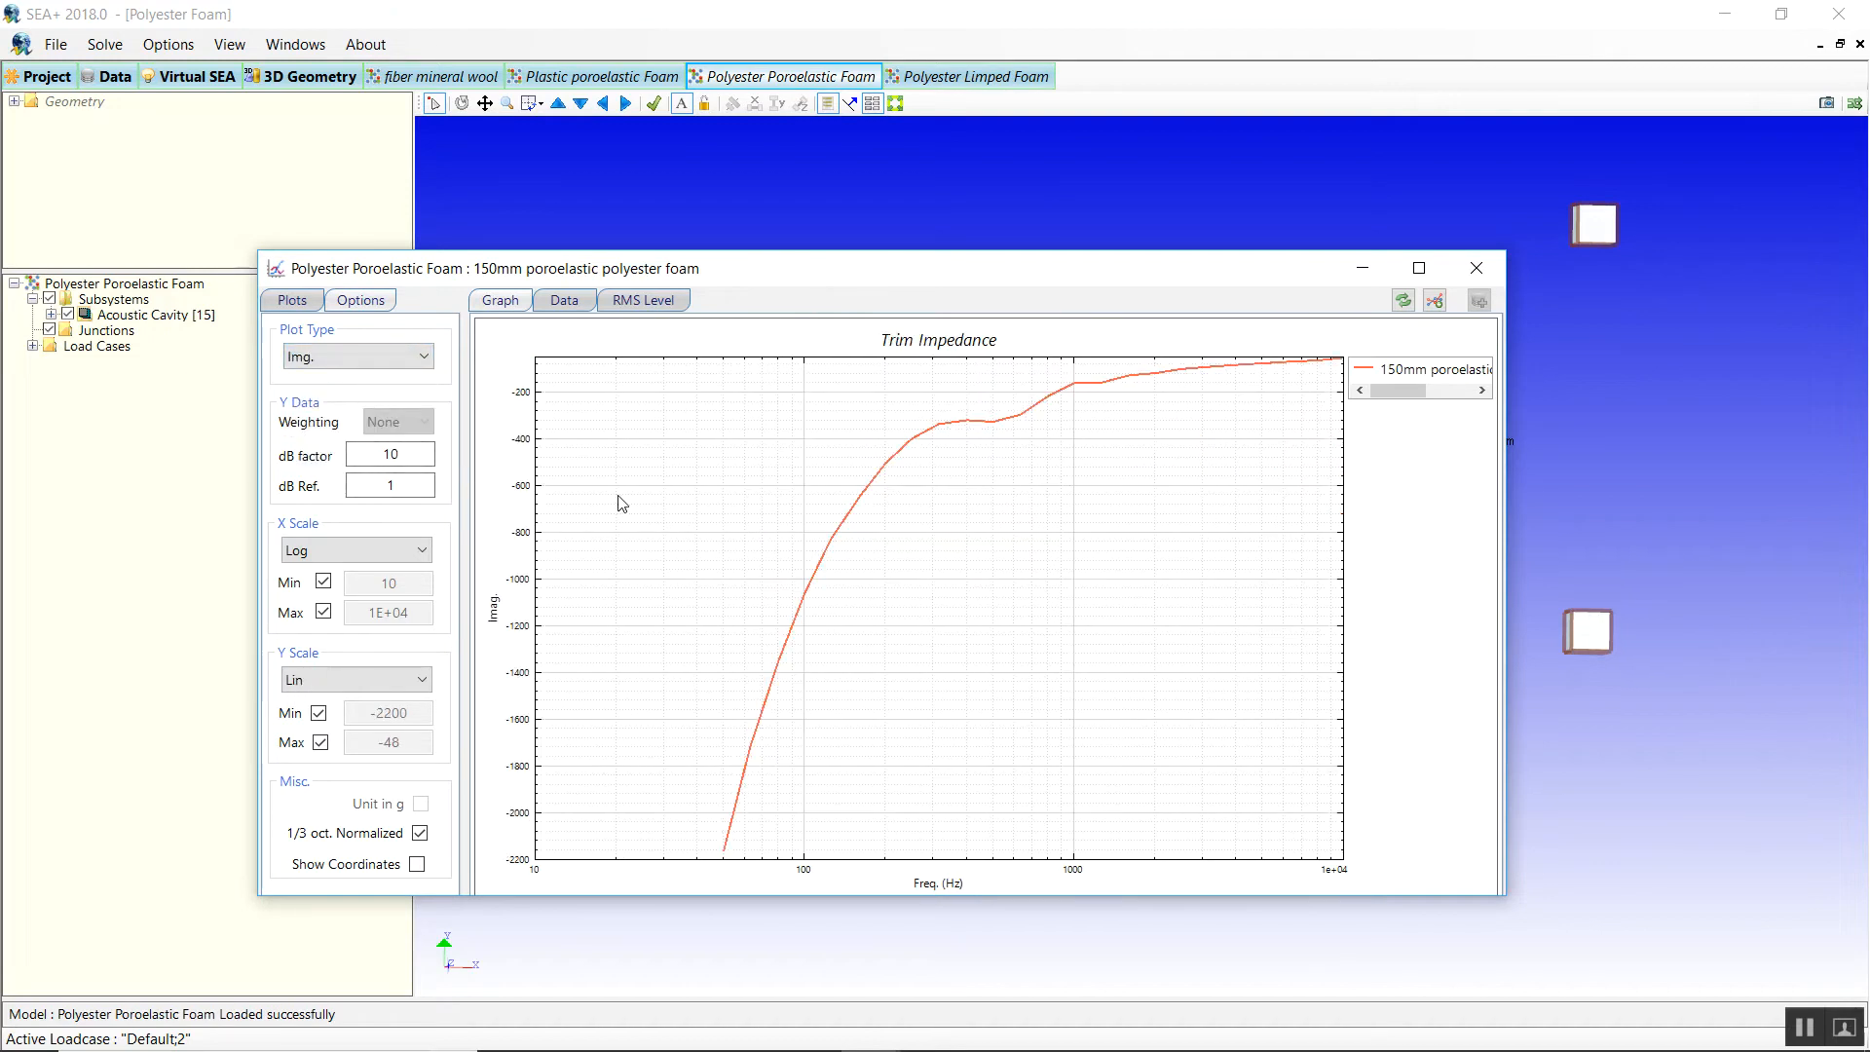
{"action": "left_click", "coordinate": [646, 162]}
{"action": "left_click_drag", "start_coordinate": [714, 269], "coordinate": [974, 265]}
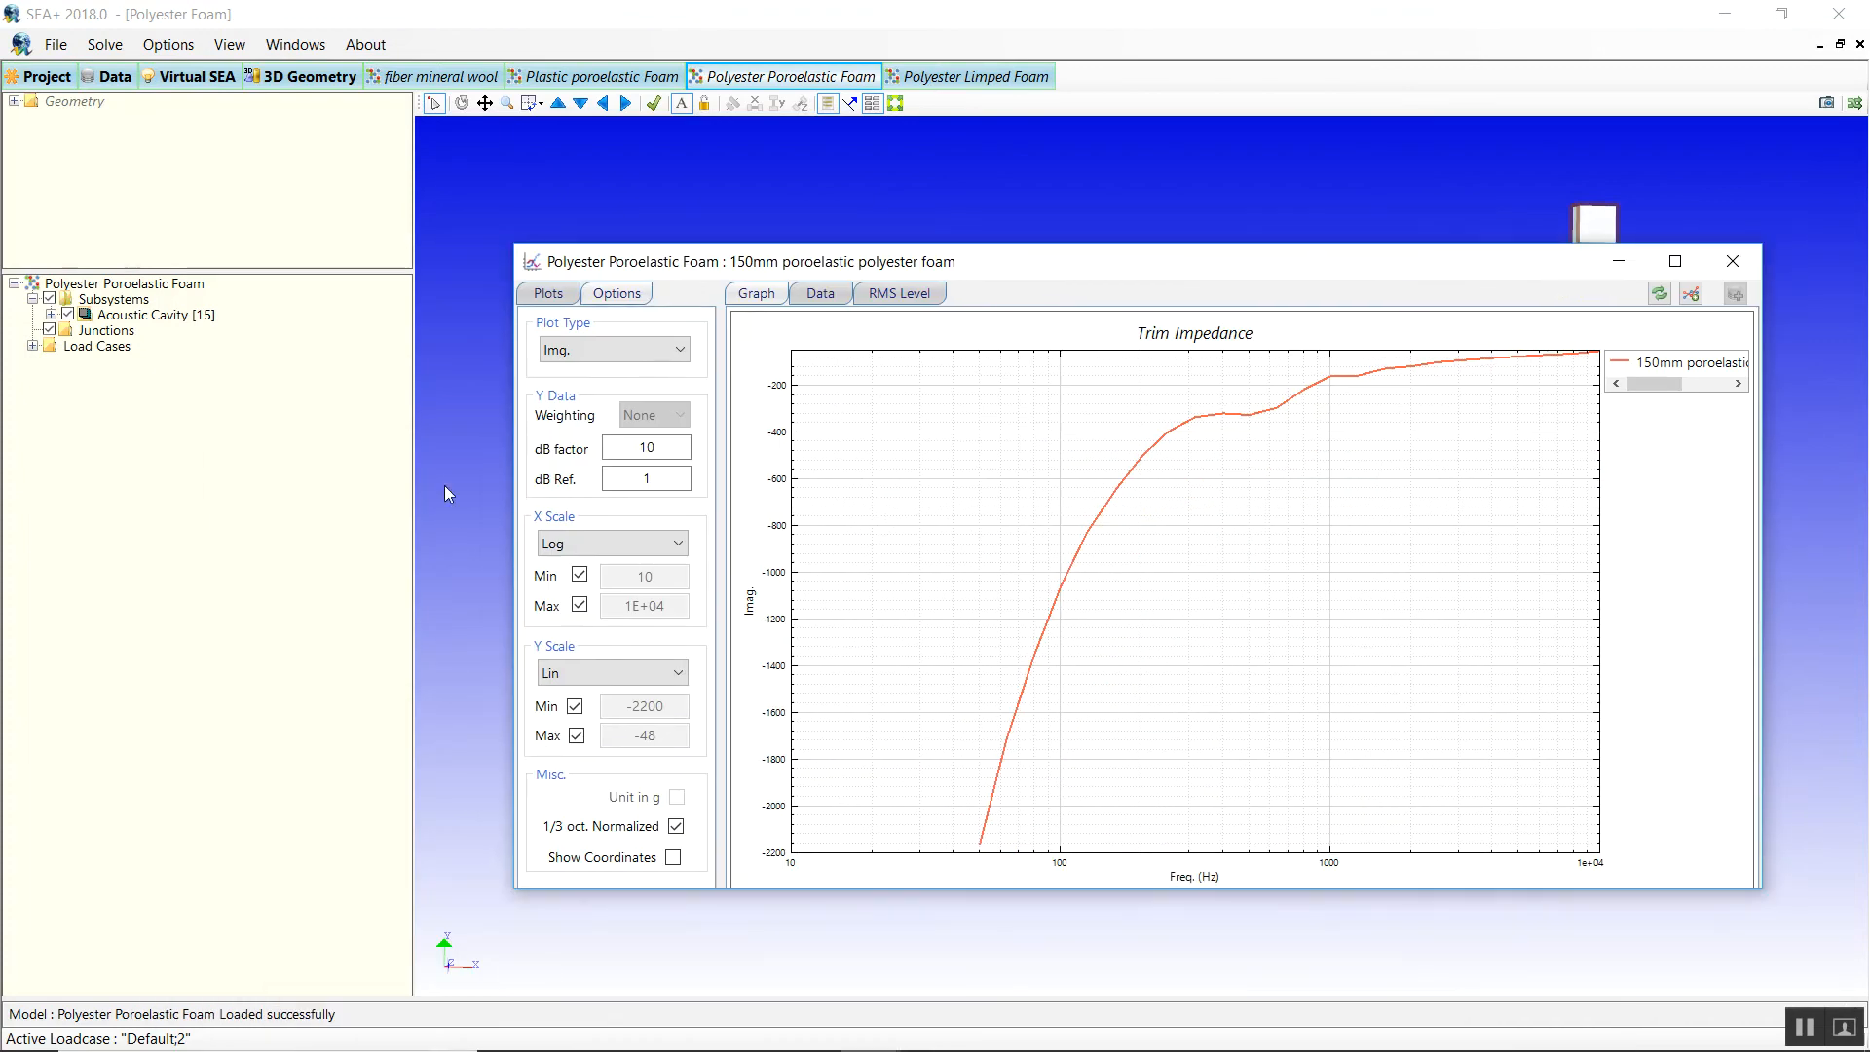
{"action": "left_click", "coordinate": [511, 484]}
Graph the 5mm poroelastic polyester foam's trim impedance, starting near 6.5e+04 Pa.s/m.
{"action": "right_click", "coordinate": [624, 448]}
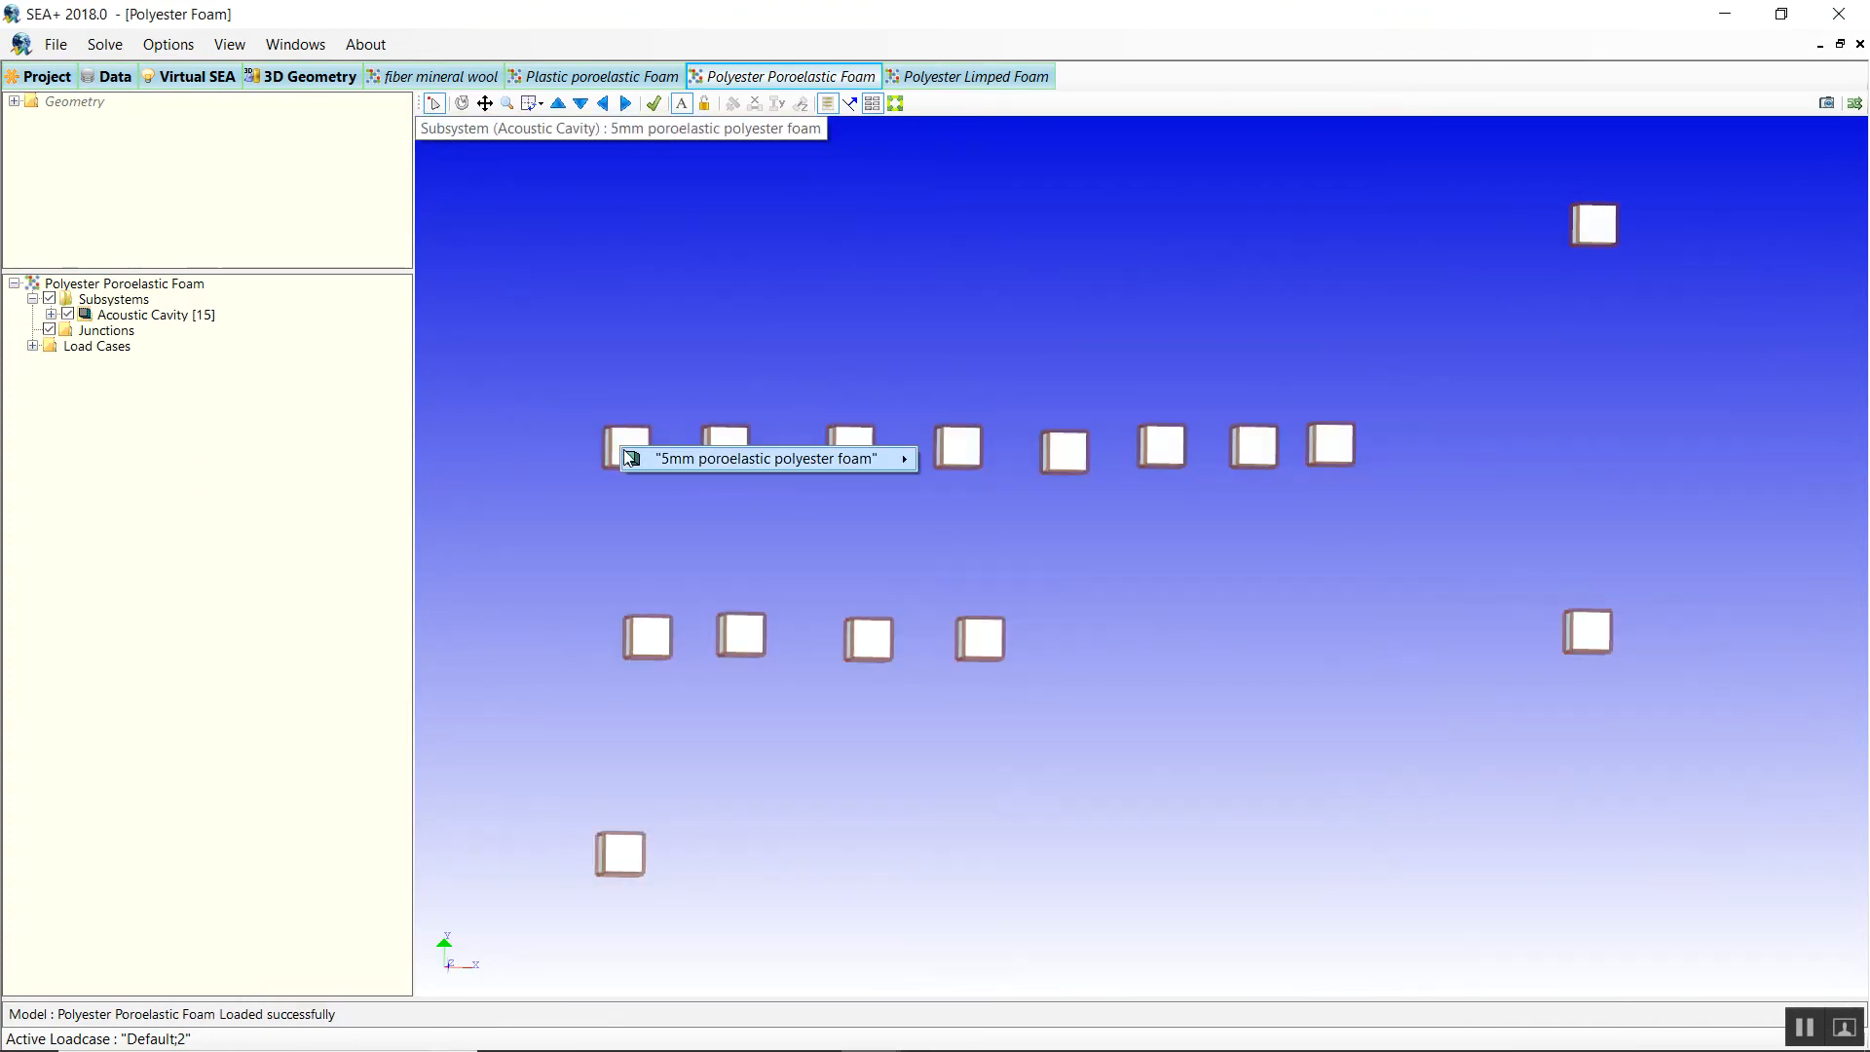
{"action": "mouse_move", "coordinate": [857, 458]}
{"action": "mouse_move", "coordinate": [1008, 592]}
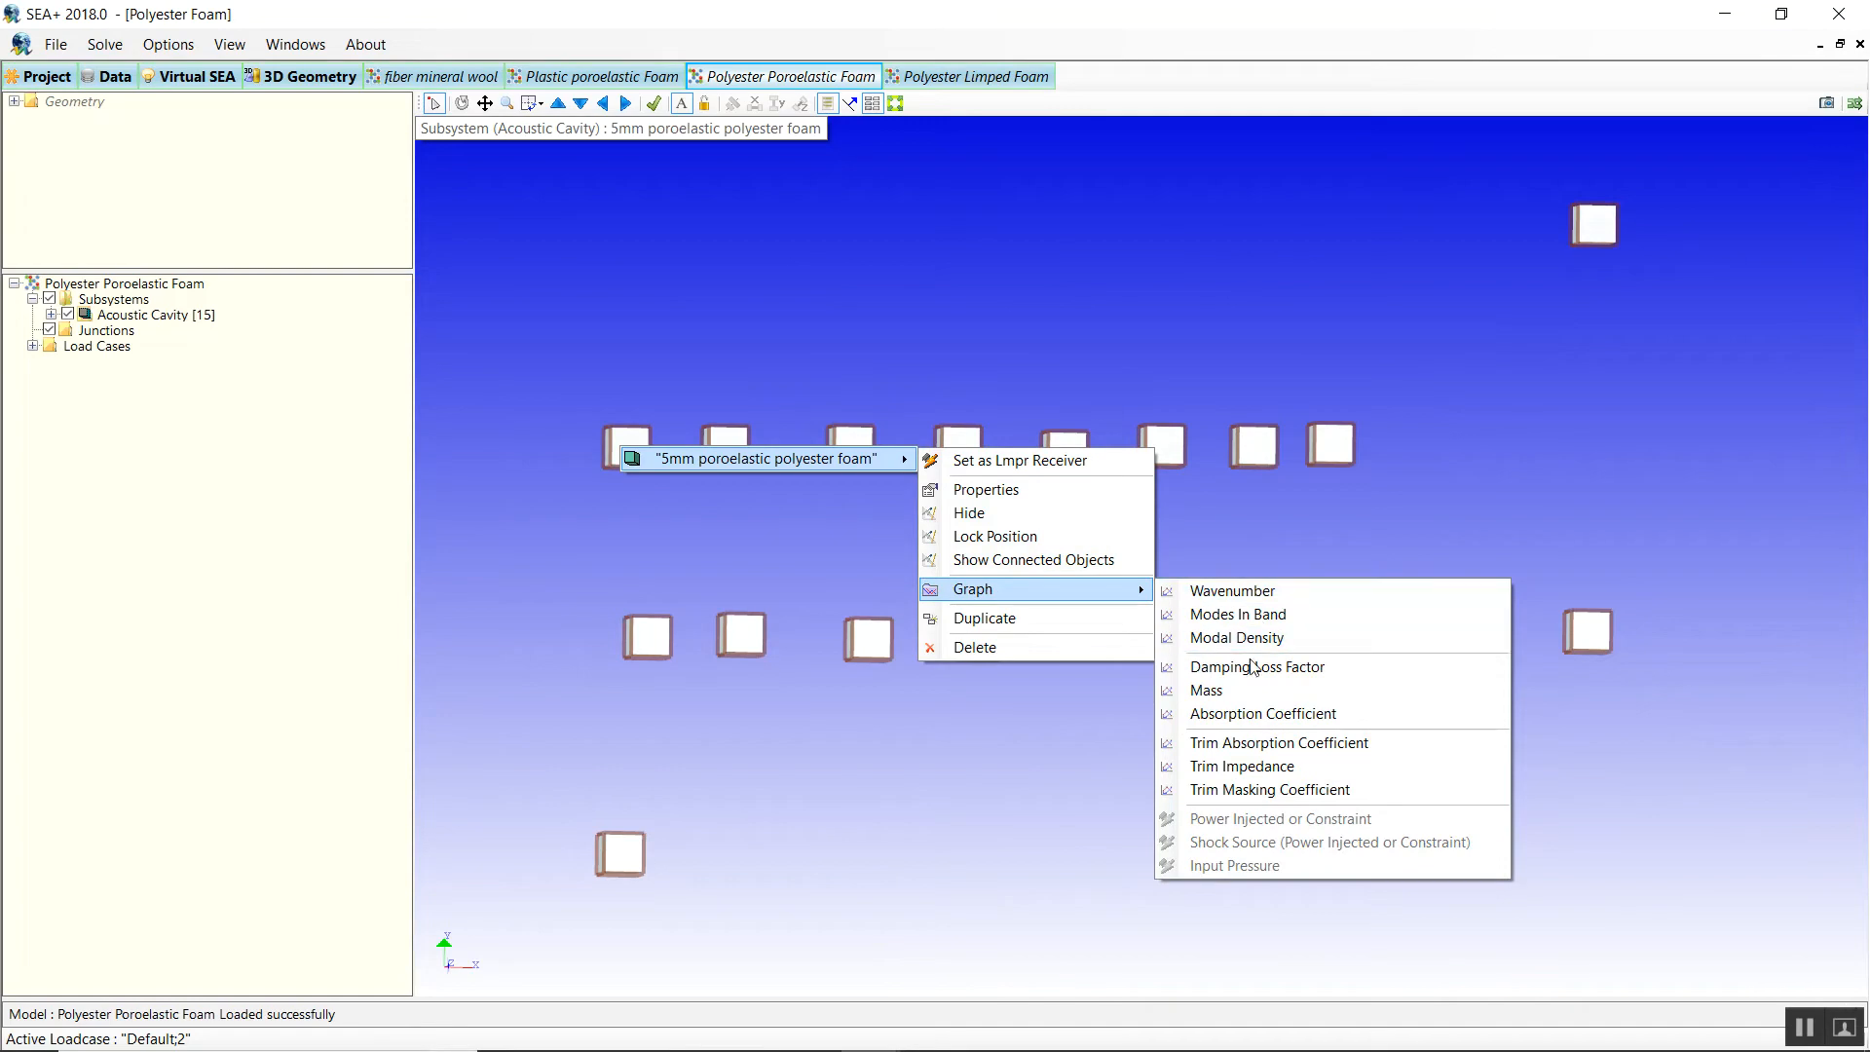
{"action": "left_click", "coordinate": [1239, 765]}
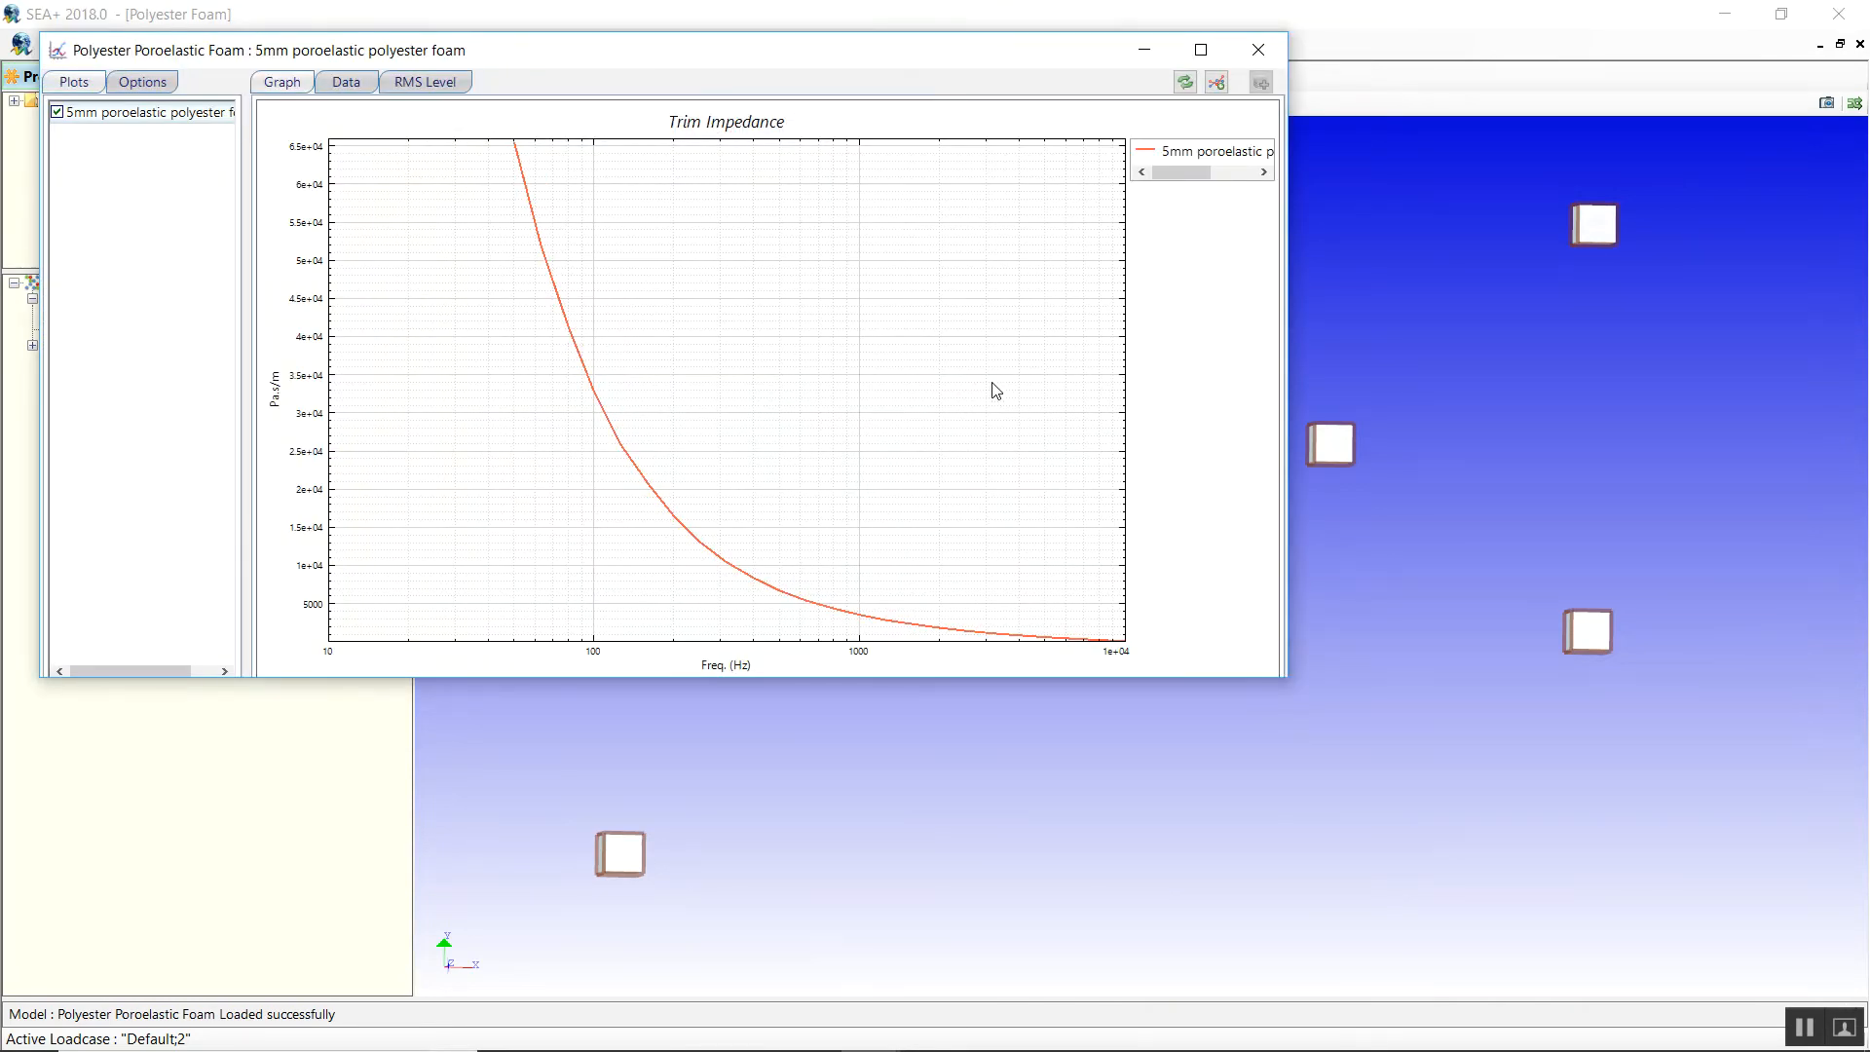
Copy the 5mm curve into the 150mm foam's graph and plot both impedances' real parts.
{"action": "left_click_drag", "start_coordinate": [699, 547], "coordinate": [1452, 630]}
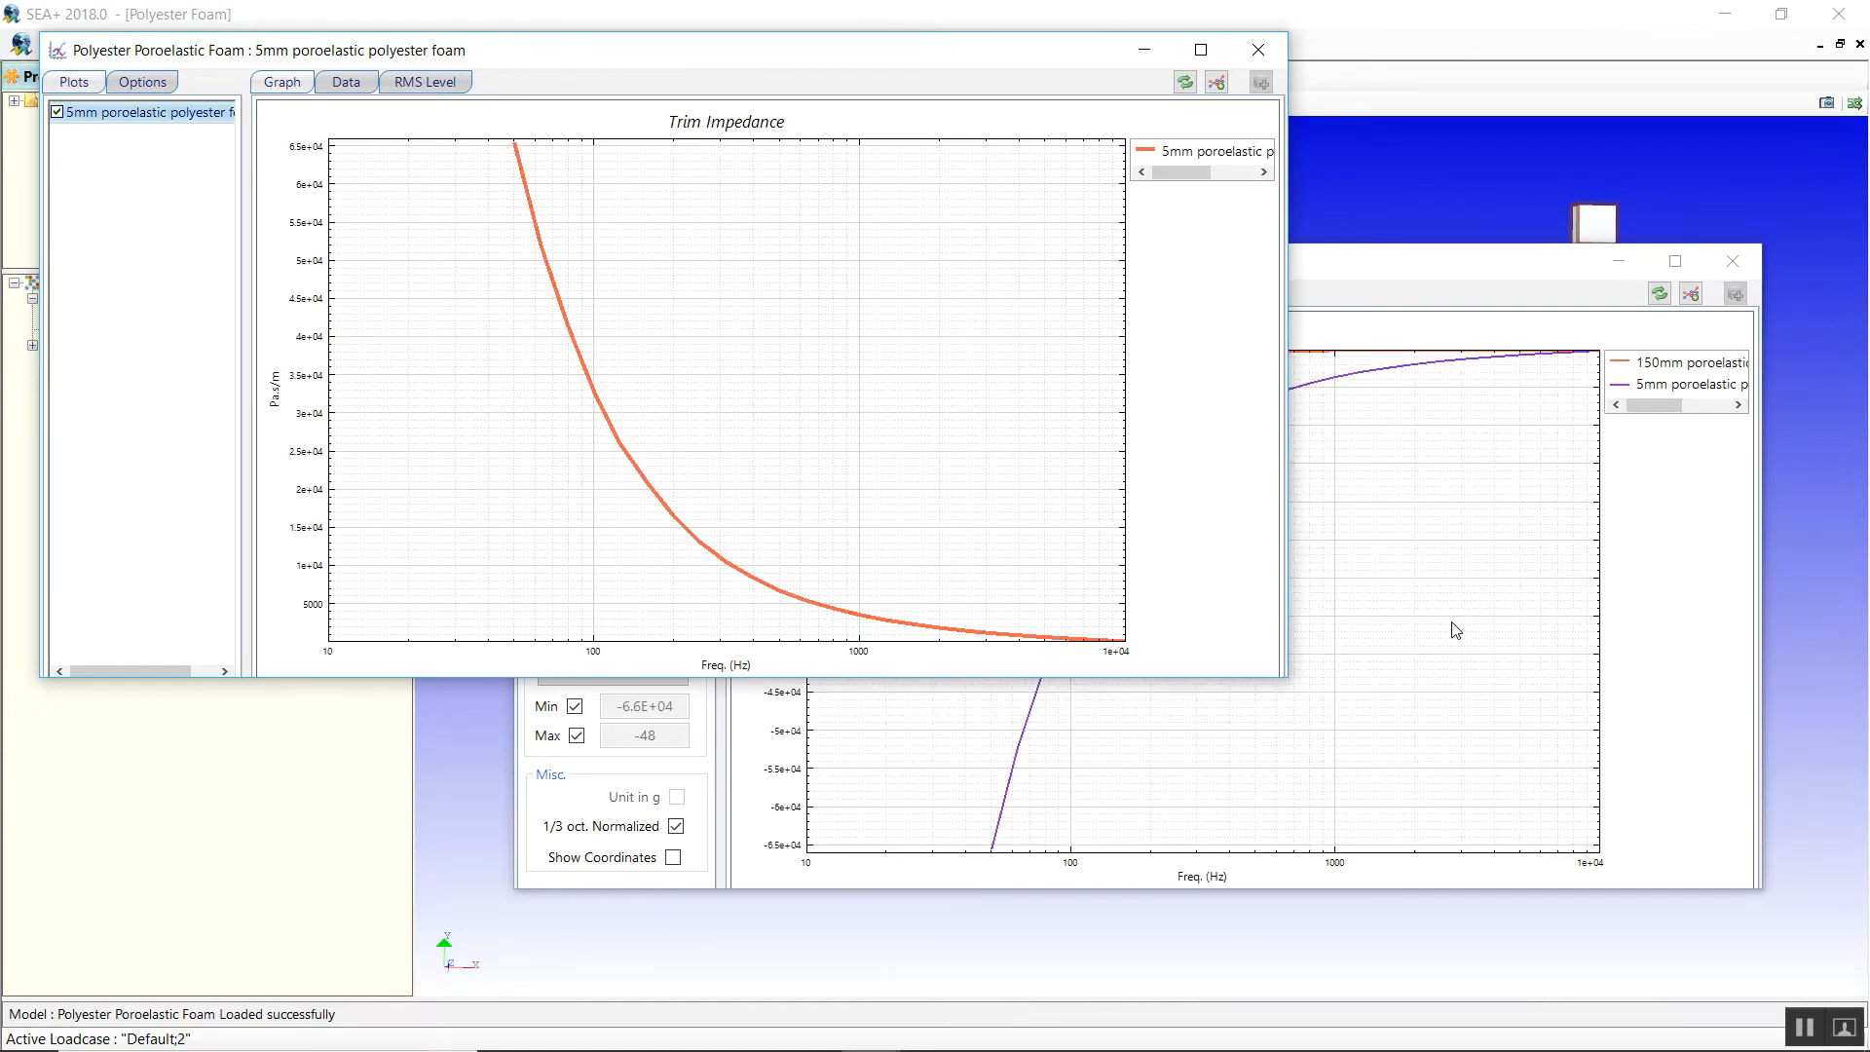
{"action": "left_click_drag", "start_coordinate": [1457, 259], "coordinate": [1436, 296]}
{"action": "left_click", "coordinate": [1008, 394]}
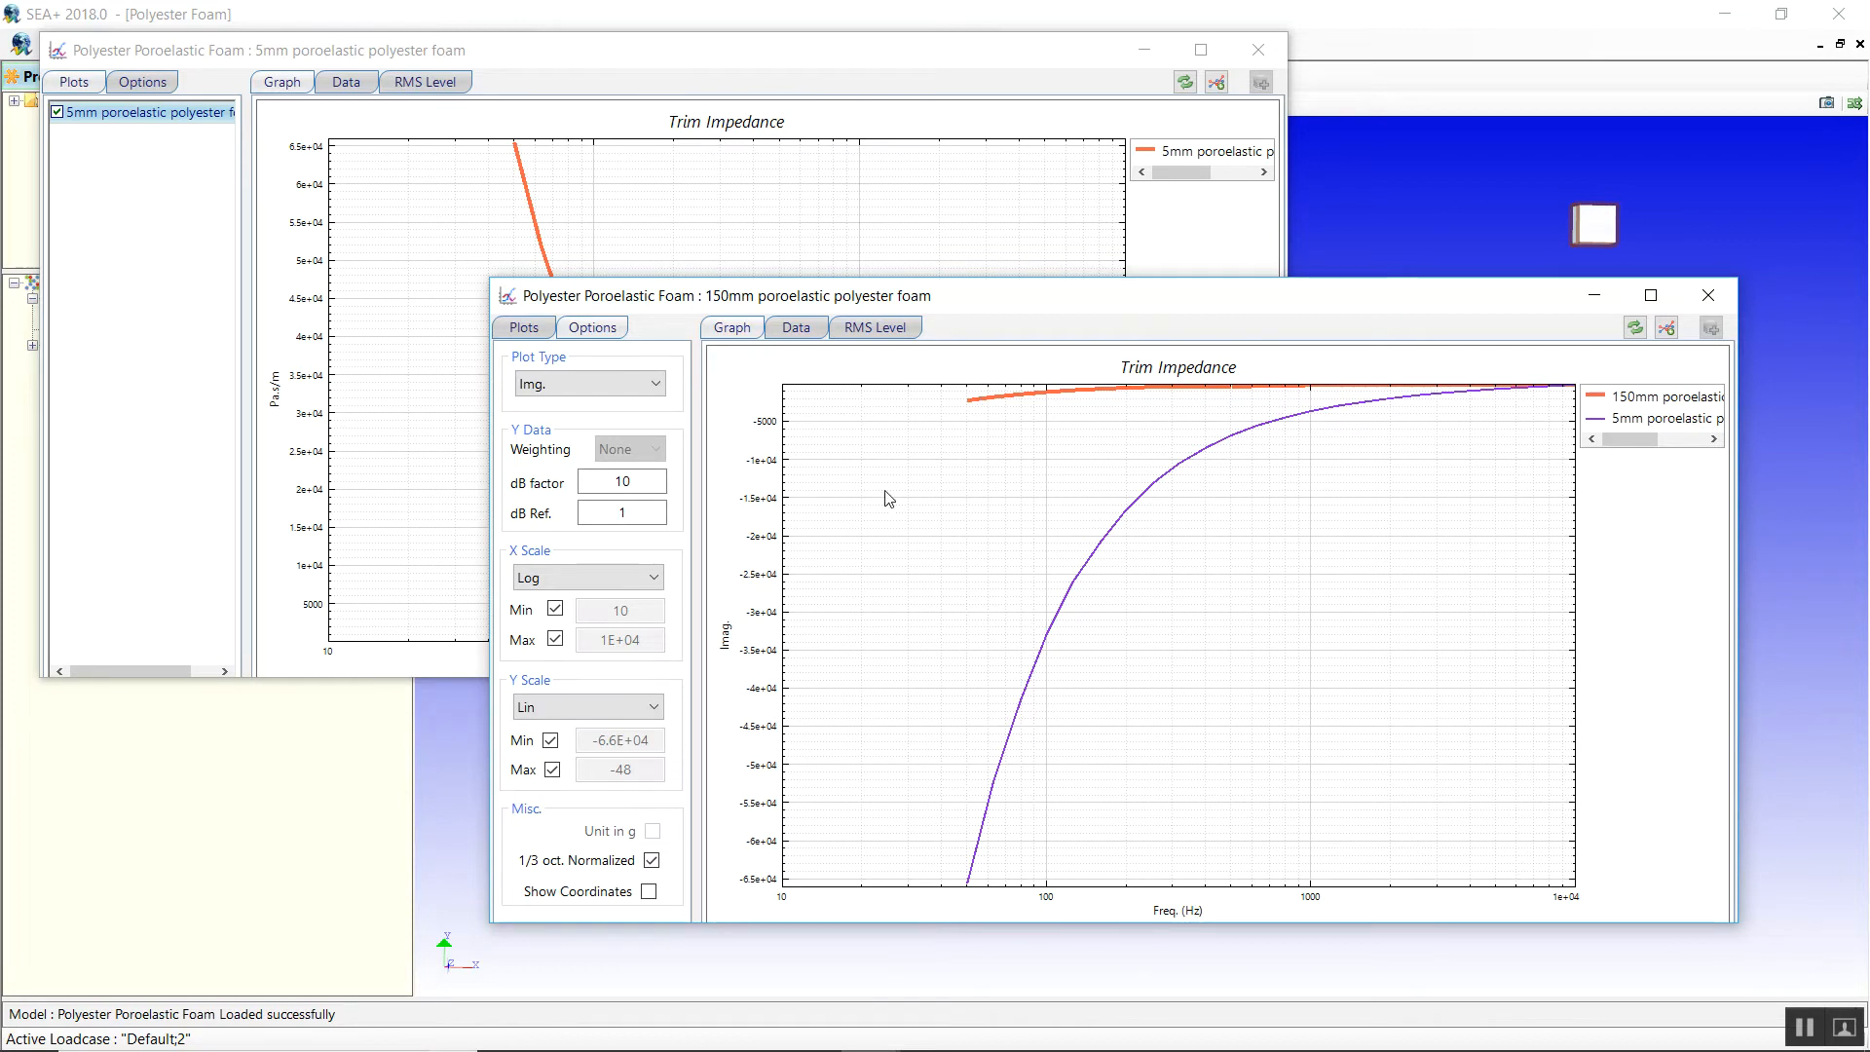
{"action": "left_click", "coordinate": [589, 383]}
{"action": "left_click", "coordinate": [574, 450]}
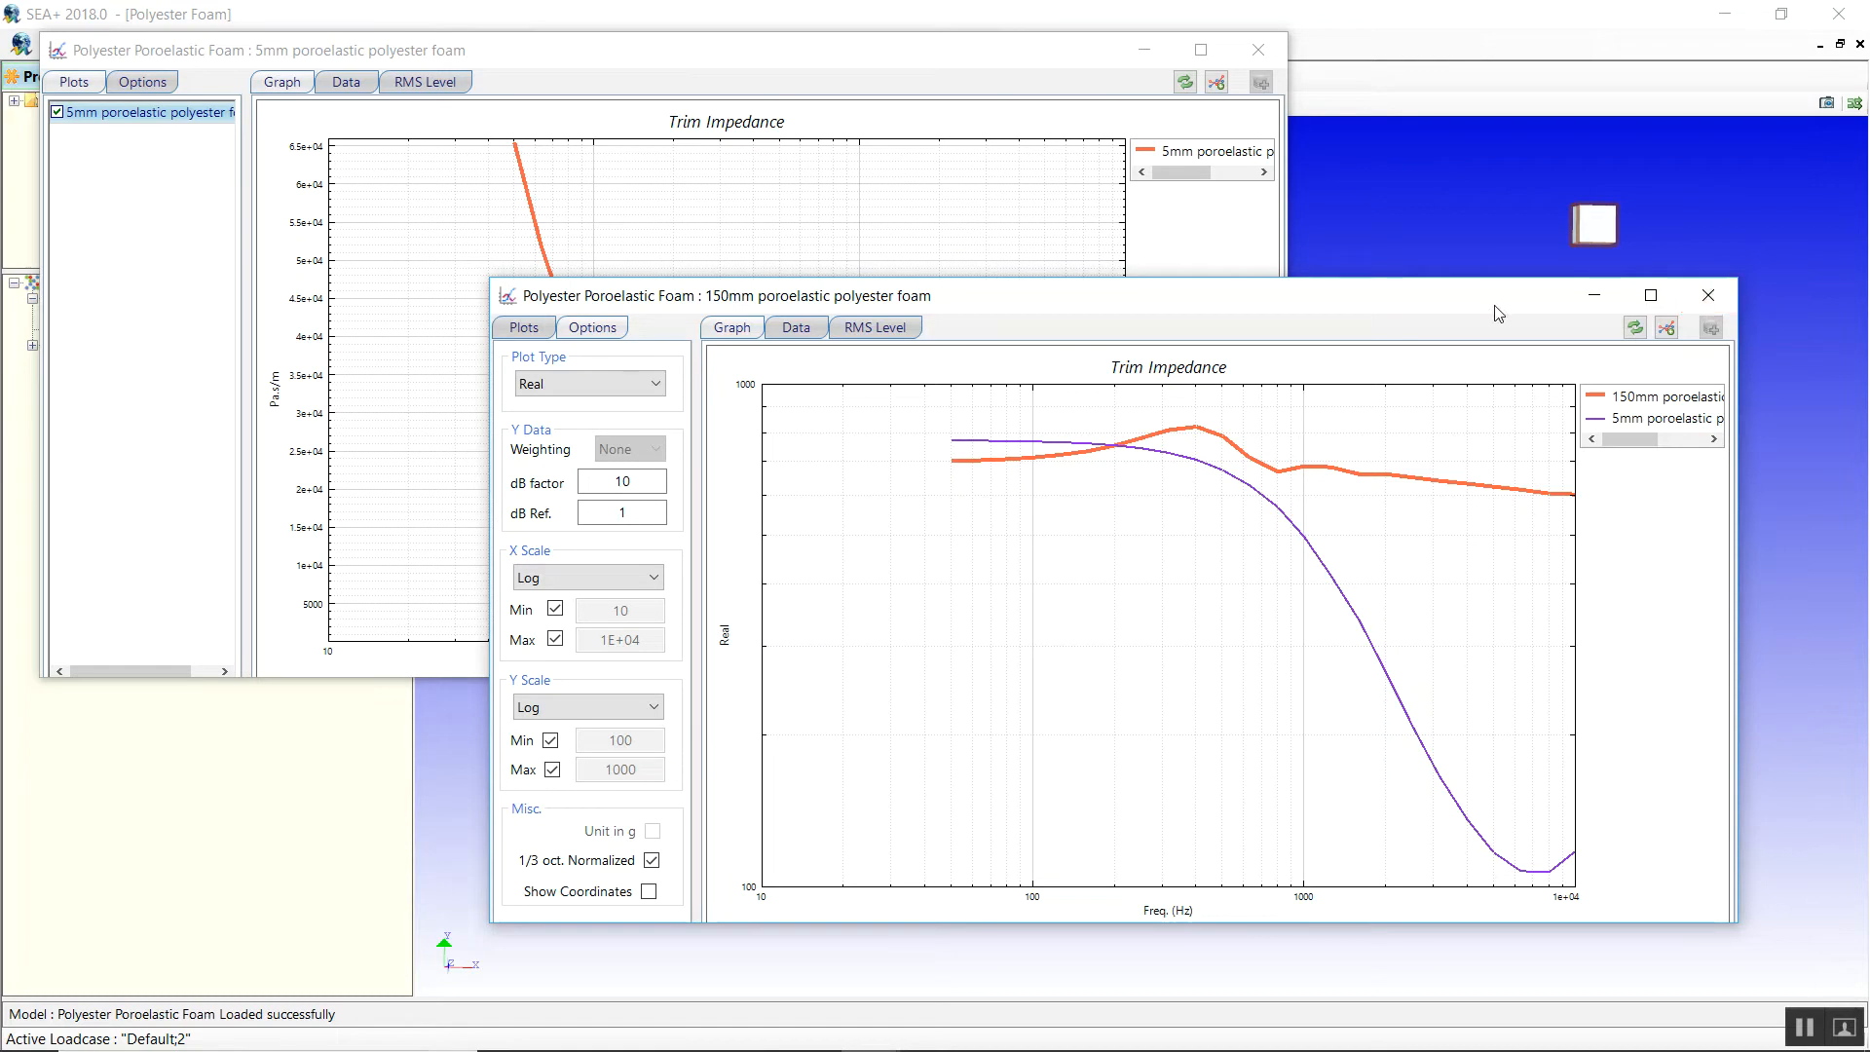
{"action": "right_click", "coordinate": [935, 620]}
Restore and move the SEA+ and foam graph windows aside to uncover File Explorer.
{"action": "mouse_move", "coordinate": [961, 666]}
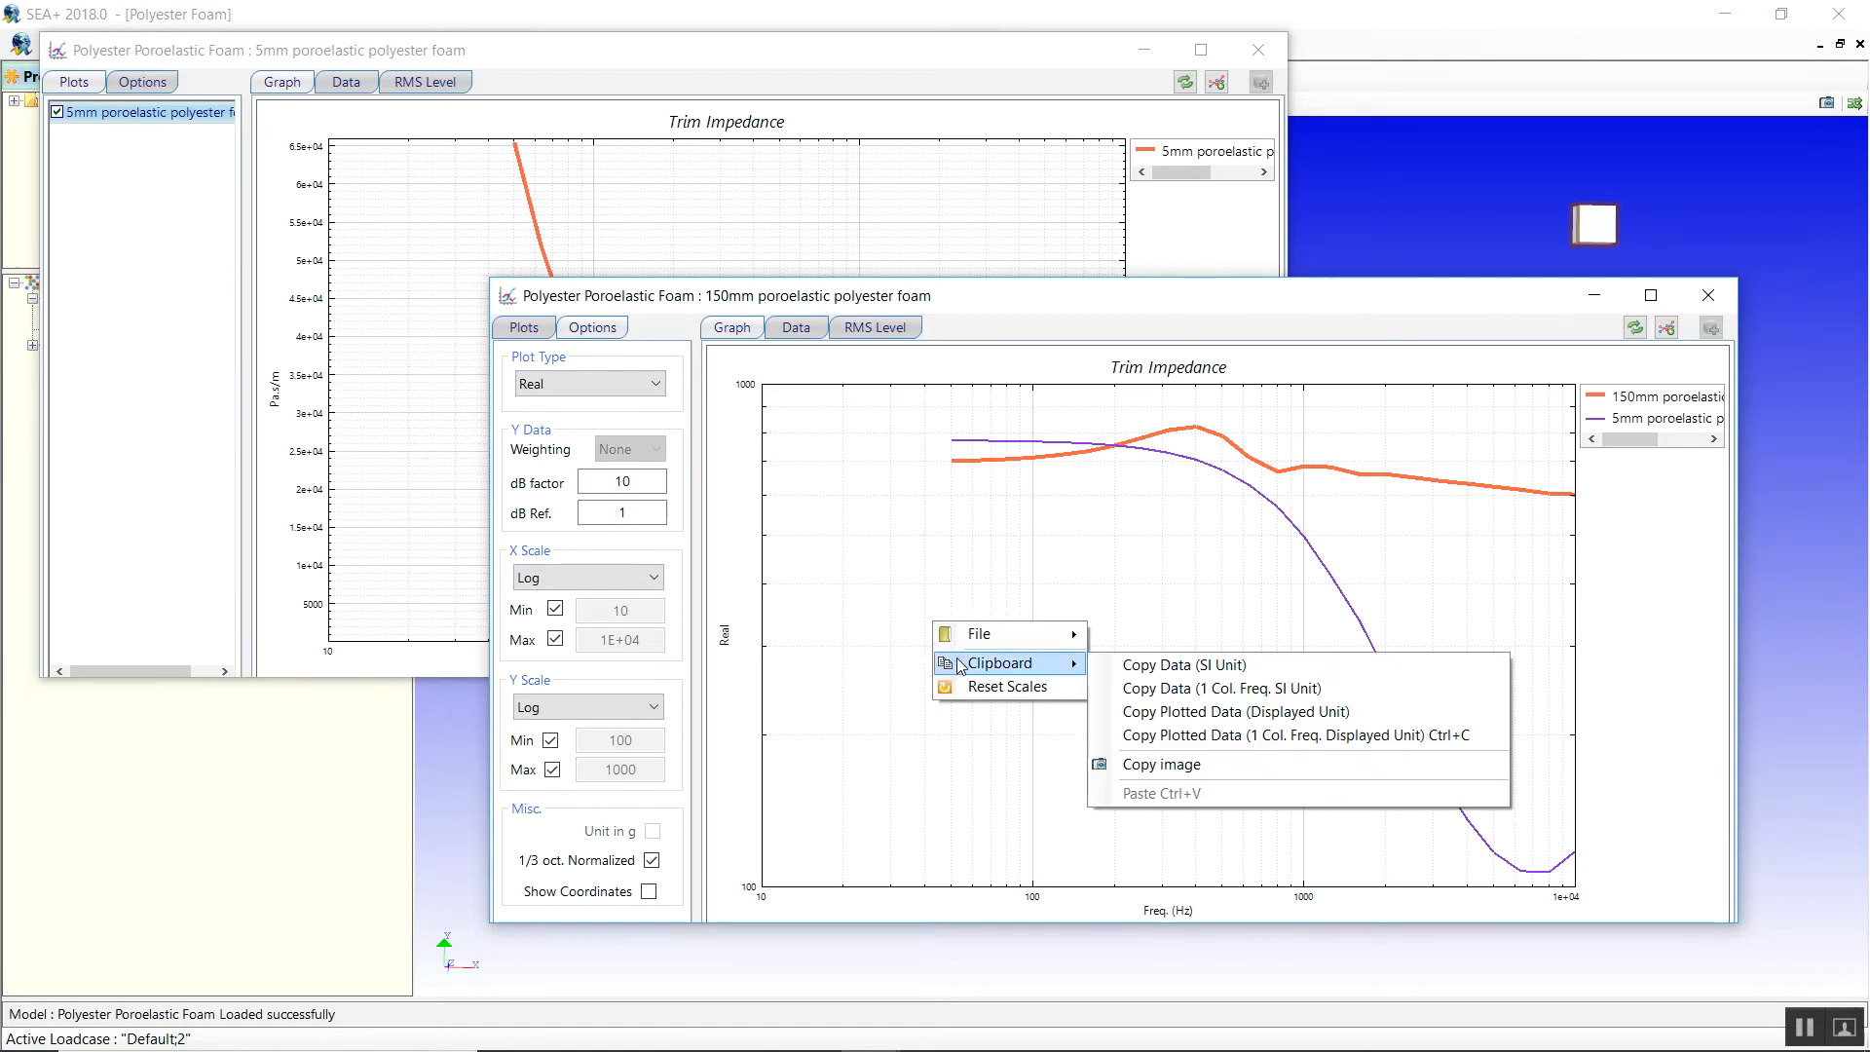
{"action": "double_click", "coordinate": [1629, 14]}
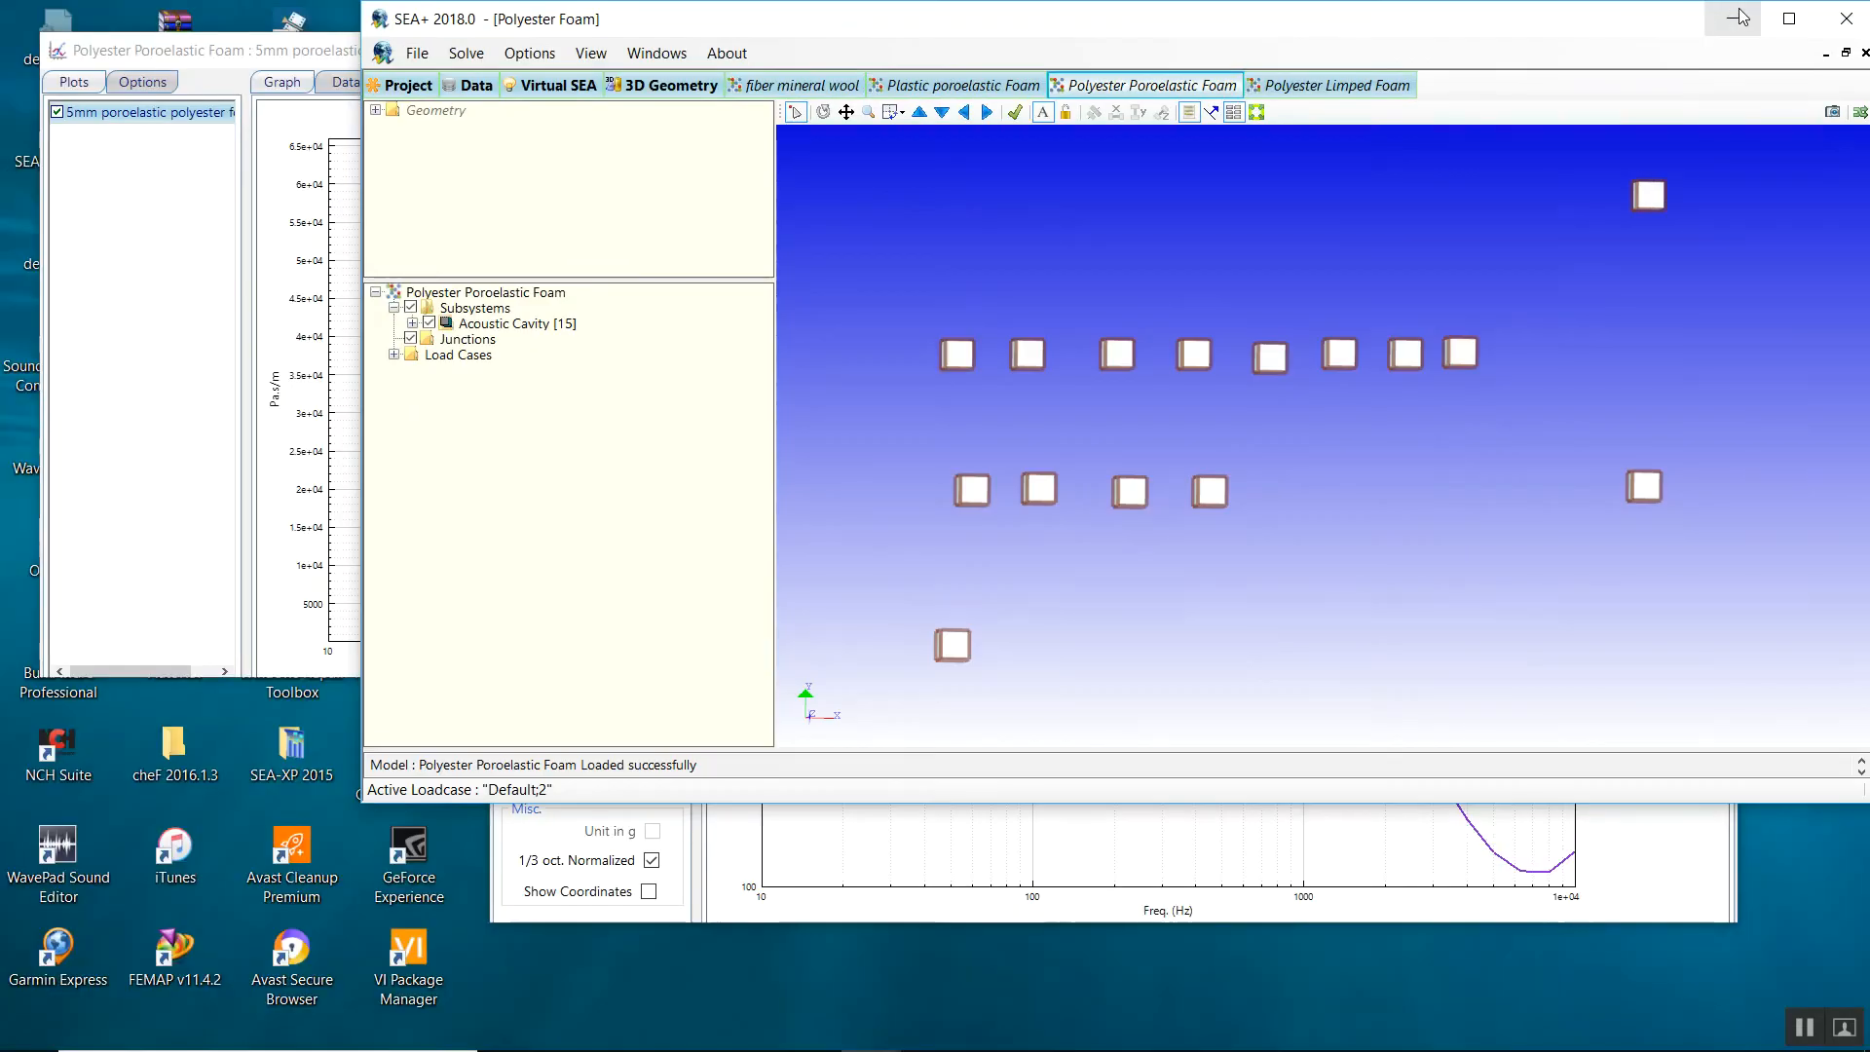
{"action": "left_click", "coordinate": [181, 59]}
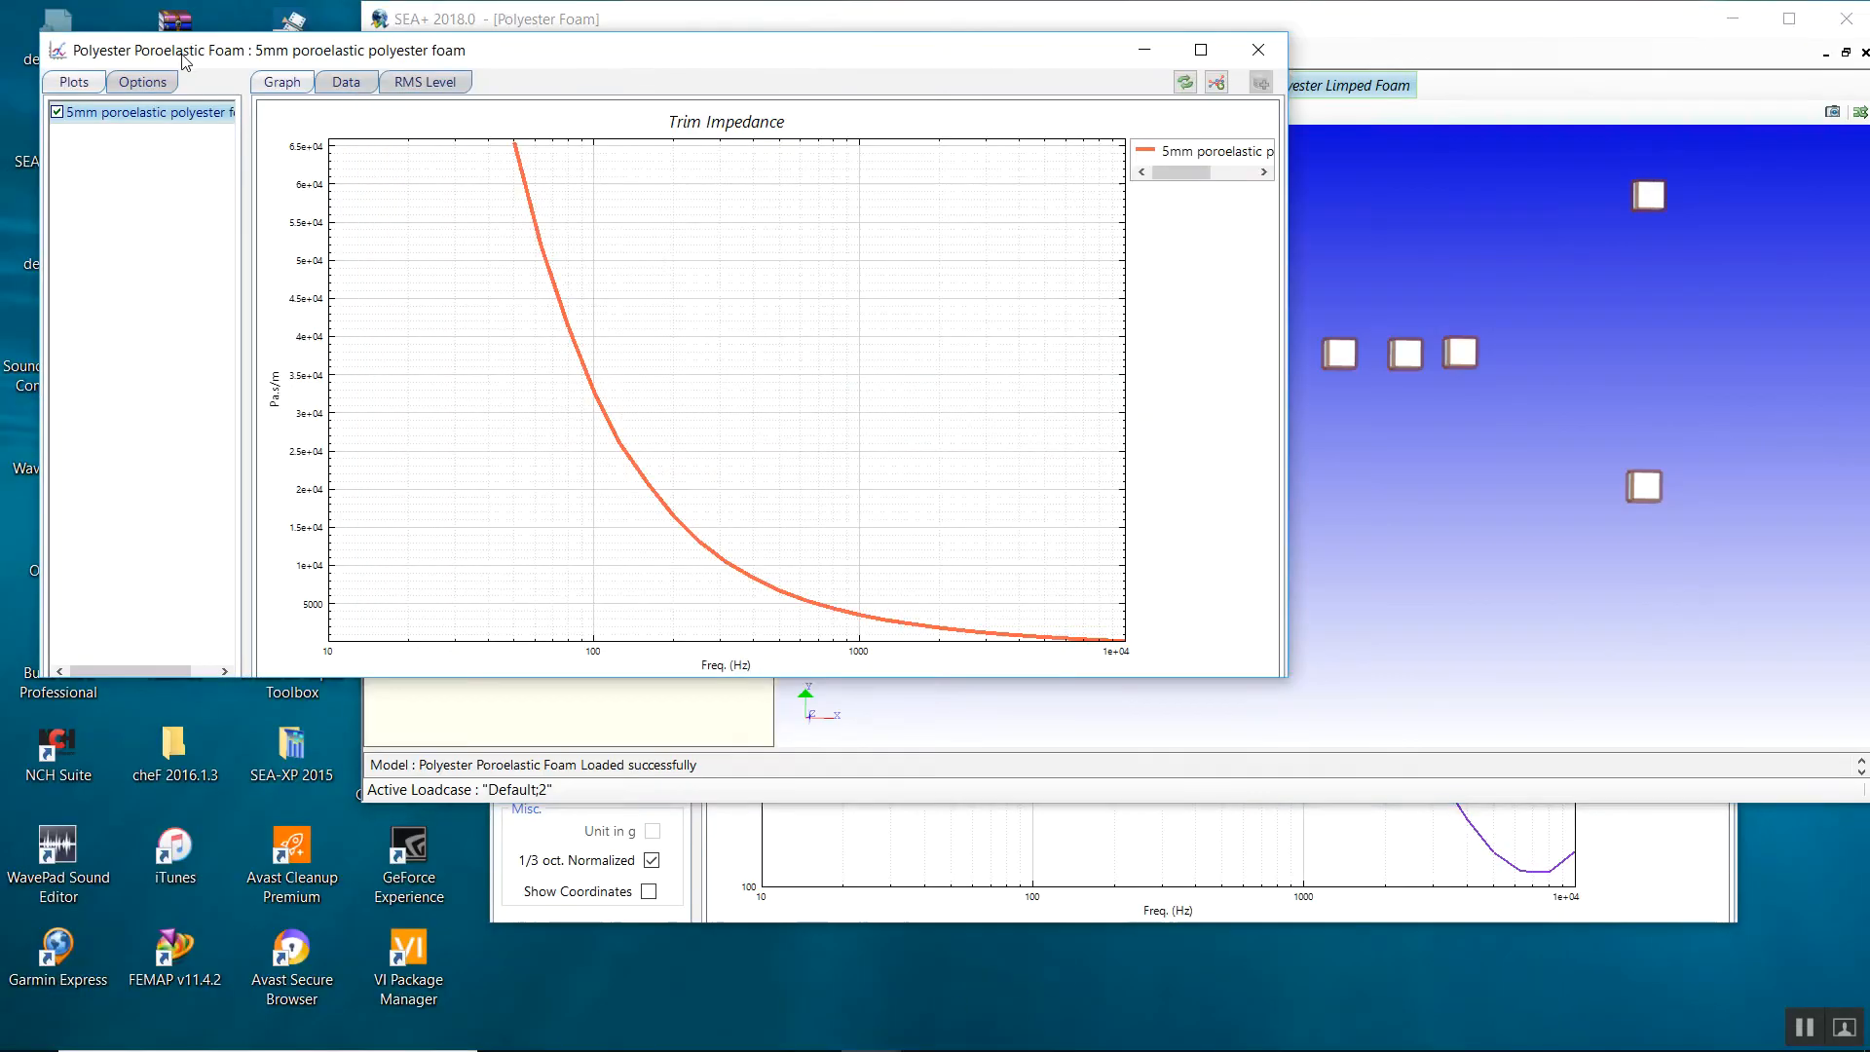
{"action": "left_click_drag", "start_coordinate": [181, 58], "coordinate": [811, 9]}
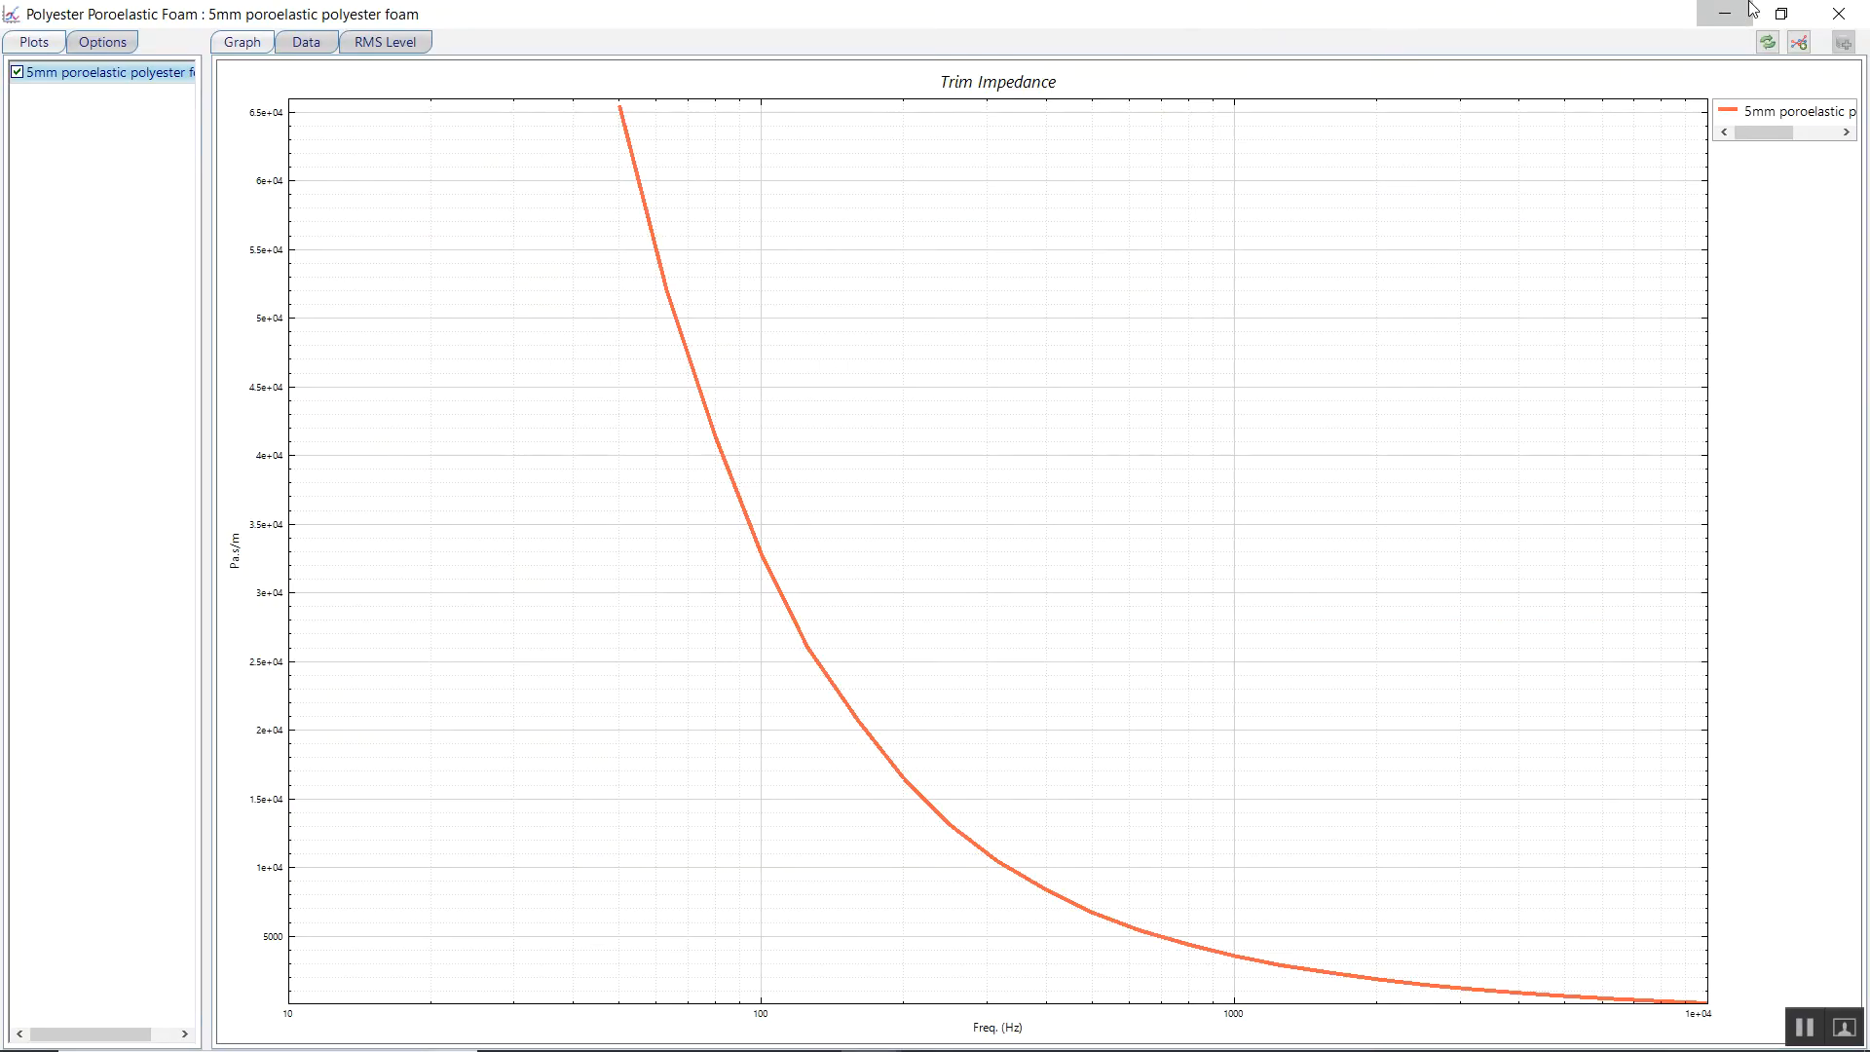
{"action": "left_click", "coordinate": [1749, 7]}
{"action": "left_click_drag", "start_coordinate": [930, 25], "coordinate": [430, 743]}
{"action": "left_click_drag", "start_coordinate": [1079, 300], "coordinate": [590, 731]}
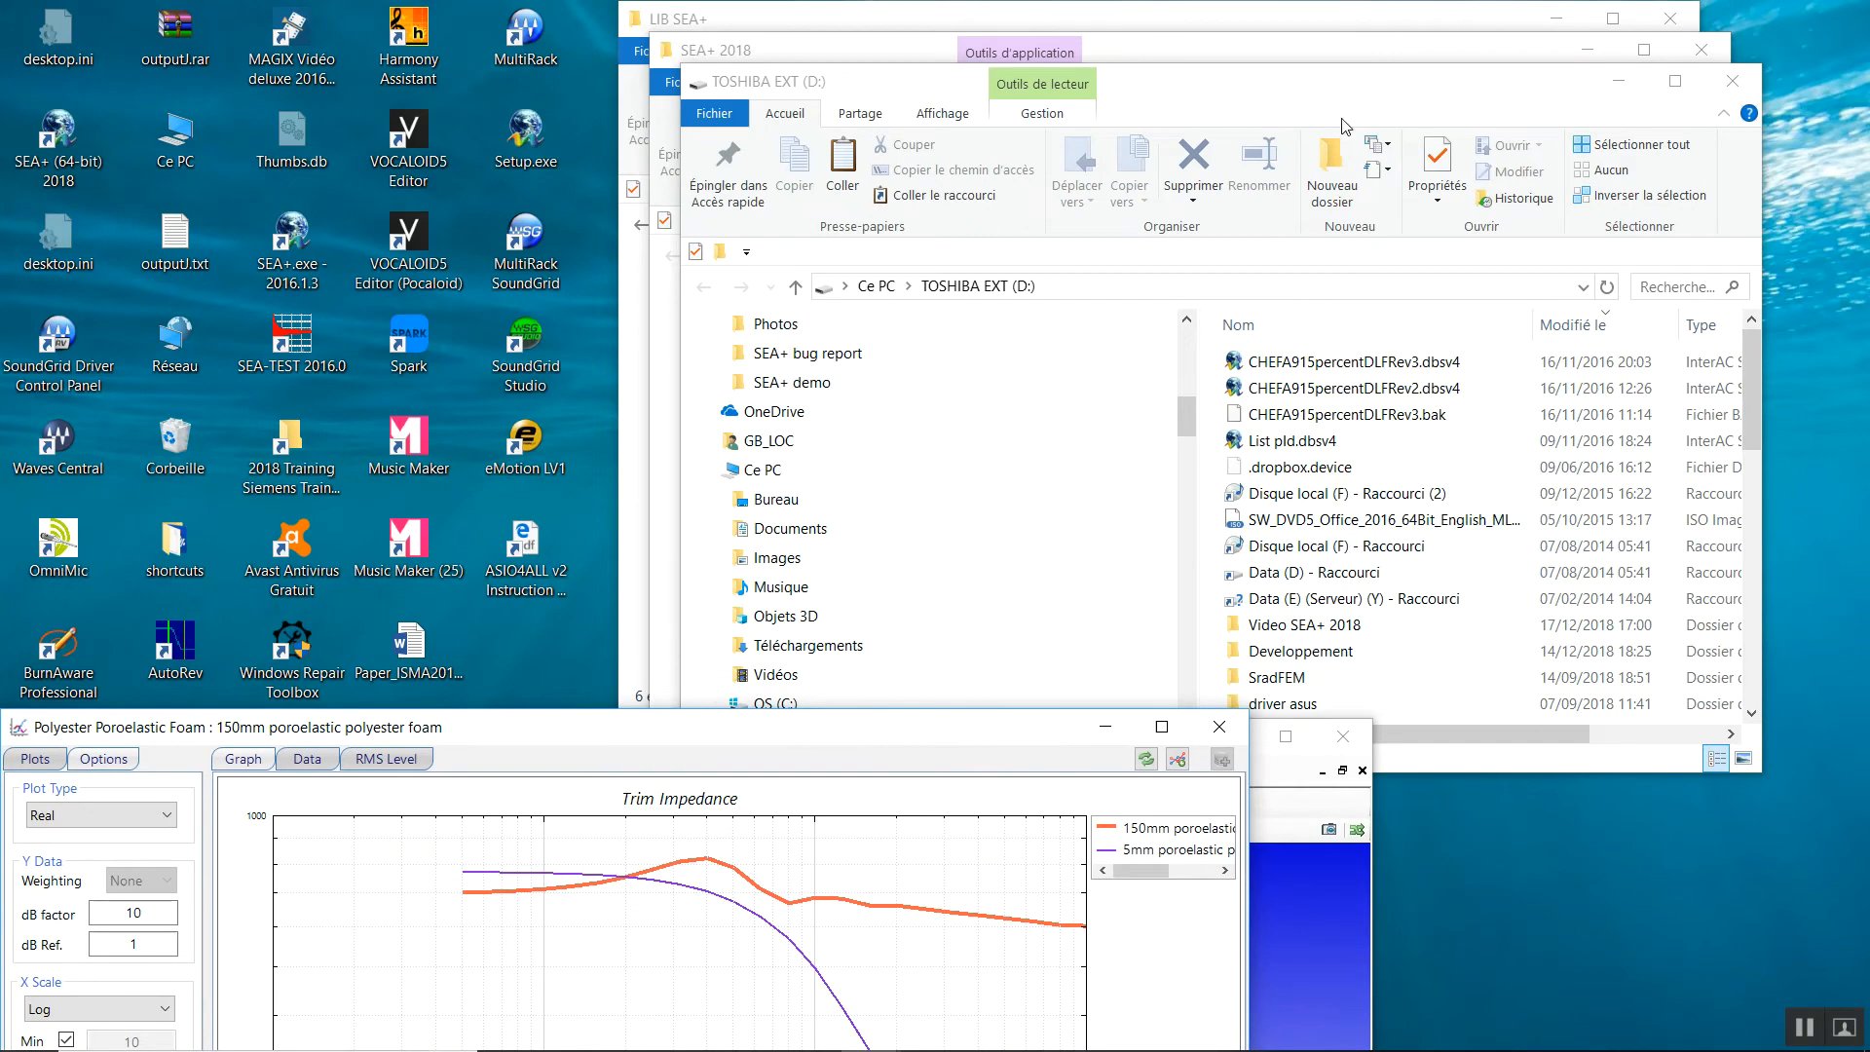
{"action": "left_click_drag", "start_coordinate": [1349, 90], "coordinate": [1313, 40]}
Browse TOSHIBA EXT (D:) into Video SEA+ 2018 and open the InverseFoam Test folder.
{"action": "scroll", "coordinate": [1132, 675], "scroll_direction": "down", "scroll_amount": 1}
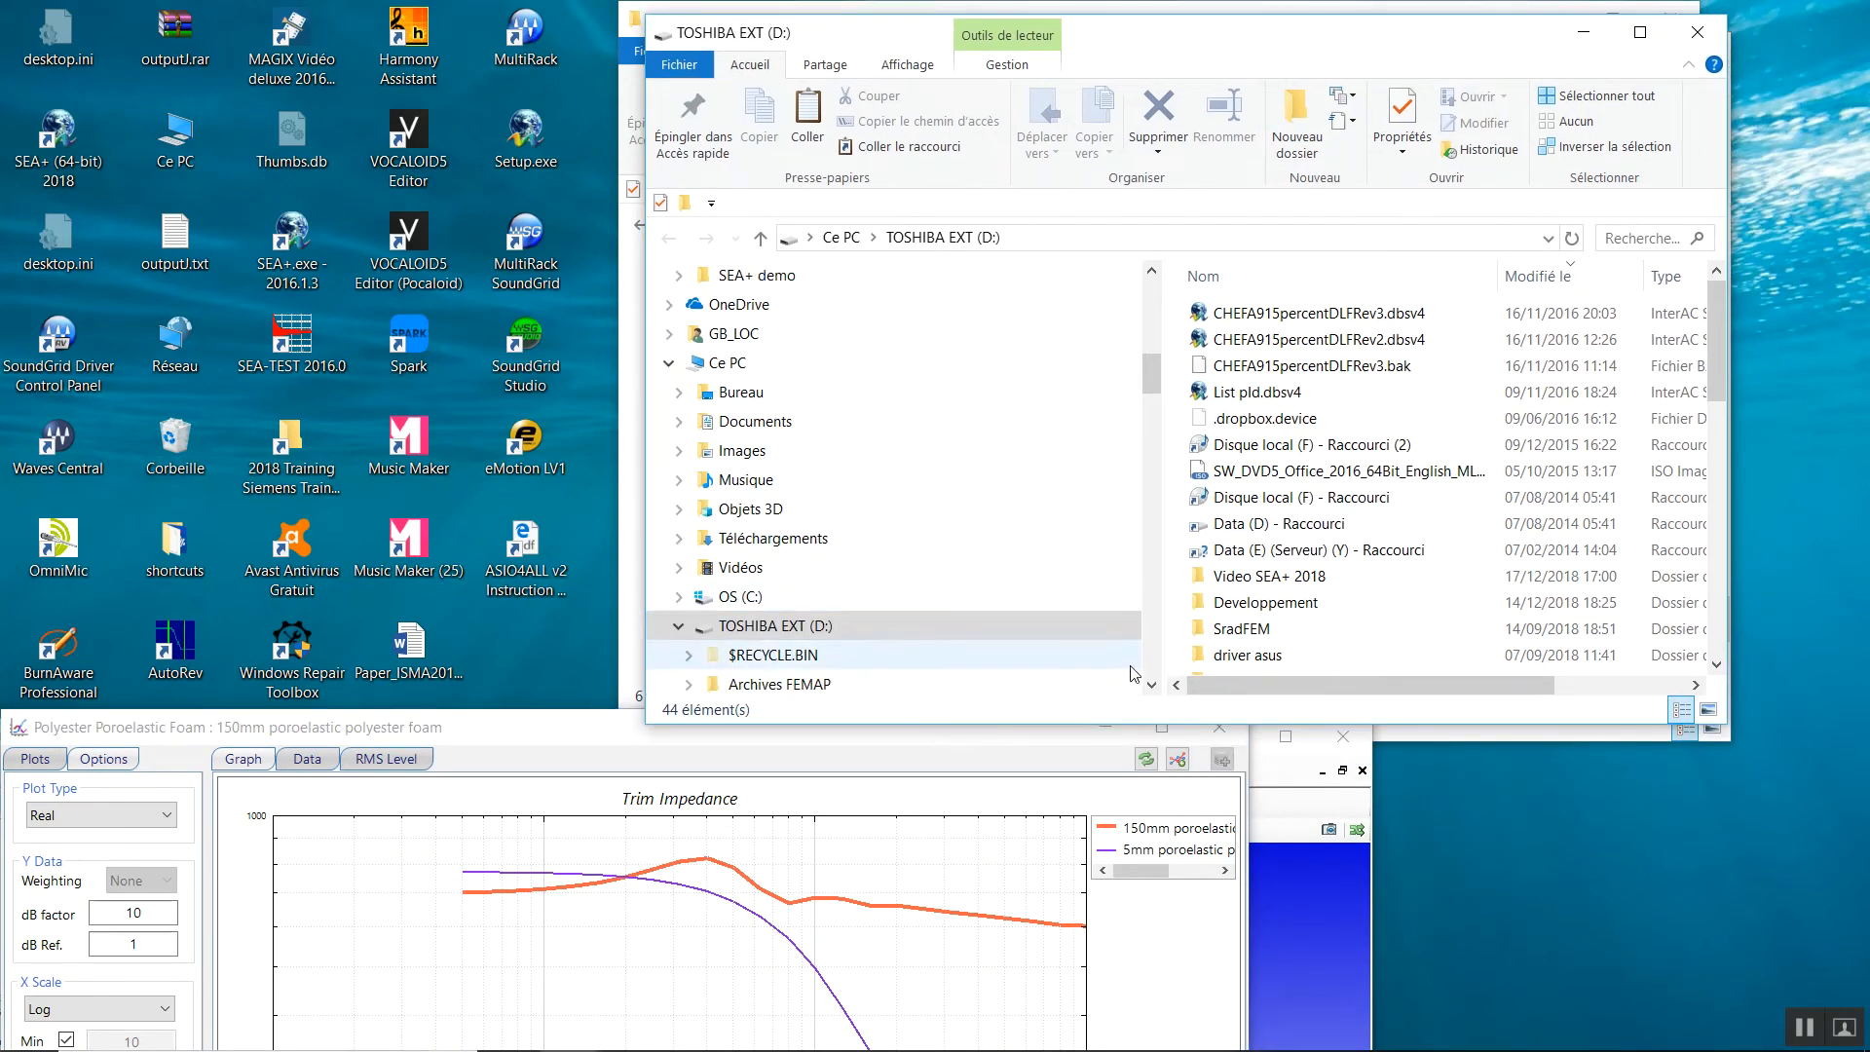
{"action": "double_click", "coordinate": [834, 628]}
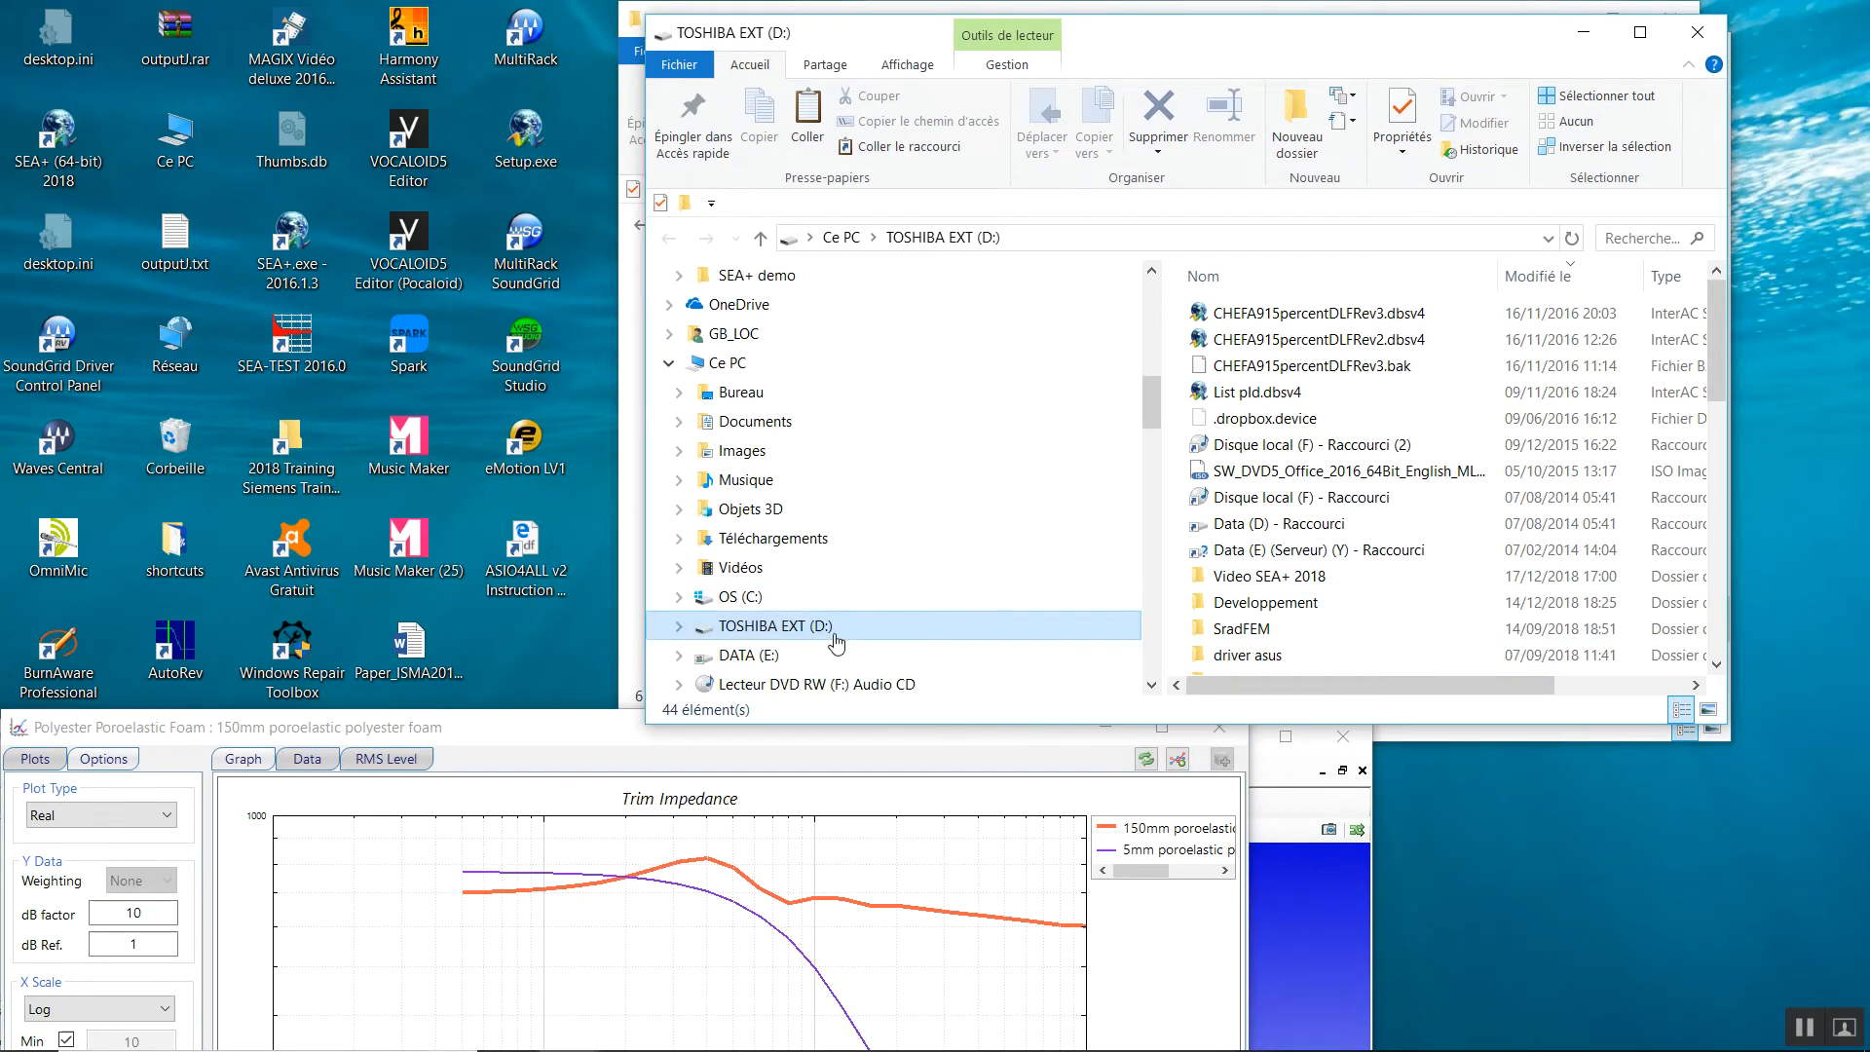
{"action": "scroll", "coordinate": [836, 639], "scroll_direction": "down", "scroll_amount": 2}
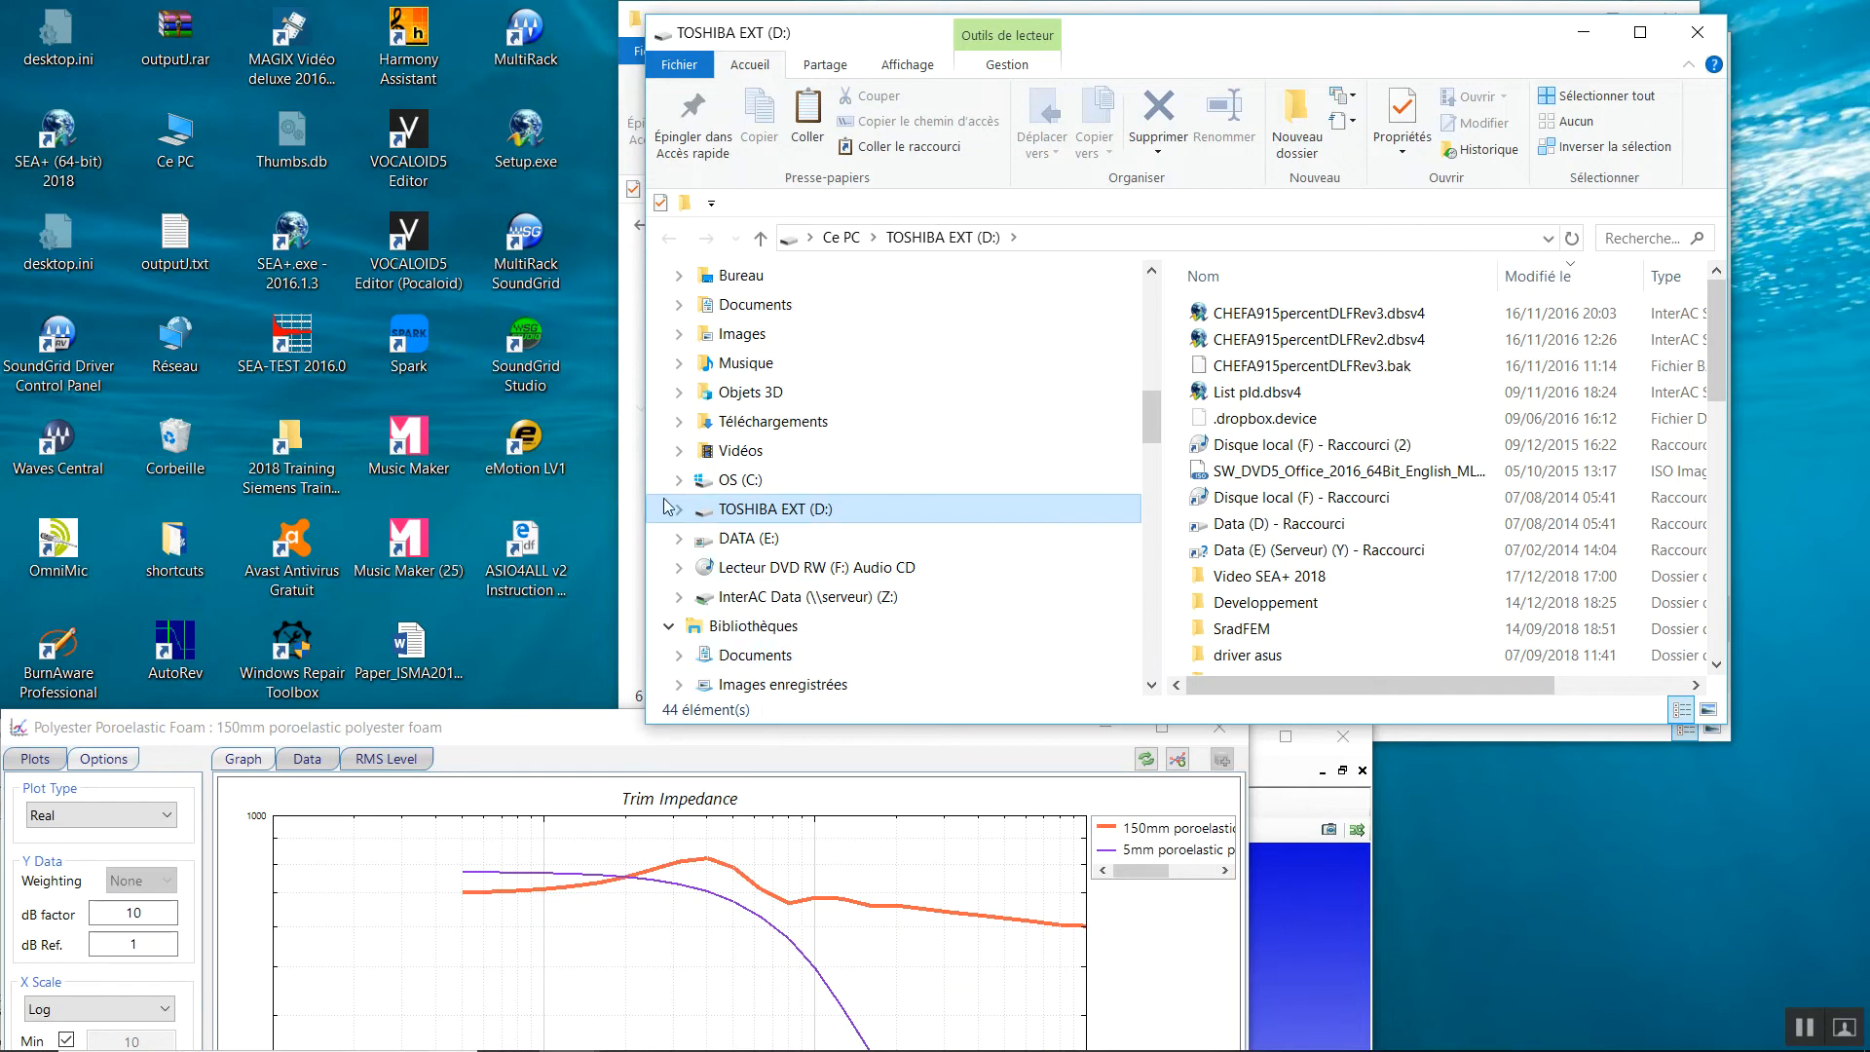
{"action": "left_click", "coordinate": [678, 508]}
{"action": "scroll", "coordinate": [793, 606], "scroll_direction": "down", "scroll_amount": 5}
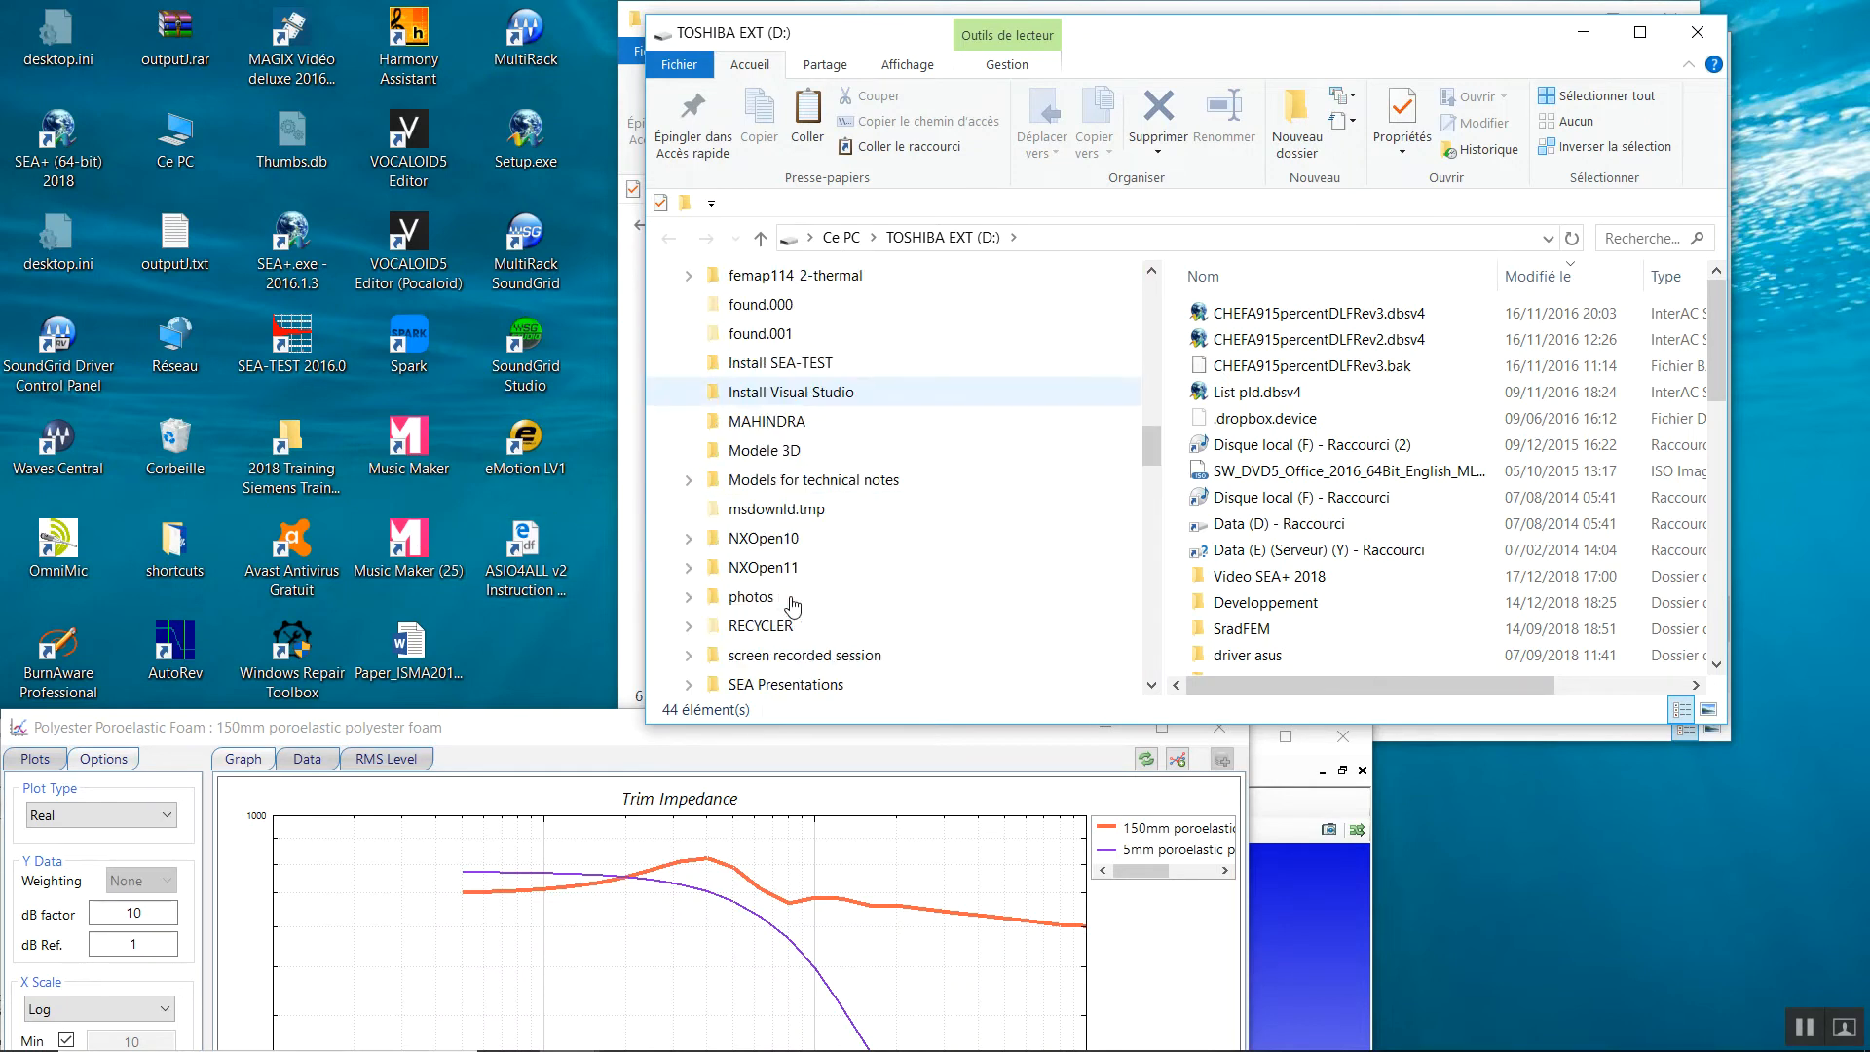
{"action": "scroll", "coordinate": [792, 606], "scroll_direction": "down", "scroll_amount": 5}
{"action": "left_click", "coordinate": [797, 456]}
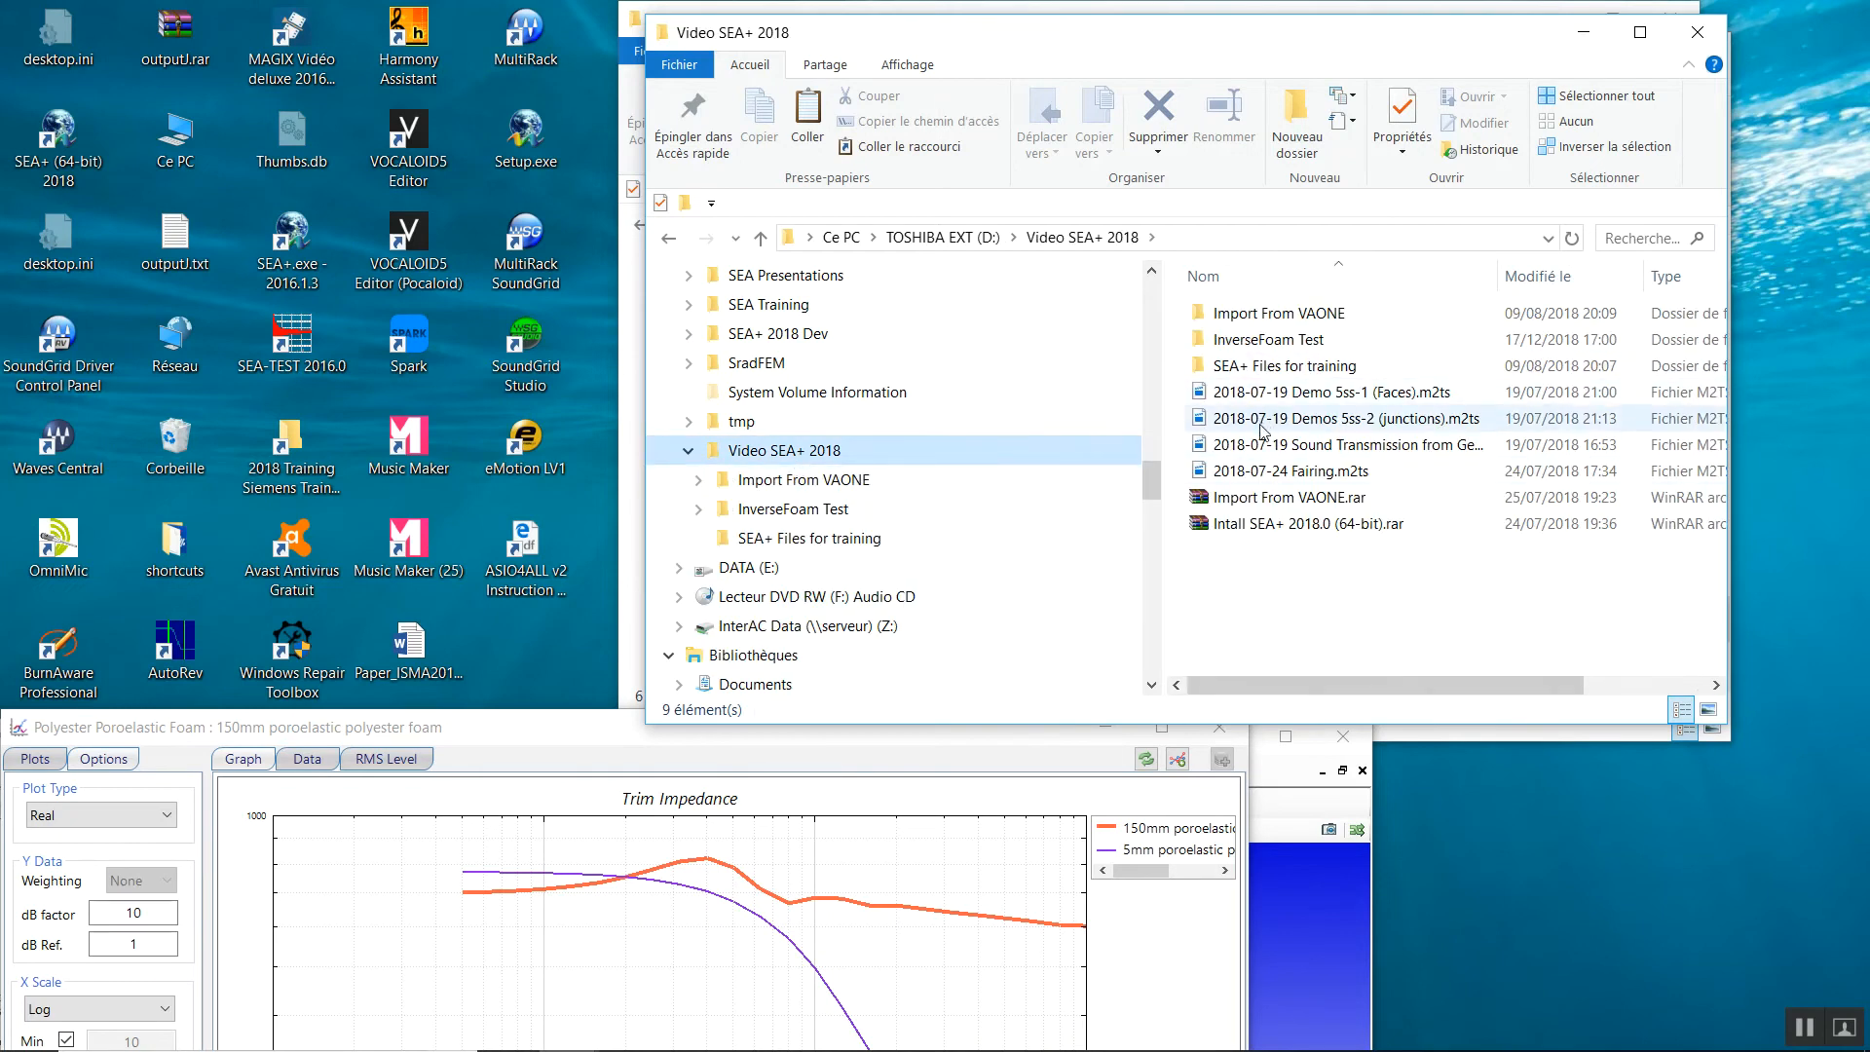
{"action": "left_click", "coordinate": [1266, 340]}
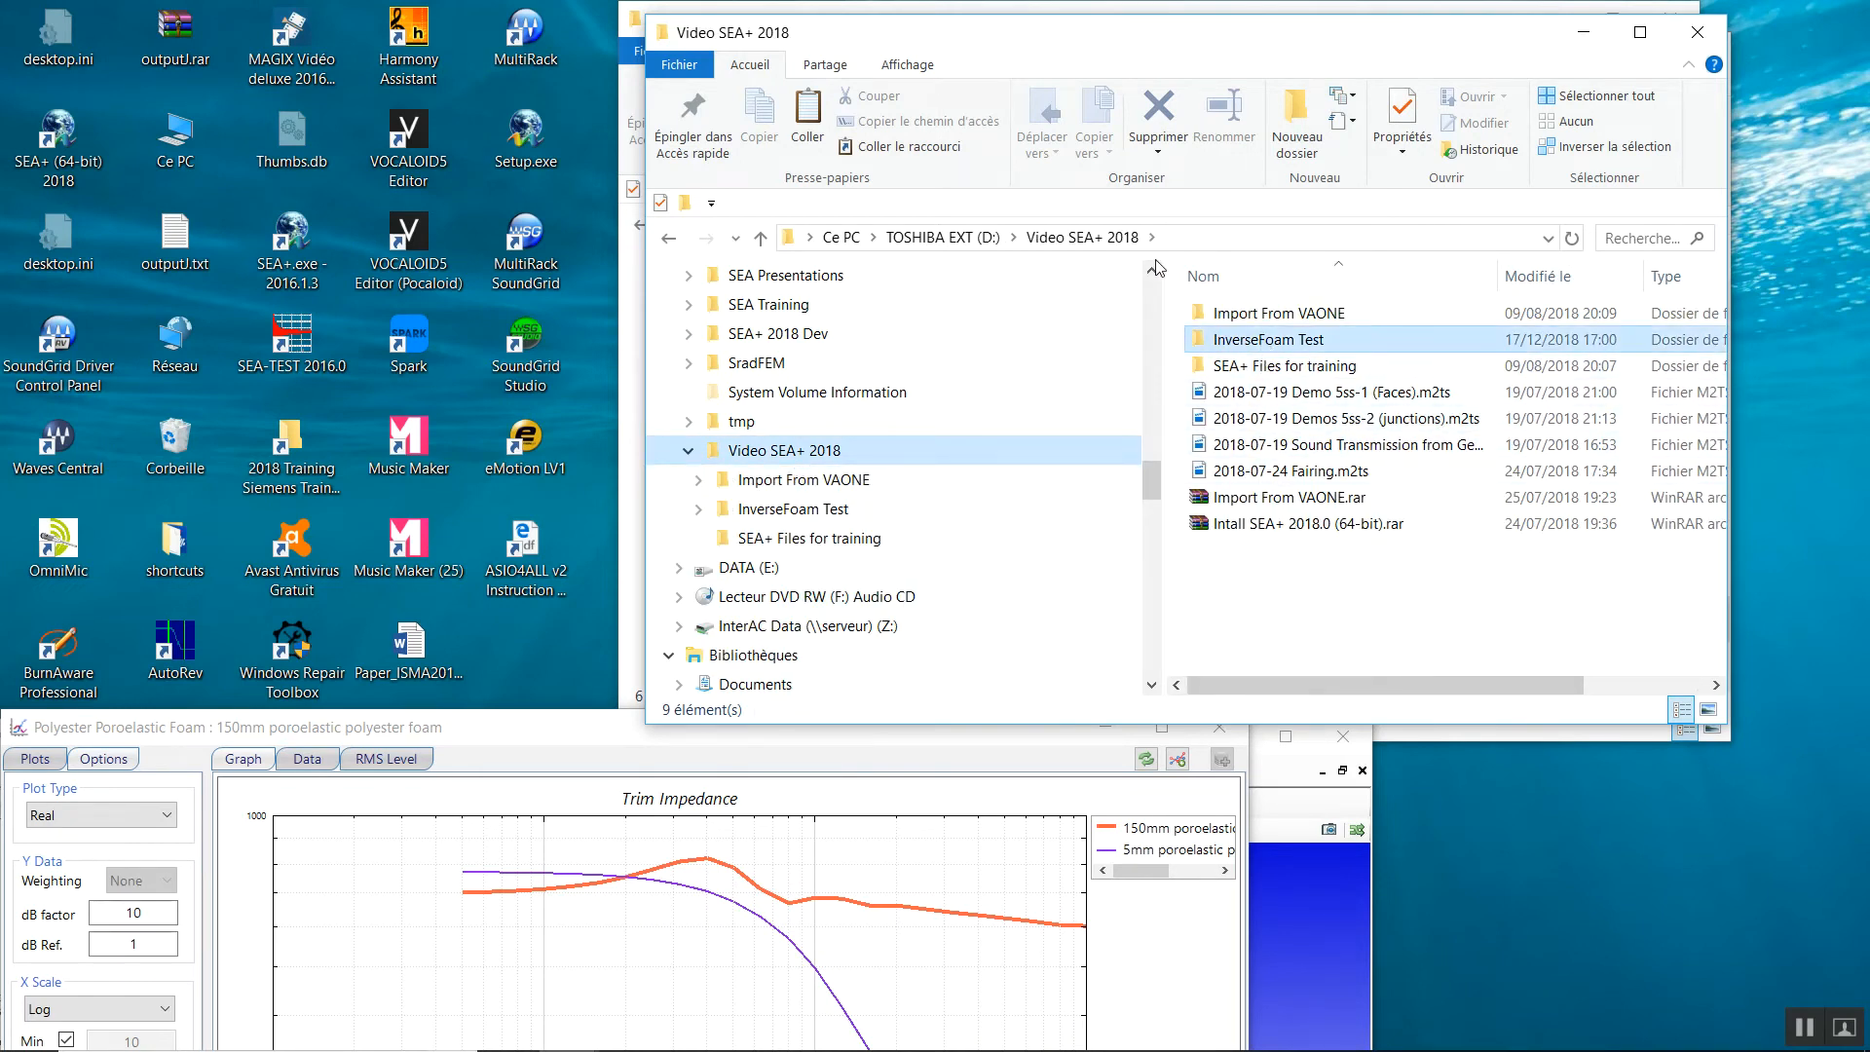
{"action": "double_click", "coordinate": [1212, 341]}
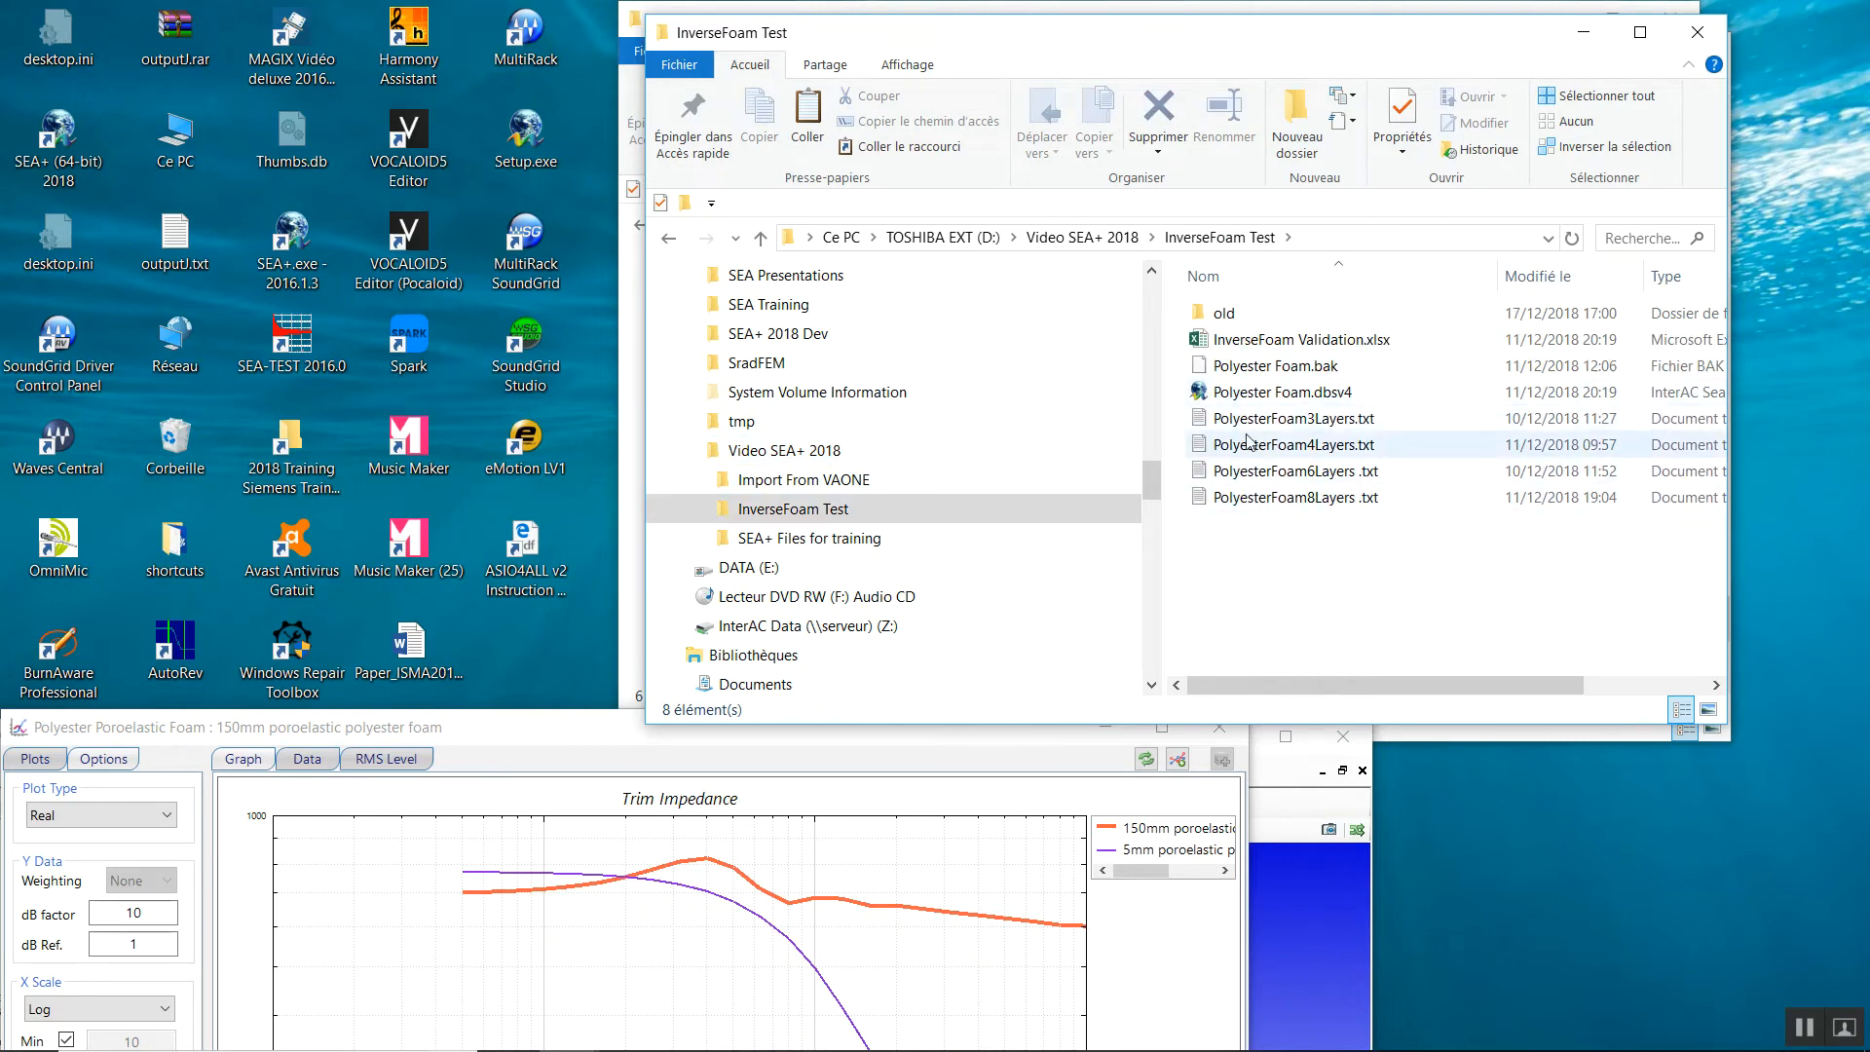
{"action": "left_click", "coordinate": [1253, 502]}
{"action": "right_click", "coordinate": [1254, 502]}
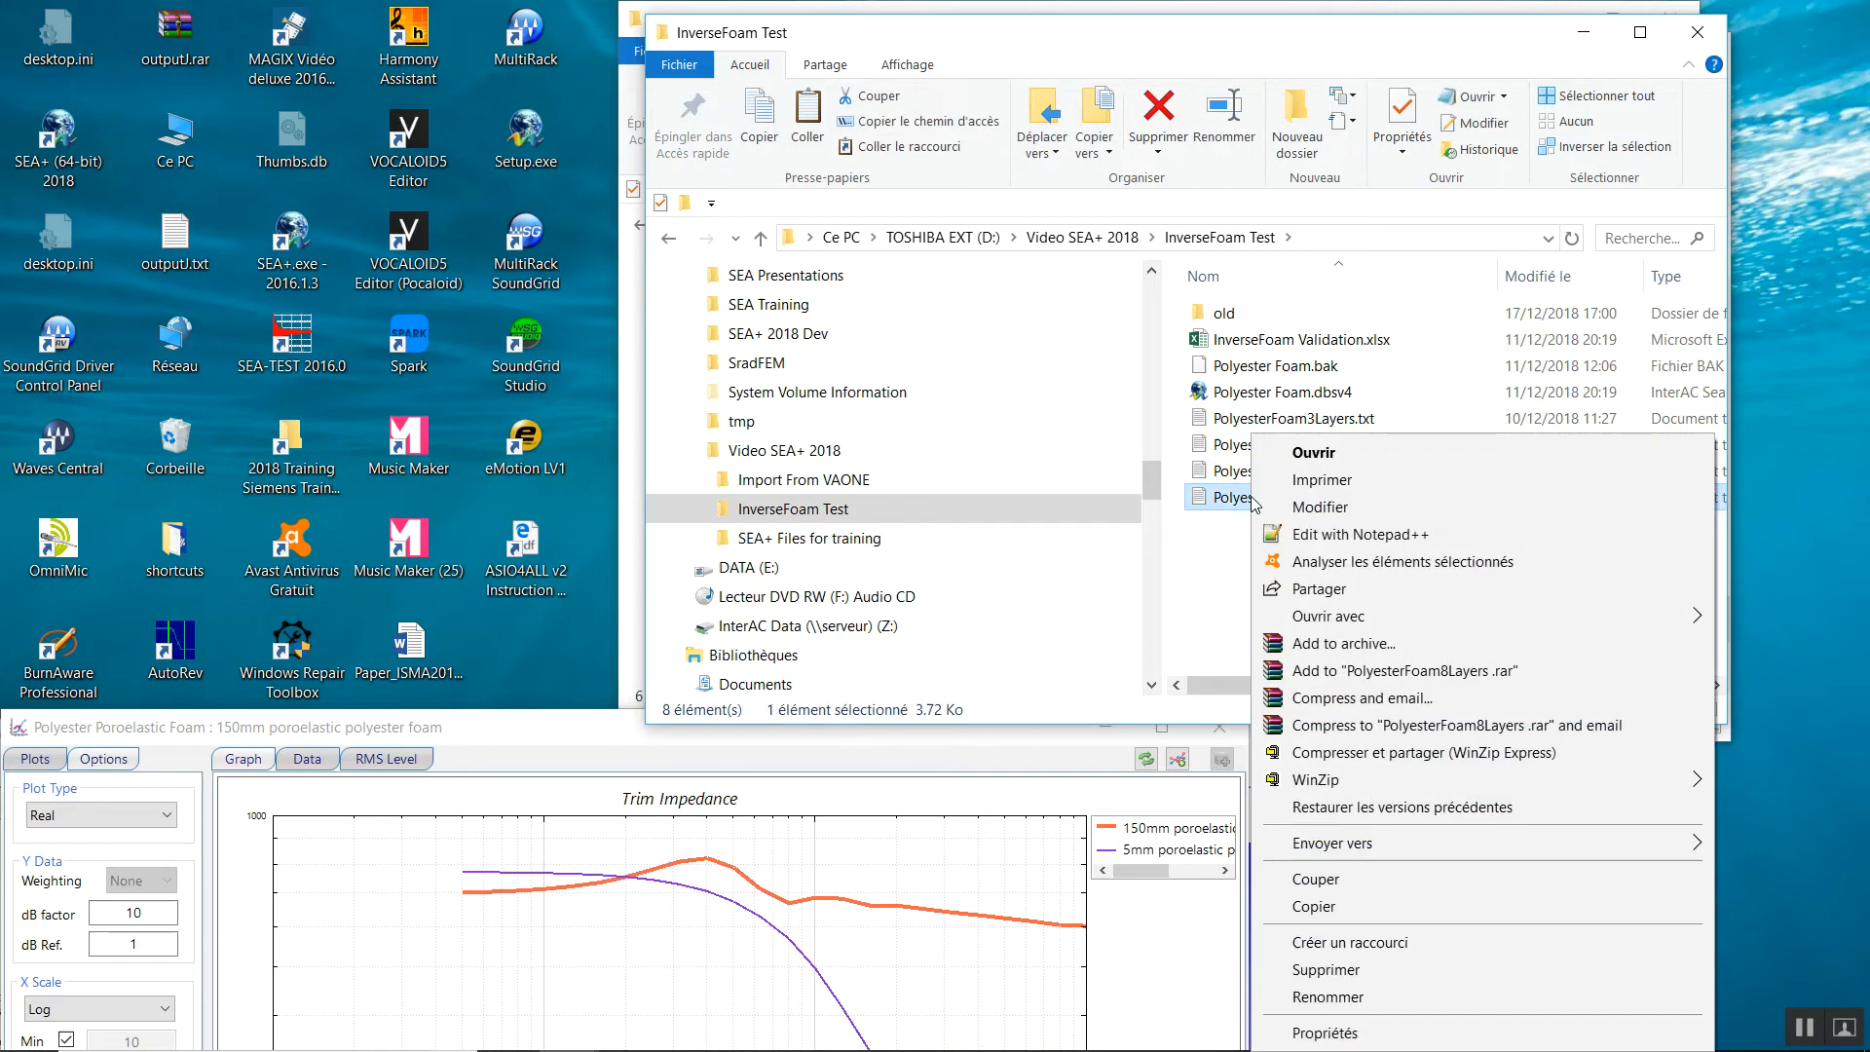
{"action": "left_click", "coordinate": [1291, 535]}
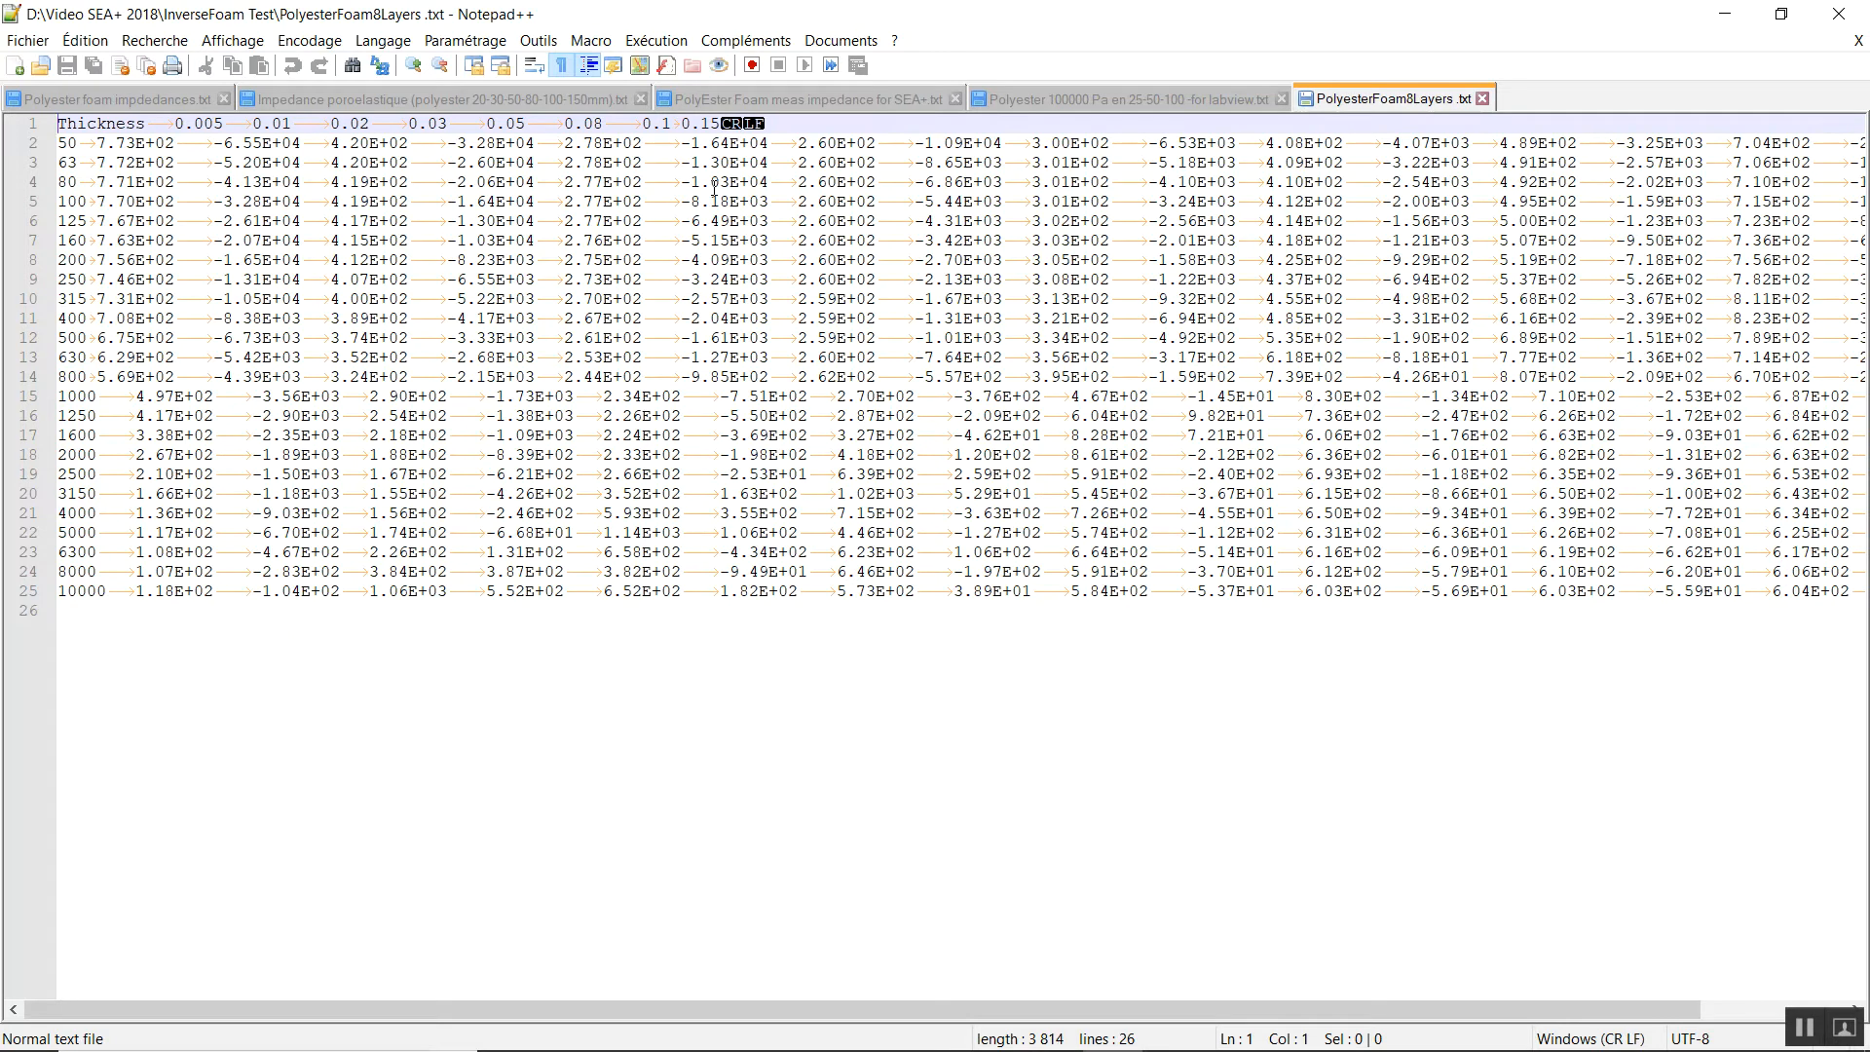
{"action": "left_click", "coordinate": [1850, 10]}
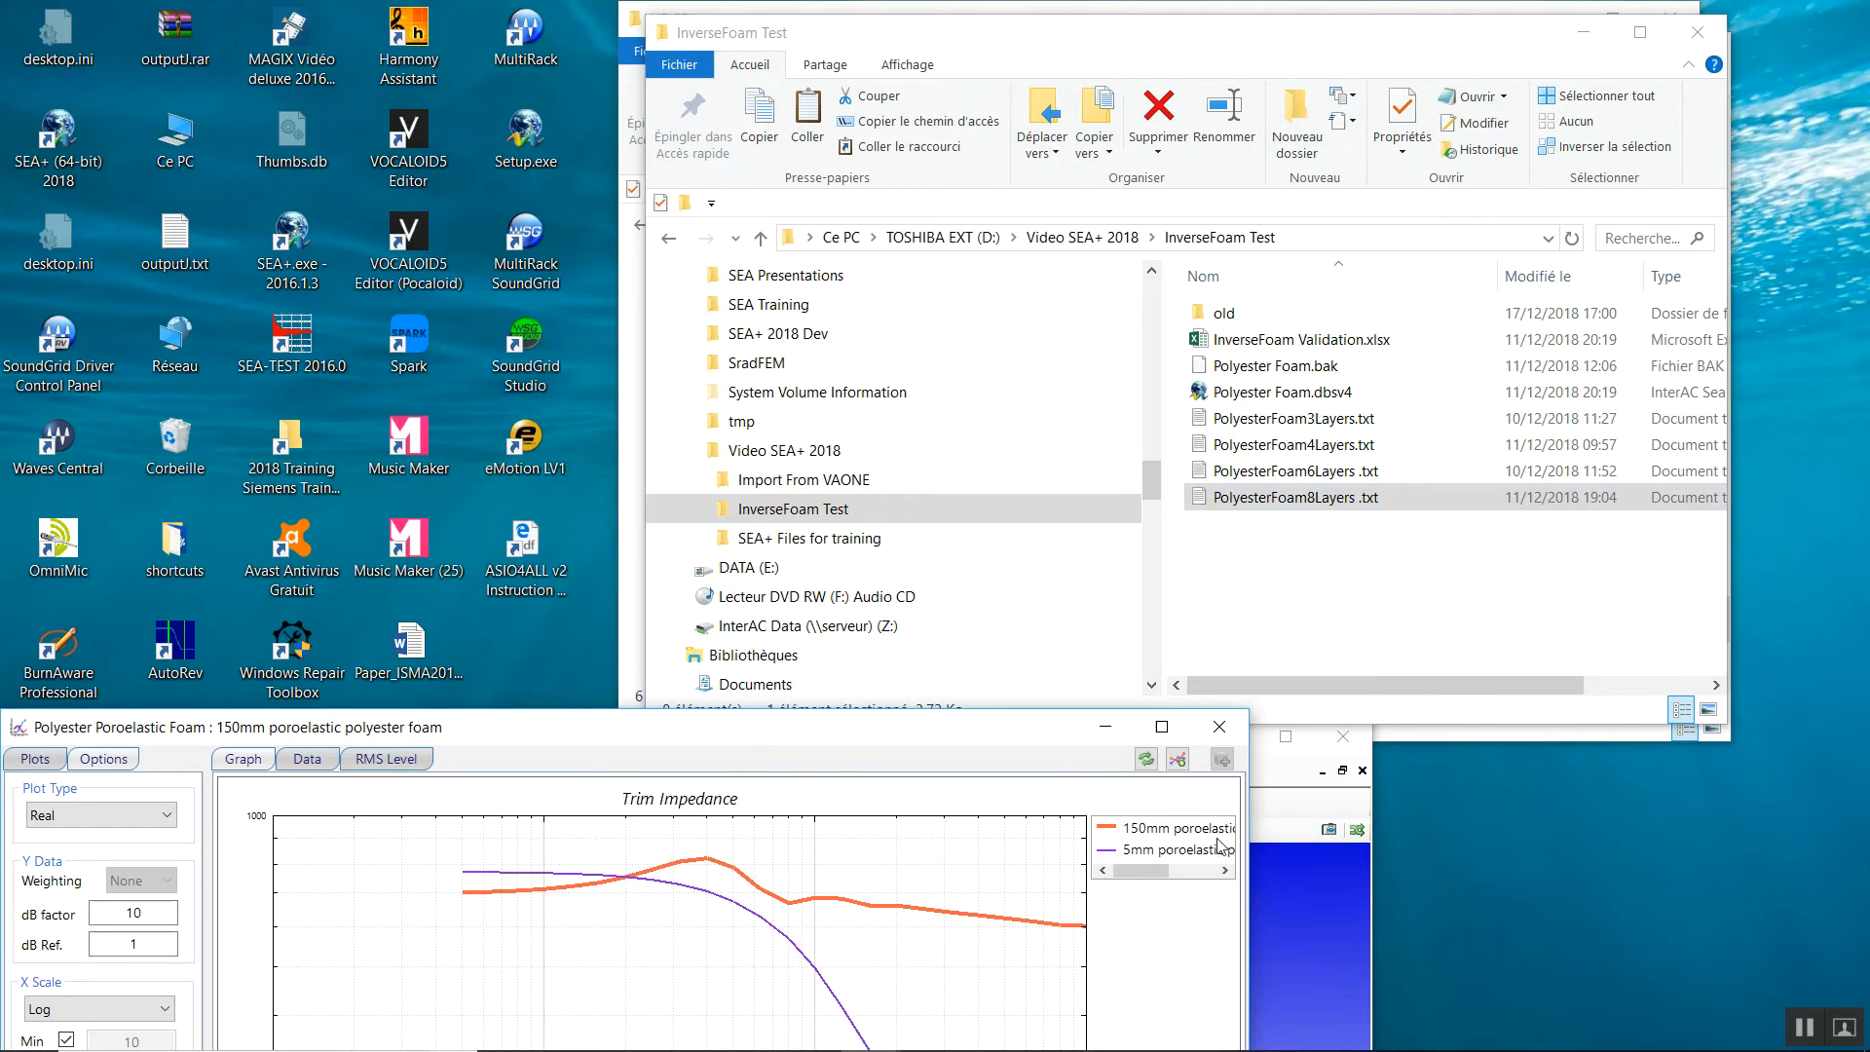
Bring the SEA+ model window to the front and switch to the Data database view.
{"action": "left_click_drag", "start_coordinate": [1073, 744], "coordinate": [740, 888]}
{"action": "left_click_drag", "start_coordinate": [745, 757], "coordinate": [981, 68]}
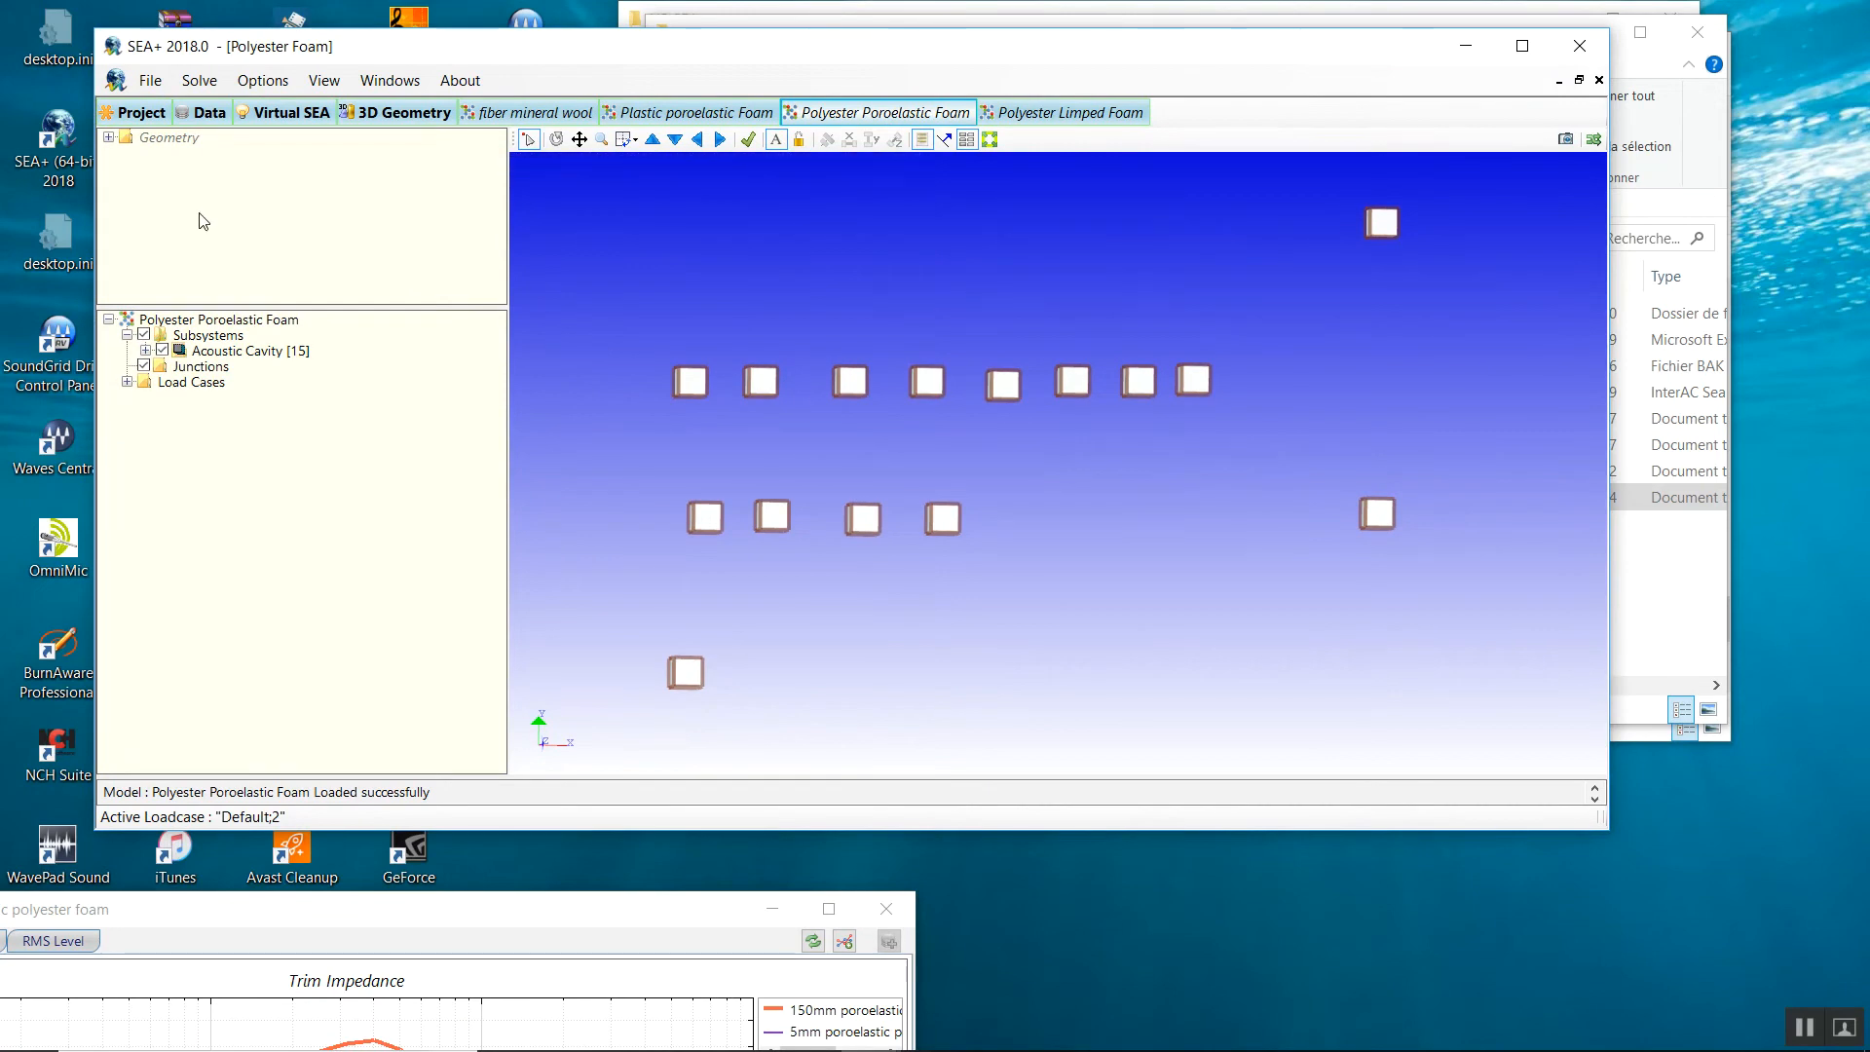
{"action": "left_click", "coordinate": [207, 112]}
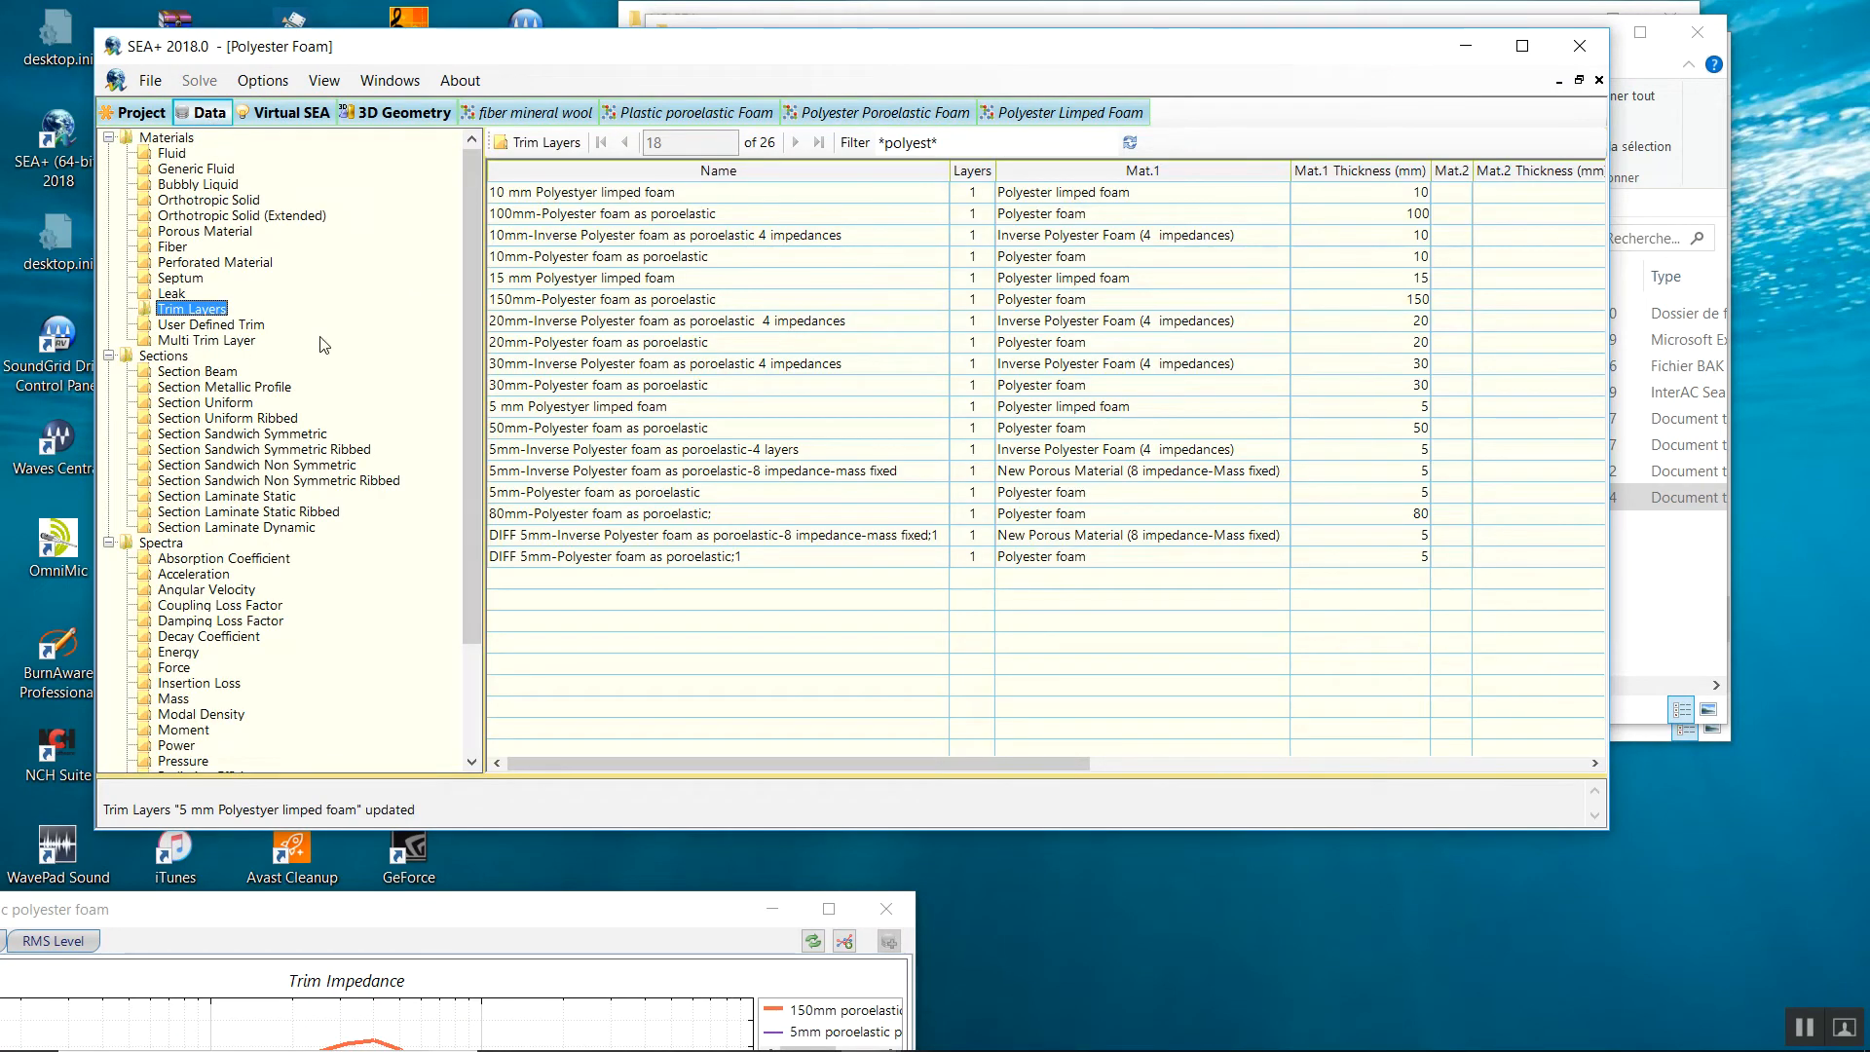
List the 16 Porous Material entries and right-click the table for new-material options.
{"action": "left_click", "coordinate": [170, 246]}
{"action": "left_click", "coordinate": [182, 223]}
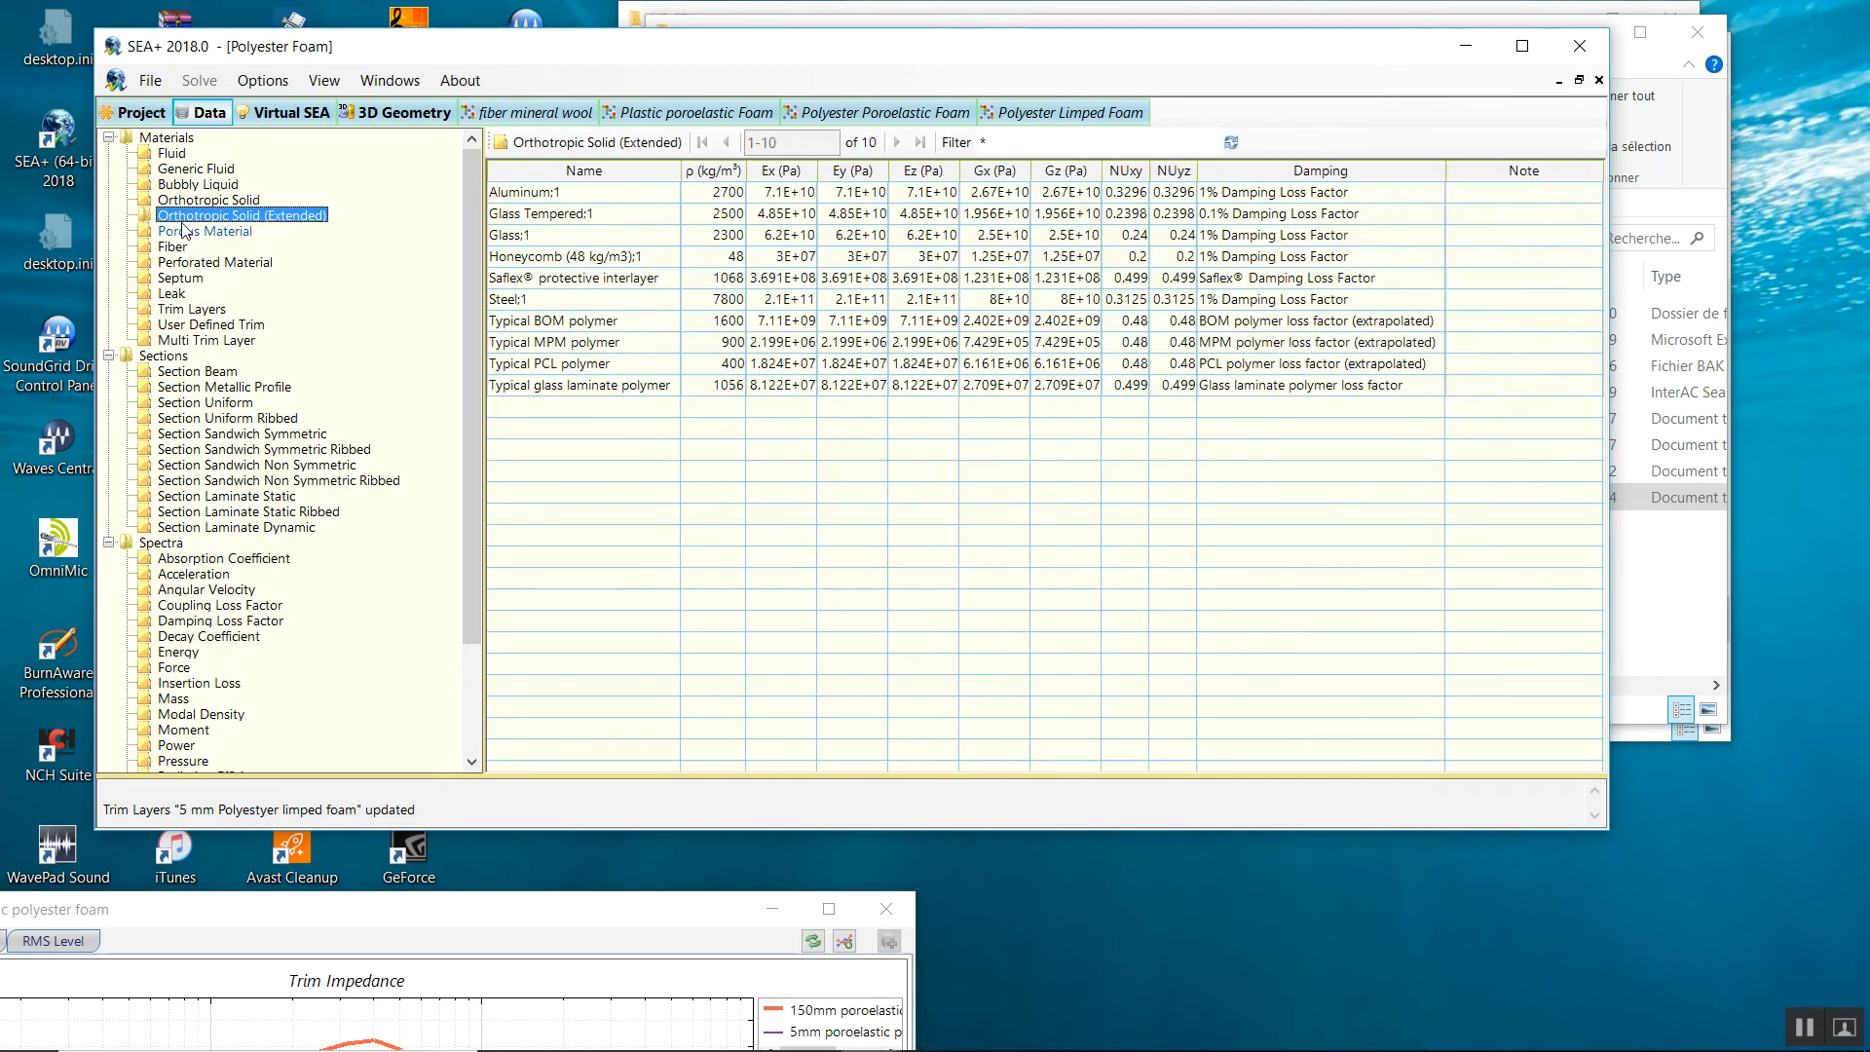
{"action": "left_click", "coordinate": [185, 231]}
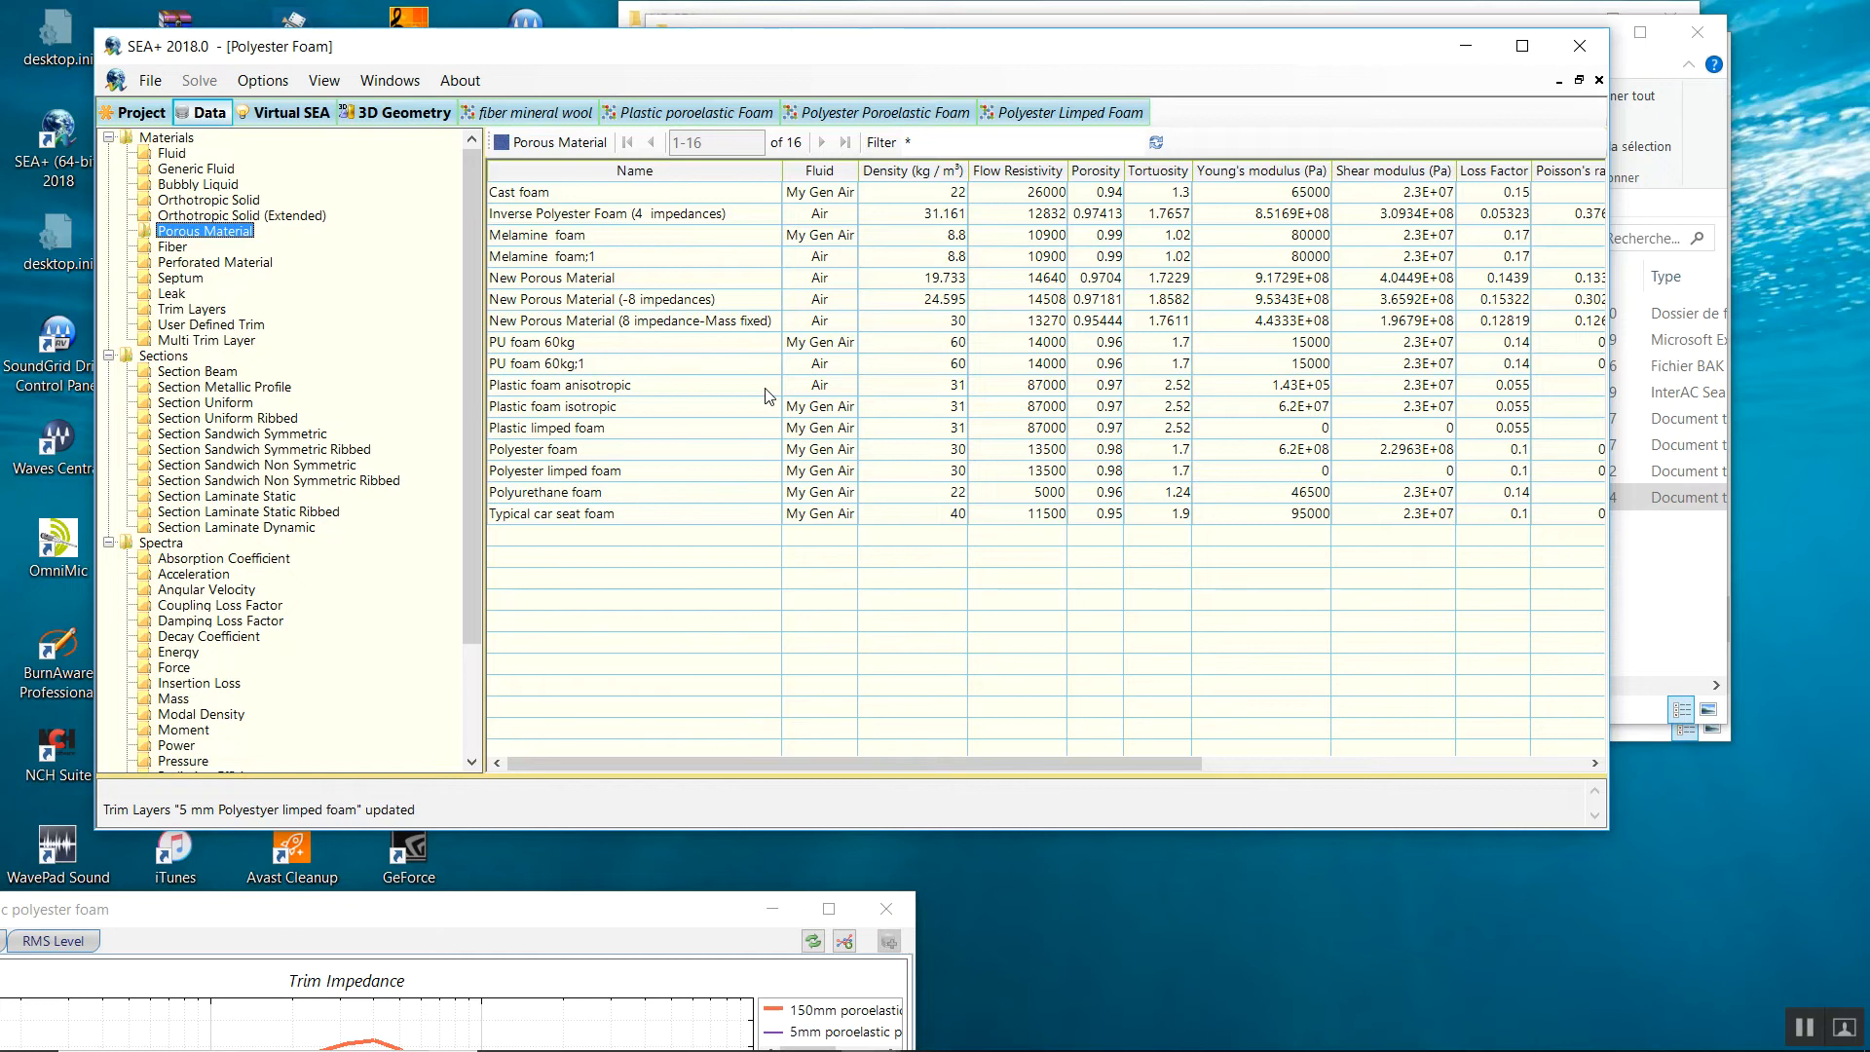
{"action": "right_click", "coordinate": [568, 539]}
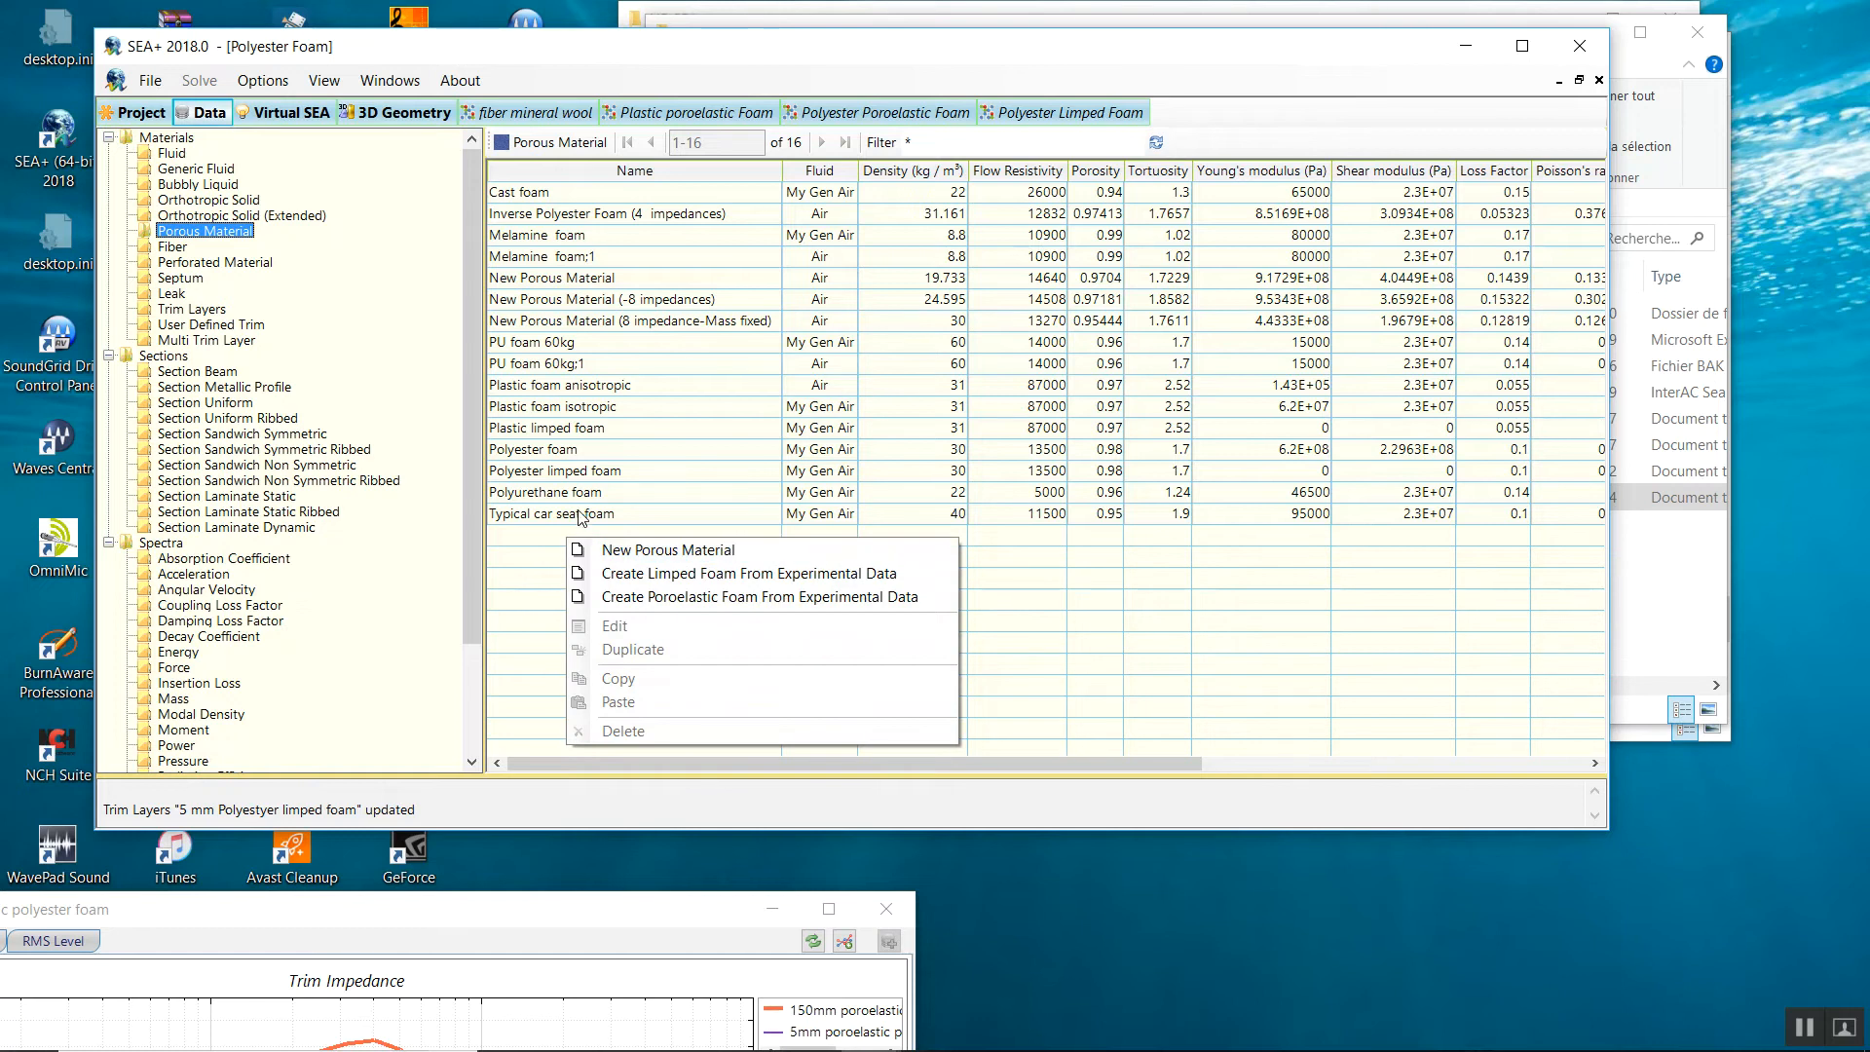
Choose Create Poroelastic Foam From Experimental Data and browse for the impedance measurement file.
{"action": "left_click", "coordinate": [614, 602]}
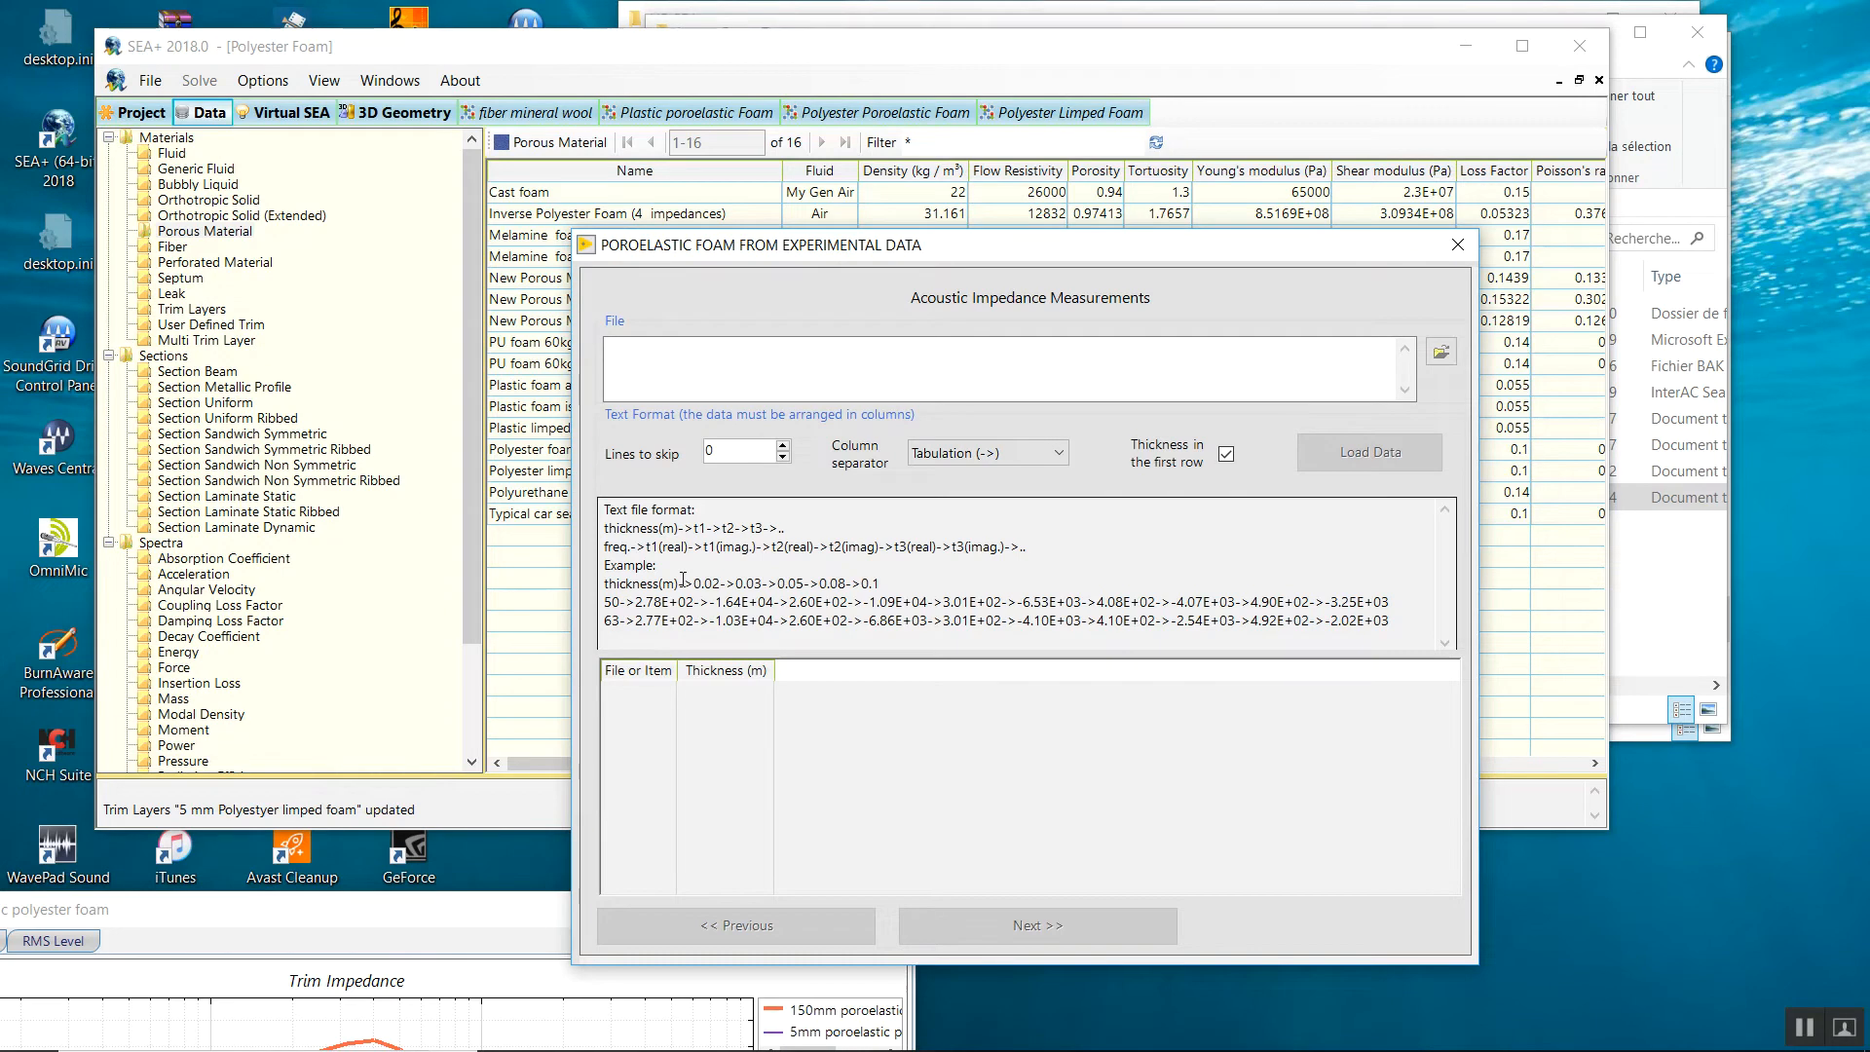
{"action": "mouse_move", "coordinate": [961, 1003]}
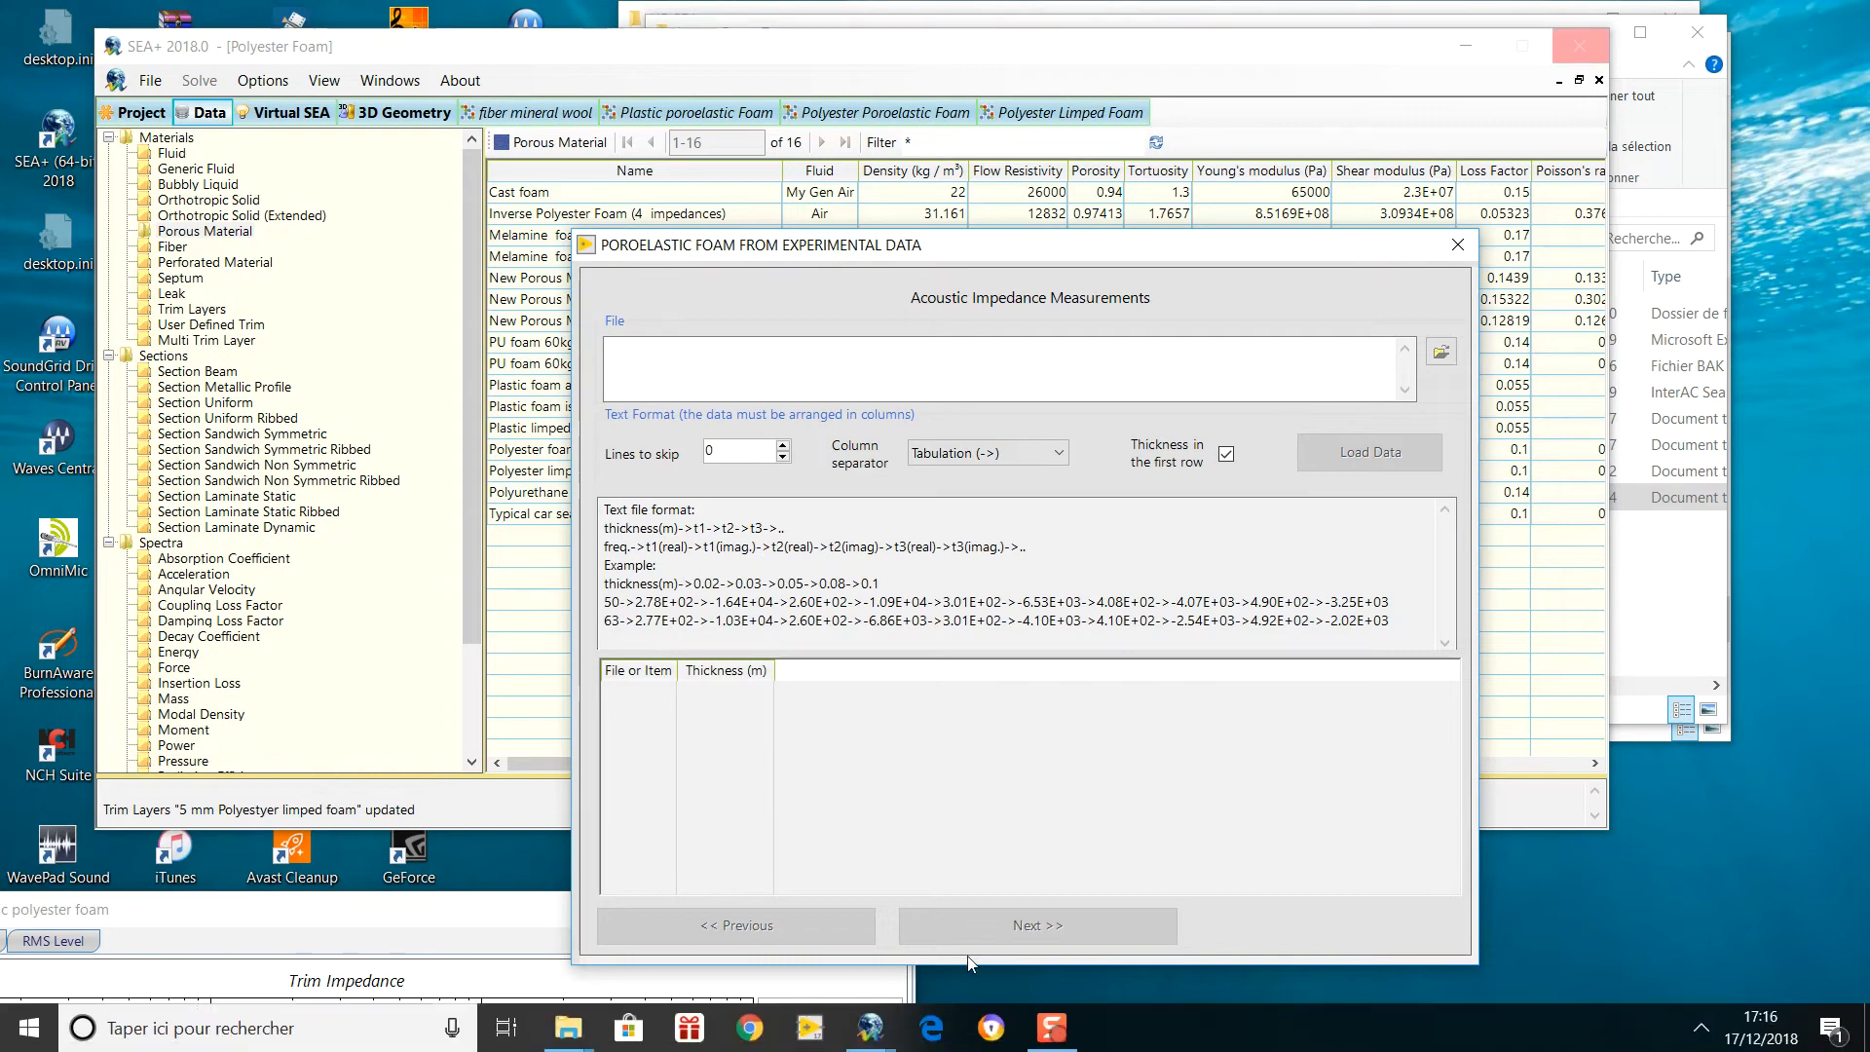
{"action": "left_click", "coordinate": [1691, 1040]}
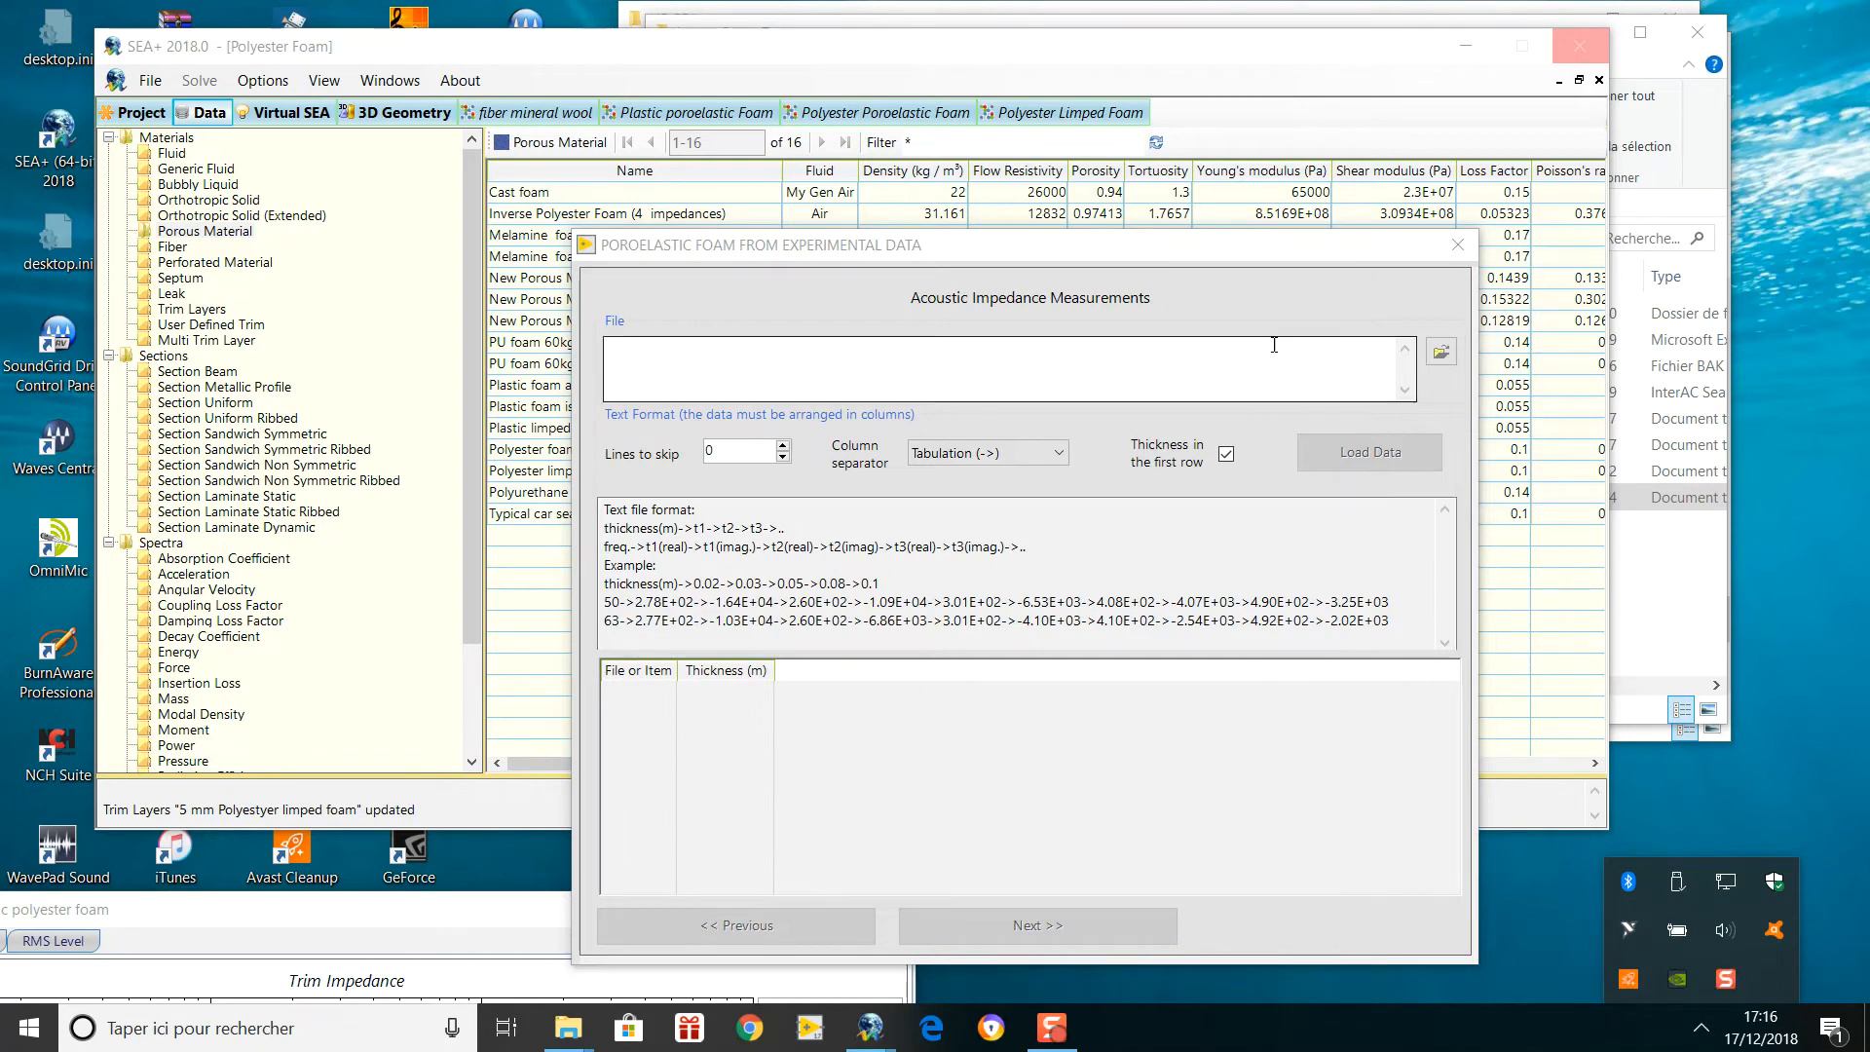
{"action": "left_click", "coordinate": [1442, 353]}
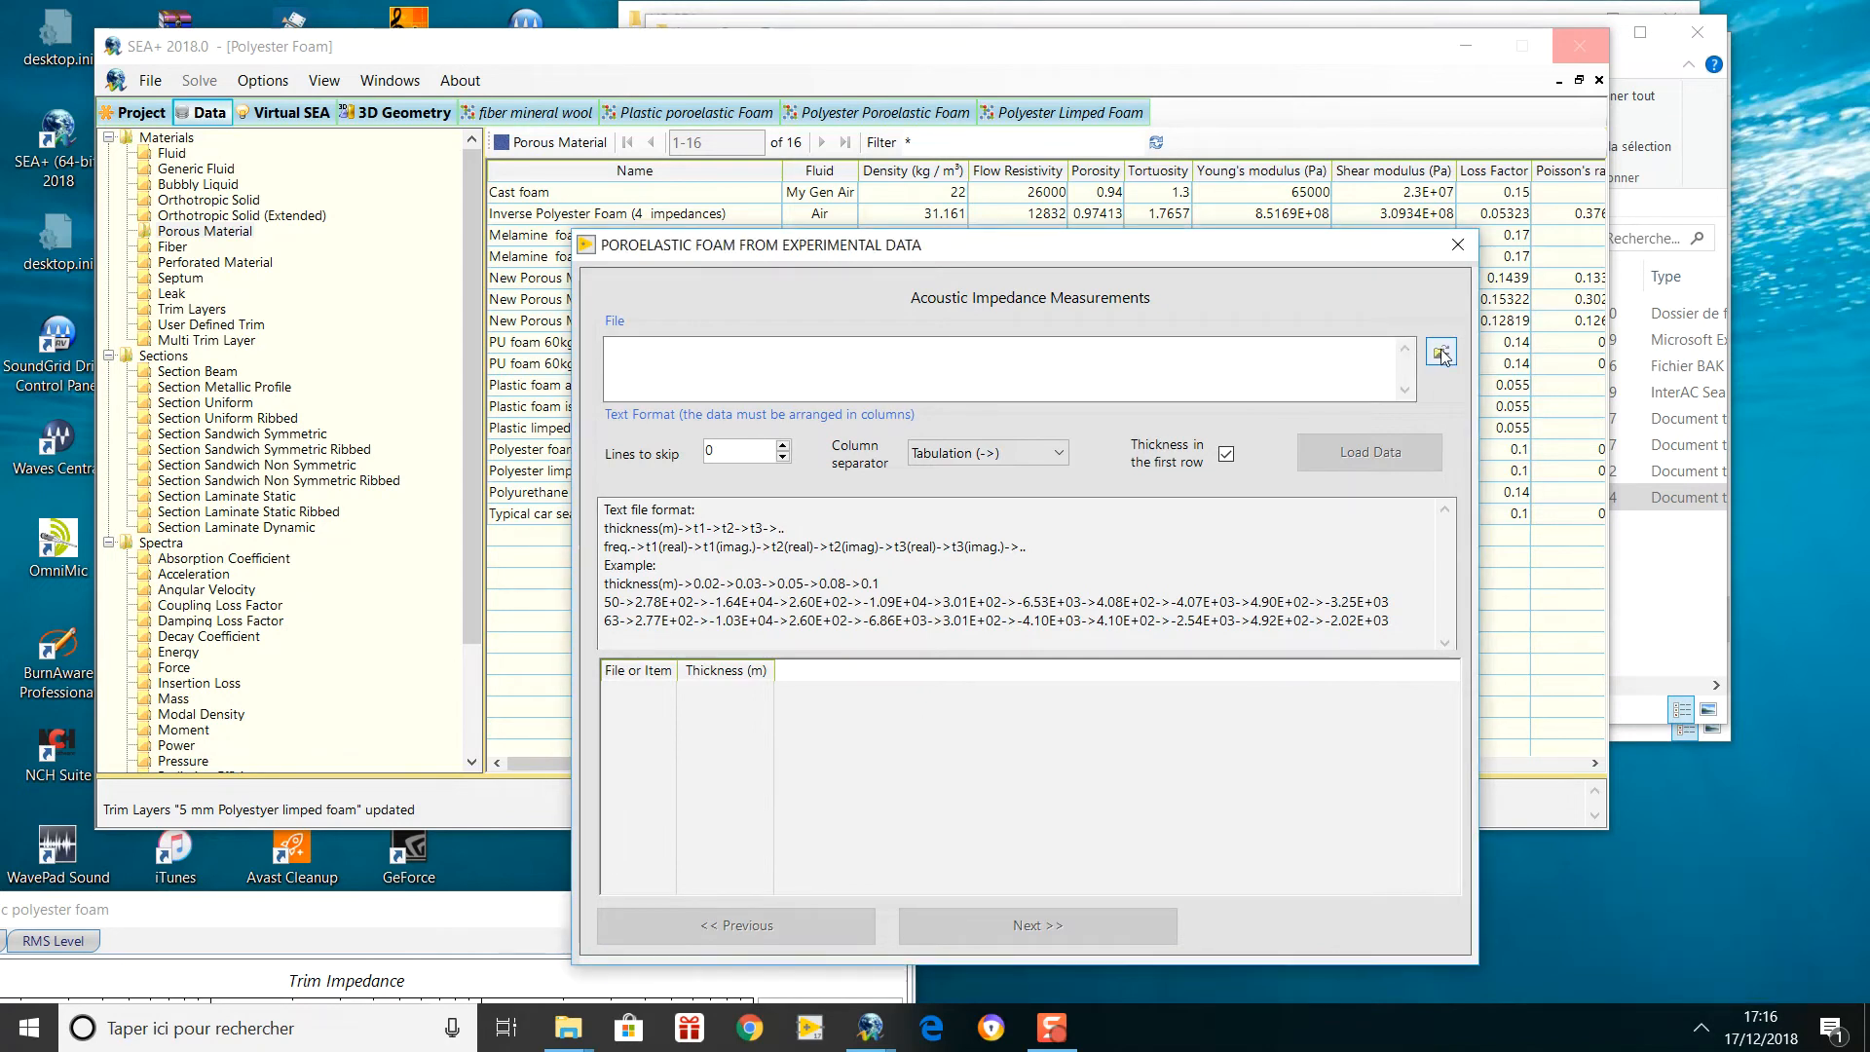
{"action": "left_click", "coordinate": [1441, 353]}
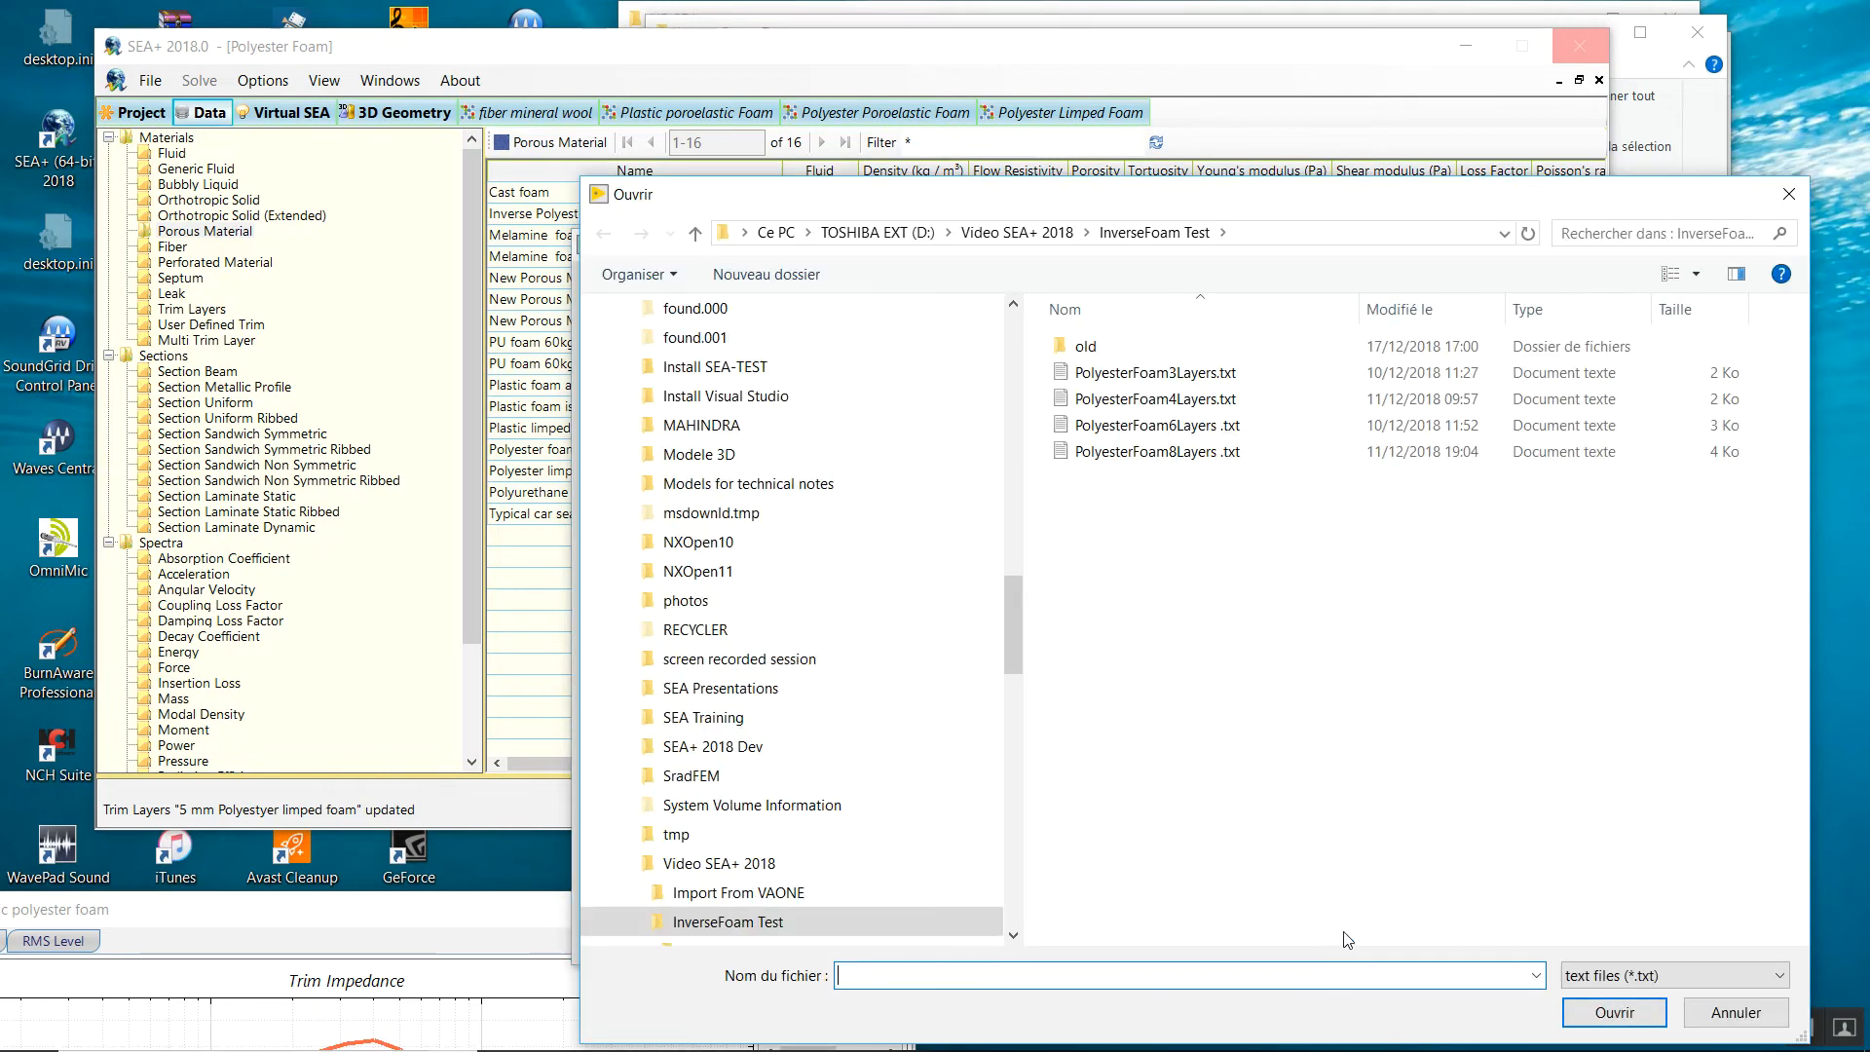
Open PolyesterFoam8Layers .txt and load its eight thicknesses, 0.005 to 0.15 m, into the wizard.
{"action": "left_click", "coordinate": [1089, 452]}
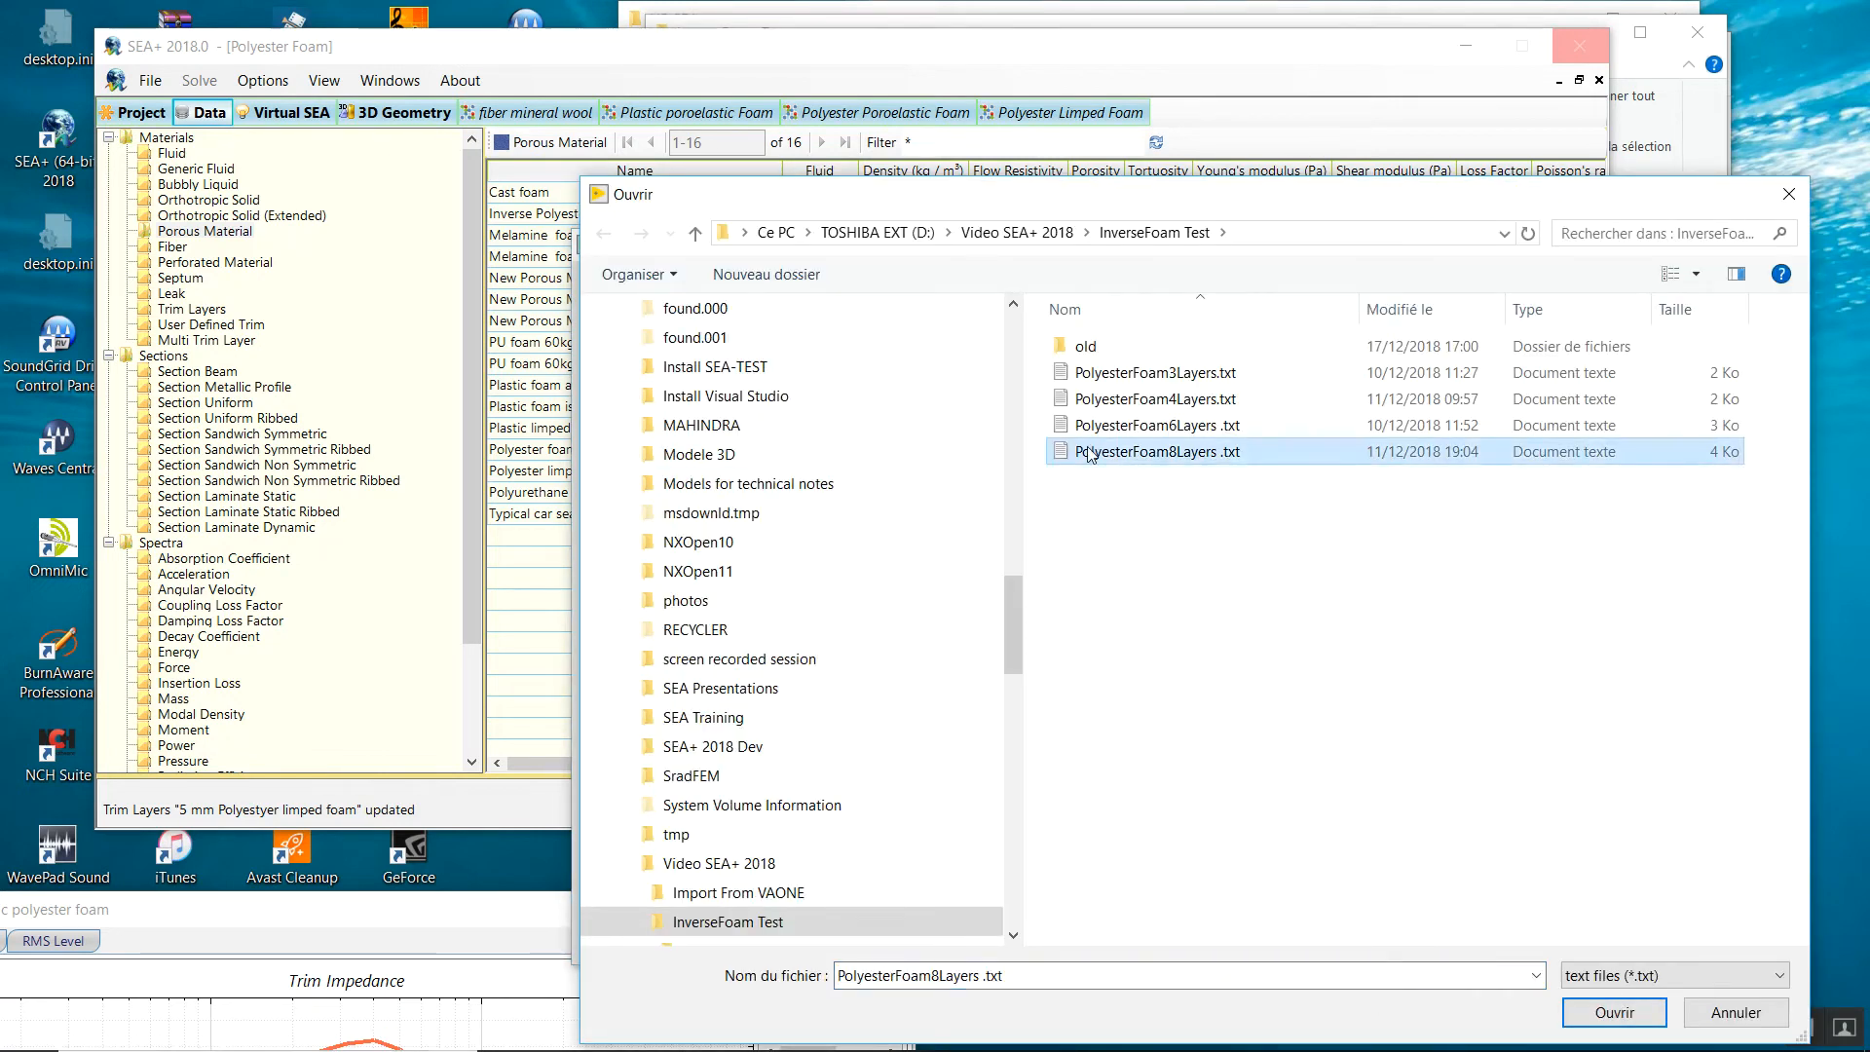
{"action": "left_click", "coordinate": [1088, 450]}
{"action": "double_click", "coordinate": [1088, 449]}
{"action": "double_click", "coordinate": [1055, 454]}
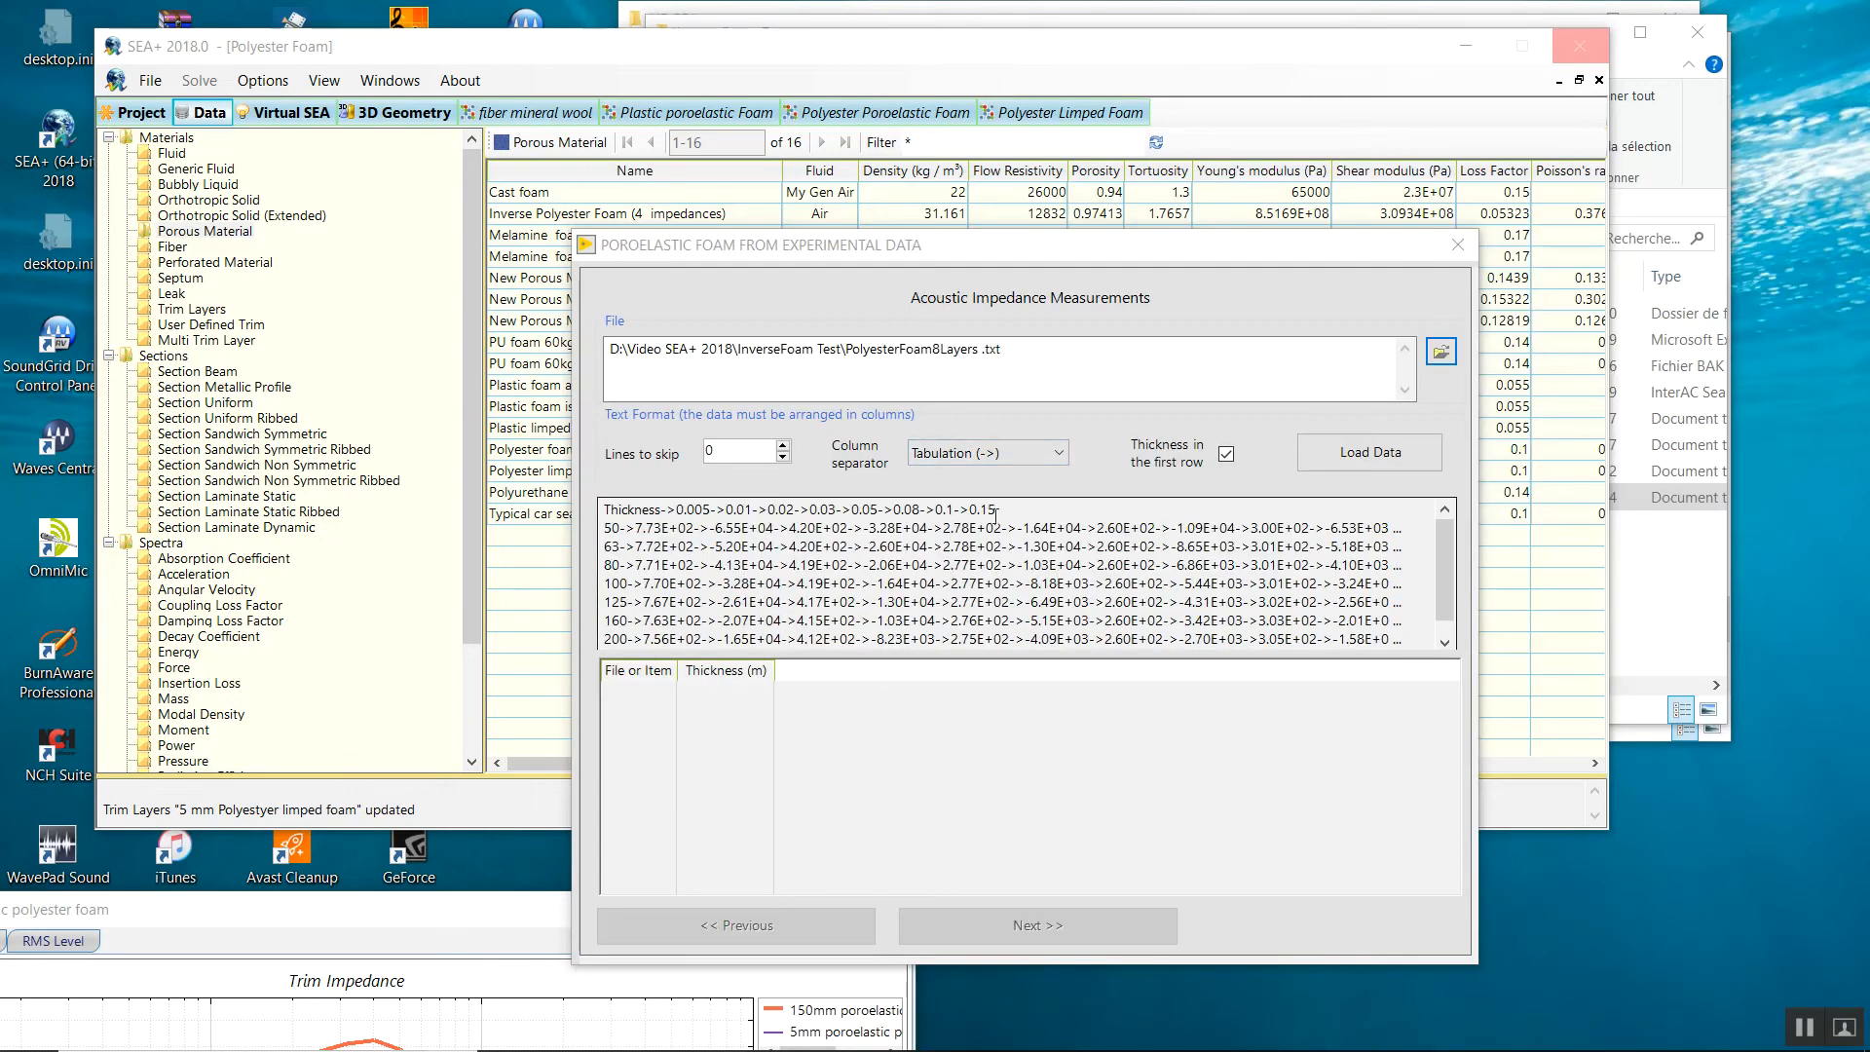
{"action": "left_click", "coordinate": [1342, 452]}
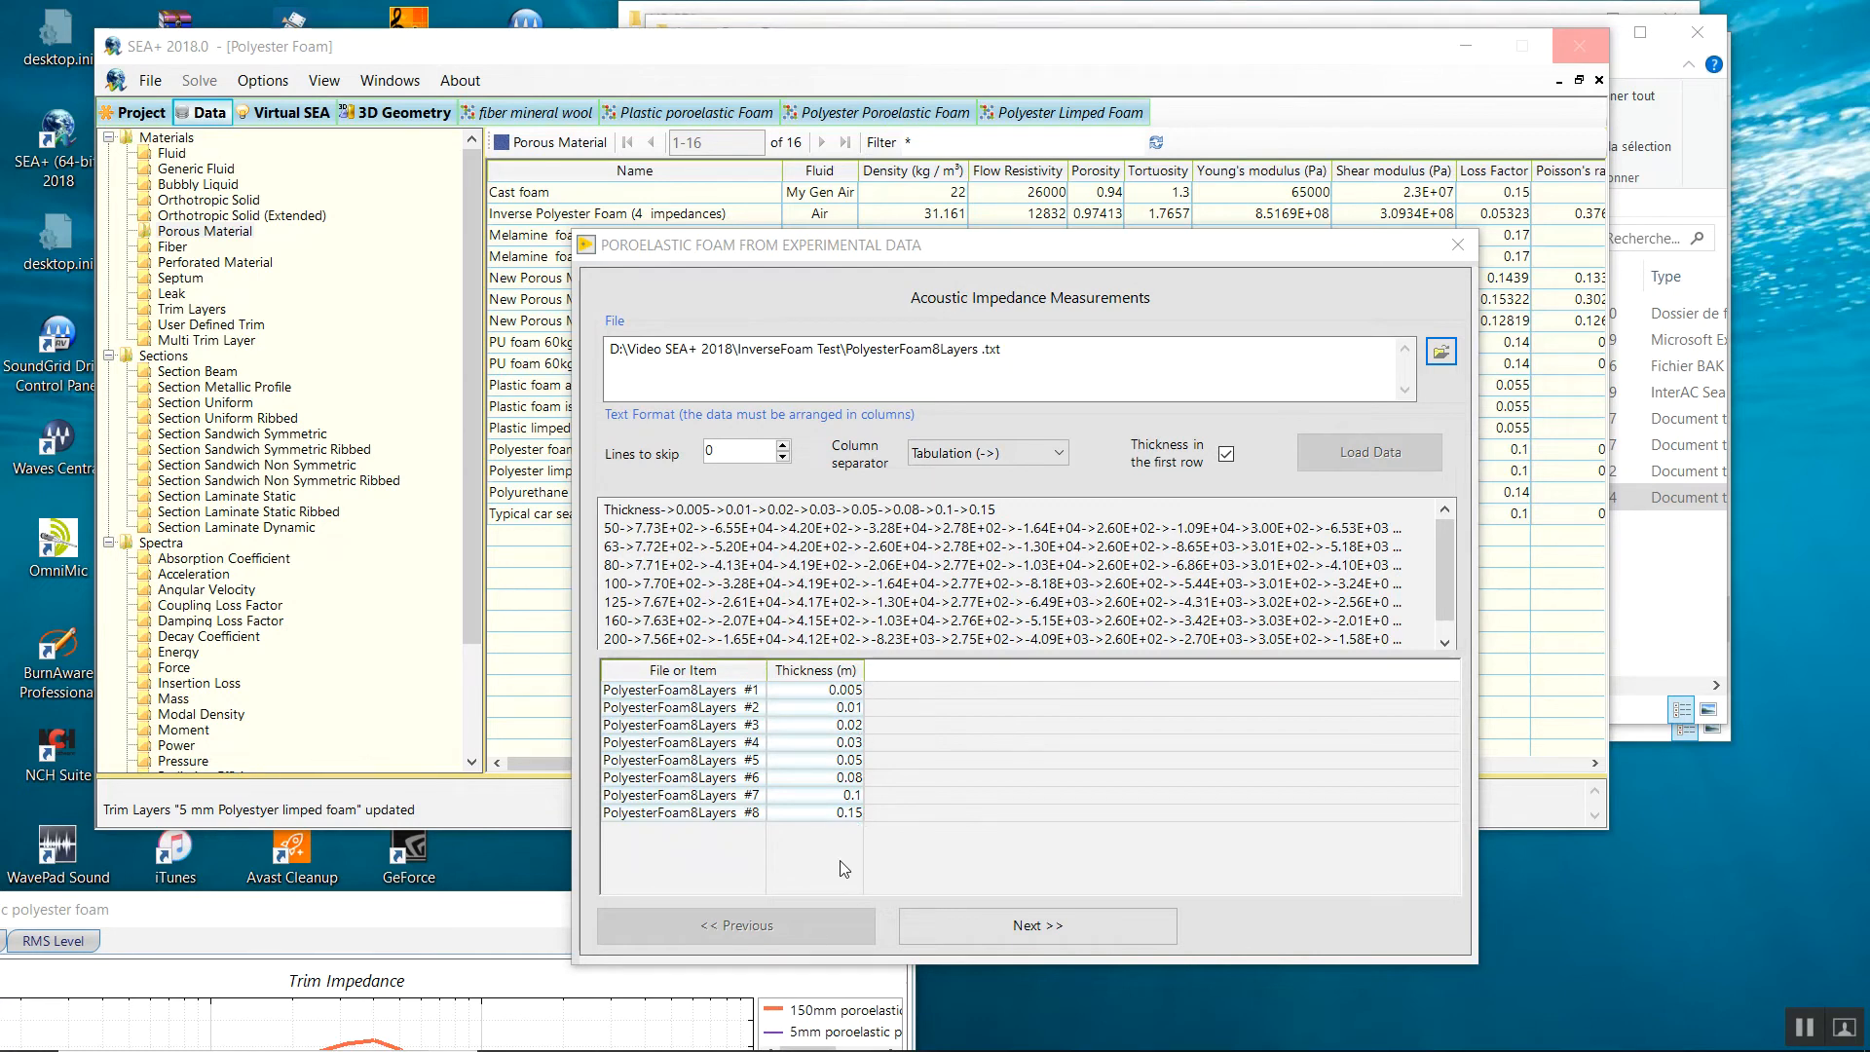
Advance to the foam optimization page and inspect the density Min/Max bounds.
{"action": "left_click", "coordinate": [980, 927]}
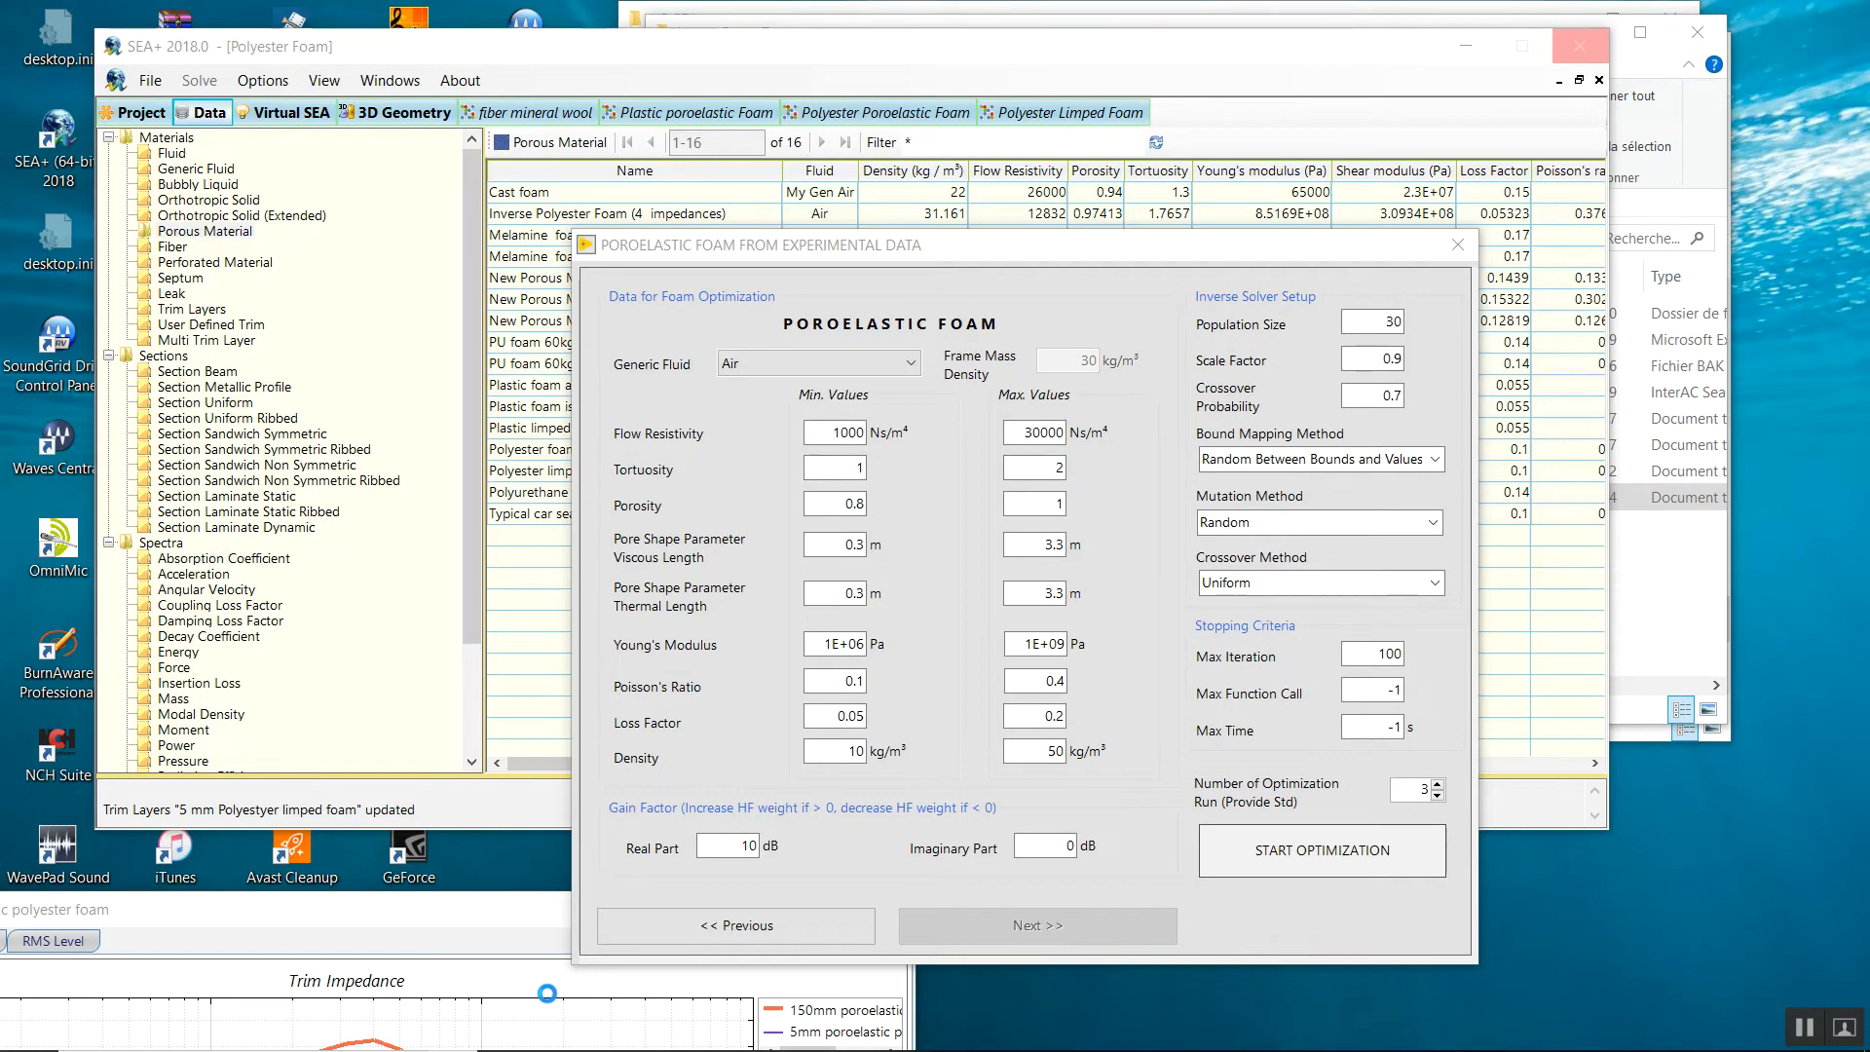
{"action": "double_click", "coordinate": [842, 750]}
{"action": "double_click", "coordinate": [1062, 756]}
{"action": "left_click_drag", "start_coordinate": [823, 754], "coordinate": [882, 765]}
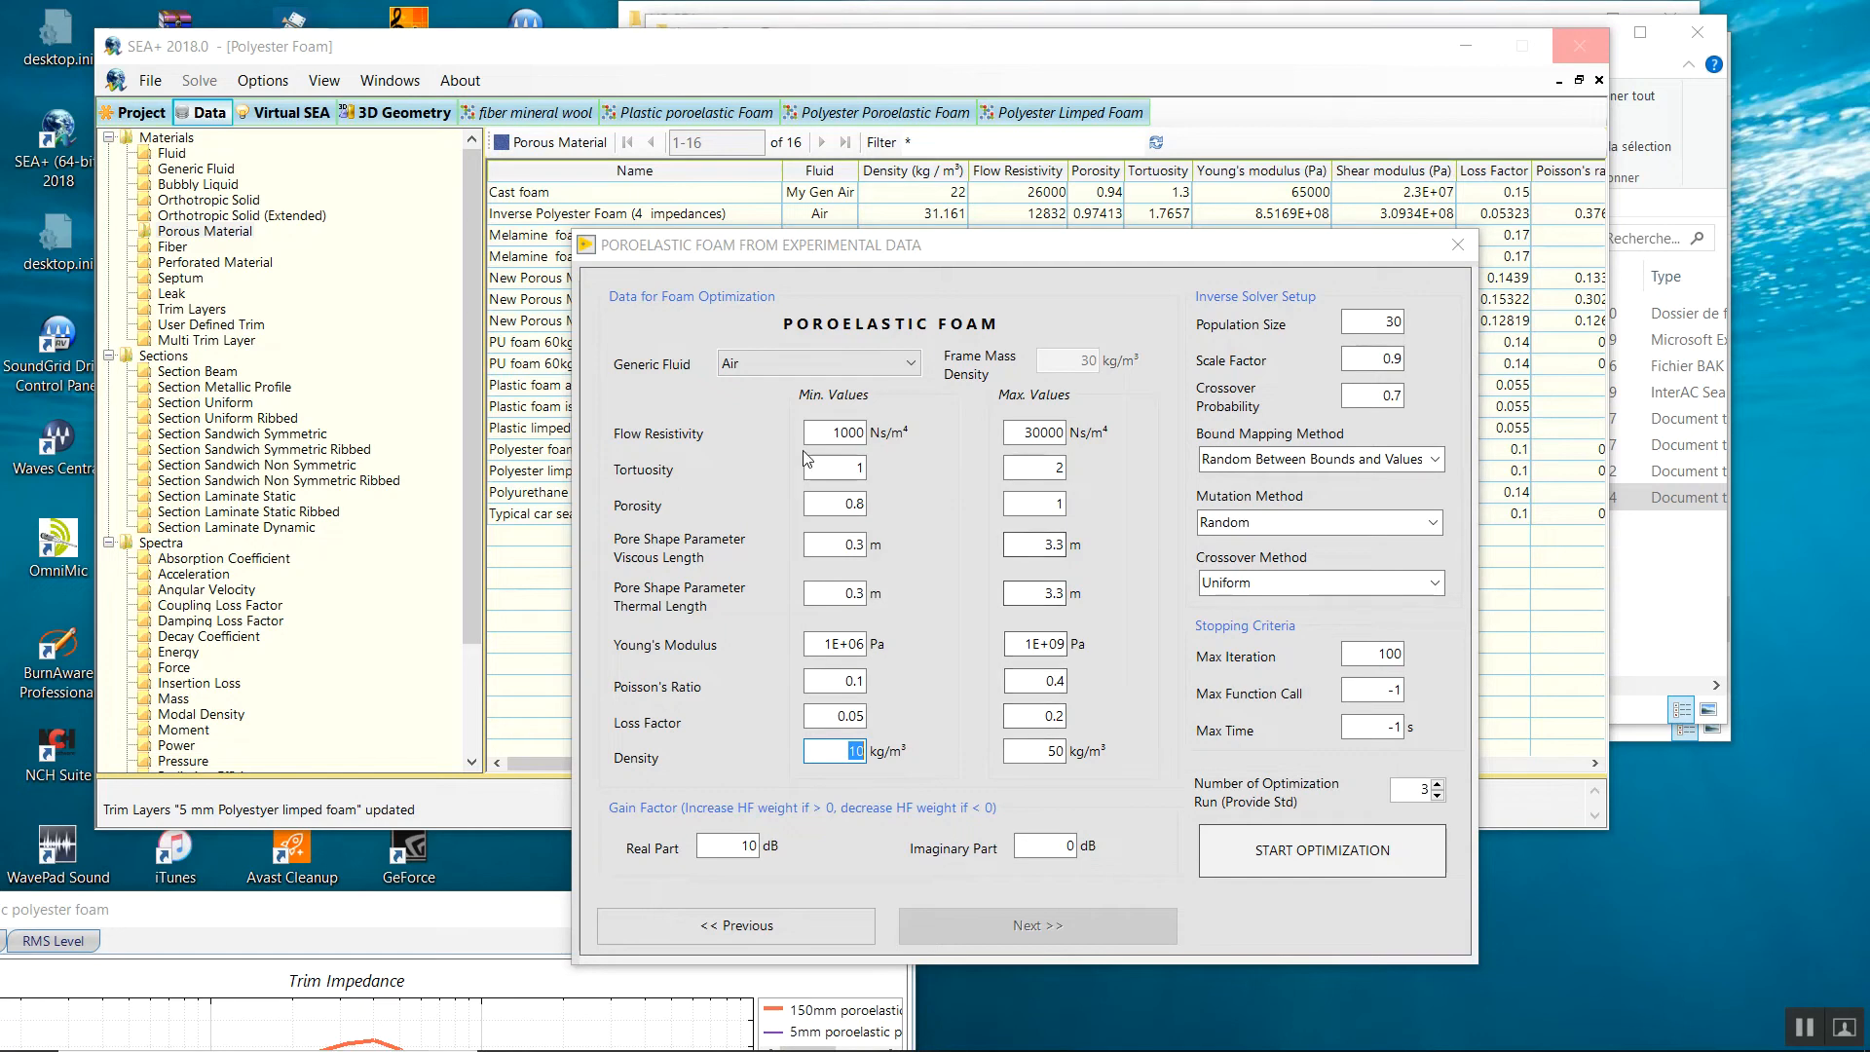
Review the bounds for flow resistivity (1000–30000 Ns/m⁴), porosity, lengths, Young's modulus and loss factor.
{"action": "left_click_drag", "start_coordinate": [831, 434], "coordinate": [866, 443]}
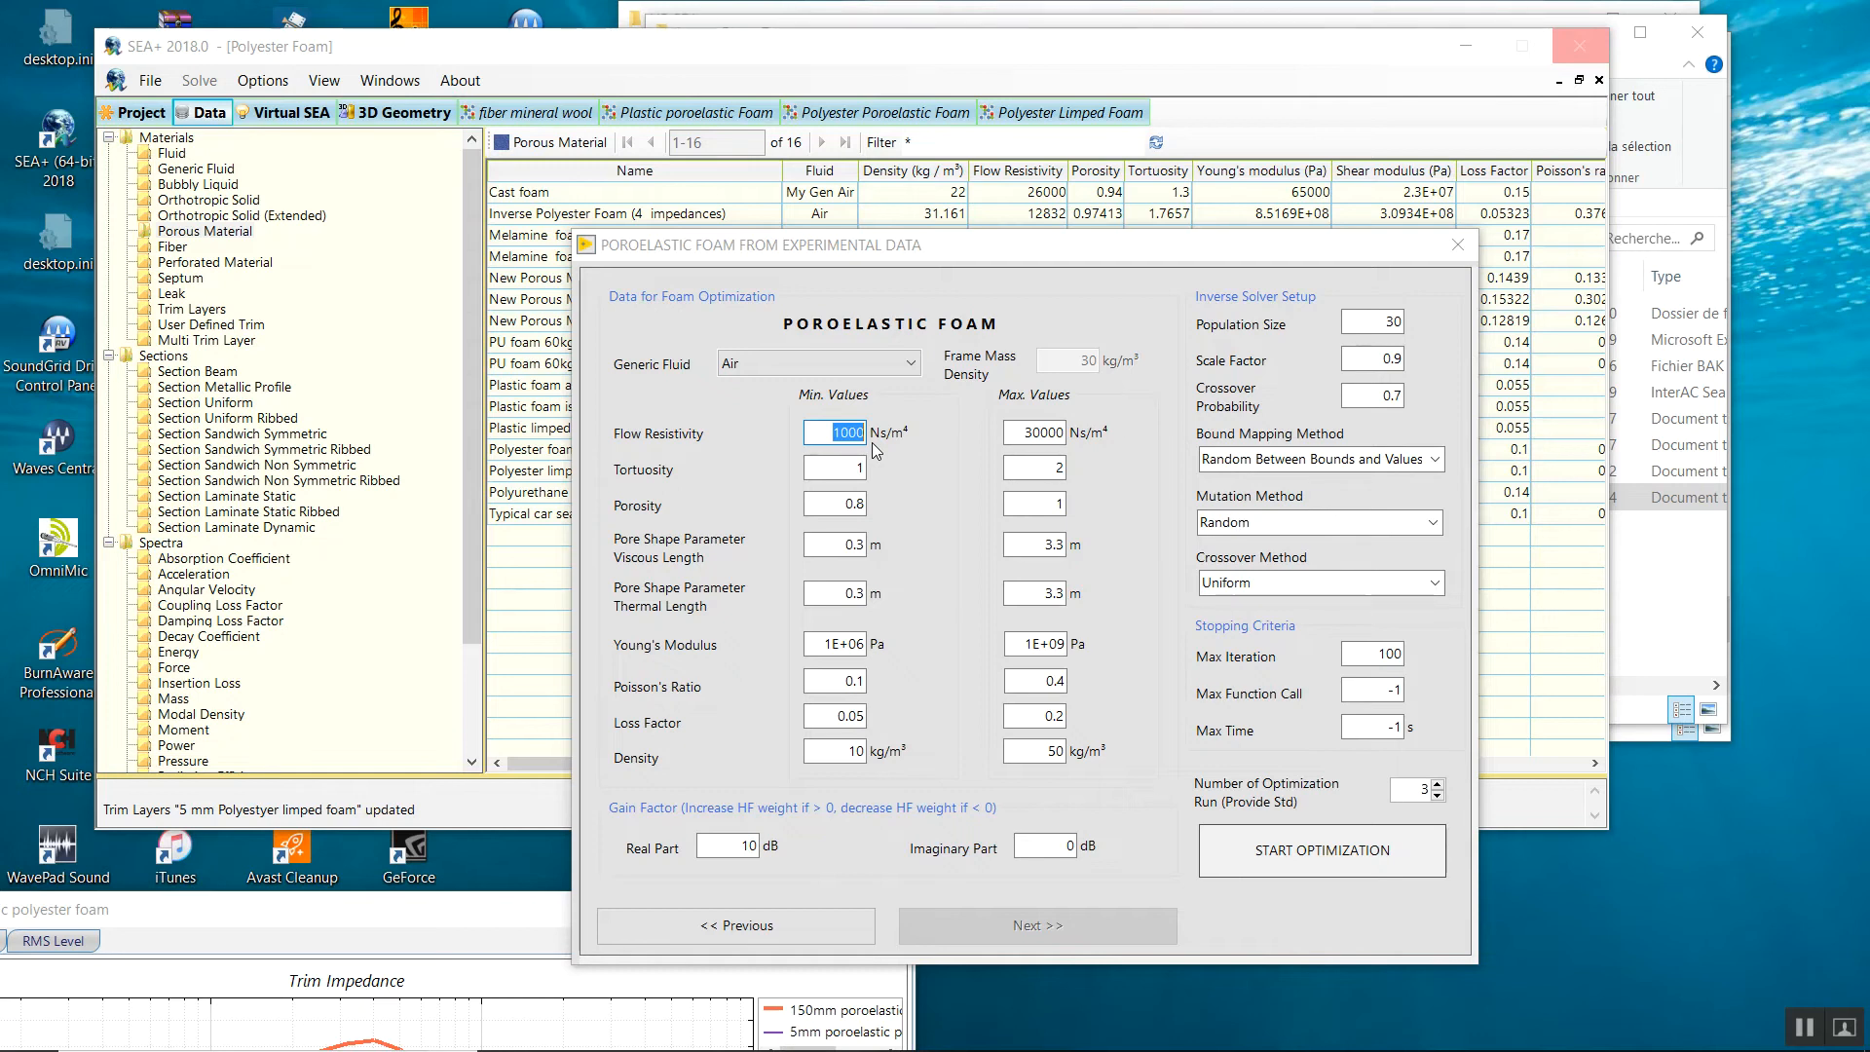
{"action": "left_click", "coordinate": [867, 509]}
{"action": "left_click", "coordinate": [832, 541]}
{"action": "left_click", "coordinate": [815, 597]}
{"action": "left_click", "coordinate": [836, 644]}
{"action": "left_click", "coordinate": [817, 714]}
{"action": "double_click", "coordinate": [748, 845]}
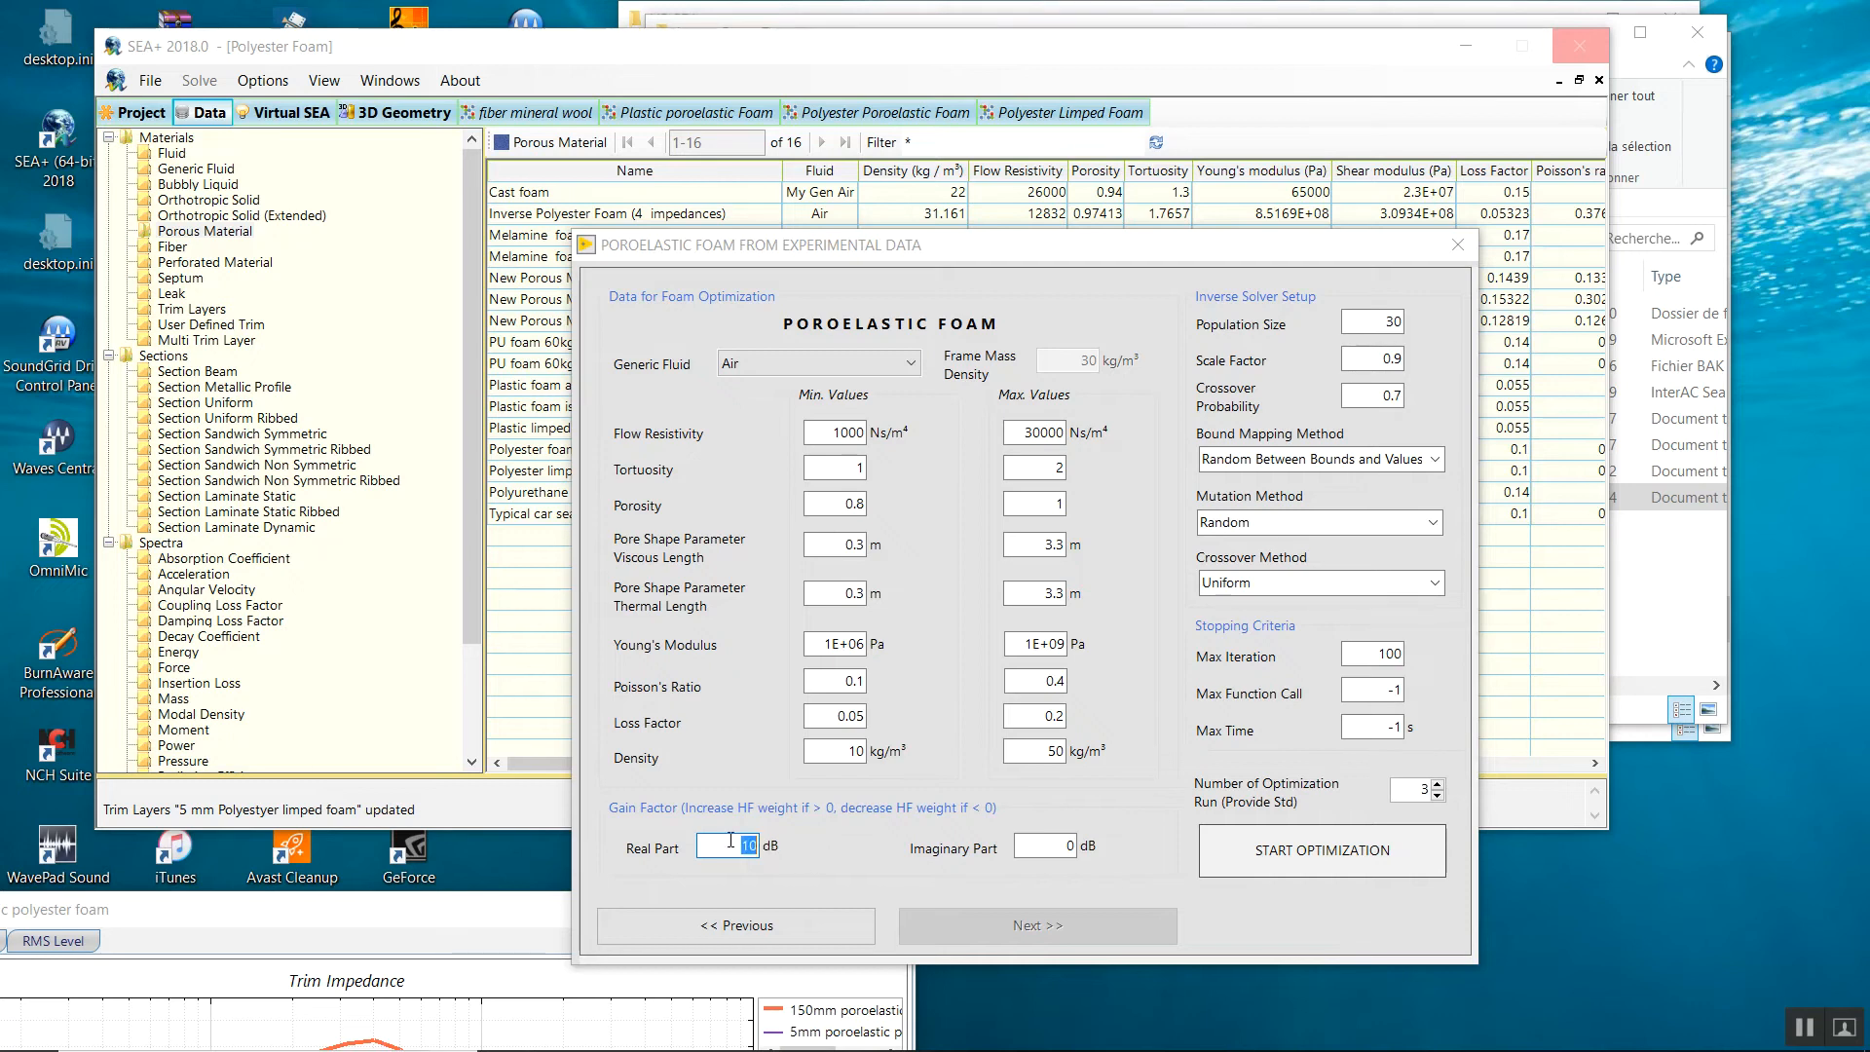
Set the Gain Factor Real Part to 0 dB.
{"action": "left_click", "coordinate": [1036, 844]}
{"action": "double_click", "coordinate": [707, 845]}
{"action": "left_click", "coordinate": [707, 846]}
{"action": "left_click_drag", "start_coordinate": [707, 845], "coordinate": [898, 811]}
{"action": "type", "text": "0"}
Change the inverse solver Population Size from 30 to 100.
{"action": "left_click", "coordinate": [1367, 324]}
{"action": "double_click", "coordinate": [1367, 323]}
{"action": "type", "text": "100"}
{"action": "left_click_drag", "start_coordinate": [1376, 329], "coordinate": [1400, 331]}
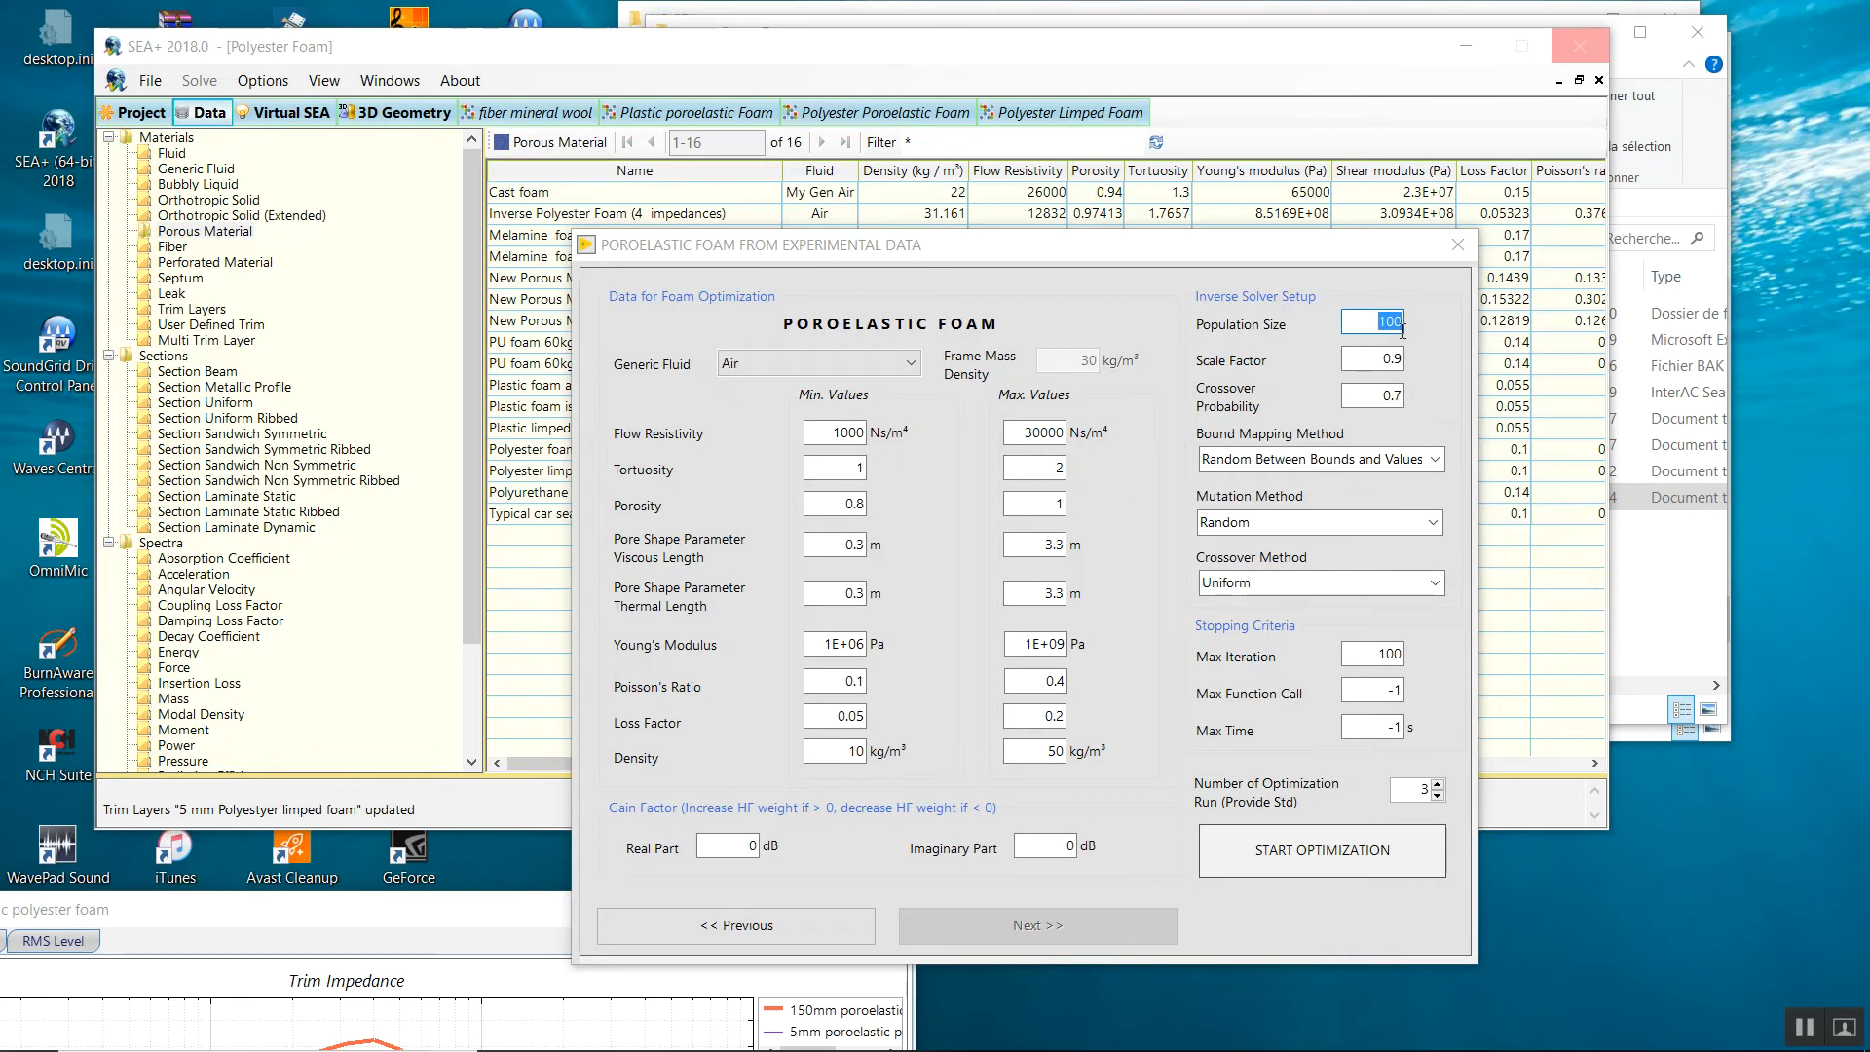
{"action": "left_click_drag", "start_coordinate": [1376, 654], "coordinate": [1452, 666]}
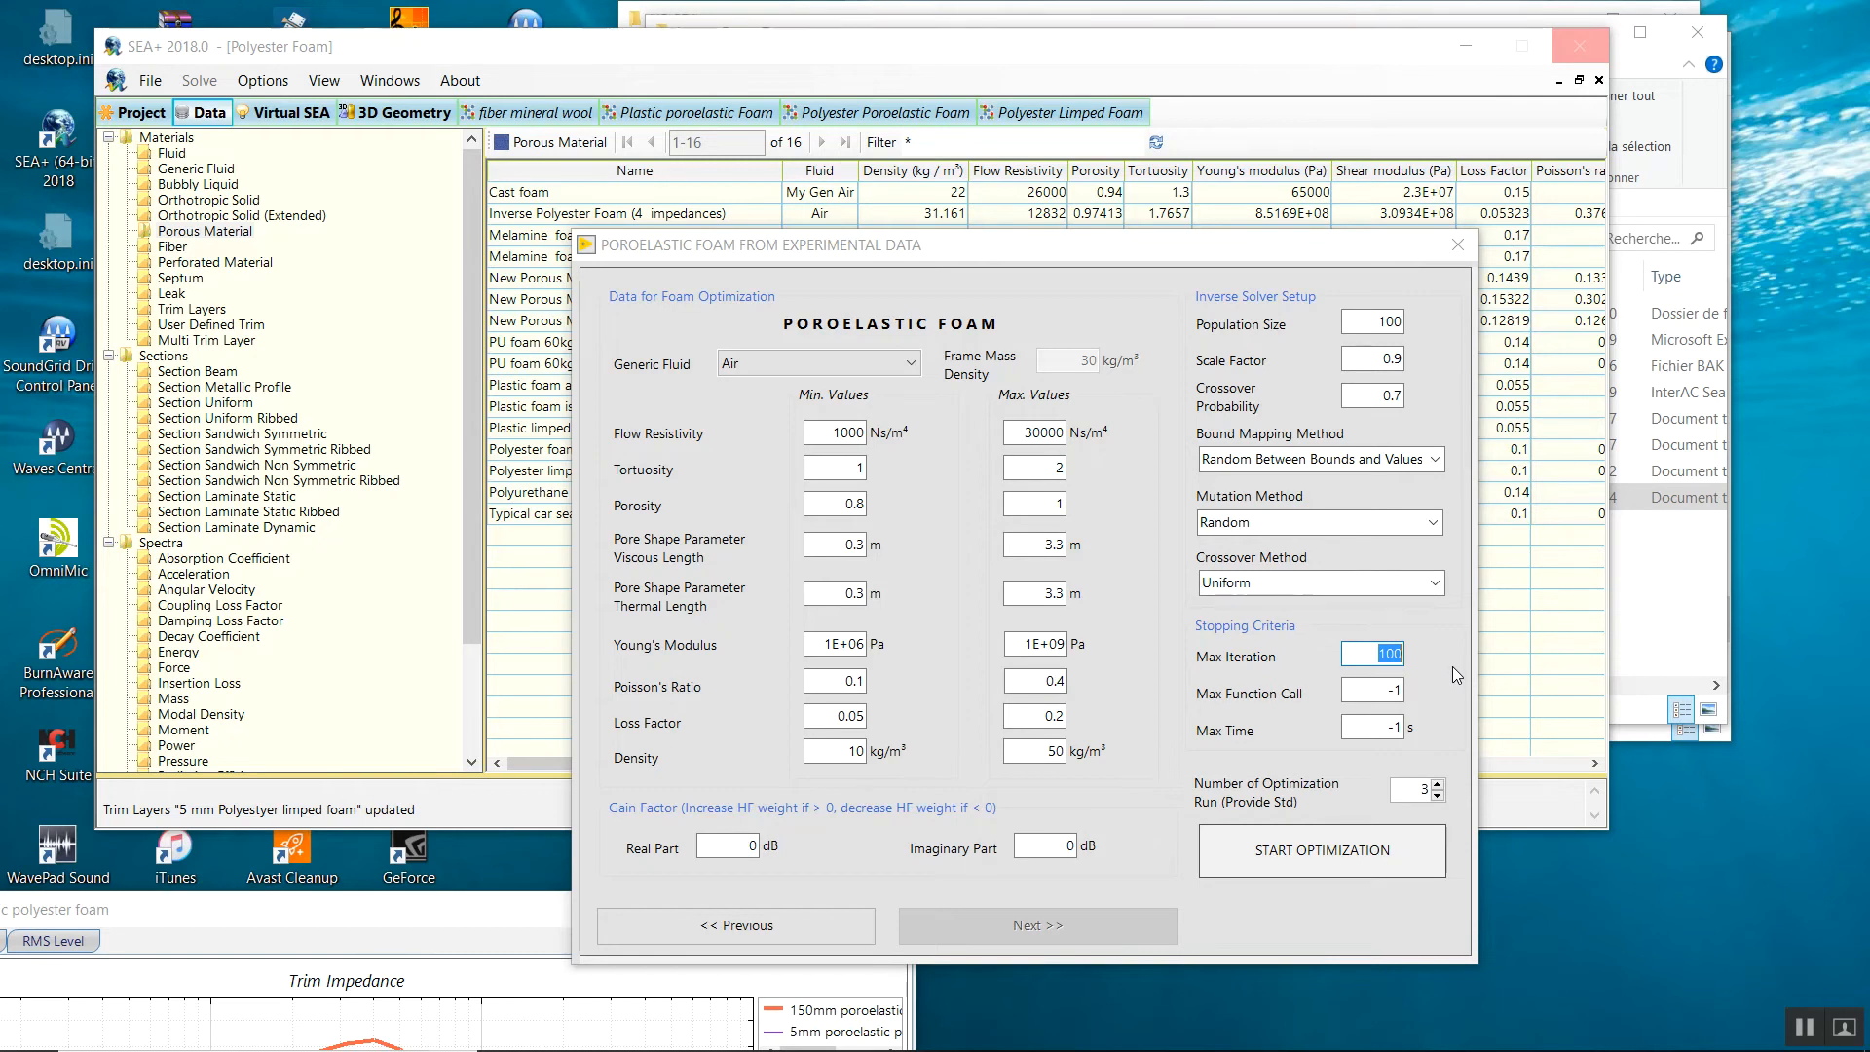
Set the mutation method to Best and keep Uniform crossover.
{"action": "left_click", "coordinate": [1314, 523]}
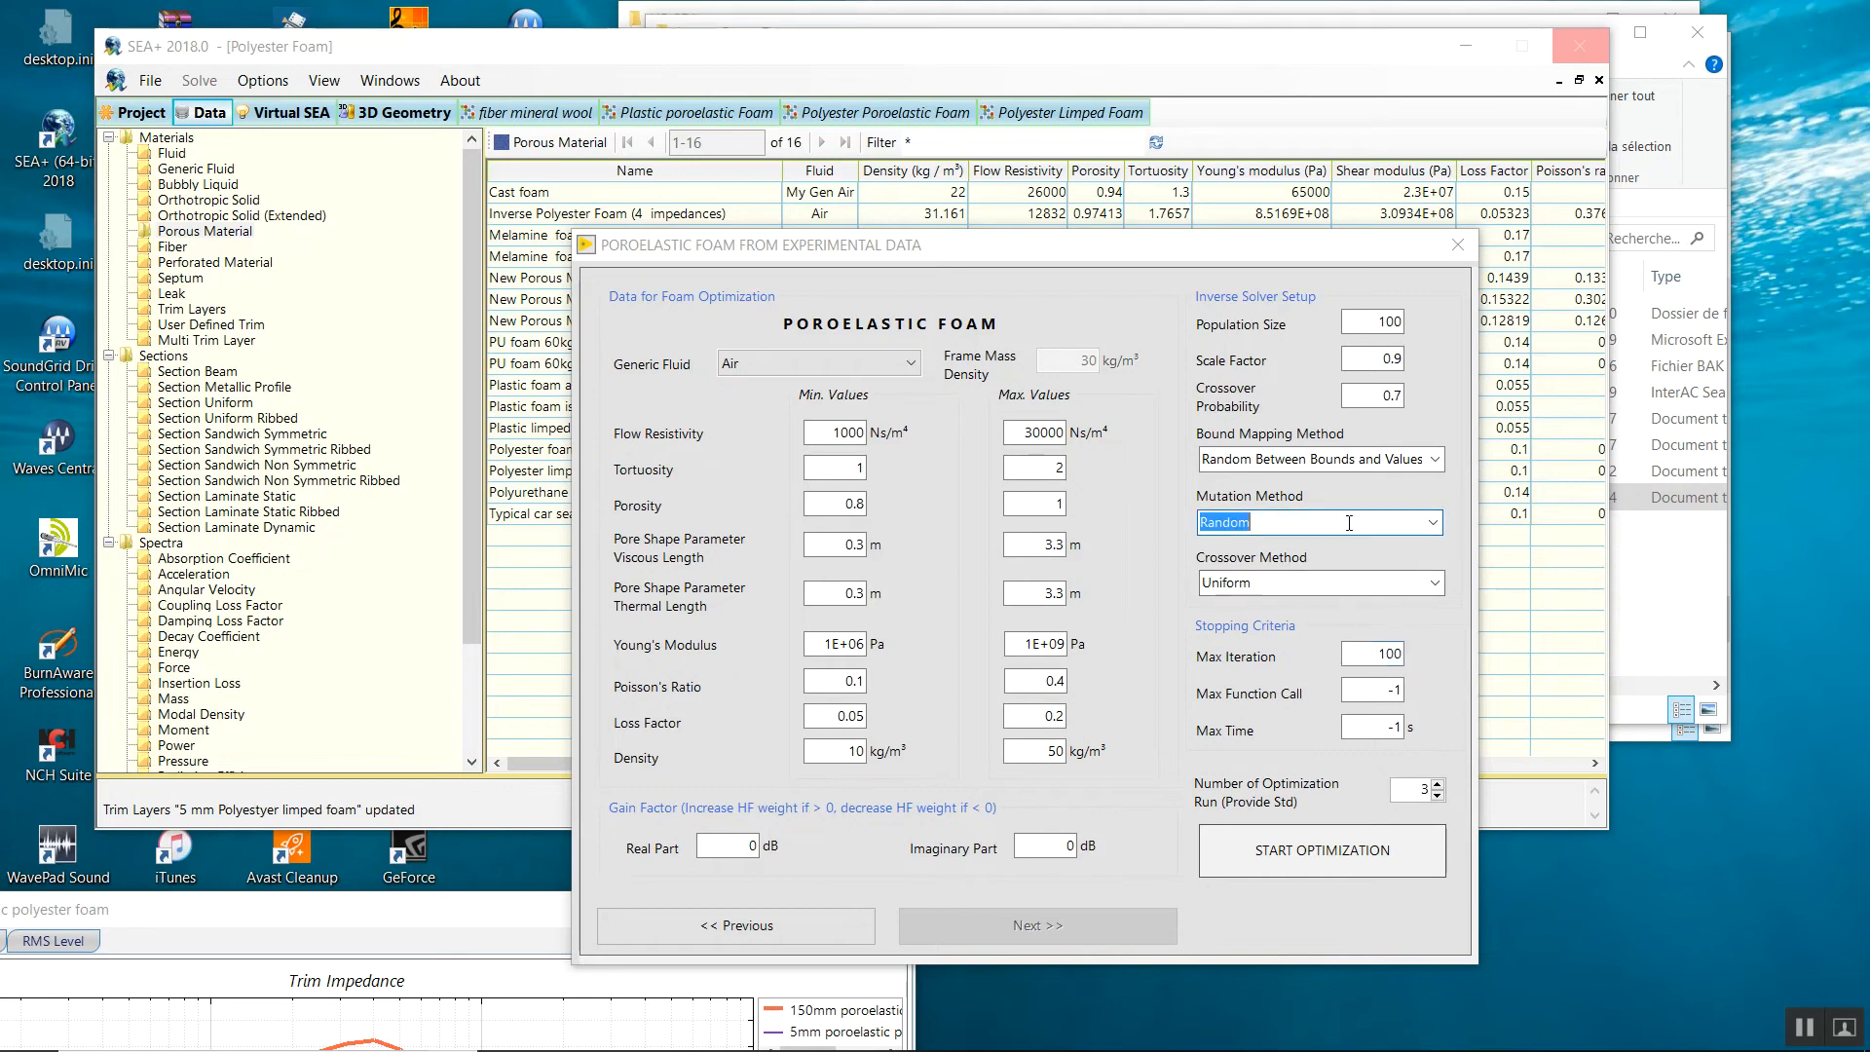
{"action": "left_click", "coordinate": [1434, 523]}
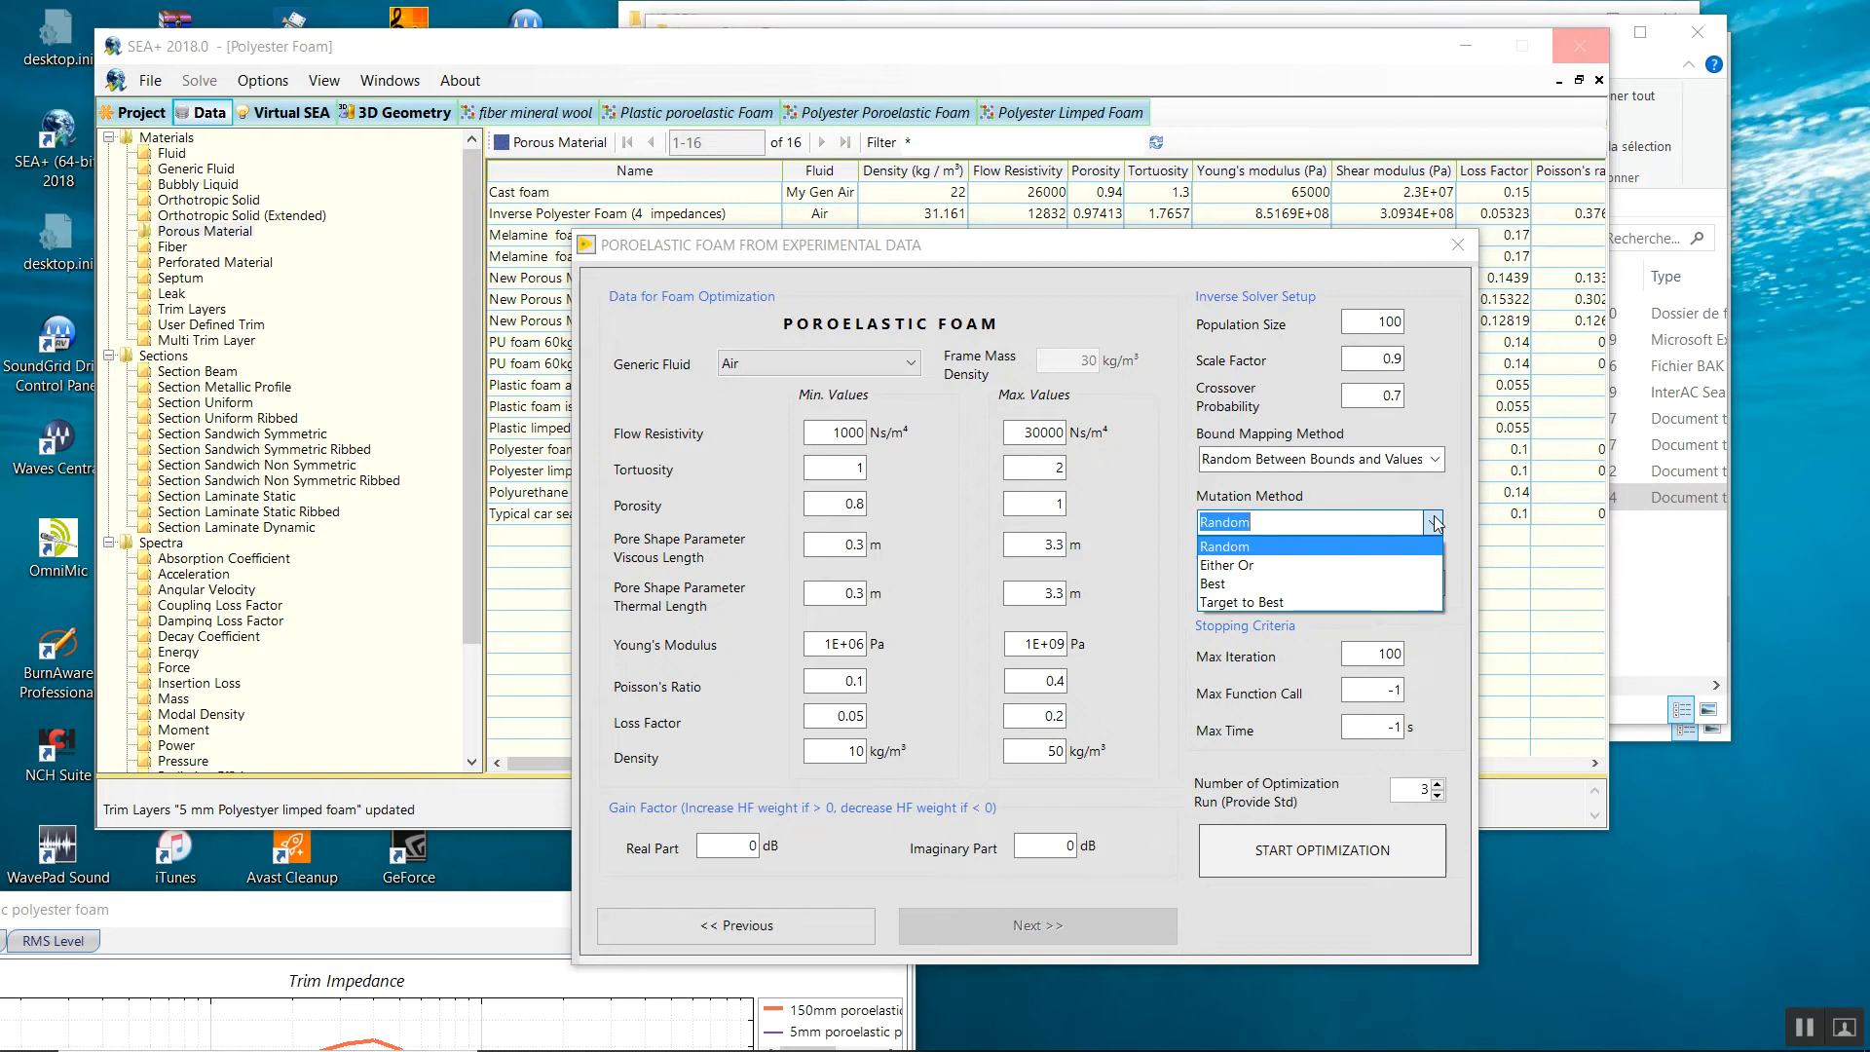
{"action": "left_click", "coordinate": [1405, 583]}
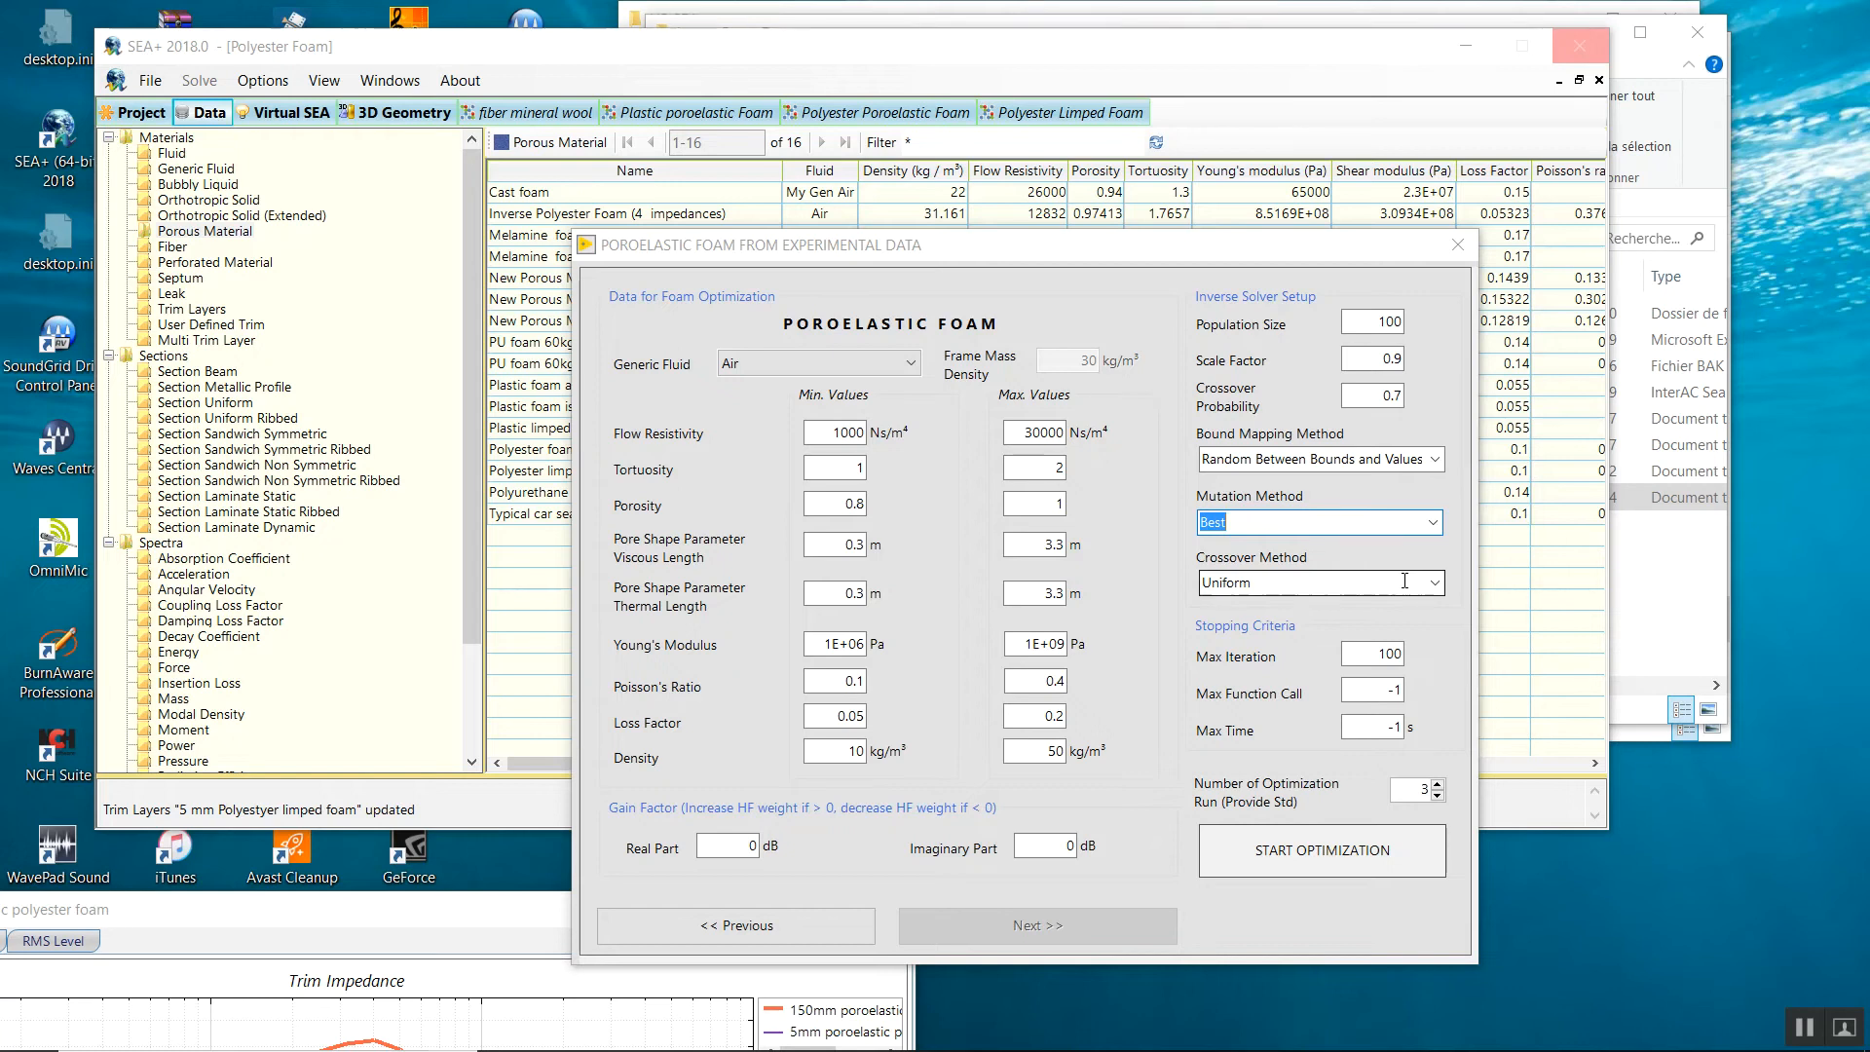
{"action": "left_click", "coordinate": [1443, 581]}
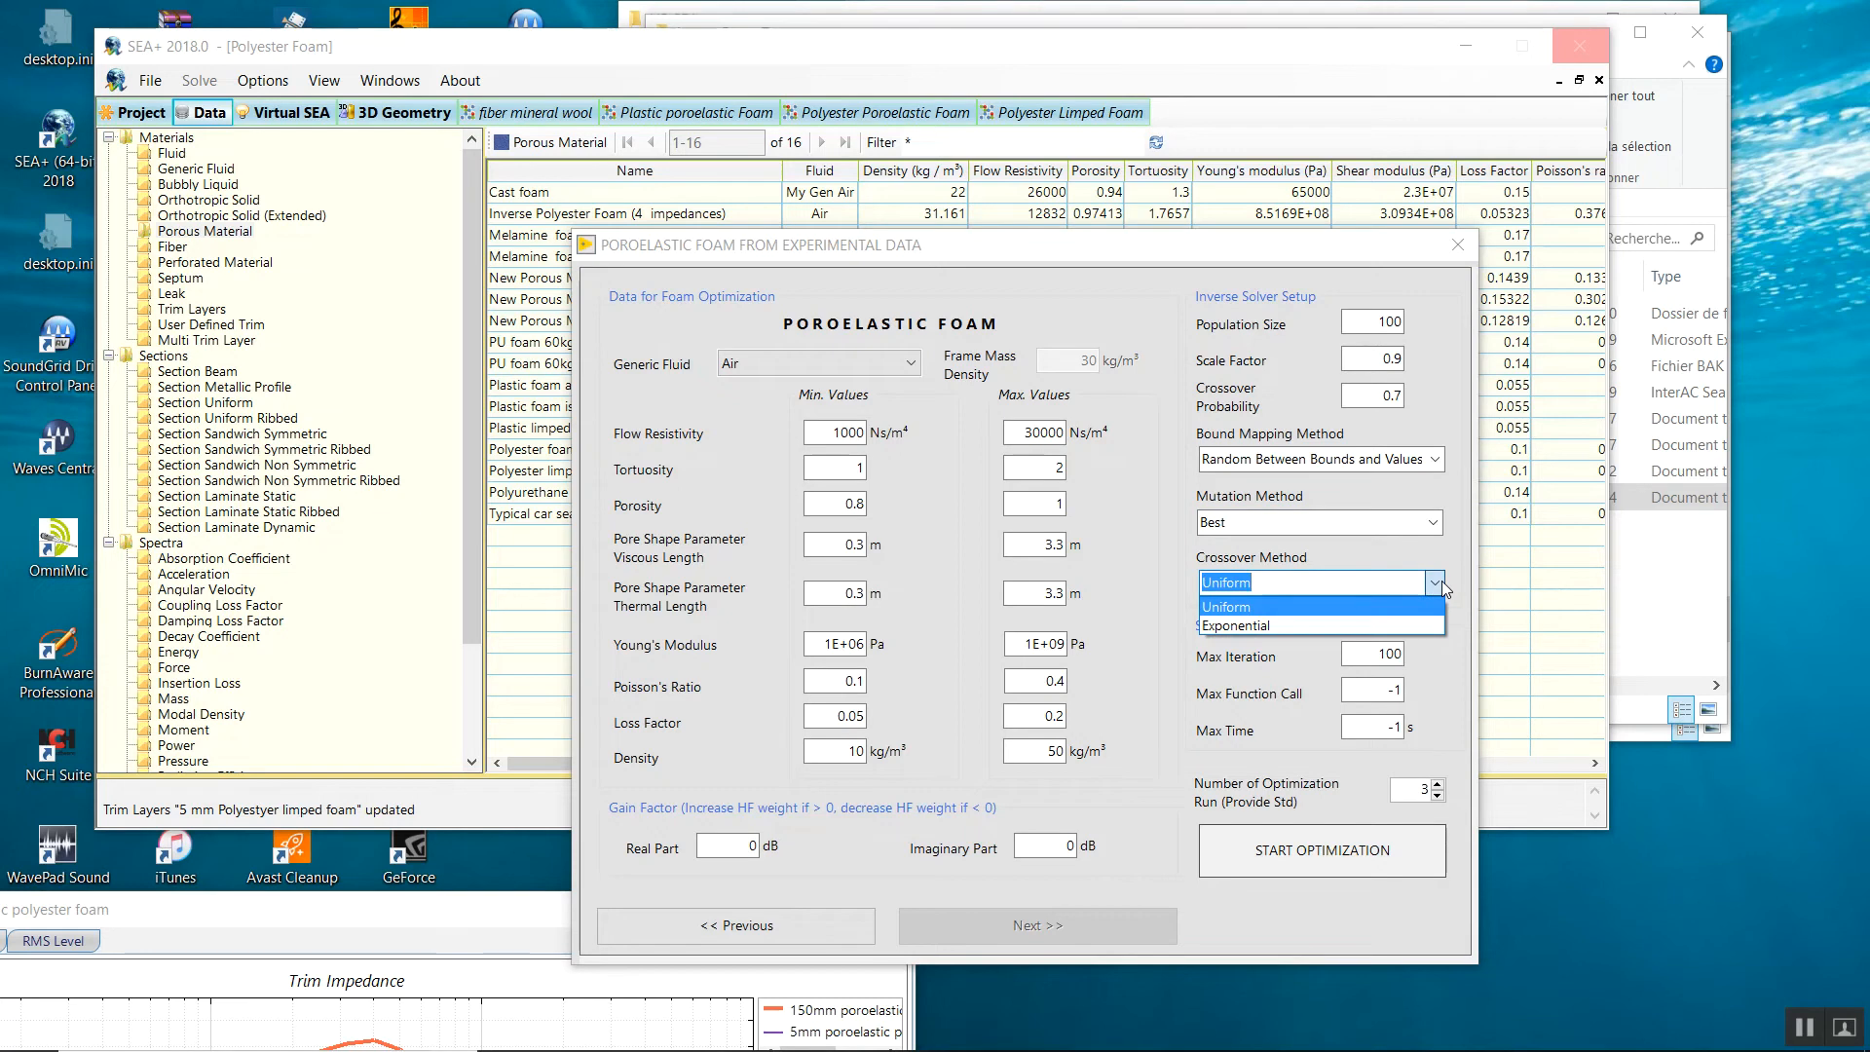
{"action": "left_click", "coordinate": [1137, 603]}
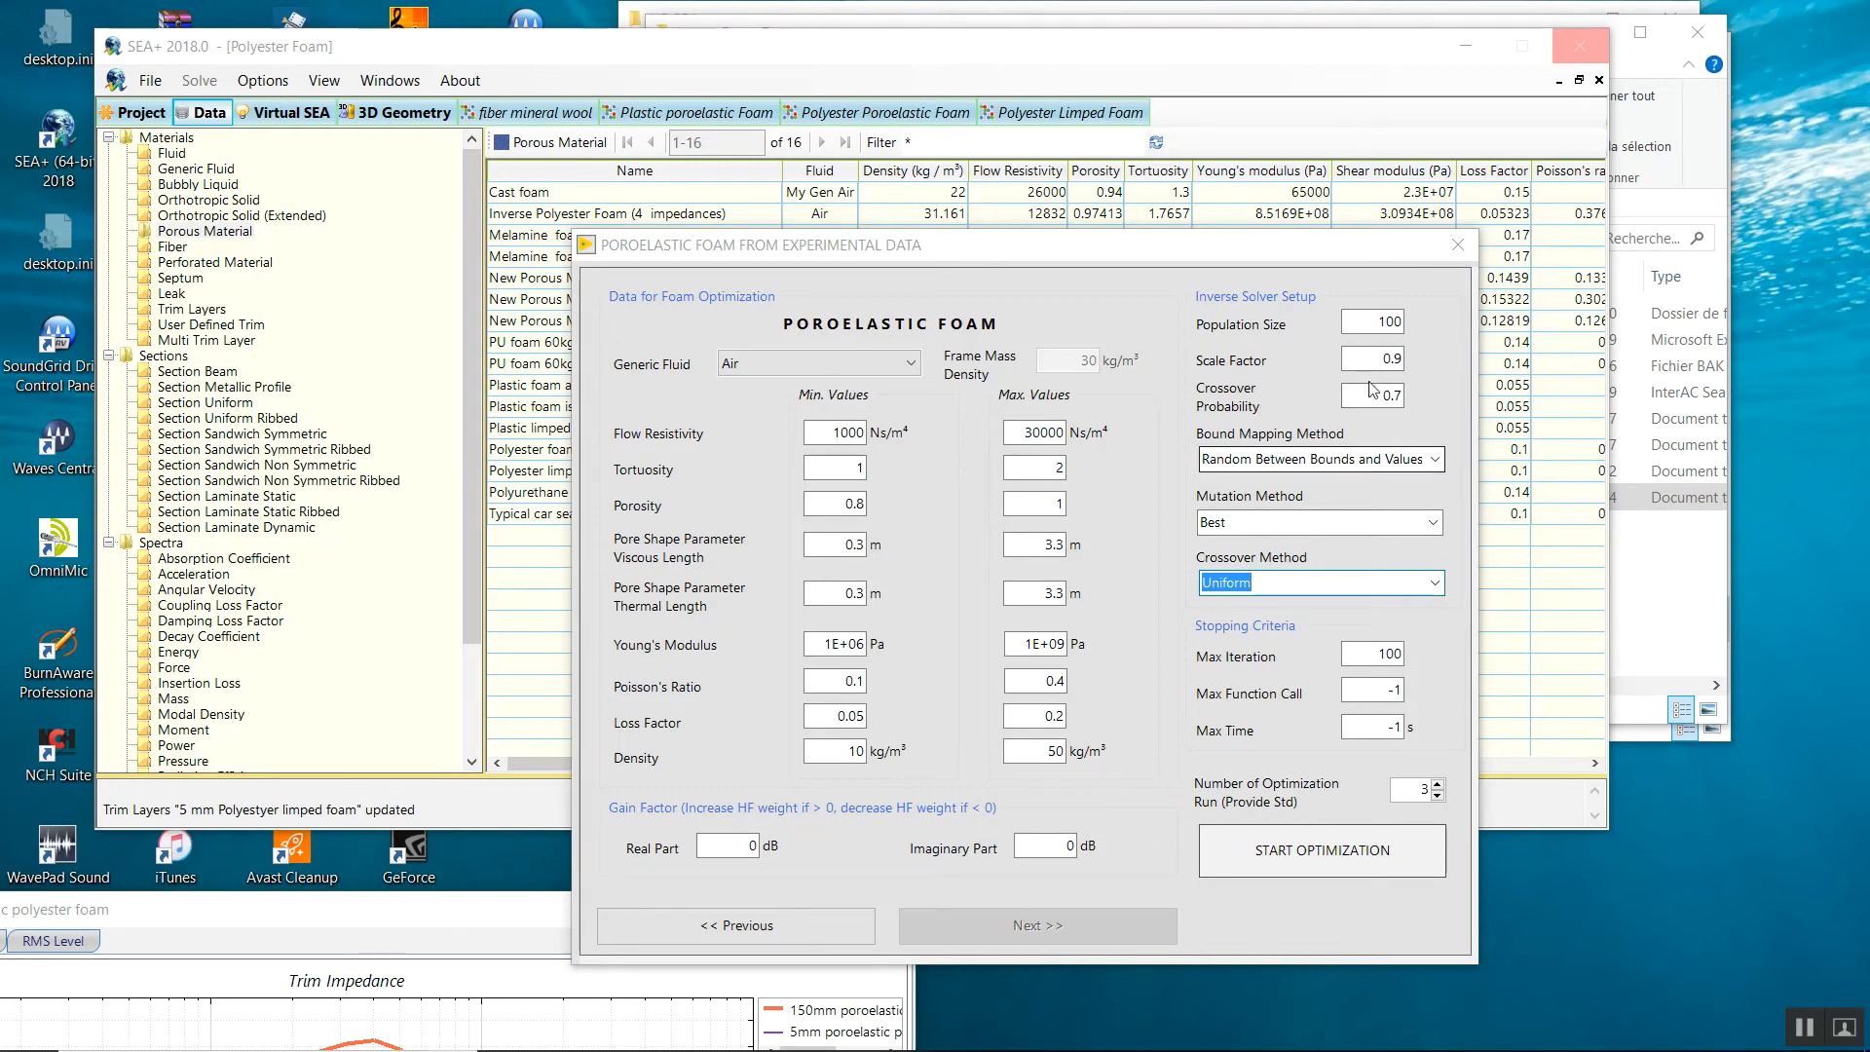
Check population size 100 and the 100-iteration limit, then select the number of optimization runs.
{"action": "left_click_drag", "start_coordinate": [1367, 321], "coordinate": [1394, 329]}
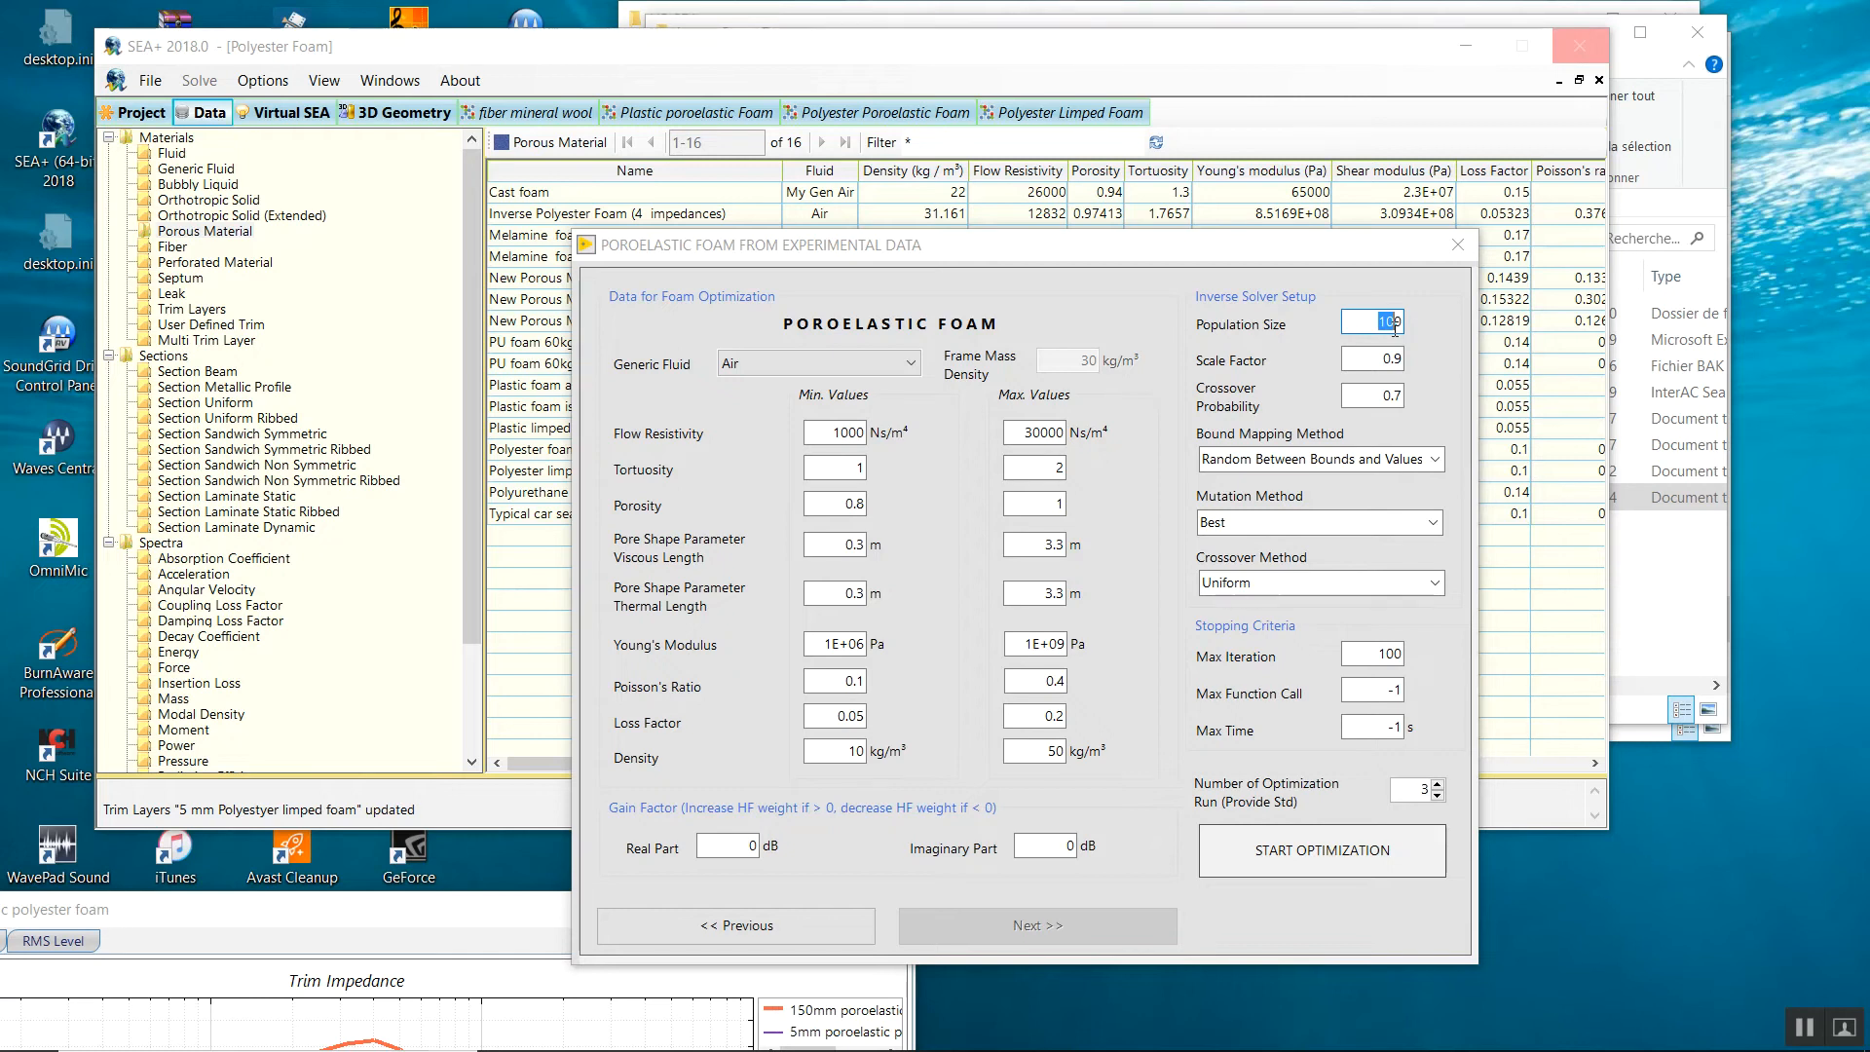
{"action": "left_click_drag", "start_coordinate": [1347, 324], "coordinate": [1424, 329]}
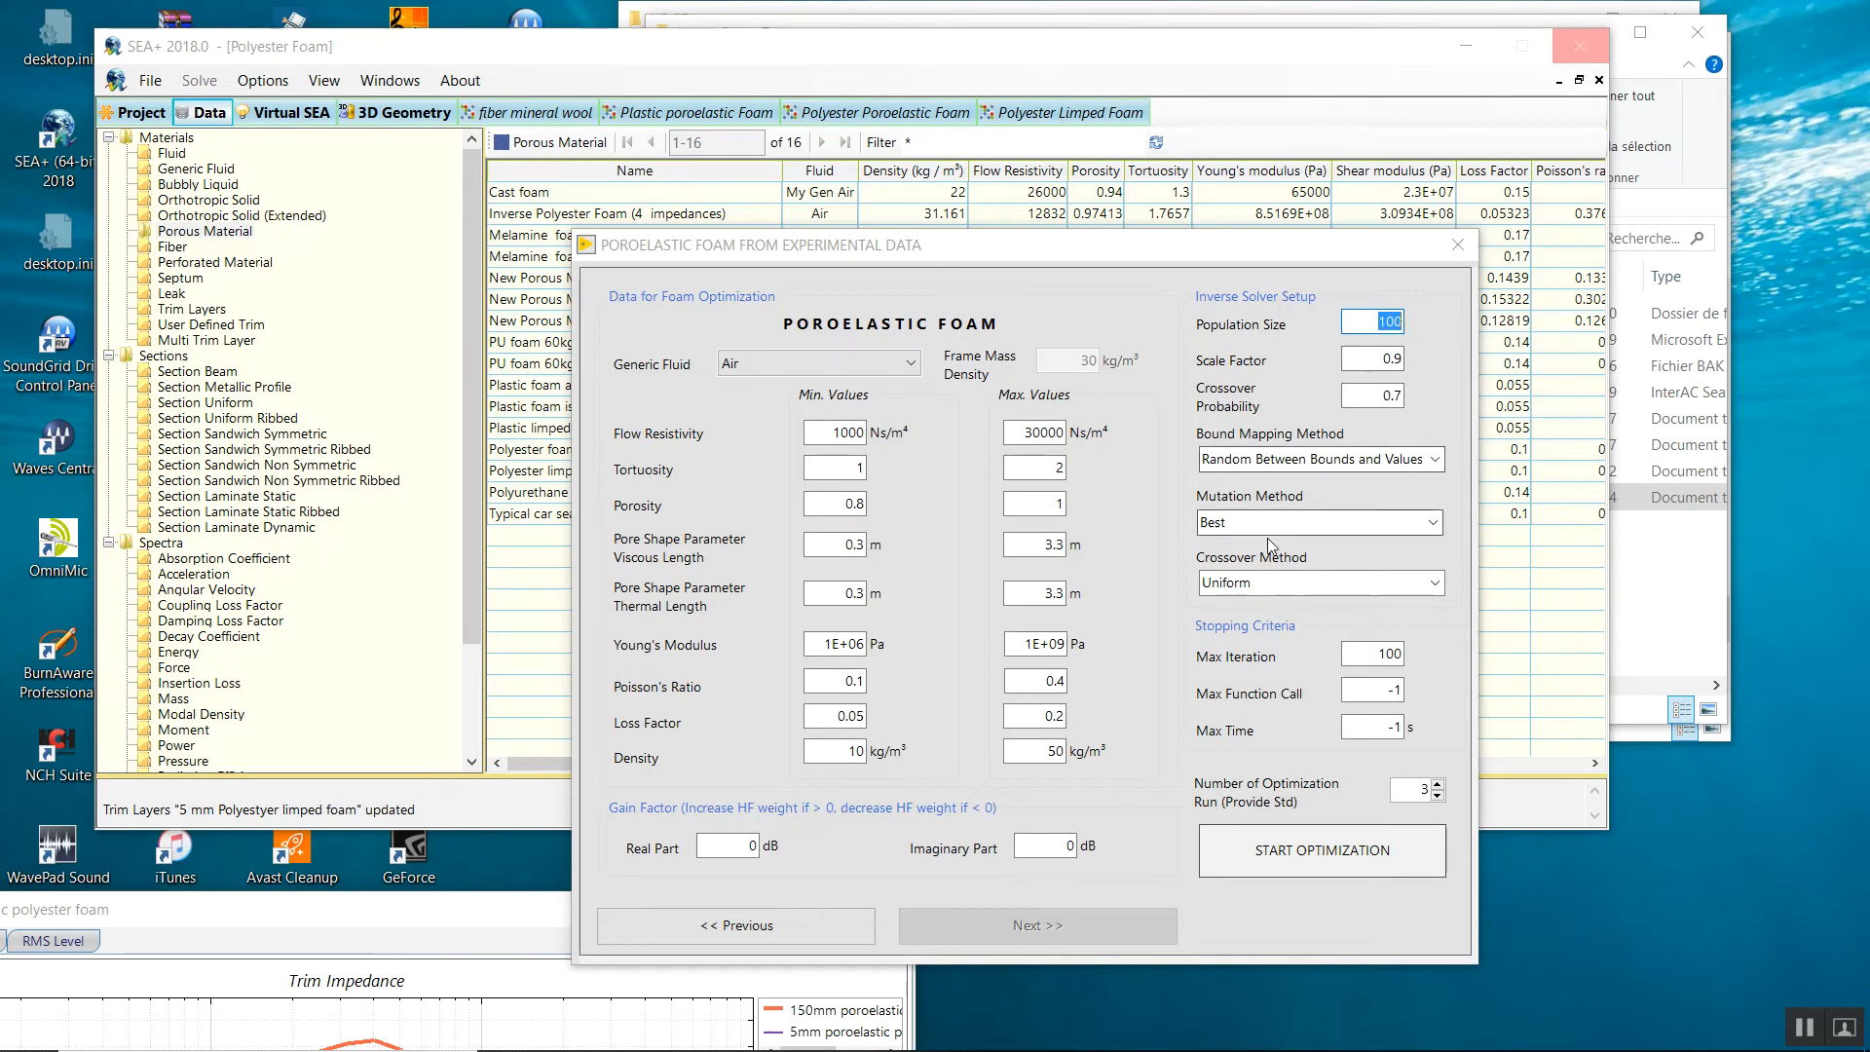
{"action": "left_click", "coordinate": [1368, 652]}
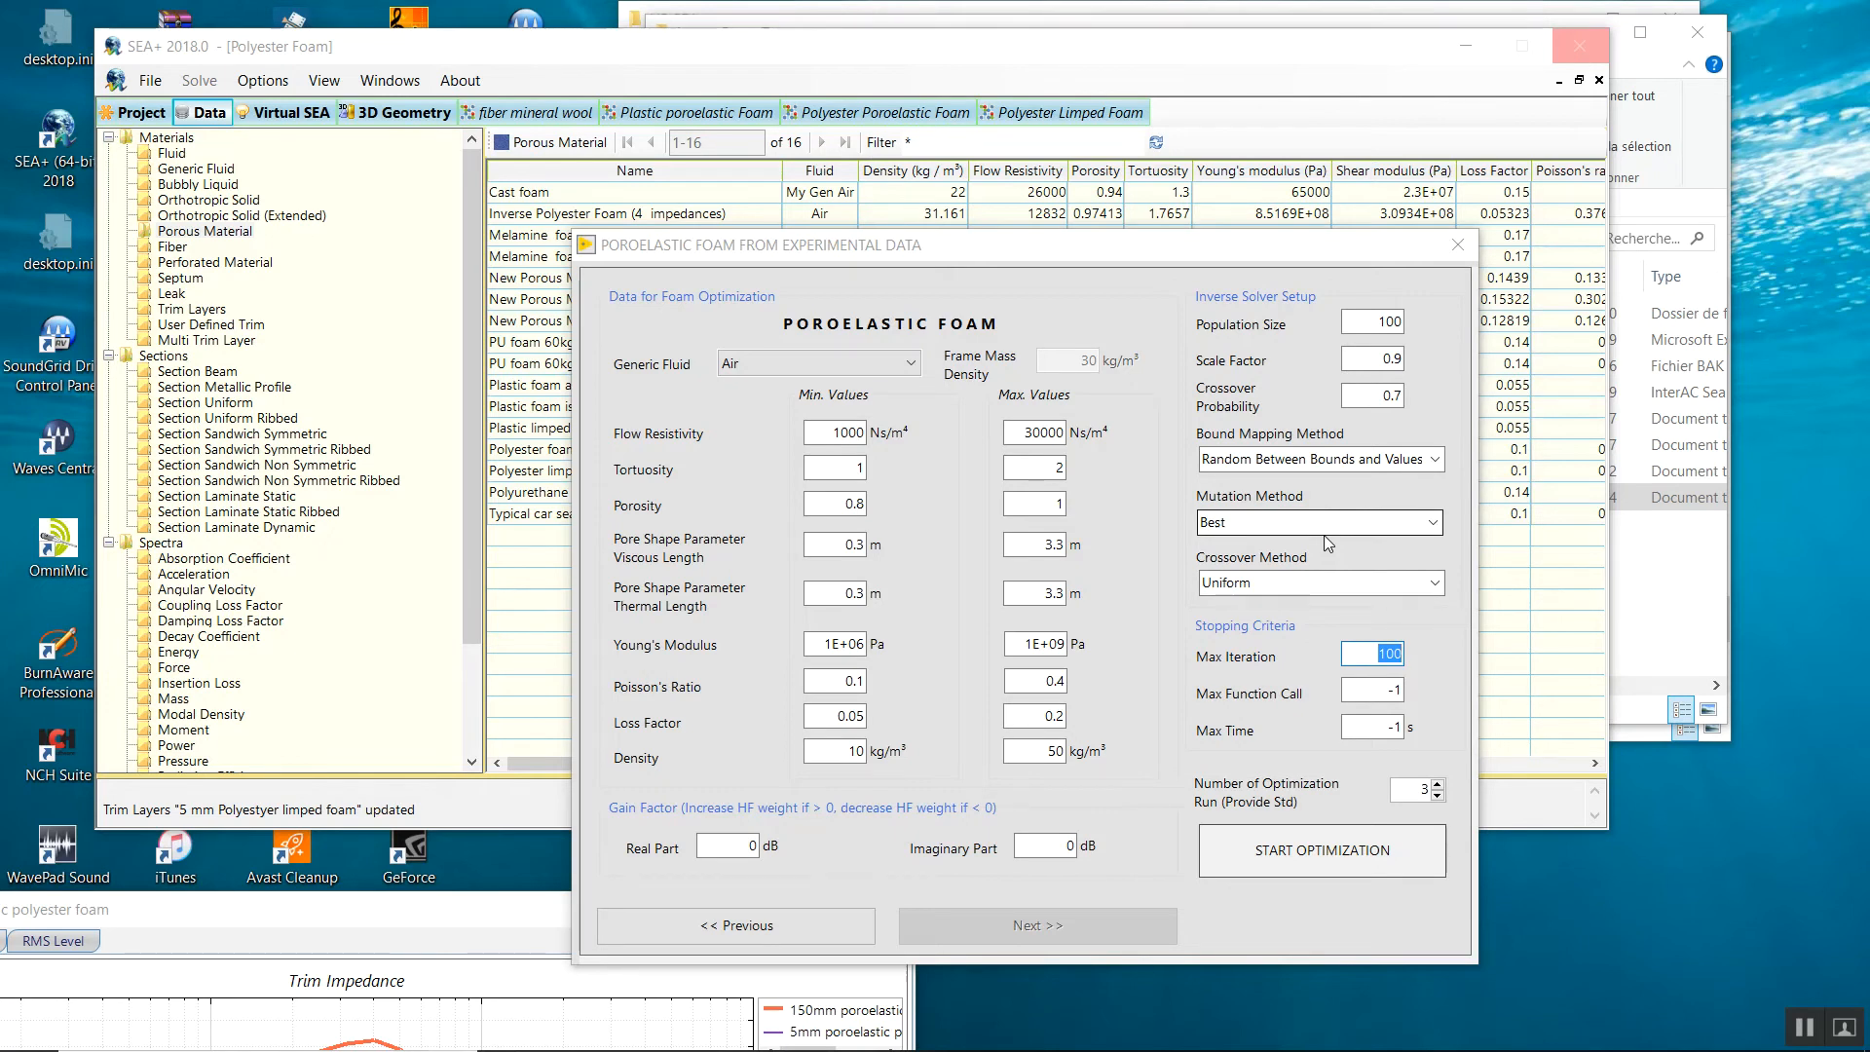
{"action": "double_click", "coordinate": [1414, 786]}
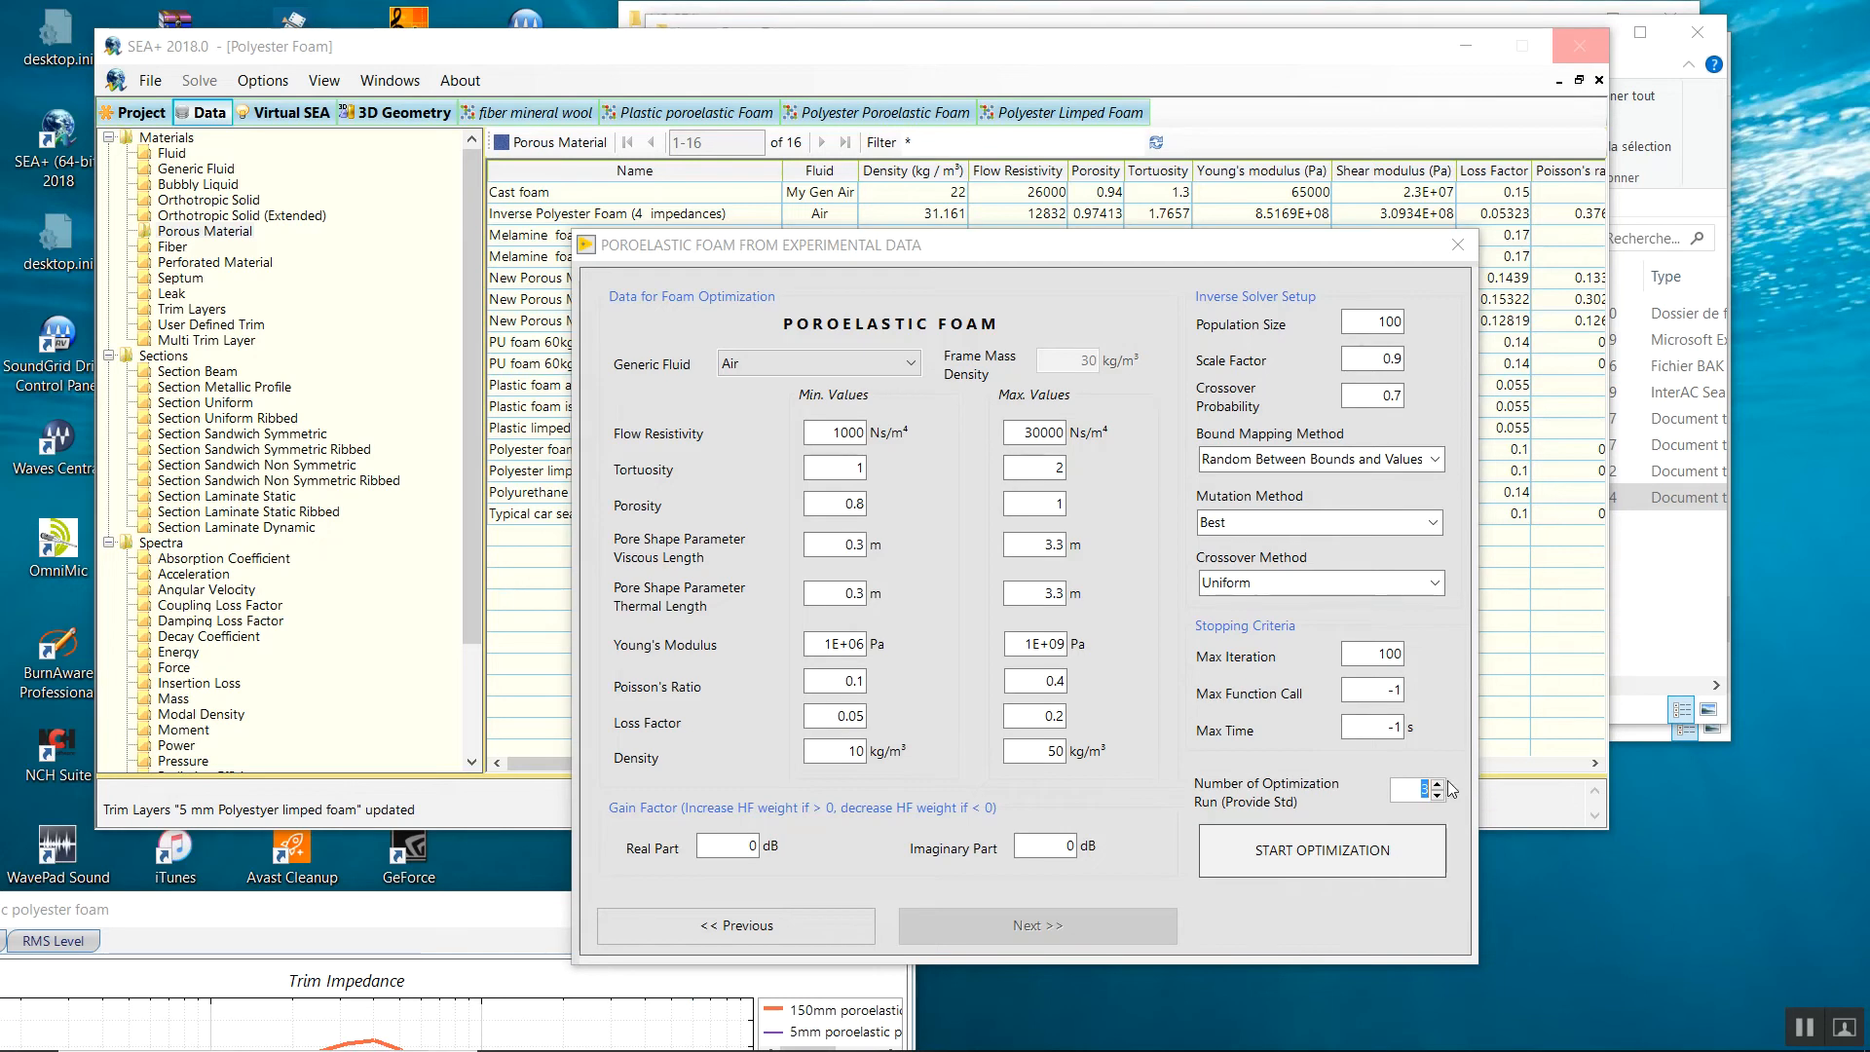
Raise optimization runs to 4 and run the optimization against all eight measurements.
{"action": "left_click", "coordinate": [1438, 783]}
{"action": "left_click", "coordinate": [1330, 857]}
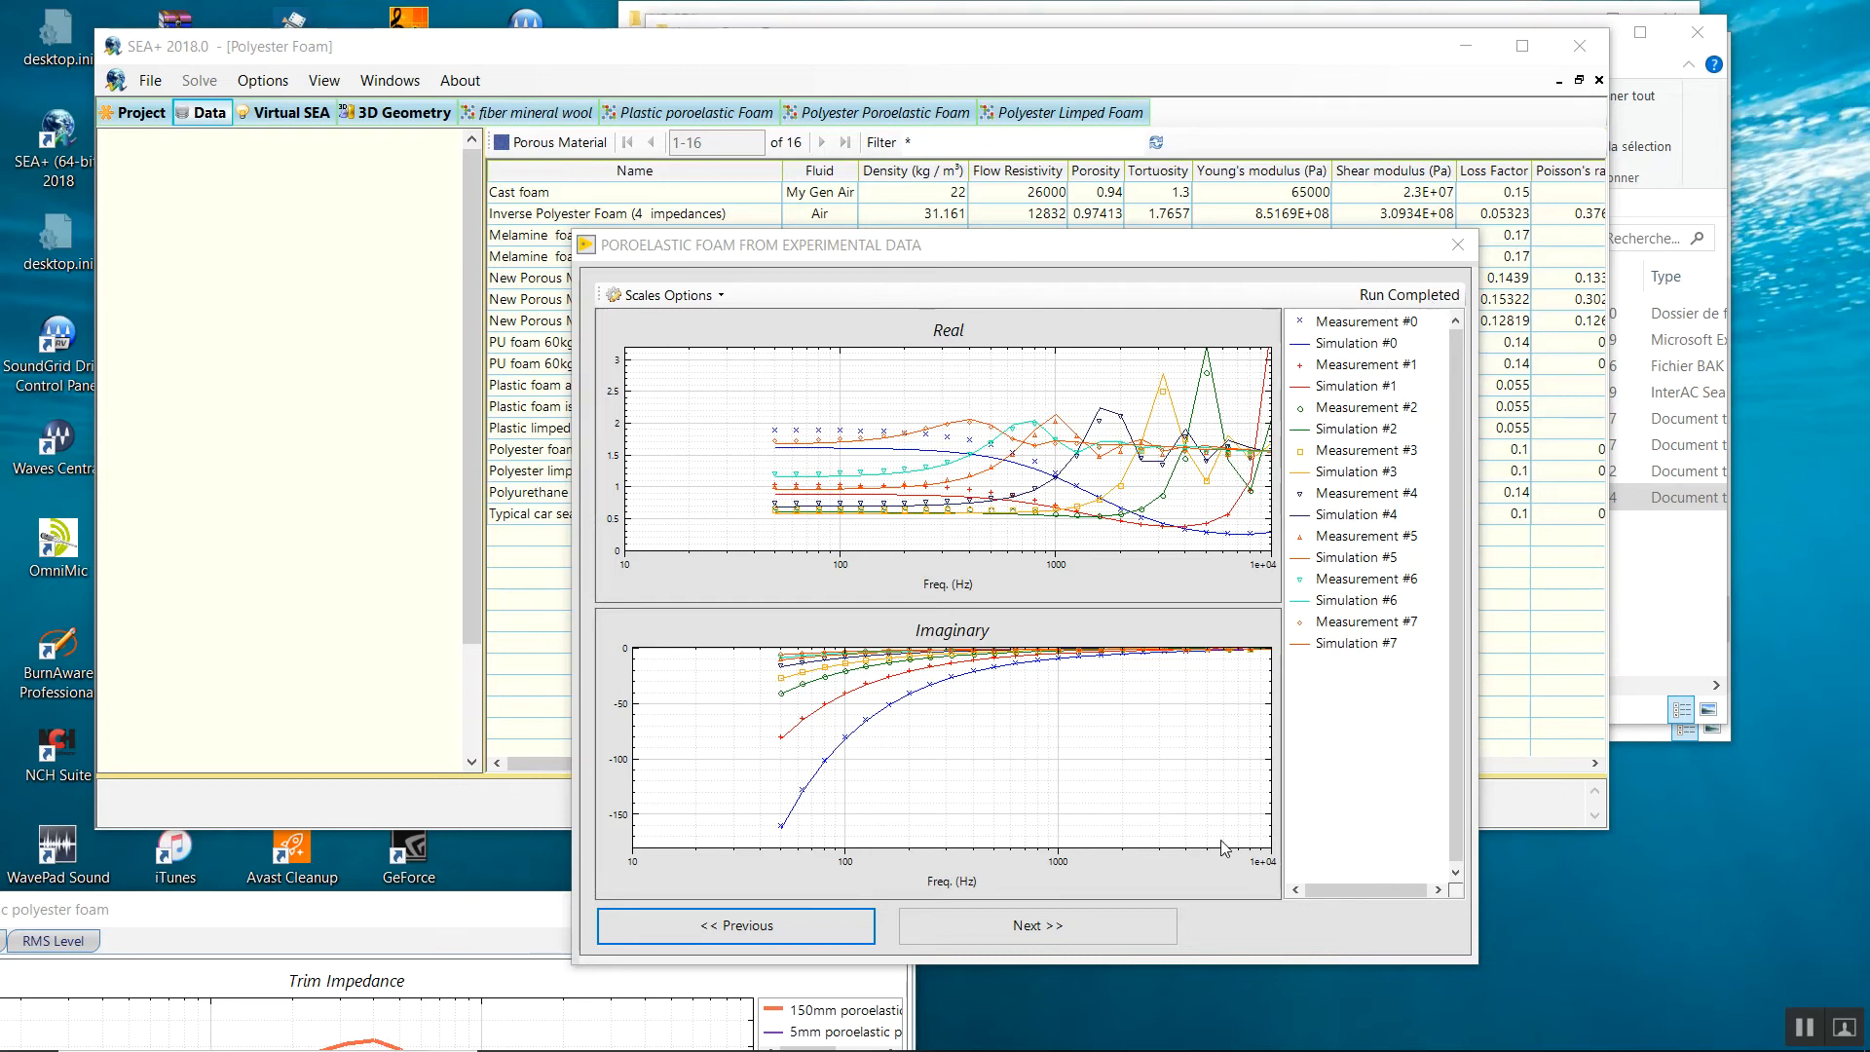
Show identified data (flow resistivity 1.37E+04 Ns/m⁴, porosity 0.9783) and reposition the dialog.
{"action": "left_click", "coordinate": [1118, 937]}
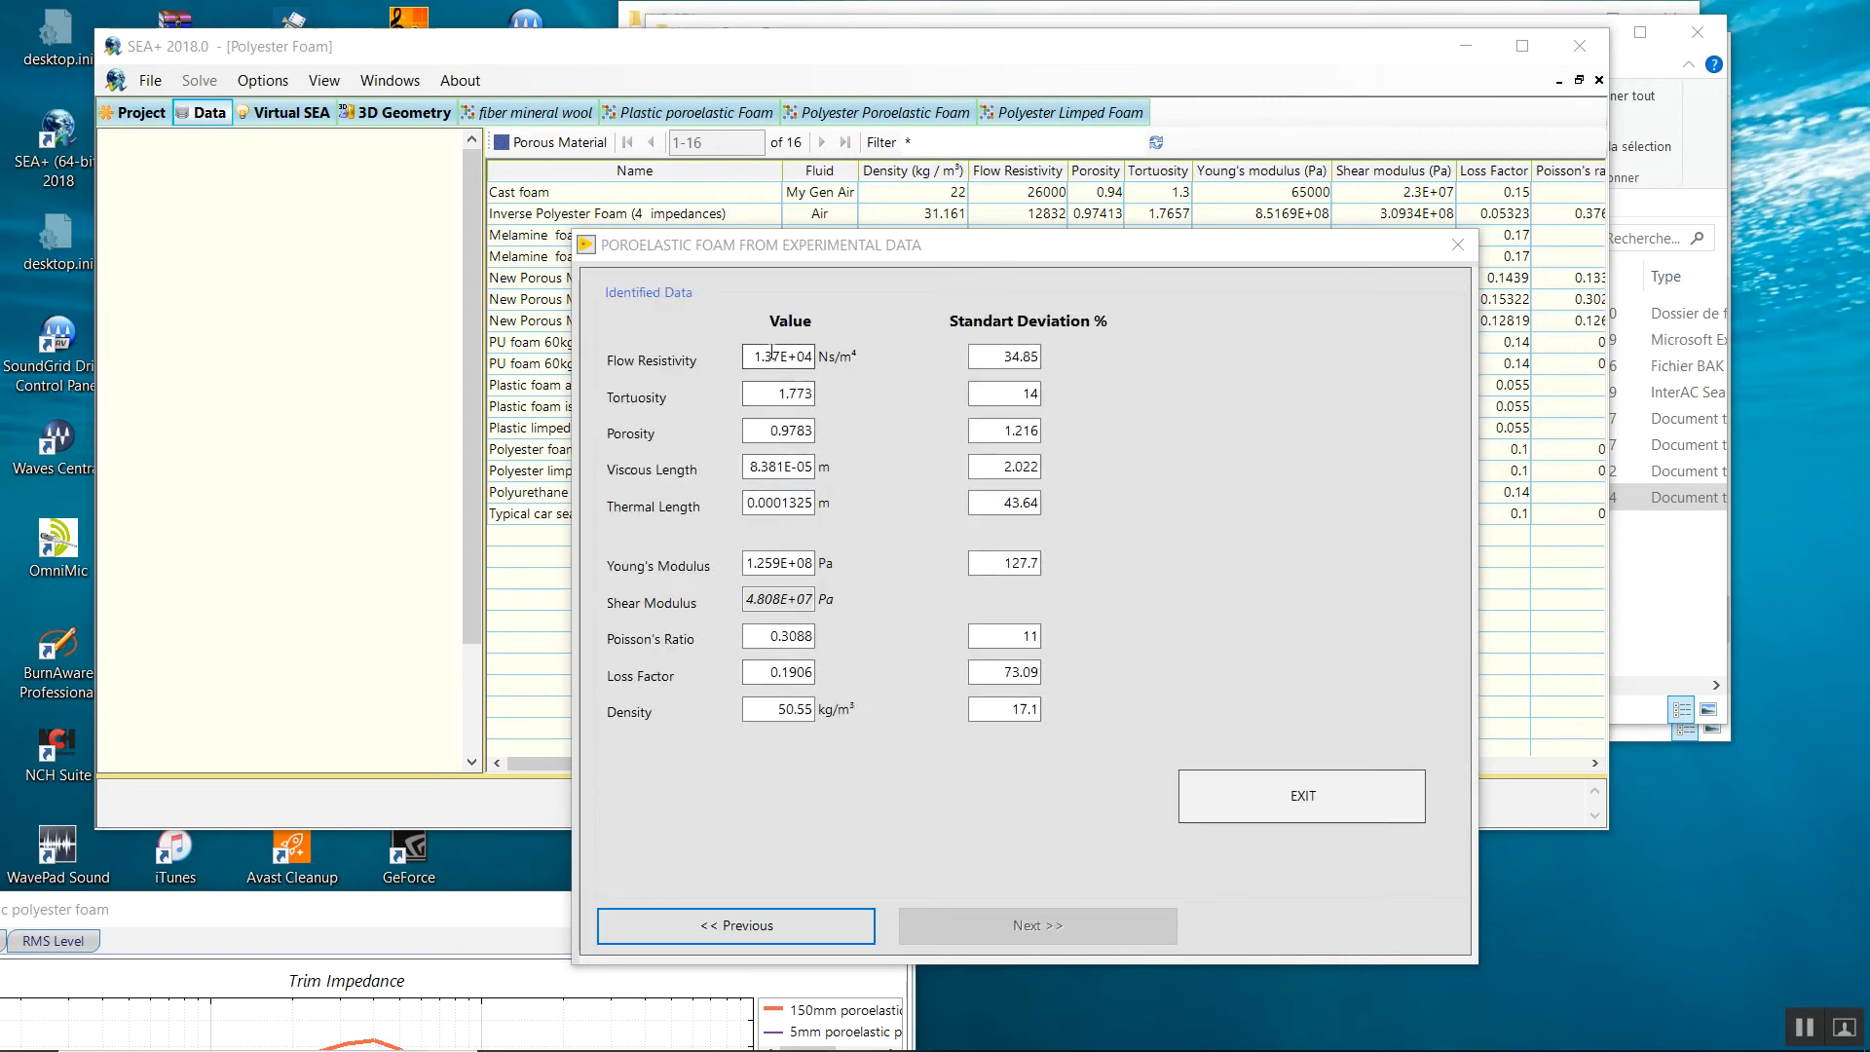
{"action": "left_click_drag", "start_coordinate": [897, 260], "coordinate": [954, 521]}
{"action": "left_click", "coordinate": [342, 218]}
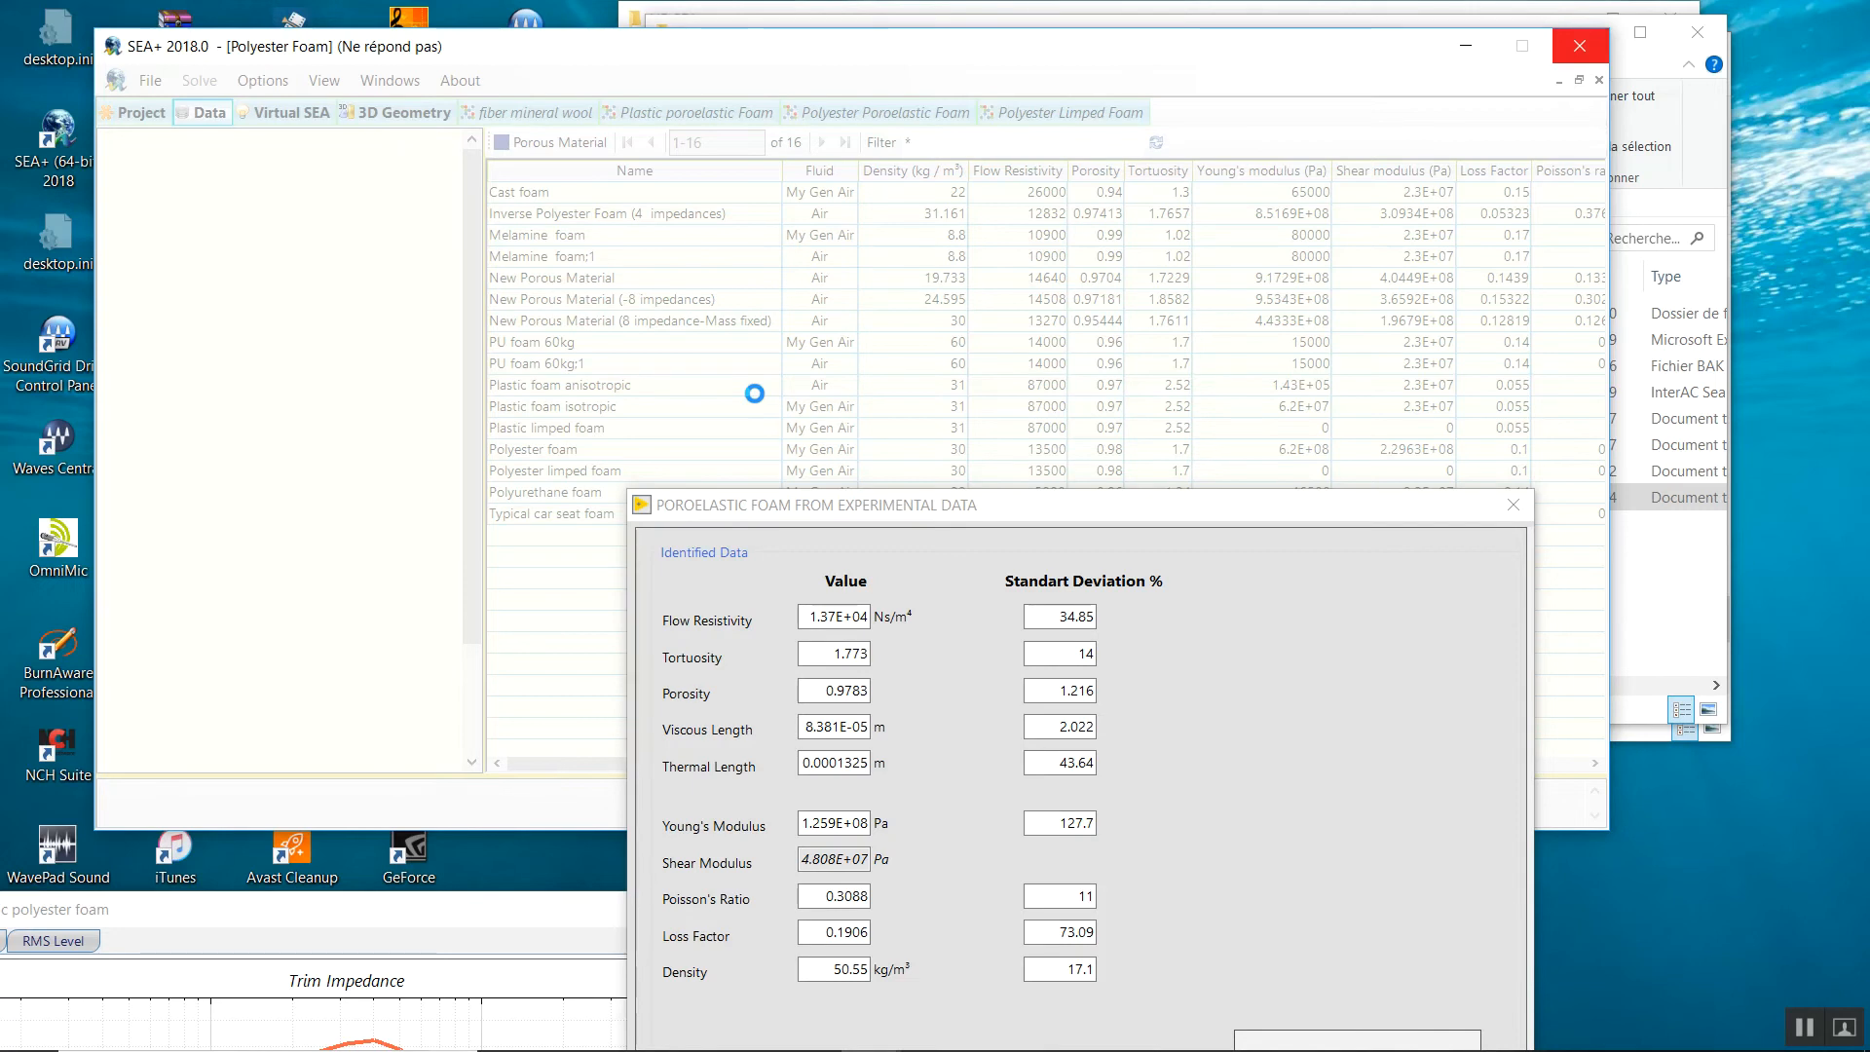
{"action": "mouse_move", "coordinate": [604, 1049]}
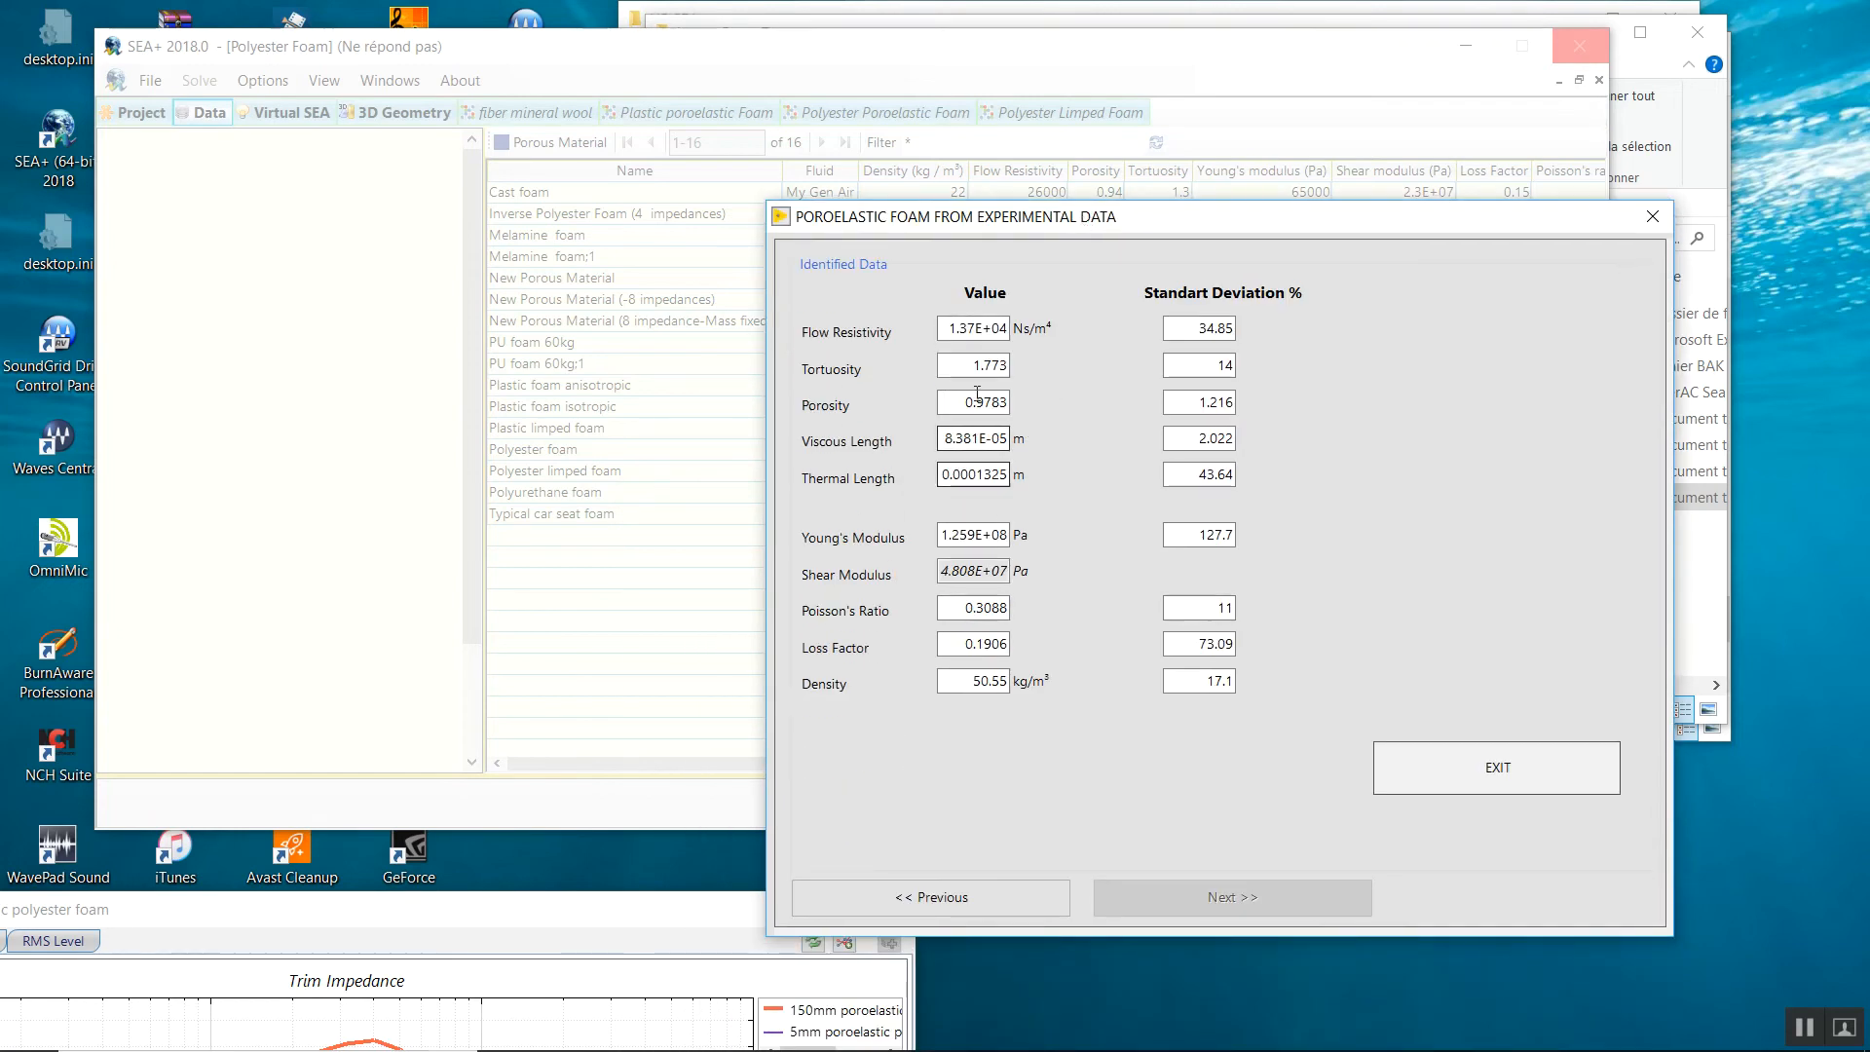
{"action": "left_click_drag", "start_coordinate": [948, 328], "coordinate": [1048, 332]}
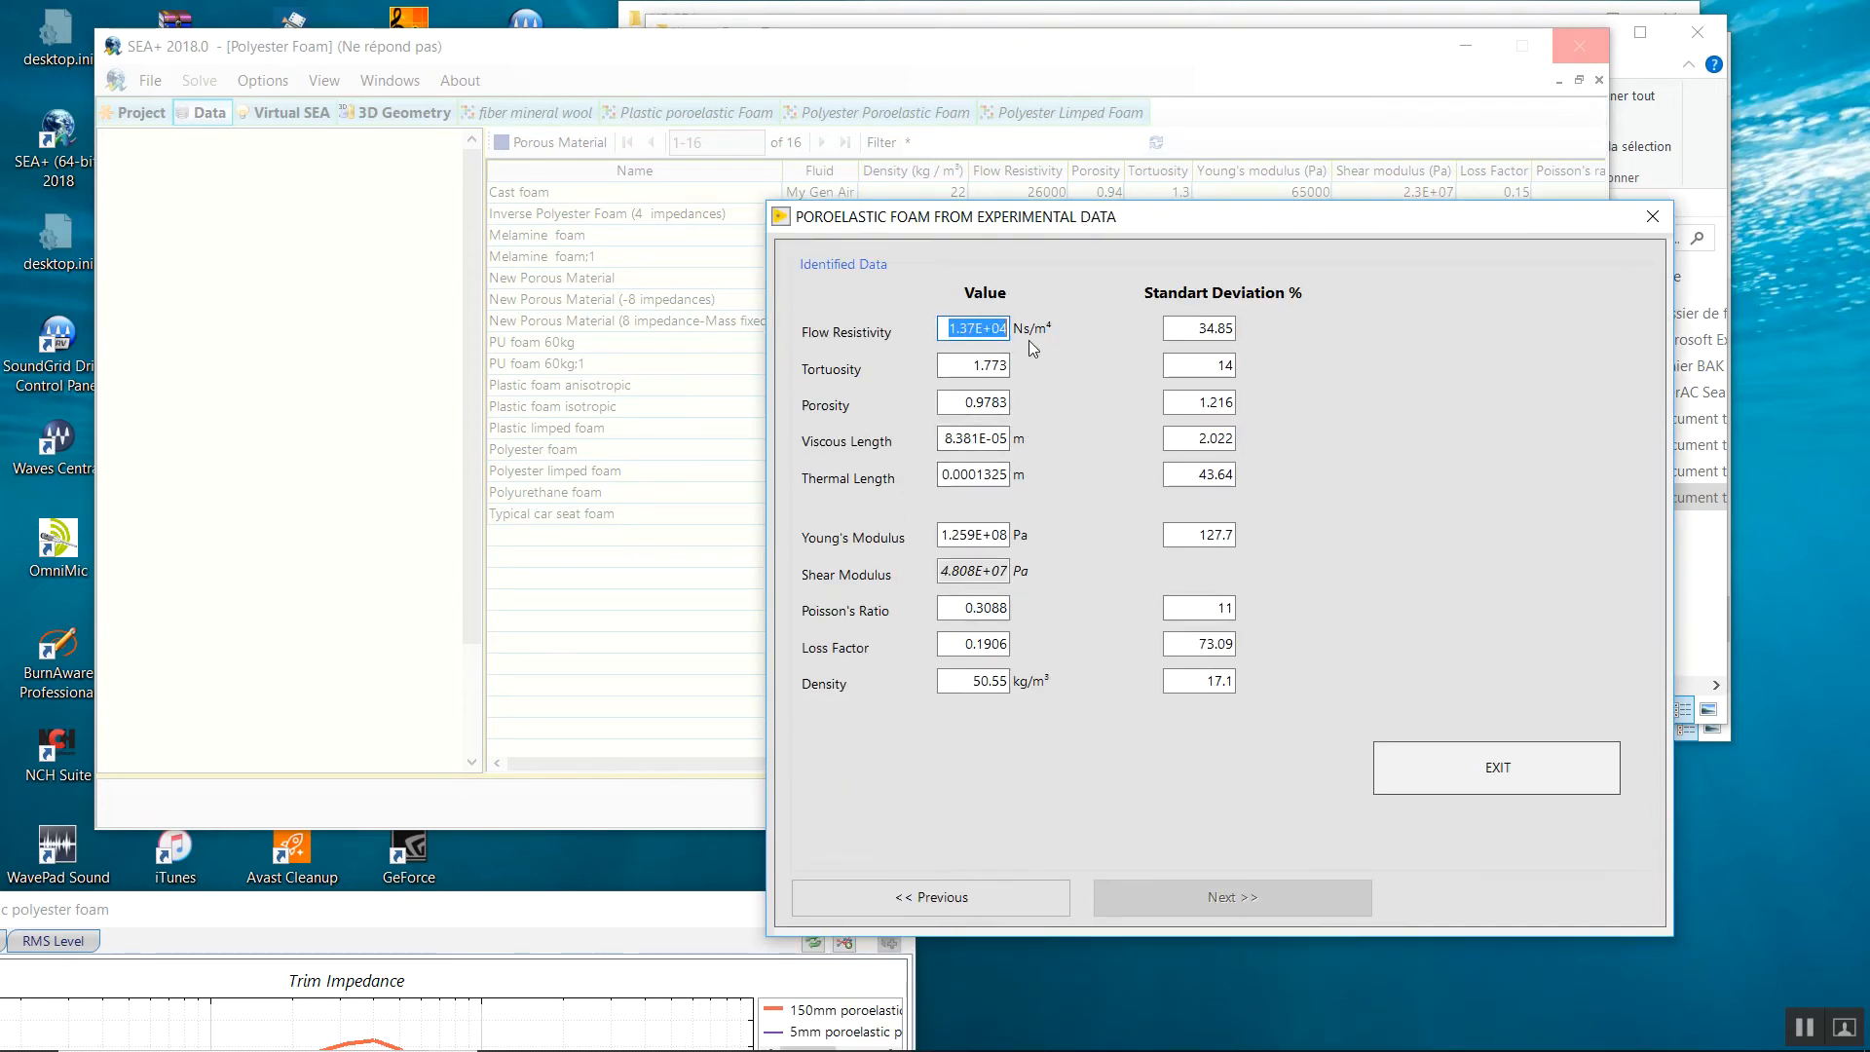
{"action": "left_click_drag", "start_coordinate": [1058, 224], "coordinate": [912, 478]}
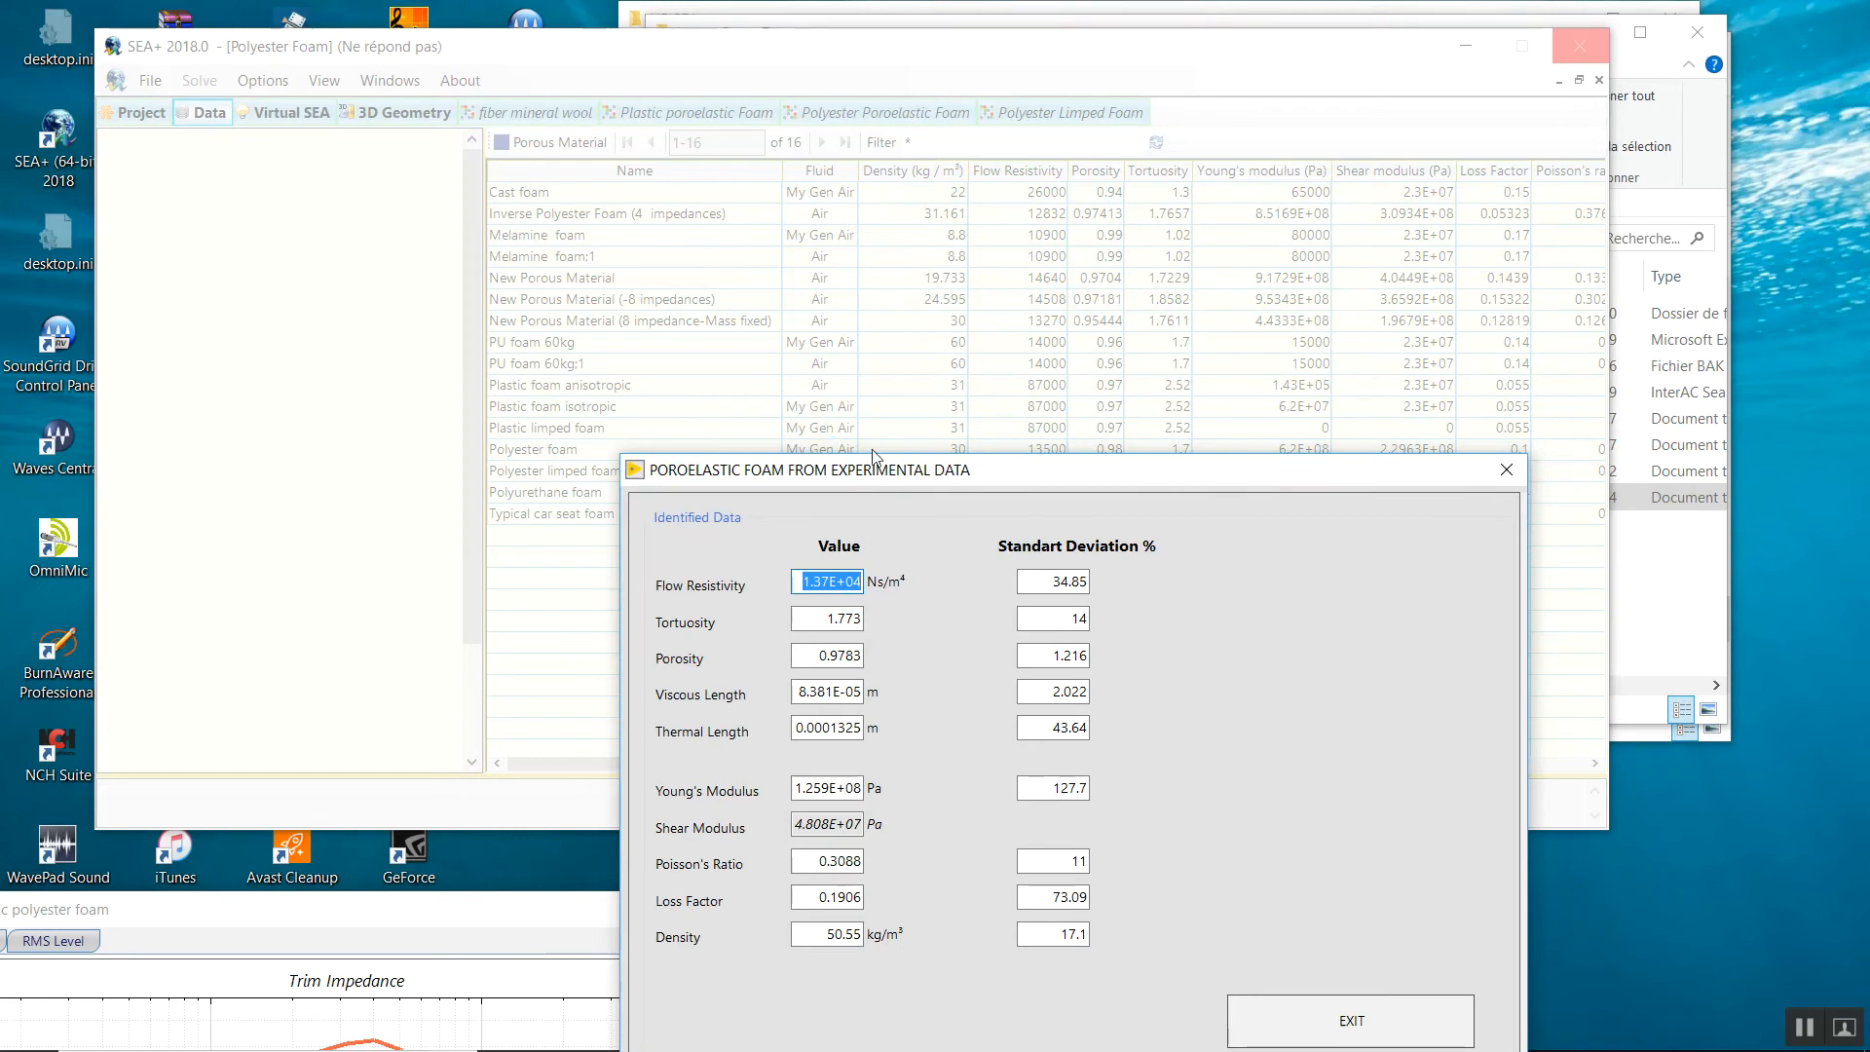
{"action": "left_click_drag", "start_coordinate": [863, 475], "coordinate": [910, 321]}
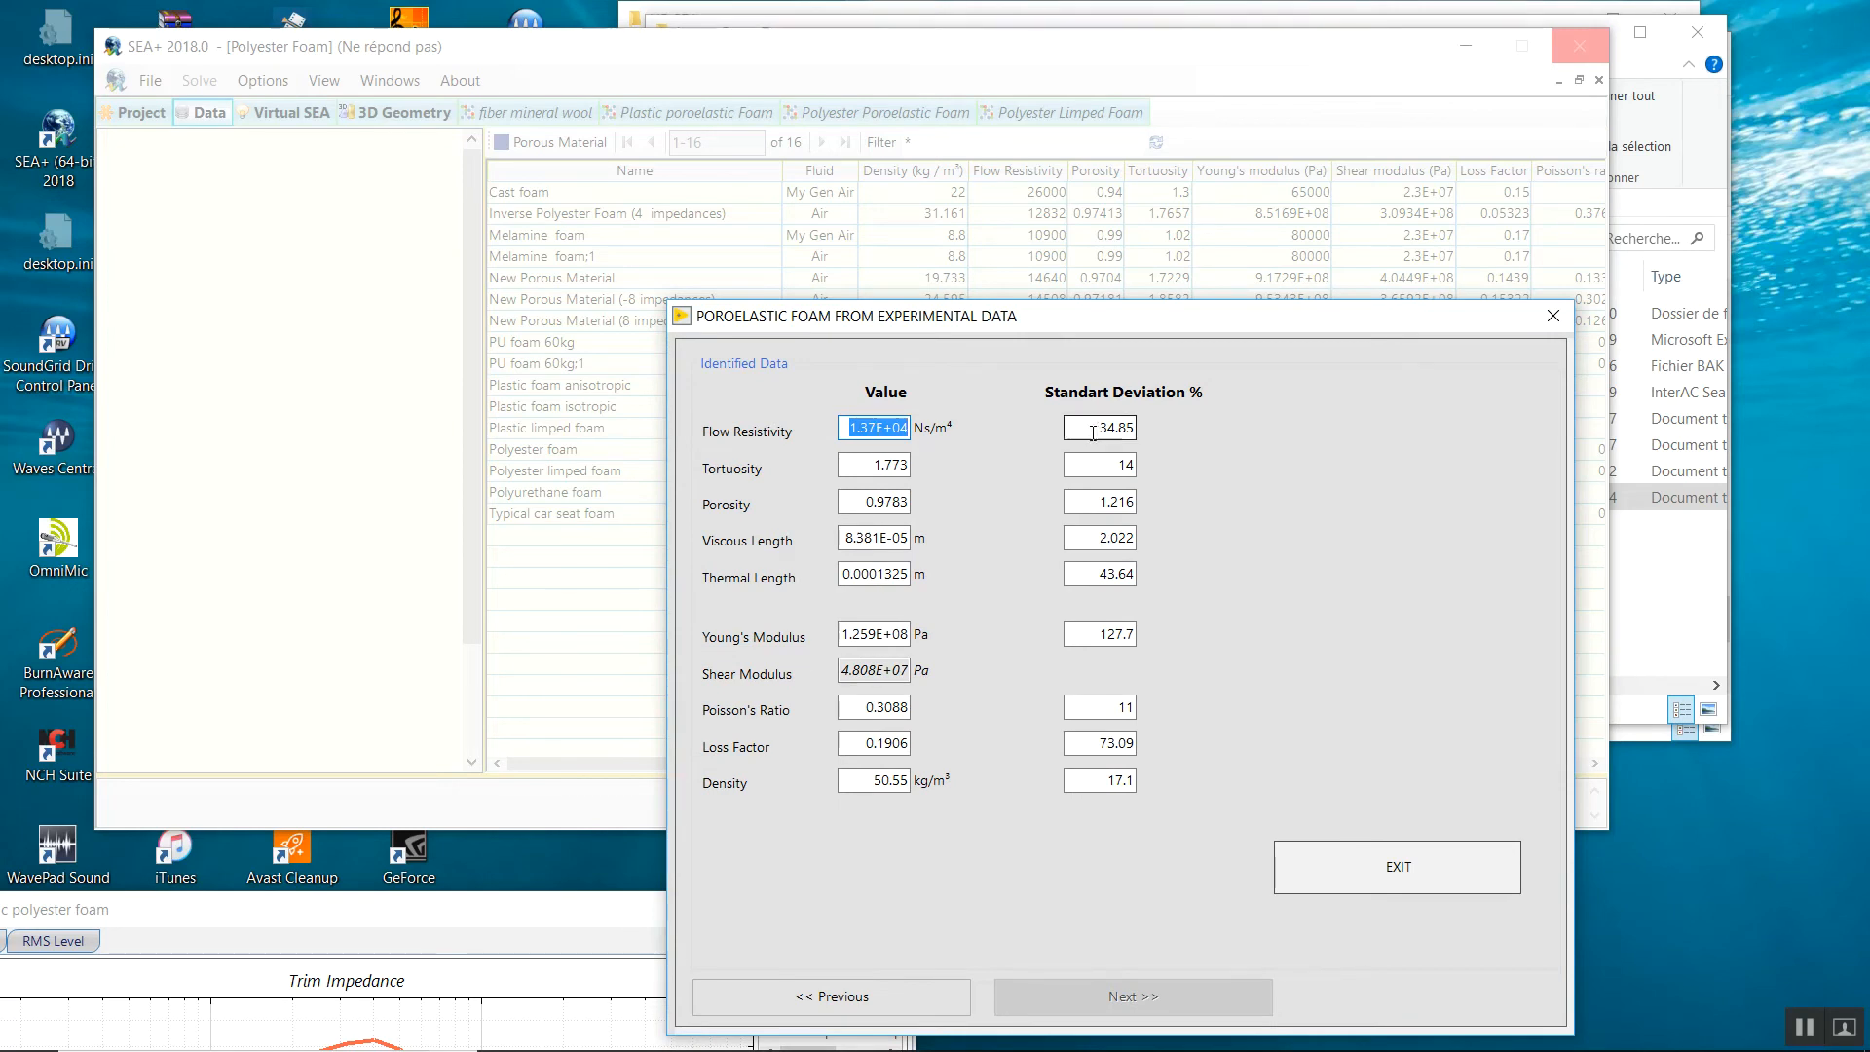
{"action": "key", "text": "Tab"}
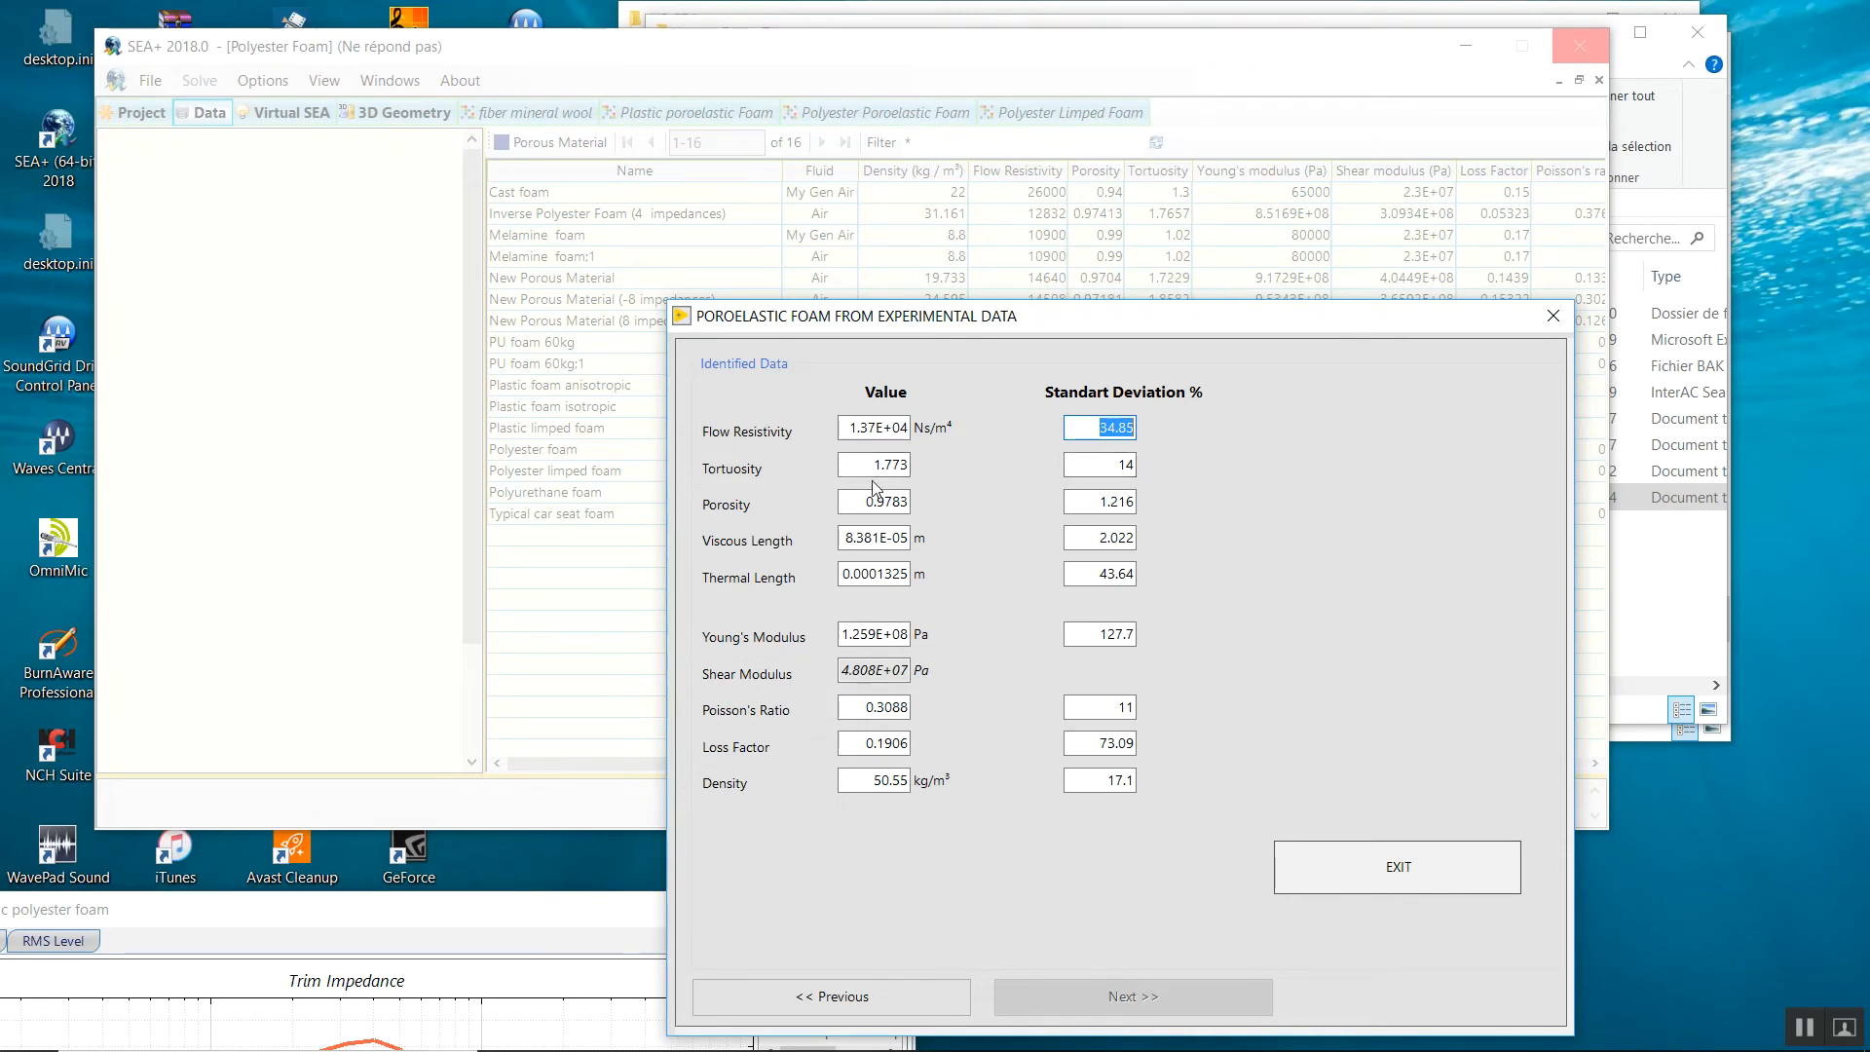
{"action": "left_click_drag", "start_coordinate": [1095, 466], "coordinate": [1164, 459]}
{"action": "left_click", "coordinate": [1114, 468]}
{"action": "left_click", "coordinate": [893, 467]}
{"action": "left_click_drag", "start_coordinate": [1108, 466], "coordinate": [1126, 466]}
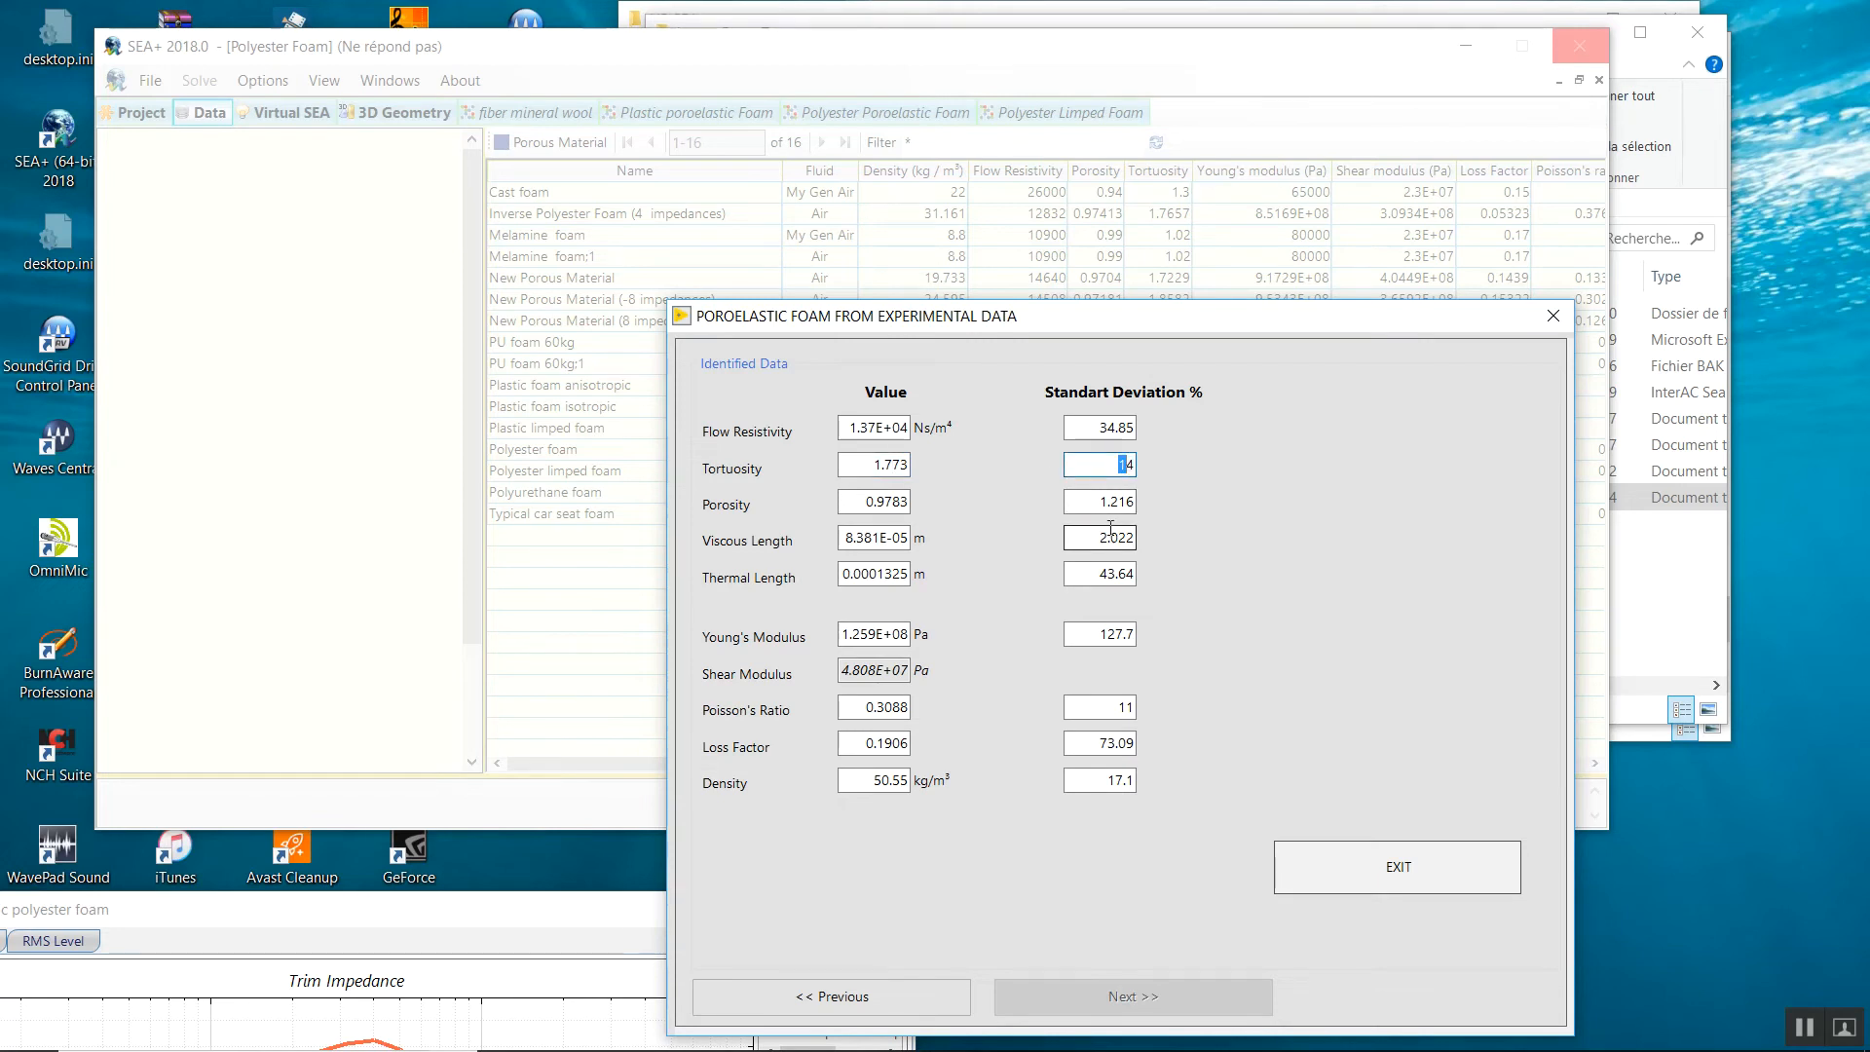
{"action": "left_click", "coordinate": [863, 501]}
{"action": "left_click_drag", "start_coordinate": [864, 501], "coordinate": [873, 502]}
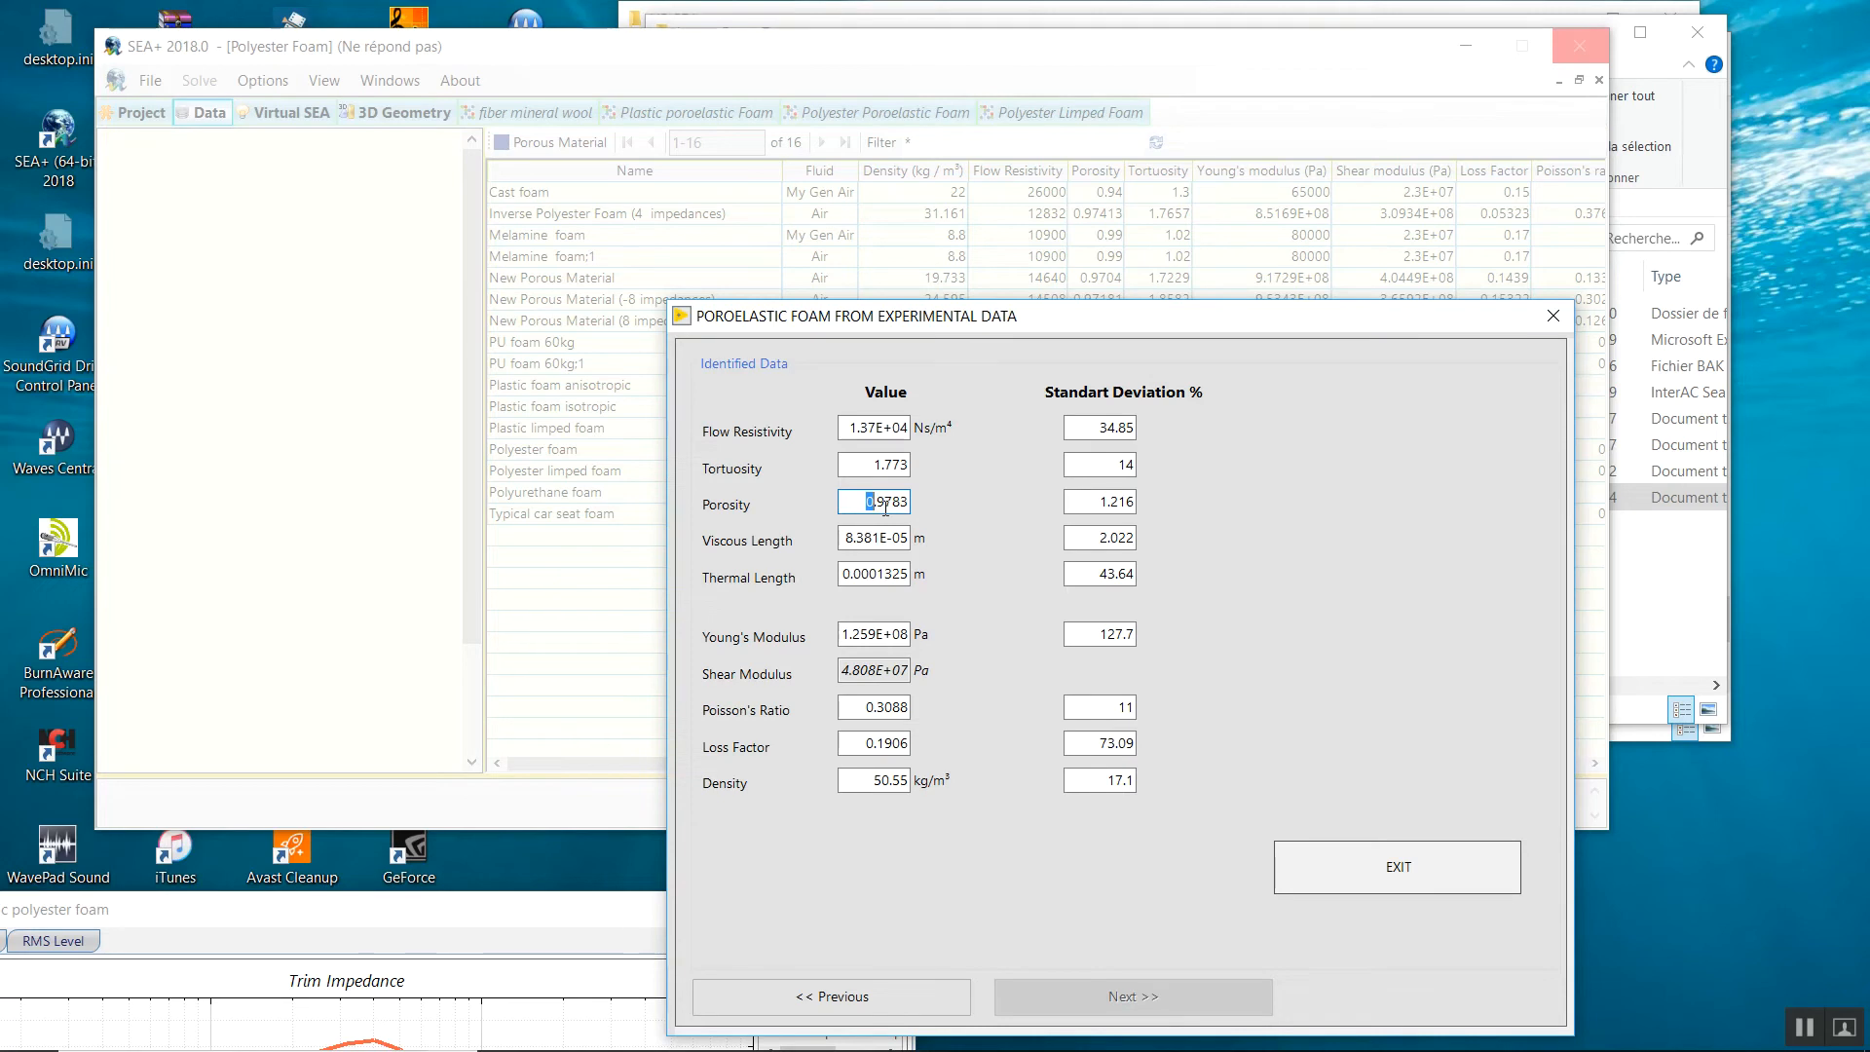
{"action": "left_click_drag", "start_coordinate": [1075, 501], "coordinate": [1142, 502]}
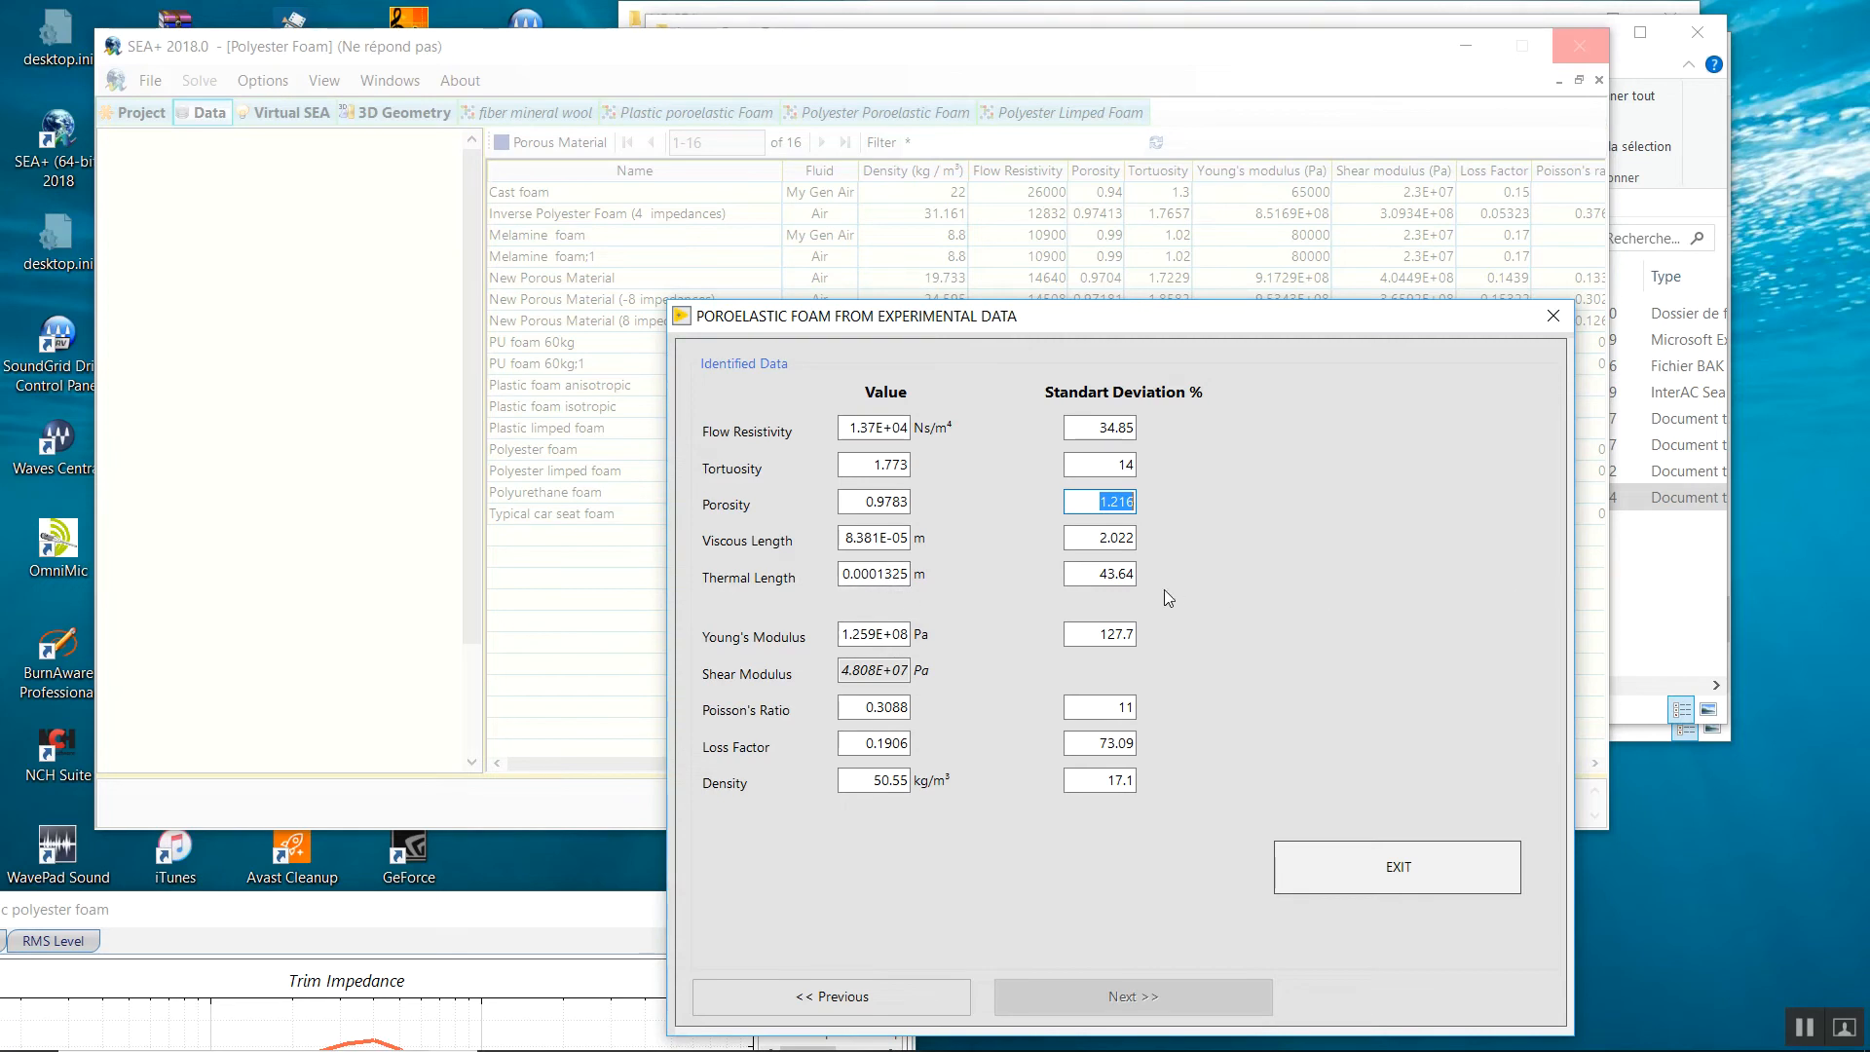
{"action": "left_click", "coordinate": [1101, 582]}
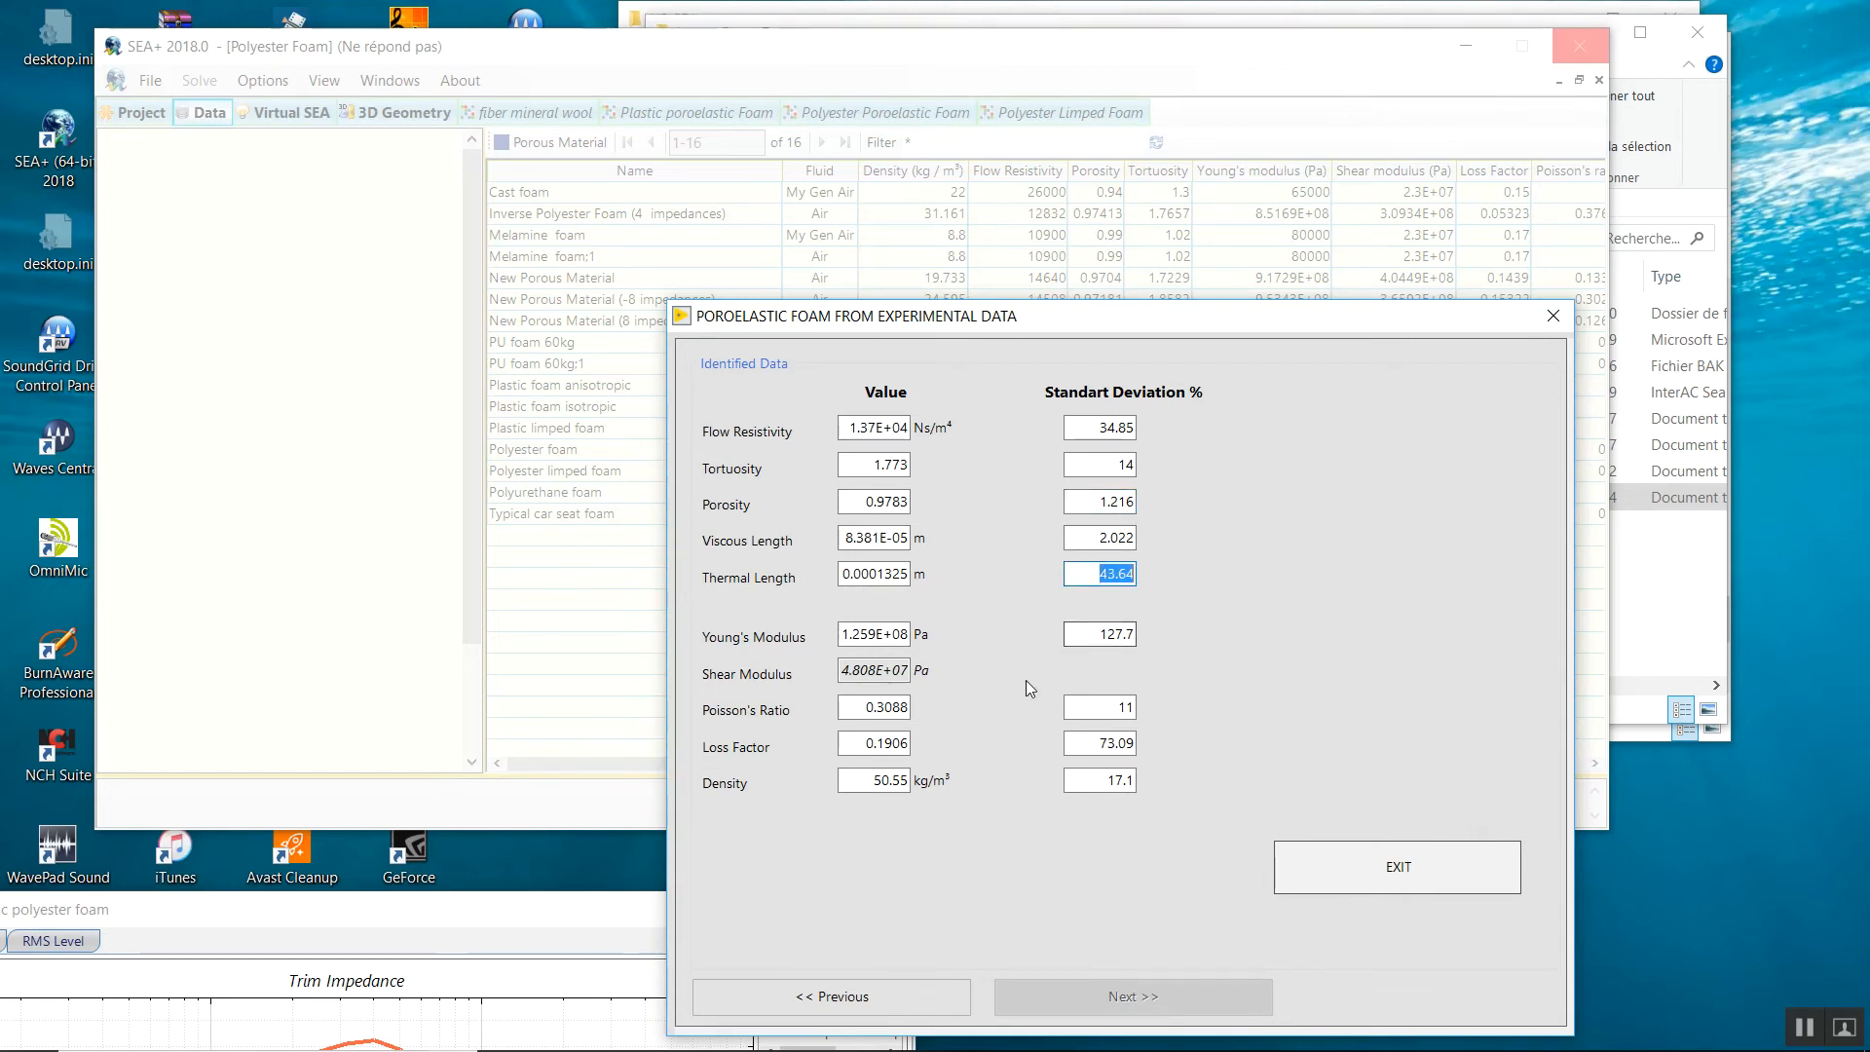
{"action": "left_click", "coordinate": [844, 638]}
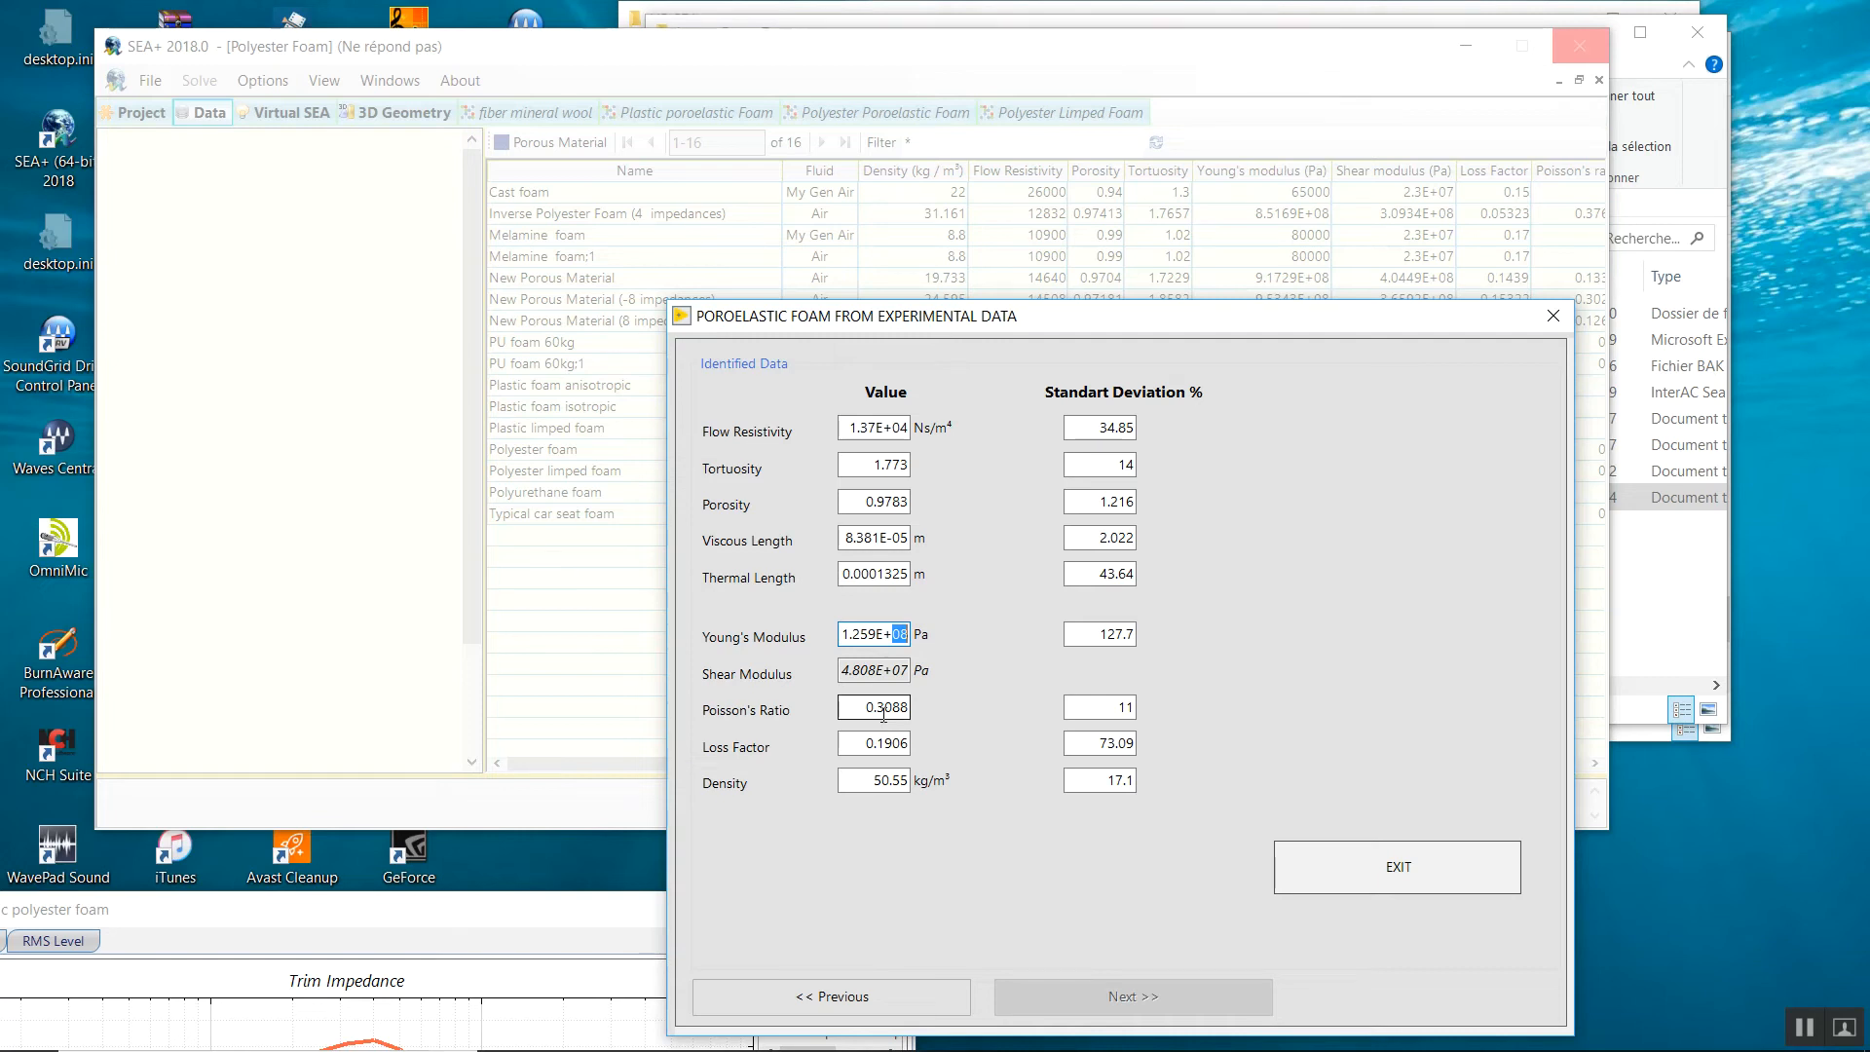
{"action": "left_click_drag", "start_coordinate": [1077, 634], "coordinate": [1147, 642]}
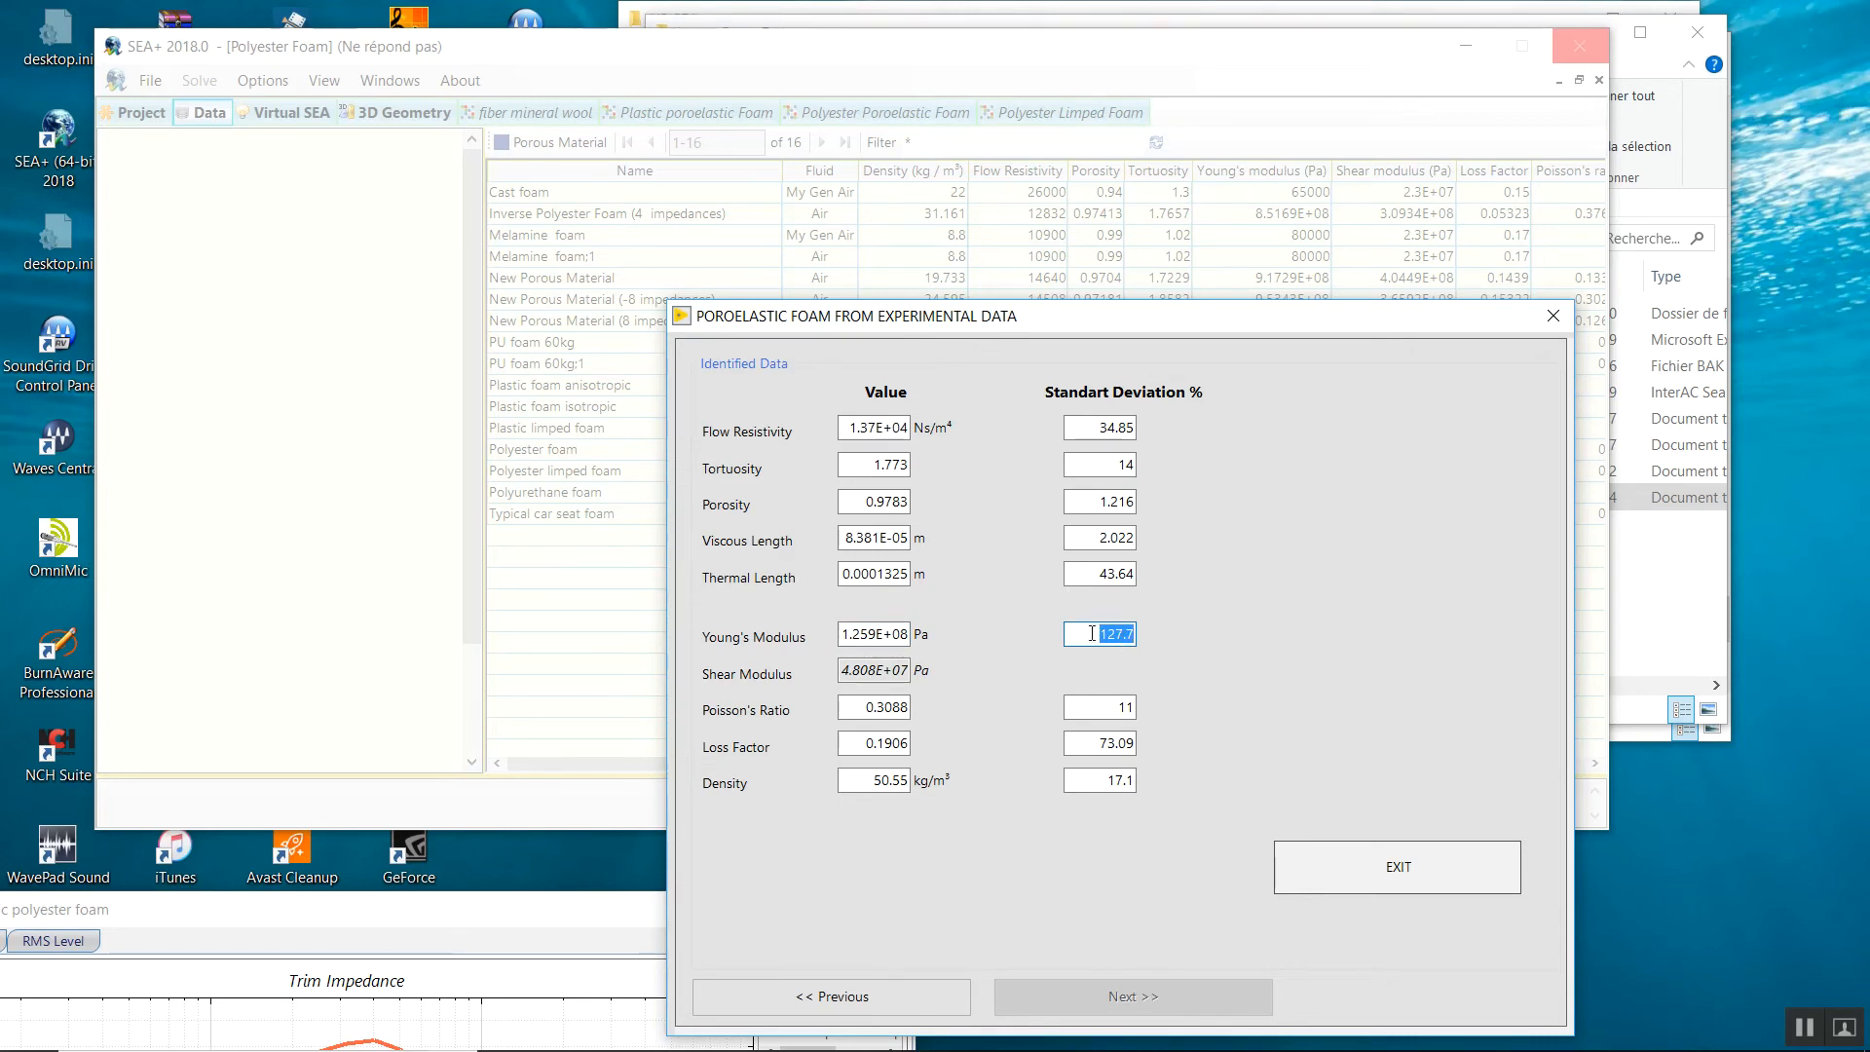
{"action": "left_click_drag", "start_coordinate": [1097, 633], "coordinate": [1136, 644]}
{"action": "left_click_drag", "start_coordinate": [864, 707], "coordinate": [902, 708]}
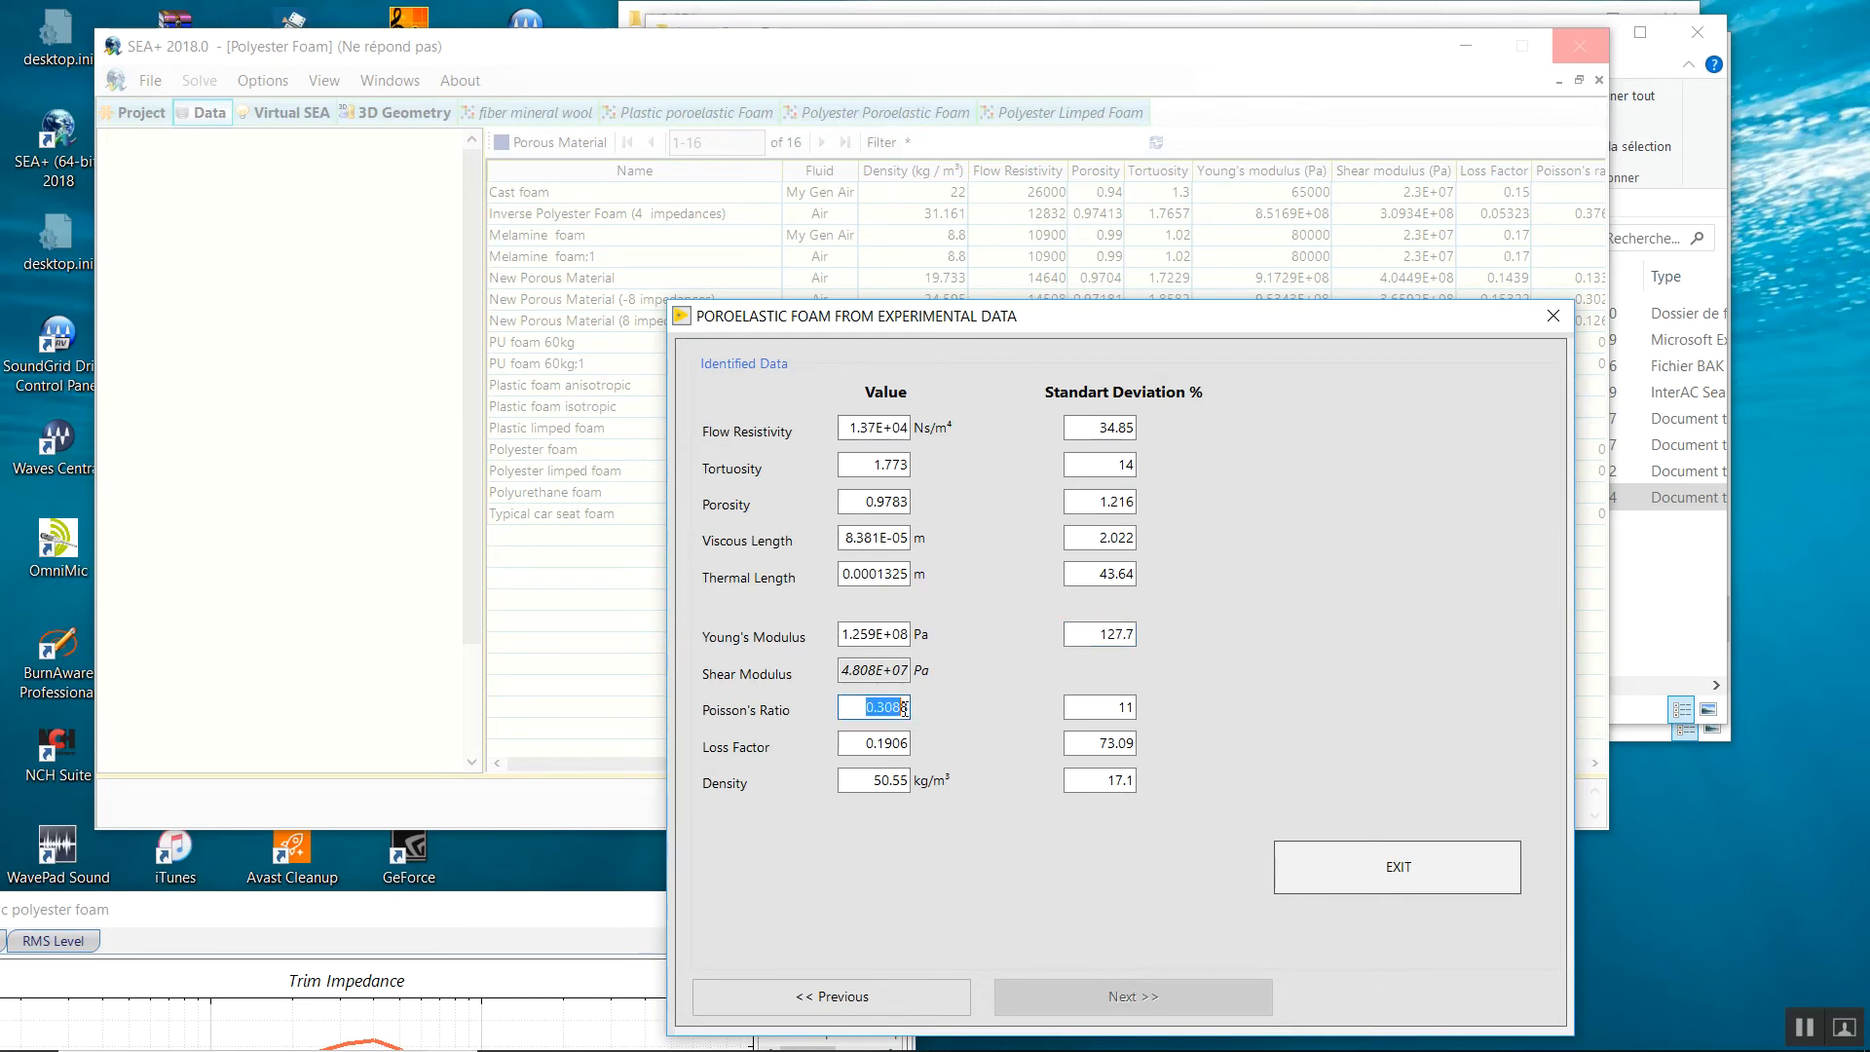
{"action": "left_click_drag", "start_coordinate": [1113, 709], "coordinate": [1139, 705]}
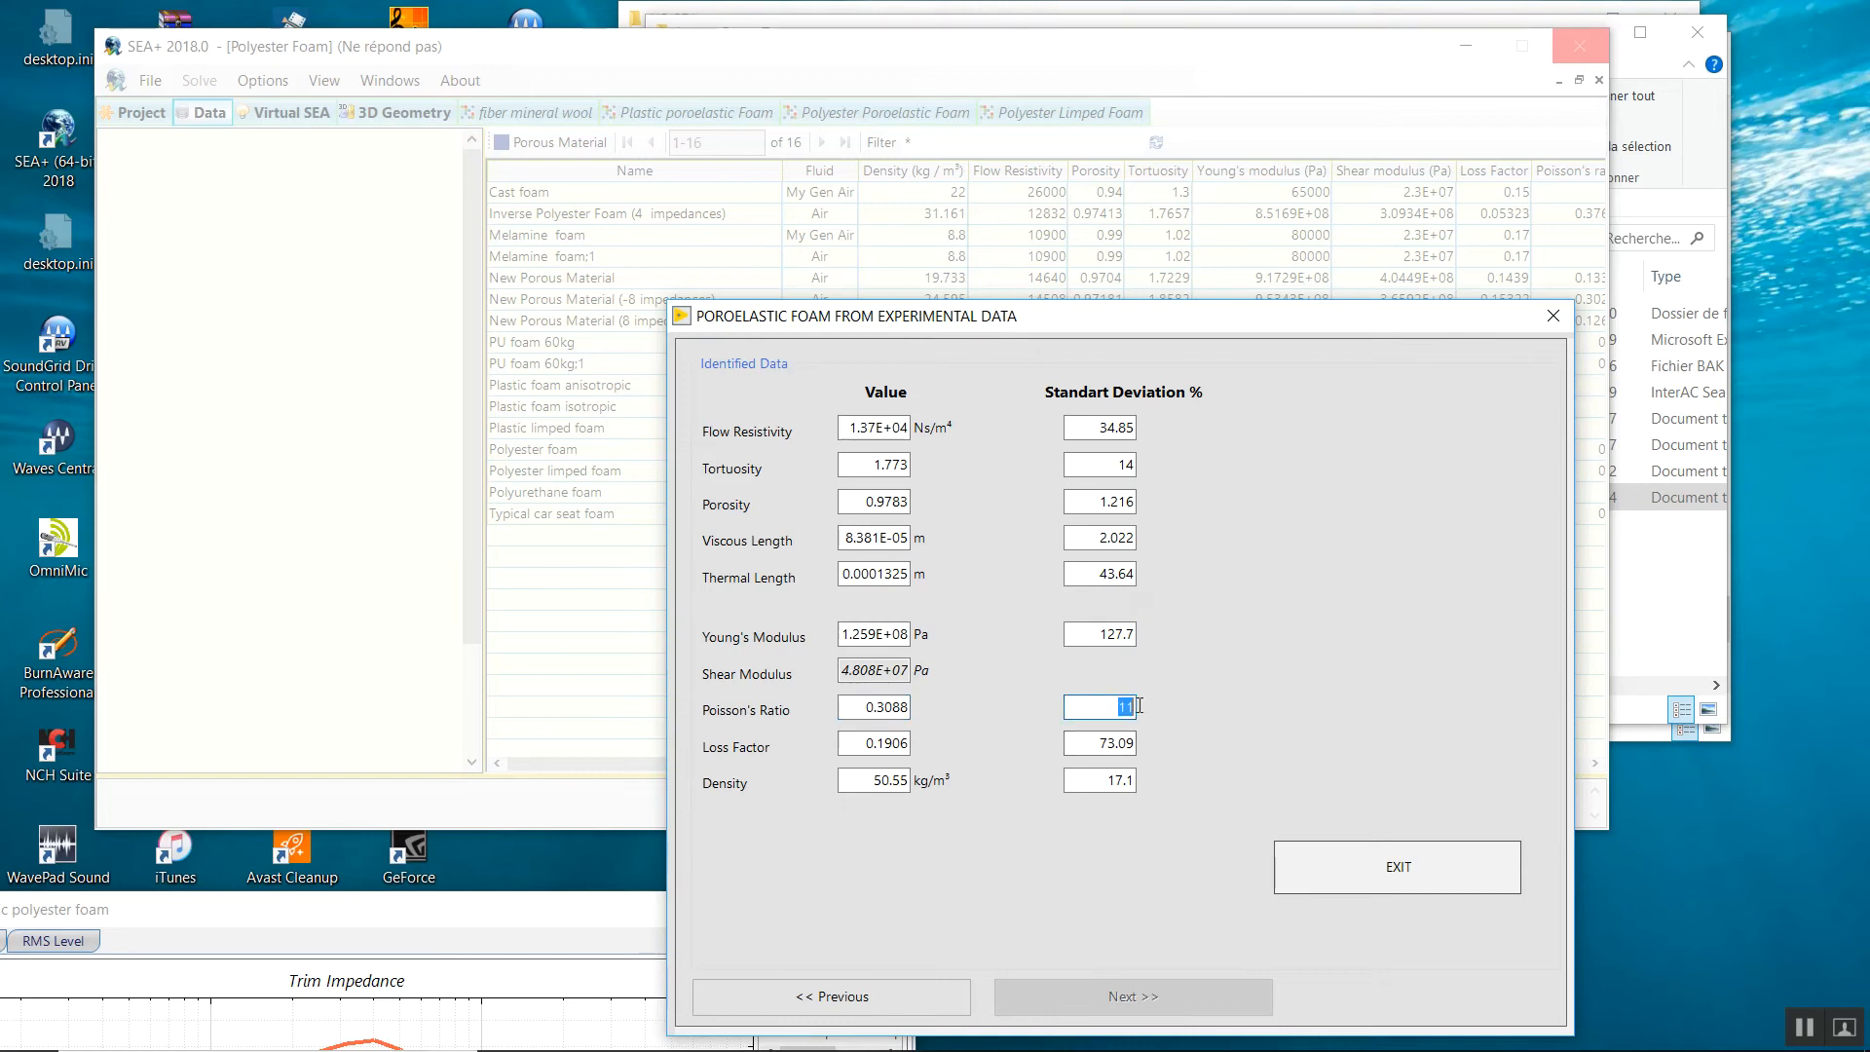
{"action": "left_click_drag", "start_coordinate": [863, 707], "coordinate": [903, 709]}
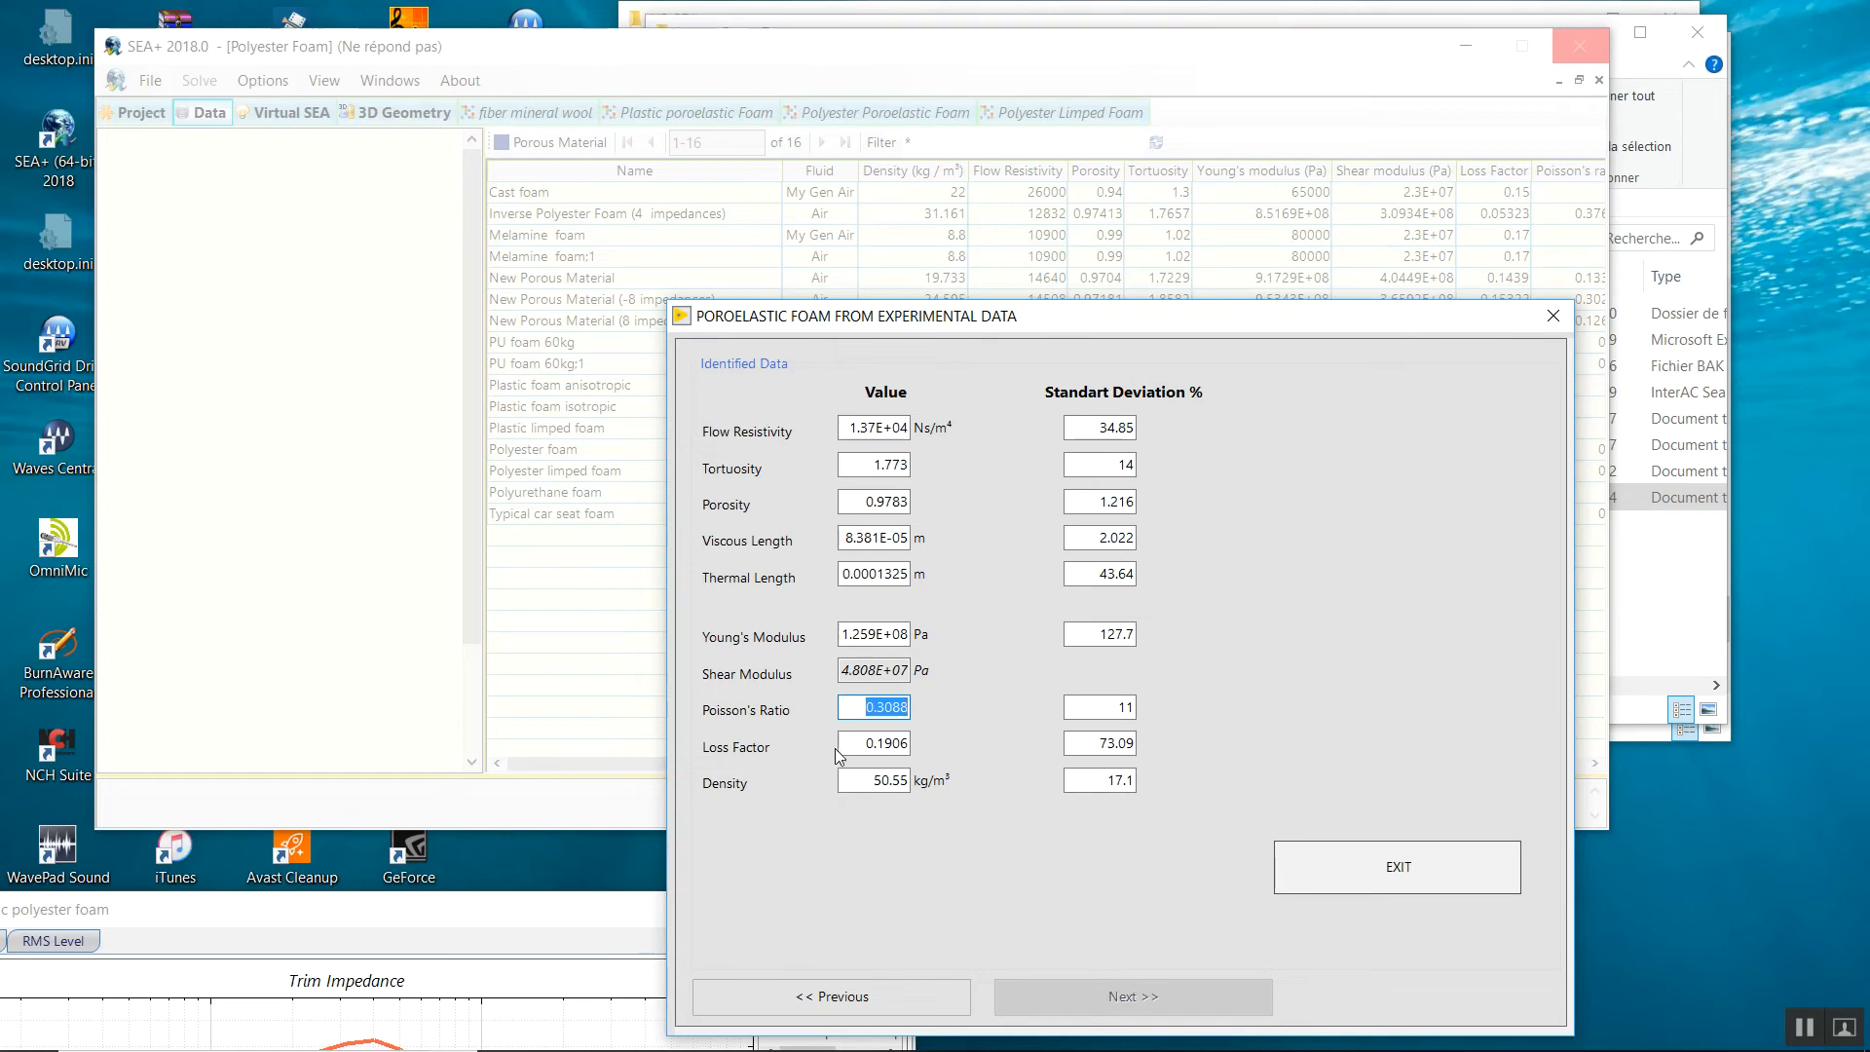
{"action": "left_click_drag", "start_coordinate": [866, 745], "coordinate": [917, 750]}
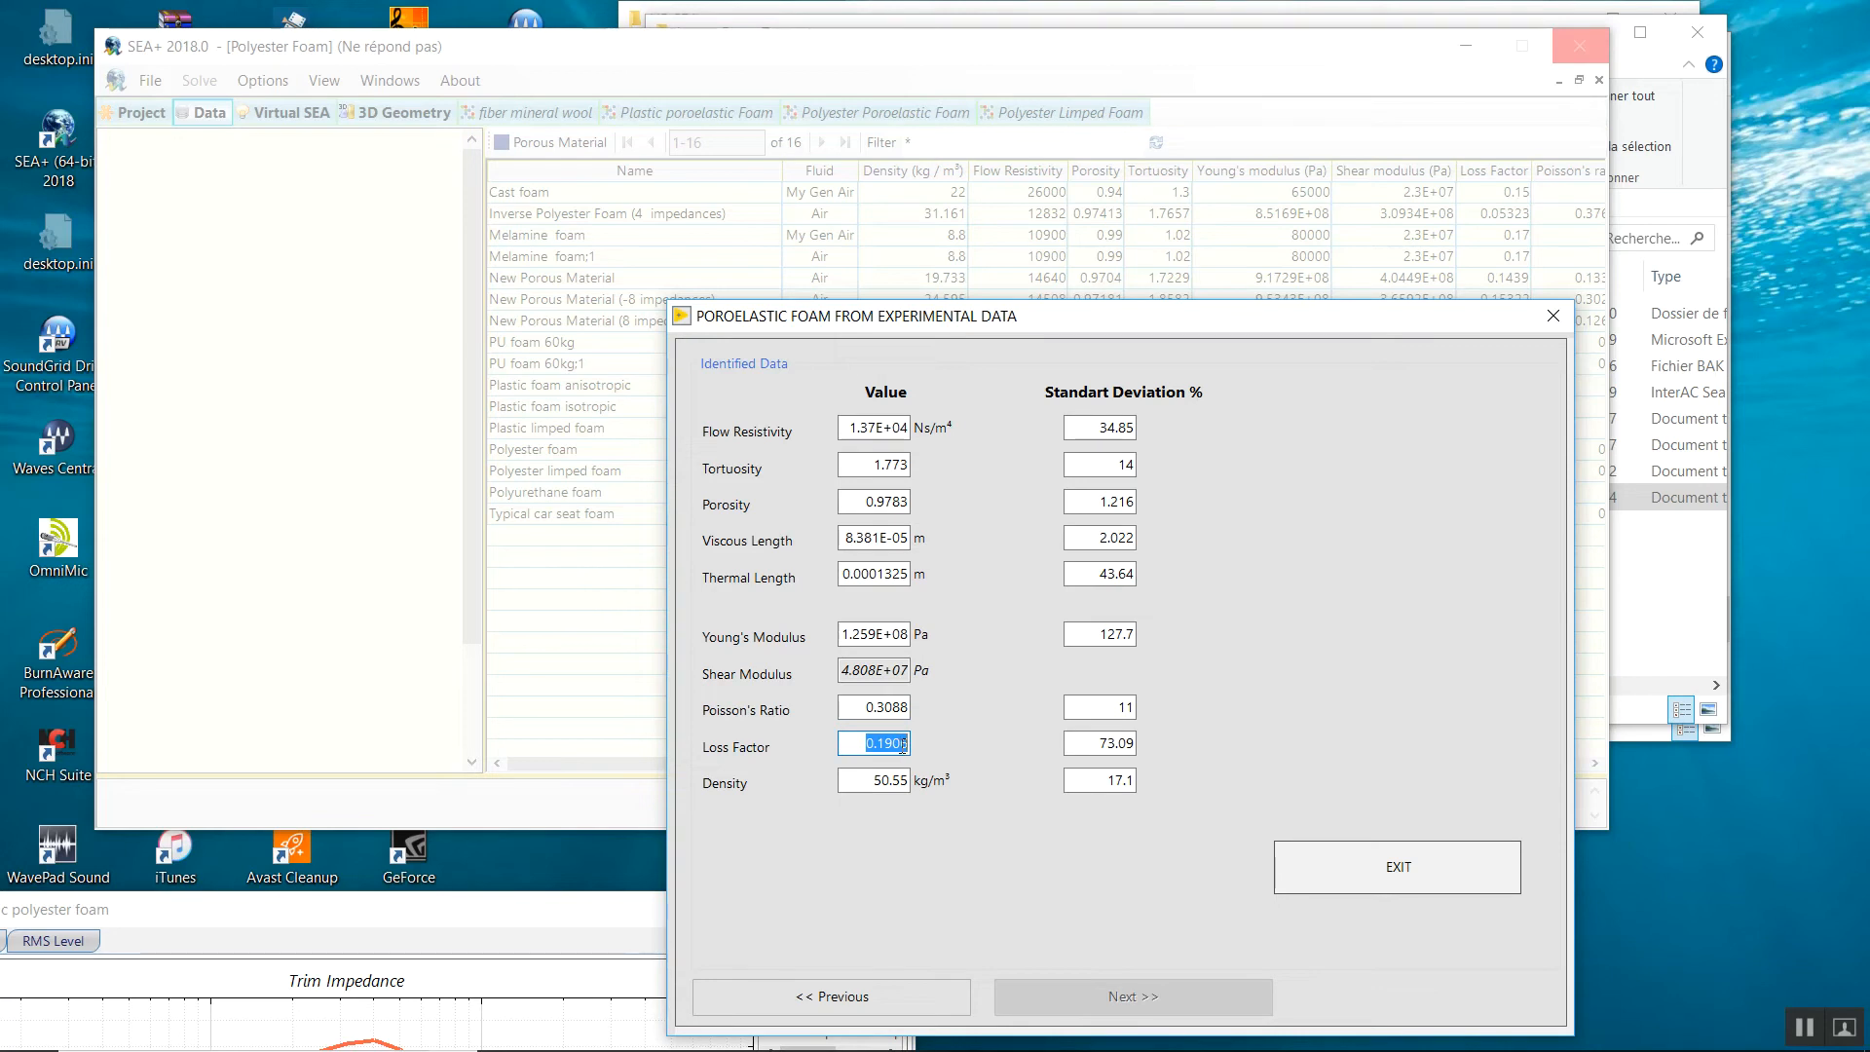
{"action": "left_click_drag", "start_coordinate": [860, 780], "coordinate": [917, 781]}
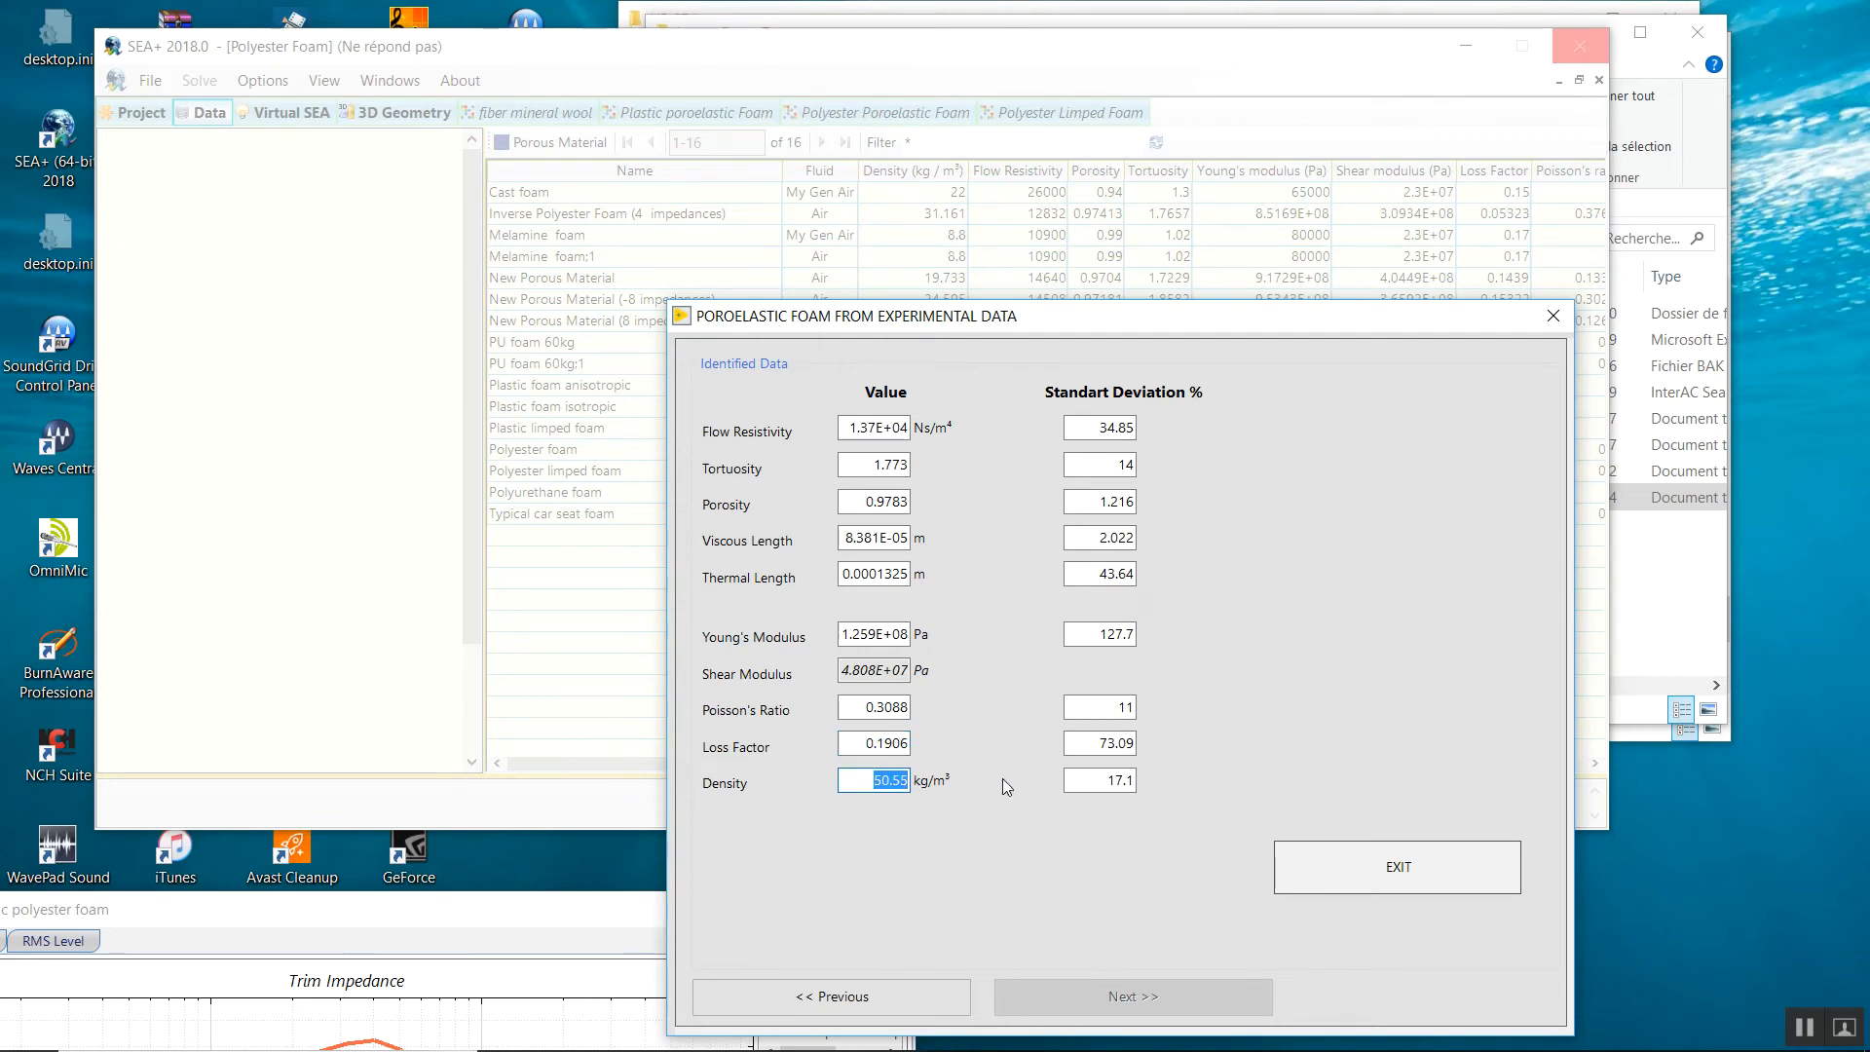
{"action": "left_click_drag", "start_coordinate": [1066, 785], "coordinate": [1137, 789]}
{"action": "left_click_drag", "start_coordinate": [1034, 319], "coordinate": [1055, 188]}
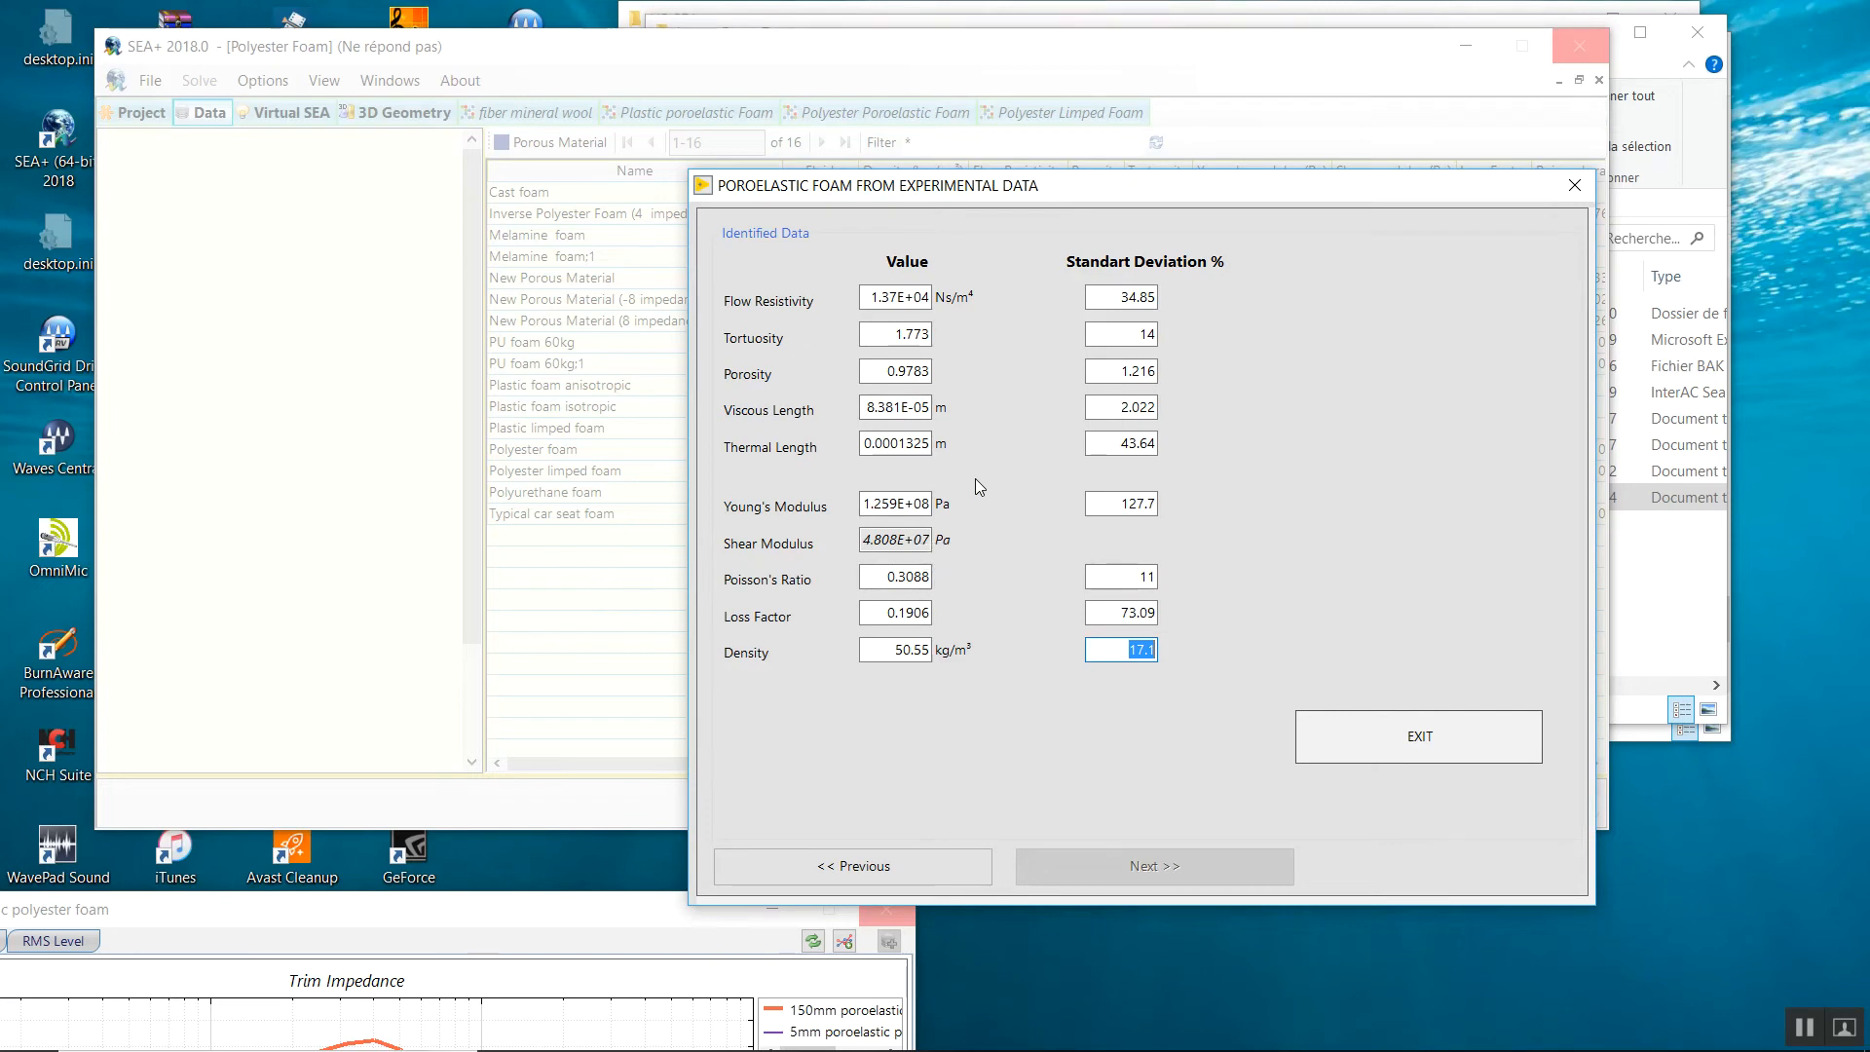
{"action": "left_click", "coordinate": [1299, 758]}
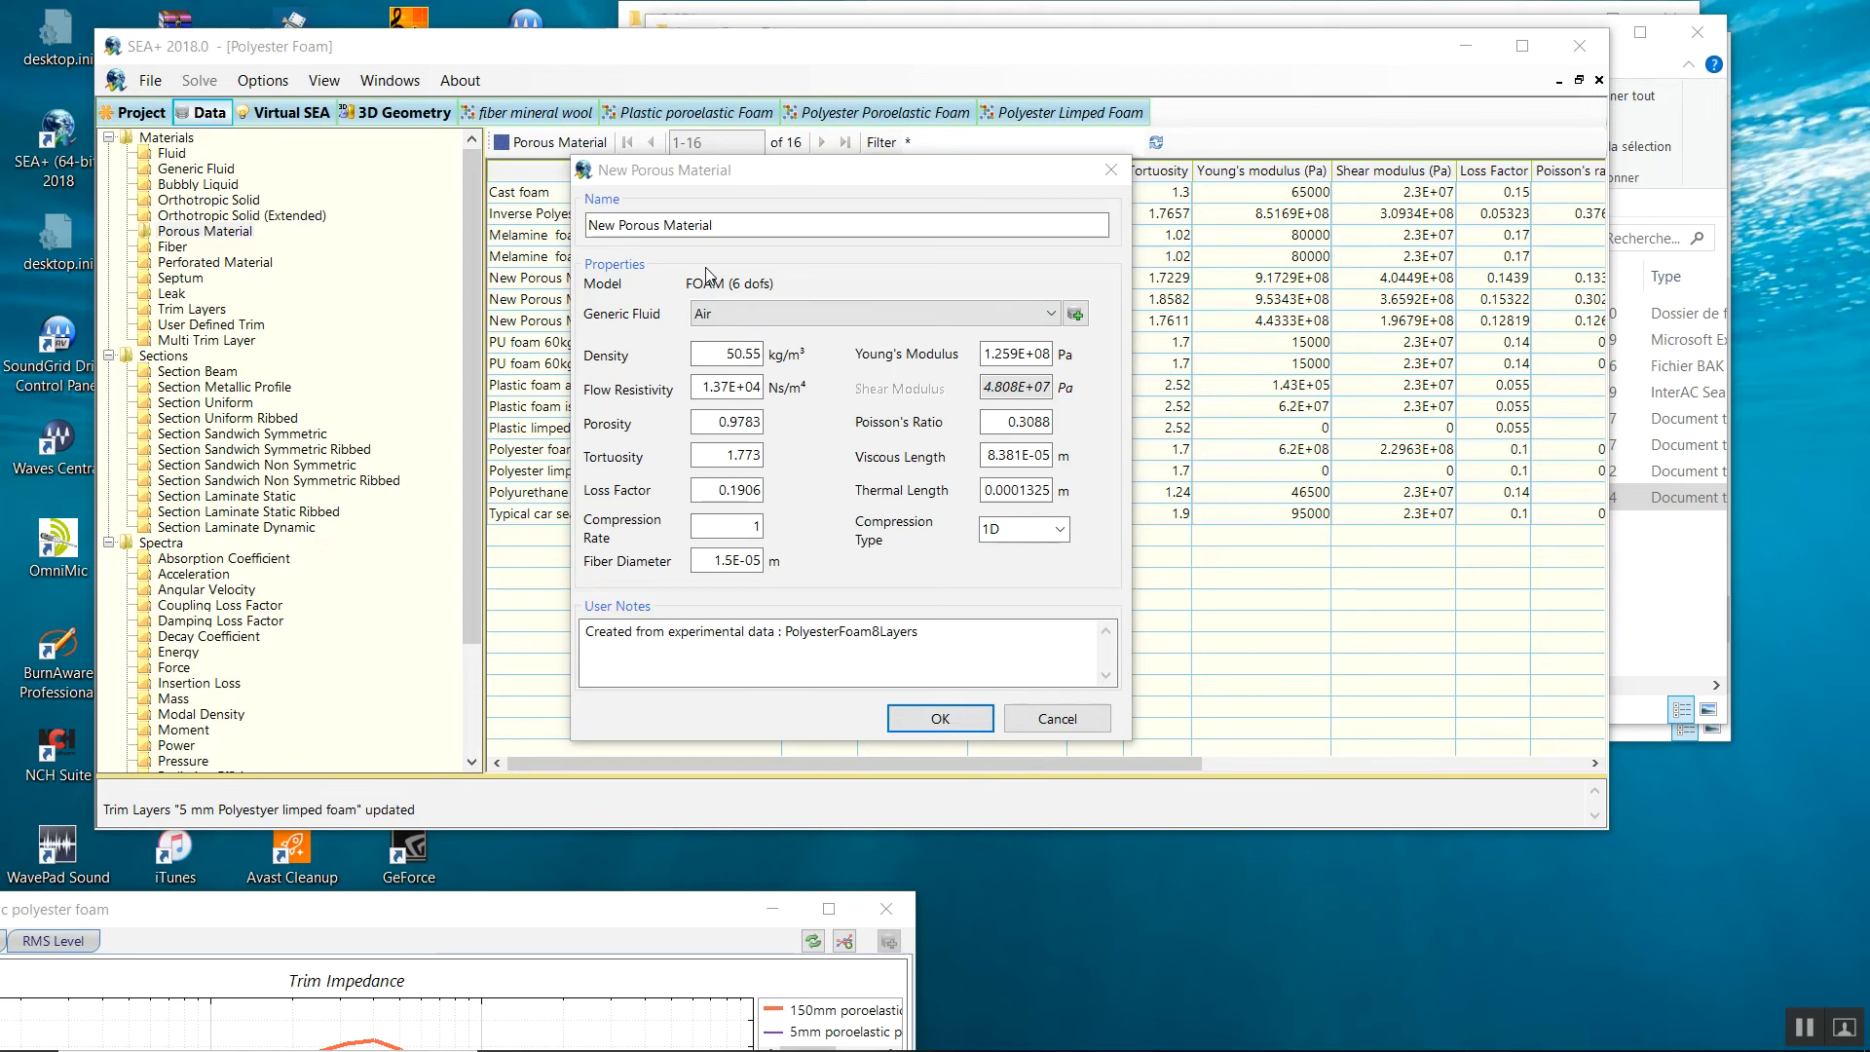
Name the material 'New Porous Material first trial' and save it to the database.
{"action": "left_click", "coordinate": [719, 224]}
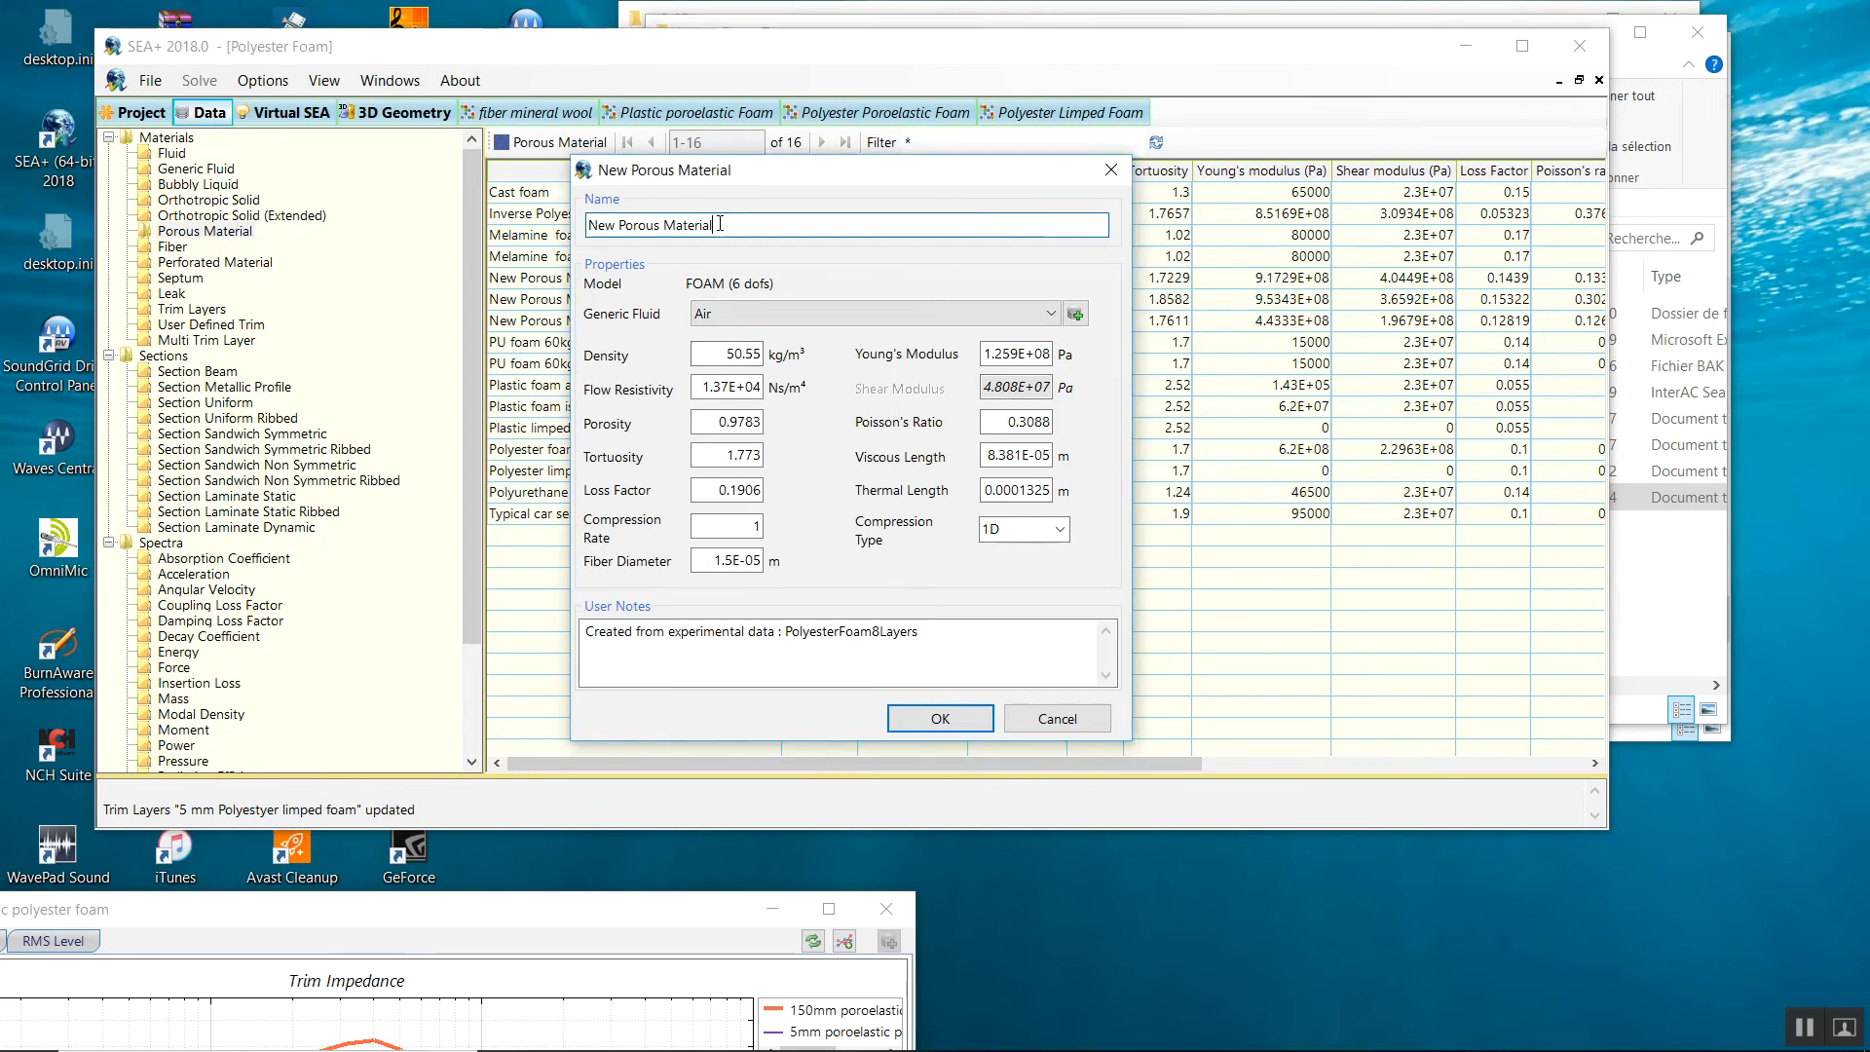
{"action": "type", "text": "first trial"}
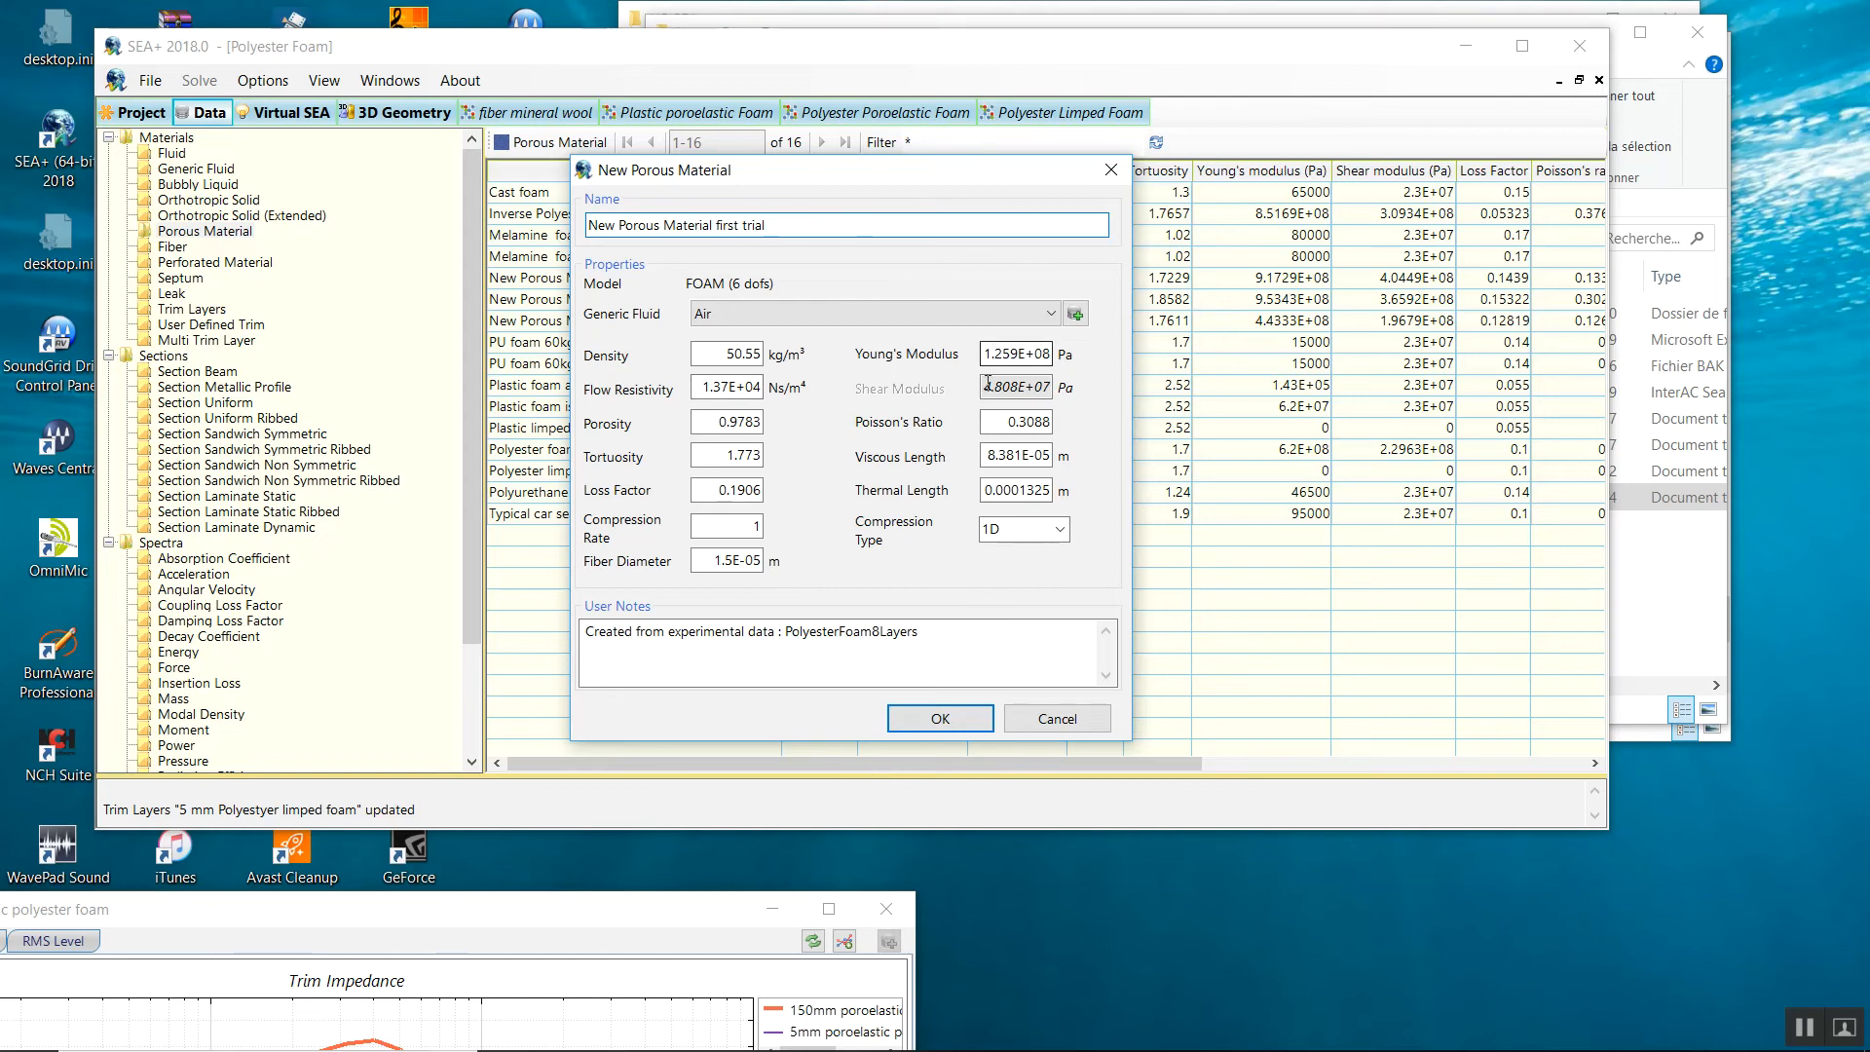
{"action": "left_click", "coordinate": [979, 718]}
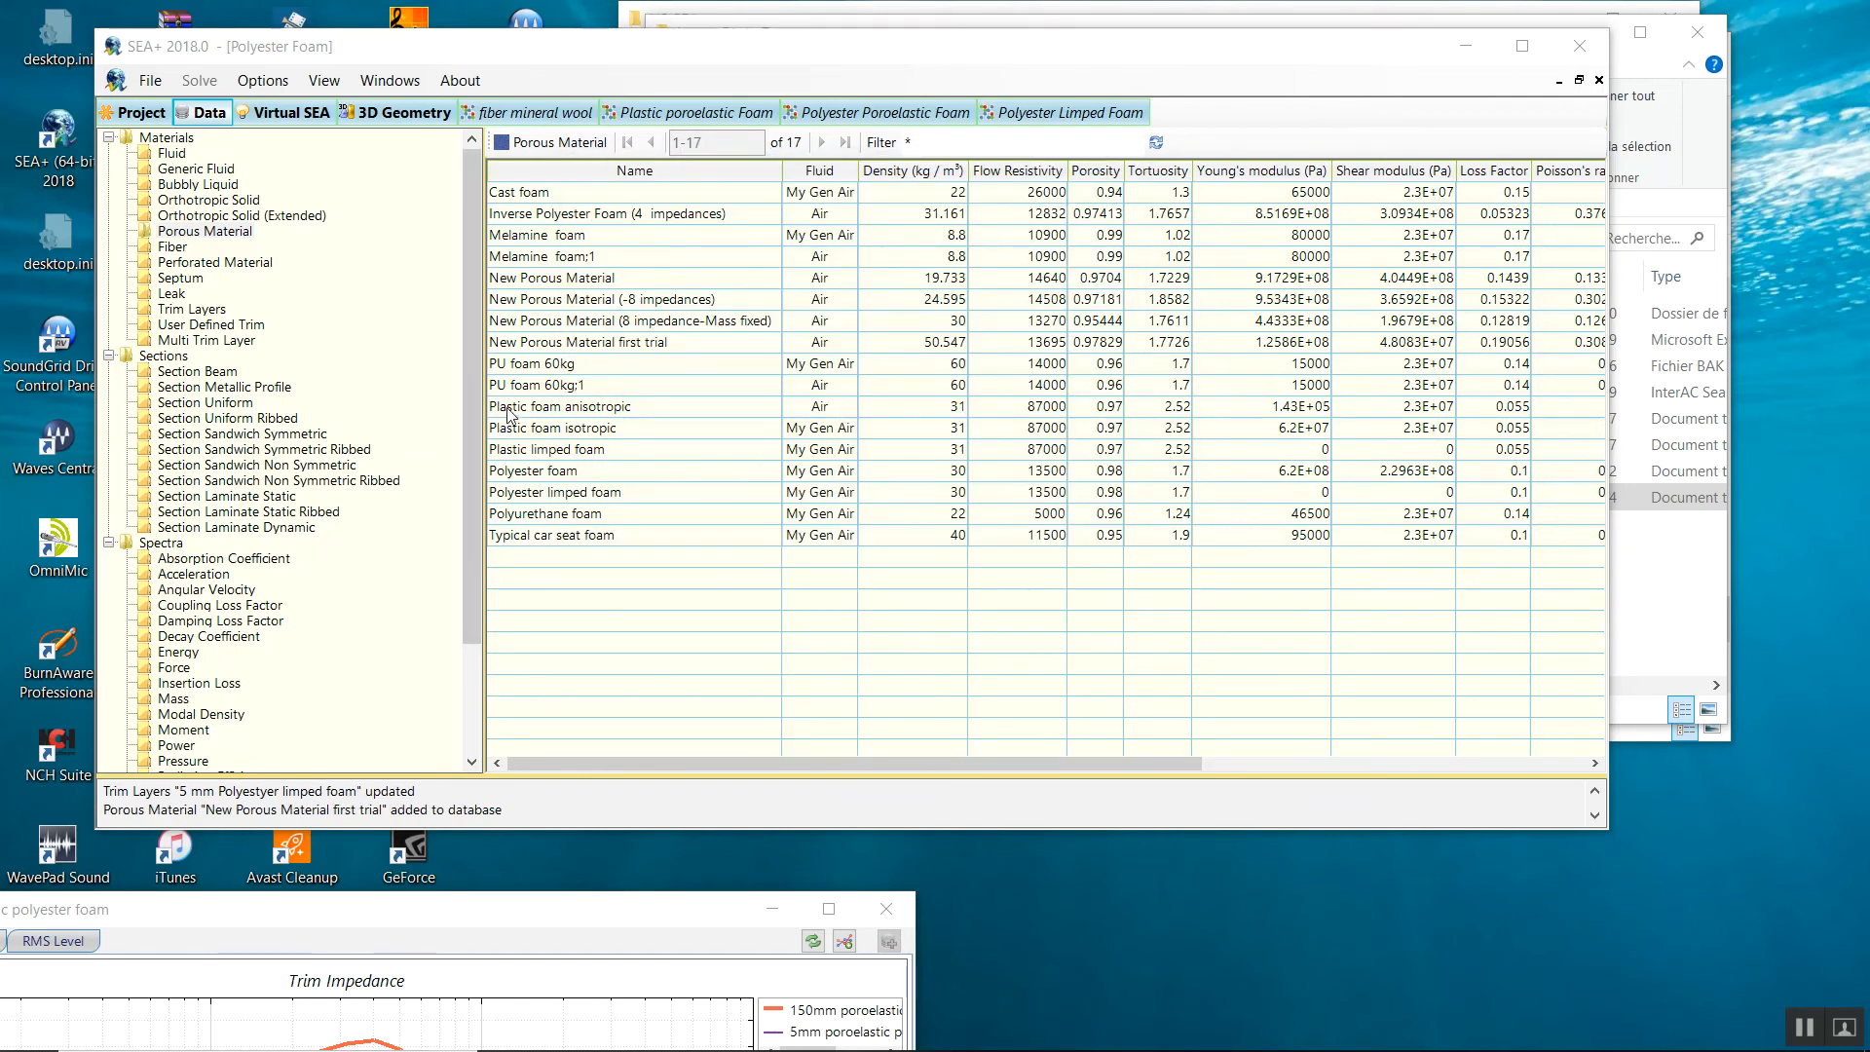
Inspect the Polyester foam material's properties, then close its editor without saving changes.
{"action": "double_click", "coordinate": [499, 474]}
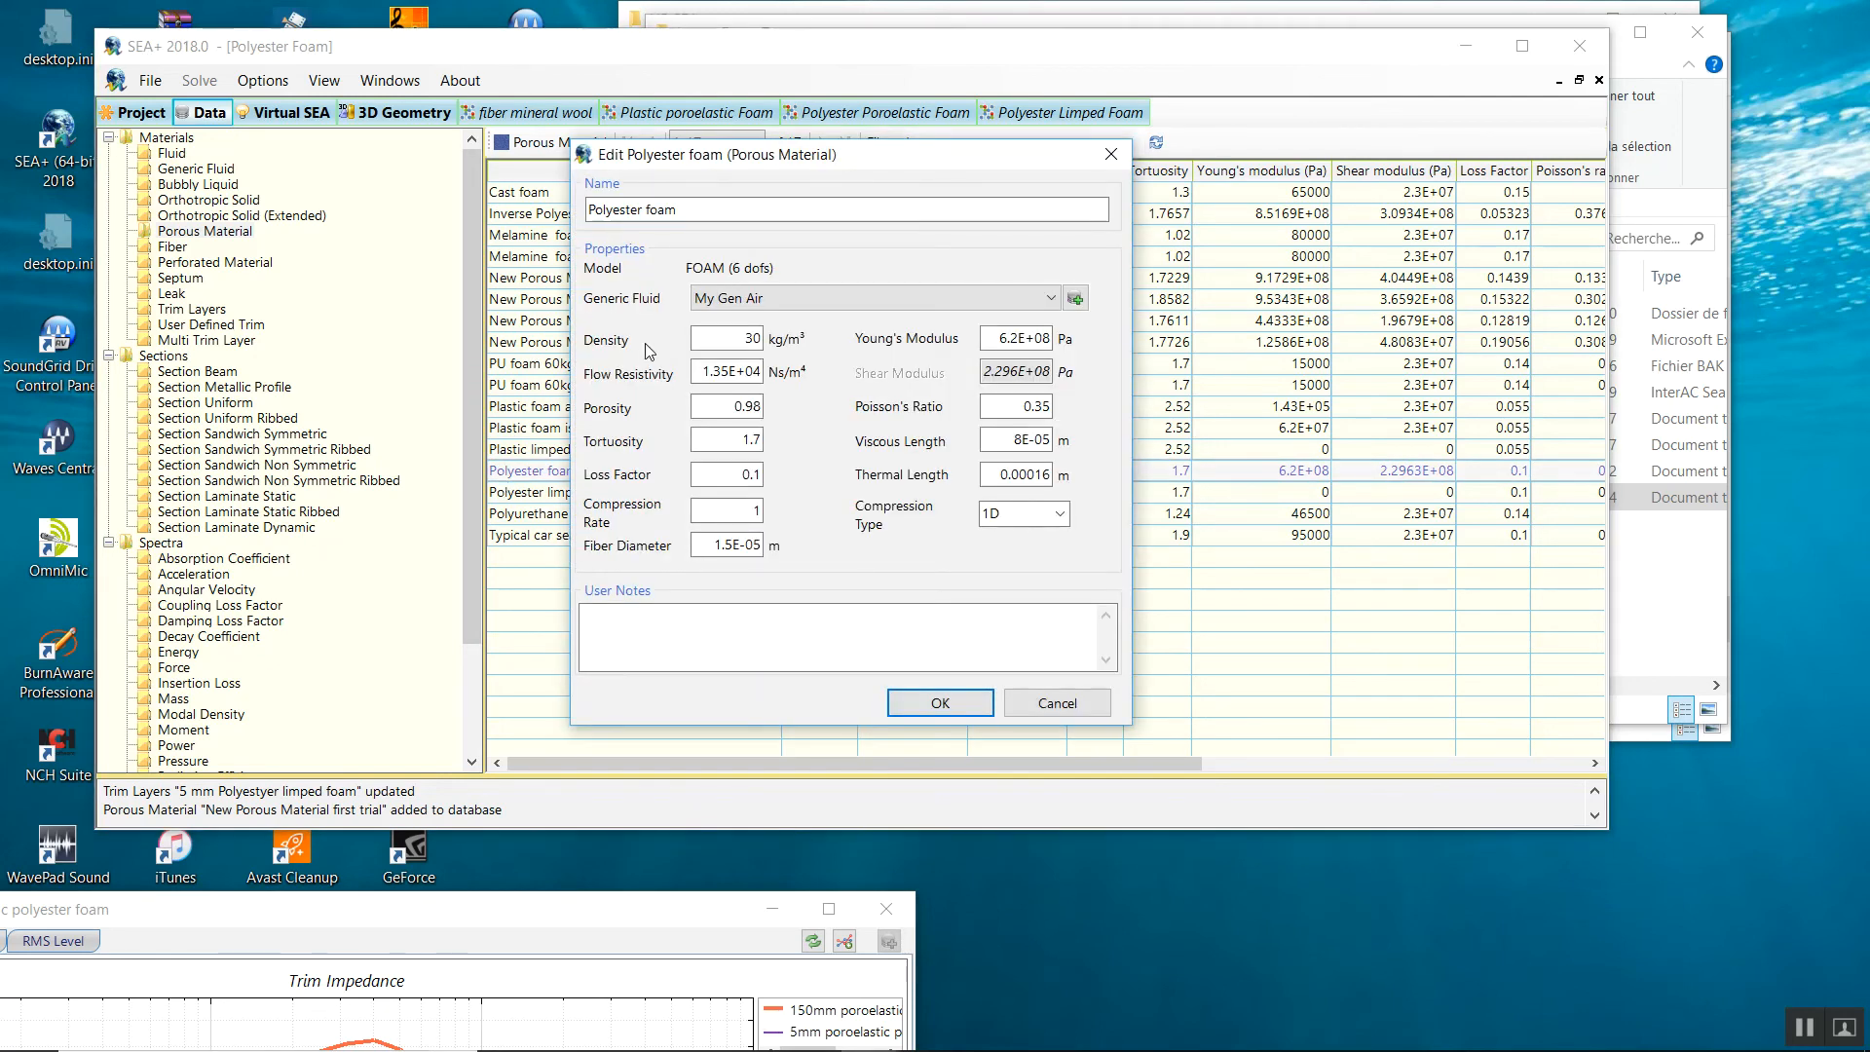
{"action": "left_click_drag", "start_coordinate": [713, 165], "coordinate": [844, 746]}
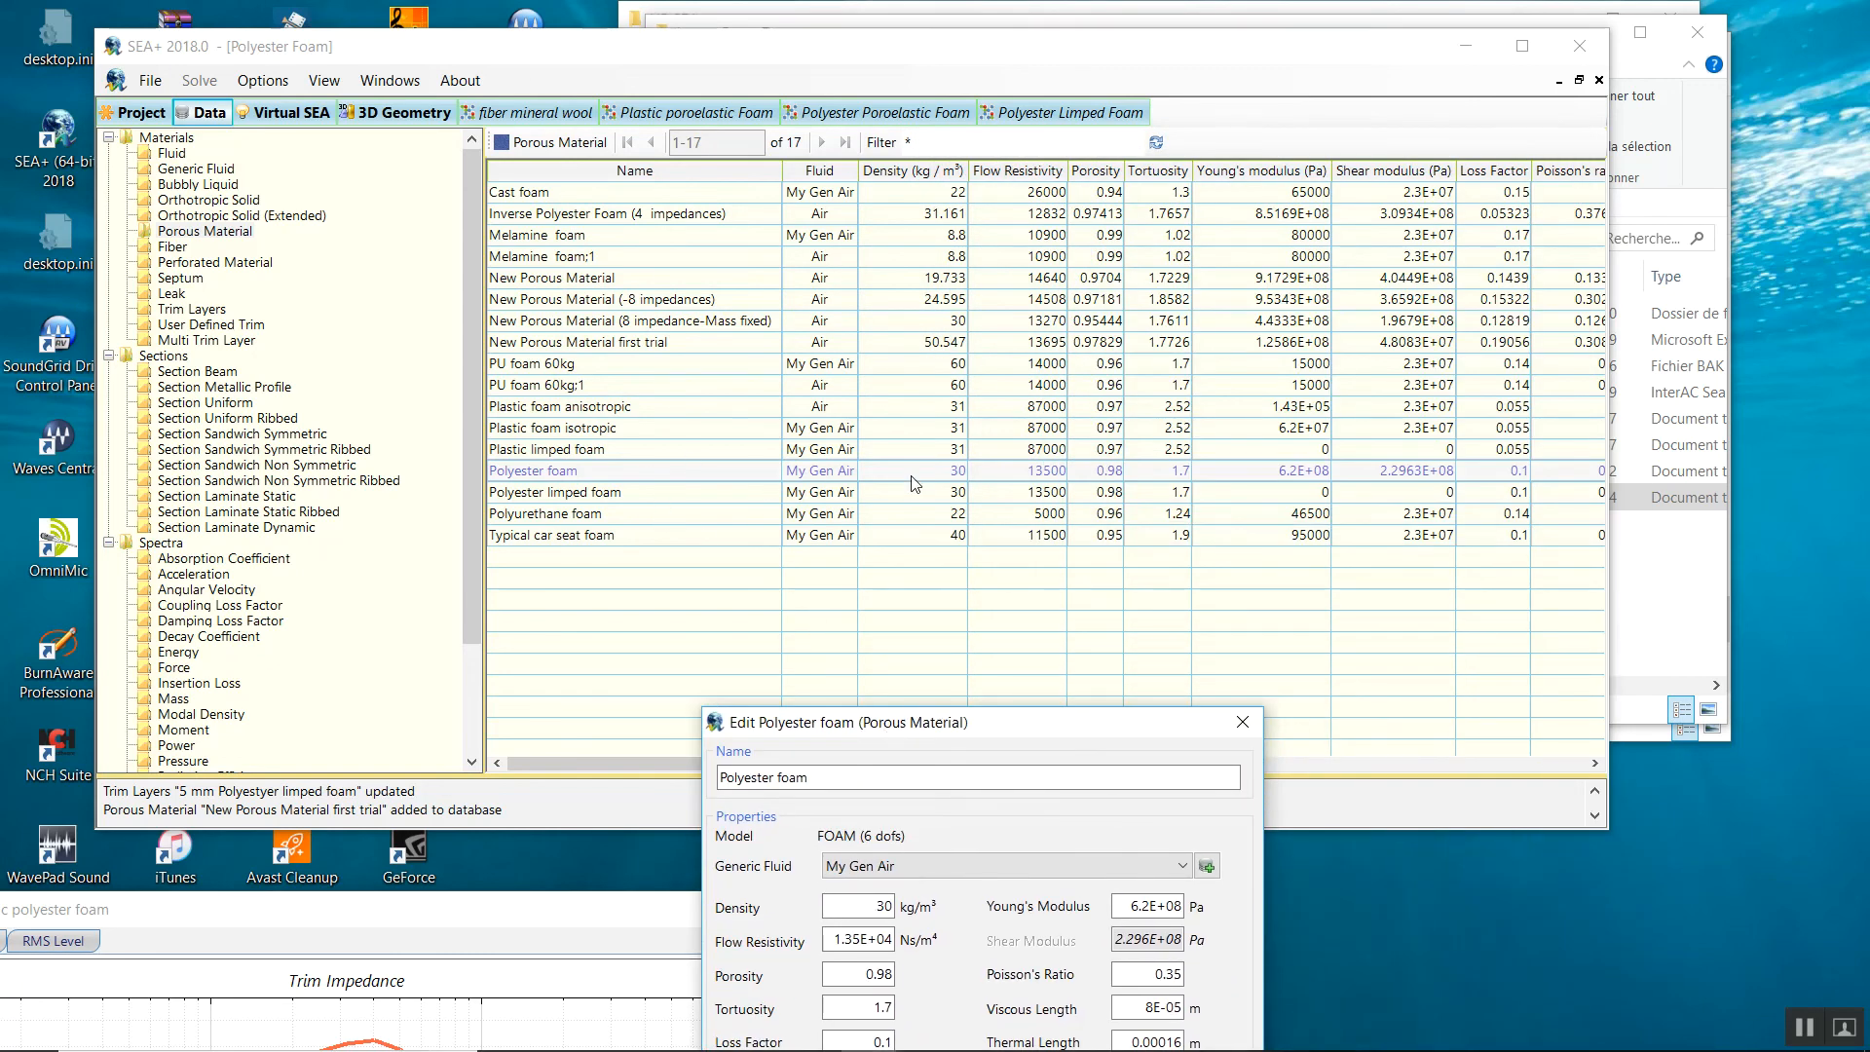
{"action": "left_click", "coordinate": [942, 477]}
{"action": "left_click_drag", "start_coordinate": [1119, 723], "coordinate": [1099, 464]}
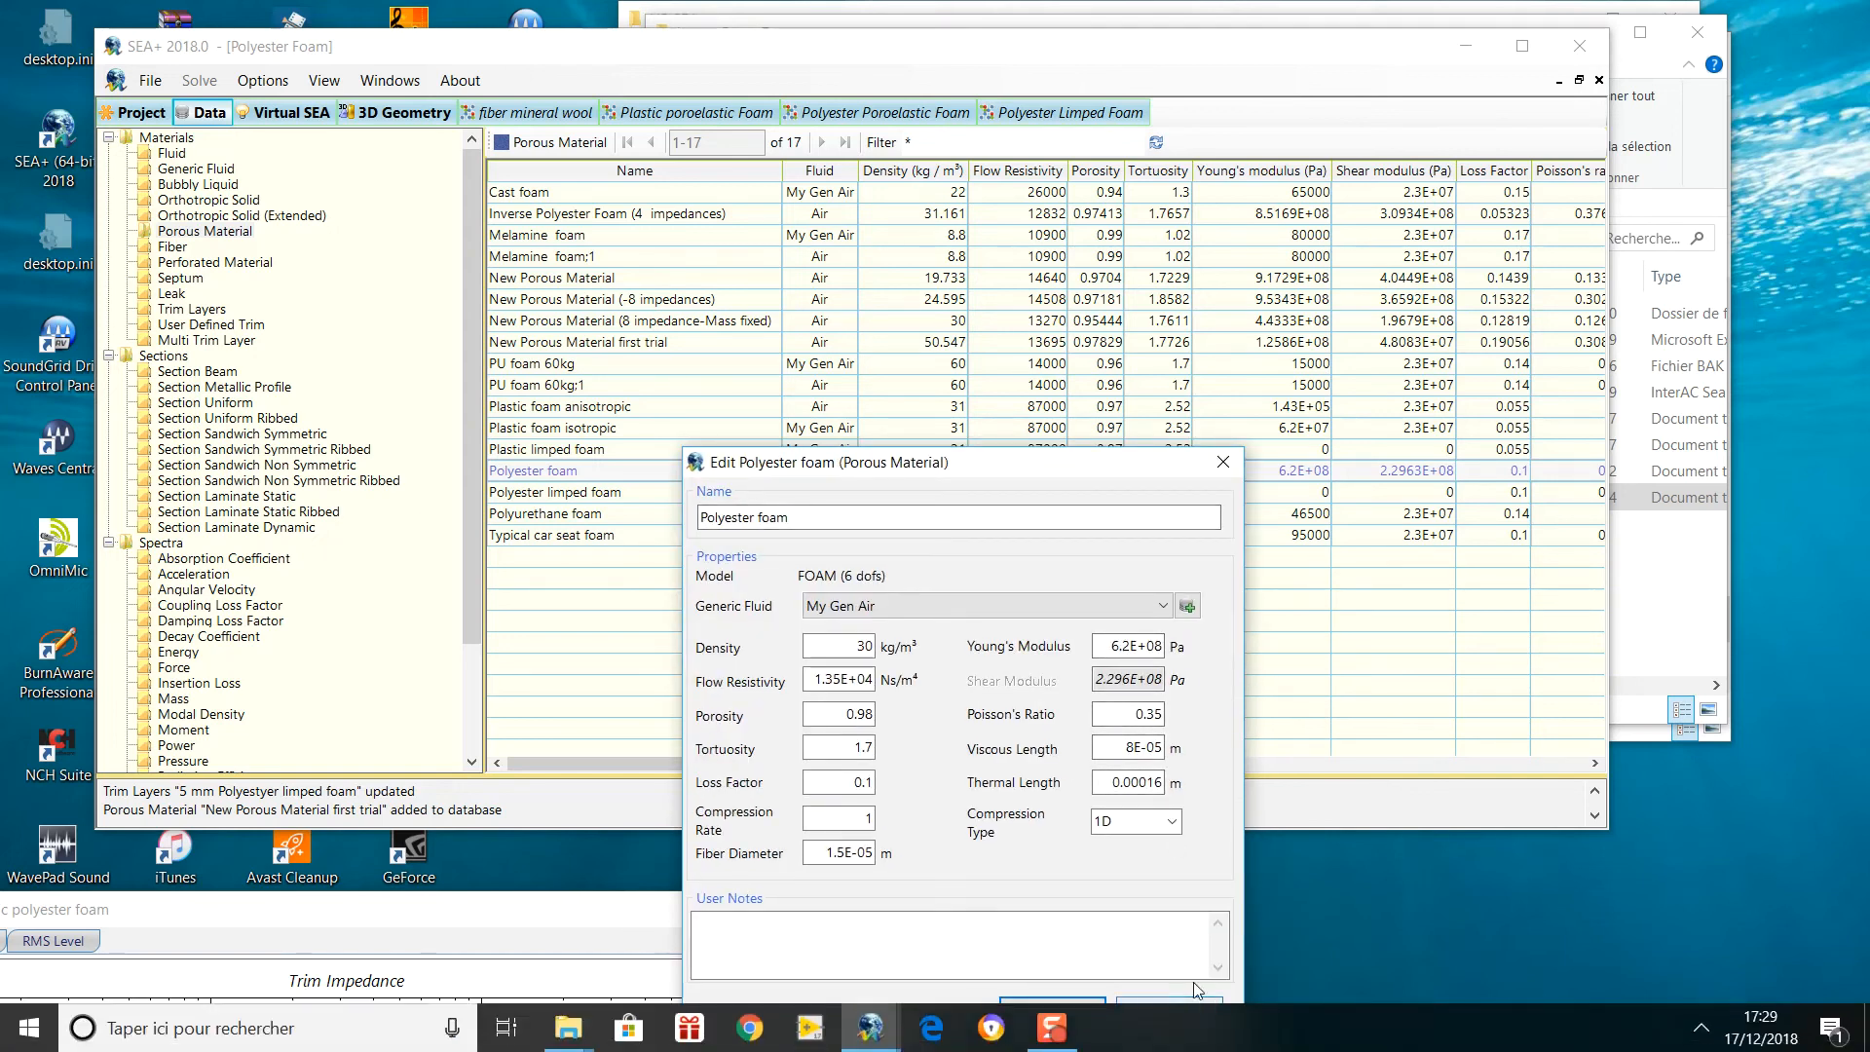
{"action": "left_click", "coordinate": [1169, 1011]}
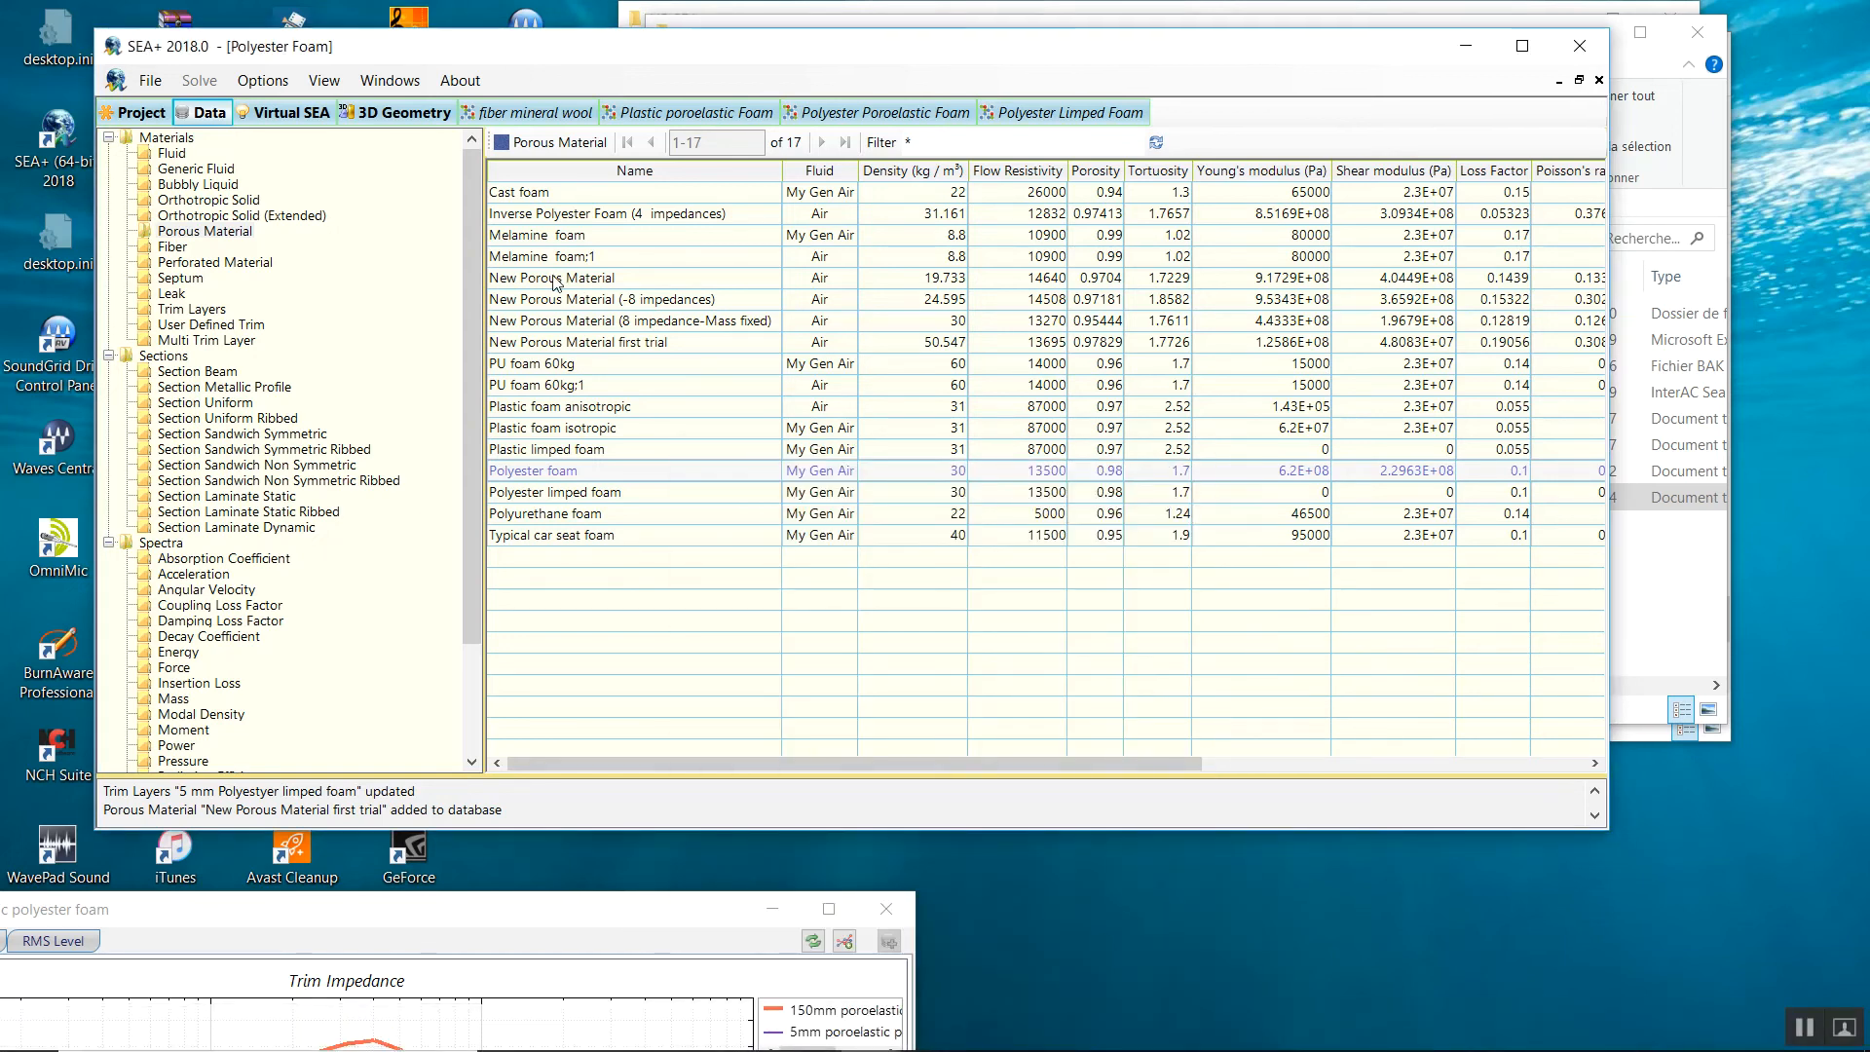
Compare New Porous Material first trial against Polyester foam and Polyester limped foam in the table.
{"action": "left_click", "coordinate": [541, 324]}
{"action": "left_click", "coordinate": [533, 345]}
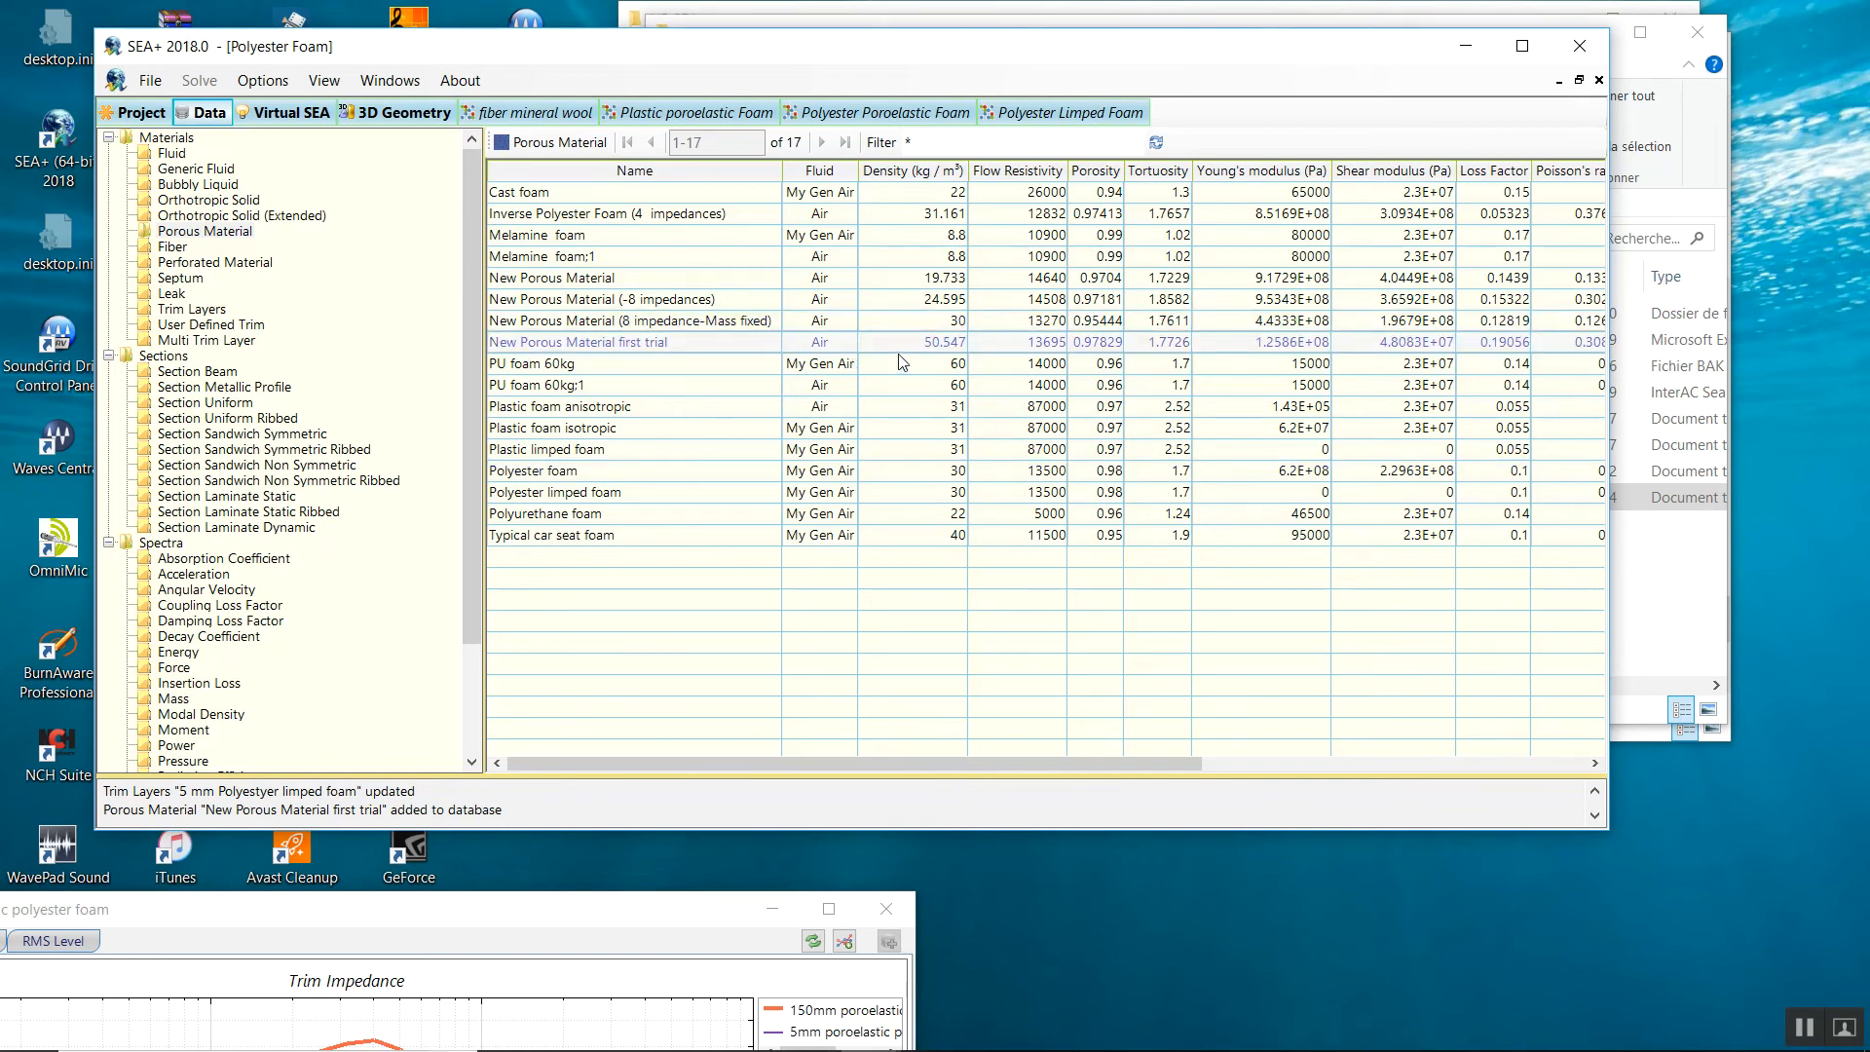
{"action": "left_click", "coordinate": [845, 491]}
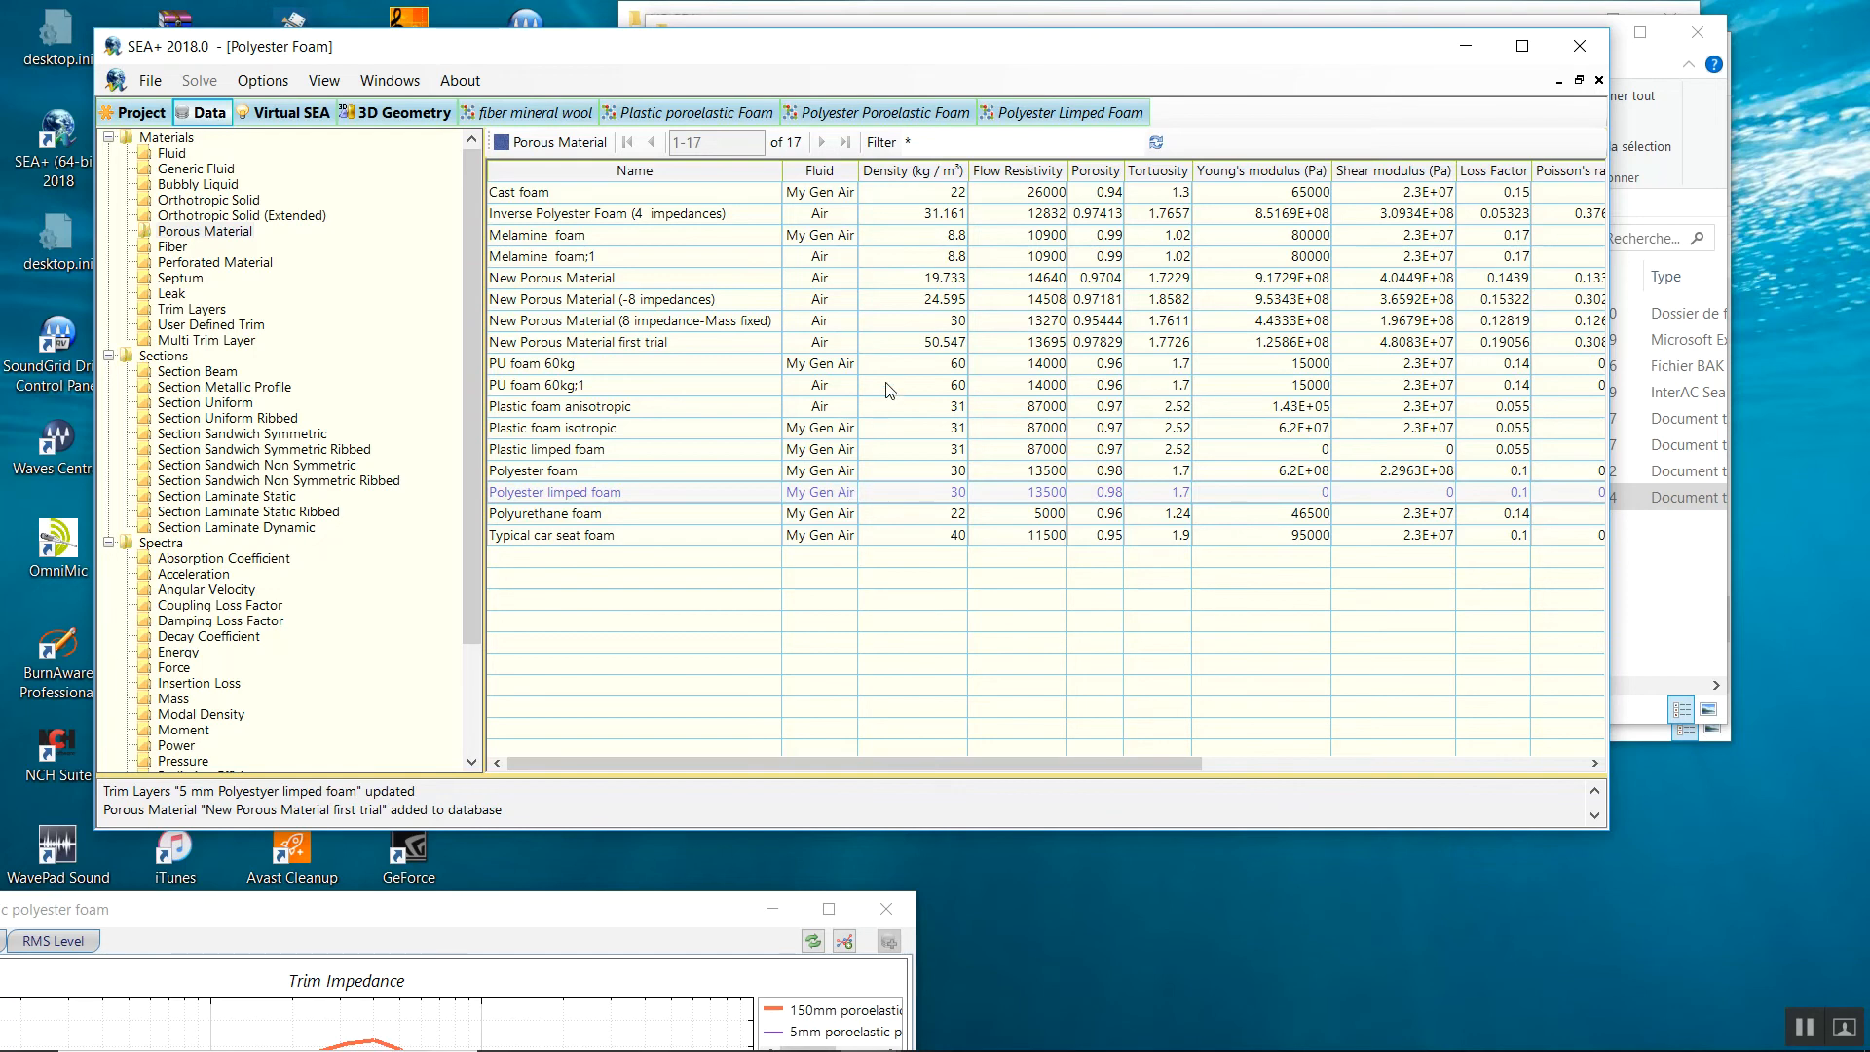
{"action": "left_click", "coordinate": [629, 347]}
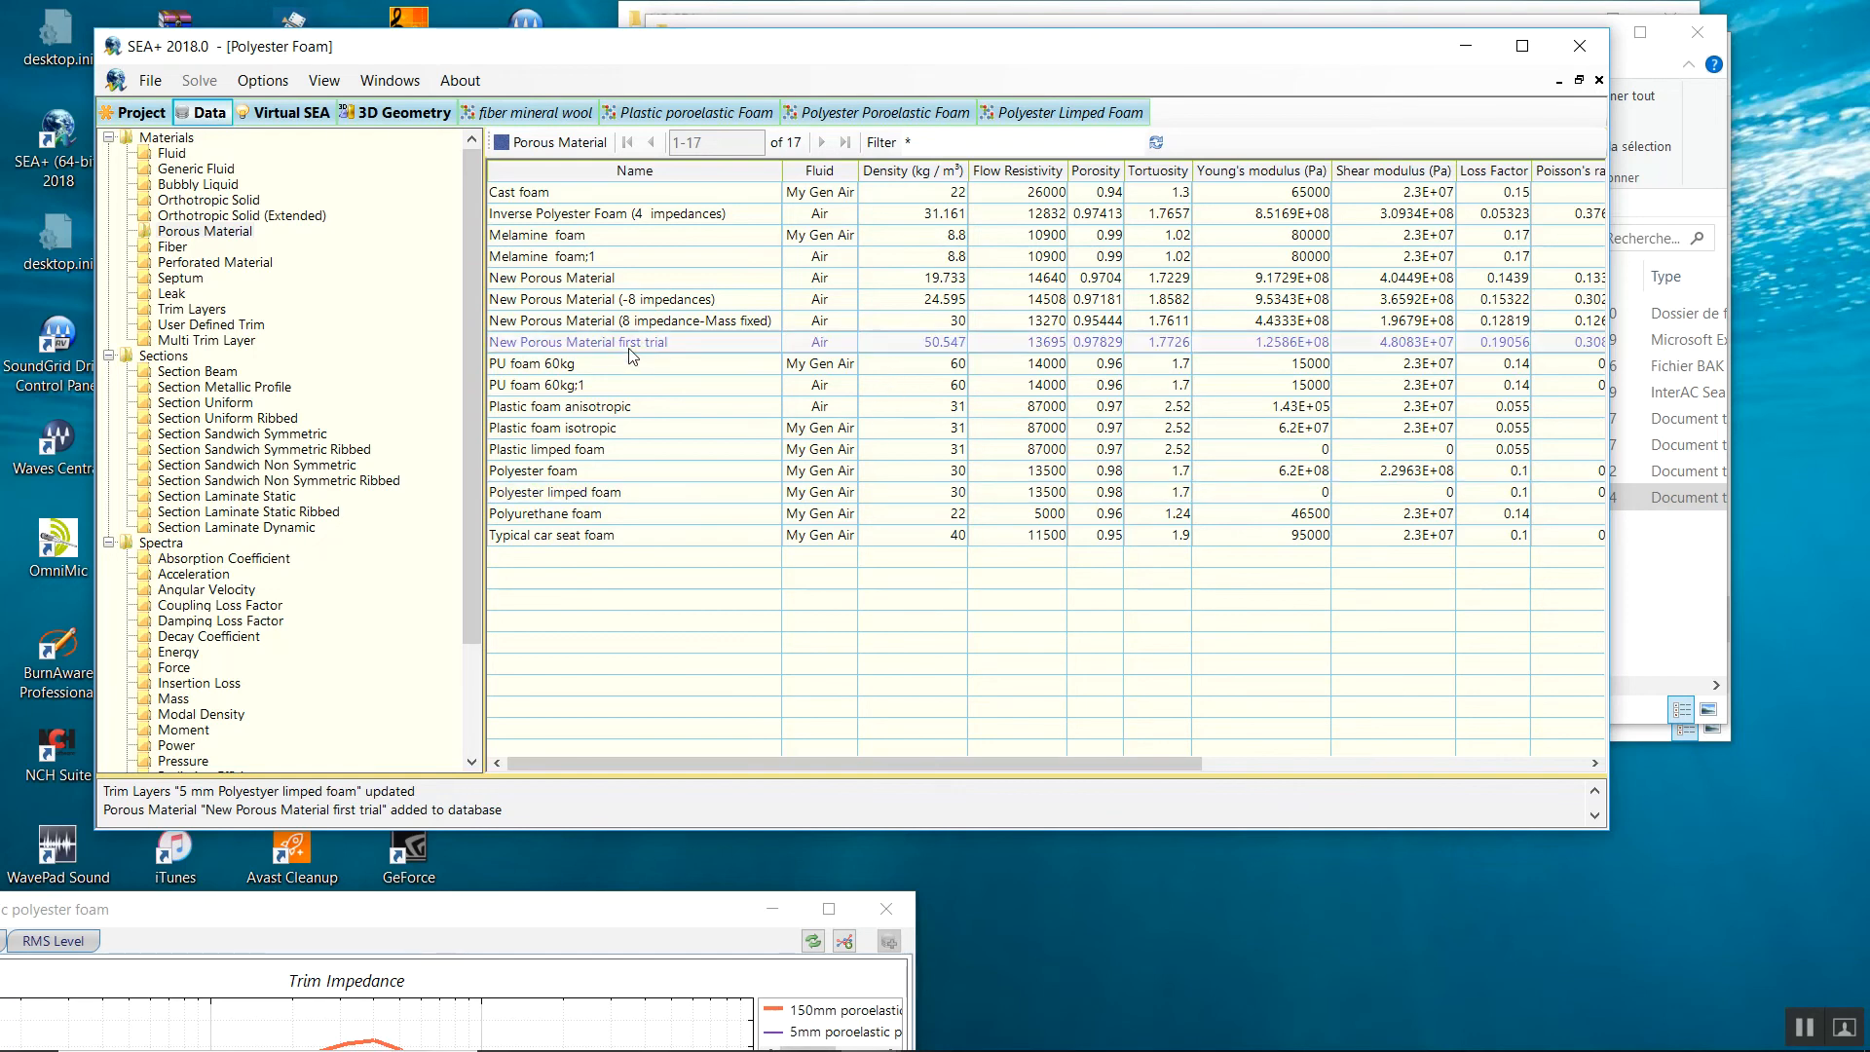
{"action": "left_click", "coordinate": [571, 476]}
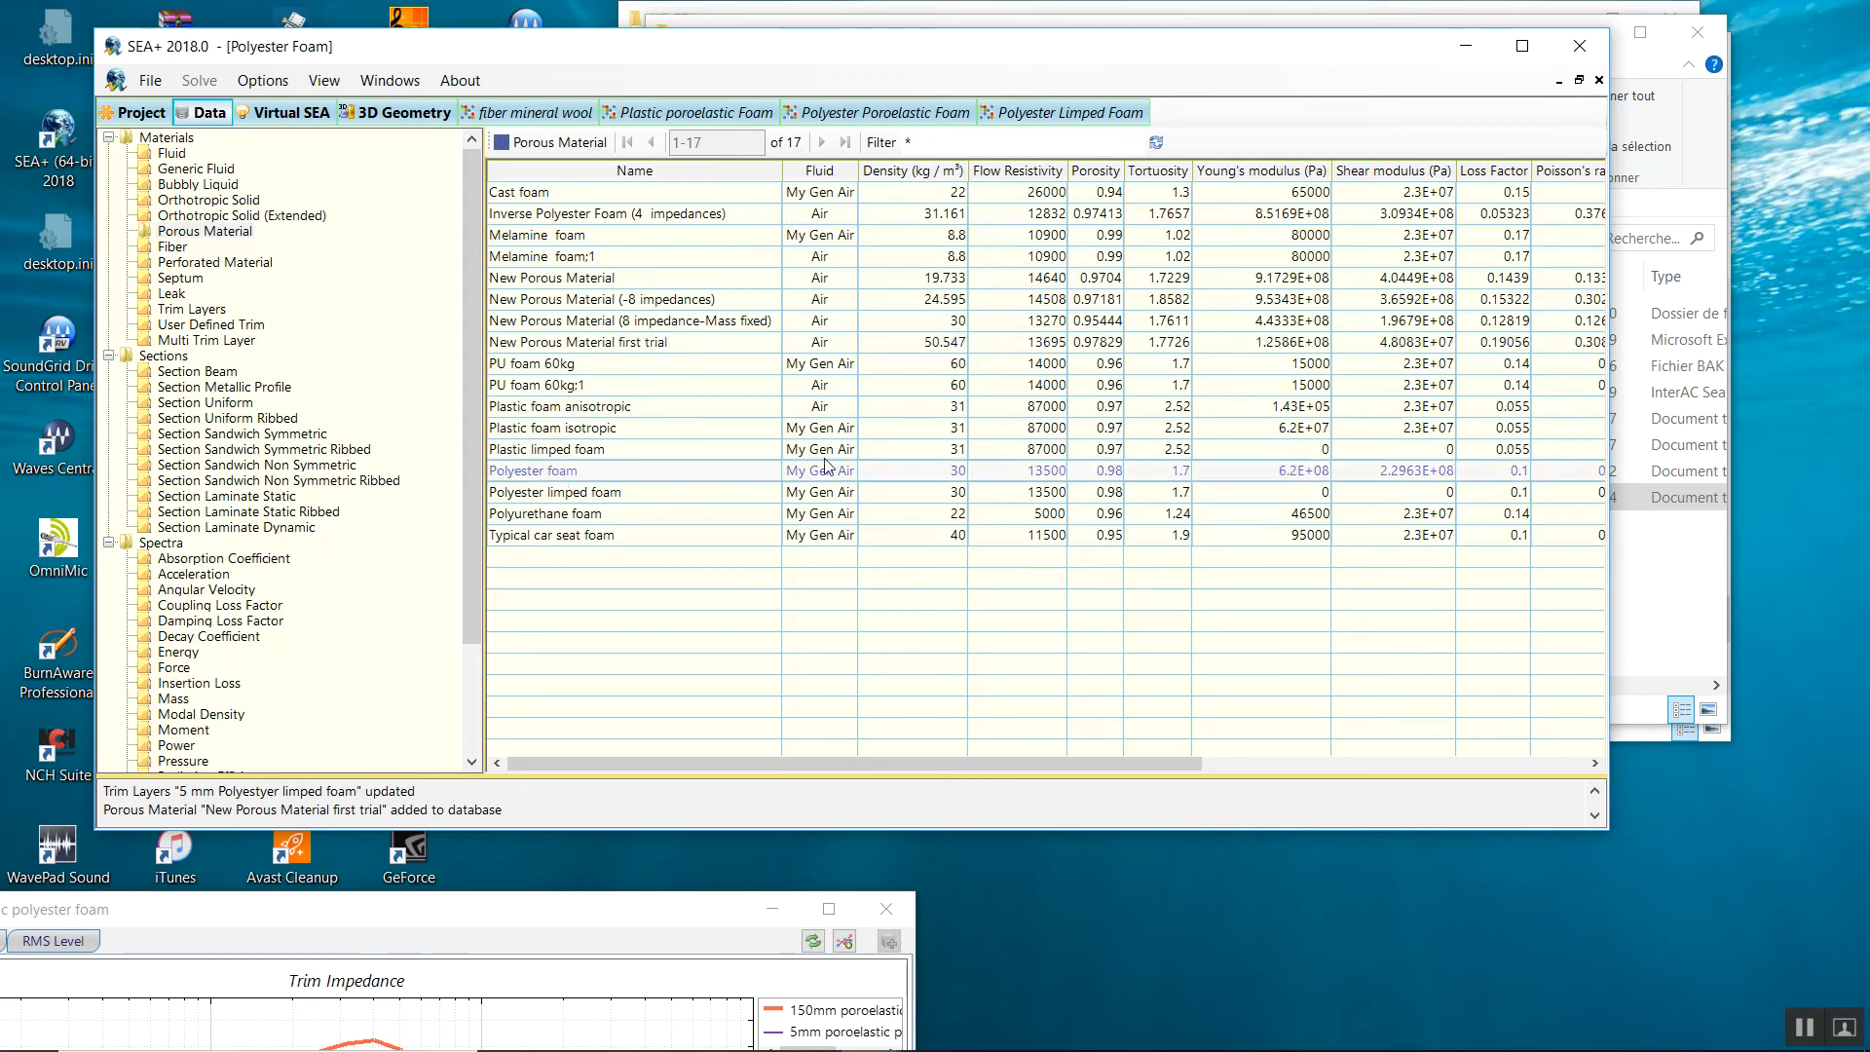
{"action": "left_click", "coordinate": [1001, 490]}
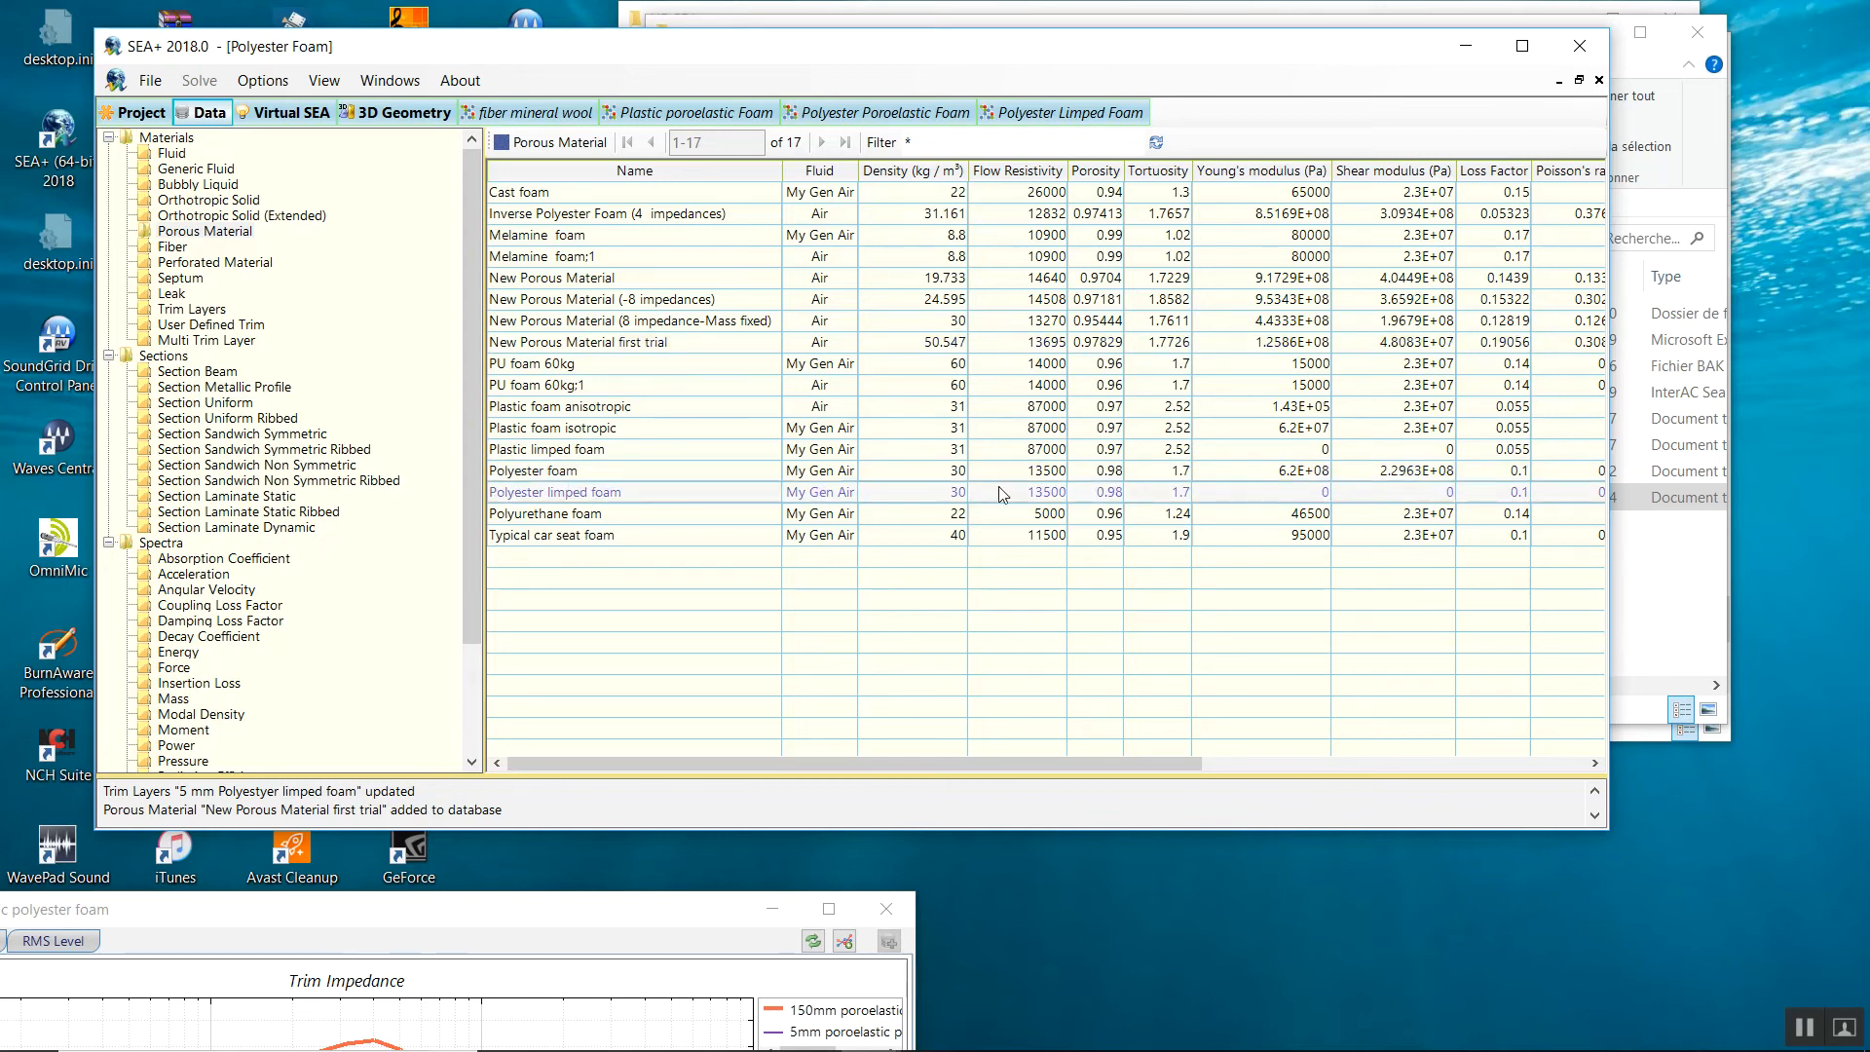
{"action": "left_click", "coordinate": [1033, 343]}
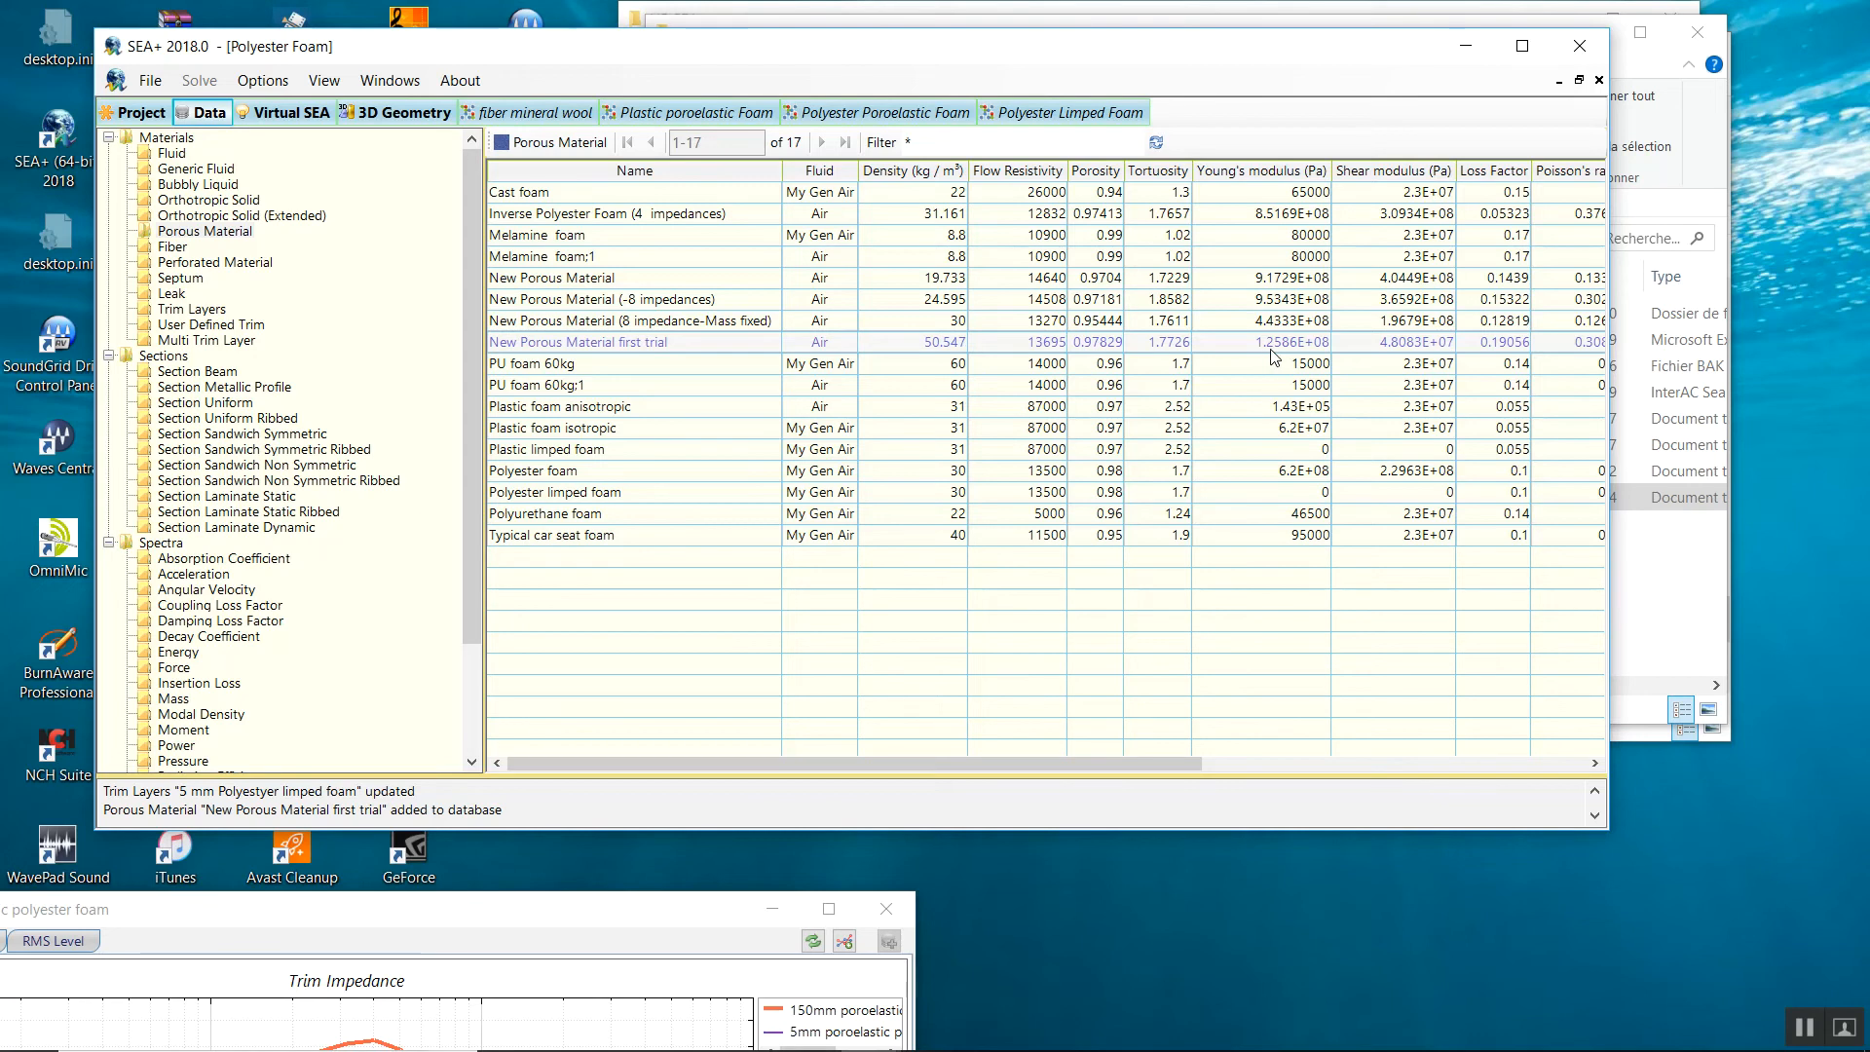
{"action": "left_click", "coordinate": [1289, 470]}
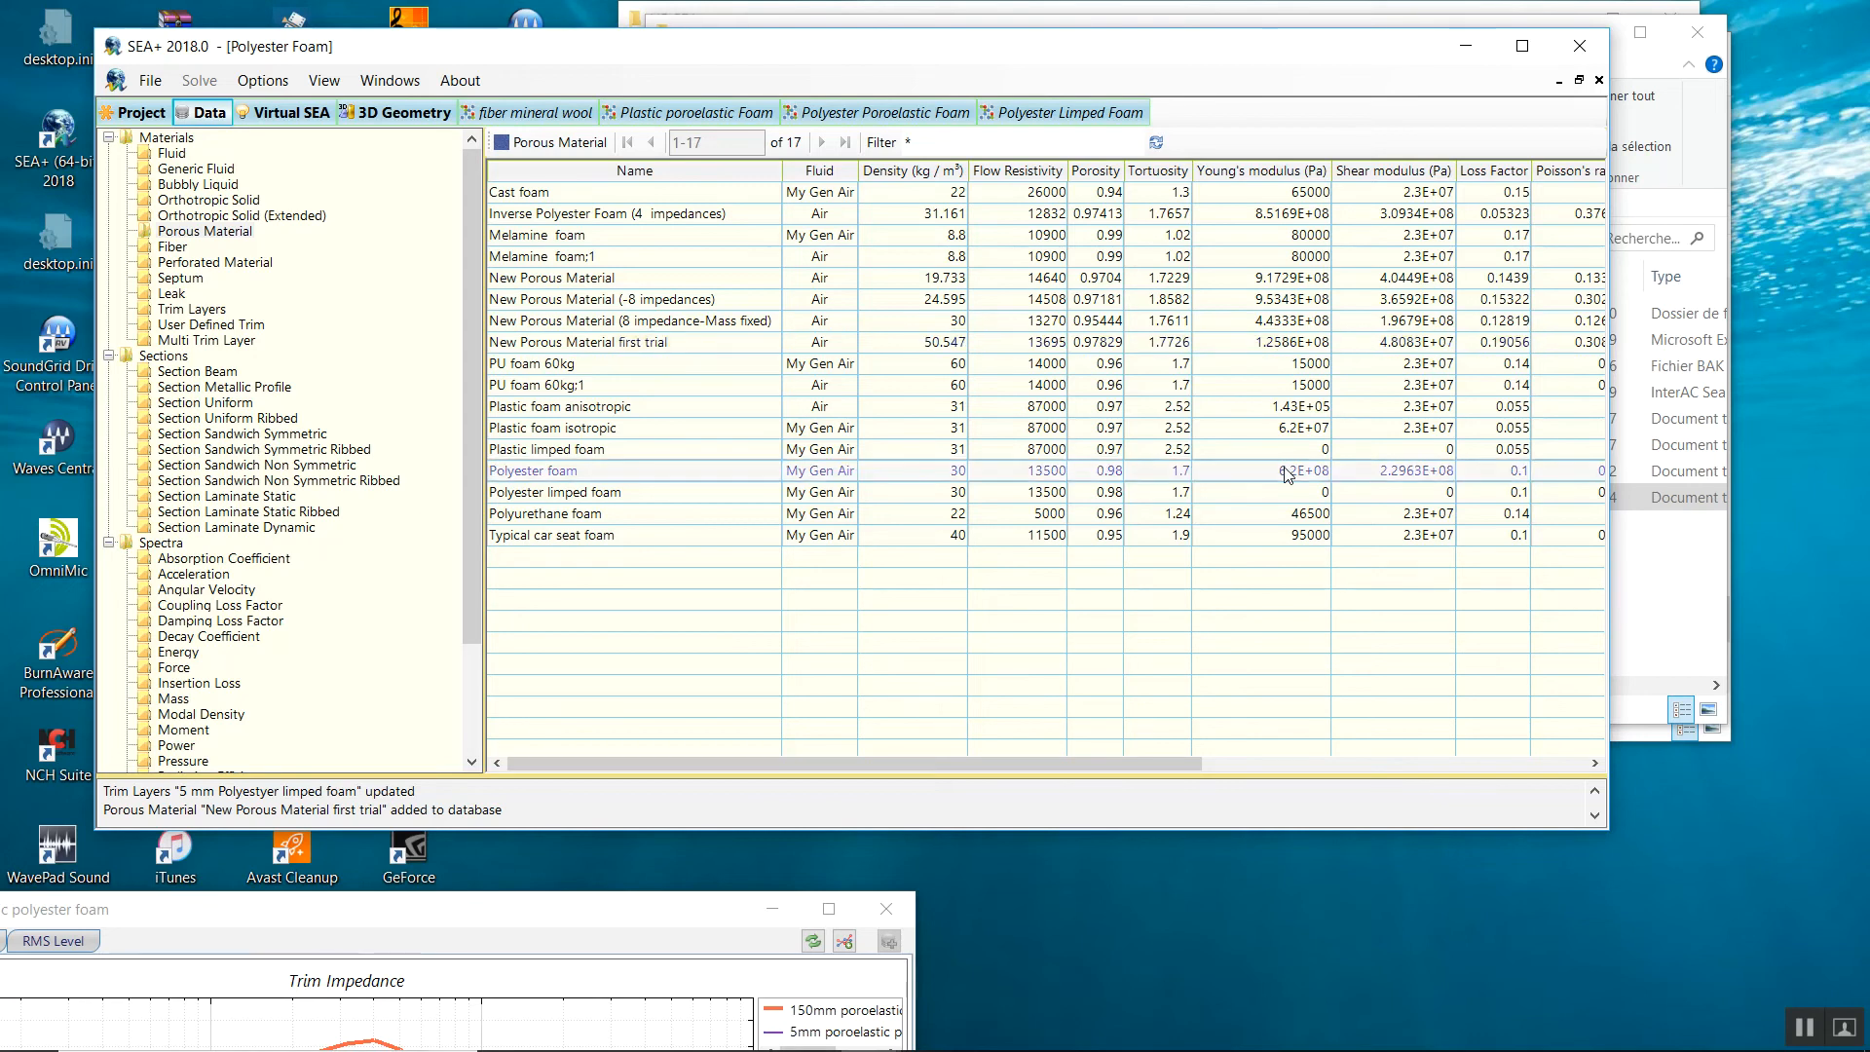
{"action": "left_click", "coordinate": [1354, 347]}
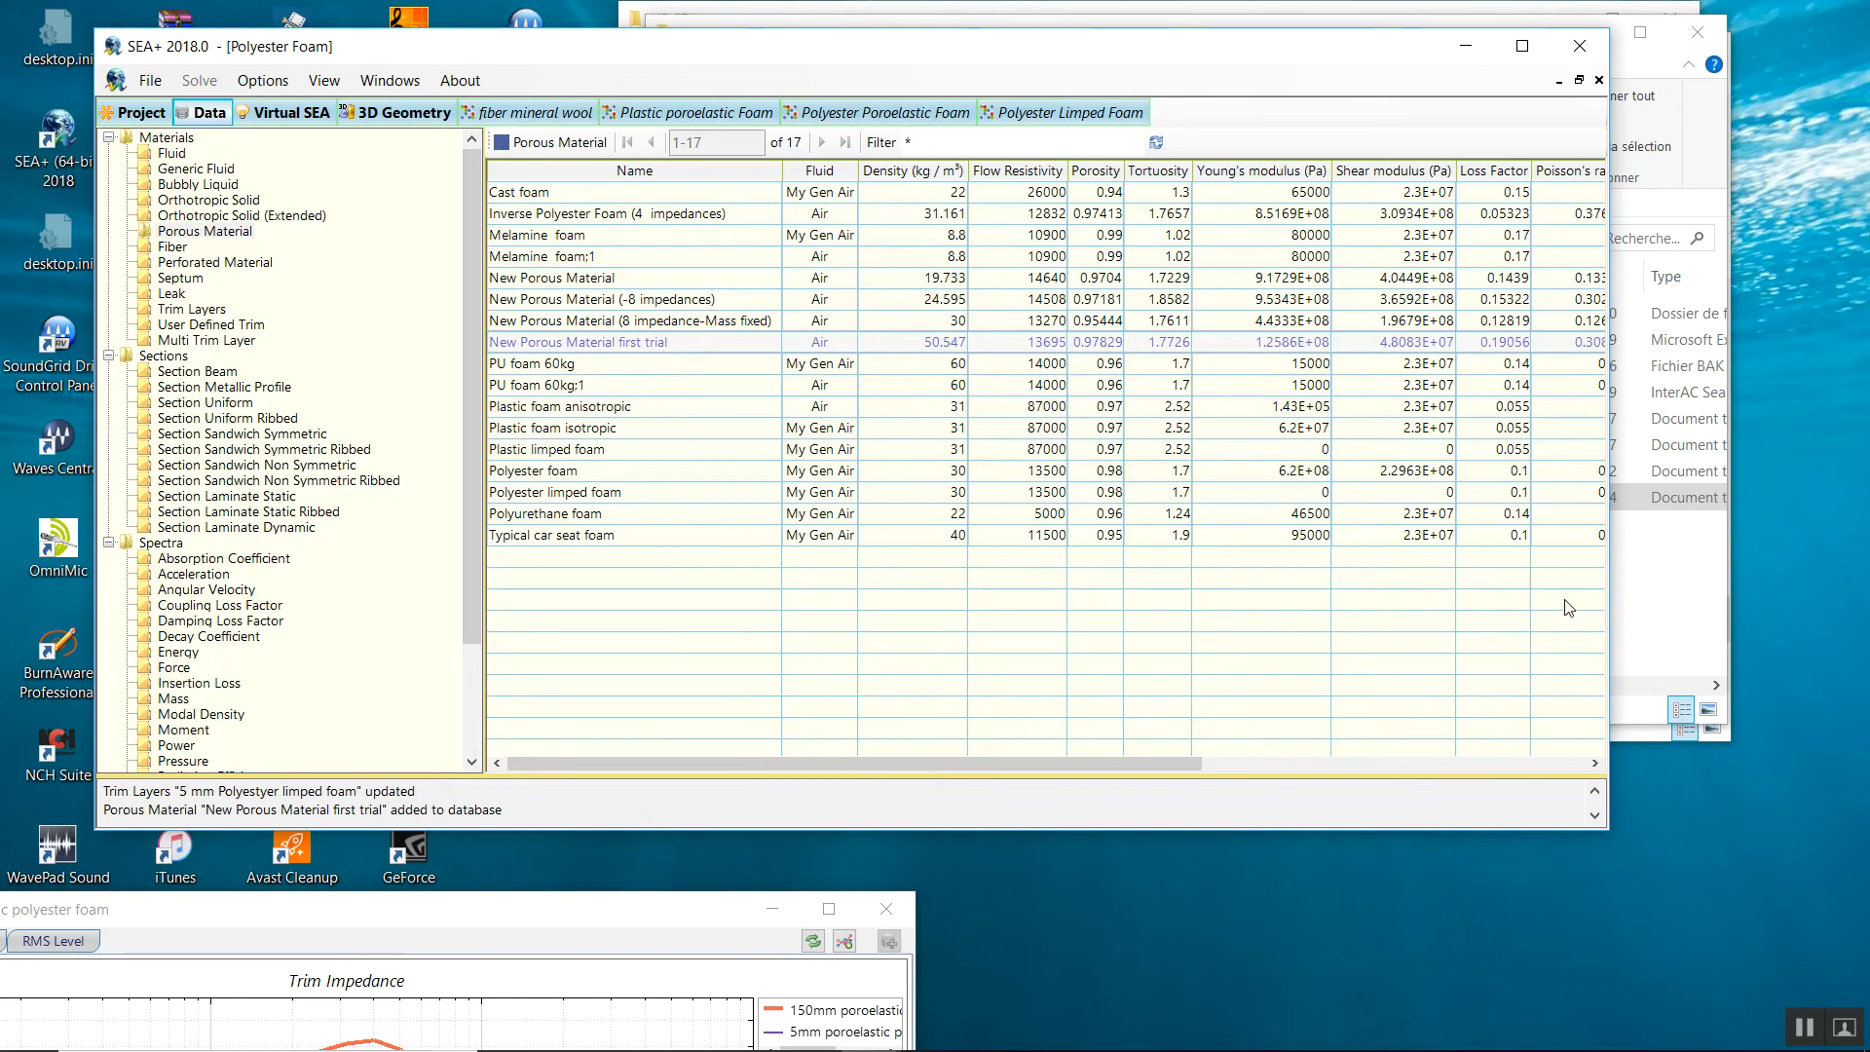
Widen the window and scroll the table to show the Viscous Length, Thermal Length and Note columns.
{"action": "left_click_drag", "start_coordinate": [1616, 603], "coordinate": [1806, 604]}
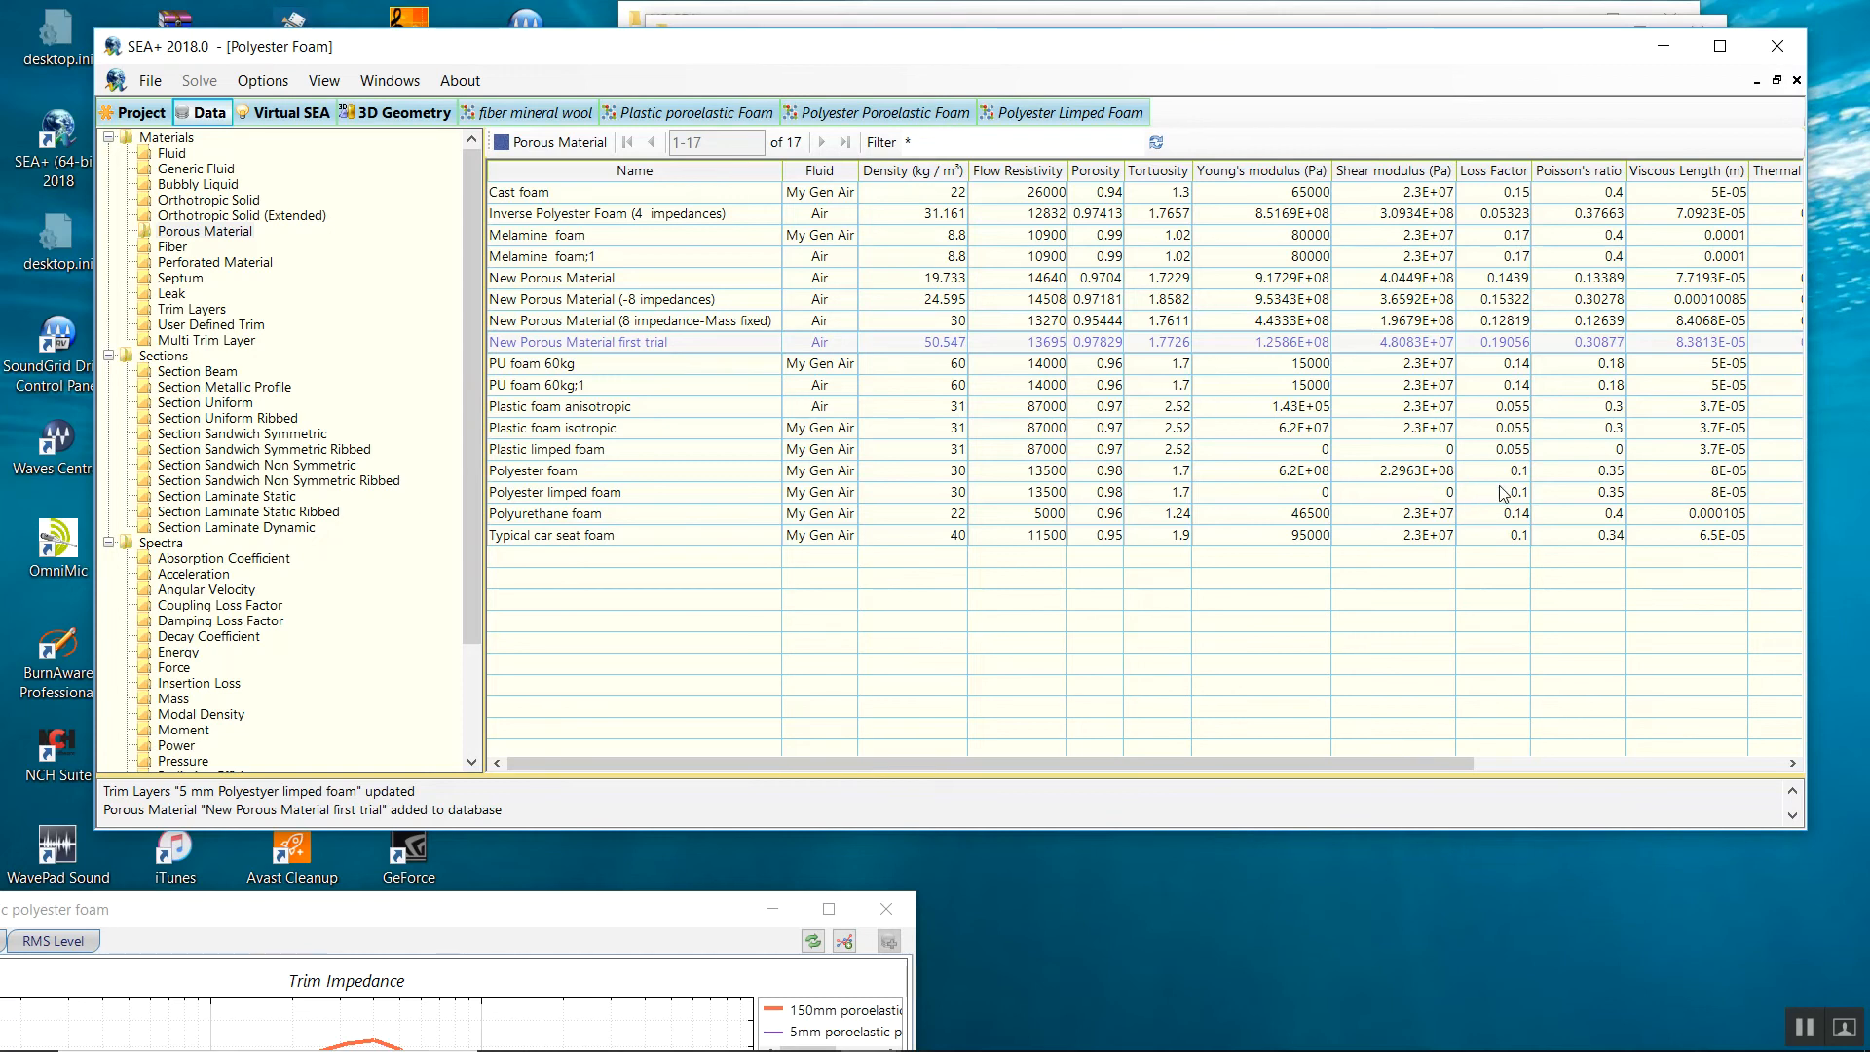
{"action": "left_click", "coordinate": [546, 470]}
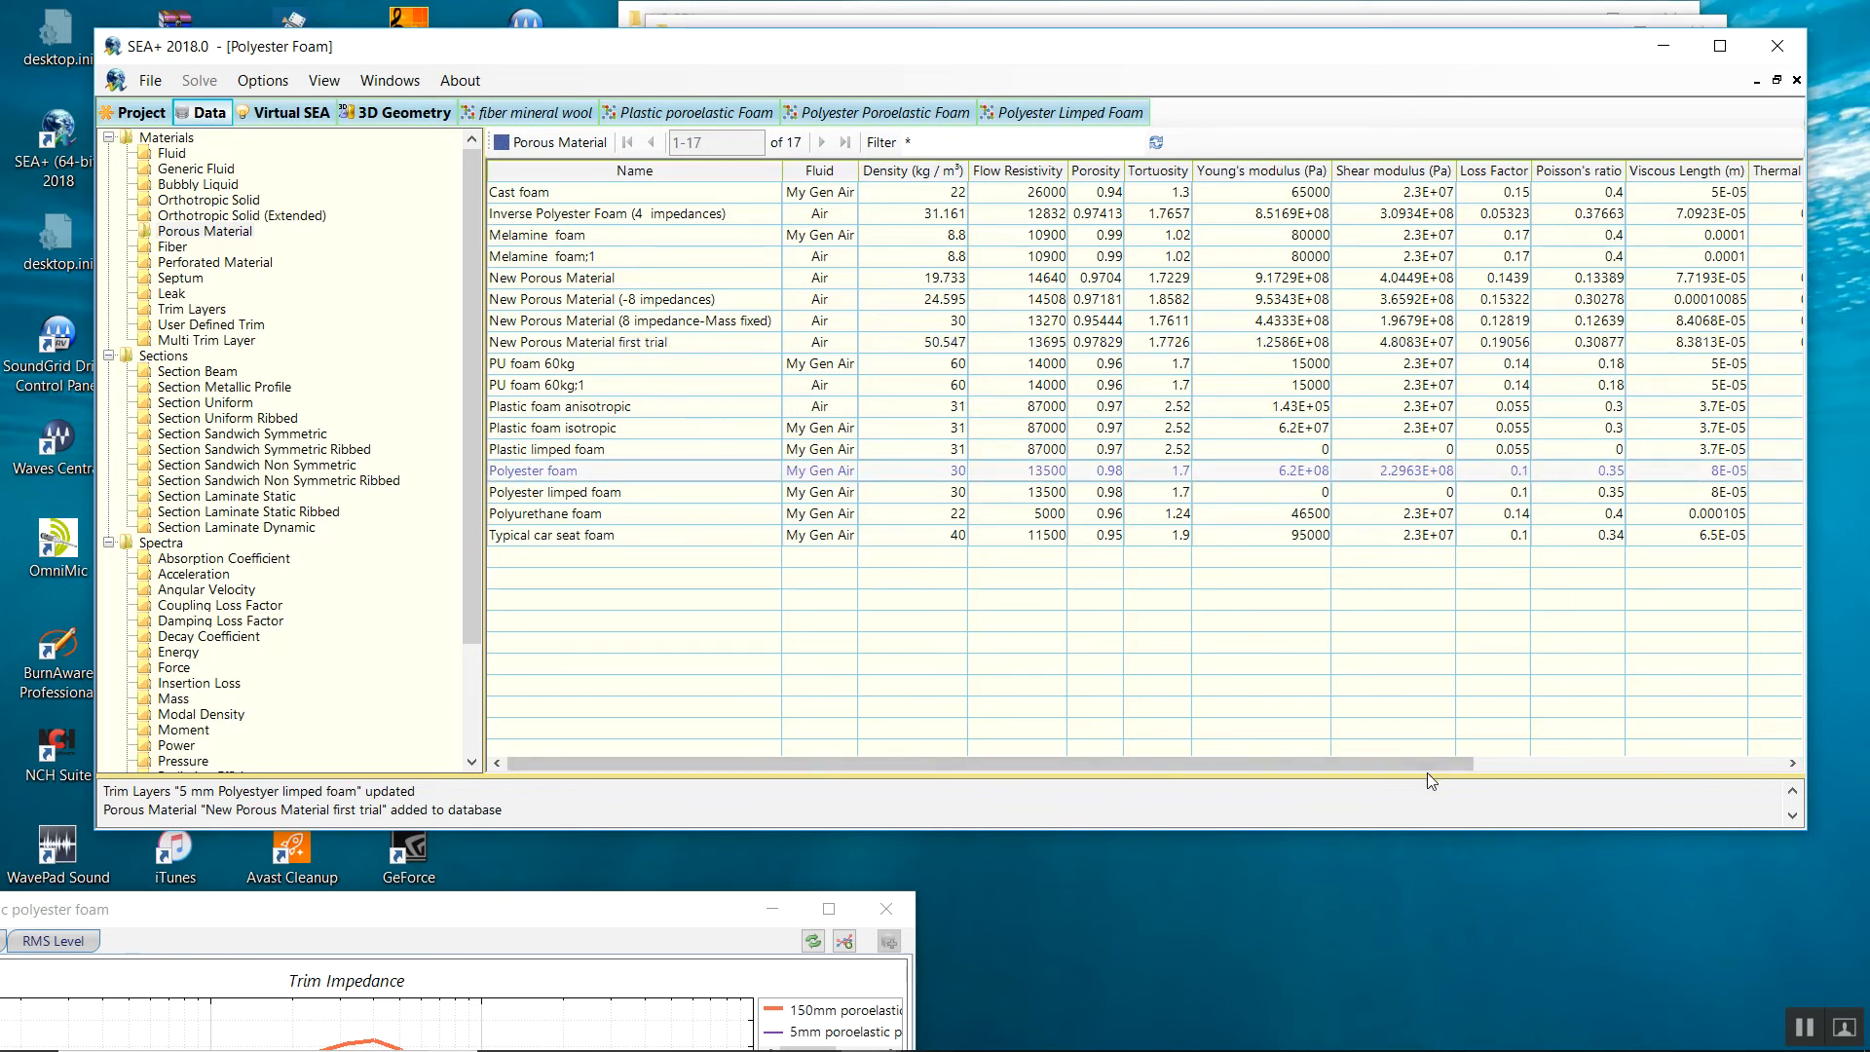
{"action": "left_click_drag", "start_coordinate": [1412, 761], "coordinate": [1712, 740]}
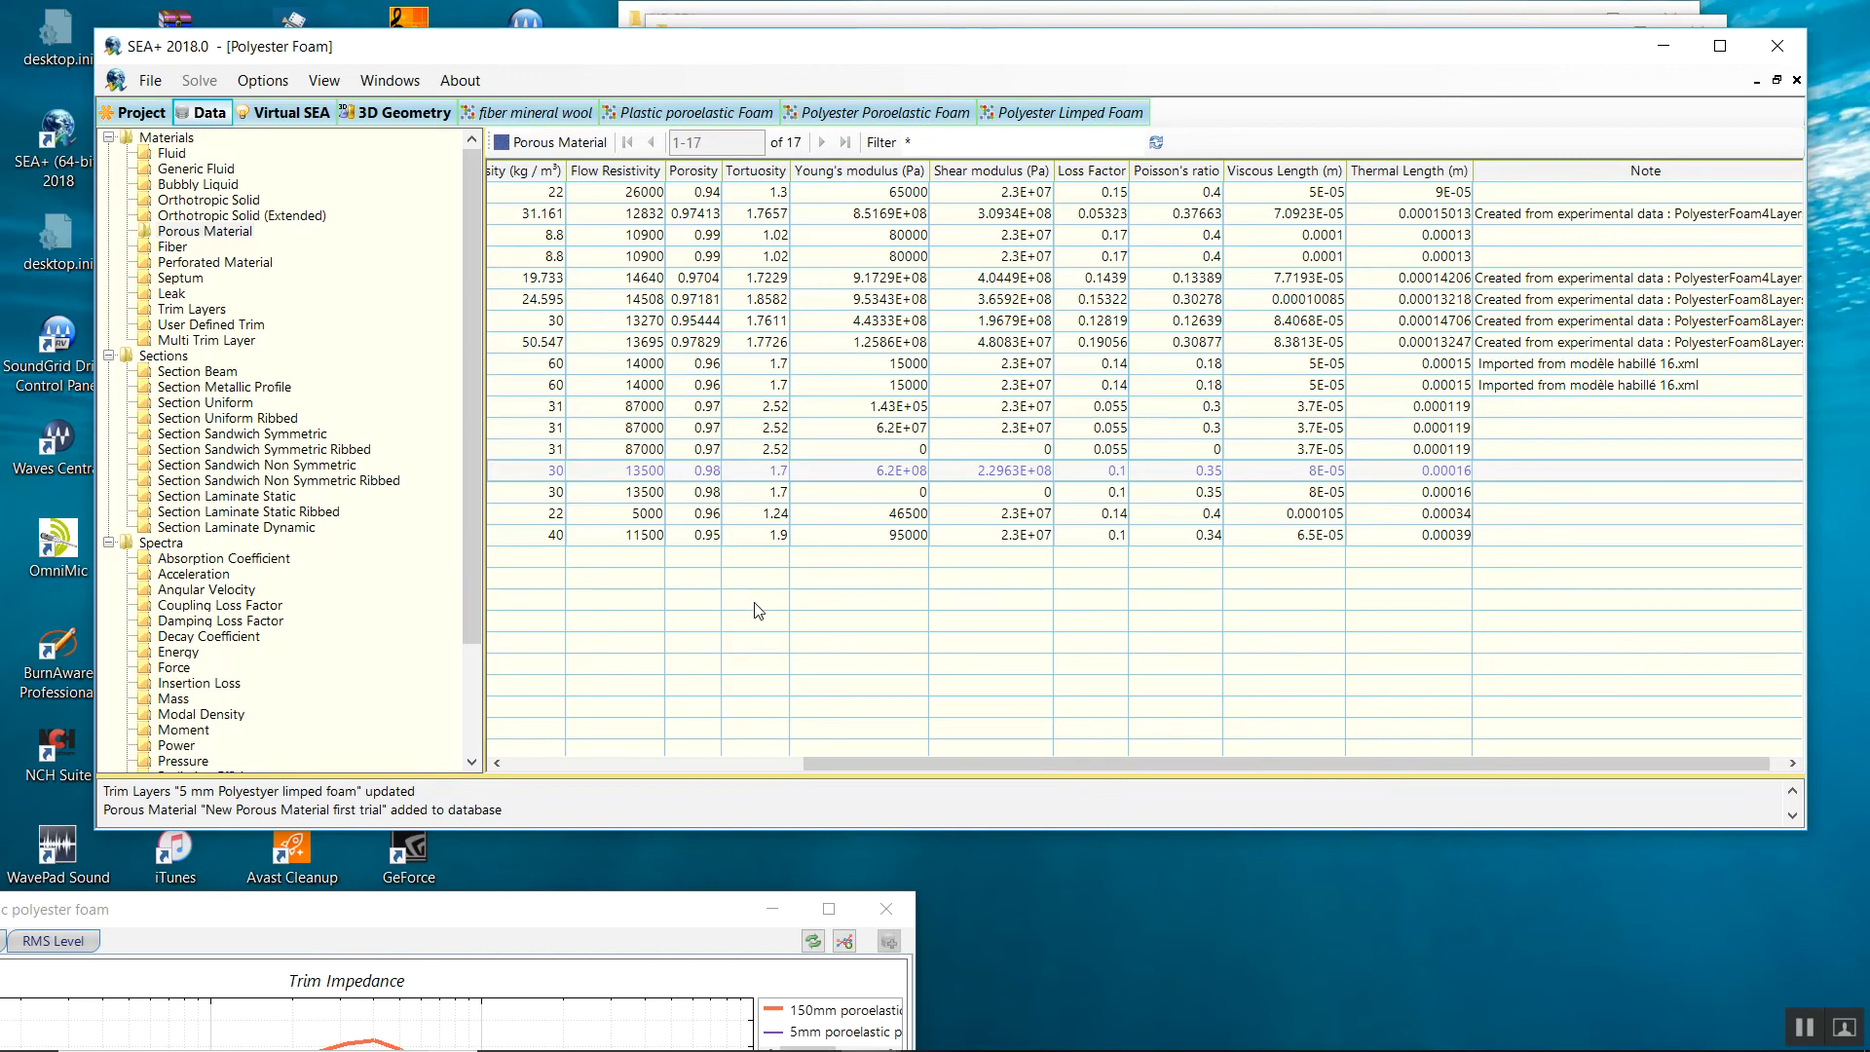
{"action": "left_click_drag", "start_coordinate": [802, 764], "coordinate": [544, 745]}
{"action": "left_click", "coordinate": [563, 362]}
{"action": "left_click", "coordinate": [572, 342]}
{"action": "left_click_drag", "start_coordinate": [762, 768], "coordinate": [1387, 775]}
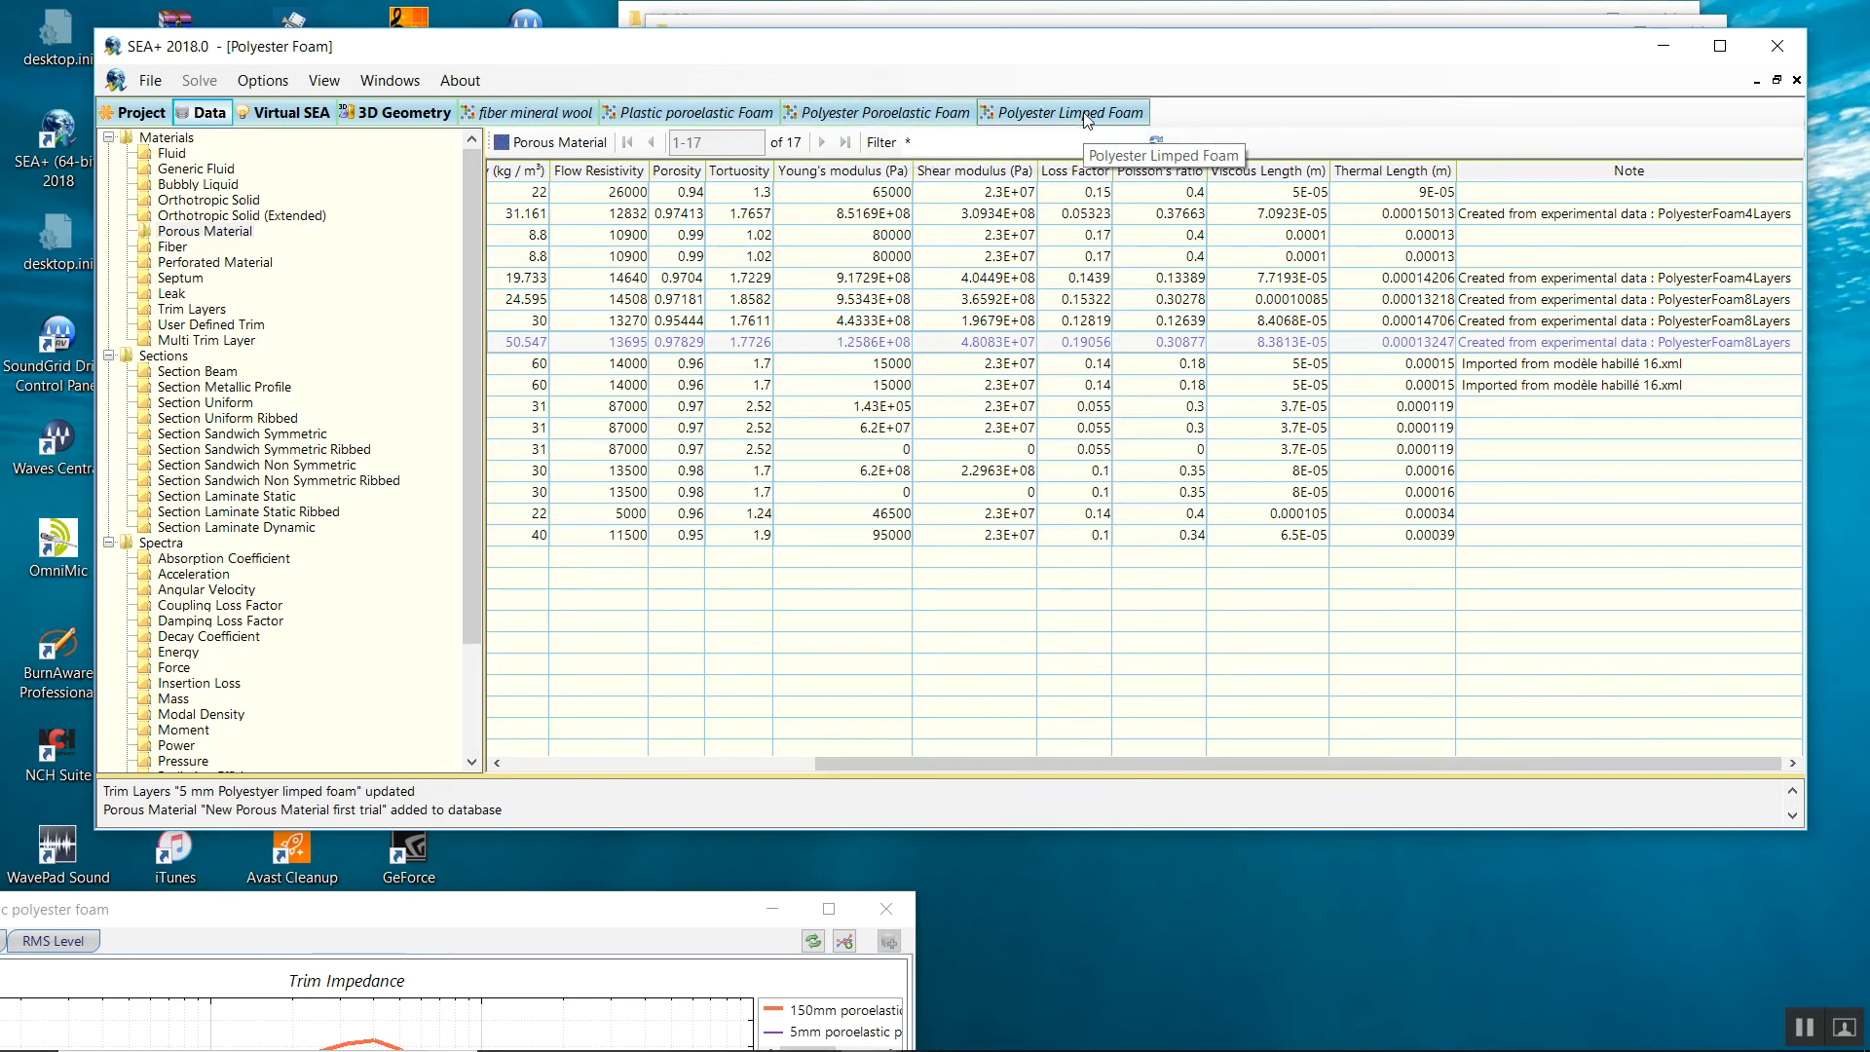
Create a poroelastic foam from experimental data, loading the PolyesterFoam8Layers impedance file.
{"action": "right_click", "coordinate": [630, 349]}
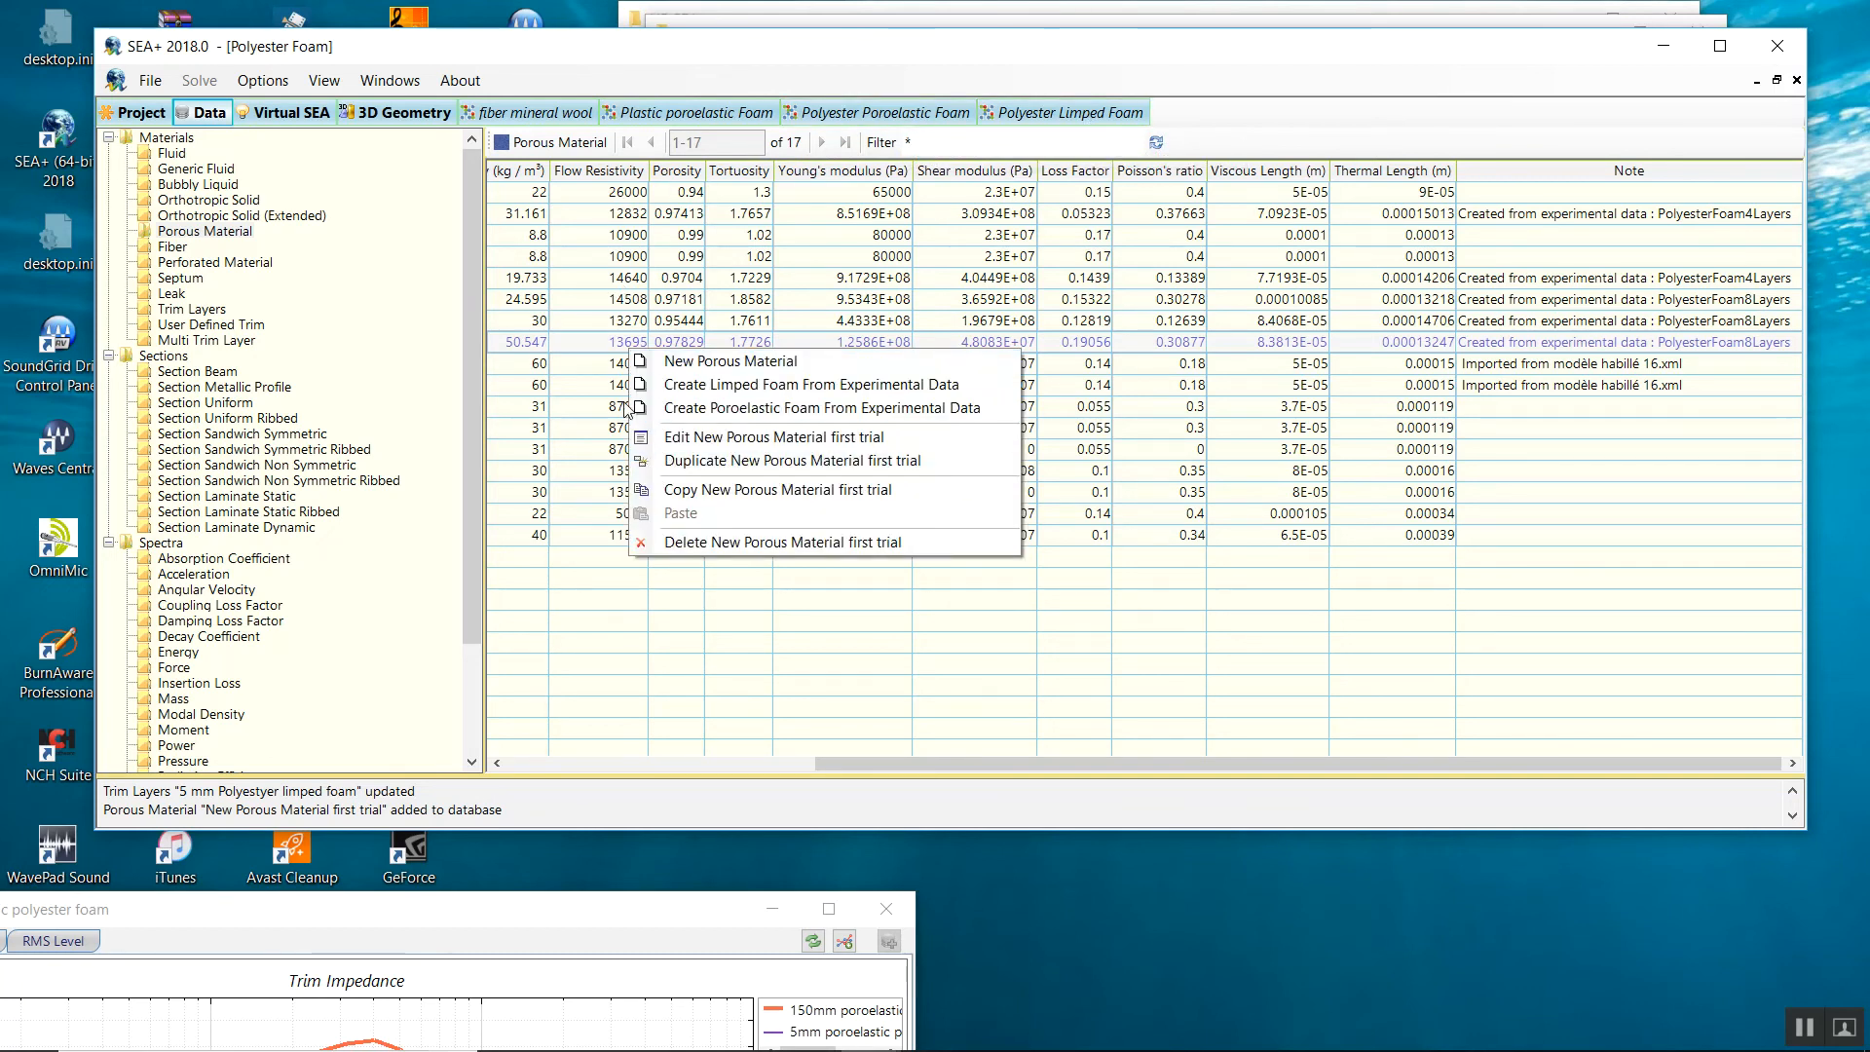
{"action": "left_click", "coordinate": [659, 409]}
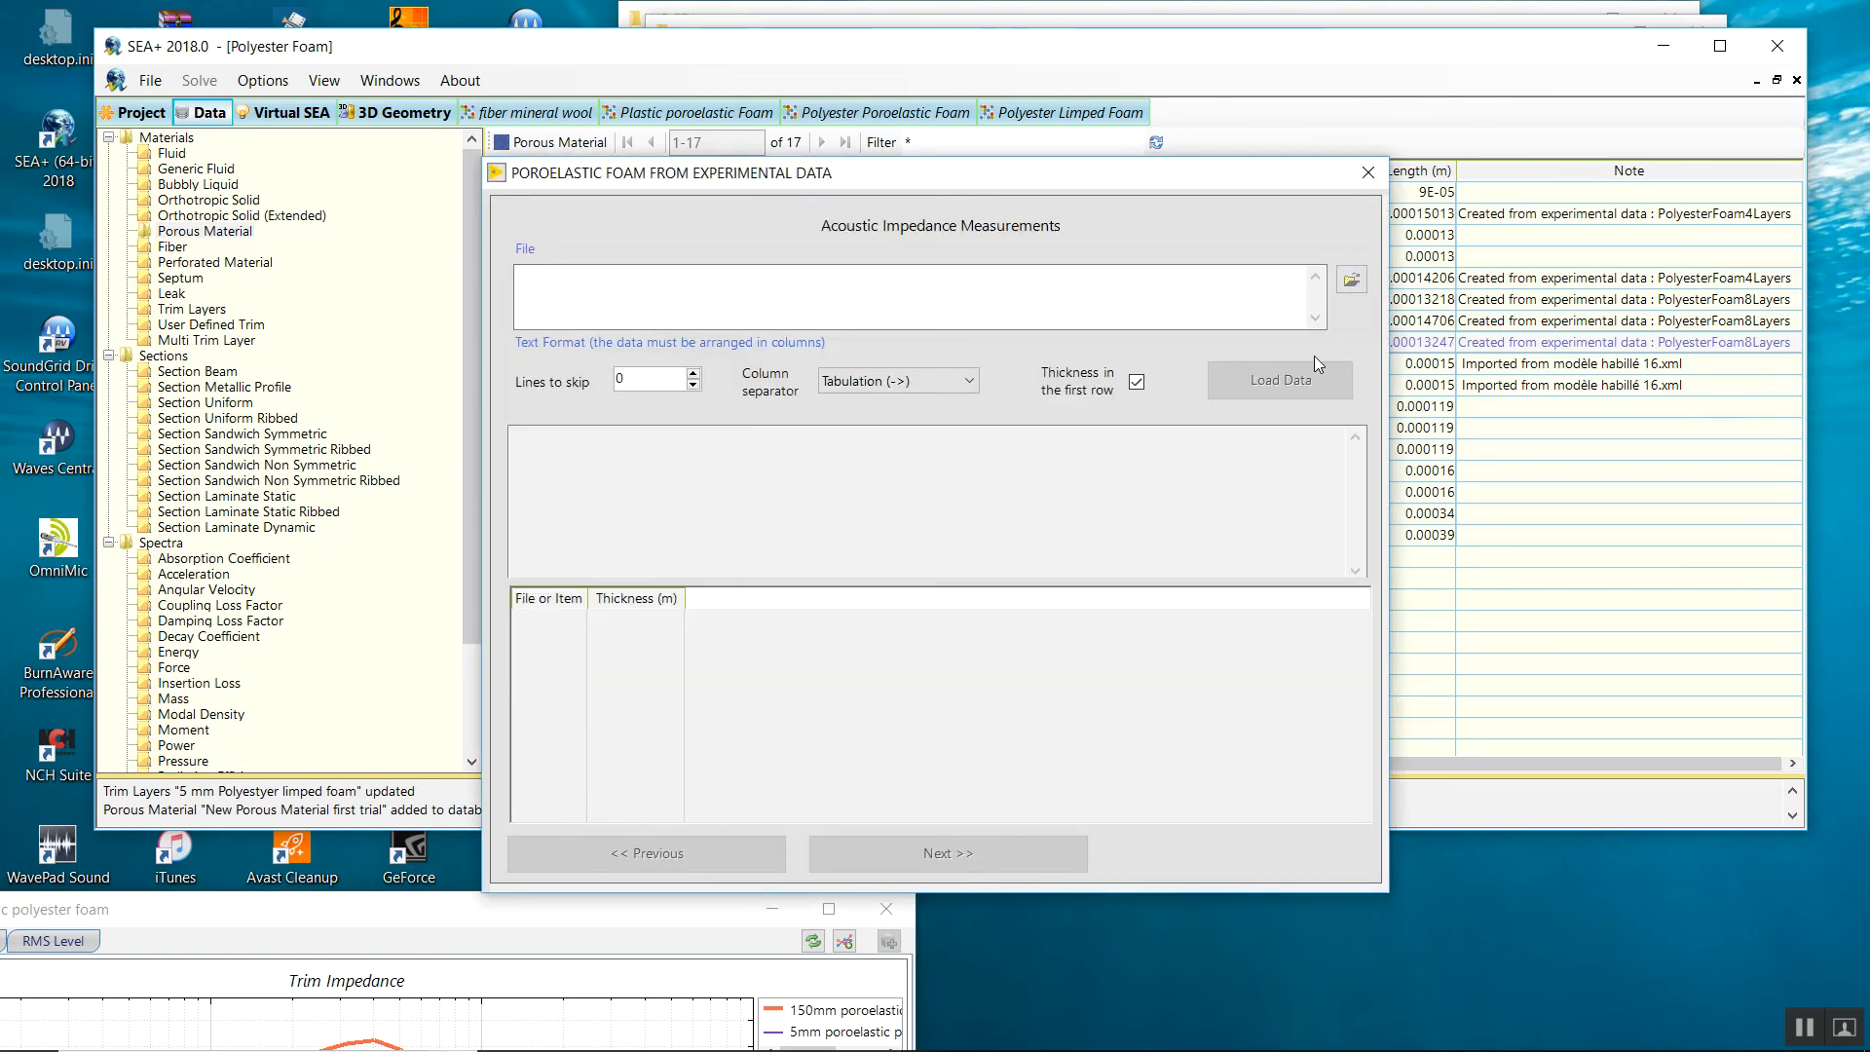
{"action": "left_click", "coordinate": [1352, 279]}
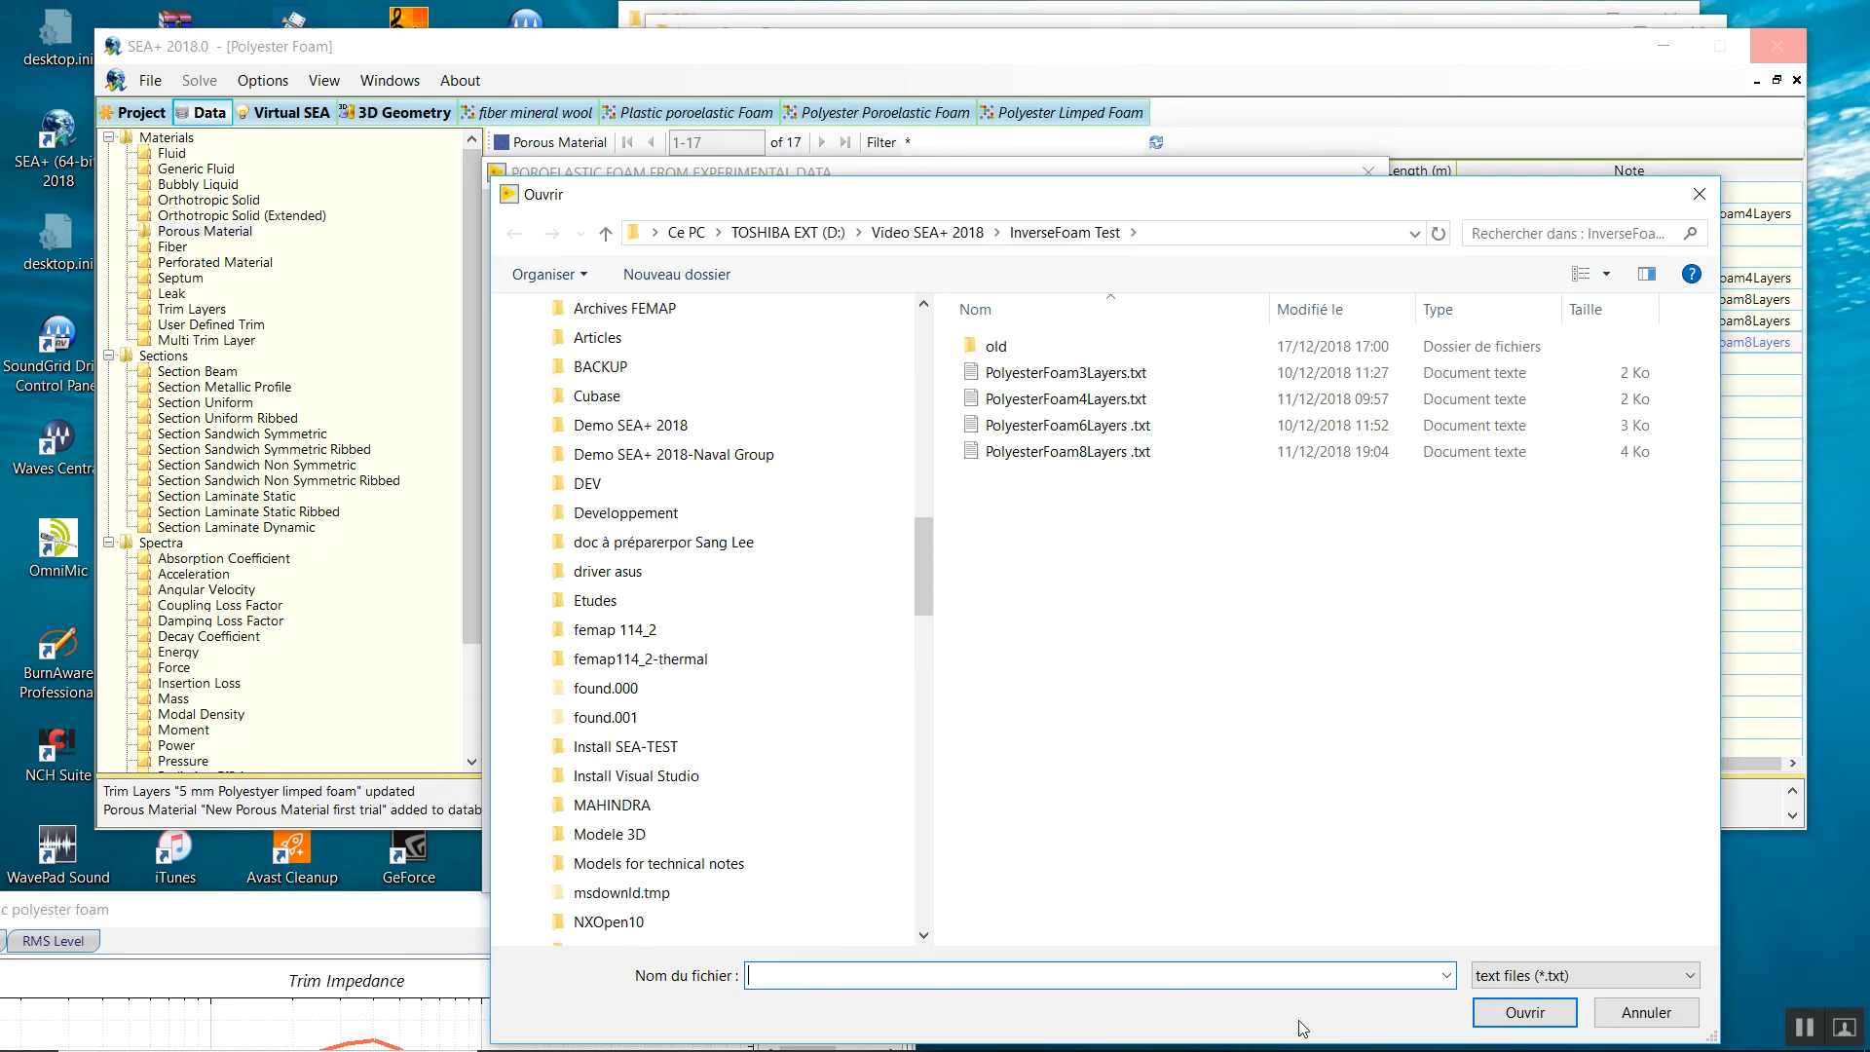
{"action": "double_click", "coordinate": [1052, 451]}
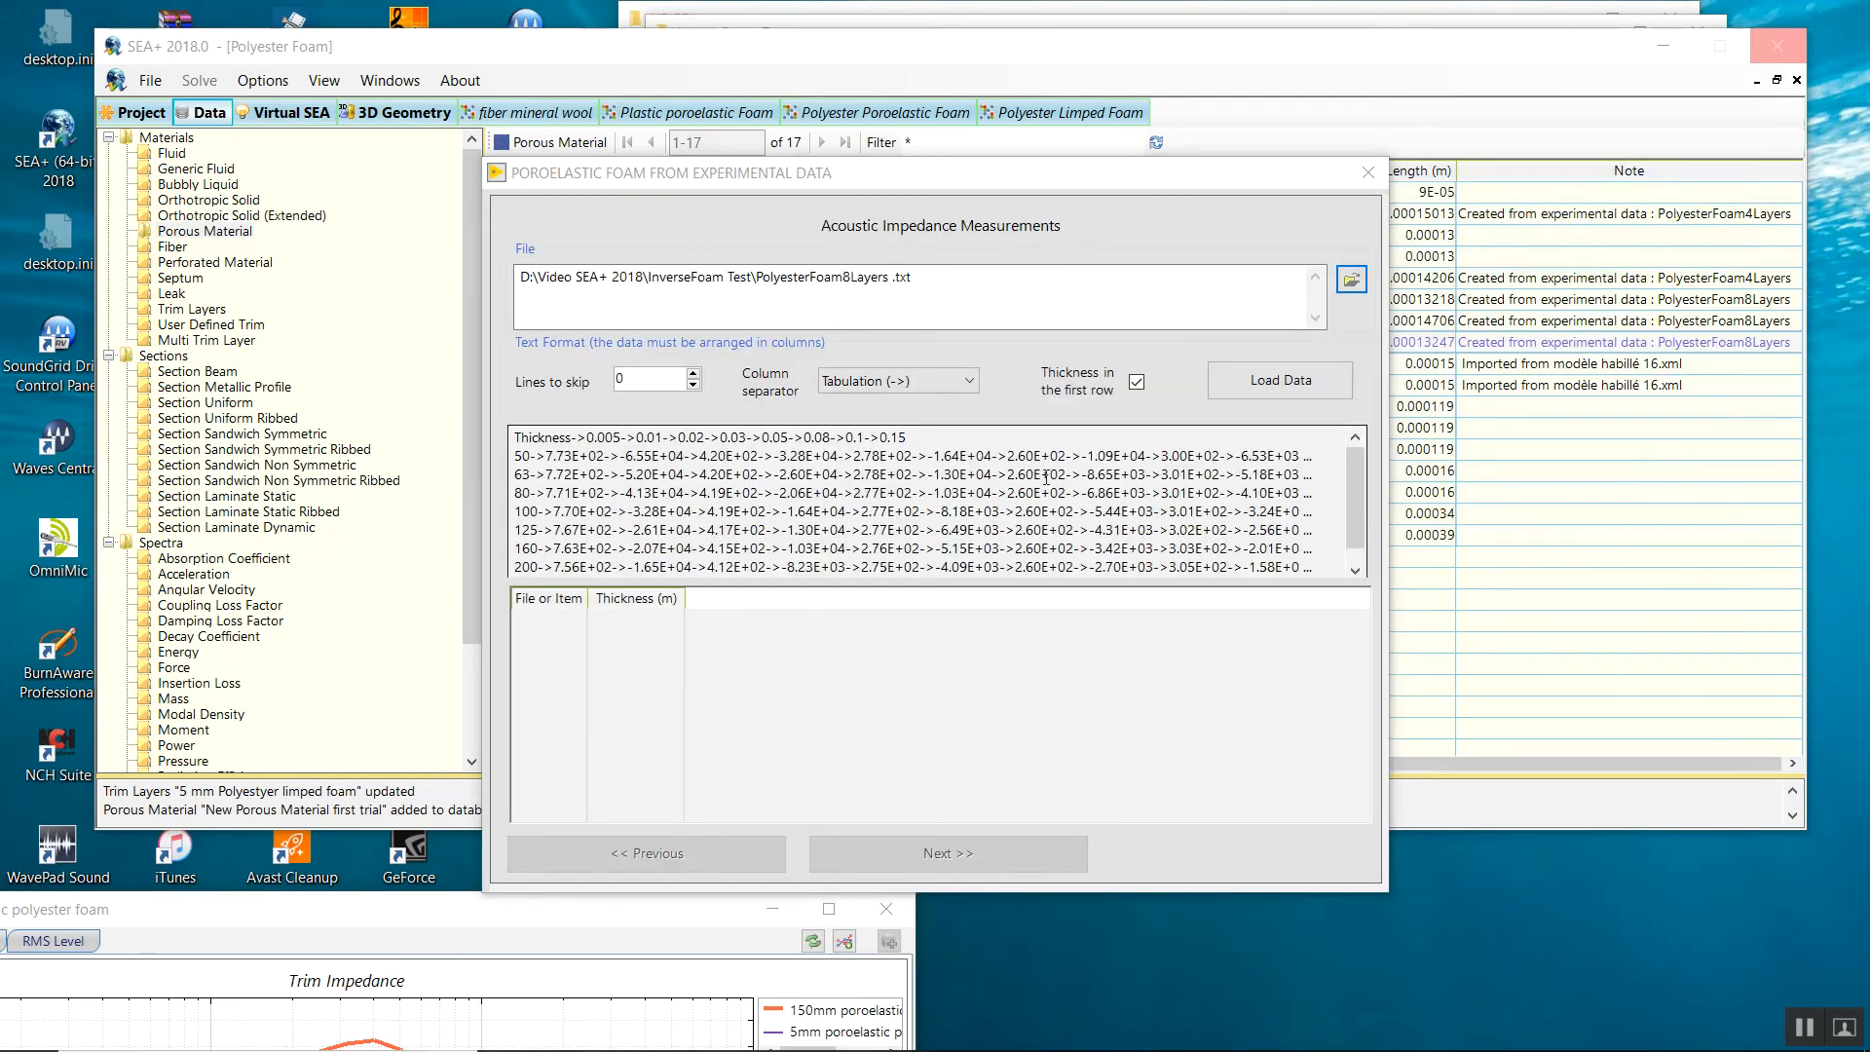
{"action": "left_click", "coordinate": [1259, 384]}
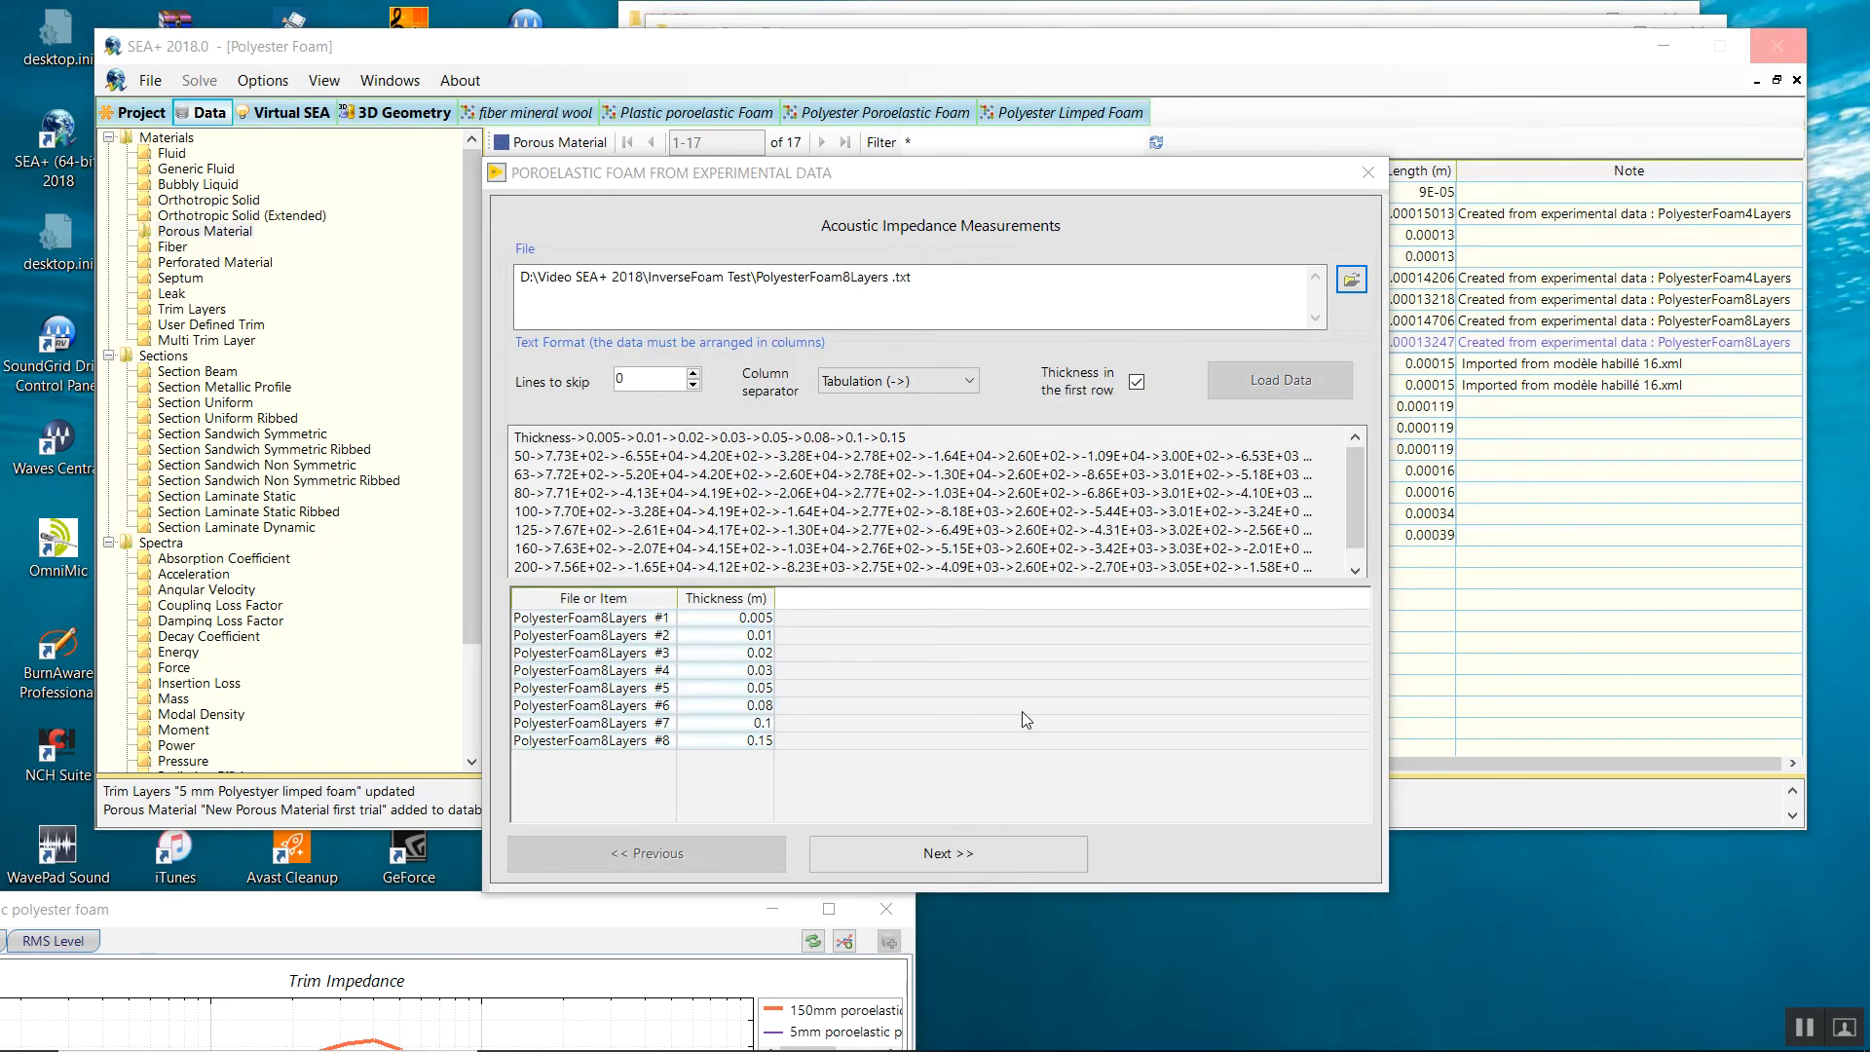
{"action": "left_click", "coordinate": [984, 861]}
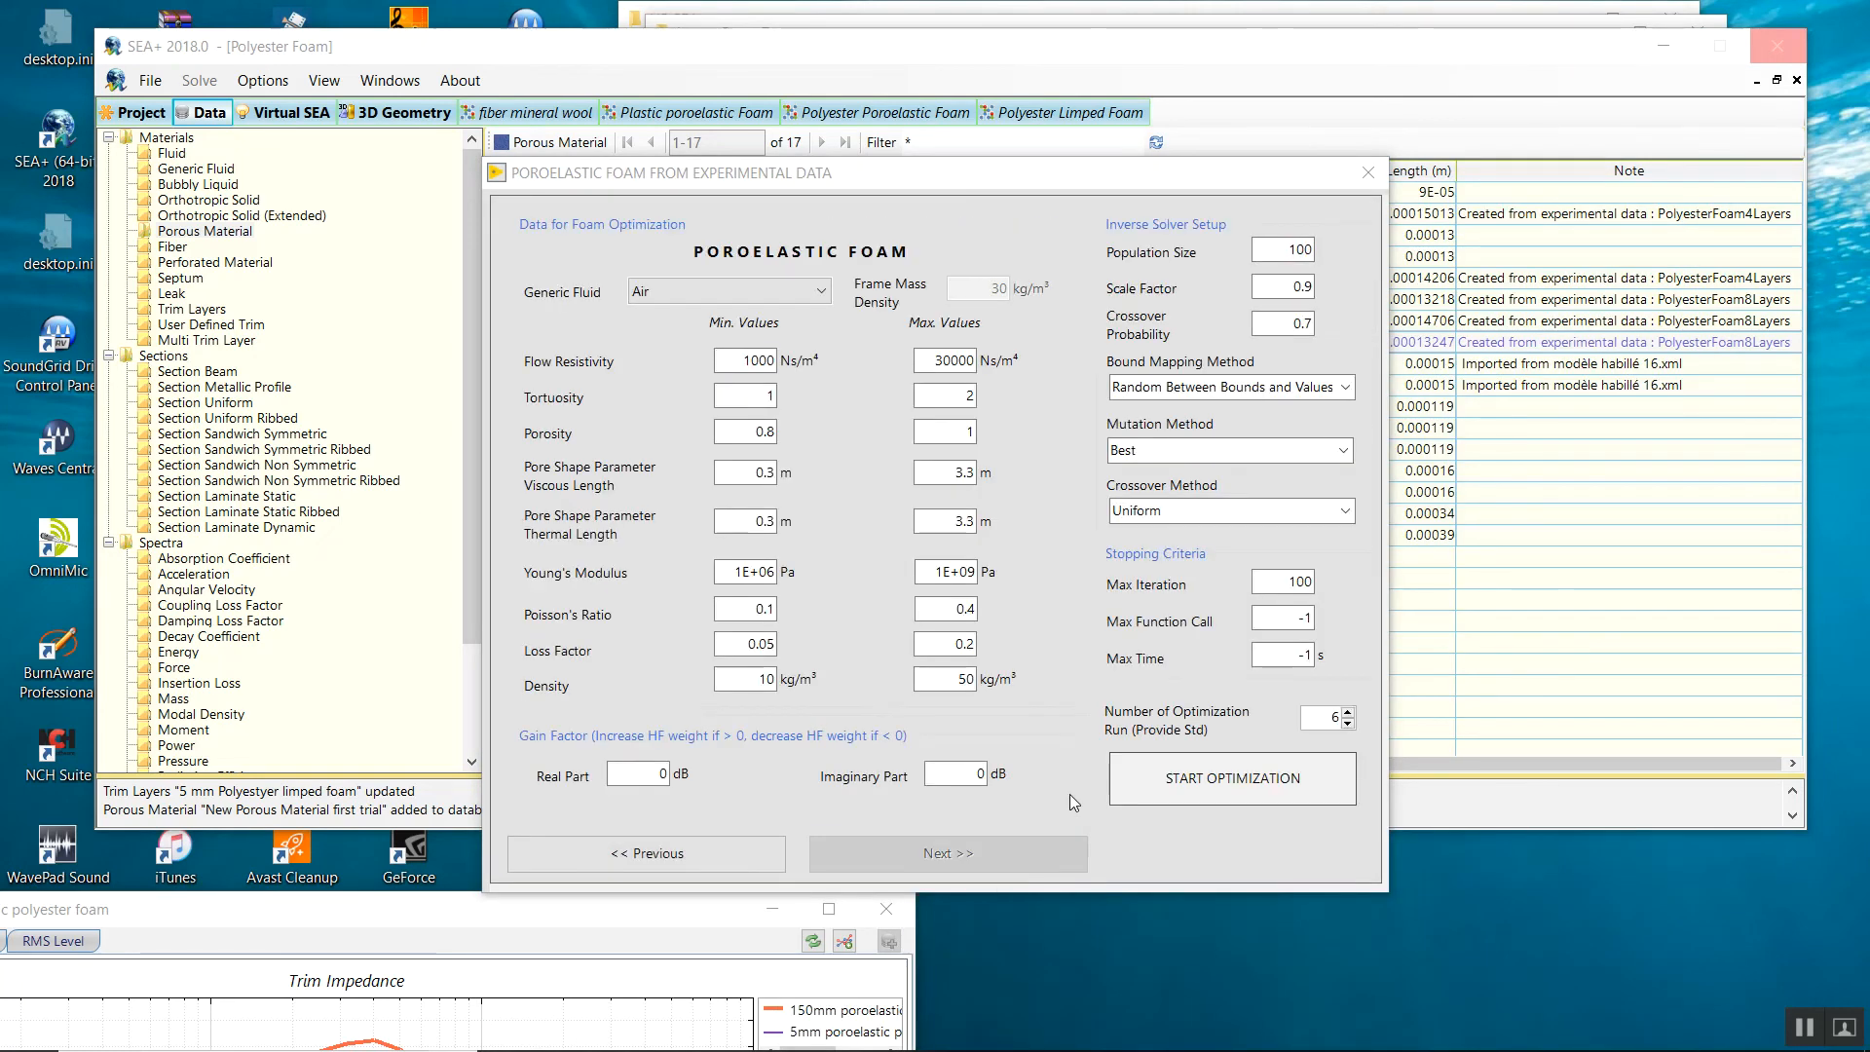
Set population size 200, 10 runs and 200 maximum iterations, then start the optimization.
{"action": "double_click", "coordinate": [1277, 246]}
{"action": "type", "text": "200"}
{"action": "left_click", "coordinate": [1347, 712]}
{"action": "left_click", "coordinate": [1347, 712]}
{"action": "left_click", "coordinate": [1346, 712]}
{"action": "left_click", "coordinate": [1347, 712]}
{"action": "left_click_drag", "start_coordinate": [1287, 582], "coordinate": [1313, 585]}
{"action": "type", "text": "200"}
{"action": "left_click", "coordinate": [1162, 760]}
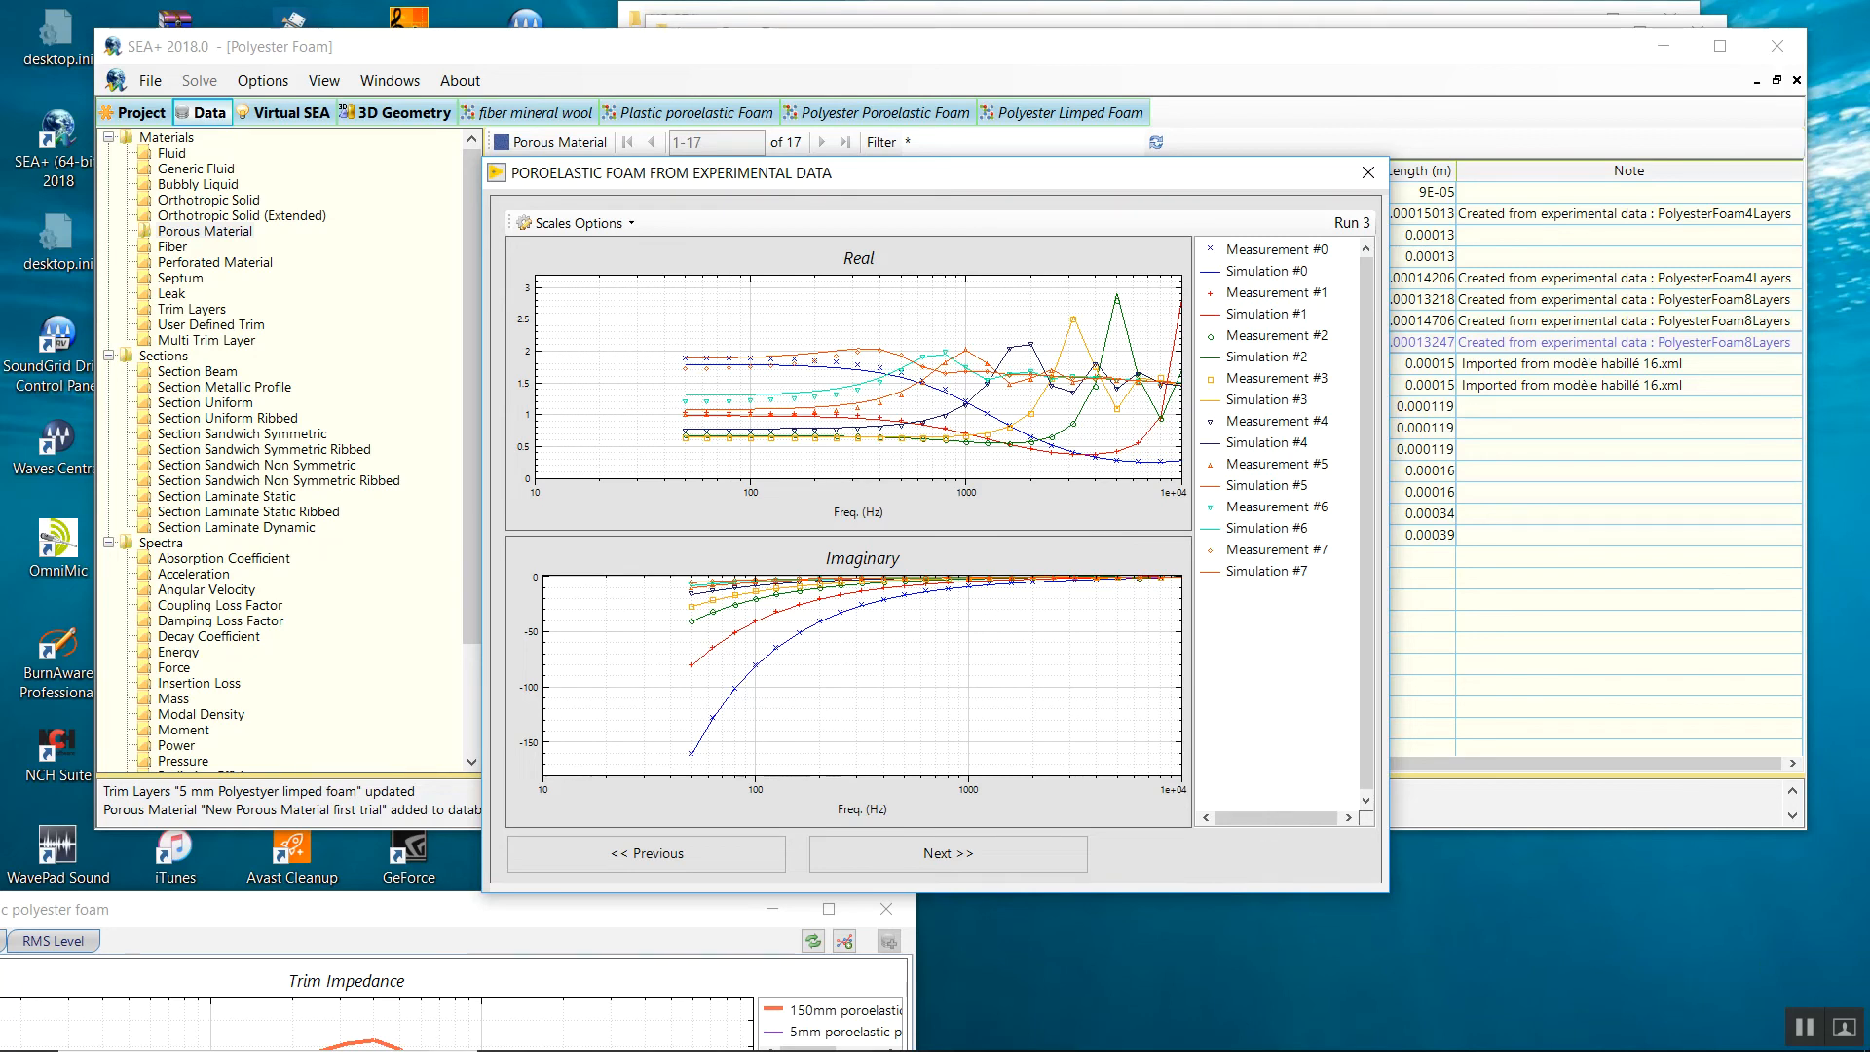
Wait while the poroelastic optimization advances from Run 3 to Run 8.
{"action": "left_click", "coordinate": [1804, 1031]}
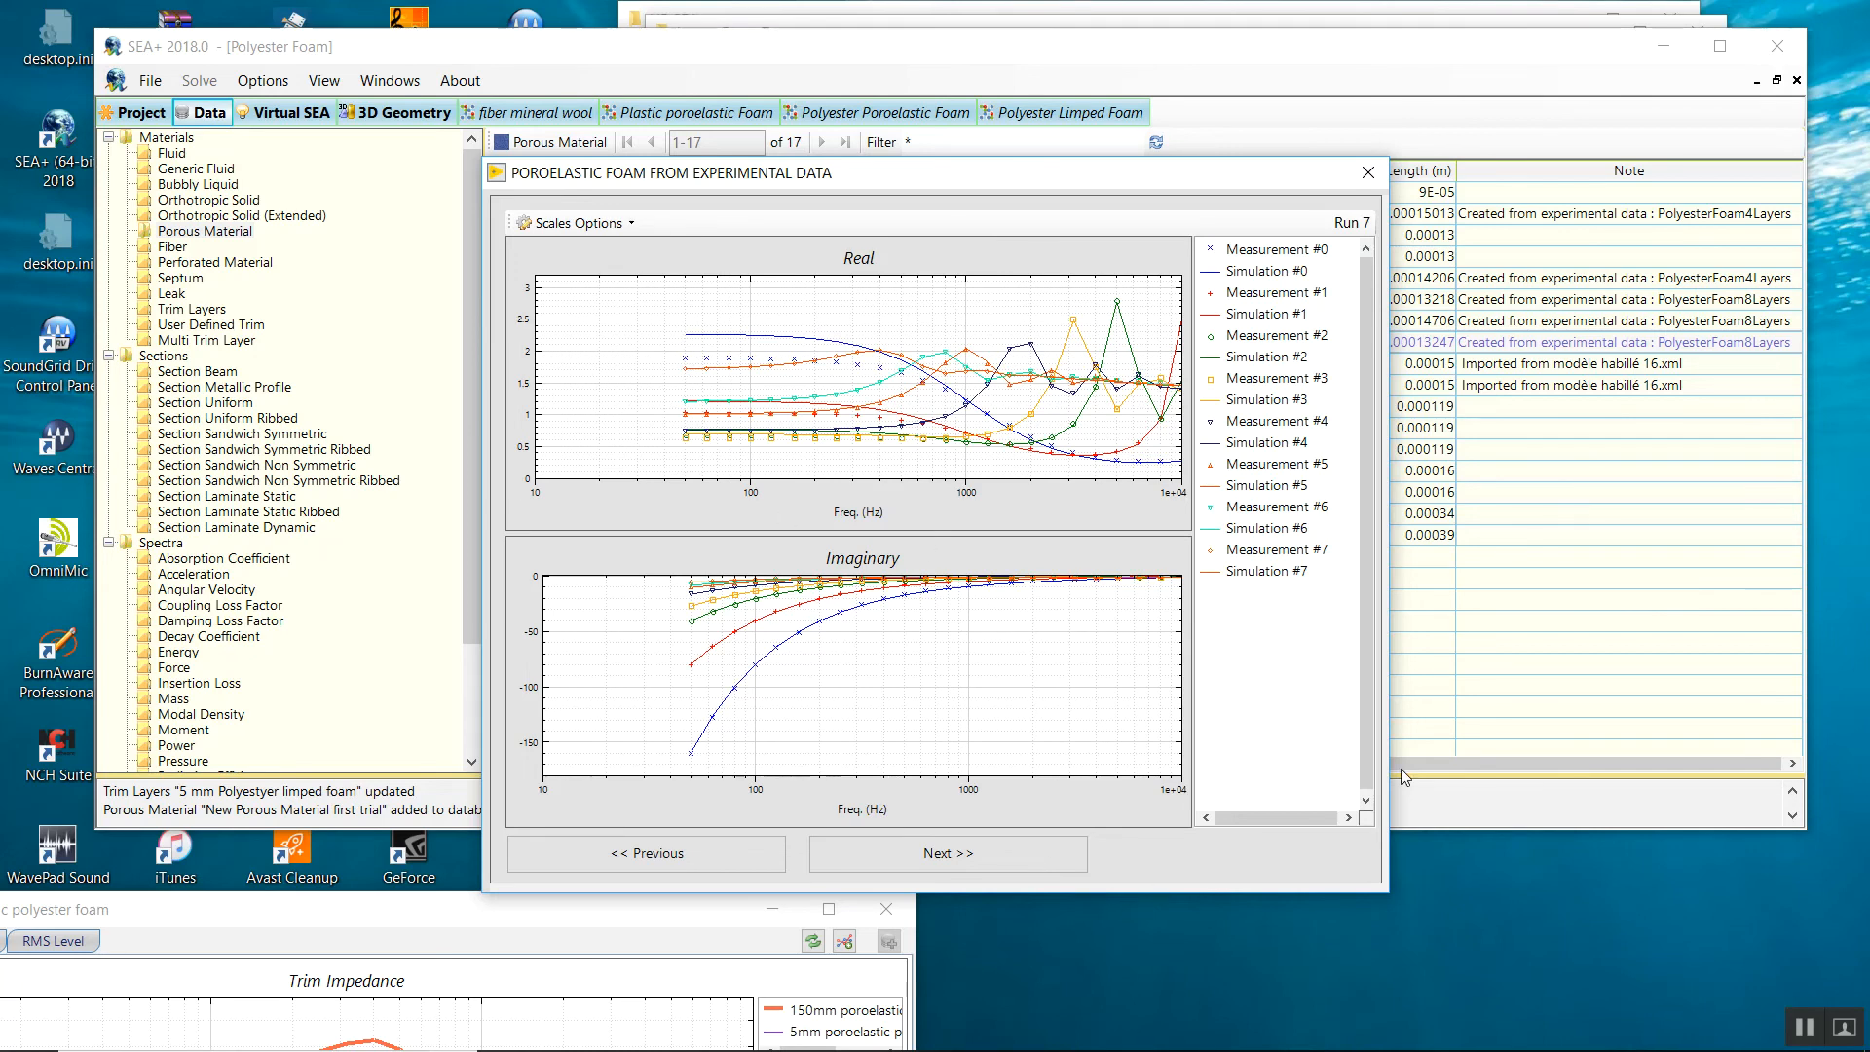
{"action": "left_click", "coordinate": [1804, 1028]}
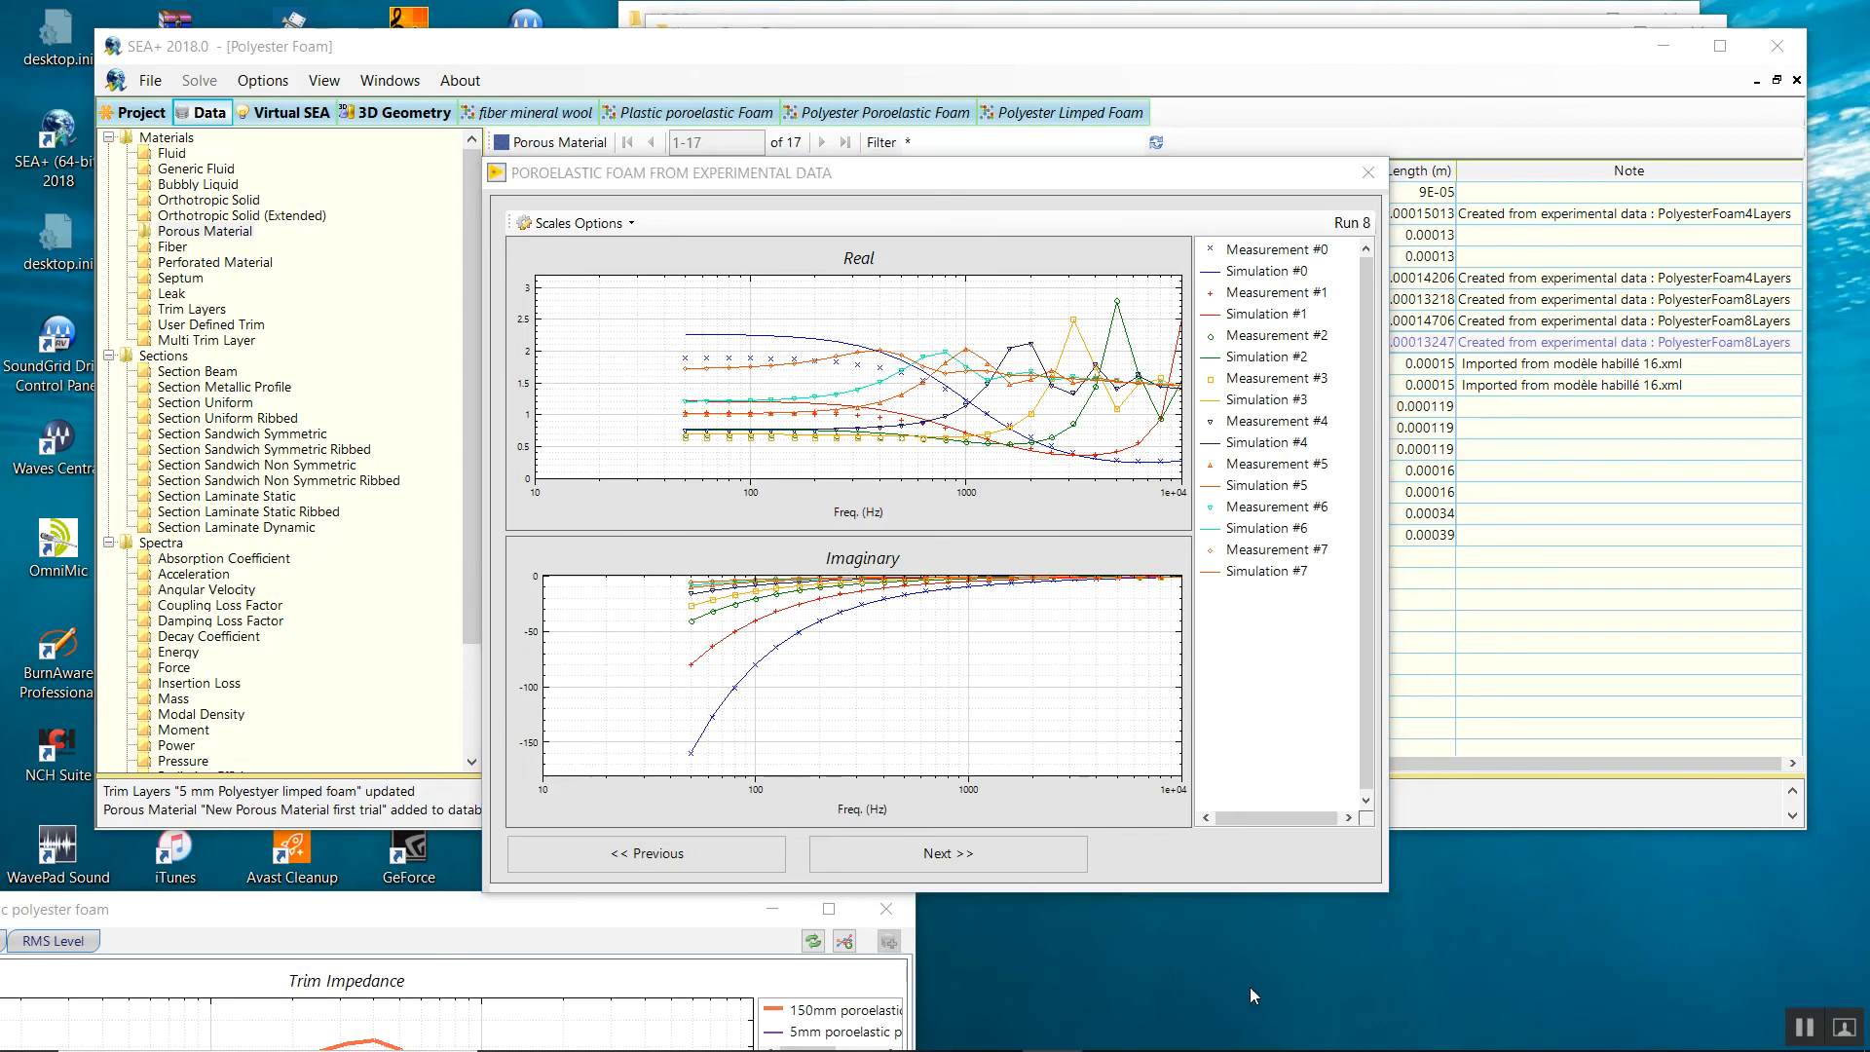
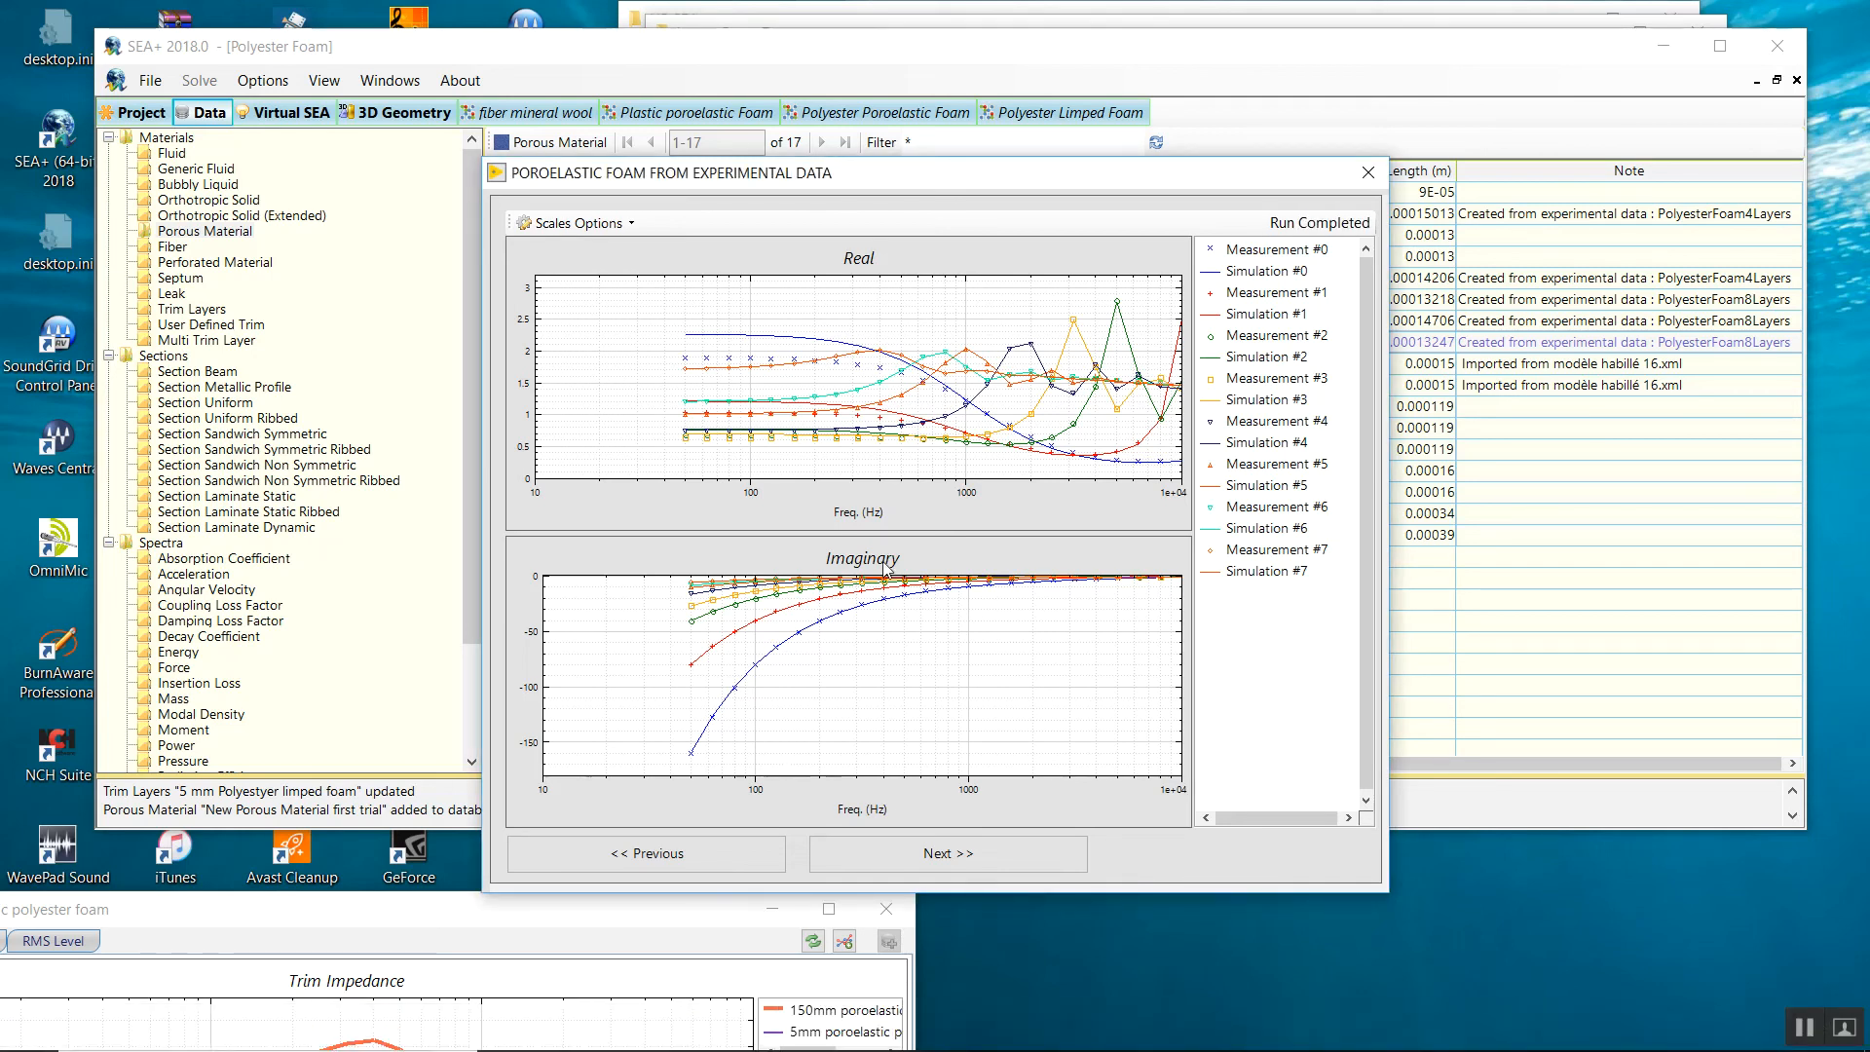
Advance to the Identified Data page showing flow resistivity 1.36E+04 Ns/m⁴, porosity 0.9713 and density 33.88 kg/m³.
{"action": "left_click", "coordinate": [915, 853]}
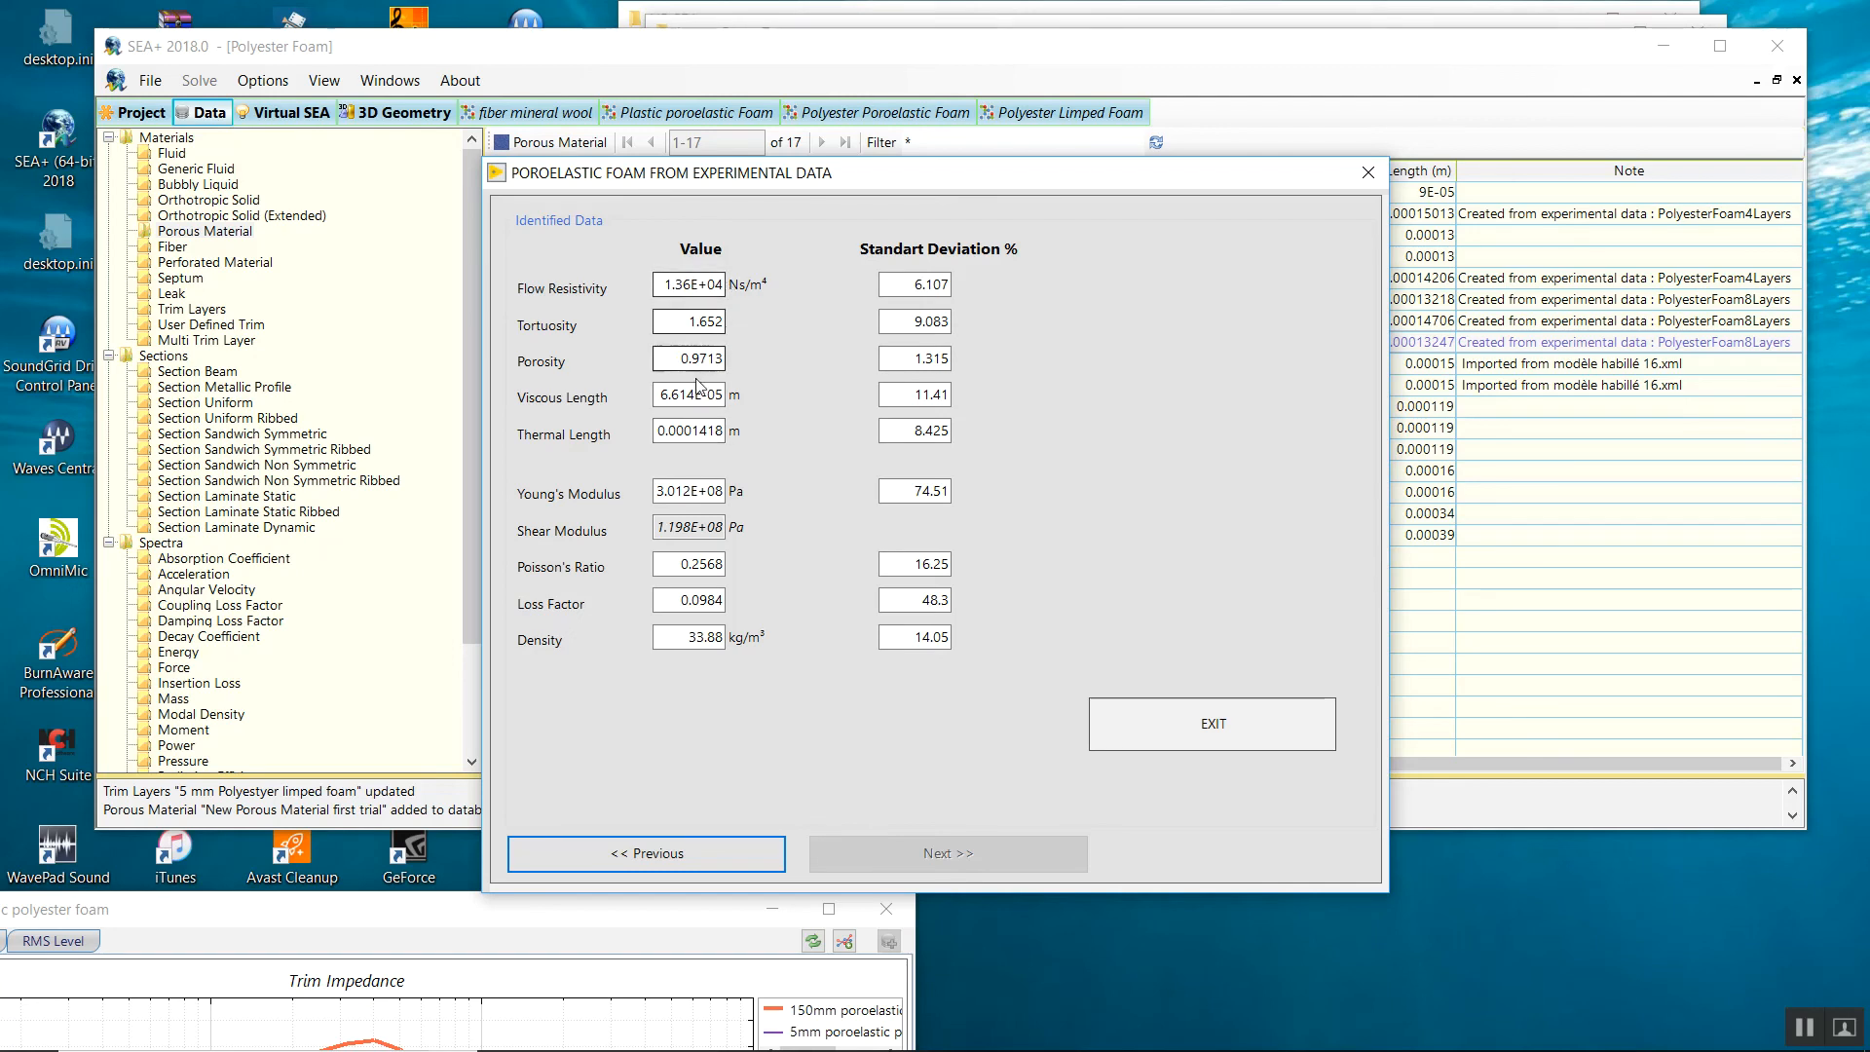
Review the identified Young's modulus, loss factor and density, then exit to create a new porous material.
{"action": "double_click", "coordinate": [700, 491]}
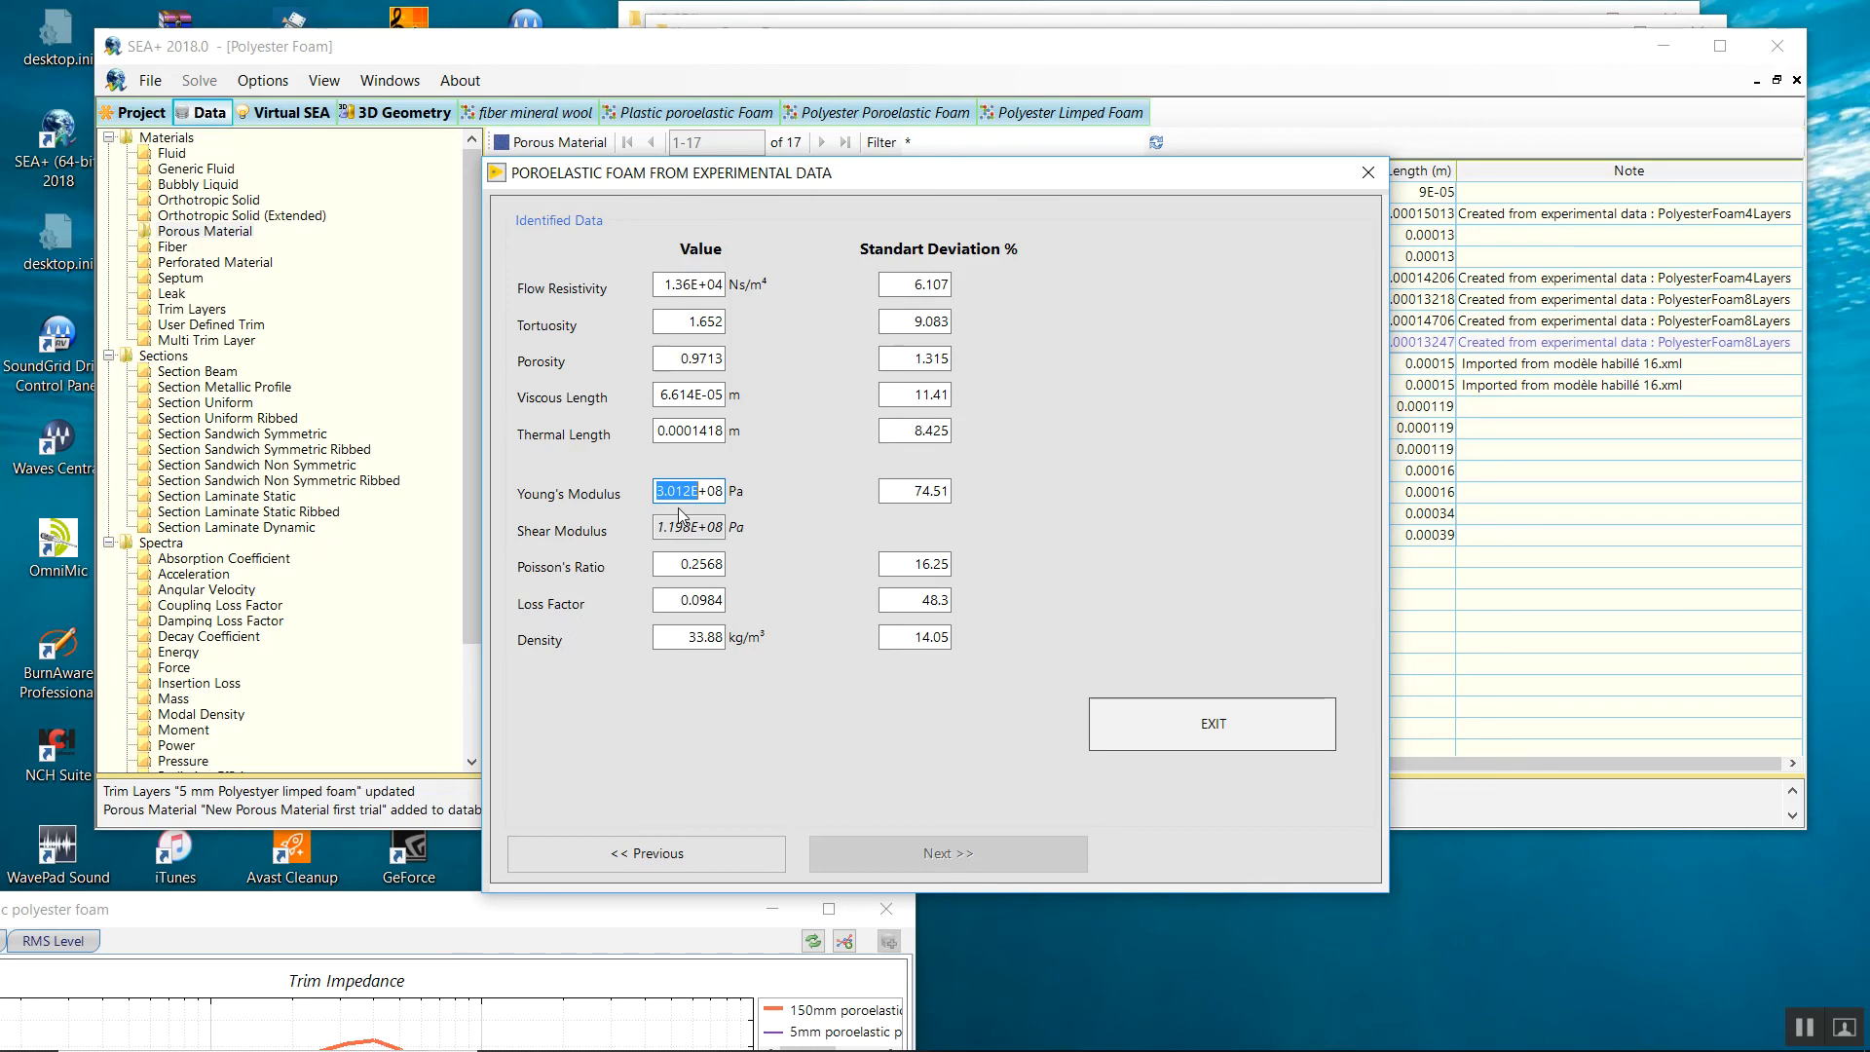
{"action": "double_click", "coordinate": [712, 600]}
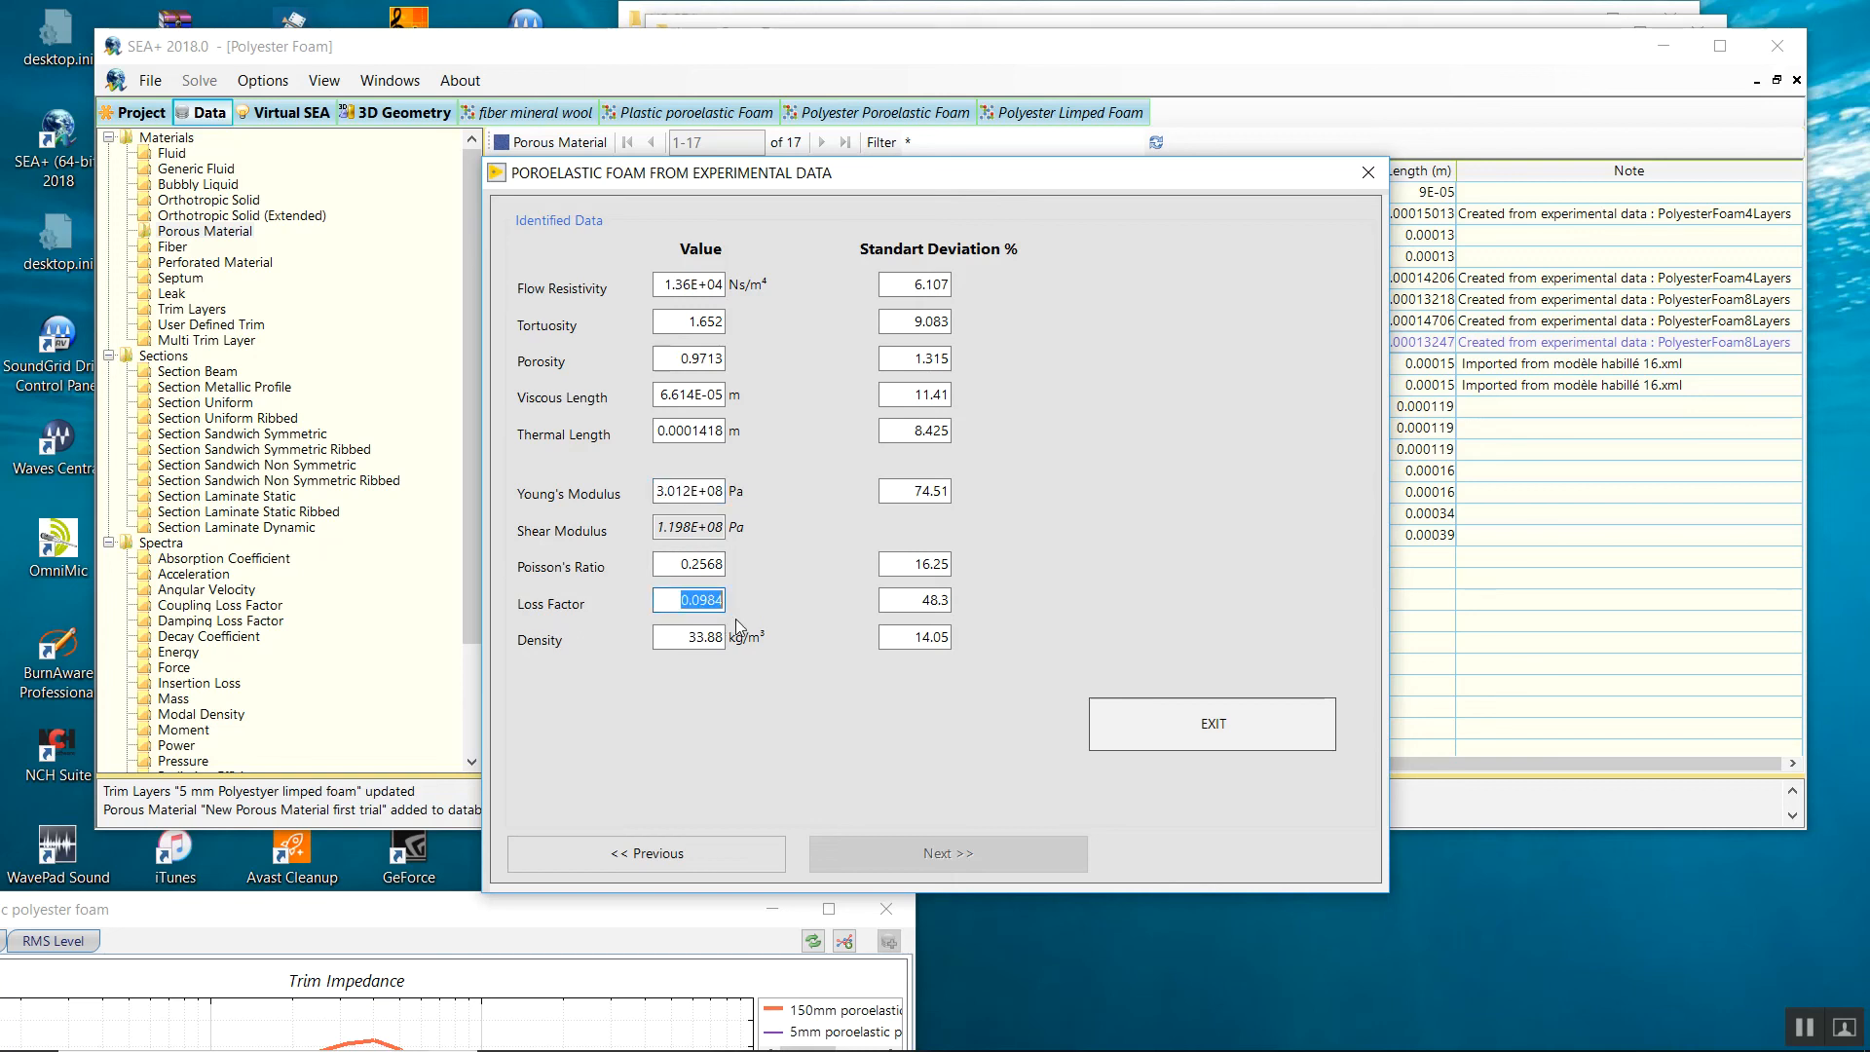
{"action": "double_click", "coordinate": [704, 642]}
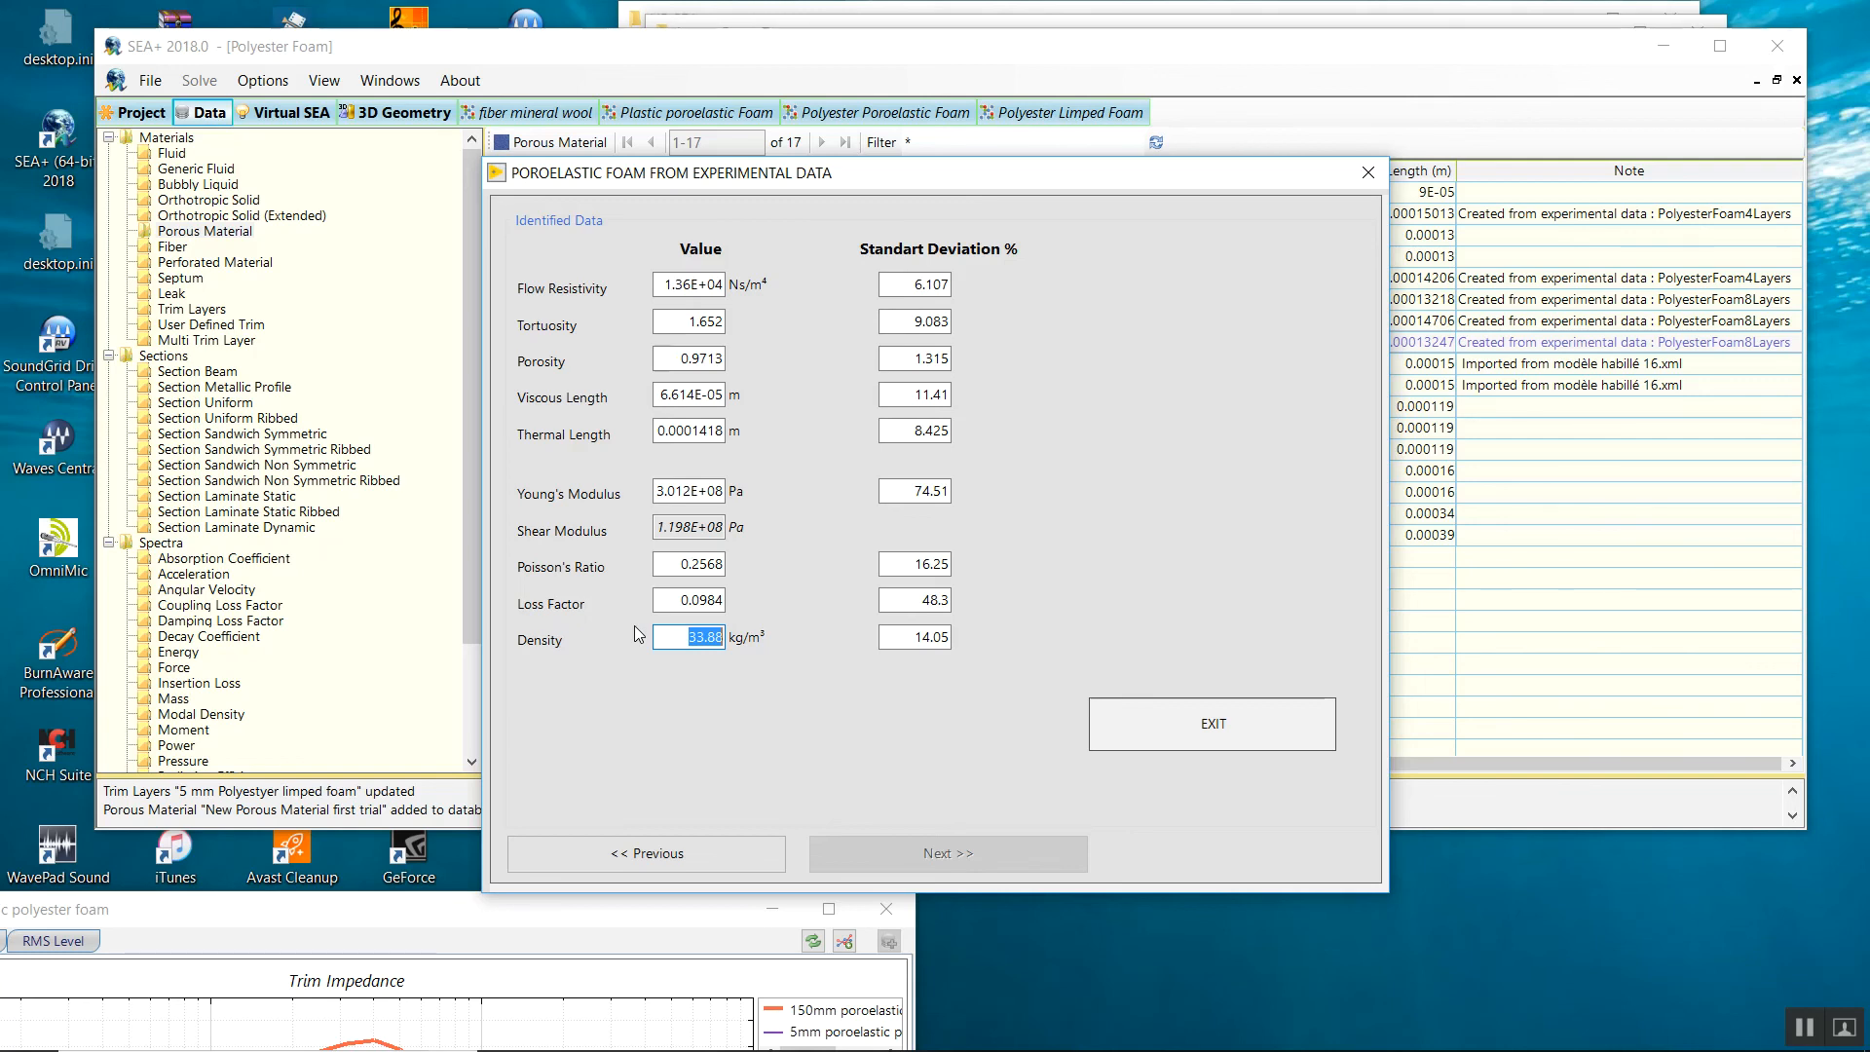
{"action": "left_click", "coordinate": [1185, 715]}
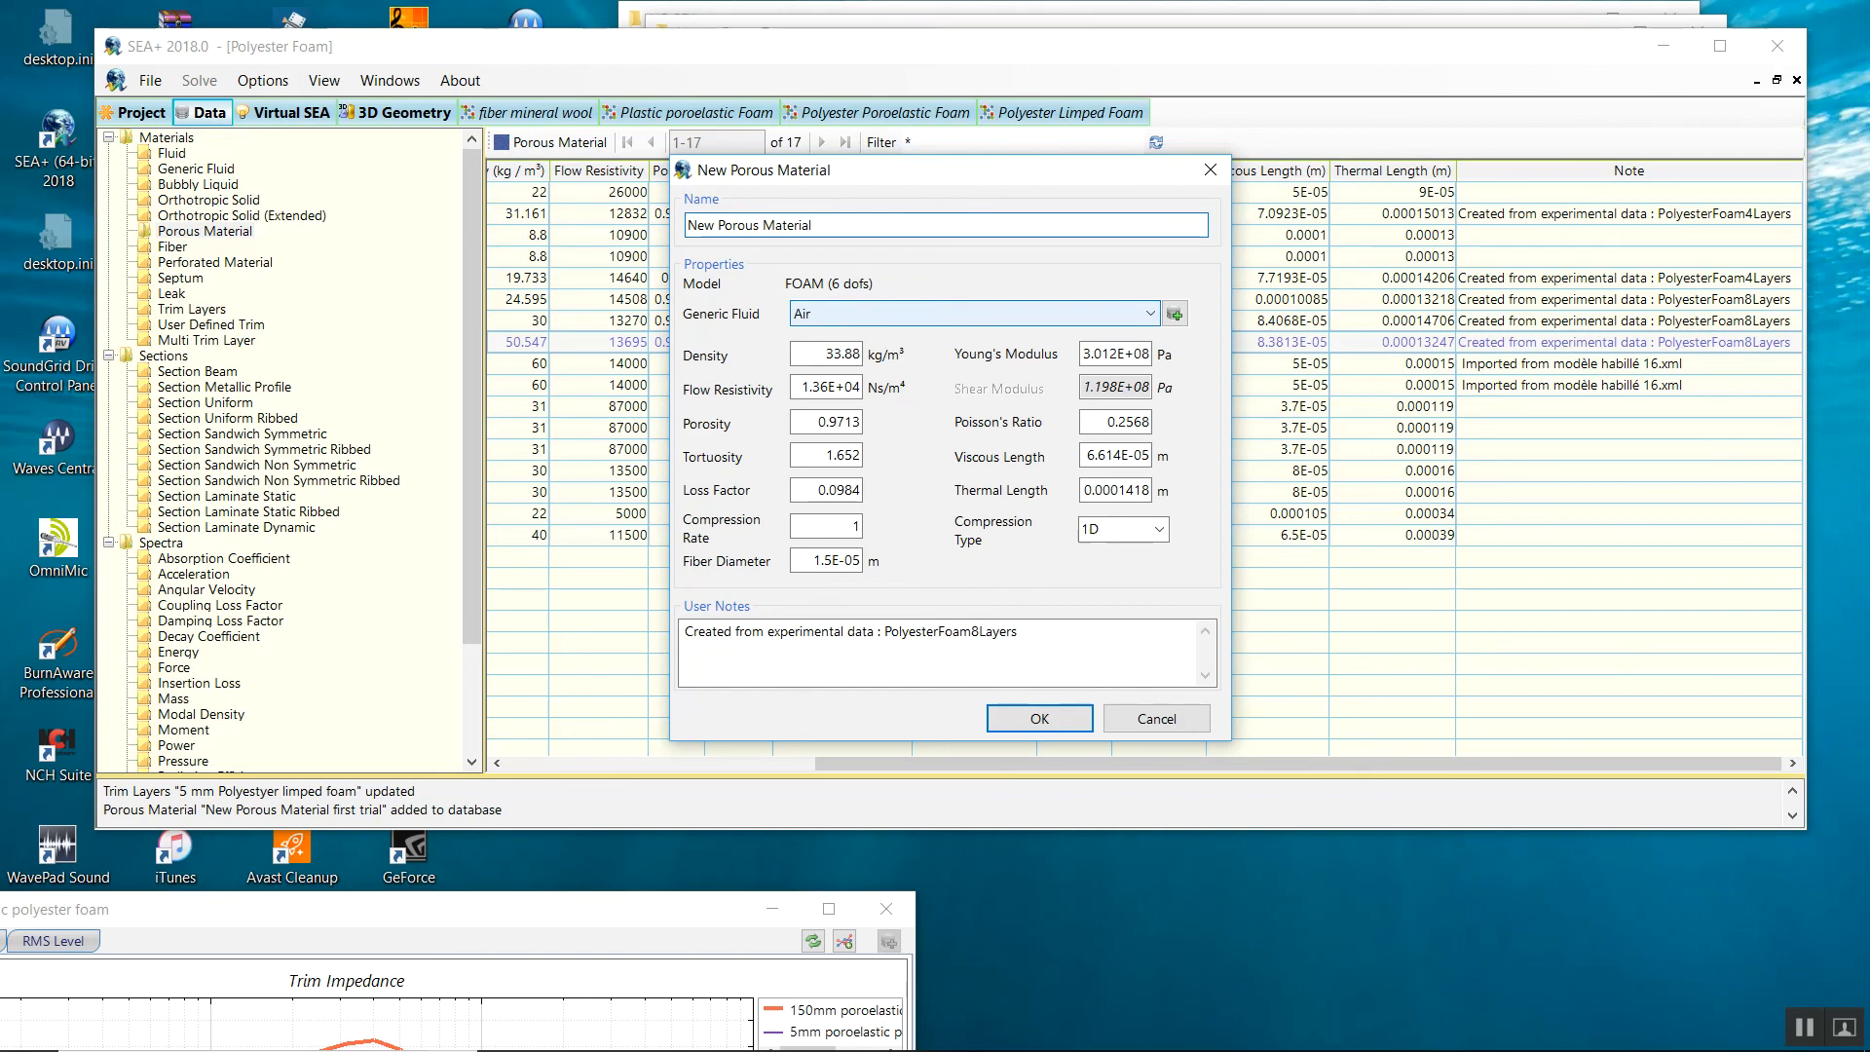
Save the material as 'New Porous Material second trial' and select its row in the table.
{"action": "type", "text": "second trial"}
{"action": "left_click", "coordinate": [1039, 718]}
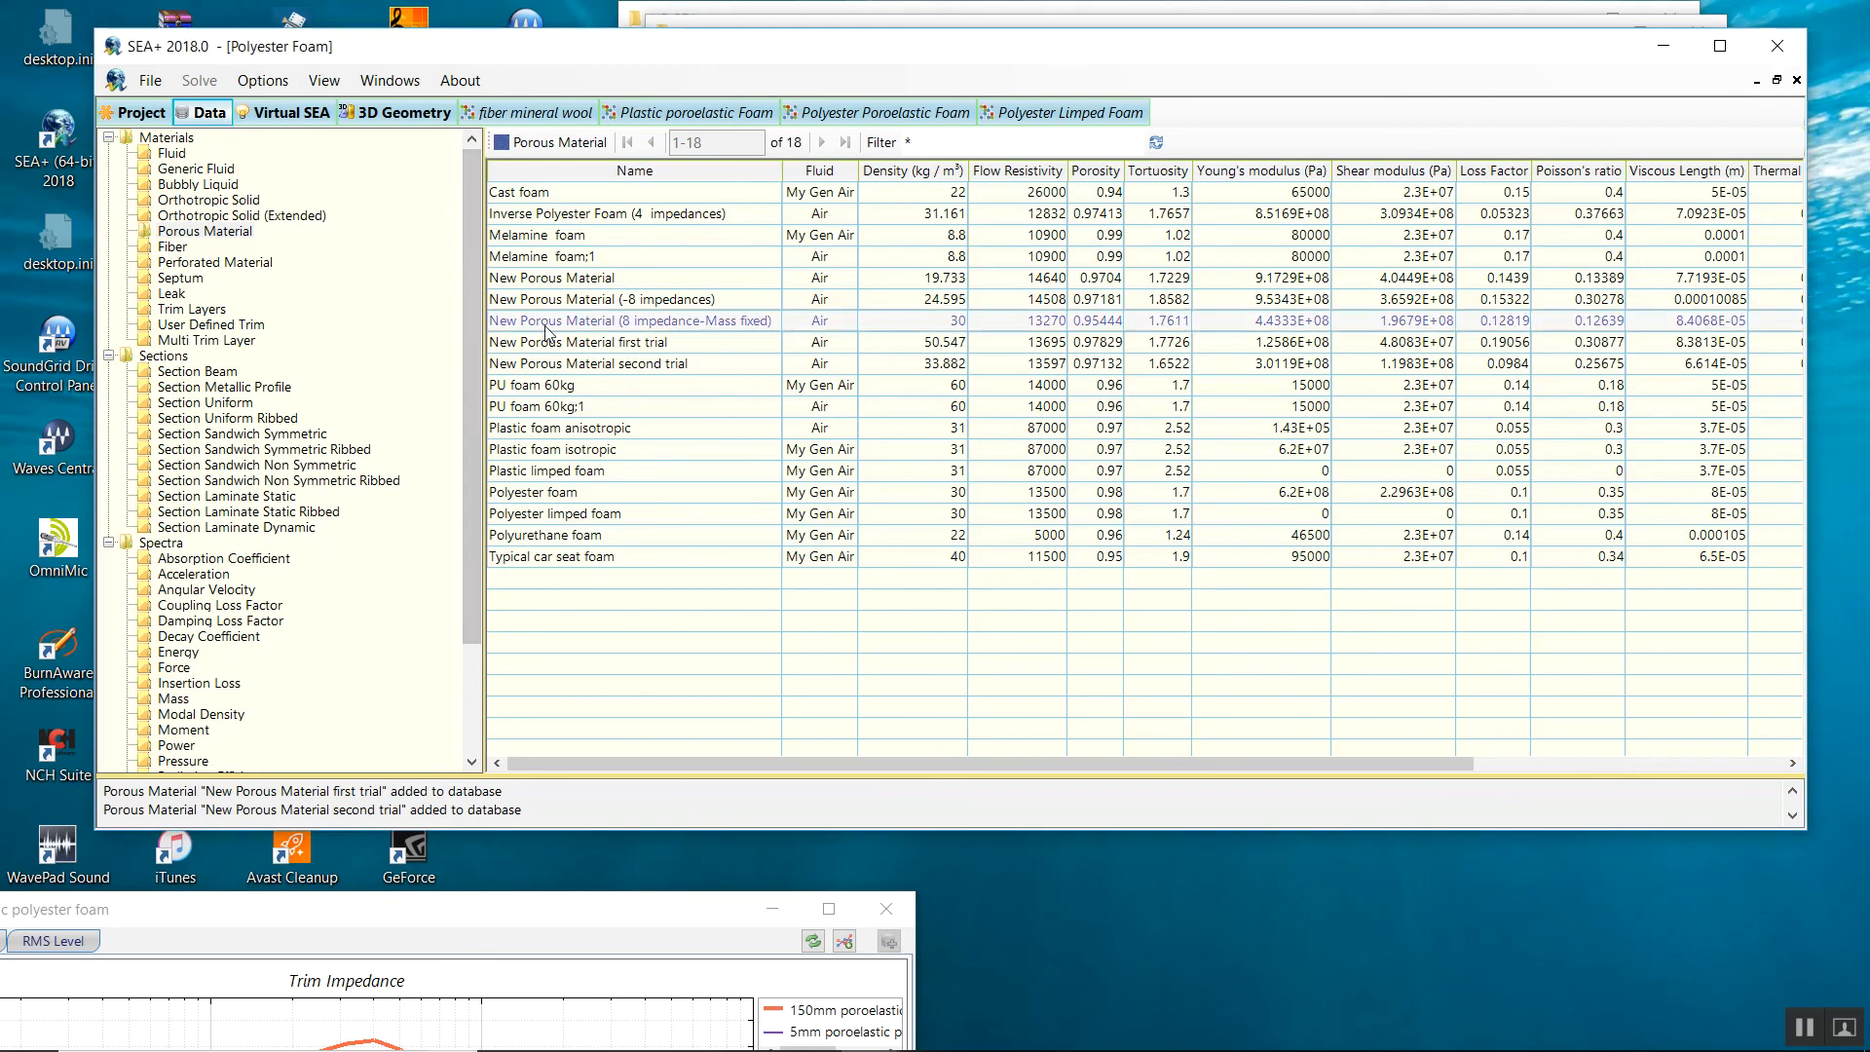
{"action": "left_click", "coordinate": [548, 371]}
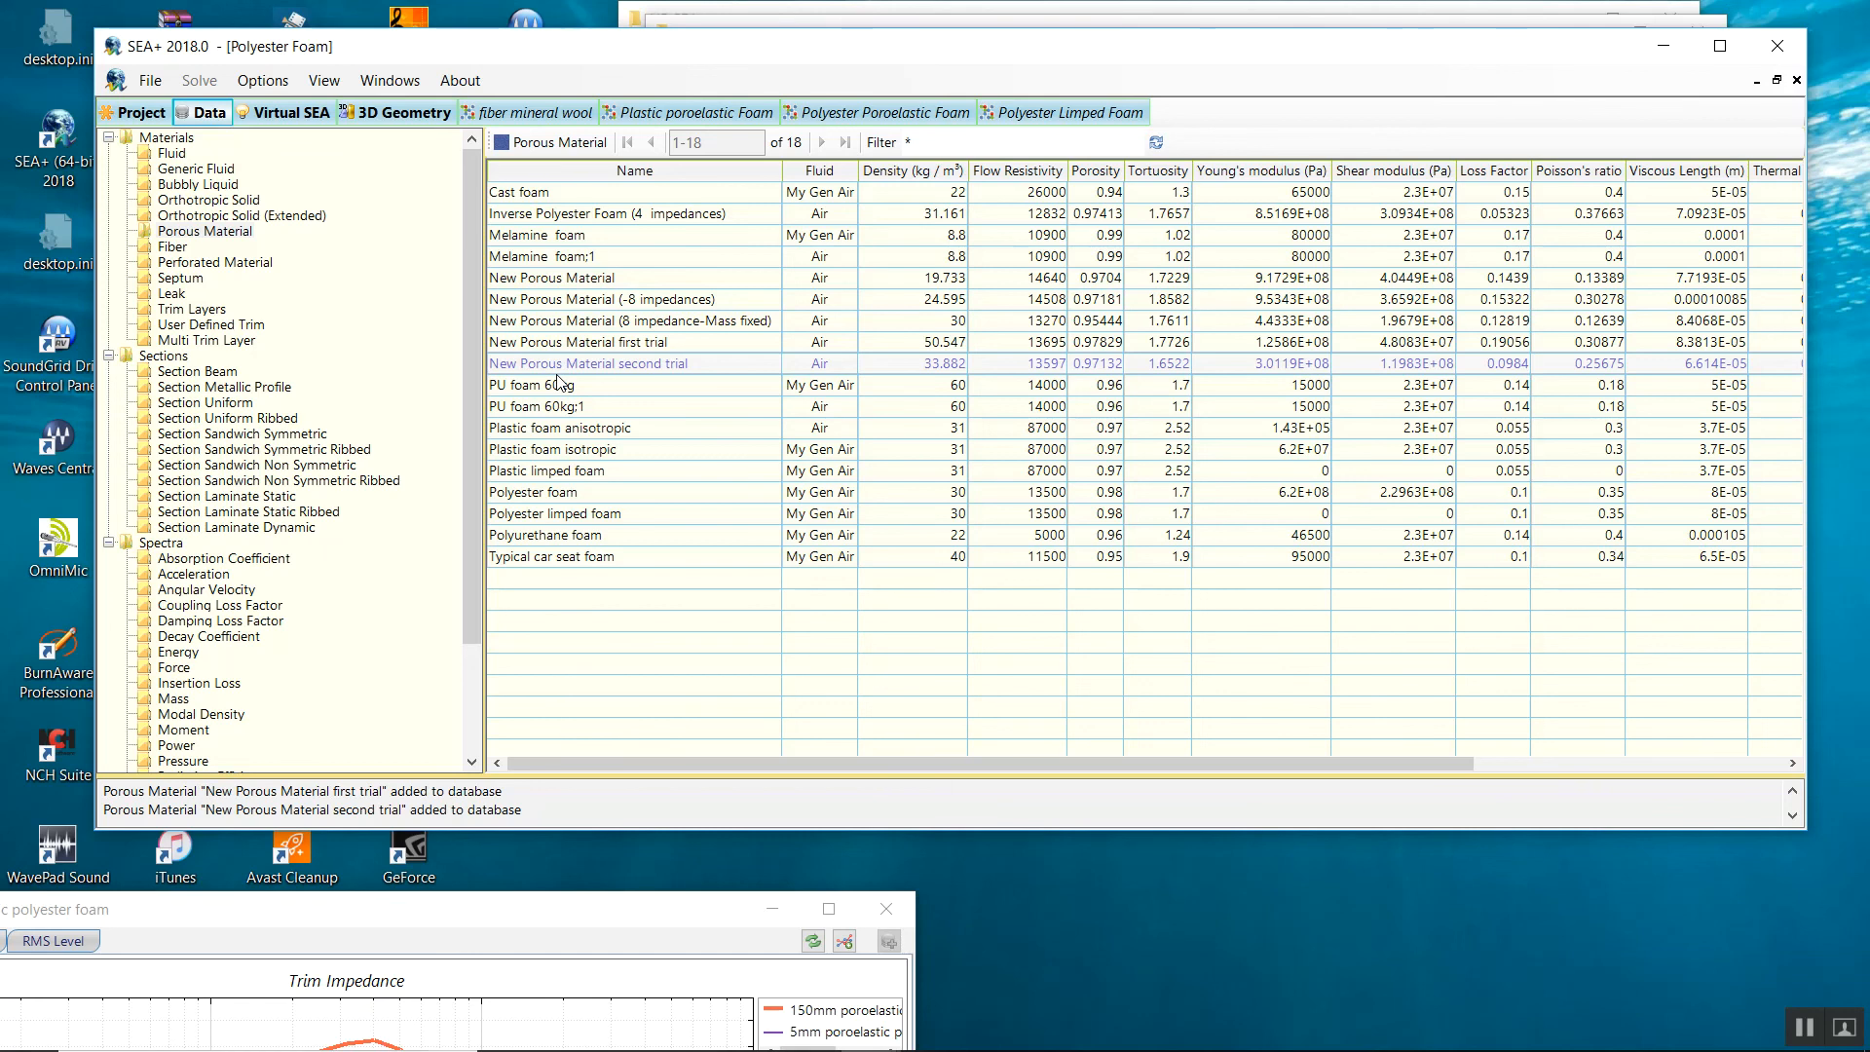
Check the project file in Explorer, then show the Trim Layers table of the material database.
{"action": "left_click_drag", "start_coordinate": [679, 59], "coordinate": [608, 487]}
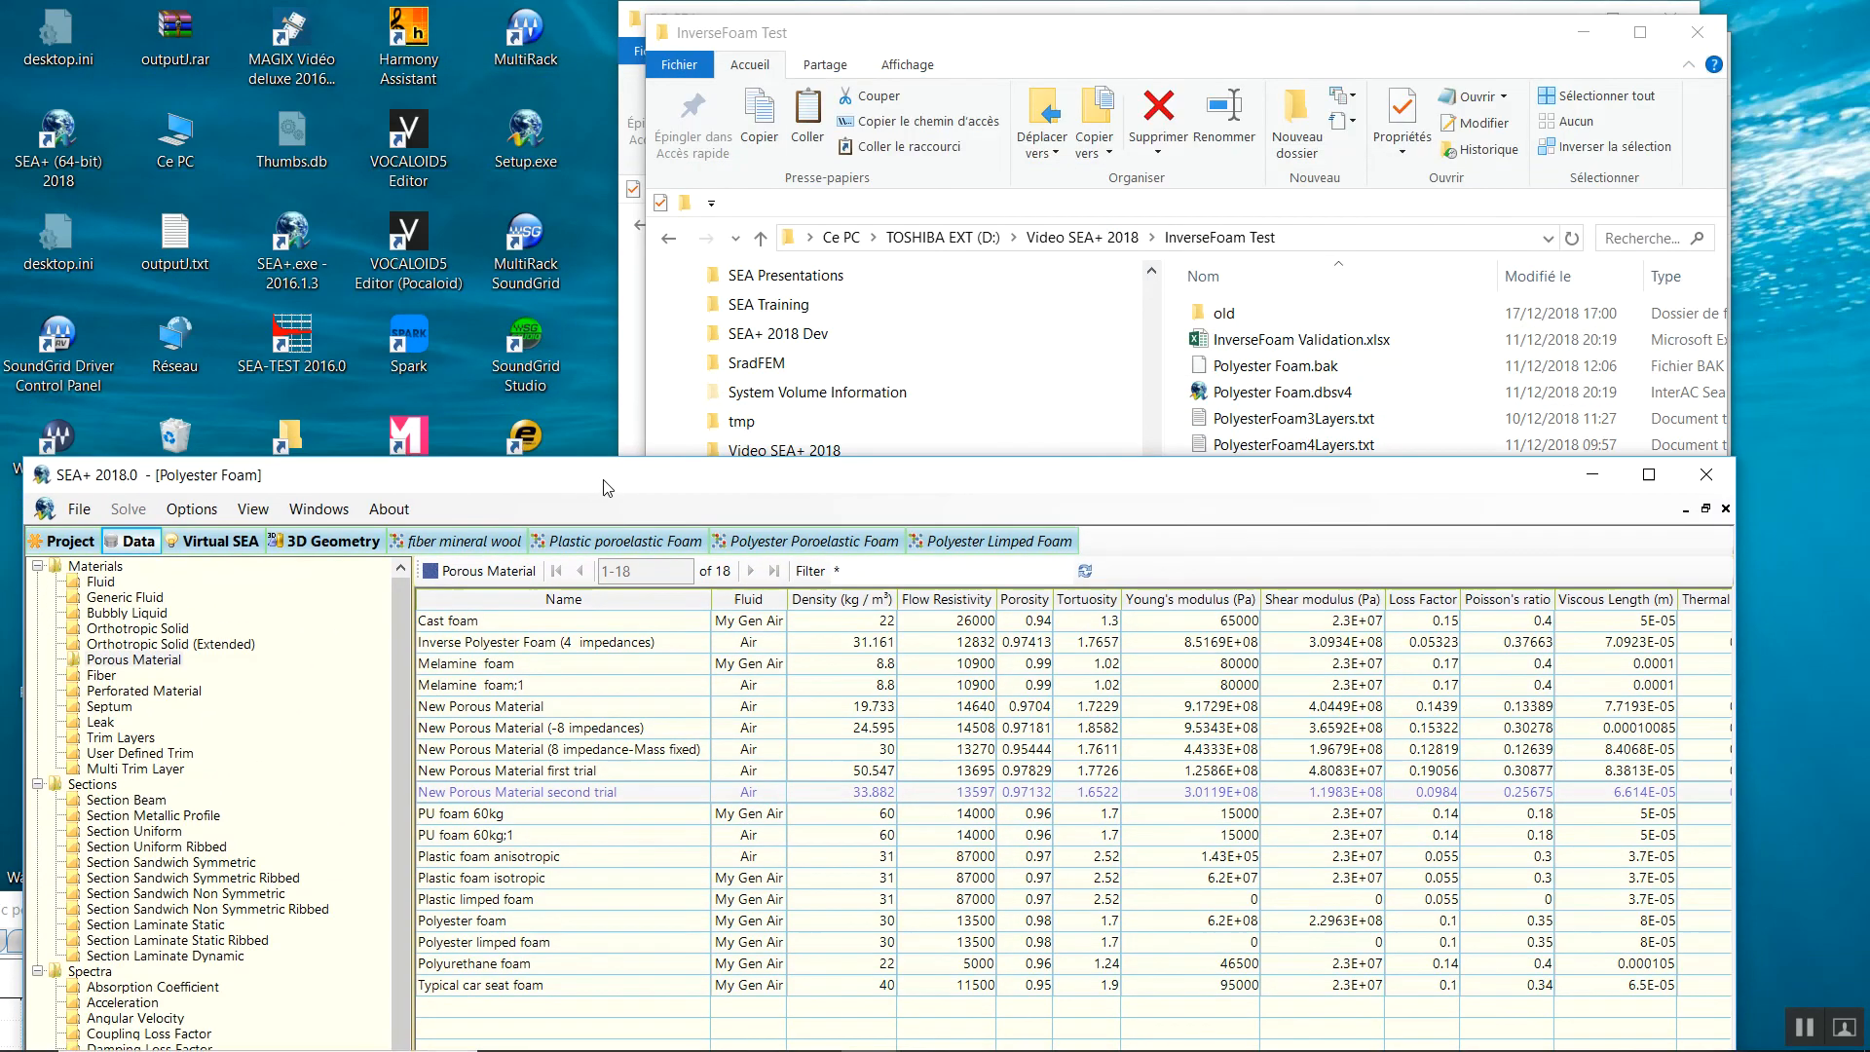
{"action": "left_click", "coordinate": [1256, 392]}
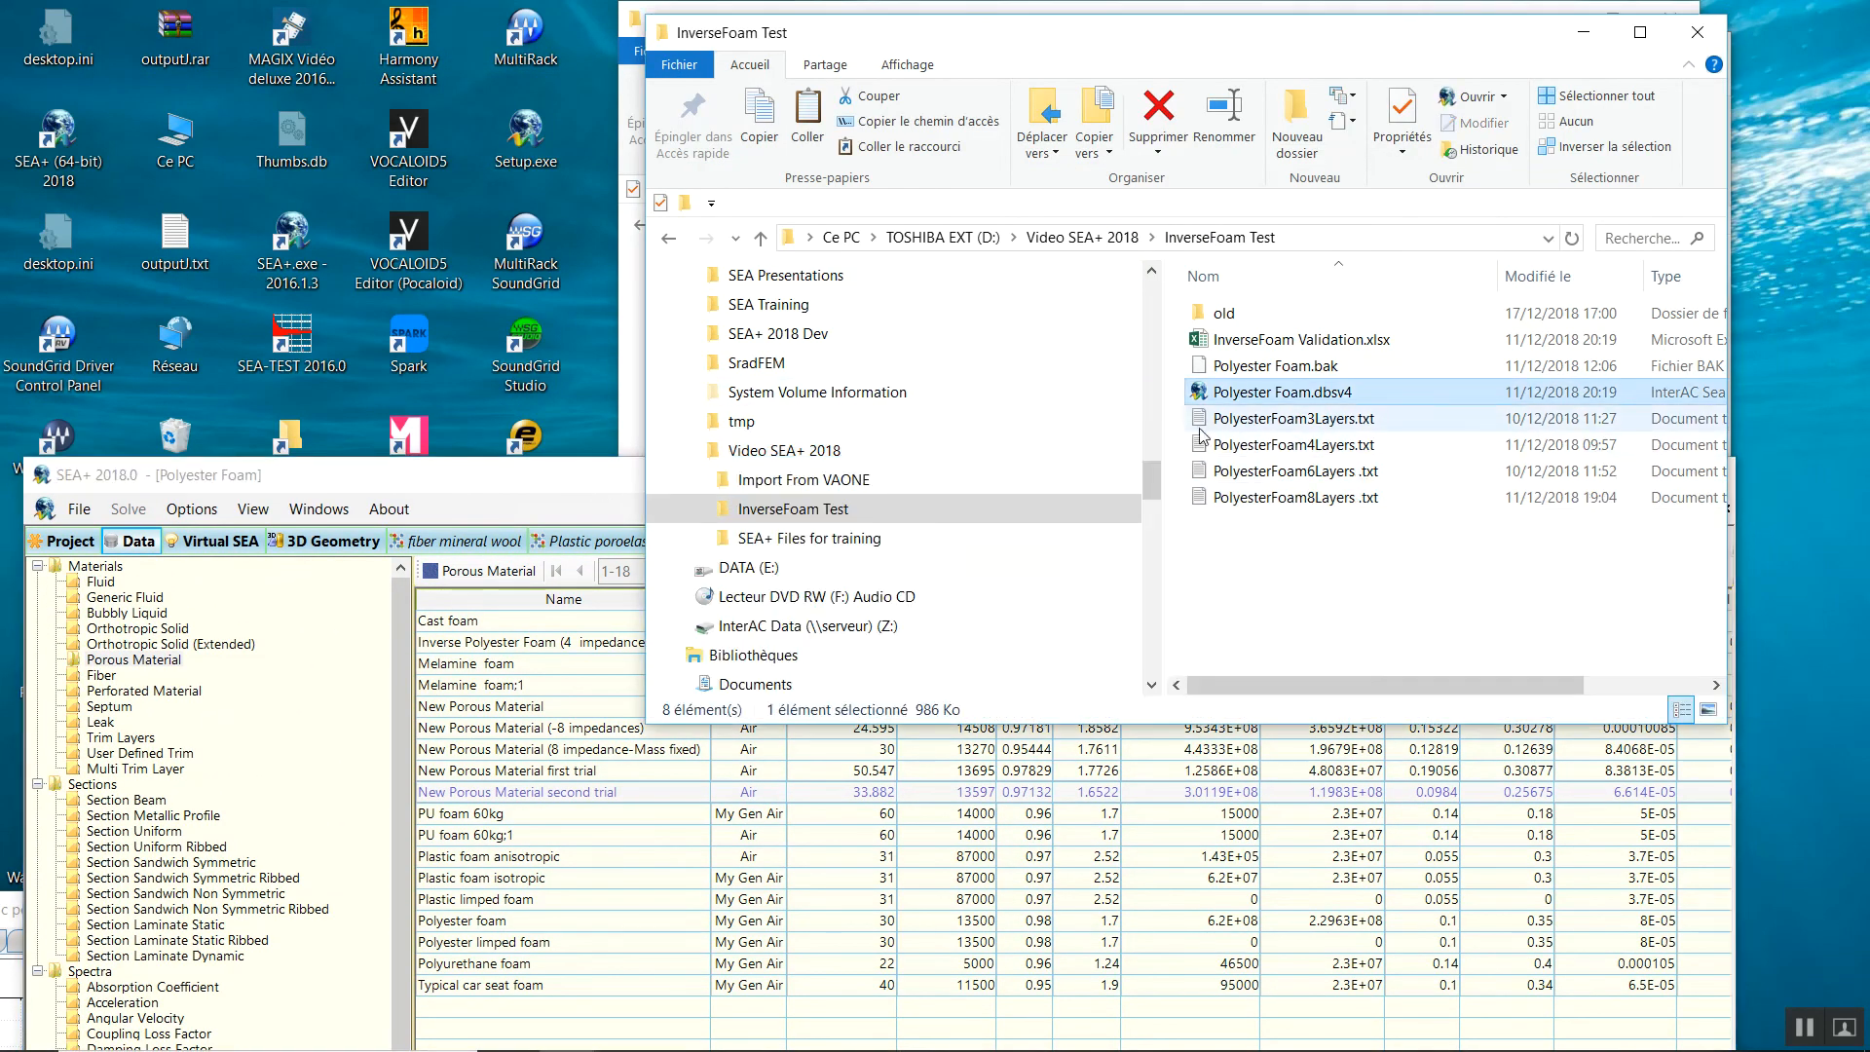
{"action": "left_click_drag", "start_coordinate": [477, 477], "coordinate": [487, 434]}
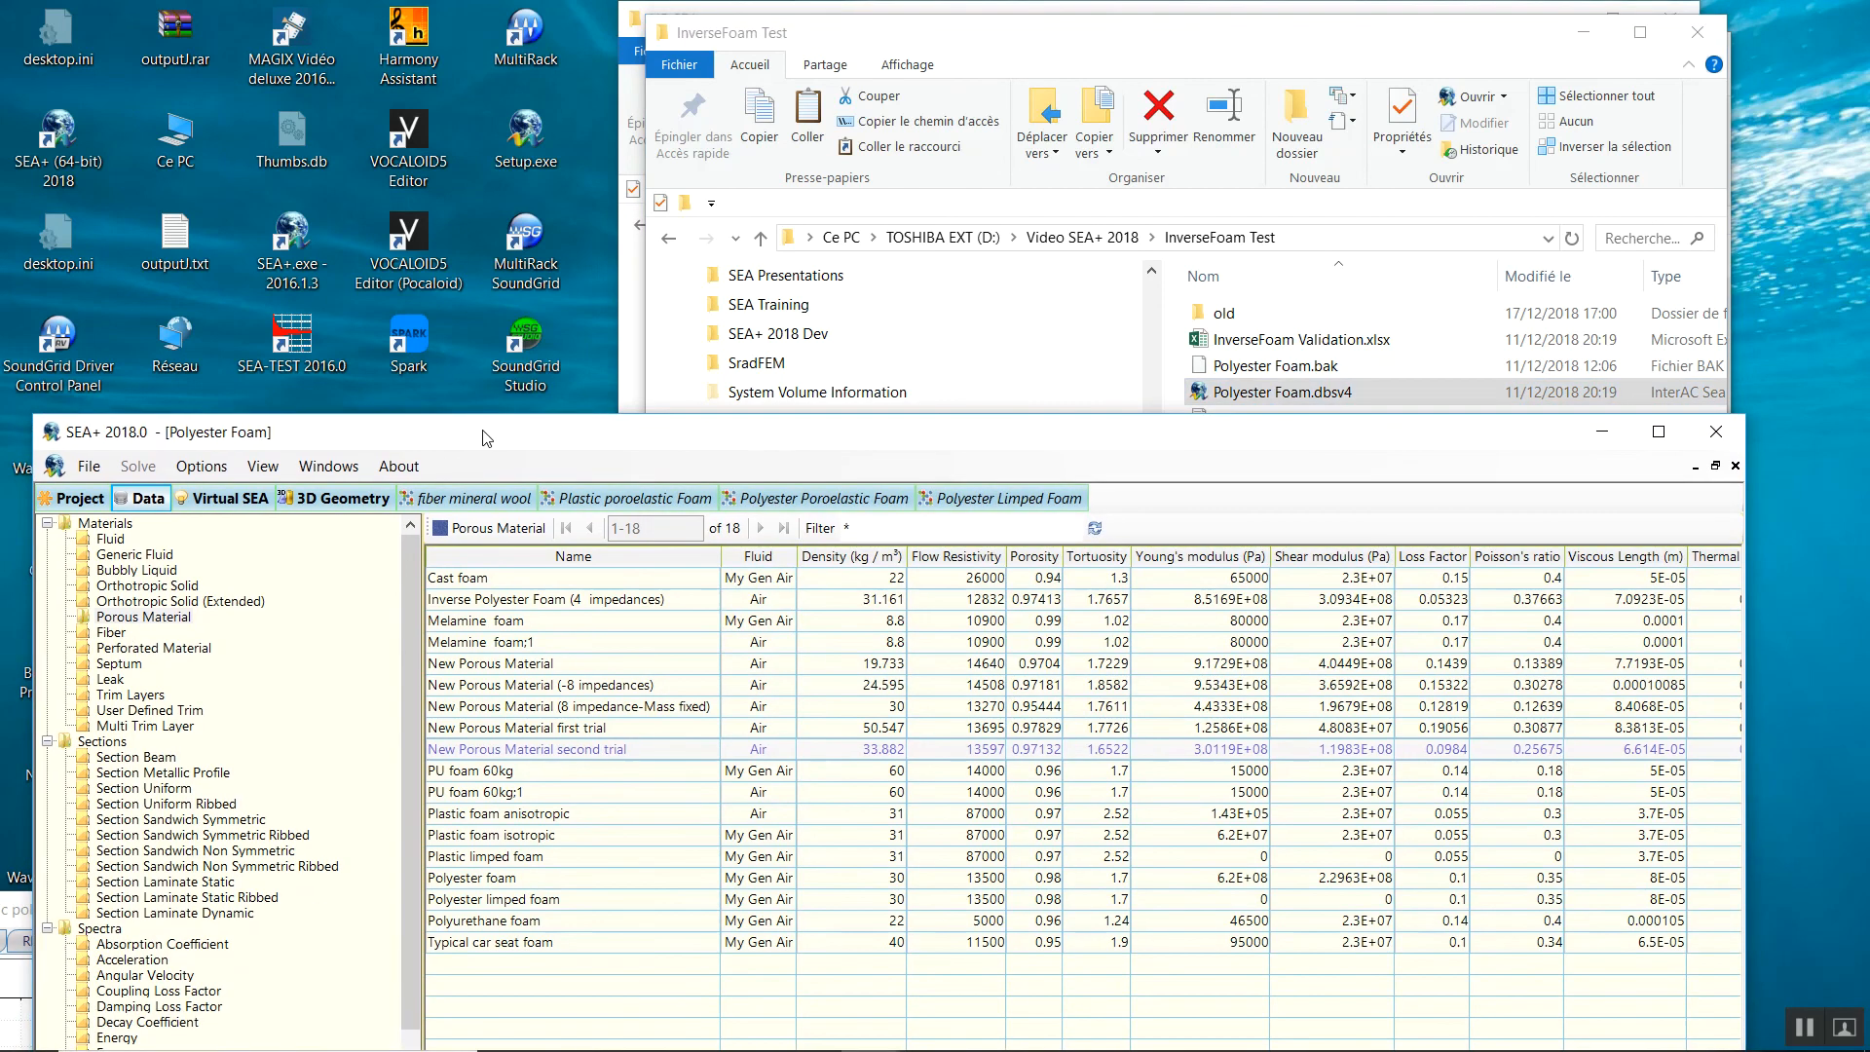
{"action": "left_click", "coordinate": [770, 499]}
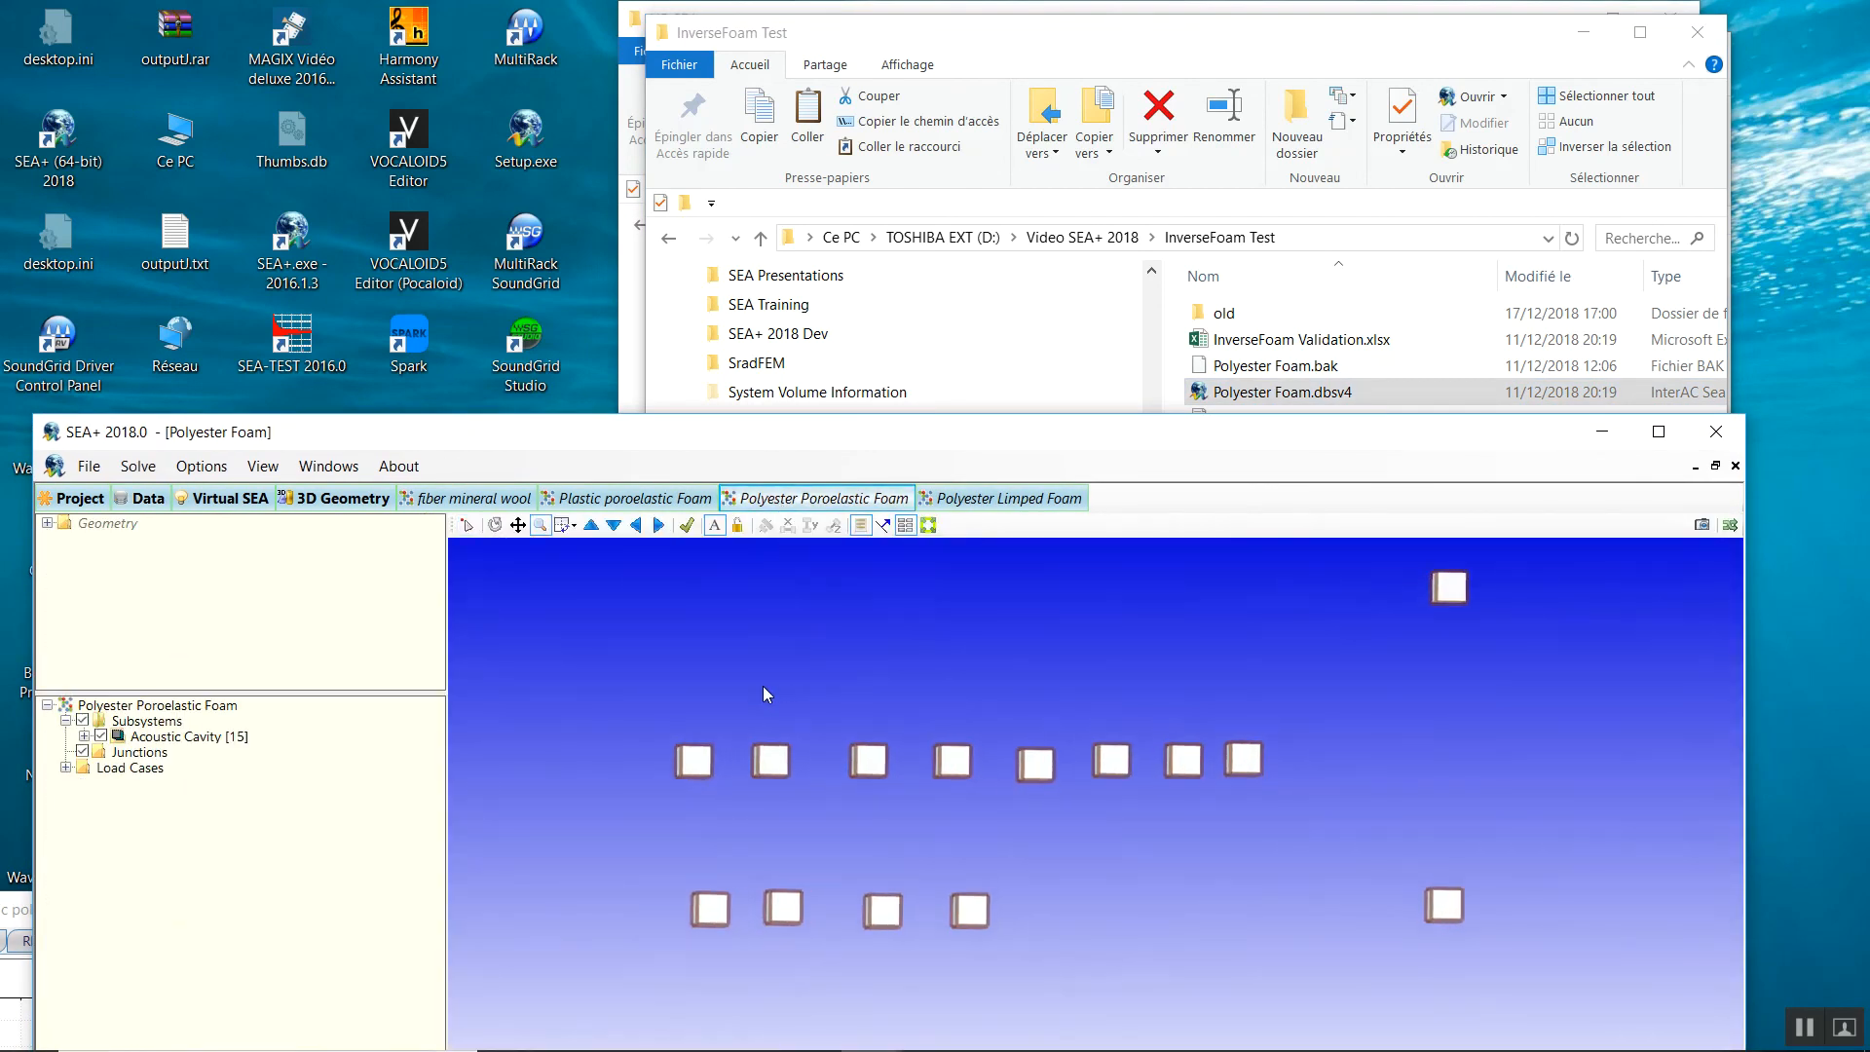
{"action": "left_click_drag", "start_coordinate": [782, 437], "coordinate": [891, 80]}
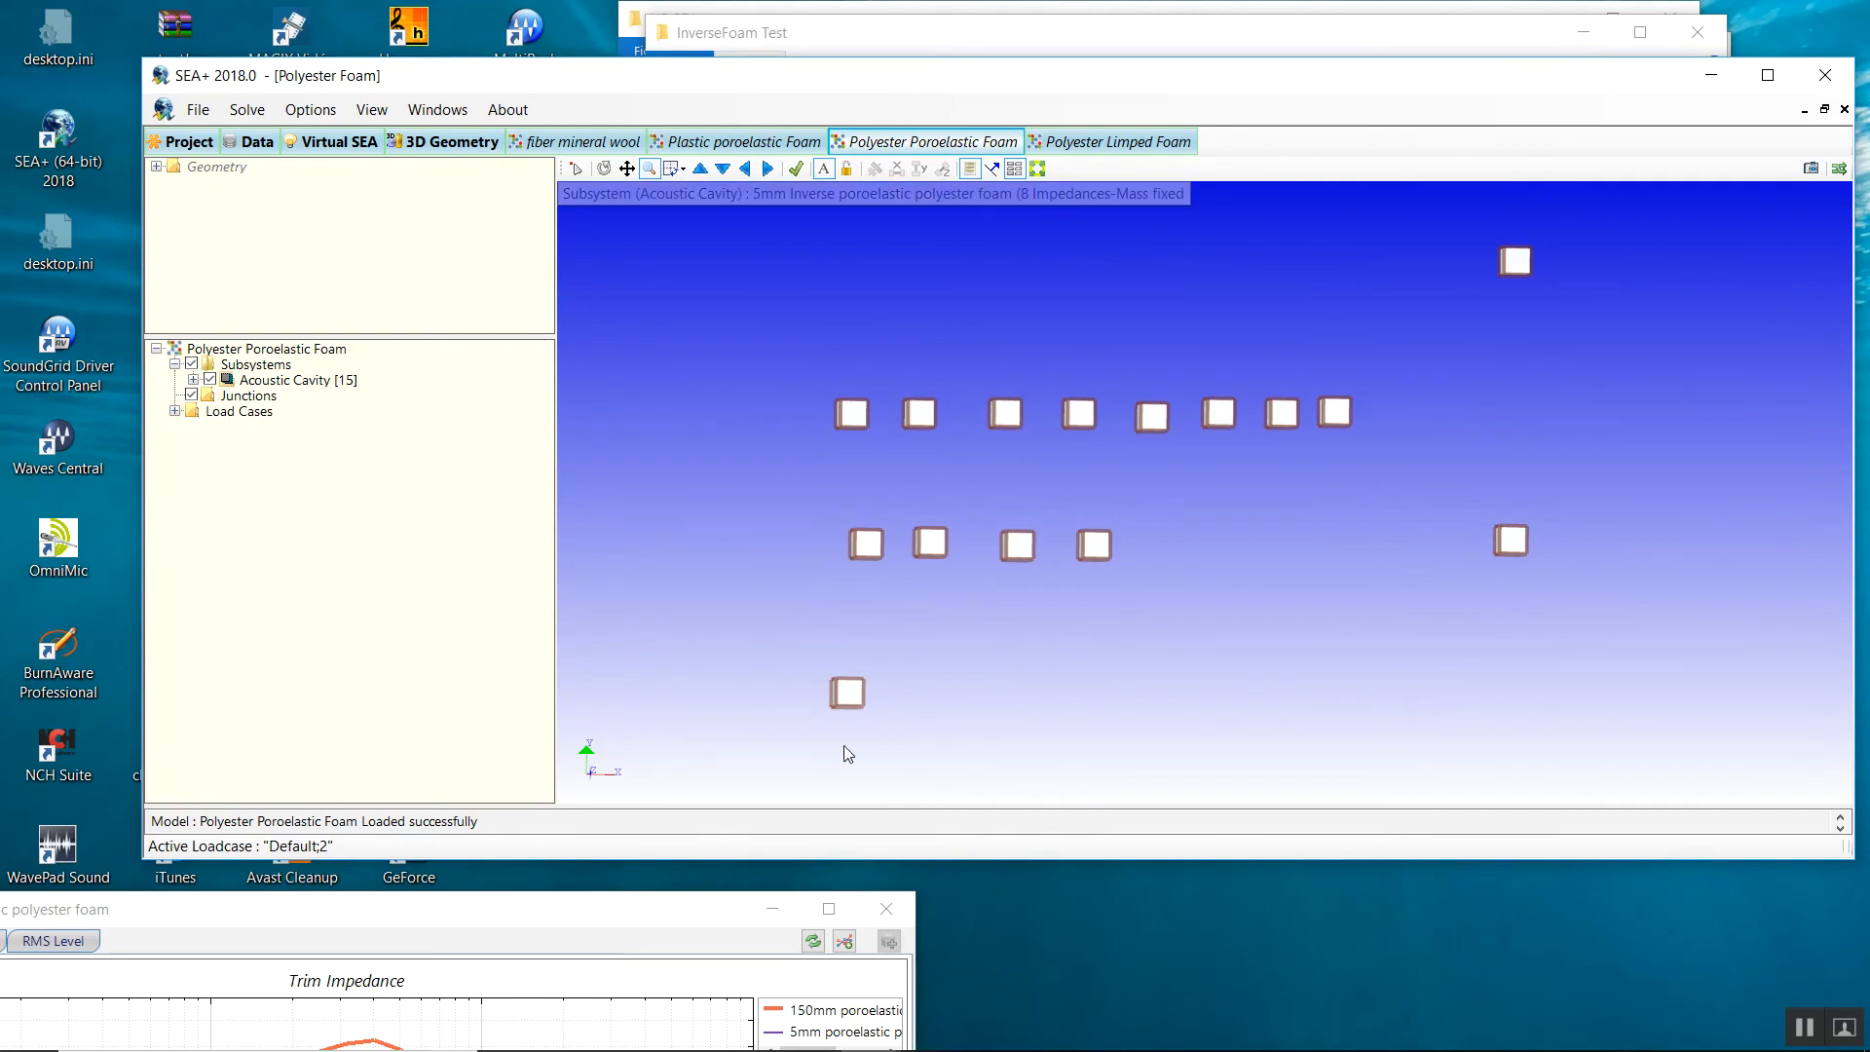
{"action": "left_click", "coordinate": [252, 141]}
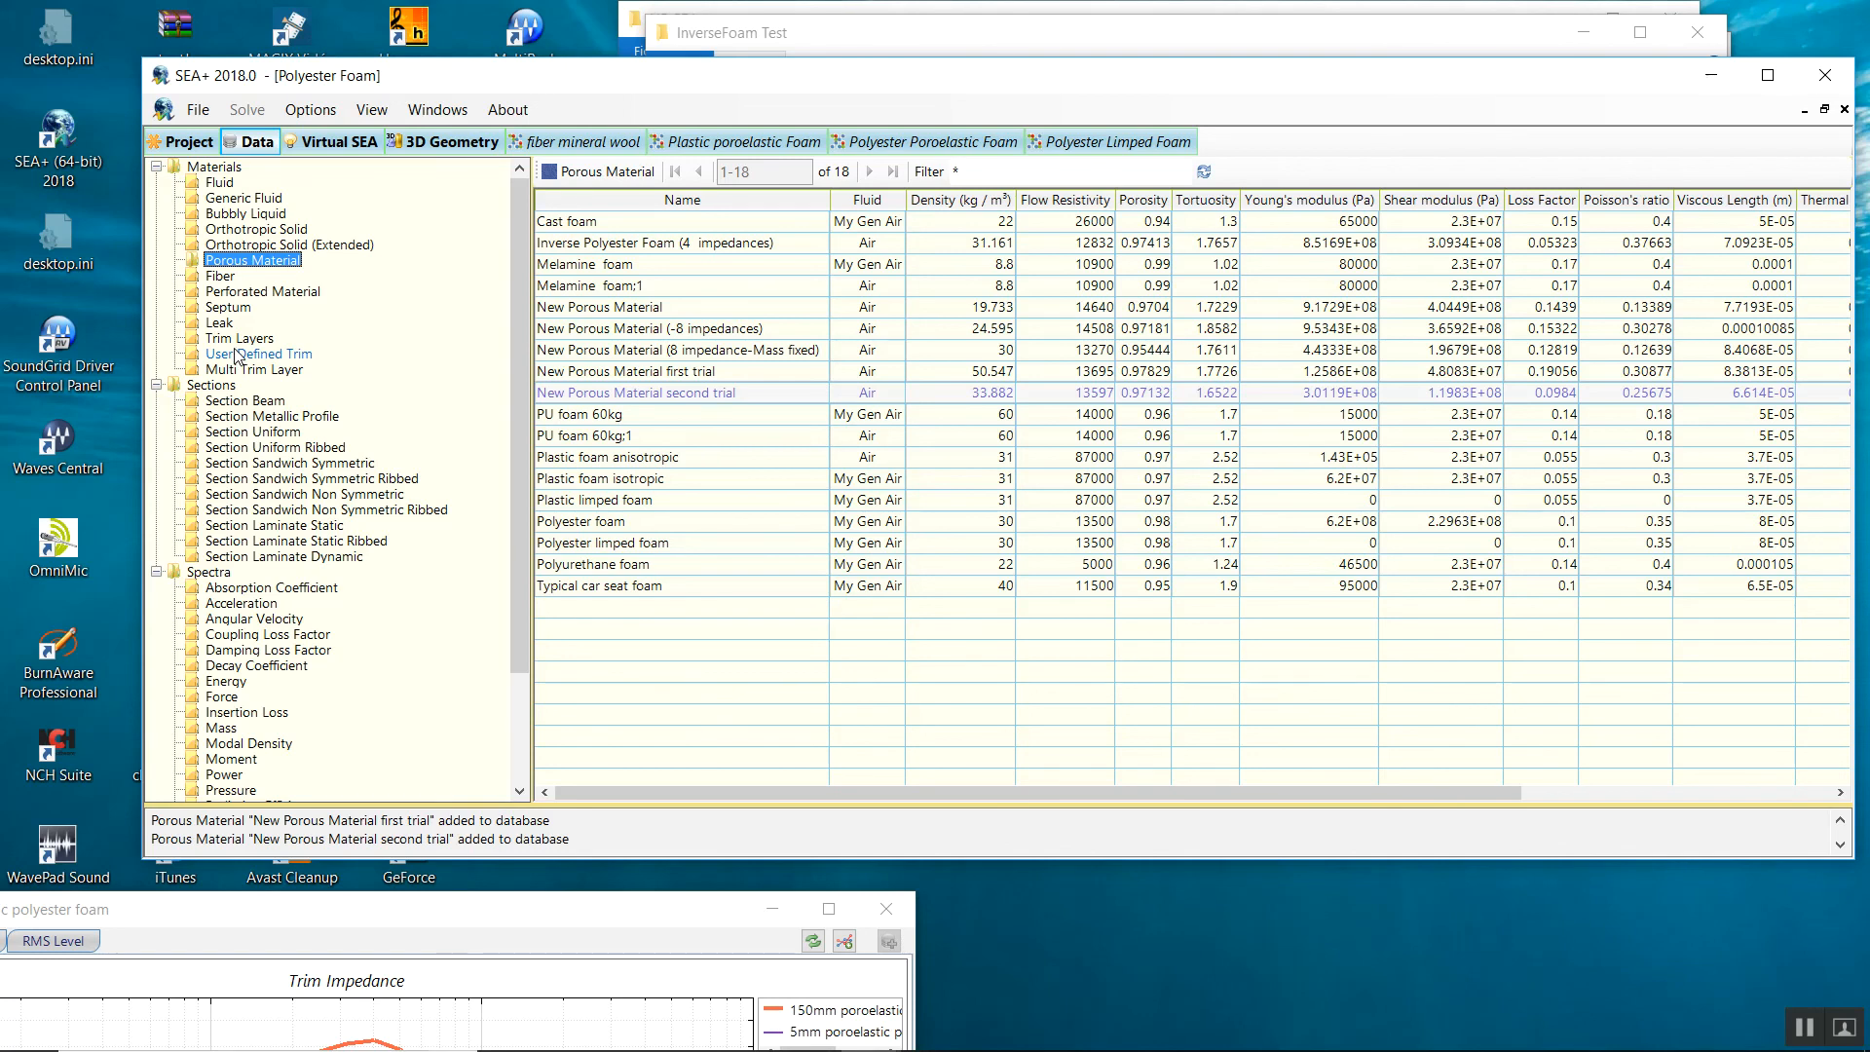
{"action": "left_click", "coordinate": [238, 340]}
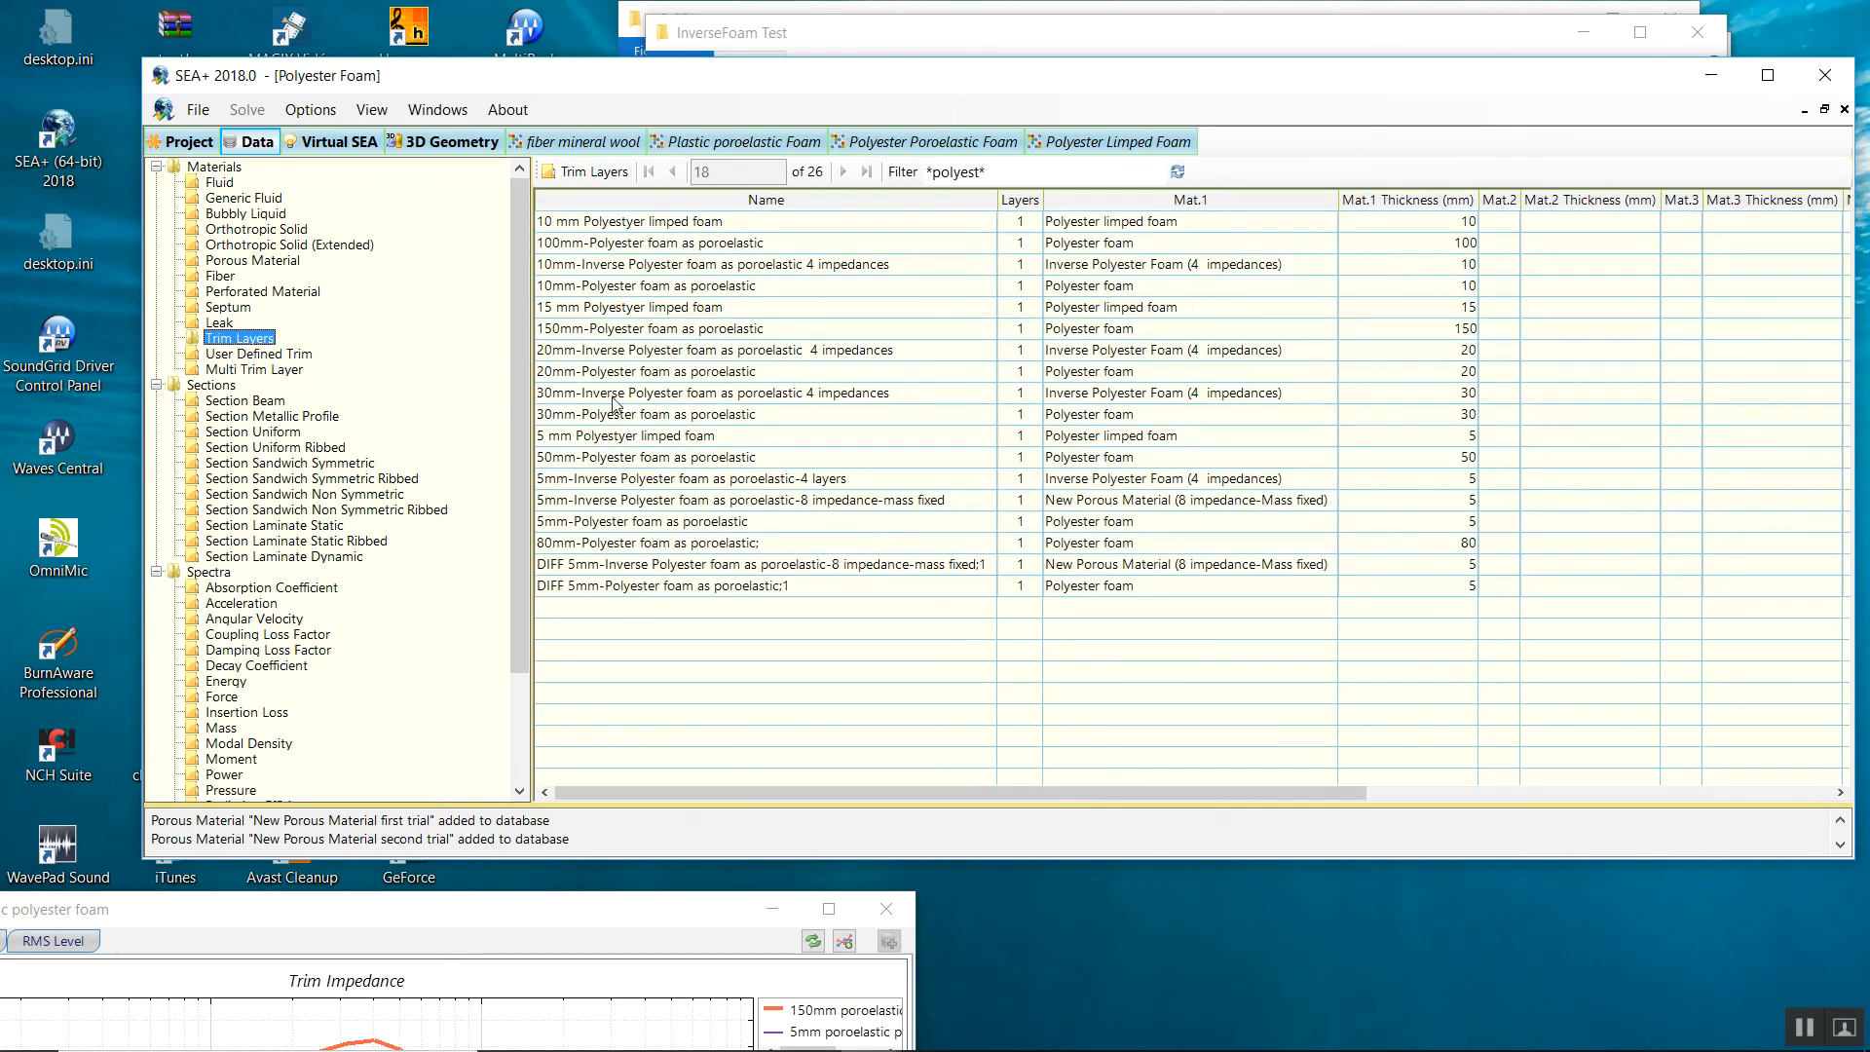
Duplicate the 20mm-Inverse trim layer and set its foam layer material to New Porous Material second trial.
{"action": "left_click", "coordinate": [587, 352]}
{"action": "right_click", "coordinate": [587, 355]}
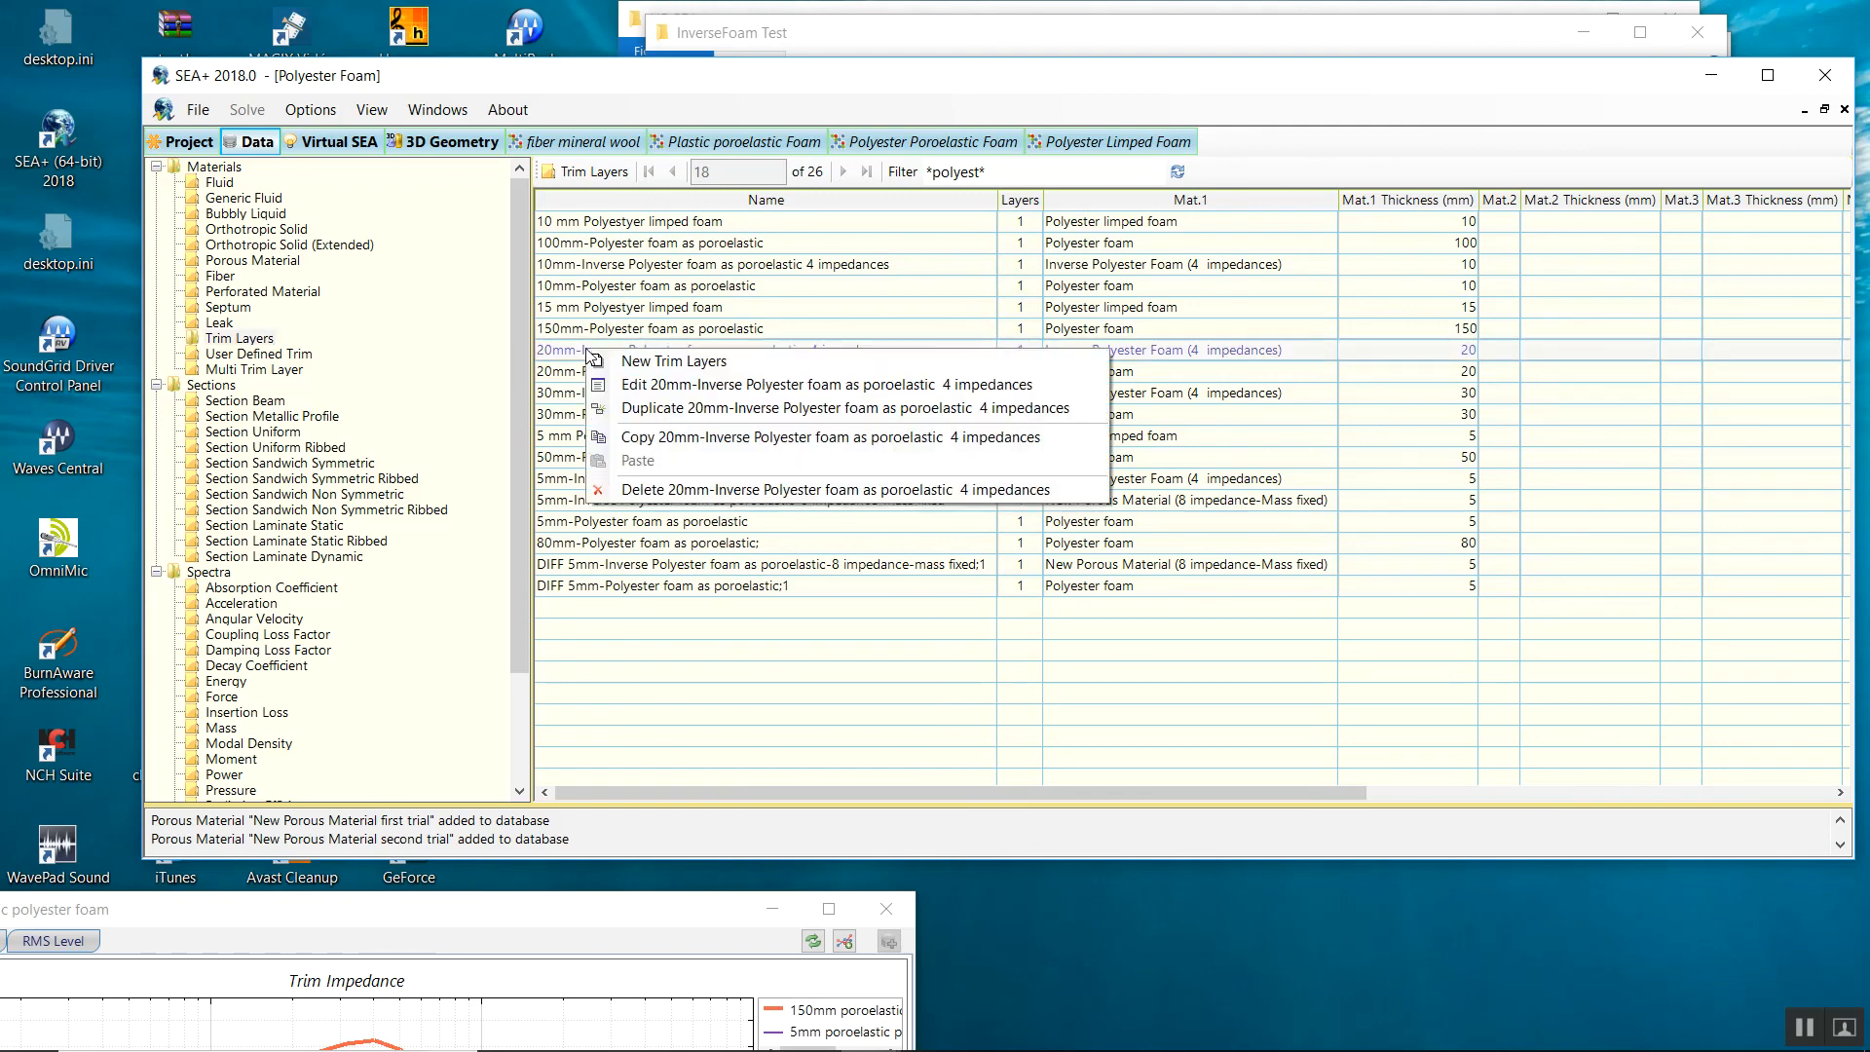
{"action": "left_click", "coordinate": [614, 409]}
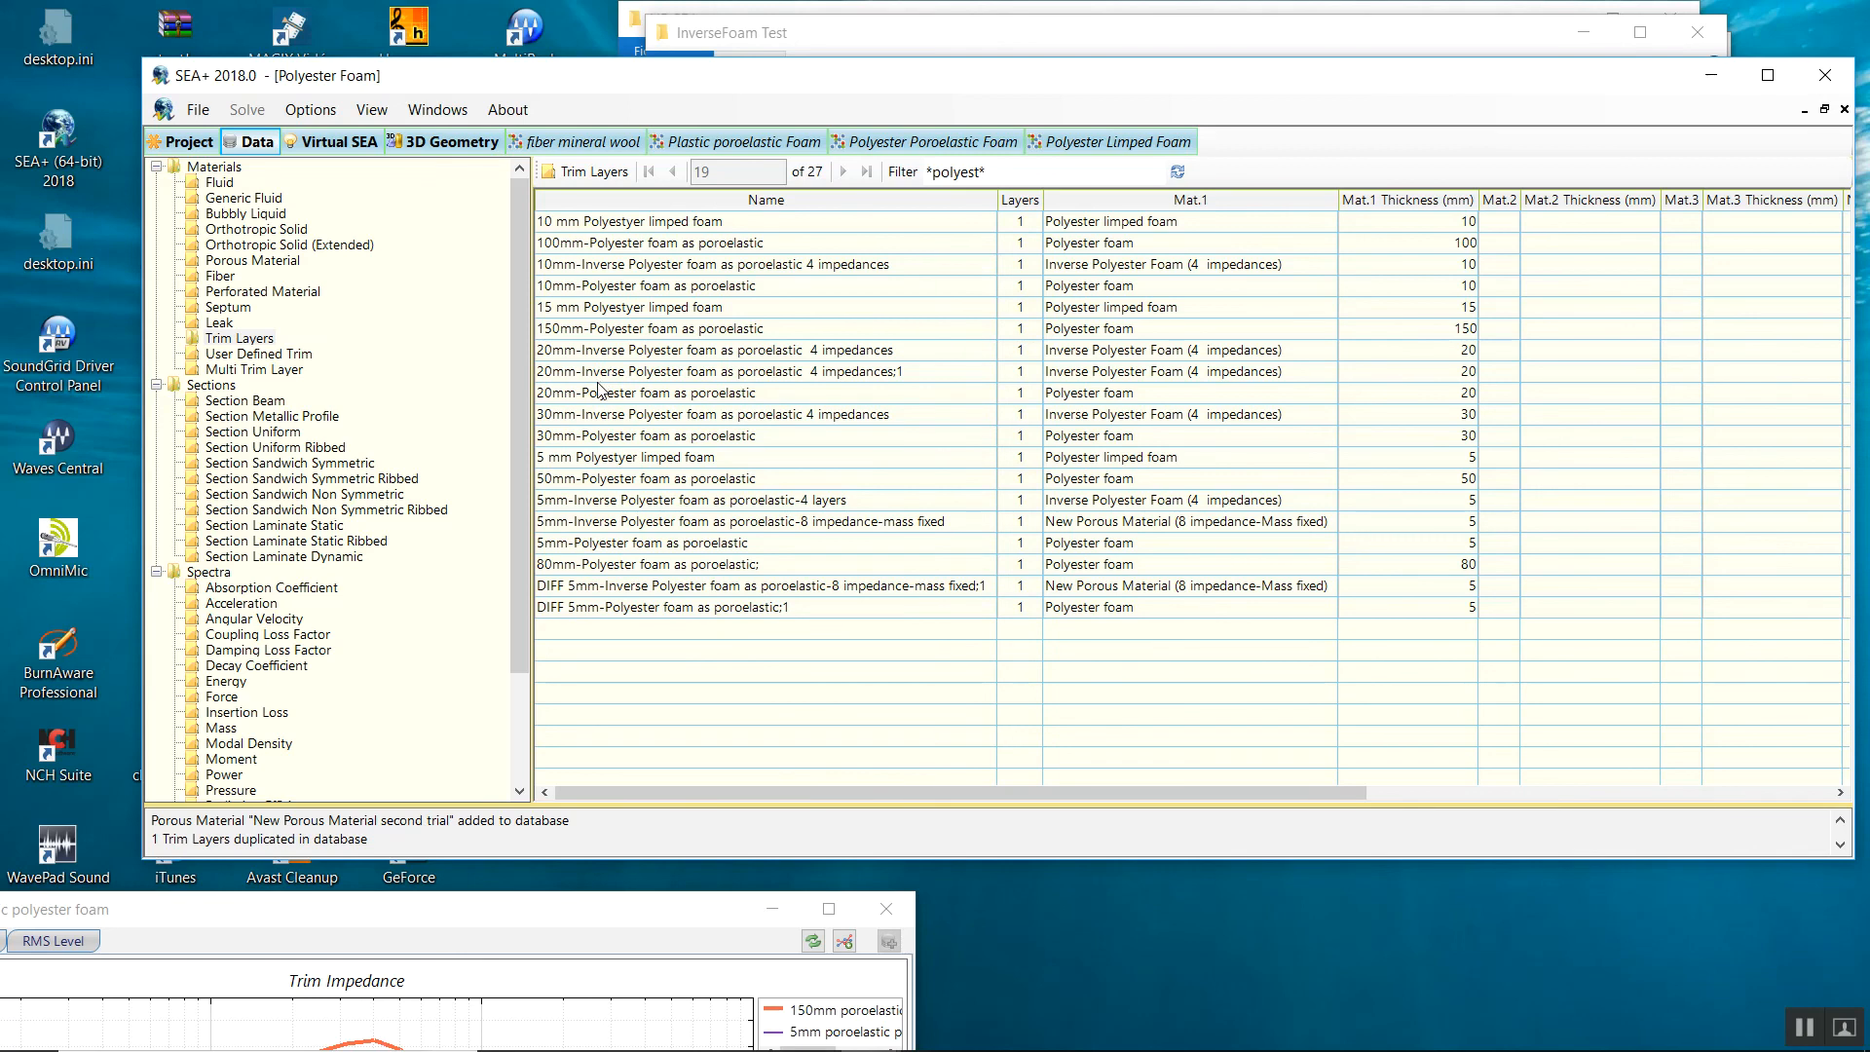
{"action": "double_click", "coordinate": [597, 378]}
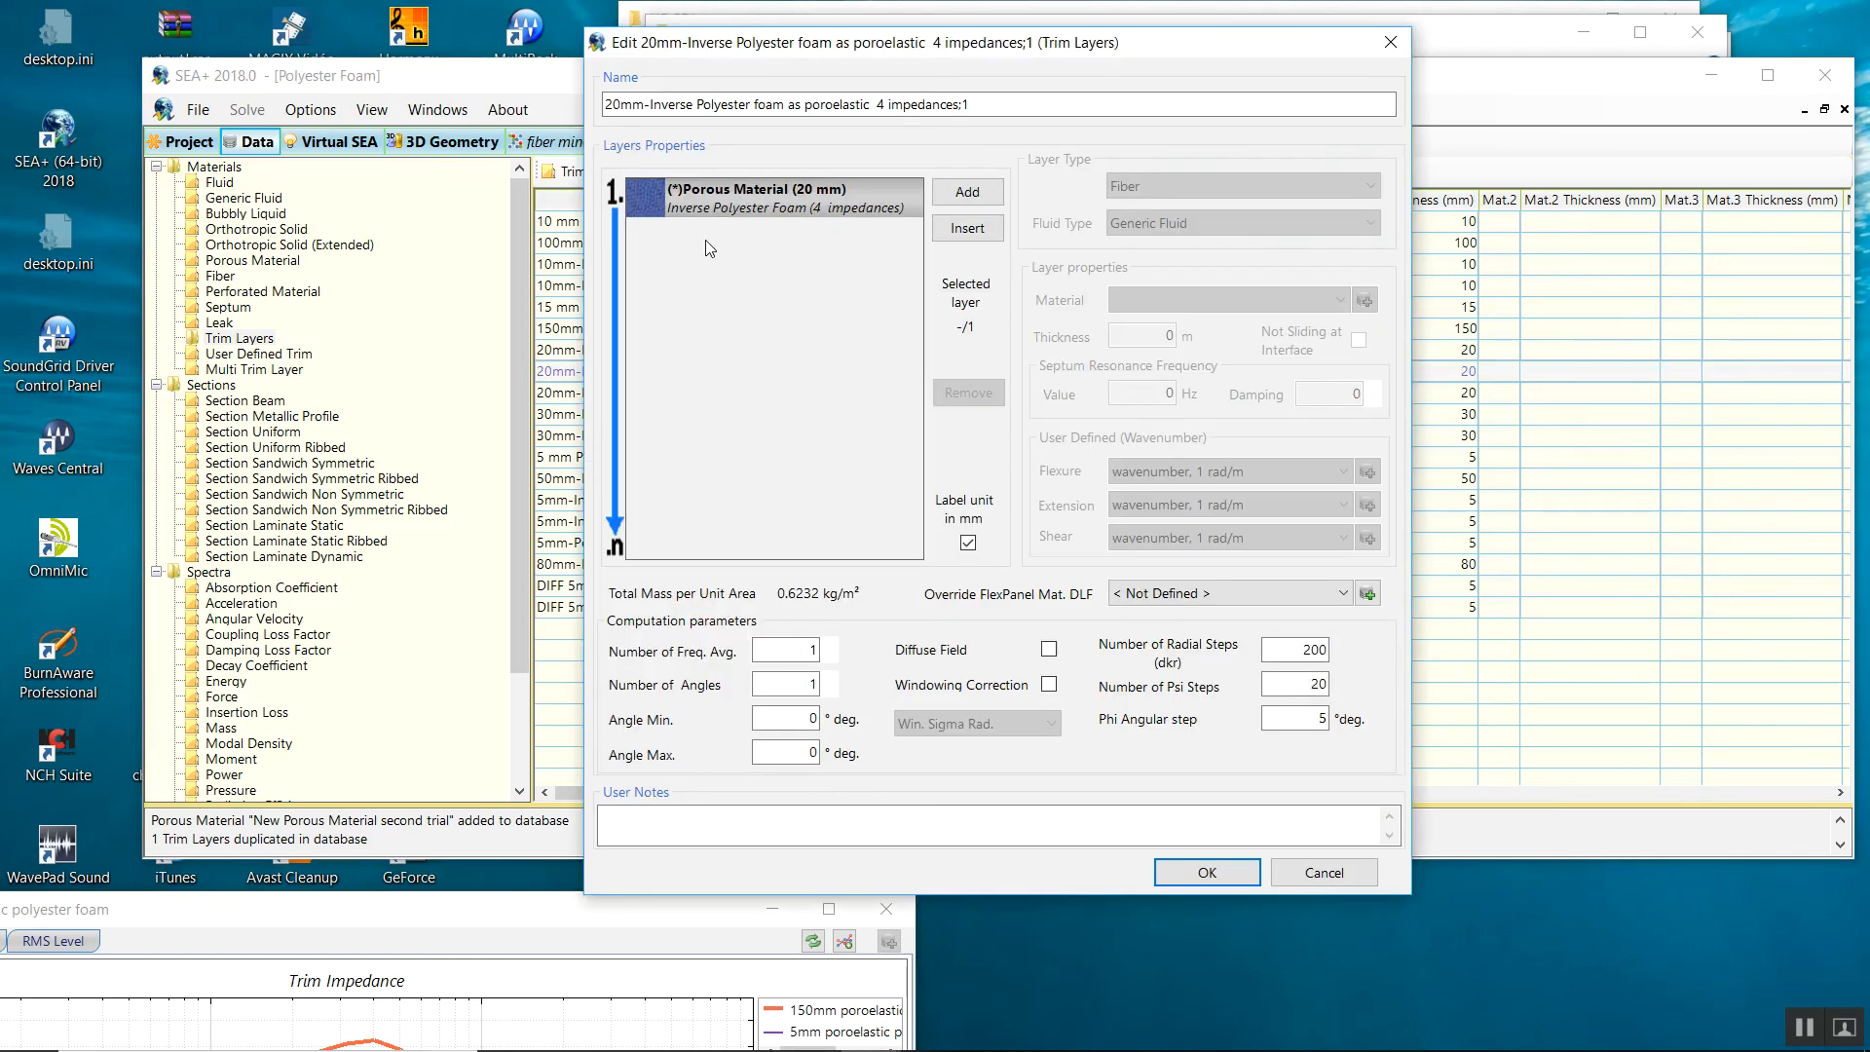
{"action": "left_click", "coordinate": [766, 205]}
{"action": "left_click", "coordinate": [1187, 302]}
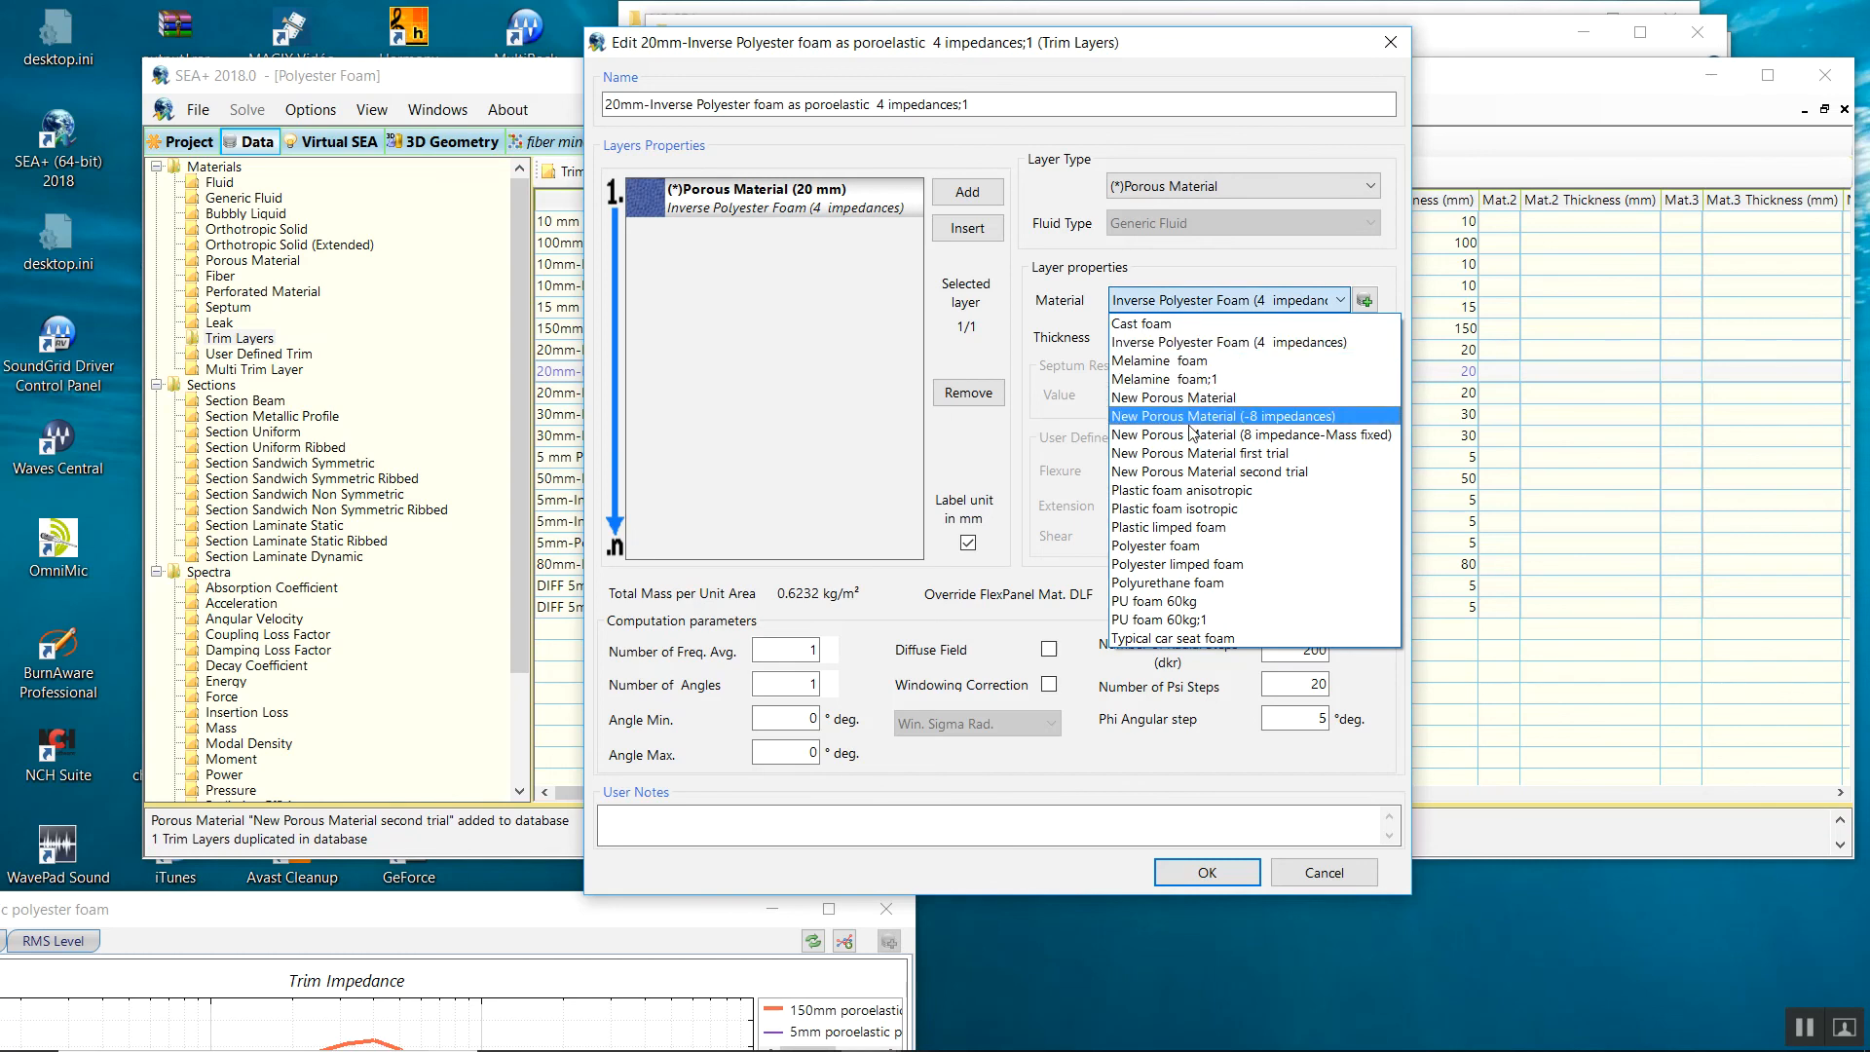
{"action": "left_click", "coordinate": [1178, 476]}
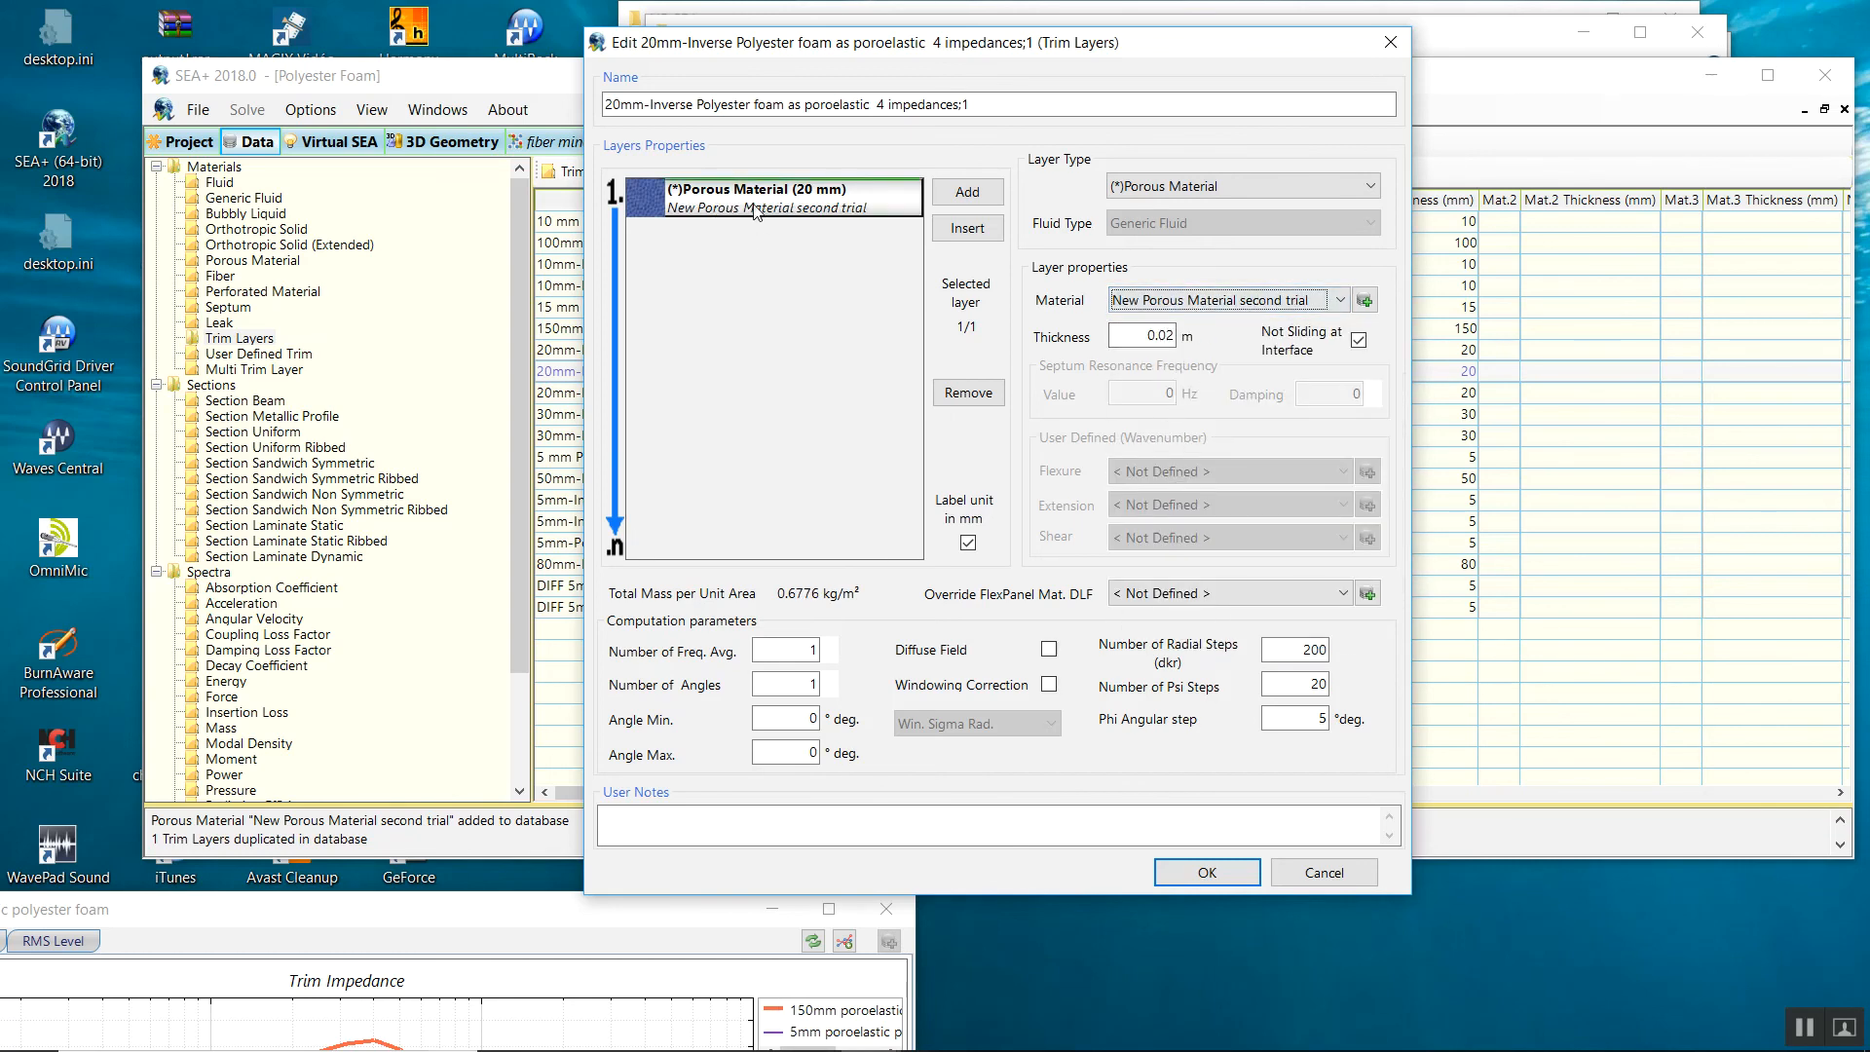
Rename the copy '20mm-Inverse Polyester foam as poroelastic 8 impedances (second trial mat)' and save it.
{"action": "left_click", "coordinate": [967, 103]}
{"action": "double_click", "coordinate": [966, 103]}
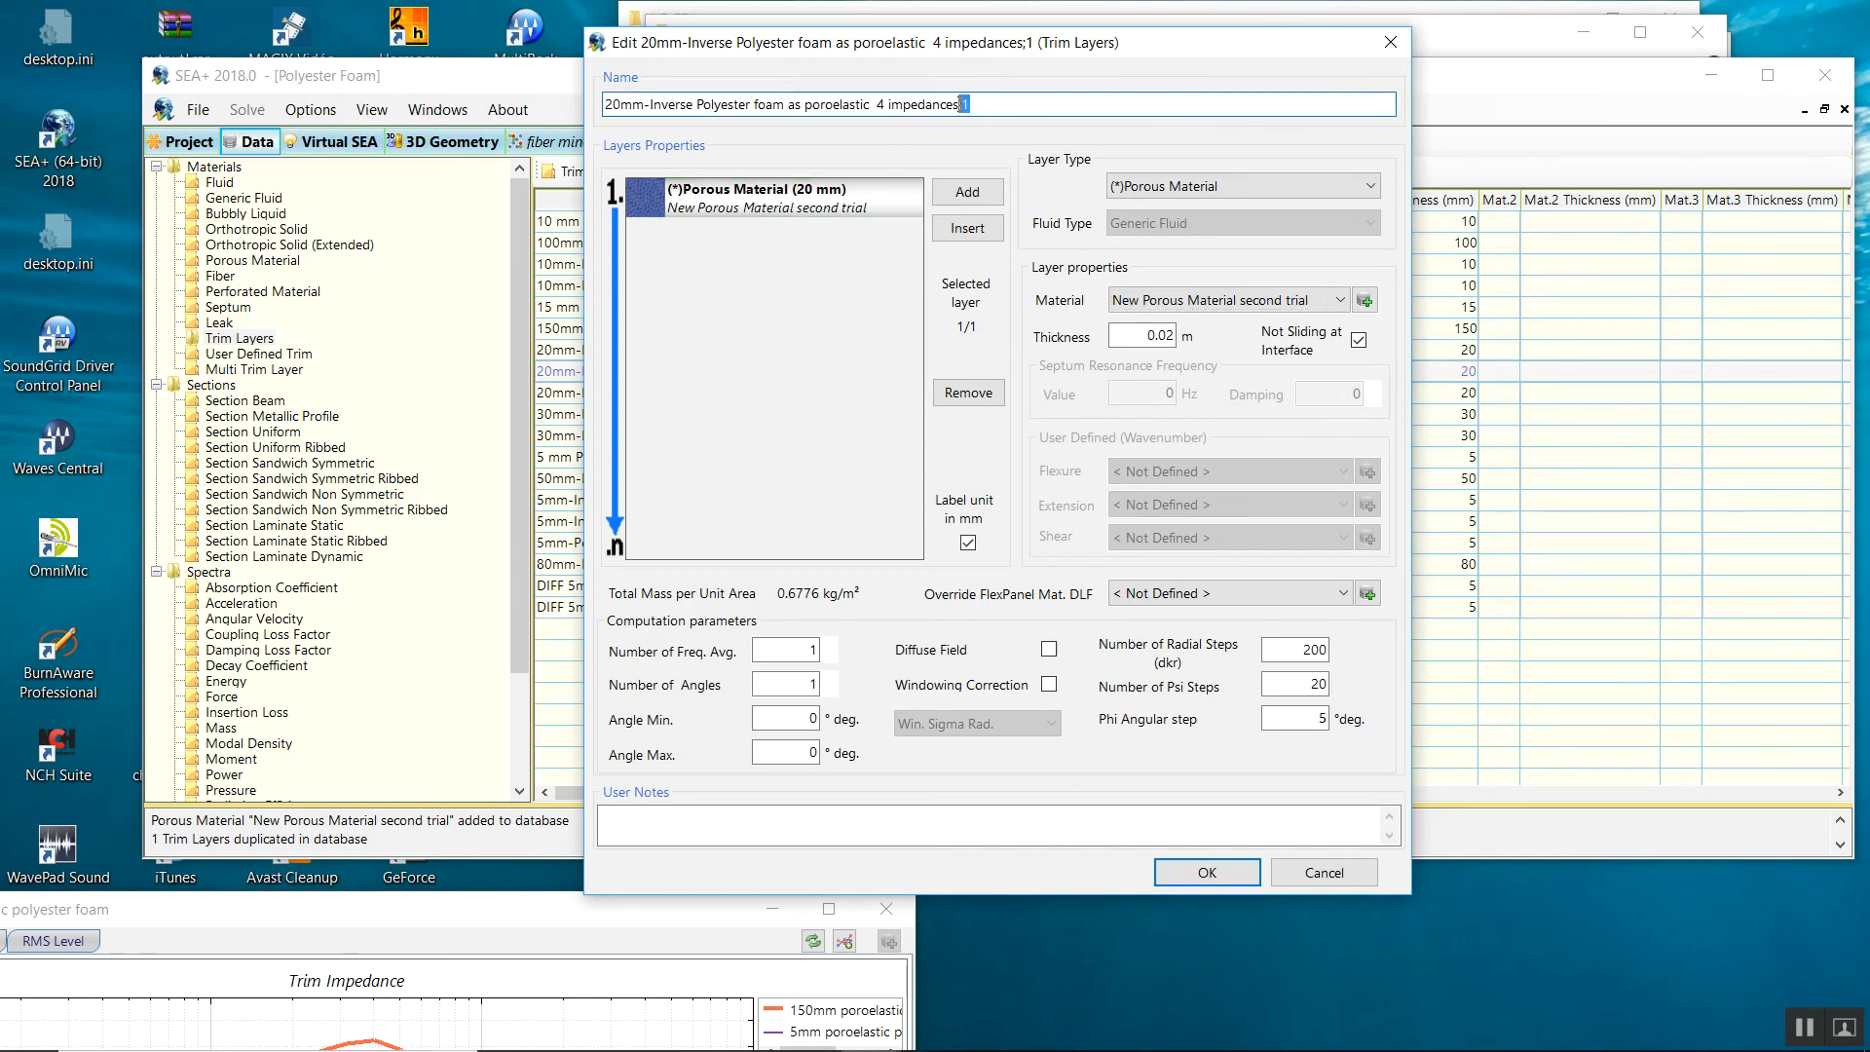
{"action": "key", "text": "BackSpace"}
{"action": "left_click_drag", "start_coordinate": [874, 103], "coordinate": [882, 106]}
{"action": "type", "text": "8 impedances  (second trial mat)"}
{"action": "left_click", "coordinate": [651, 815]}
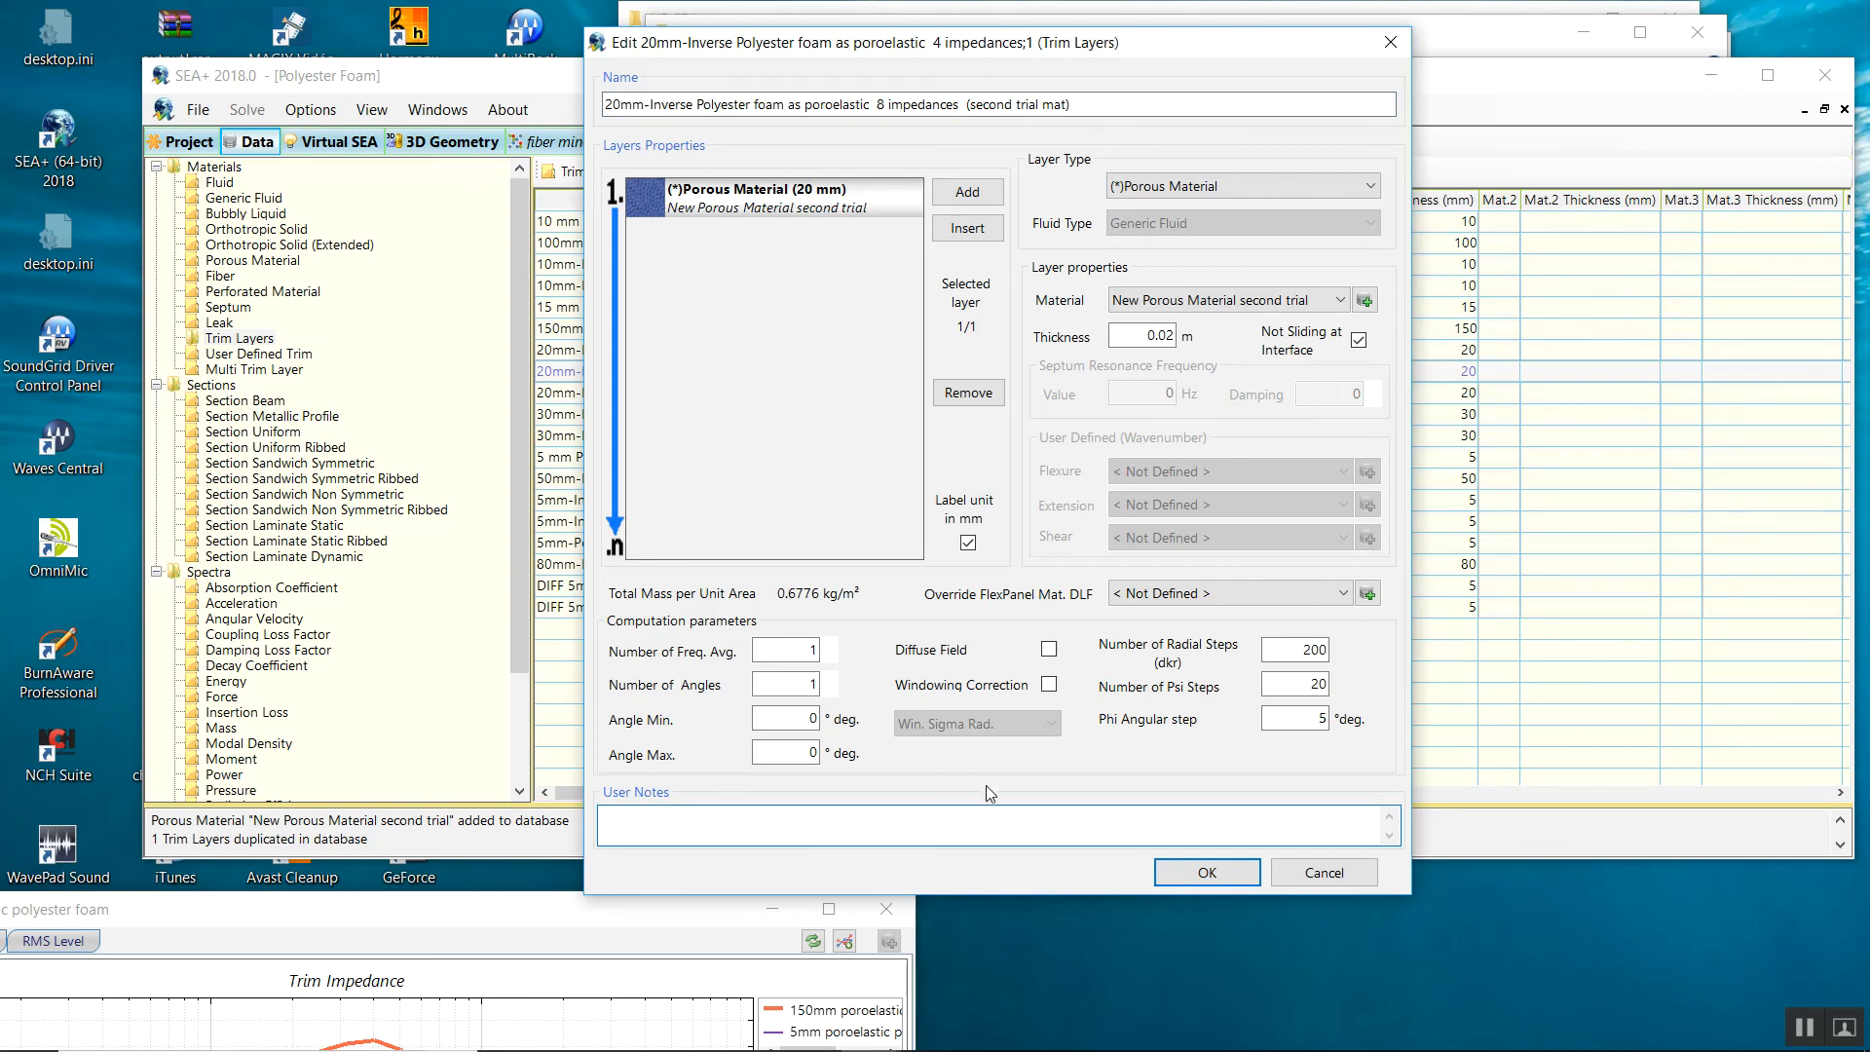
{"action": "left_click", "coordinate": [1207, 873]}
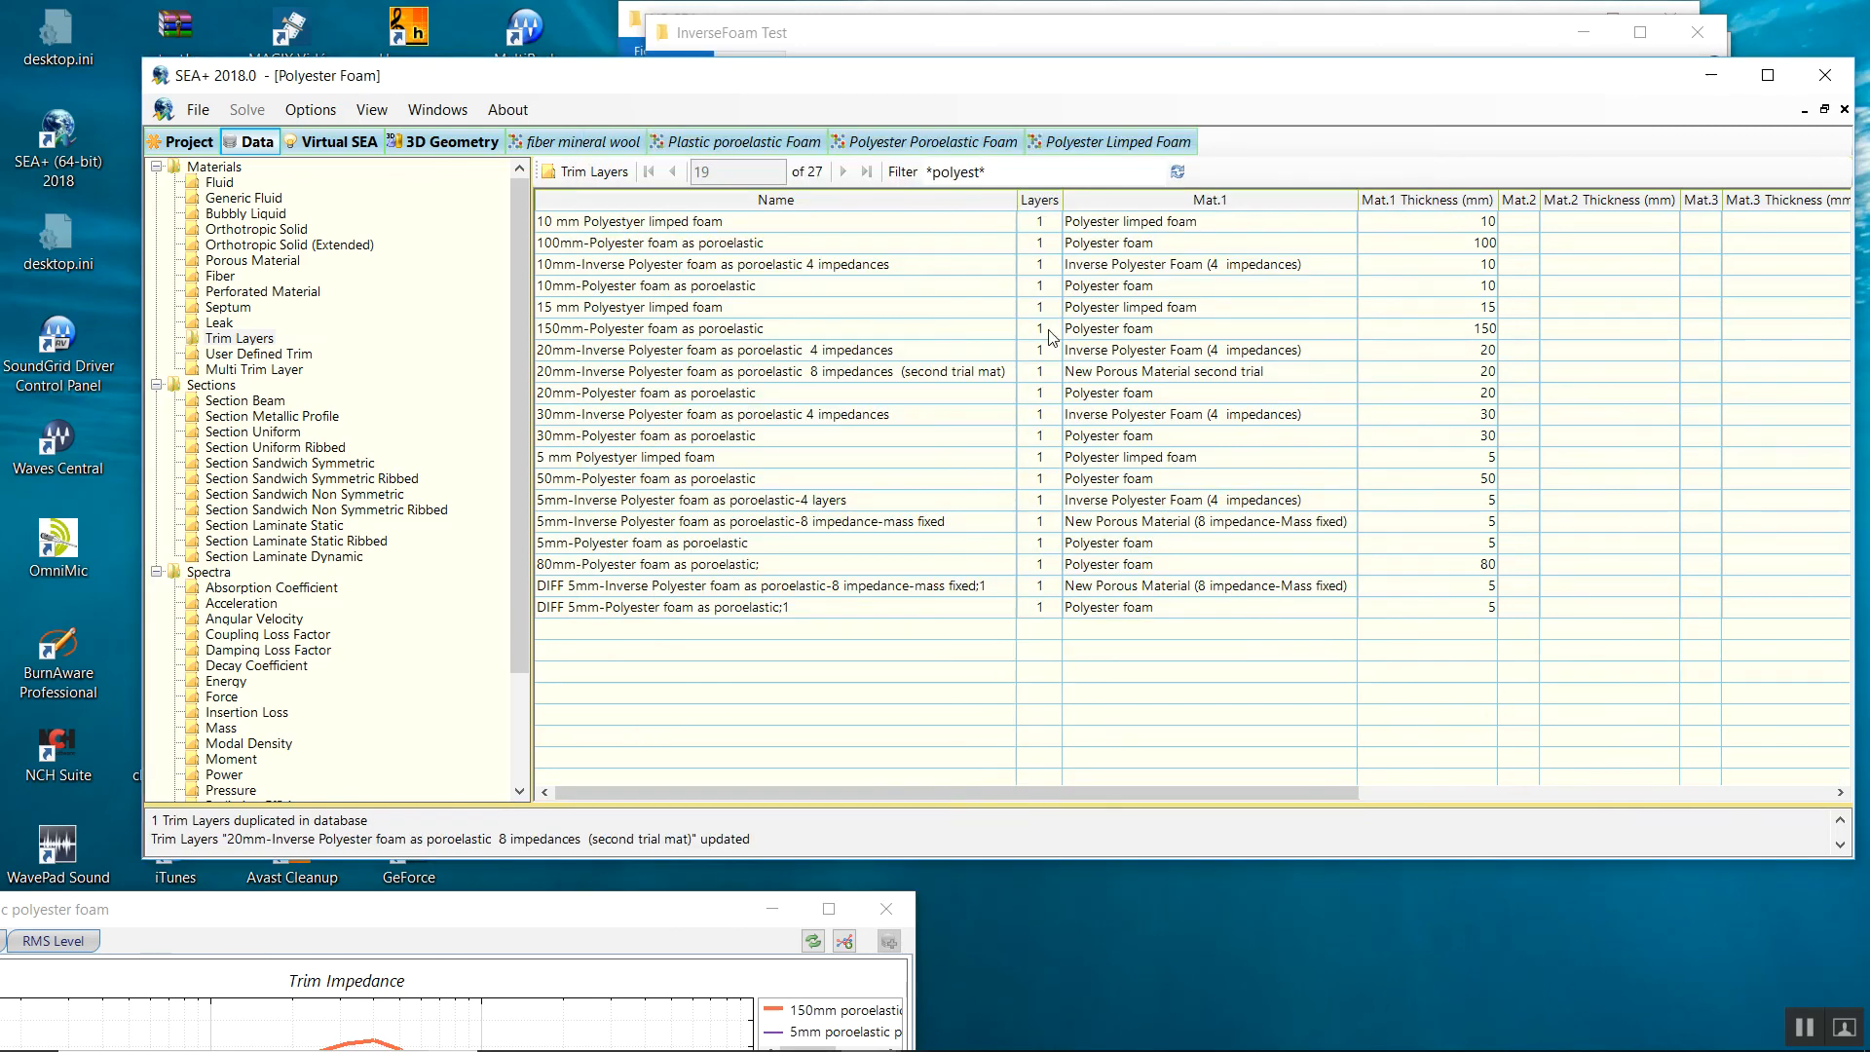
Open the 5 mm foam cavity's properties, try a 20 mm name, and close without saving.
{"action": "left_click", "coordinate": [925, 141]}
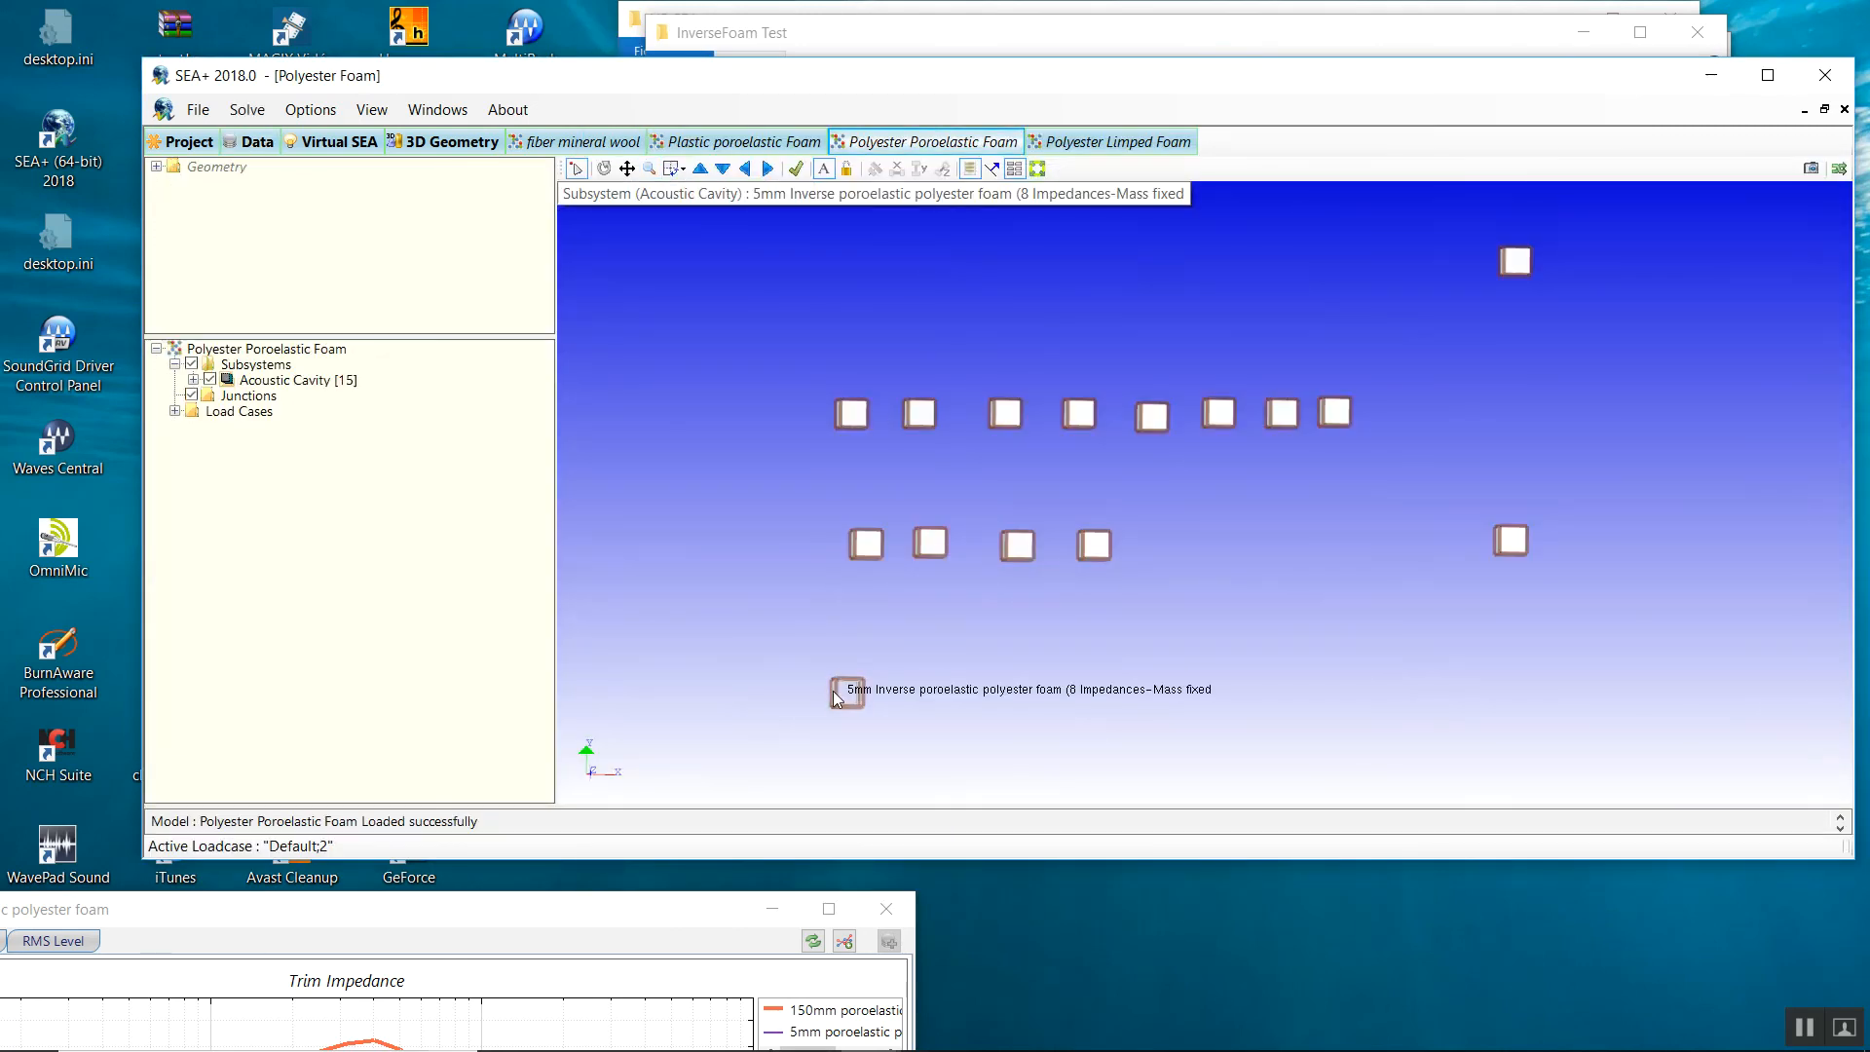
{"action": "double_click", "coordinate": [843, 692]}
{"action": "left_click_drag", "start_coordinate": [662, 145], "coordinate": [650, 140]}
{"action": "type", "text": "20"}
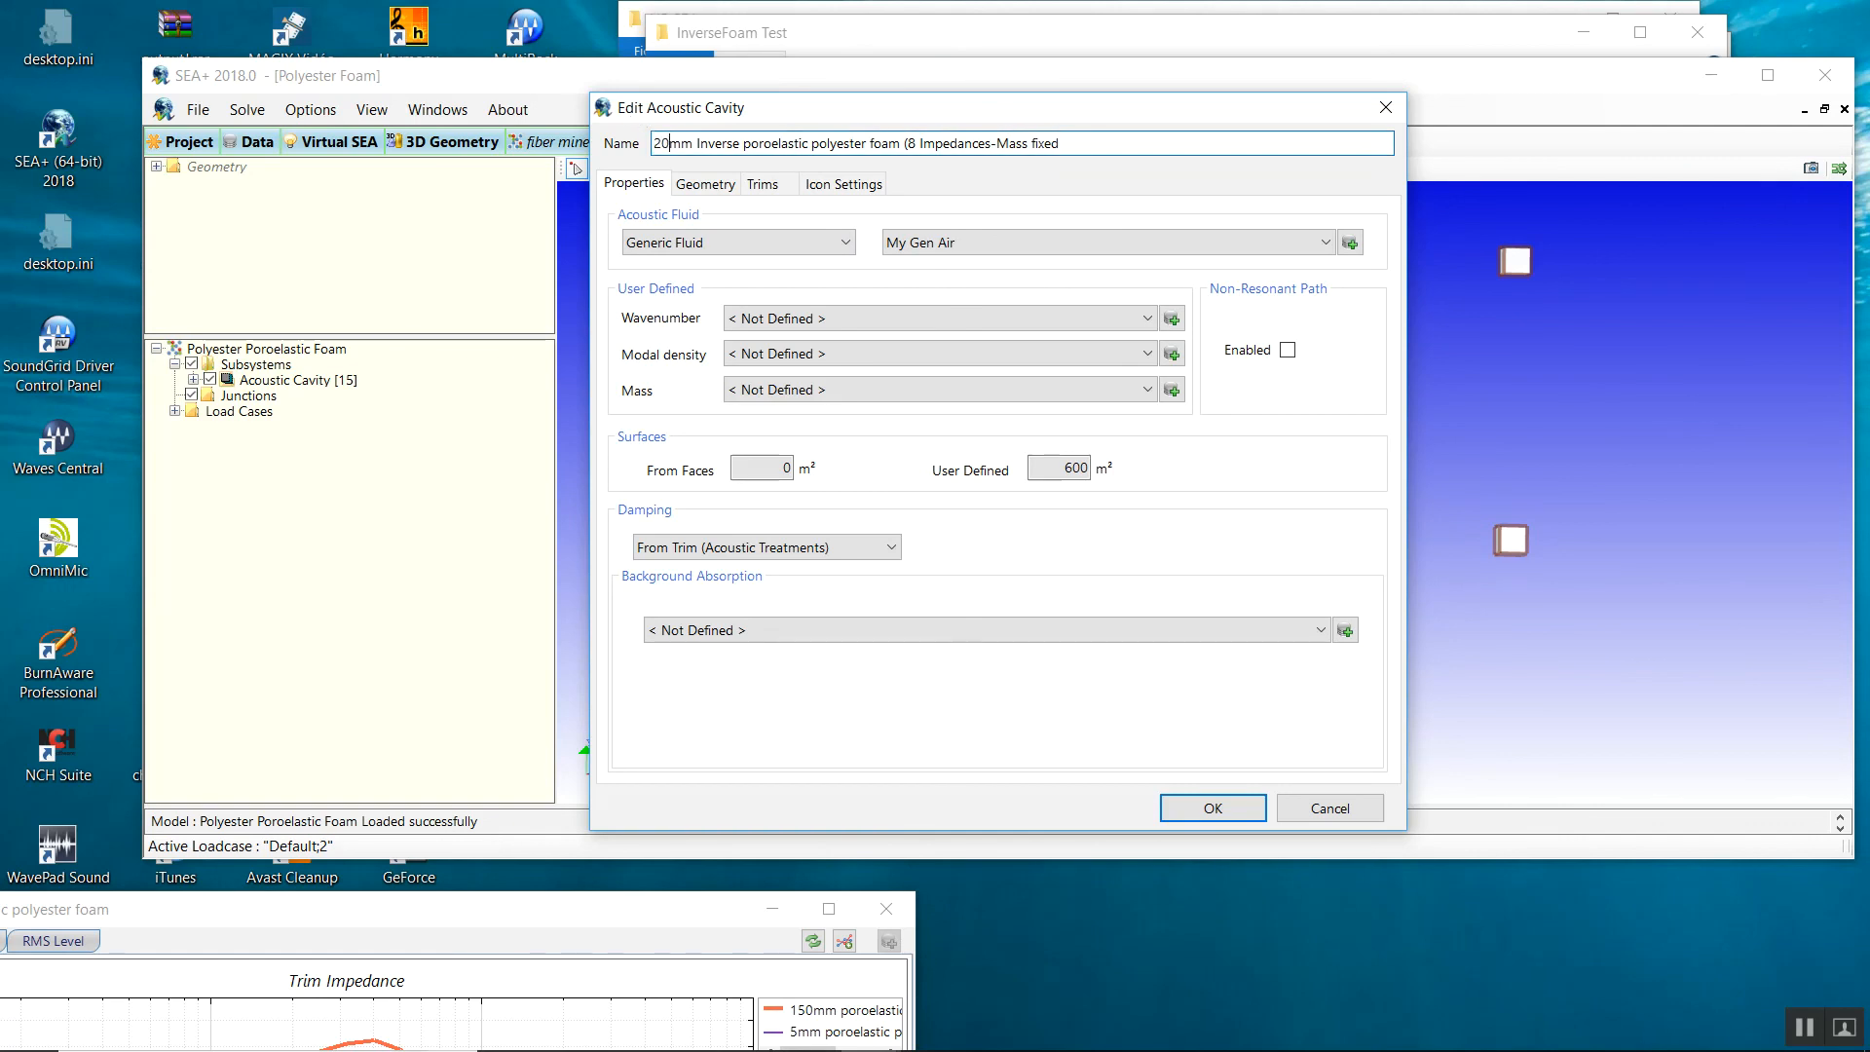
{"action": "key", "text": "BackSpace"}
{"action": "key", "text": "BackSpace"}
{"action": "type", "text": "5"}
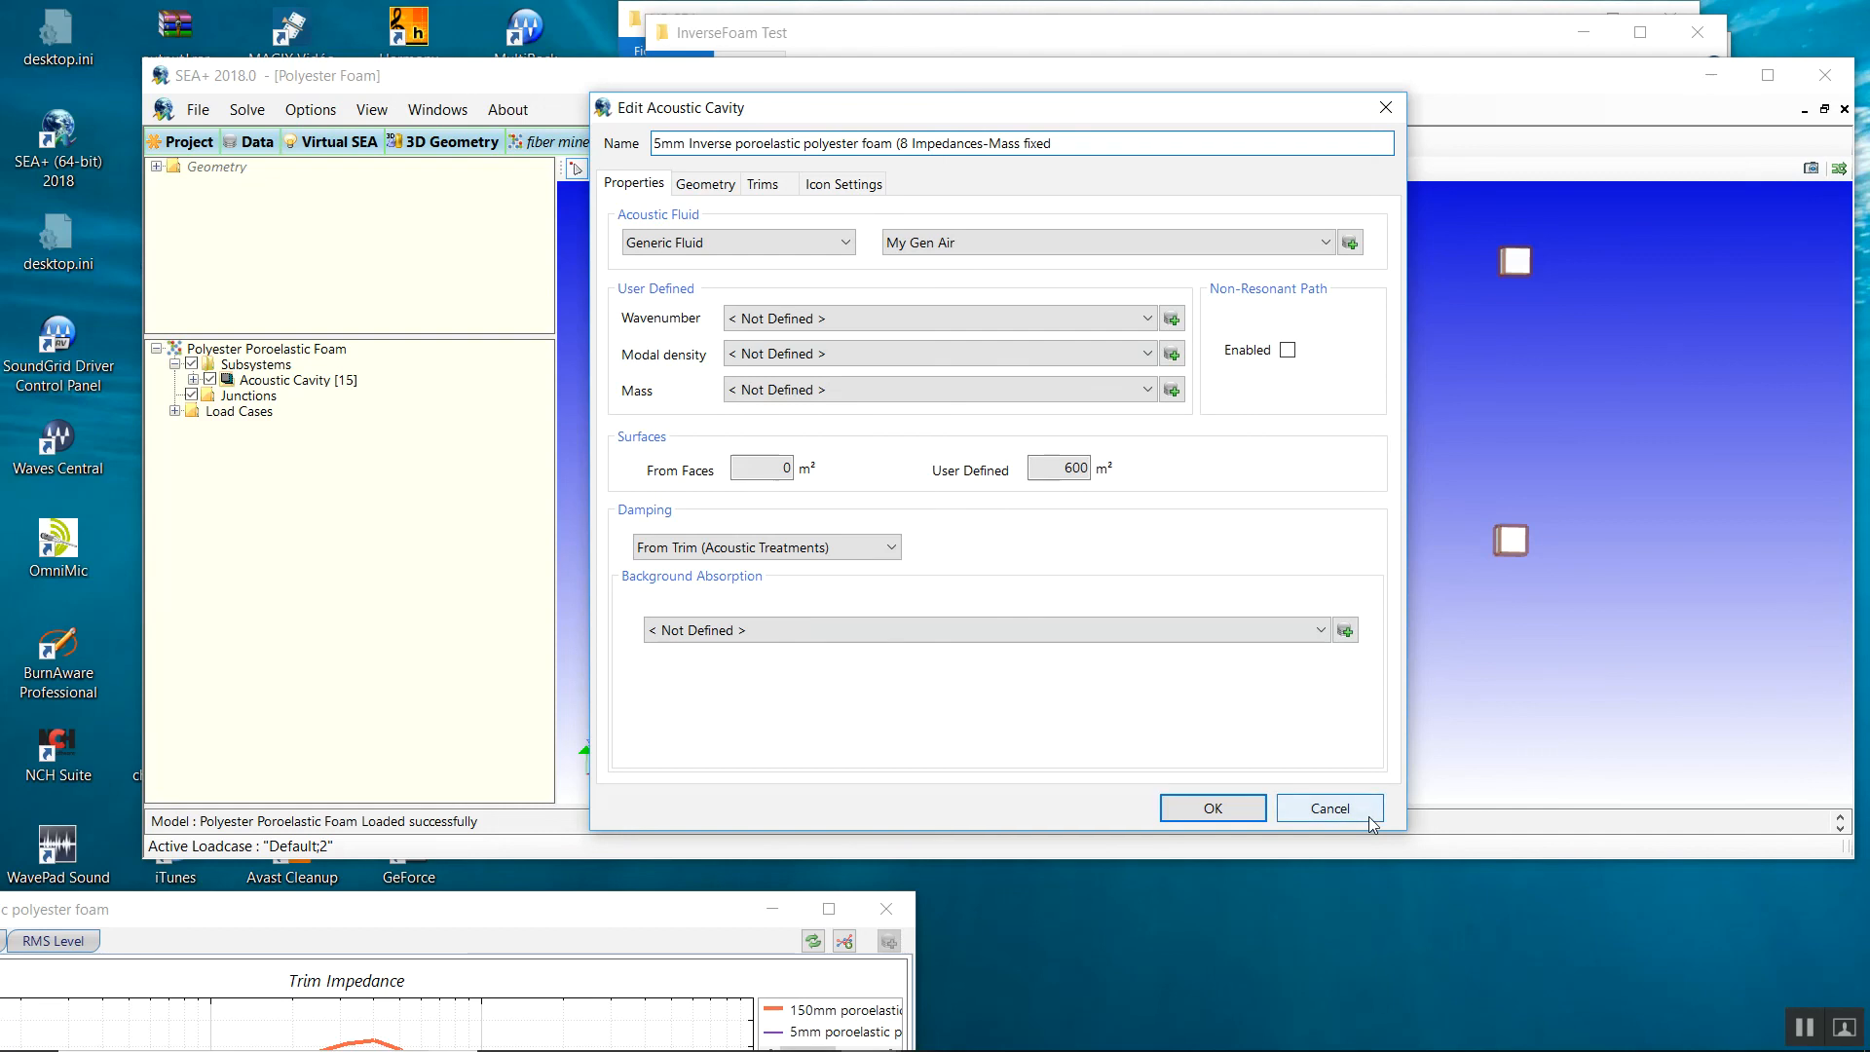
{"action": "left_click", "coordinate": [1329, 808]}
Duplicate the 5 mm foam cavity and rename the copy to 20 mm ending 'secoond trial mat)'.
{"action": "right_click", "coordinate": [845, 699]}
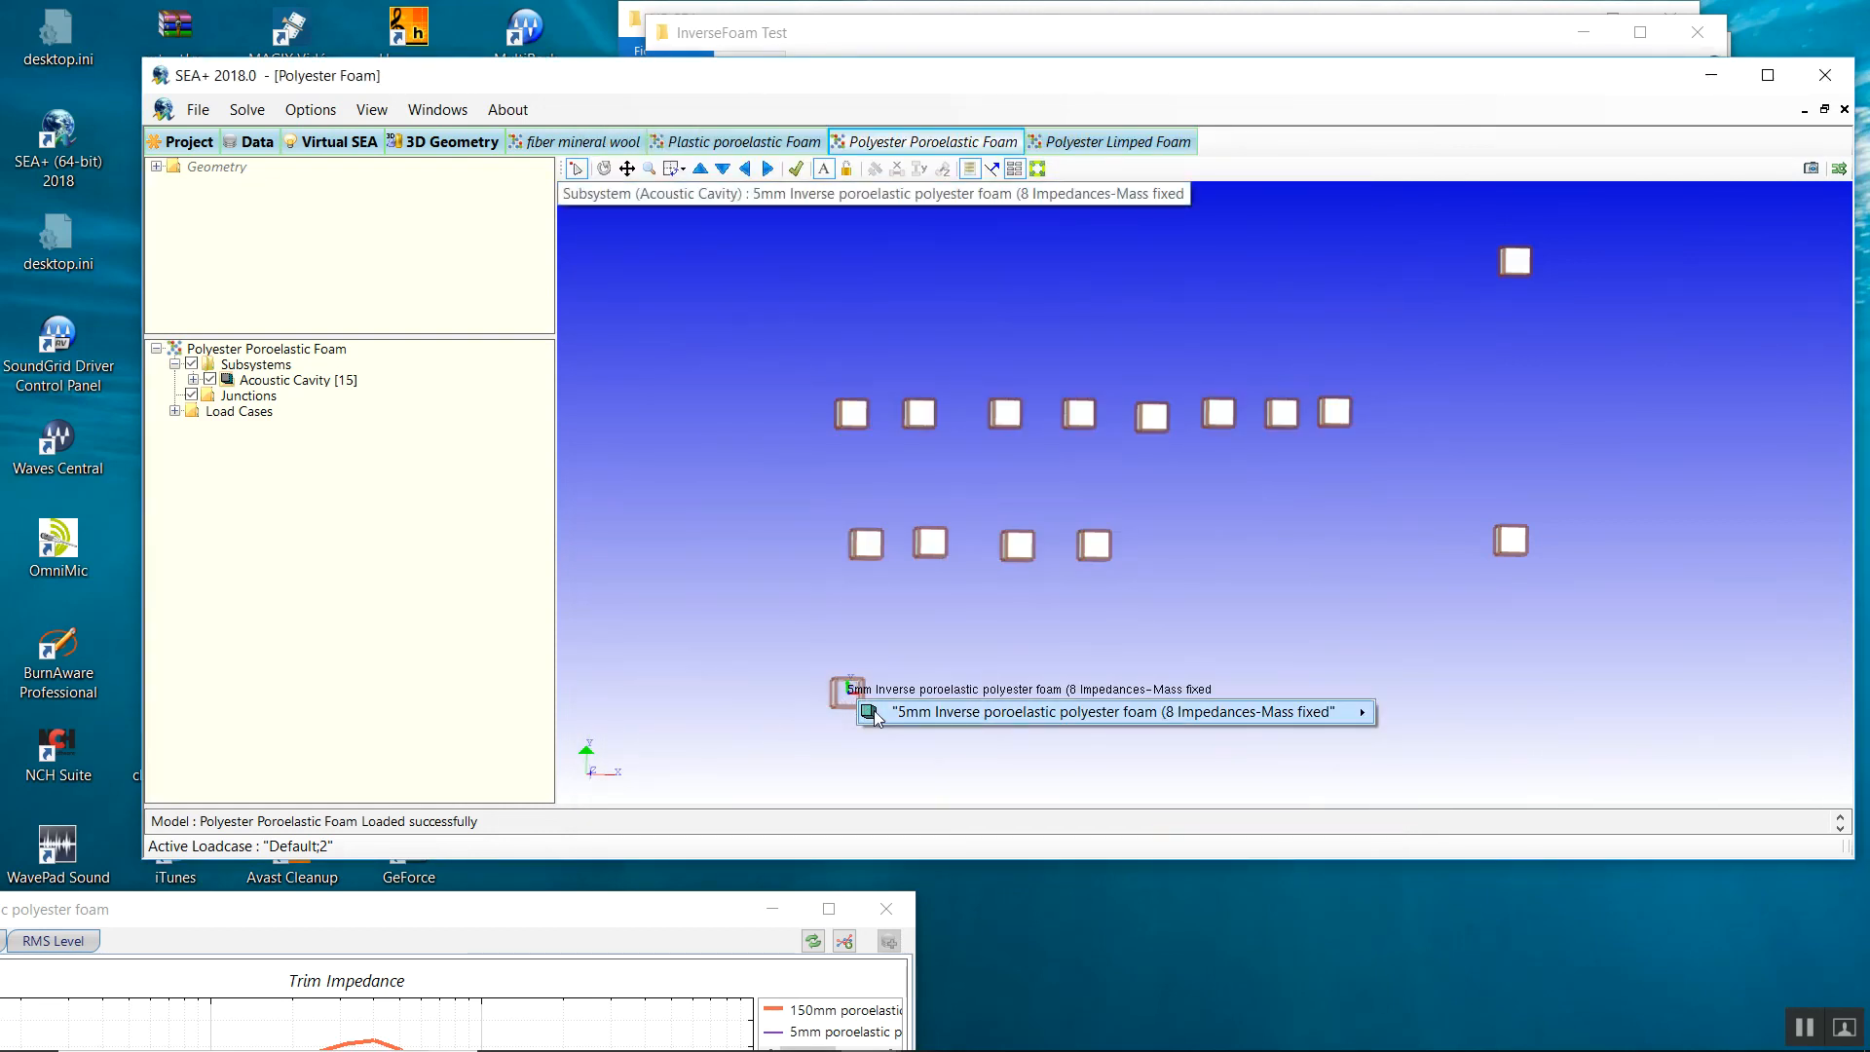
{"action": "mouse_move", "coordinate": [879, 718]}
{"action": "left_click", "coordinate": [1407, 869]}
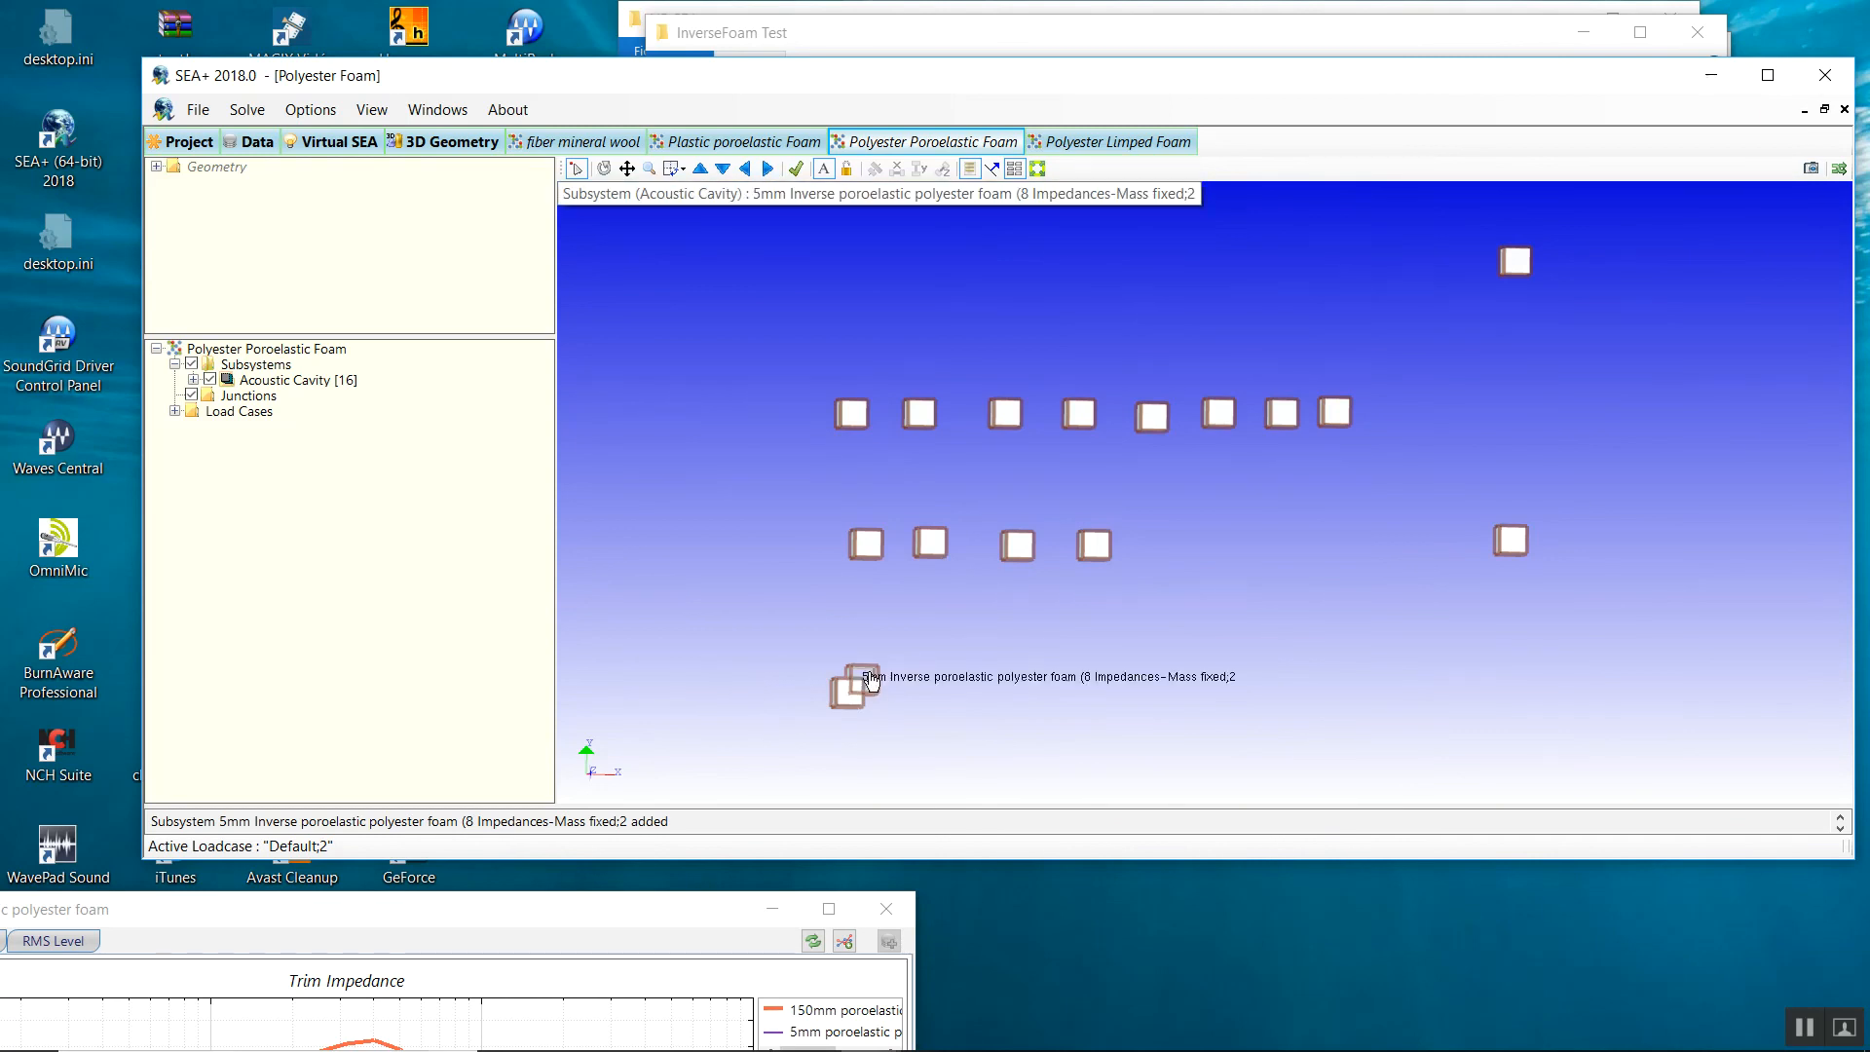
{"action": "double_click", "coordinate": [868, 672]}
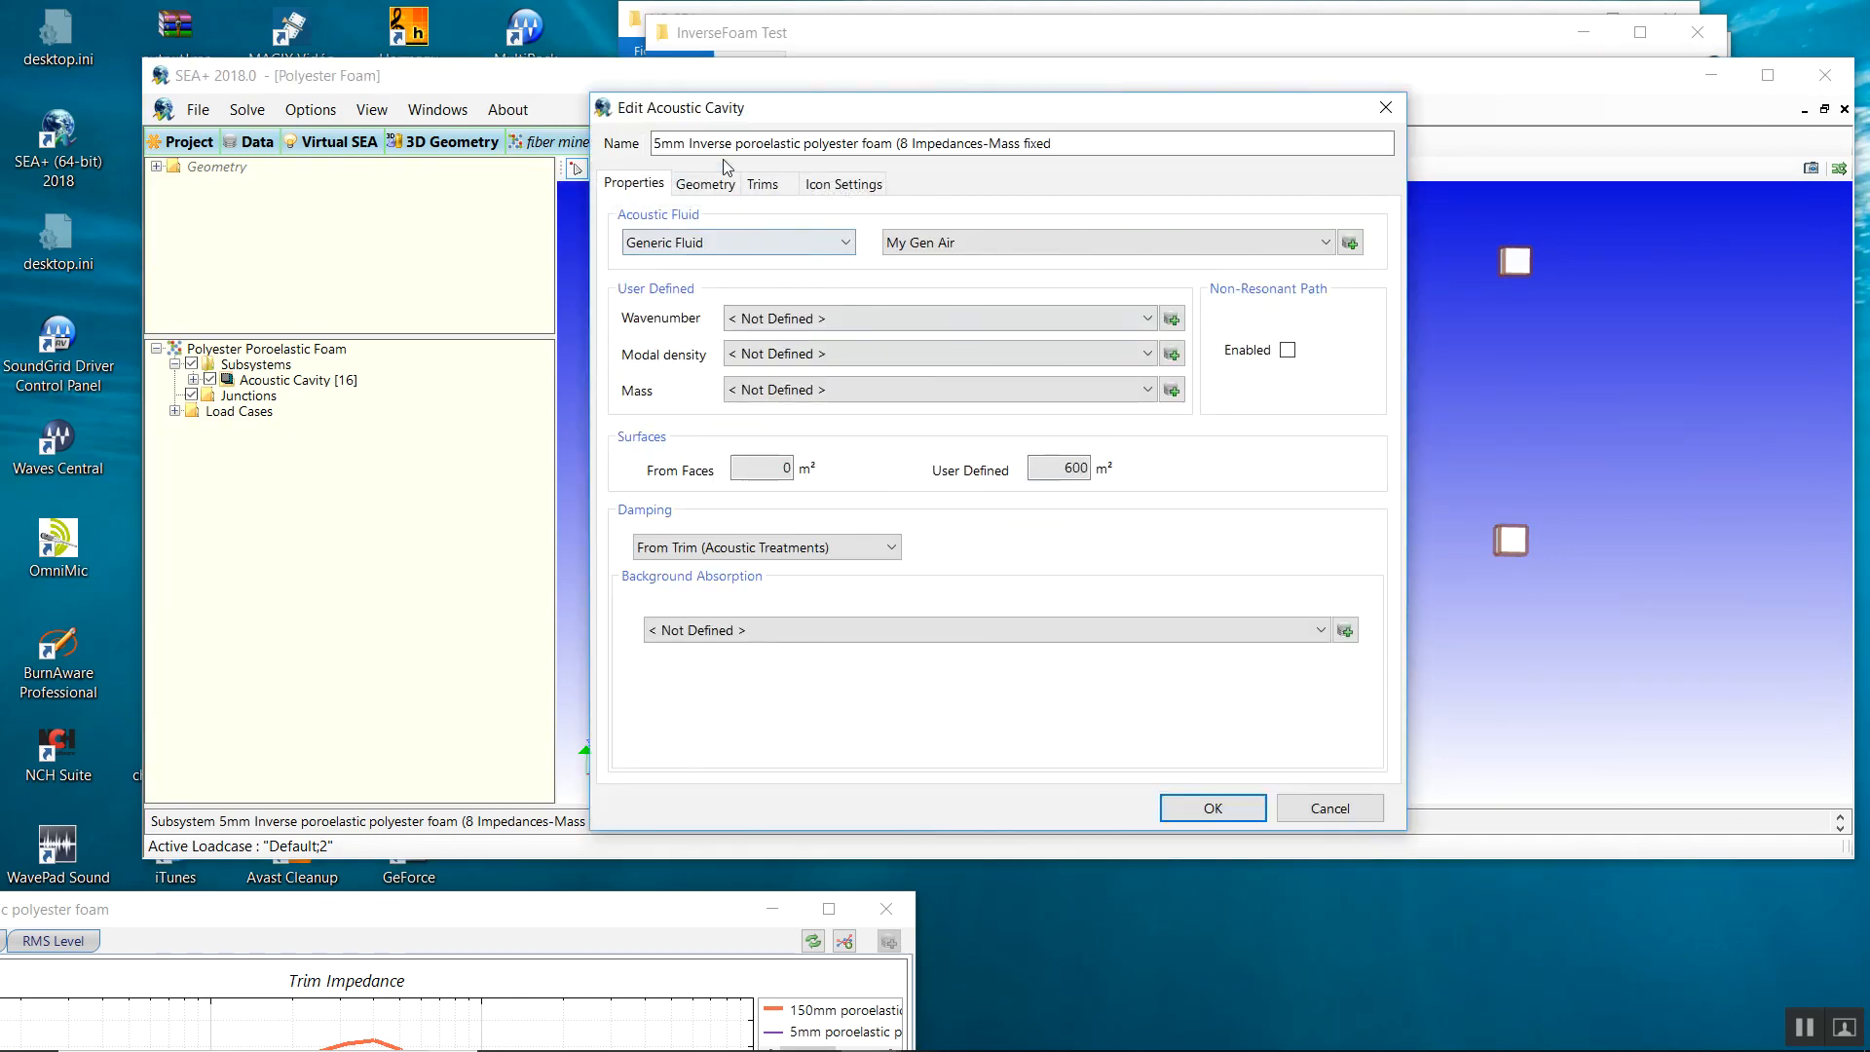
{"action": "left_click_drag", "start_coordinate": [663, 143], "coordinate": [648, 140]}
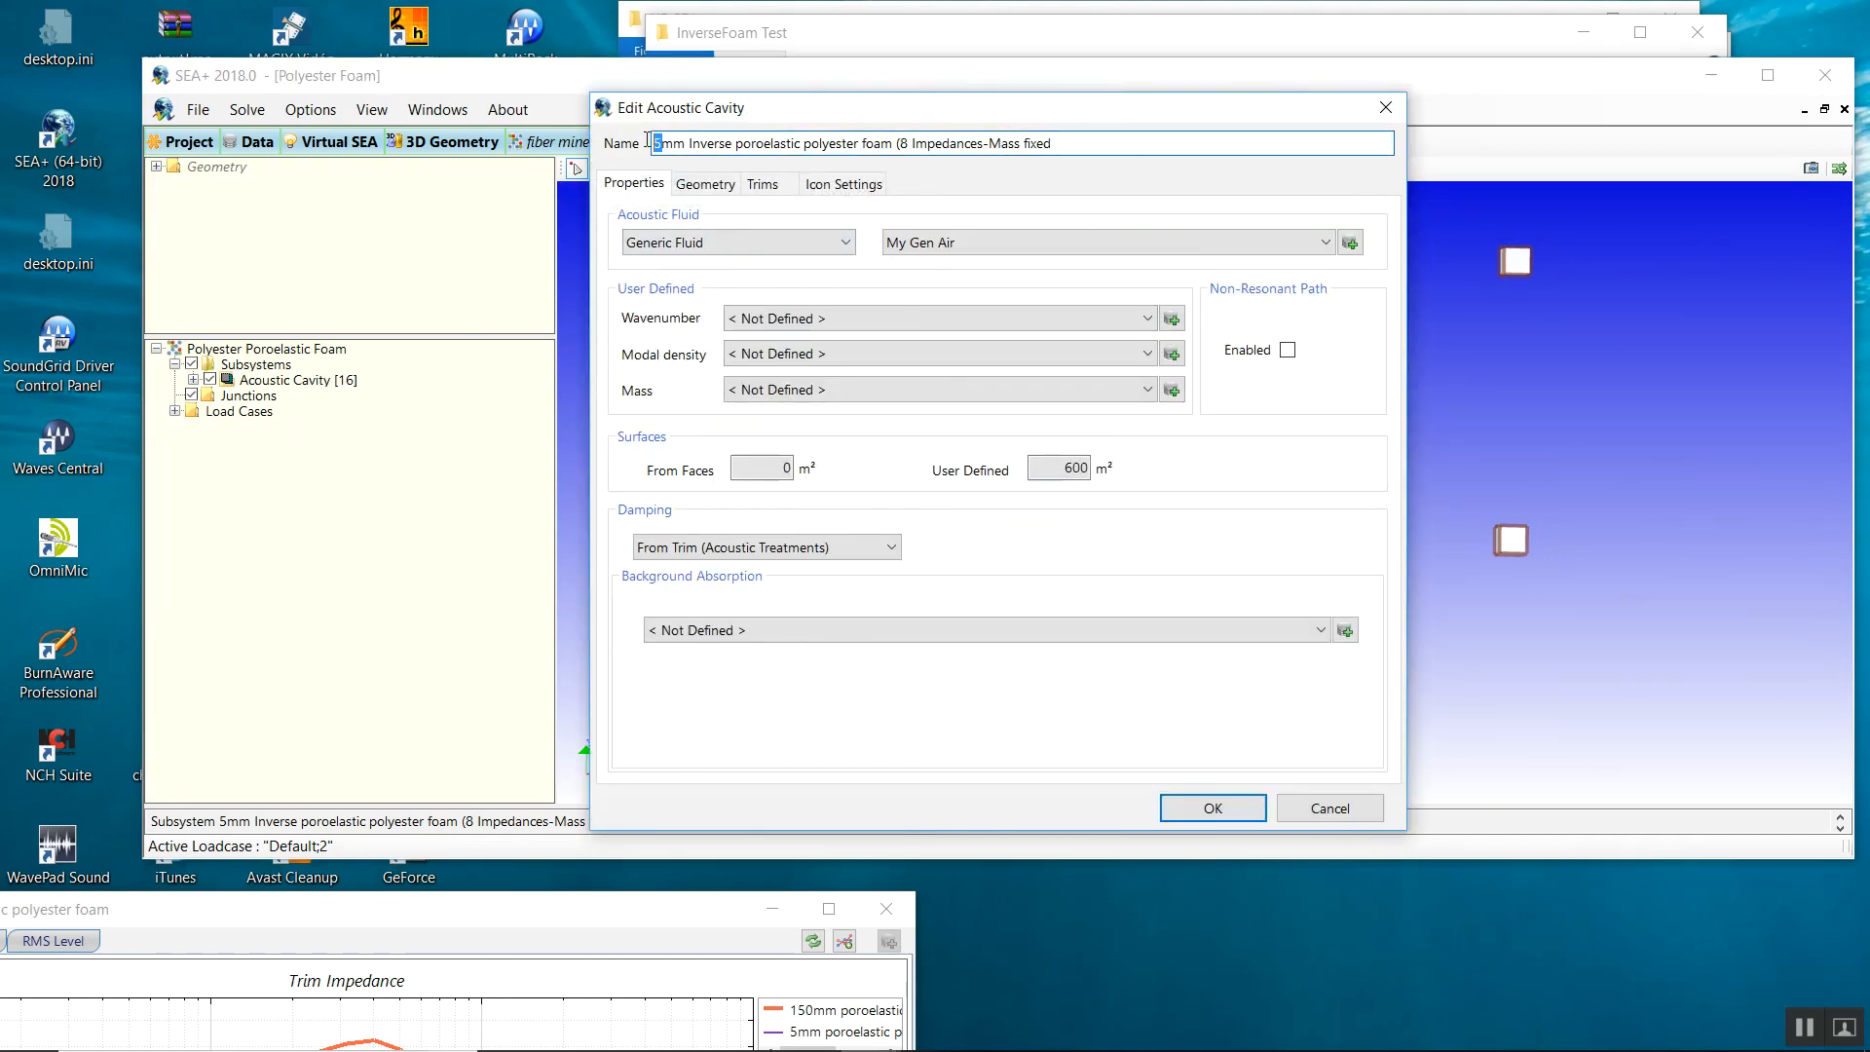
{"action": "type", "text": "20"}
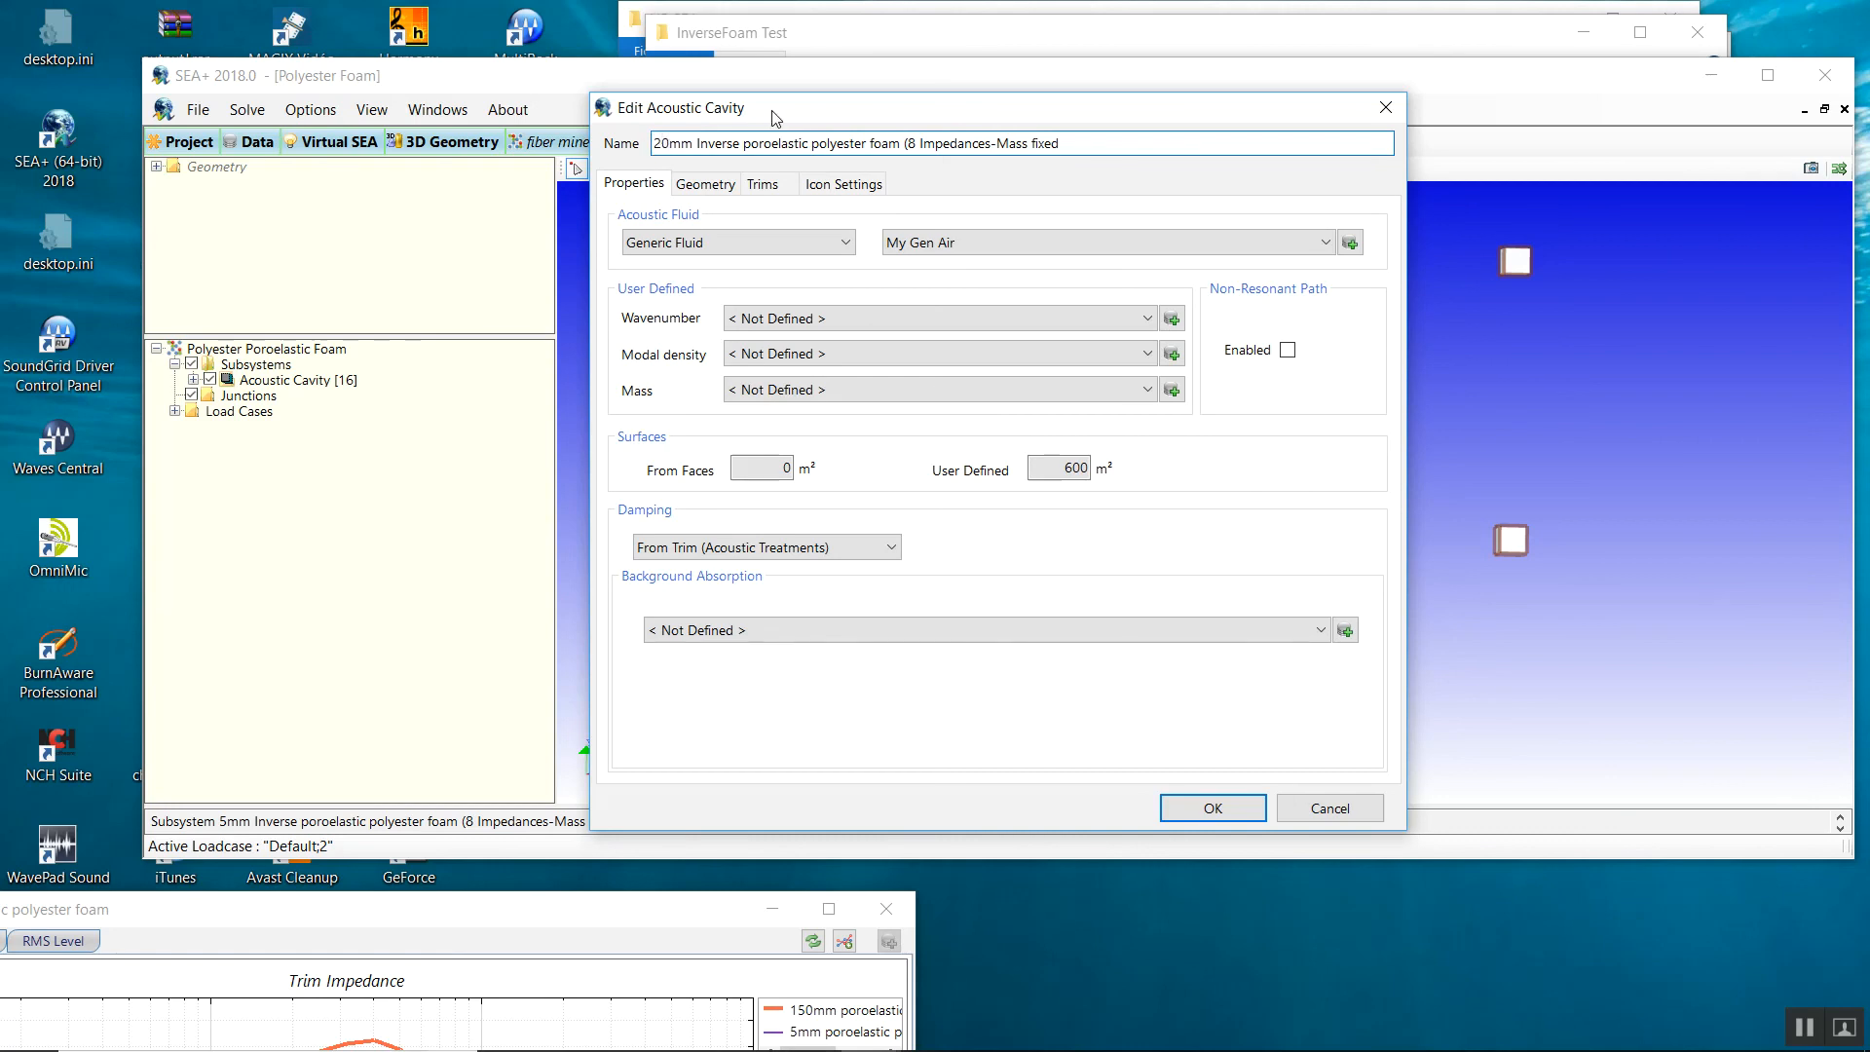
{"action": "left_click_drag", "start_coordinate": [996, 143], "coordinate": [1119, 137]}
{"action": "key", "text": "BackSpace"}
{"action": "type", "text": ") secoond trial mat"}
Assign Face 0 of the cavity the 20 mm inverse foam second-trial trim.
{"action": "left_click", "coordinate": [762, 184]}
{"action": "left_click", "coordinate": [892, 235]}
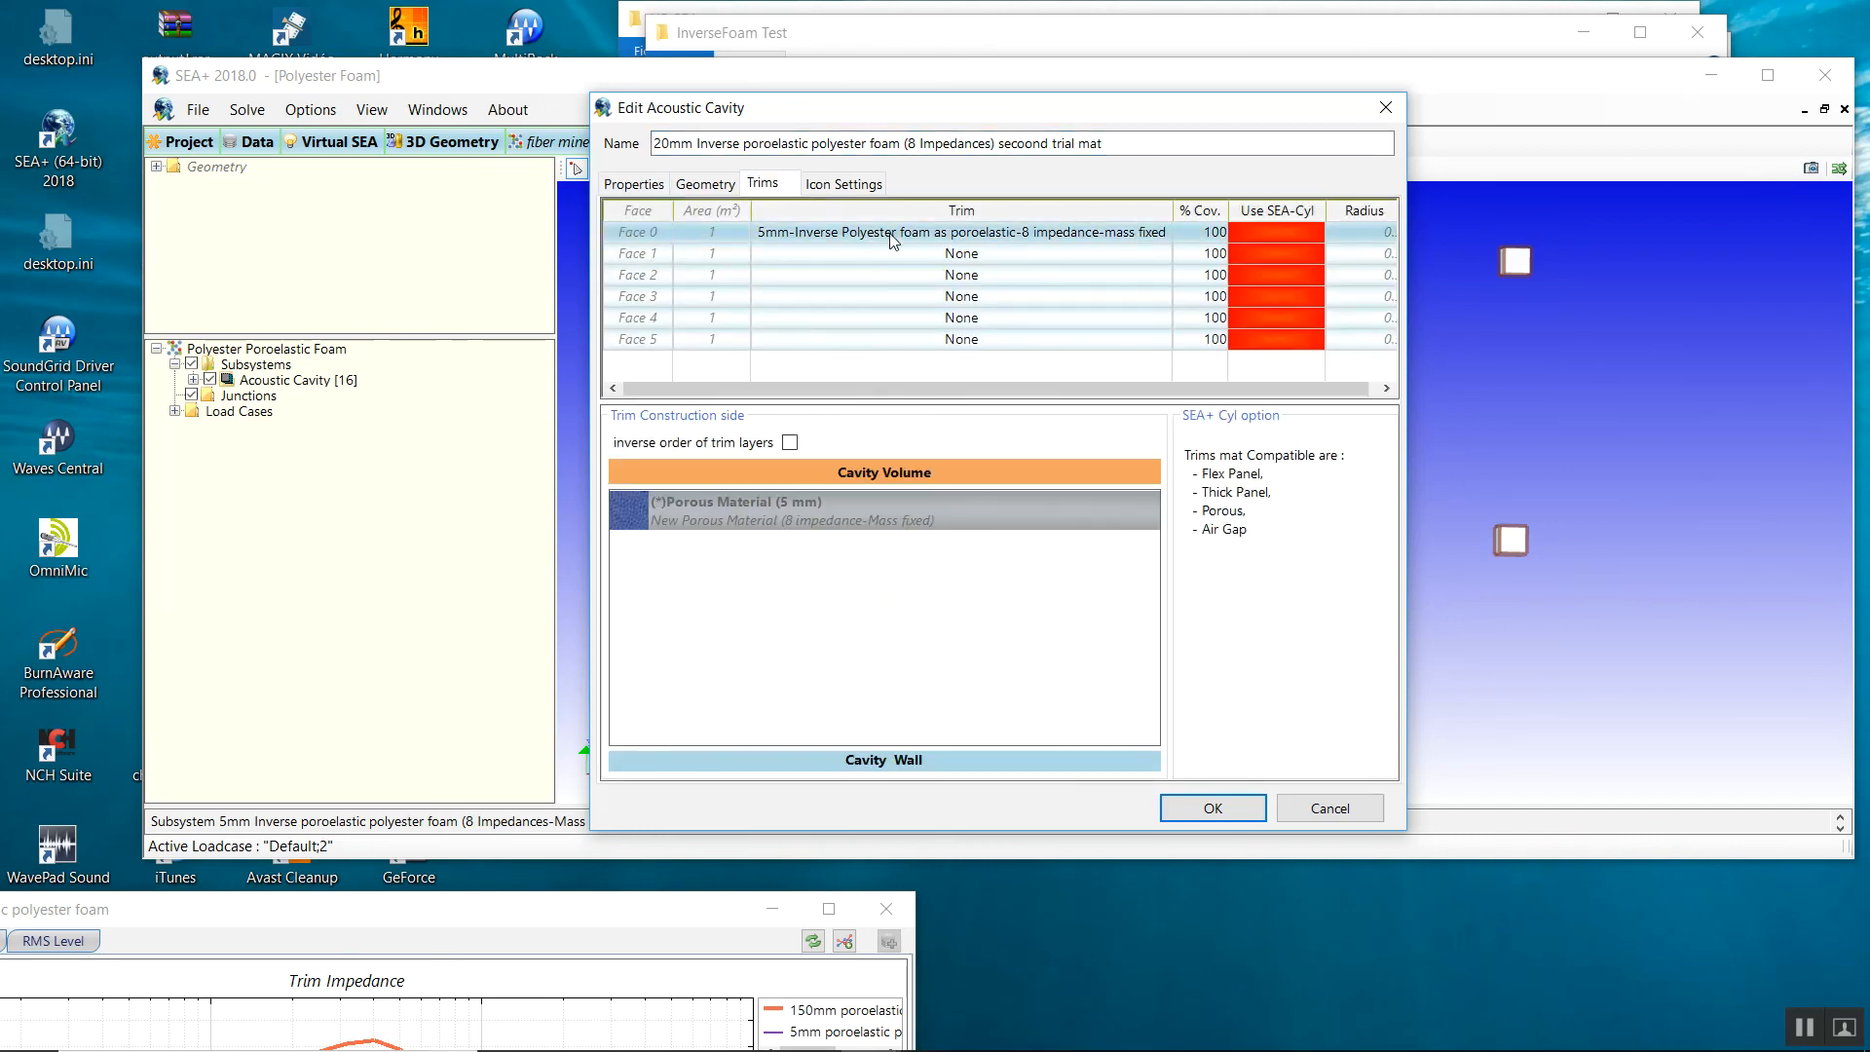
{"action": "left_click", "coordinate": [892, 235]}
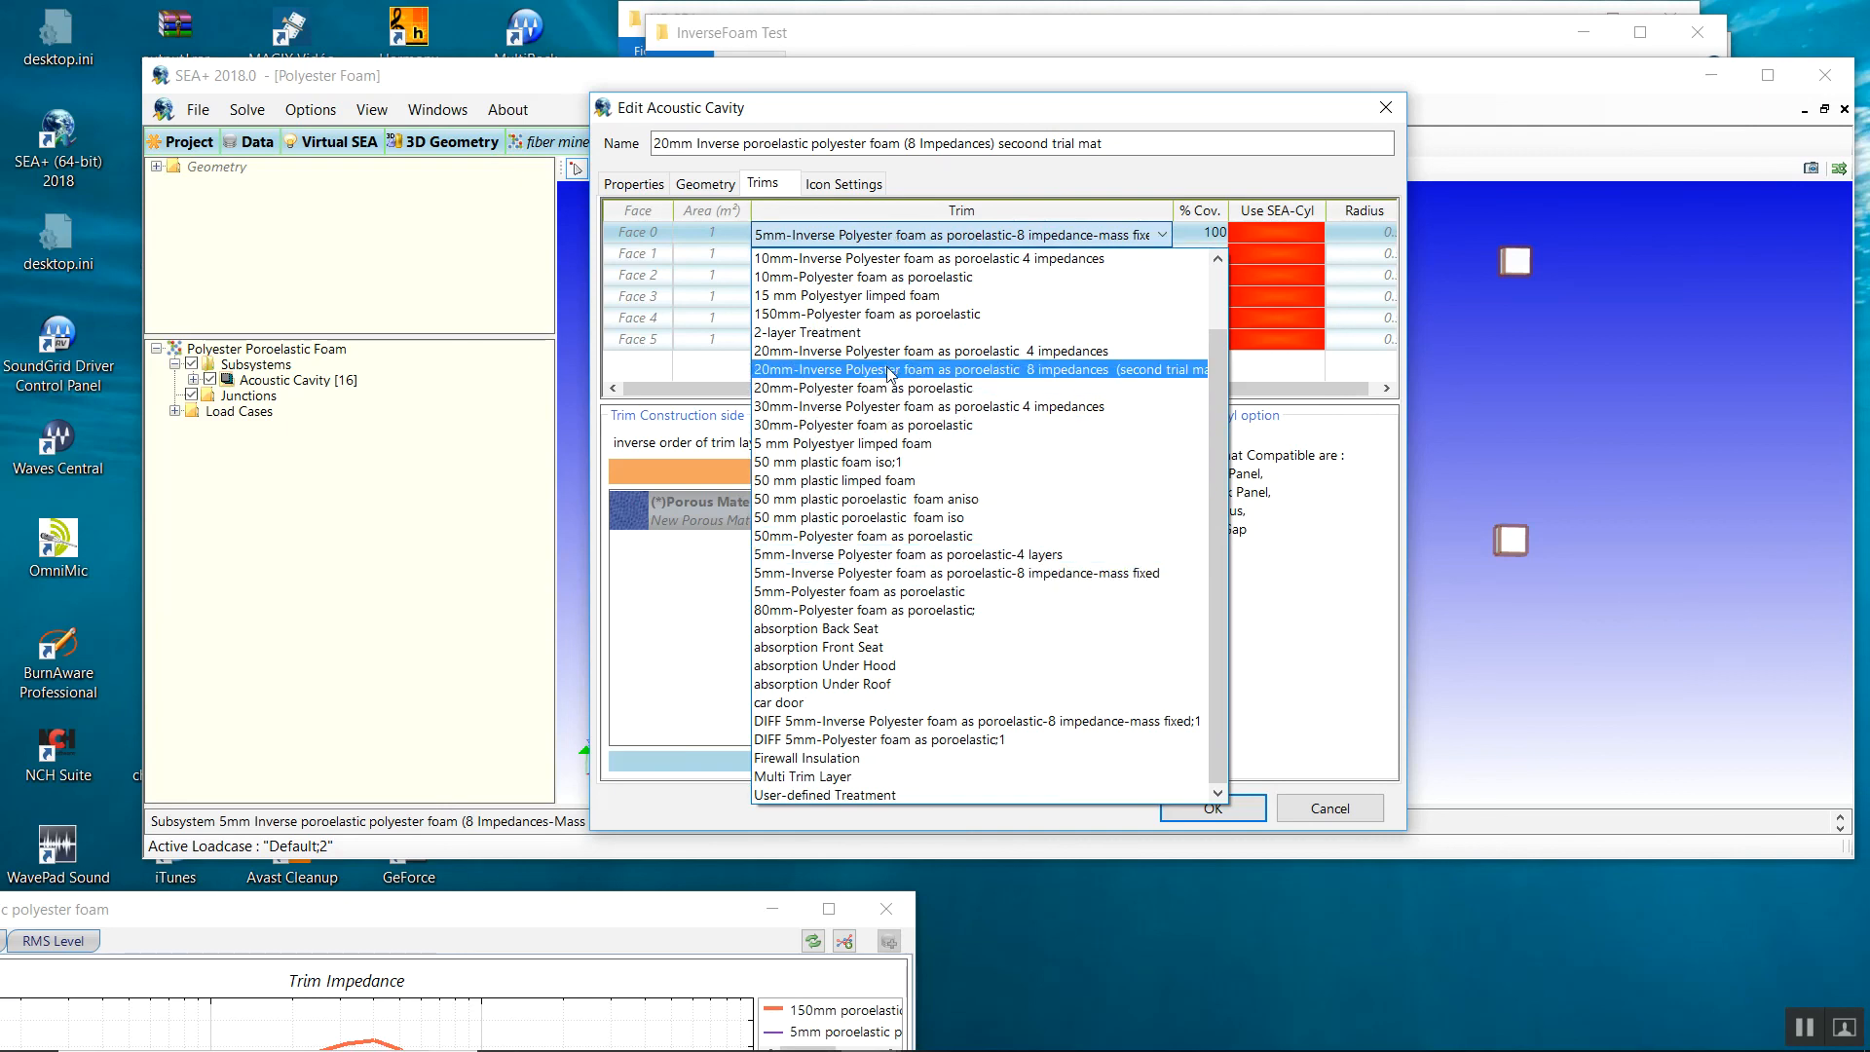
{"action": "left_click", "coordinate": [1160, 371]}
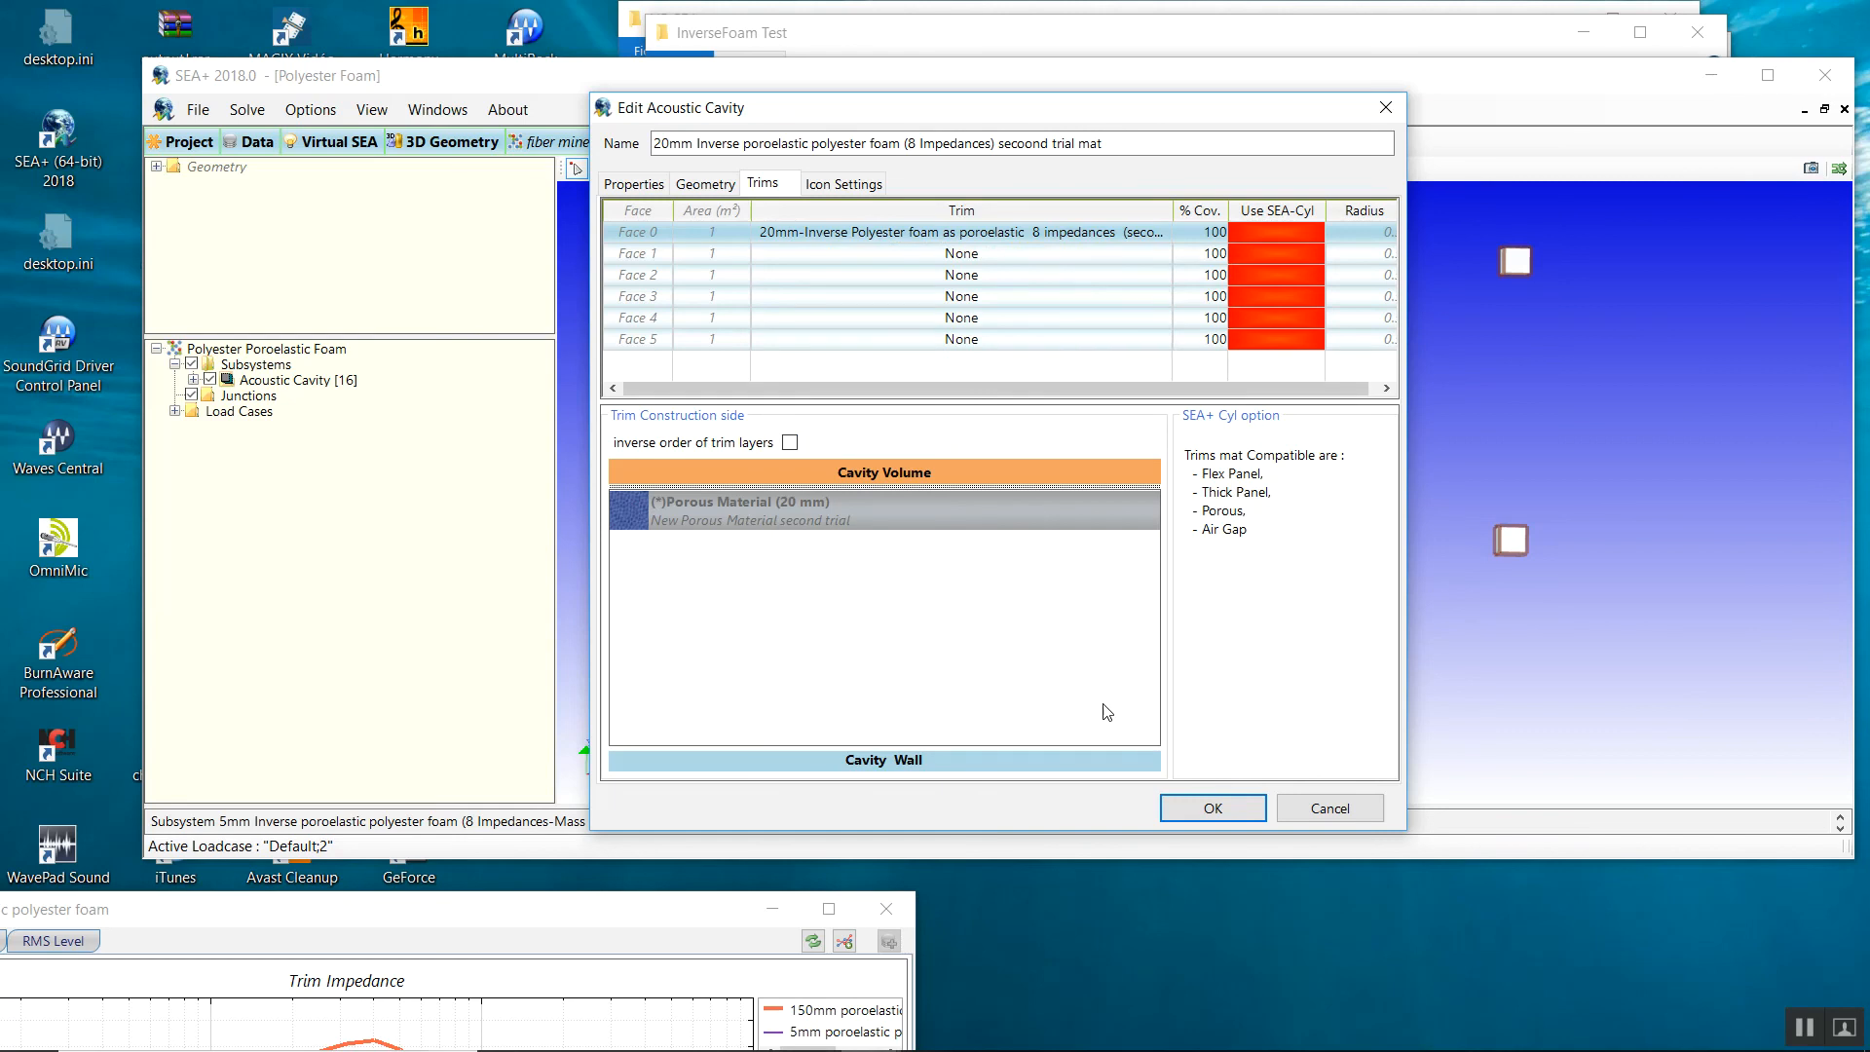
Apply the cavity changes and recheck the 20 mm cavity's trim assignments.
{"action": "left_click", "coordinate": [1200, 809]}
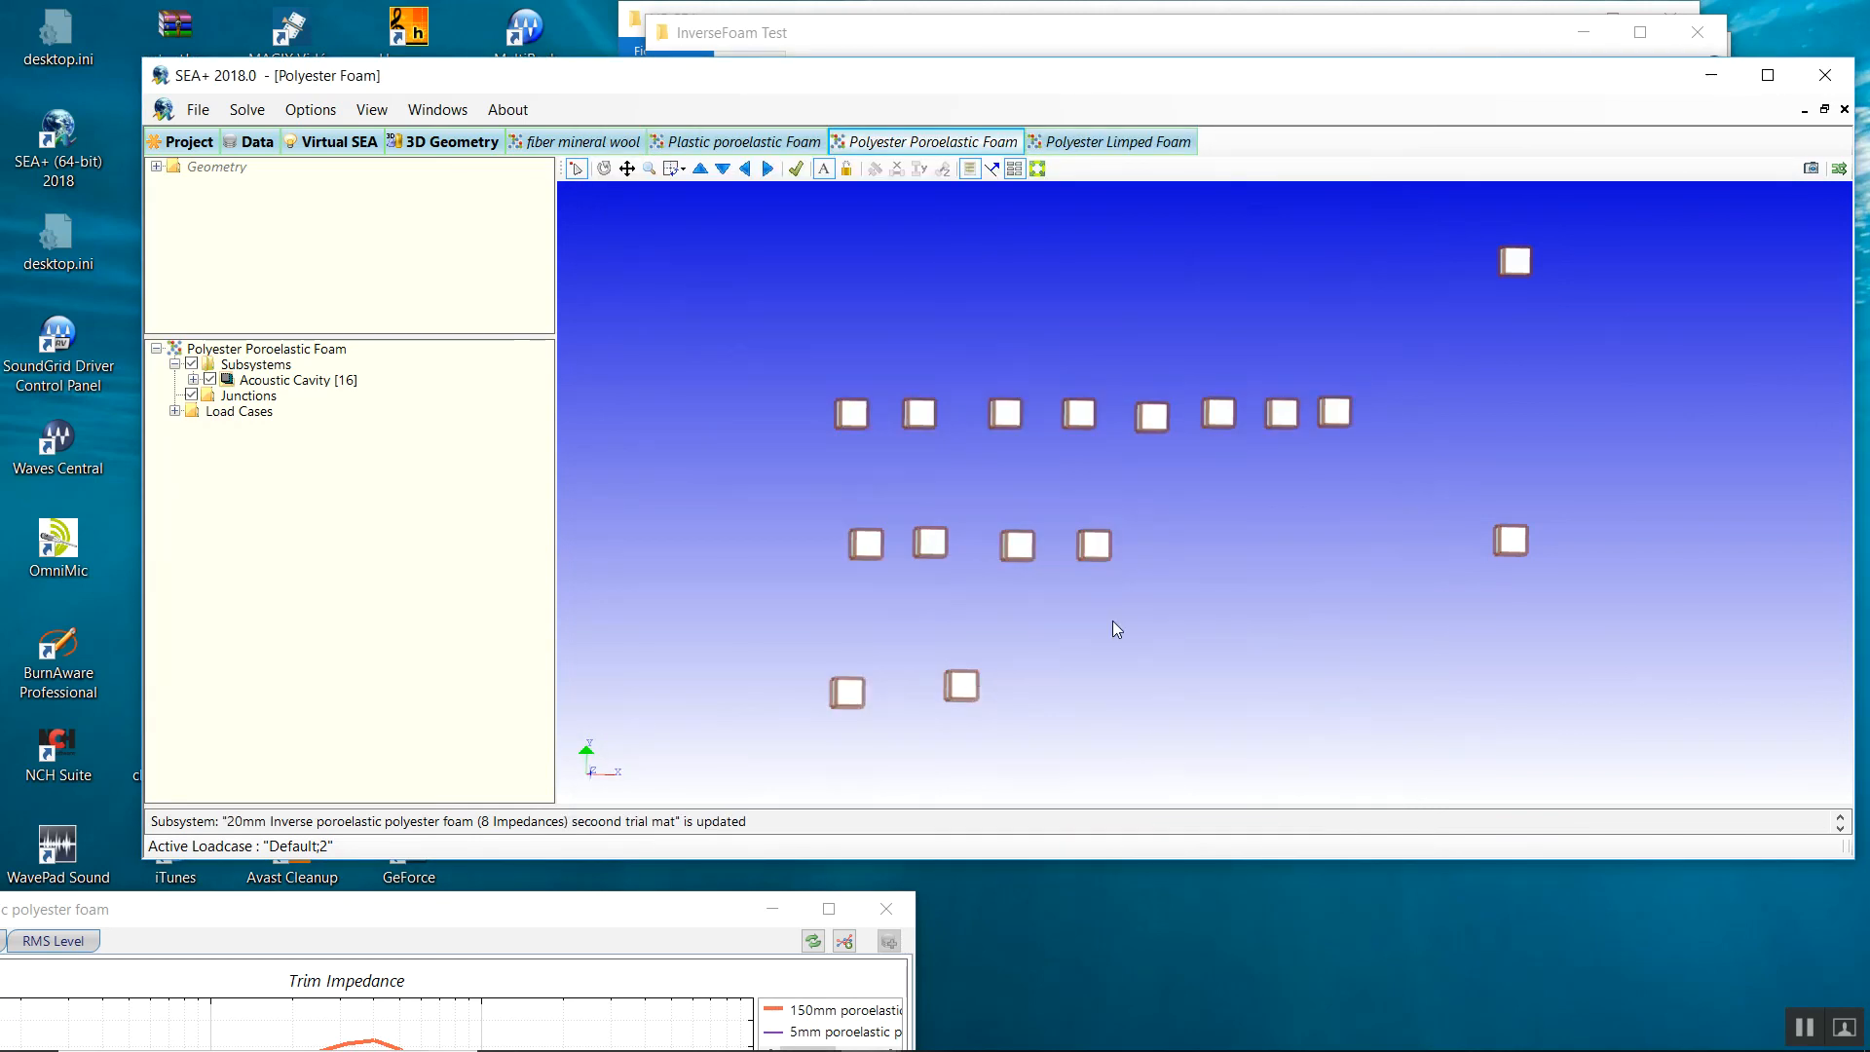
{"action": "right_click", "coordinate": [947, 690]}
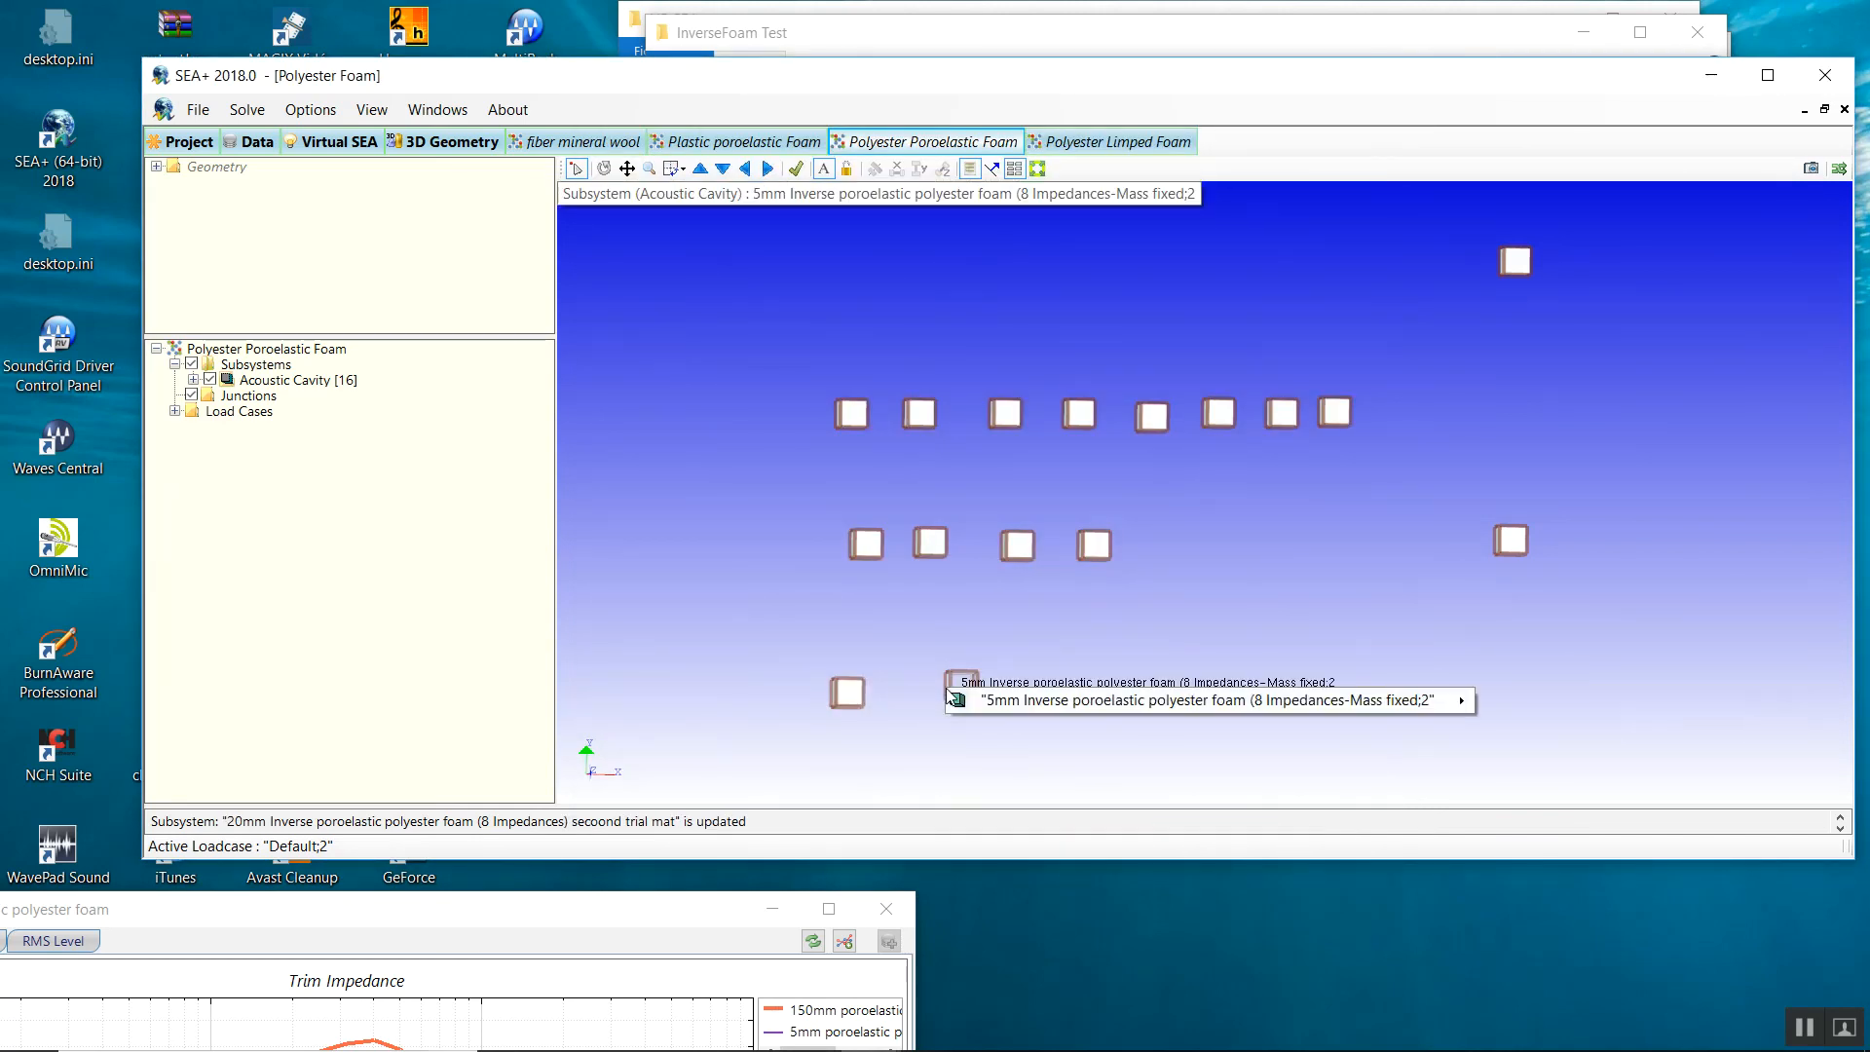
{"action": "mouse_move", "coordinate": [949, 697]}
{"action": "left_click", "coordinate": [956, 631]}
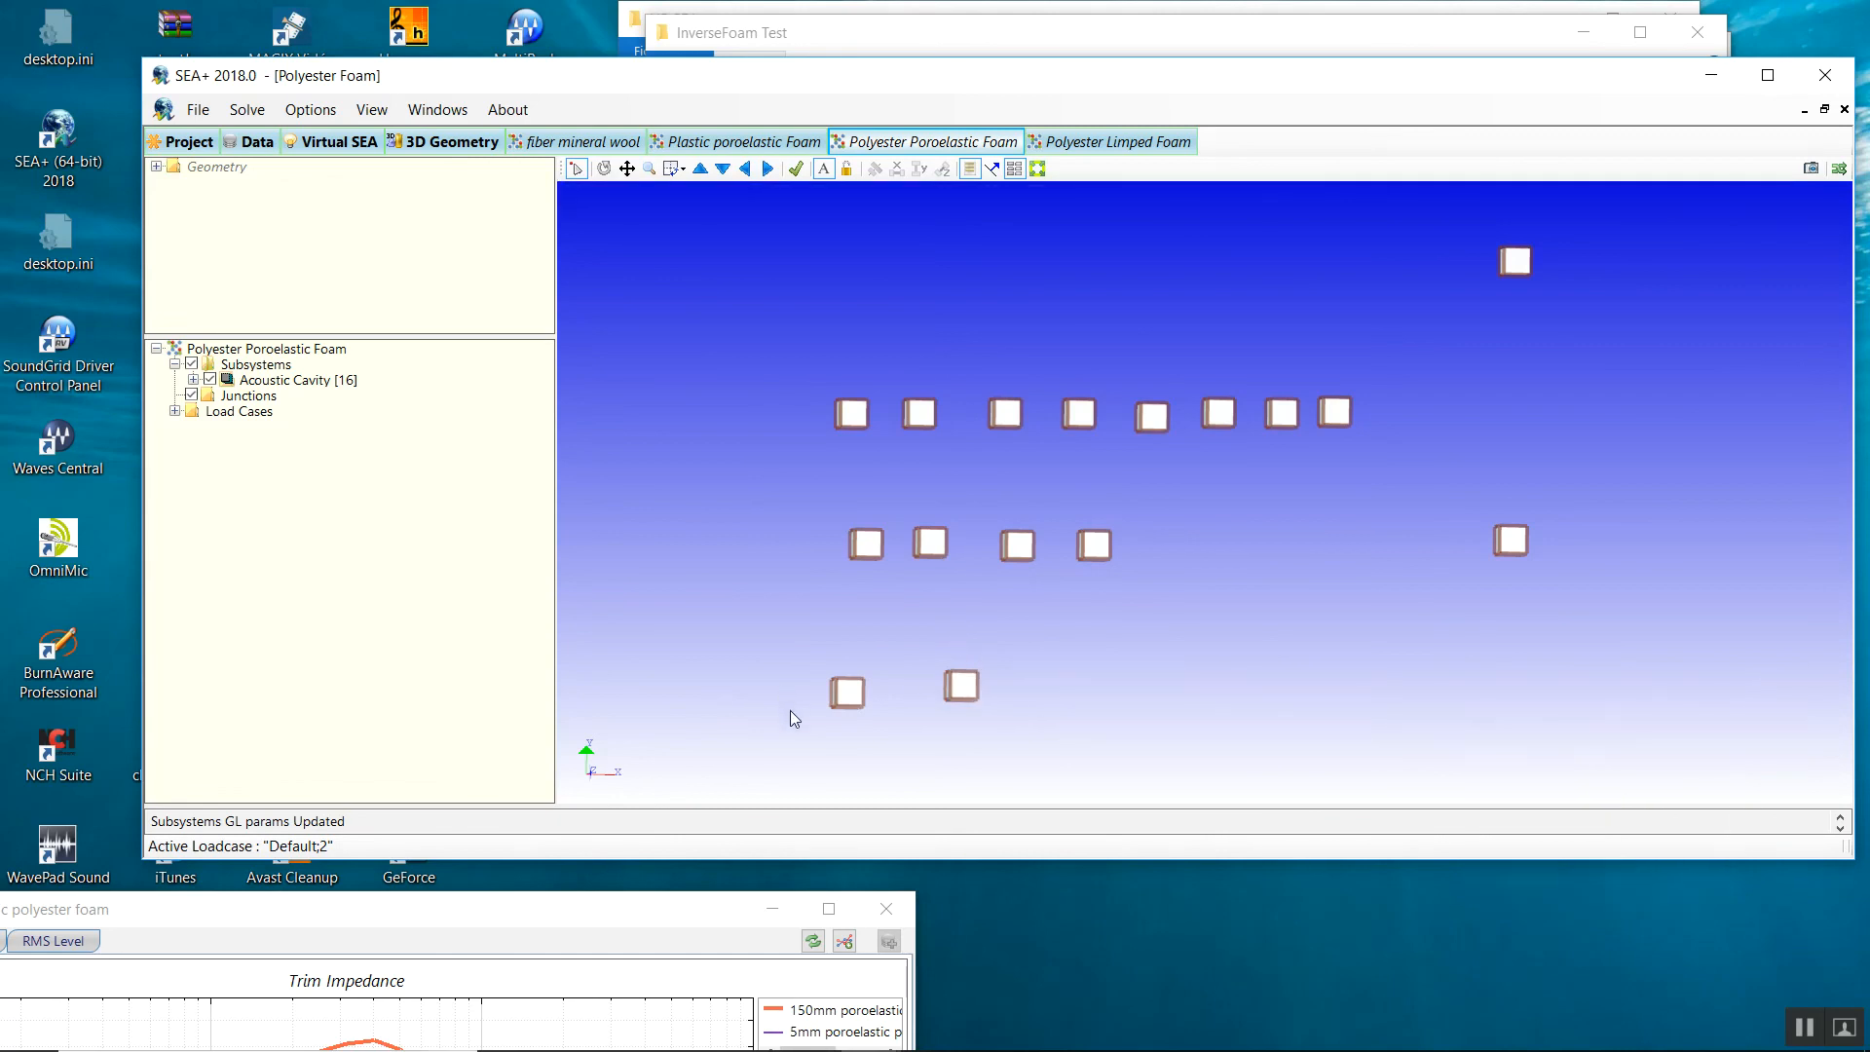
{"action": "double_click", "coordinate": [848, 698]}
{"action": "left_click", "coordinate": [762, 184]}
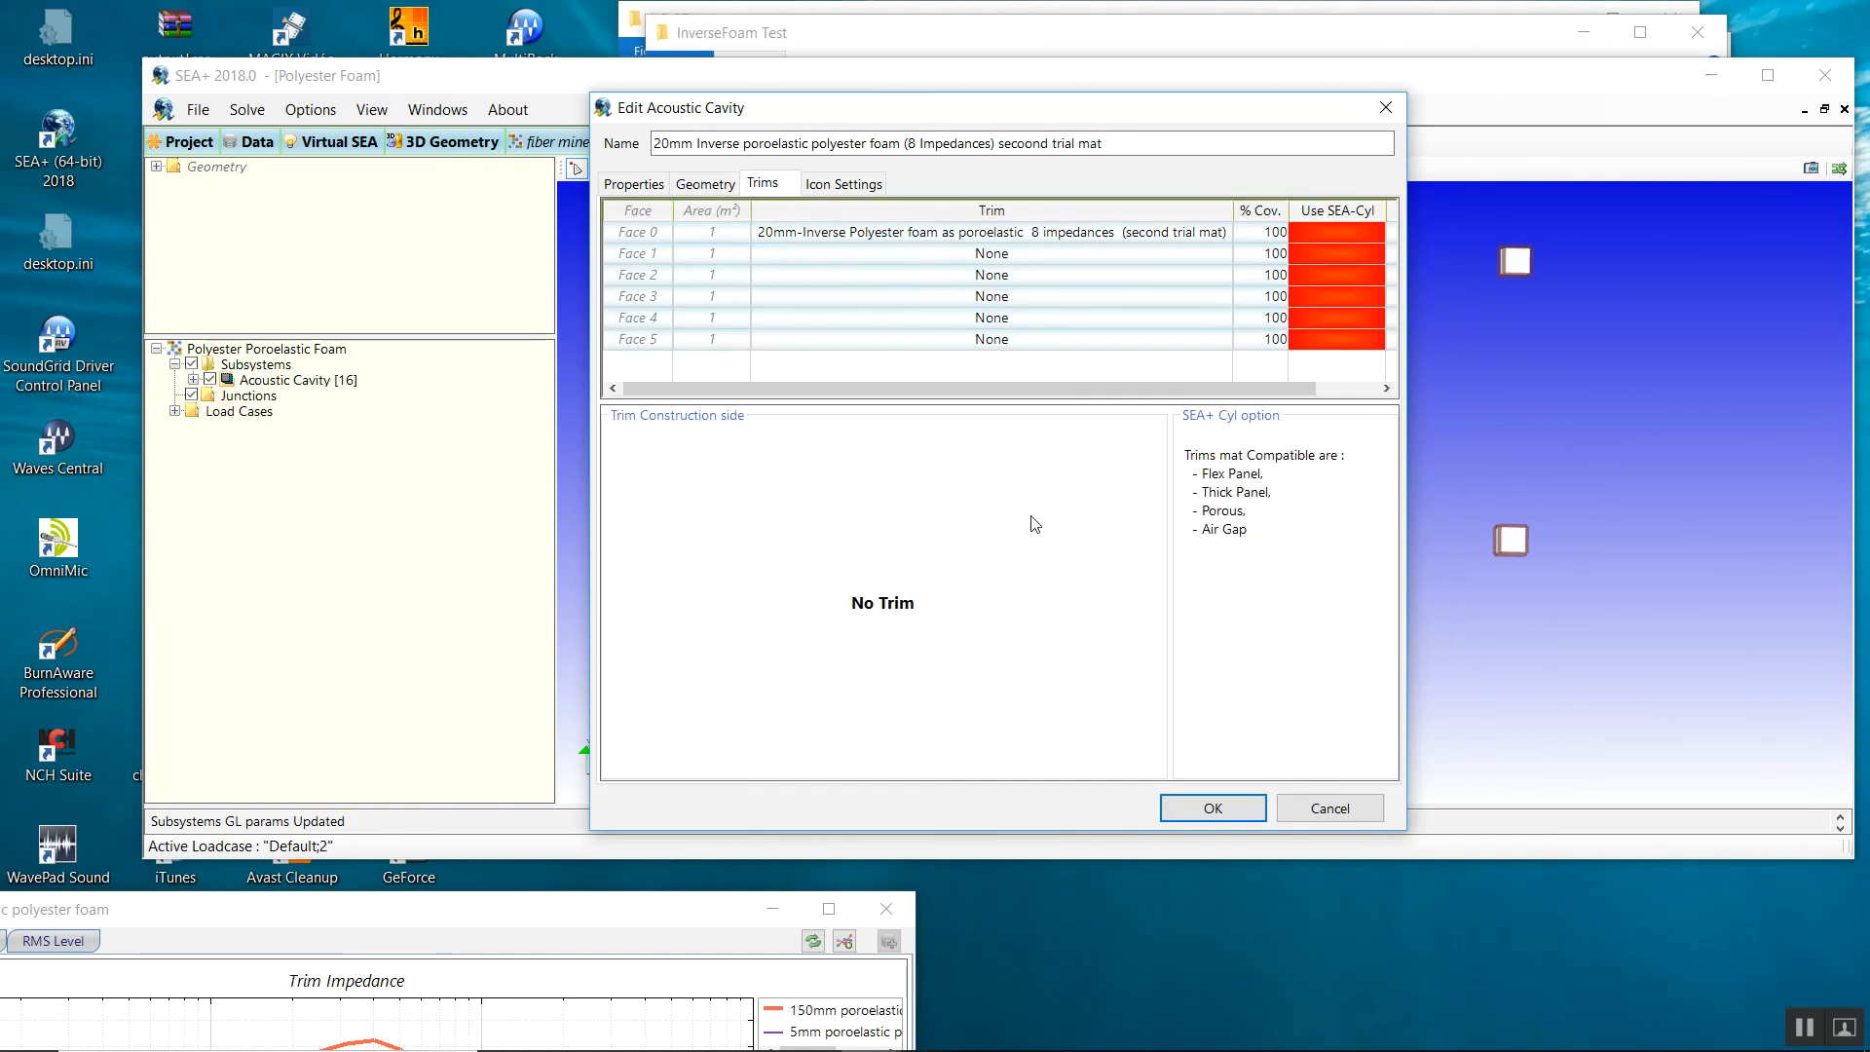
{"action": "left_click", "coordinate": [1305, 810]}
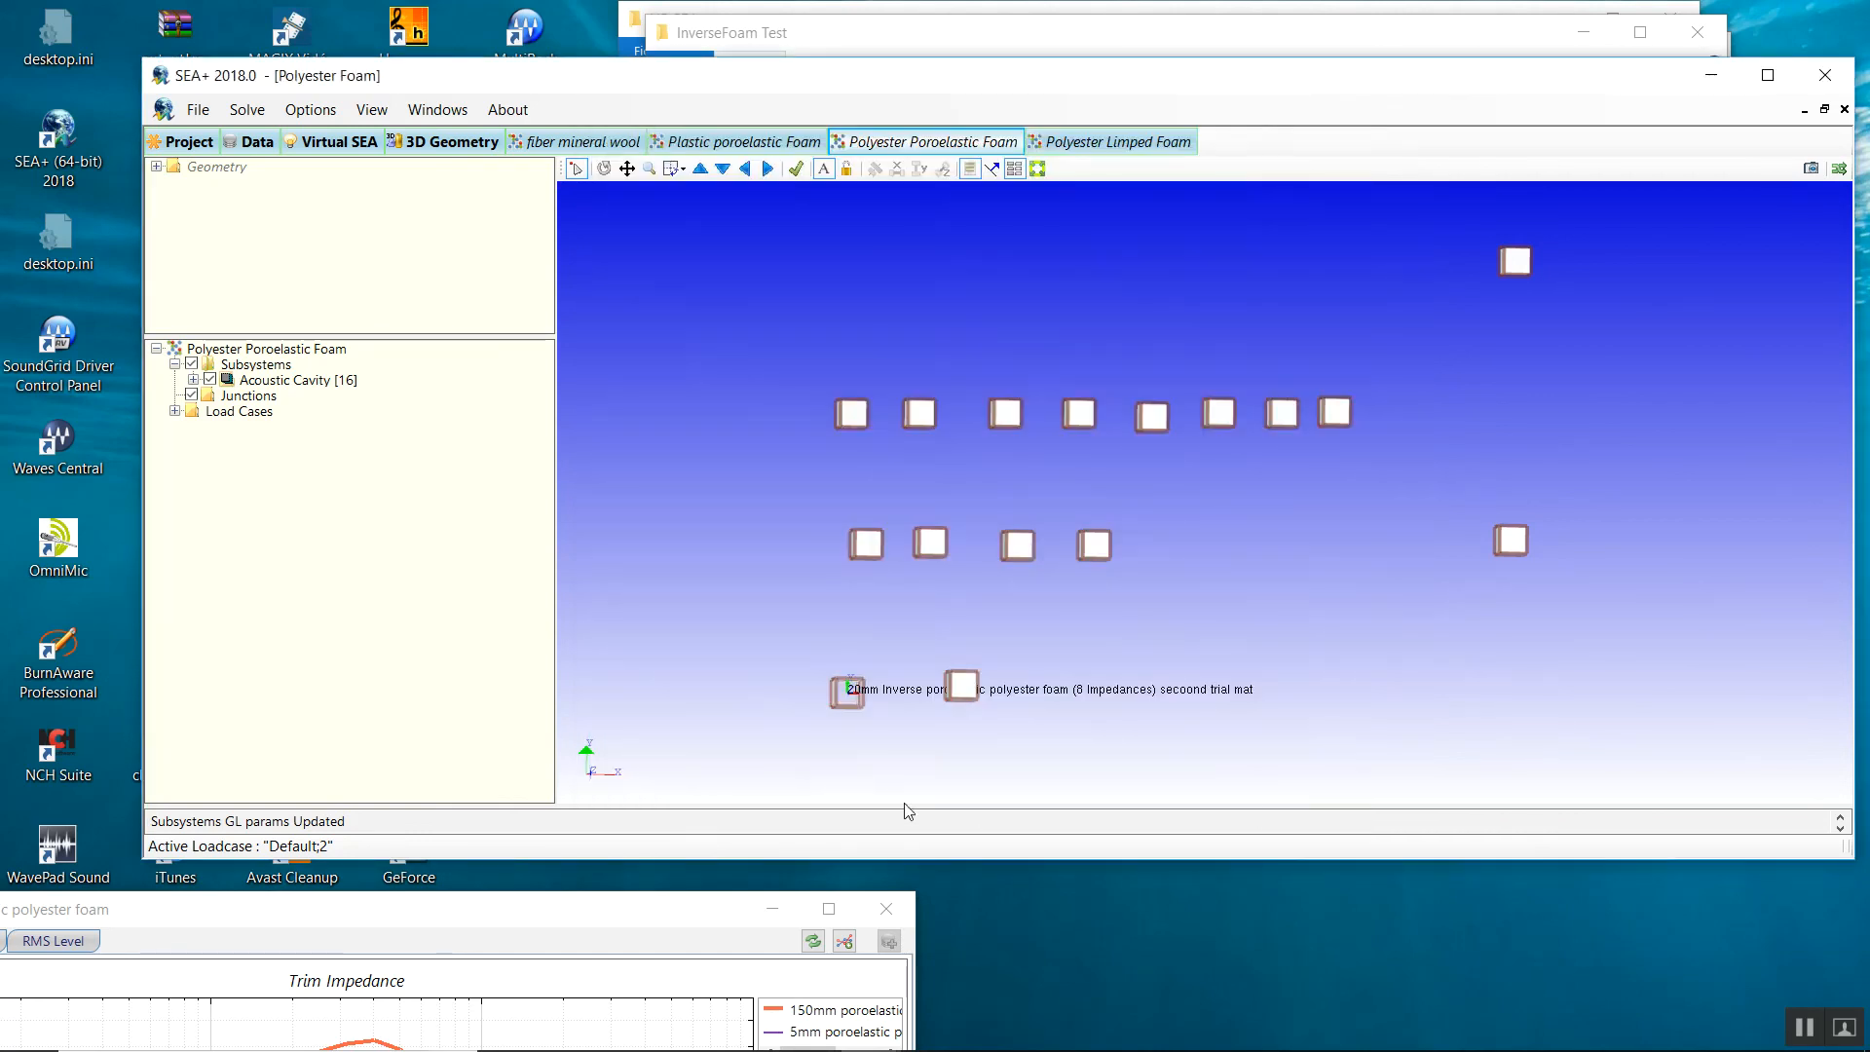
Plot the 20 mm cavity's trim impedance and move the graph to the lower left.
{"action": "right_click", "coordinate": [846, 689]}
{"action": "mouse_move", "coordinate": [855, 702]}
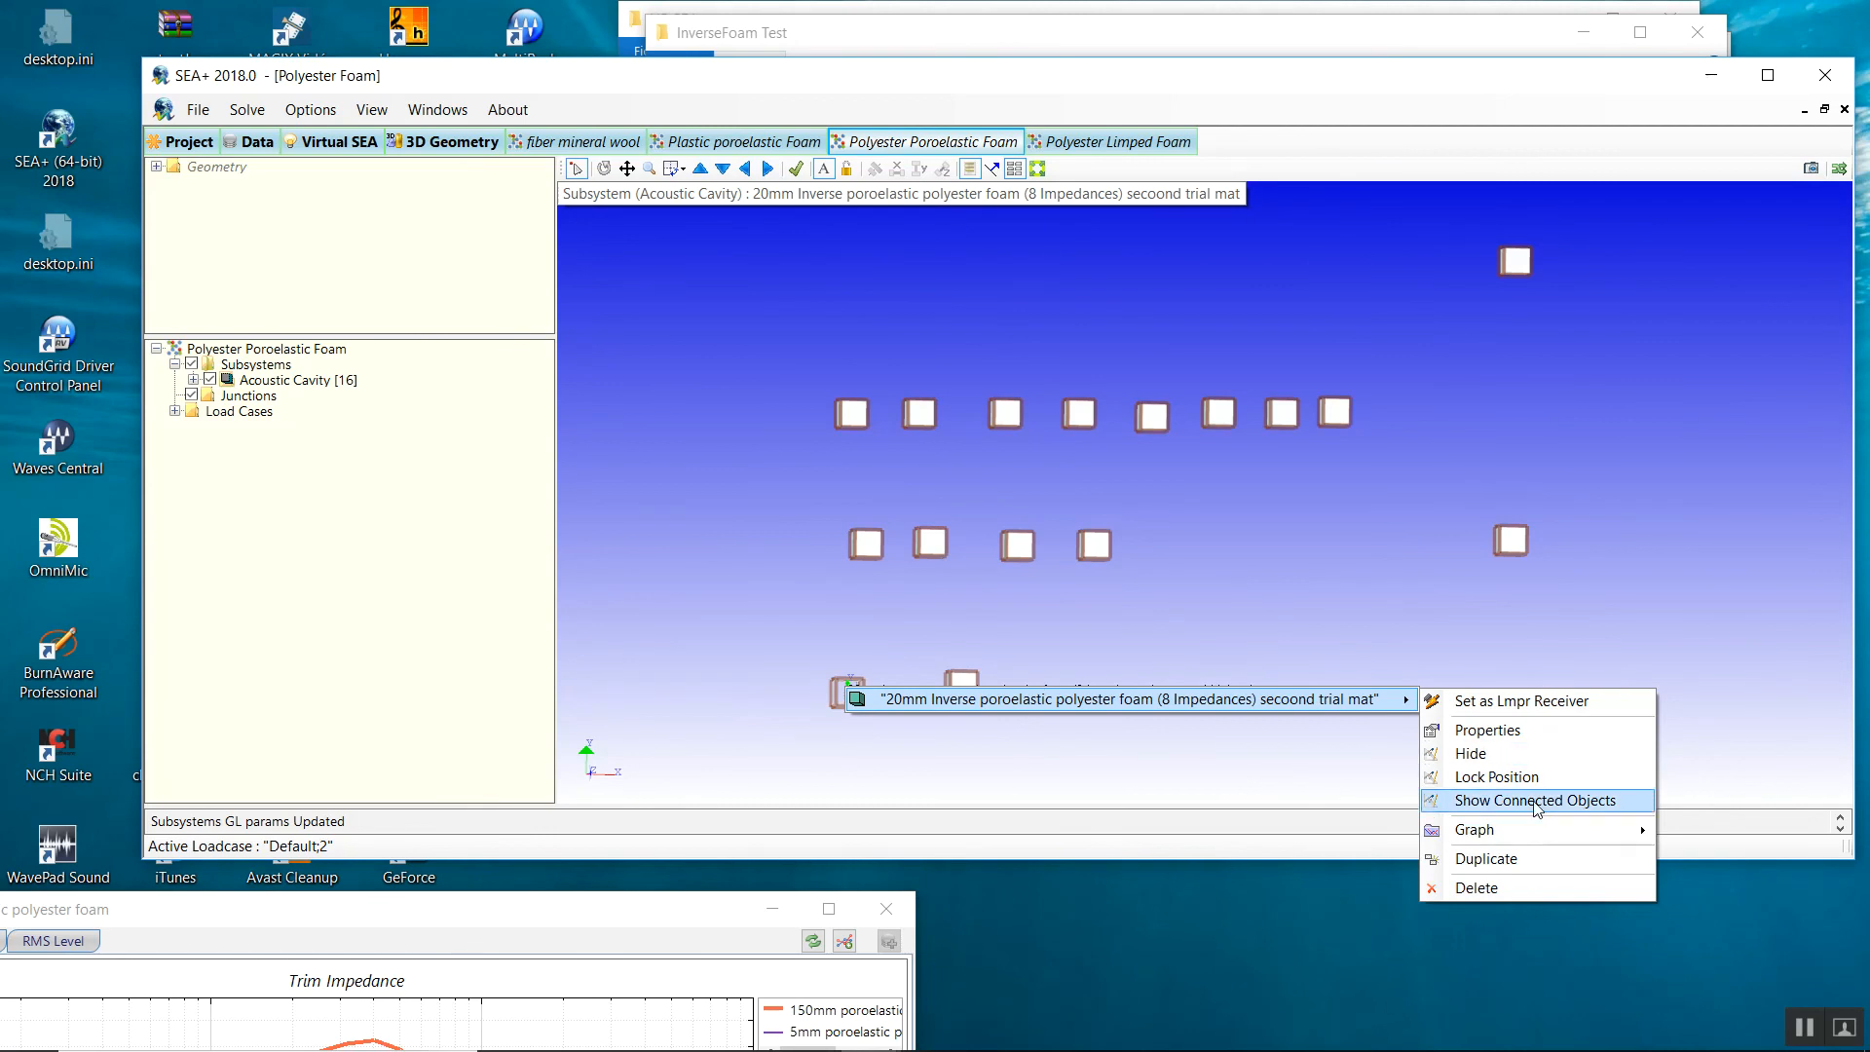
{"action": "mouse_move", "coordinate": [1519, 829]}
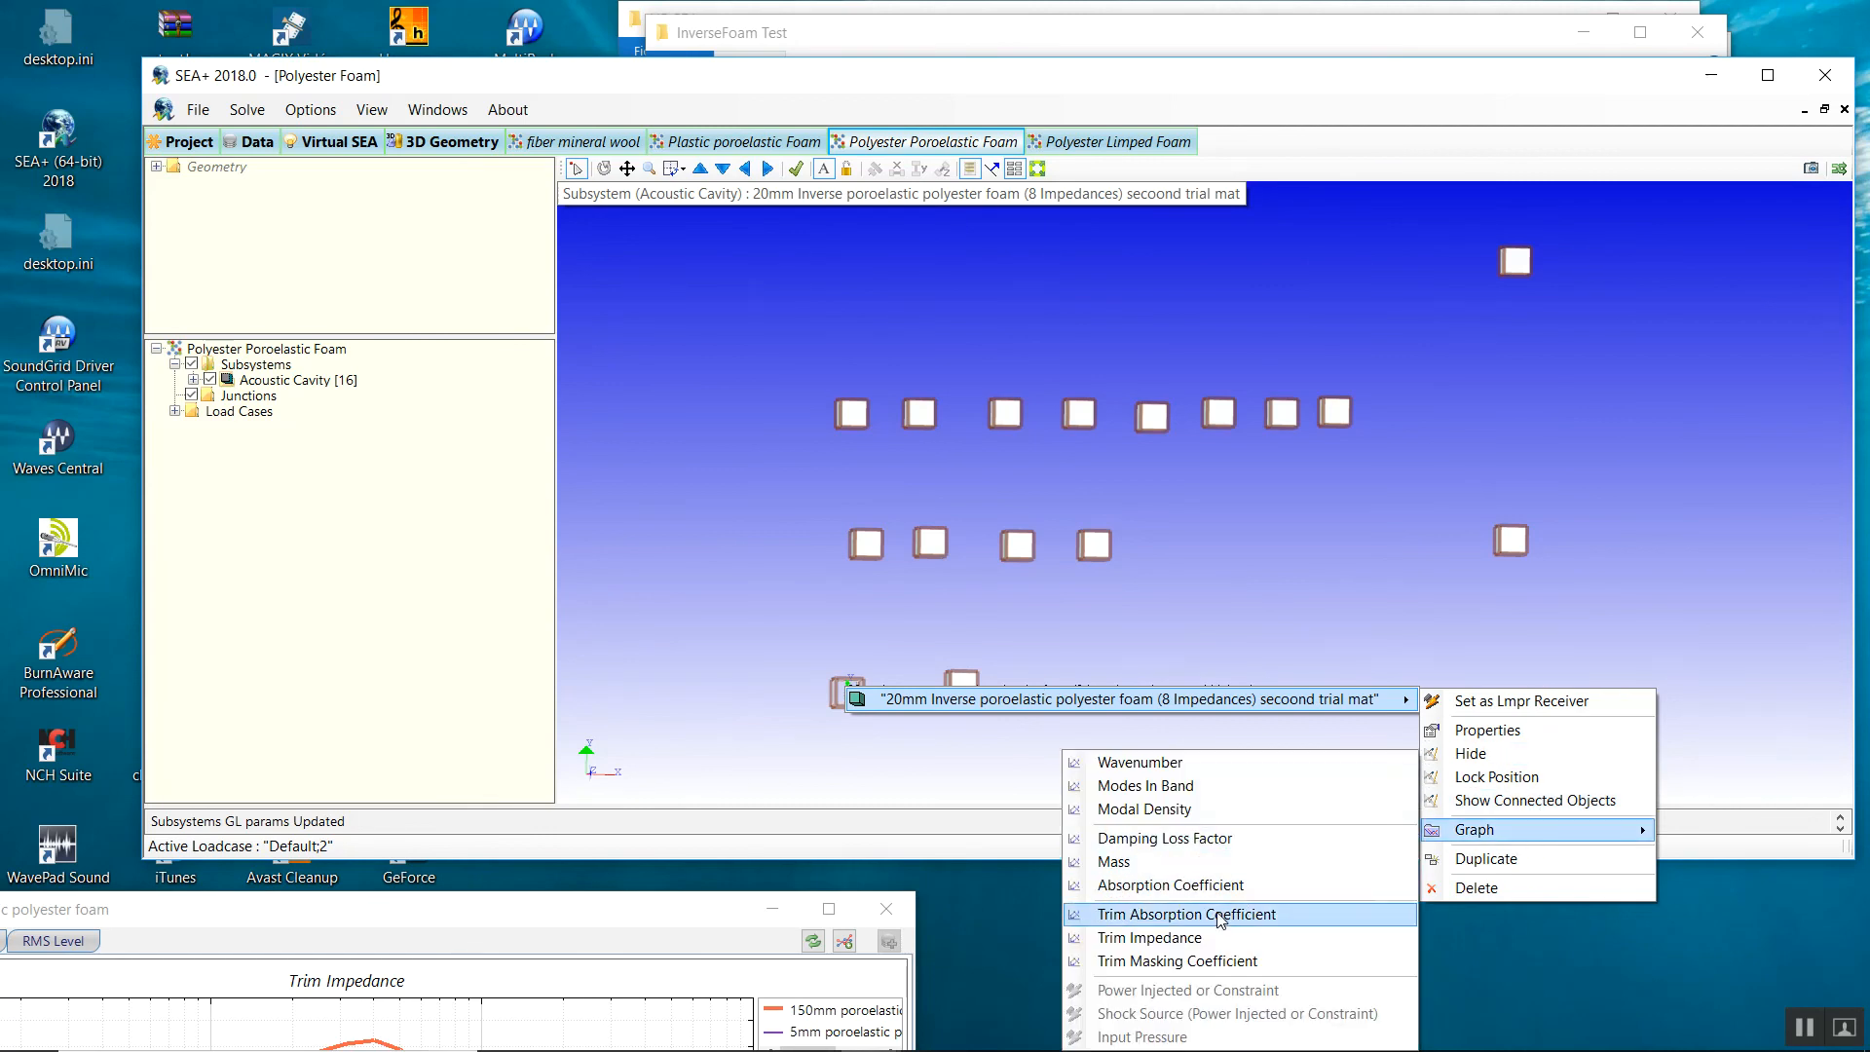
{"action": "left_click", "coordinate": [1159, 936]}
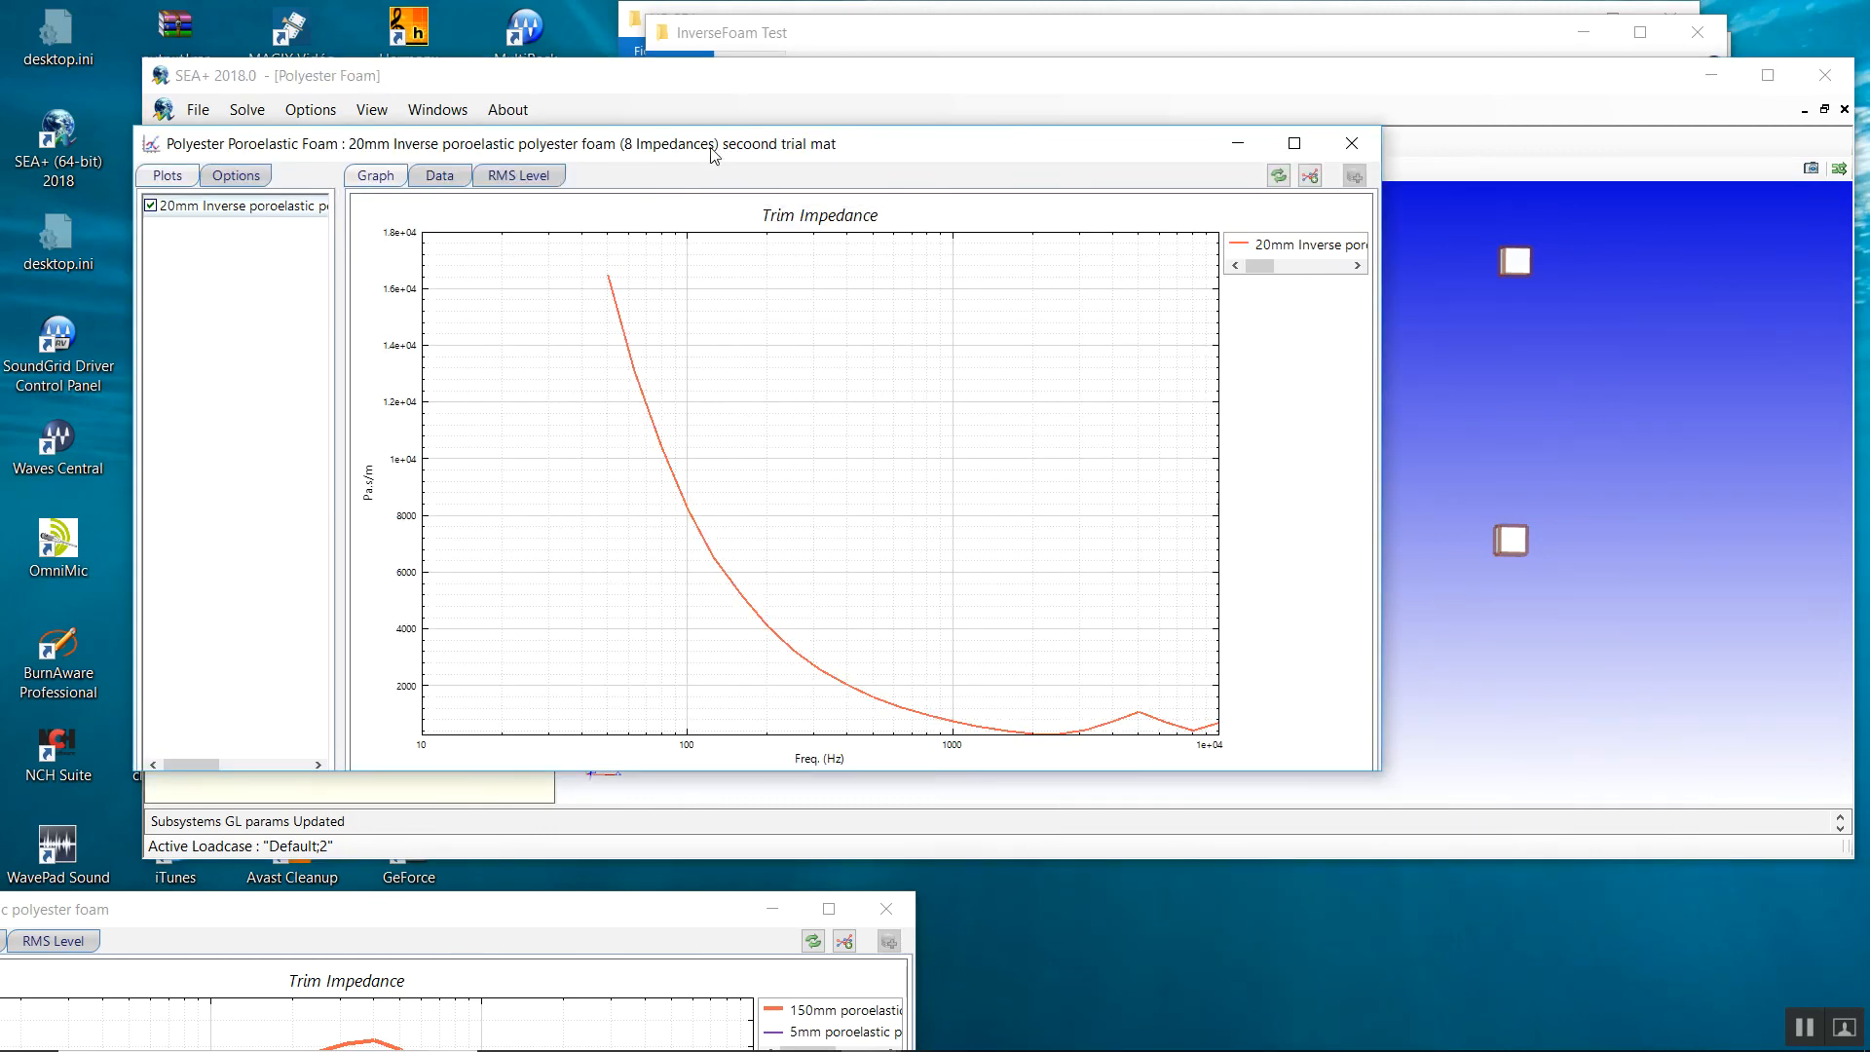
{"action": "left_click_drag", "start_coordinate": [714, 156], "coordinate": [567, 619]}
{"action": "left_click", "coordinate": [876, 423]}
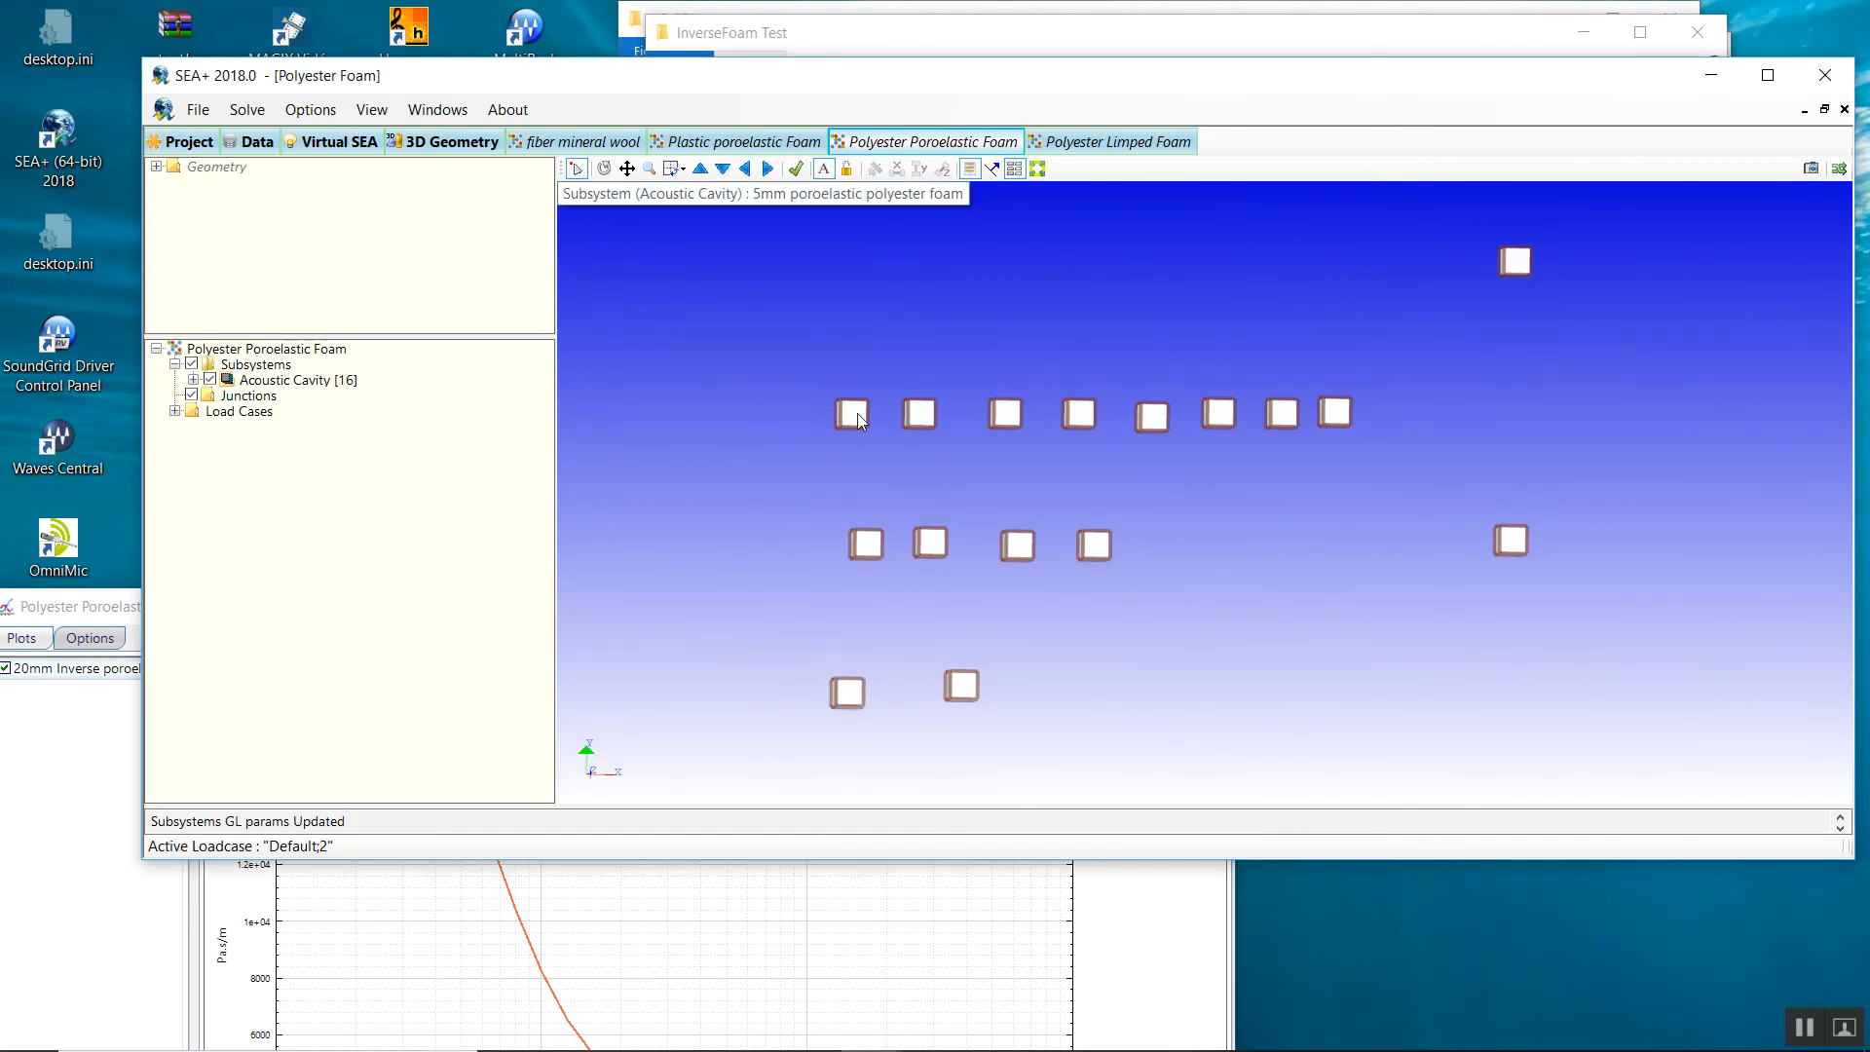
Plot the 20mm poroelastic polyester foam cavity's trim masking coefficient, then close that graph.
{"action": "right_click", "coordinate": [1012, 421]}
{"action": "mouse_move", "coordinate": [1295, 428]}
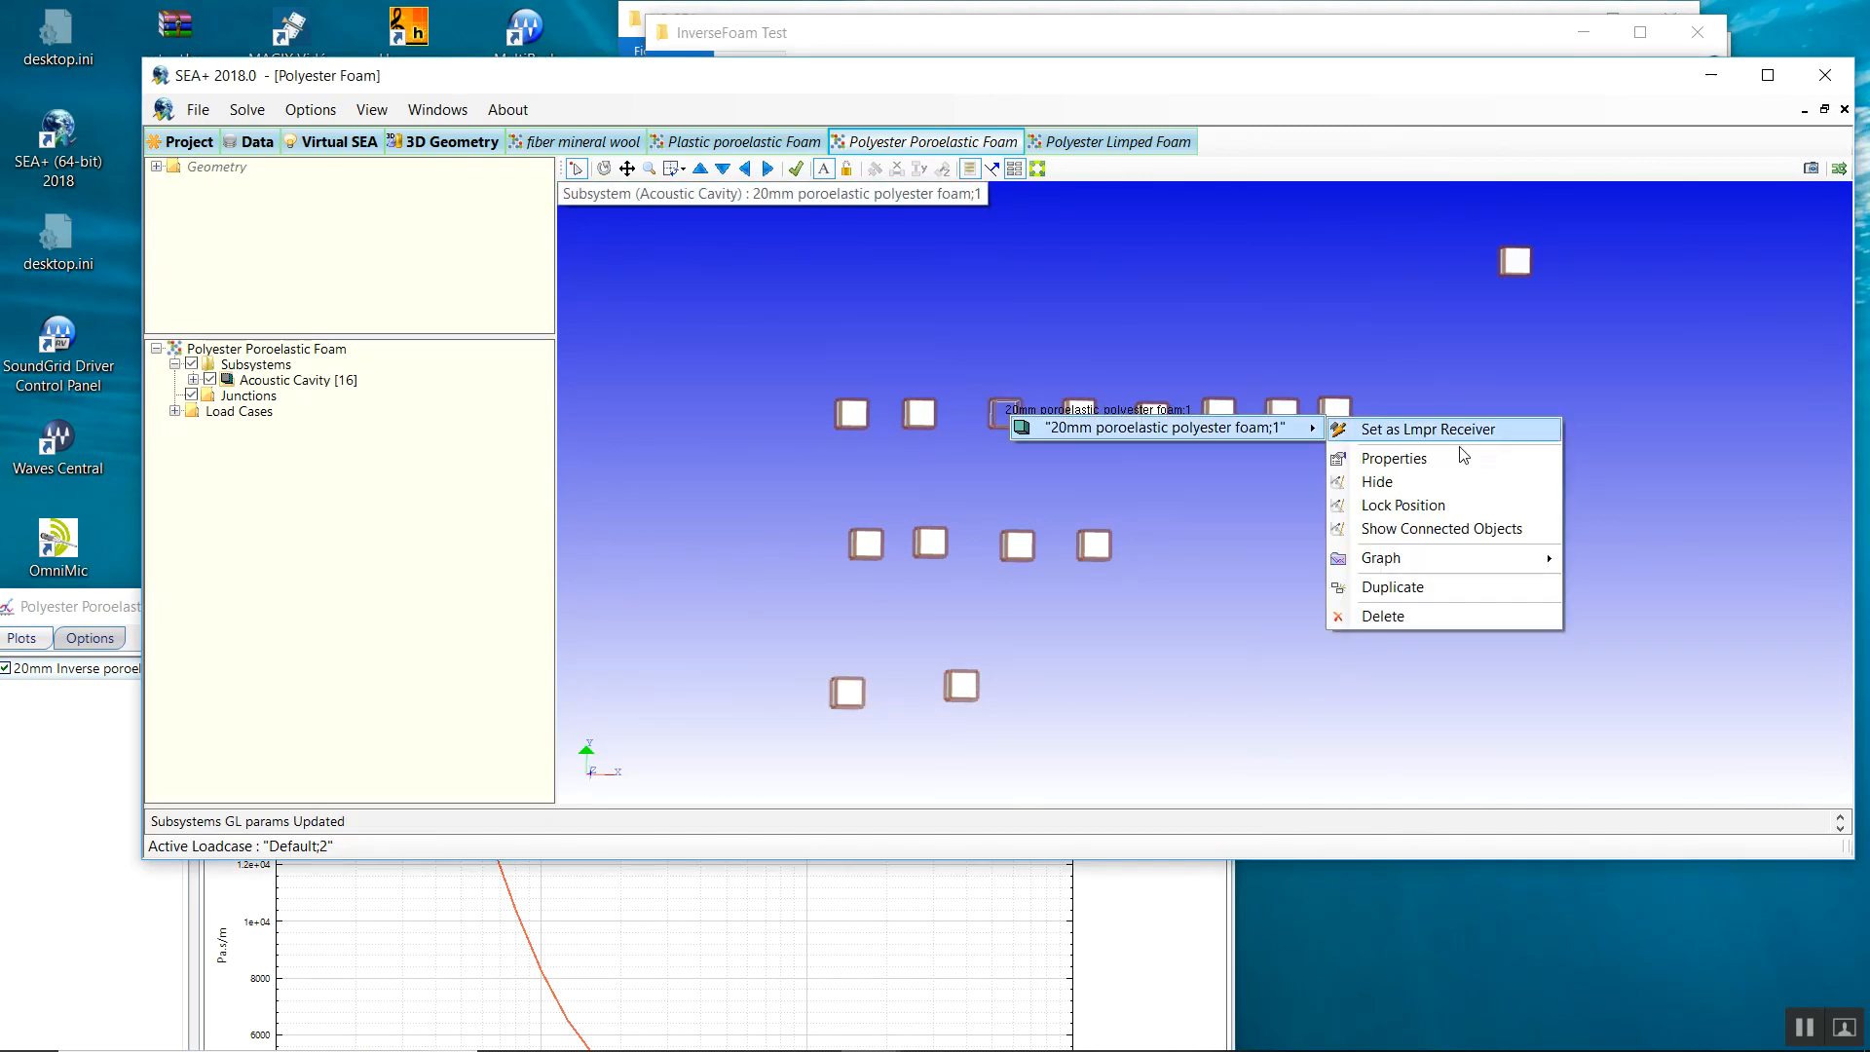
{"action": "mouse_move", "coordinate": [1399, 561]}
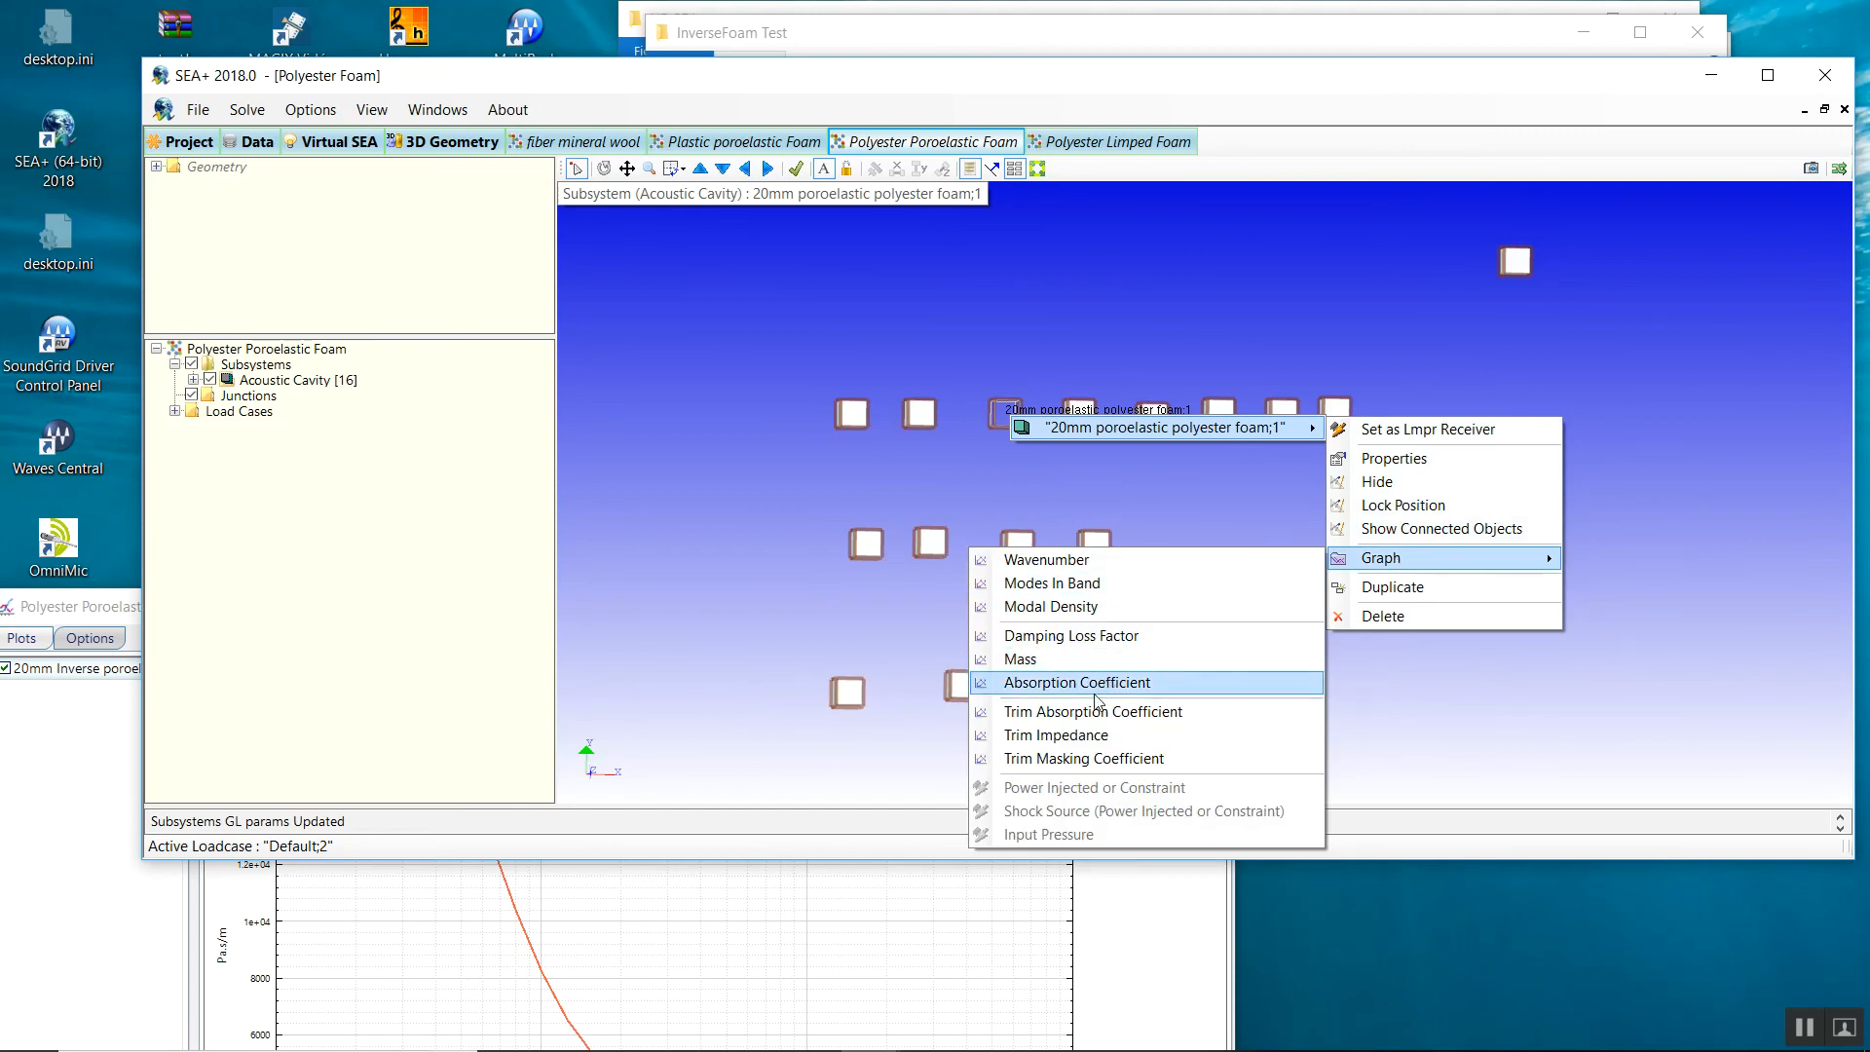
{"action": "left_click", "coordinate": [1068, 757]}
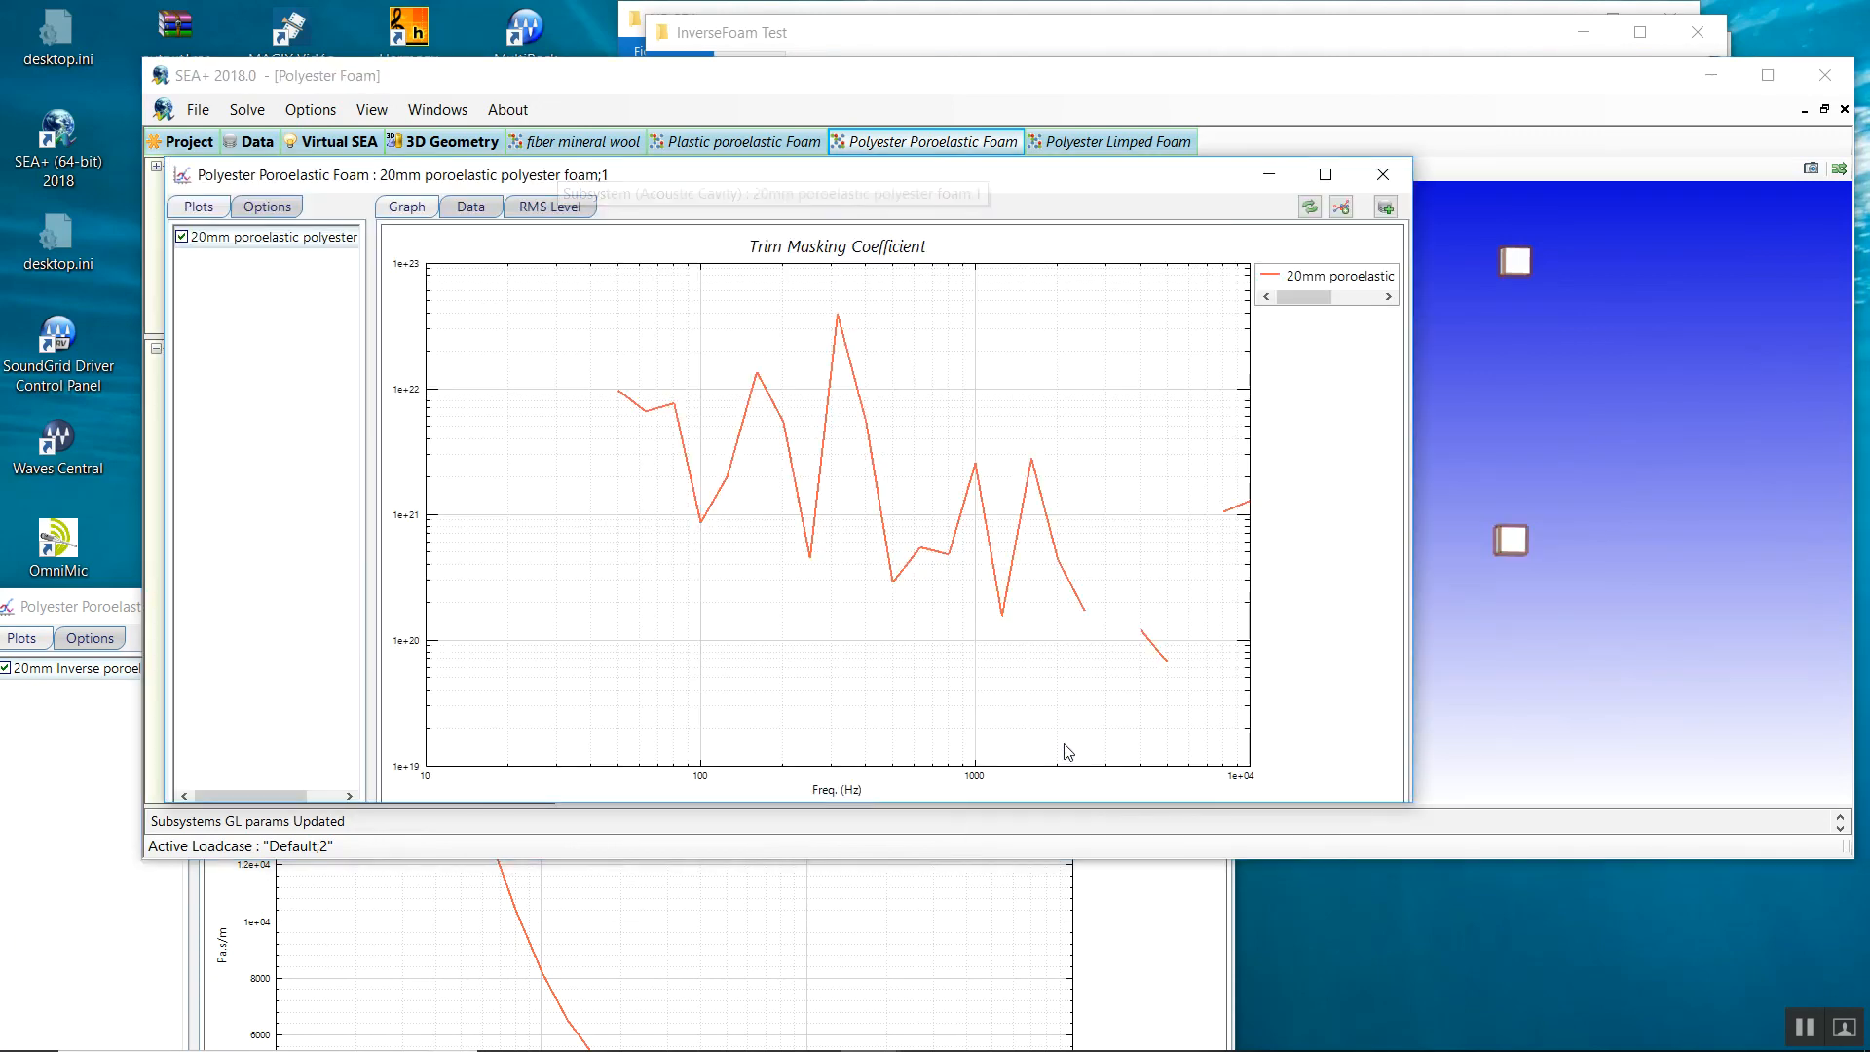
{"action": "left_click", "coordinate": [1383, 174]}
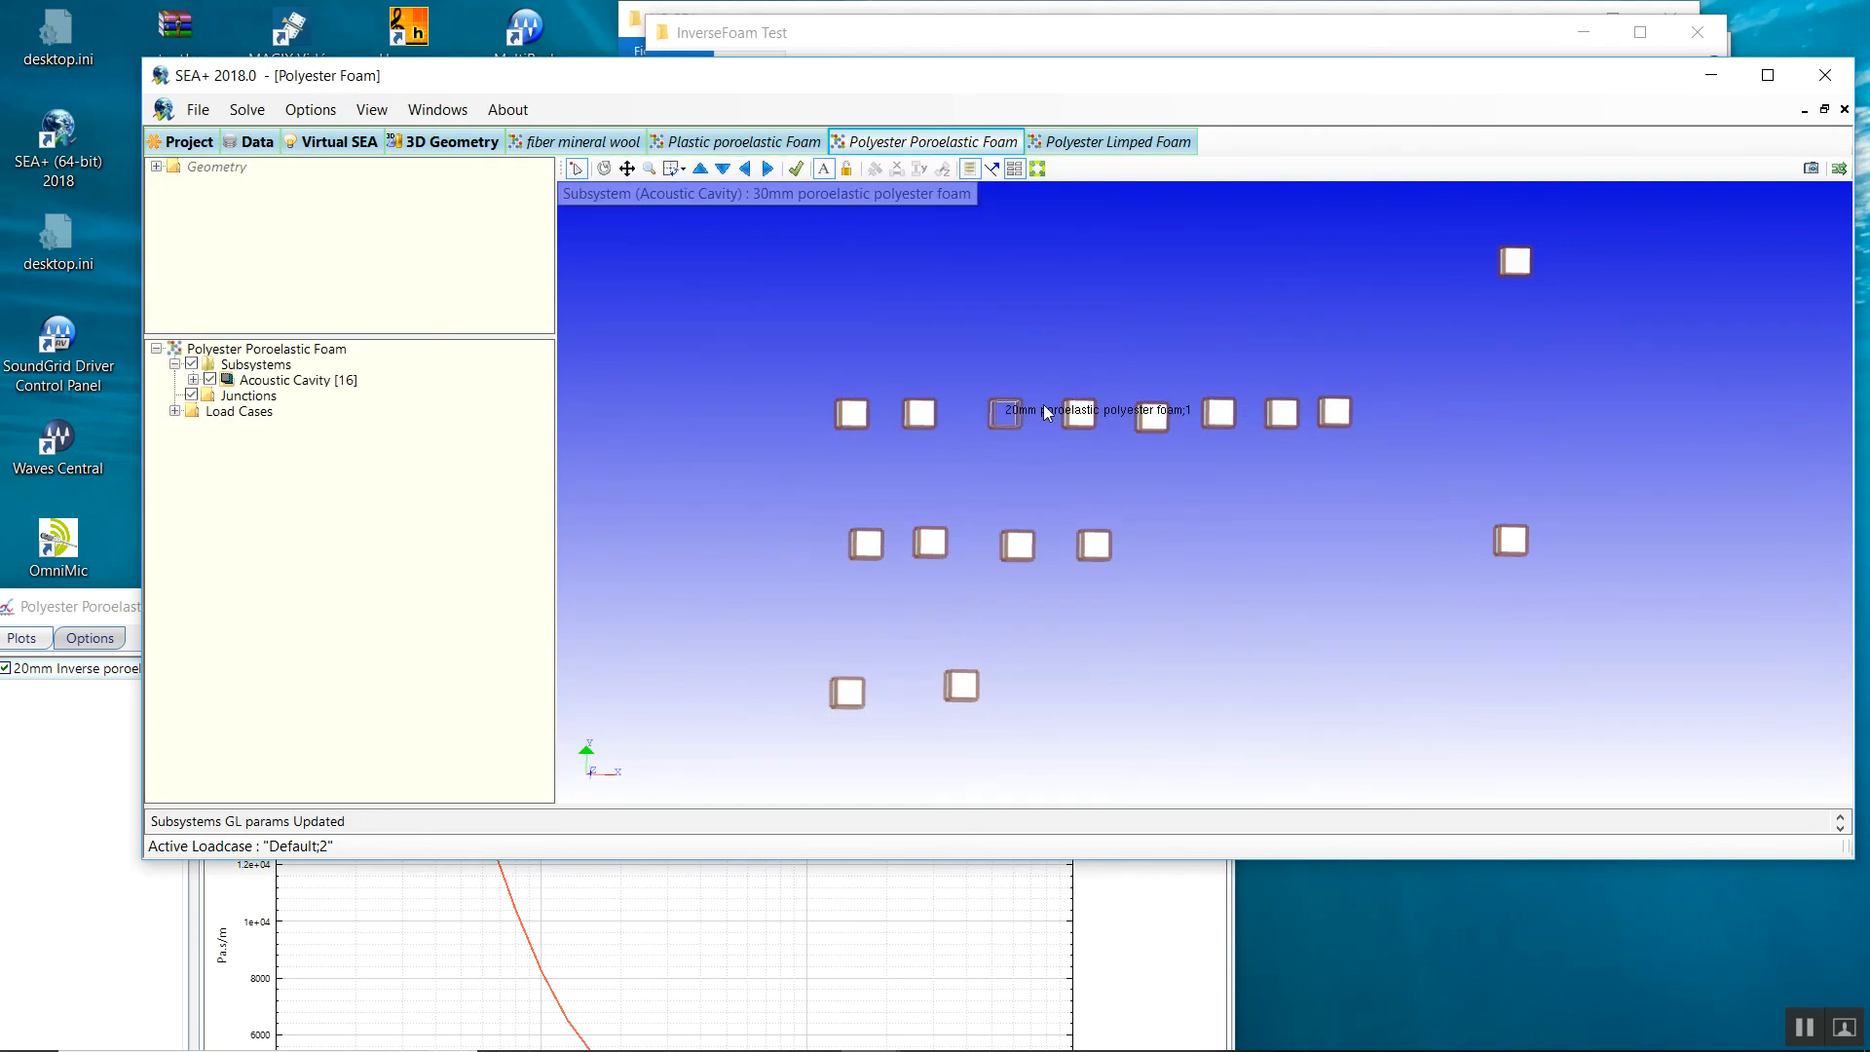
Plot the 20mm foam cavity's trim impedance and drag its curve onto the second-trial graph.
{"action": "right_click", "coordinate": [997, 412]}
{"action": "mouse_move", "coordinate": [1285, 424]}
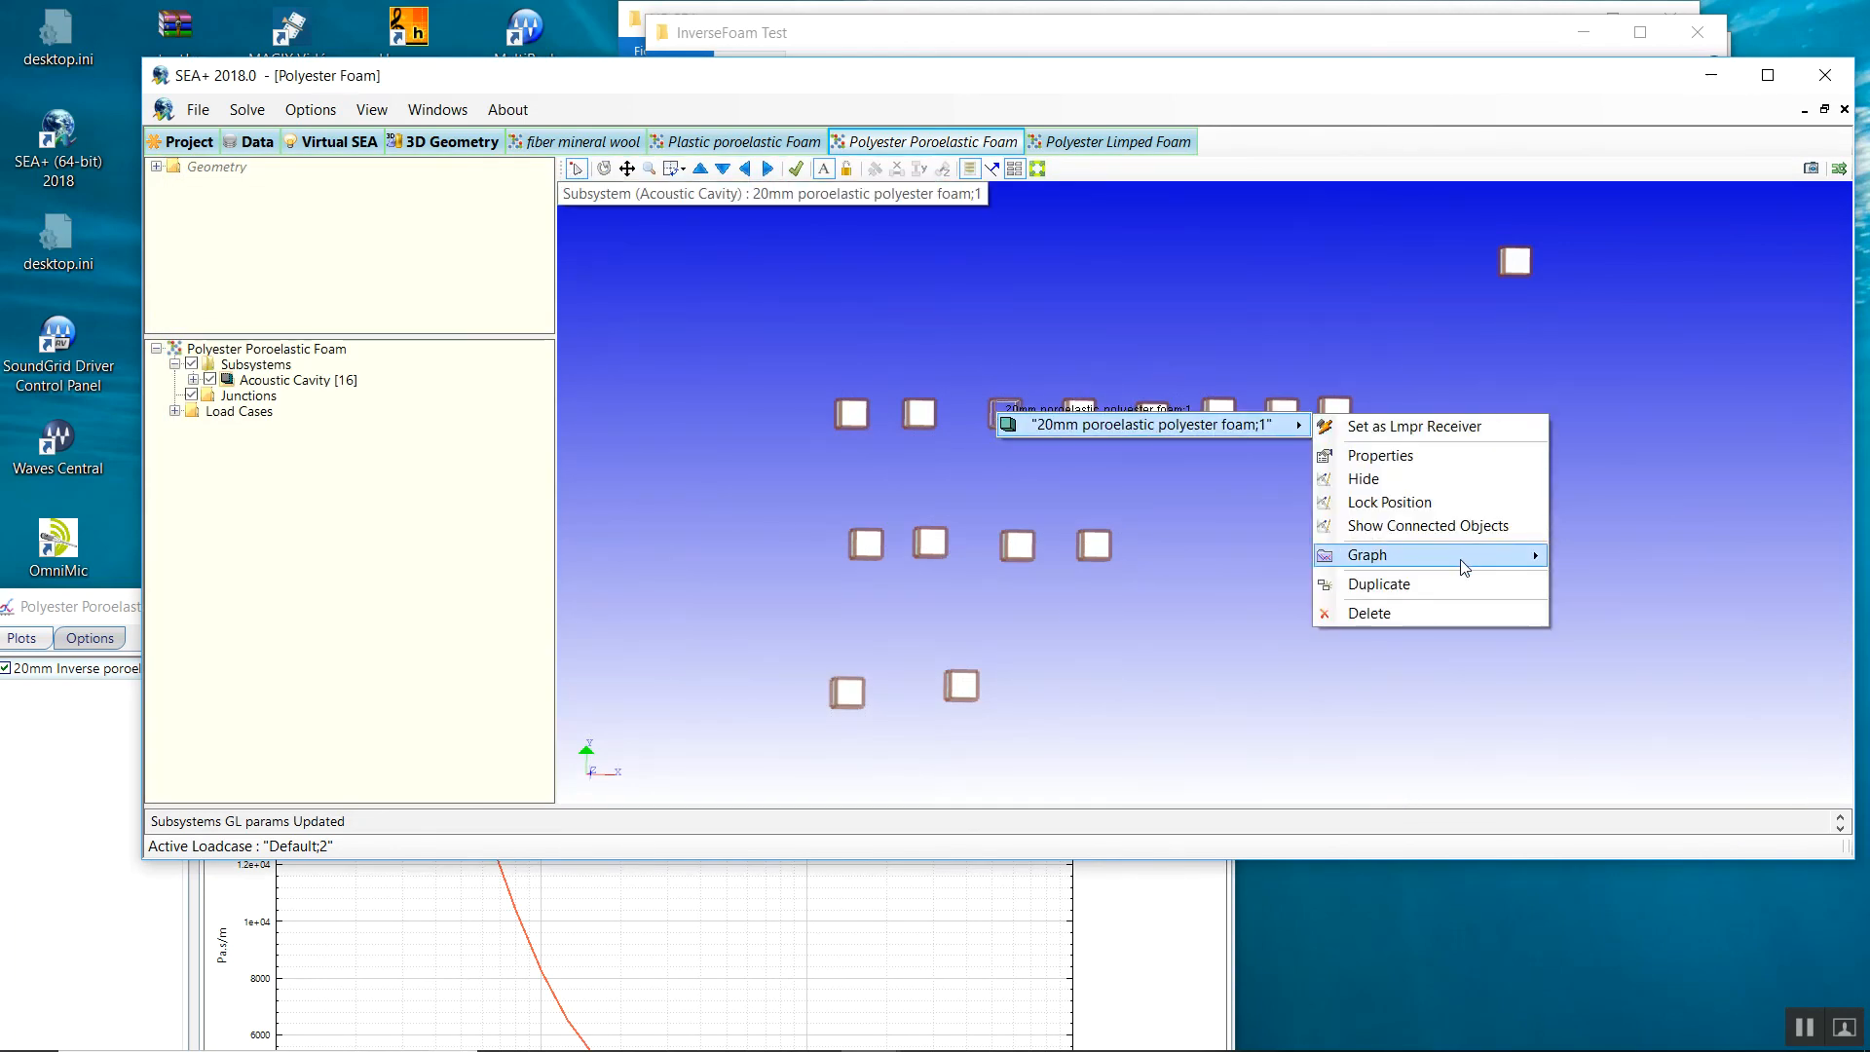
{"action": "mouse_move", "coordinate": [1463, 567]}
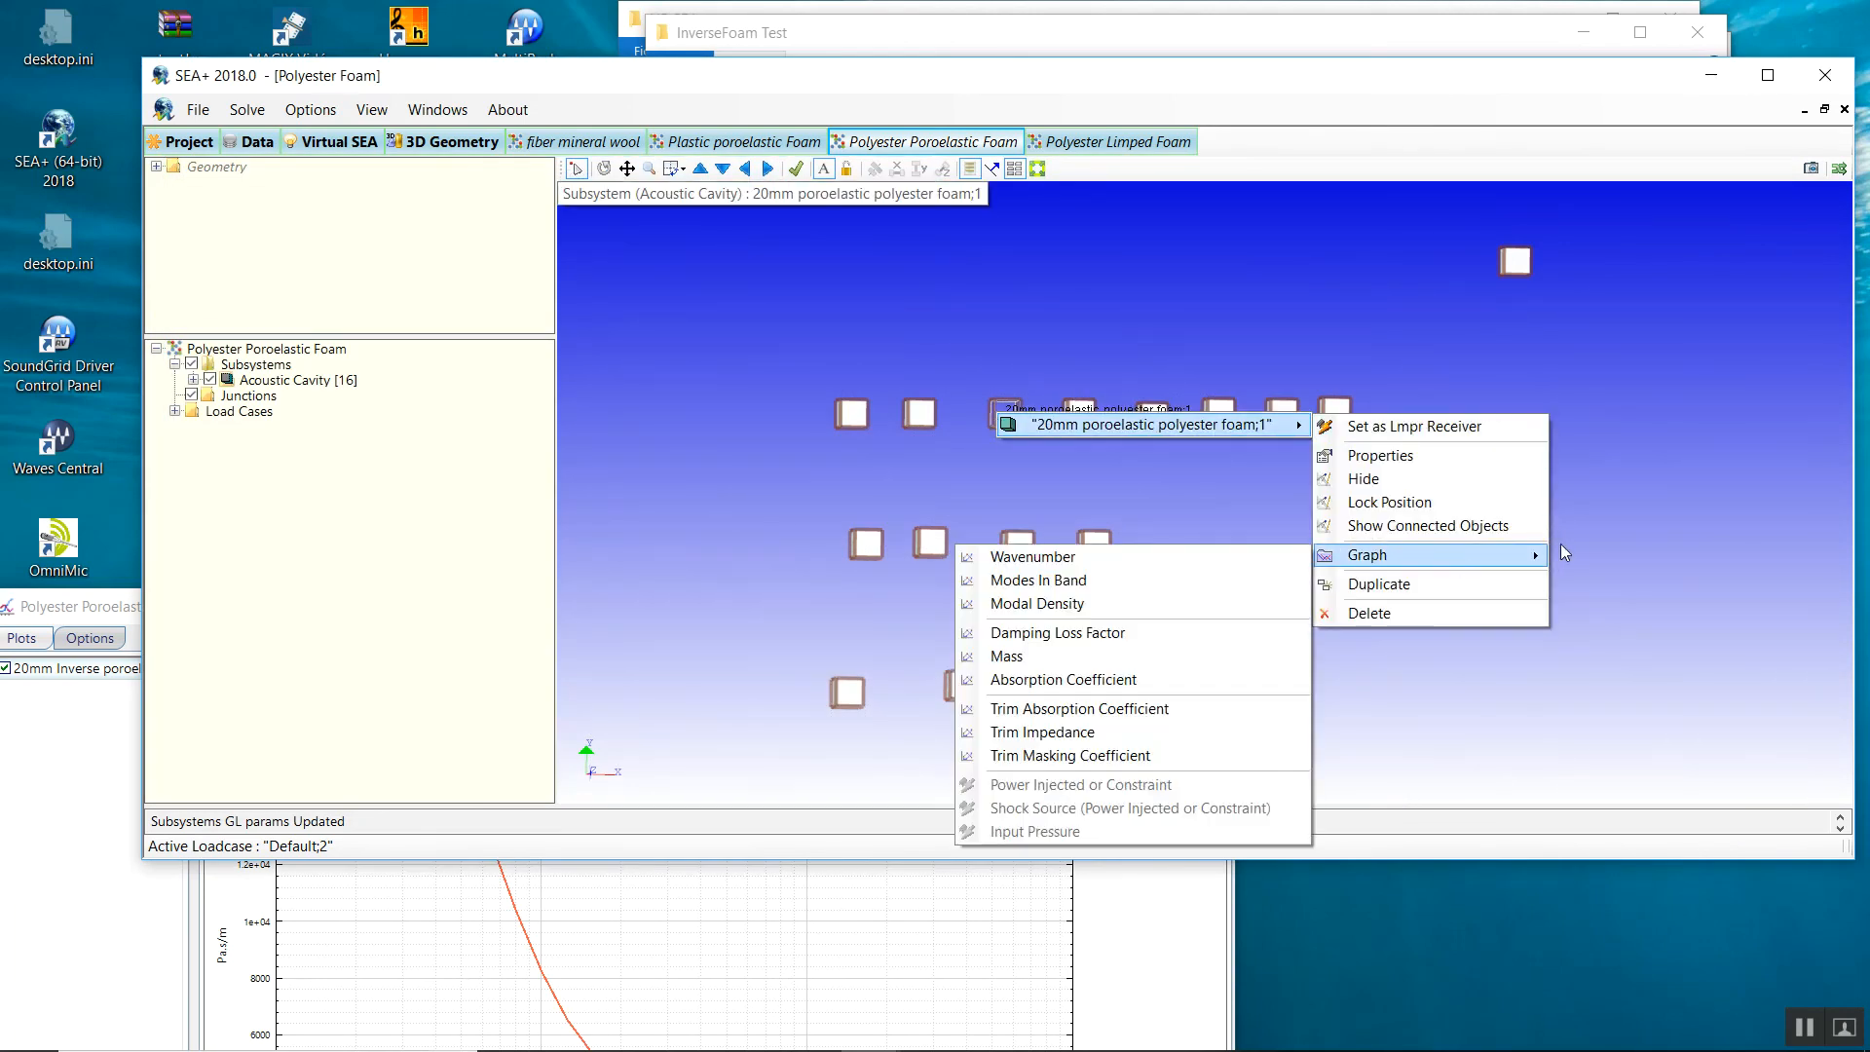
{"action": "left_click", "coordinate": [982, 741]}
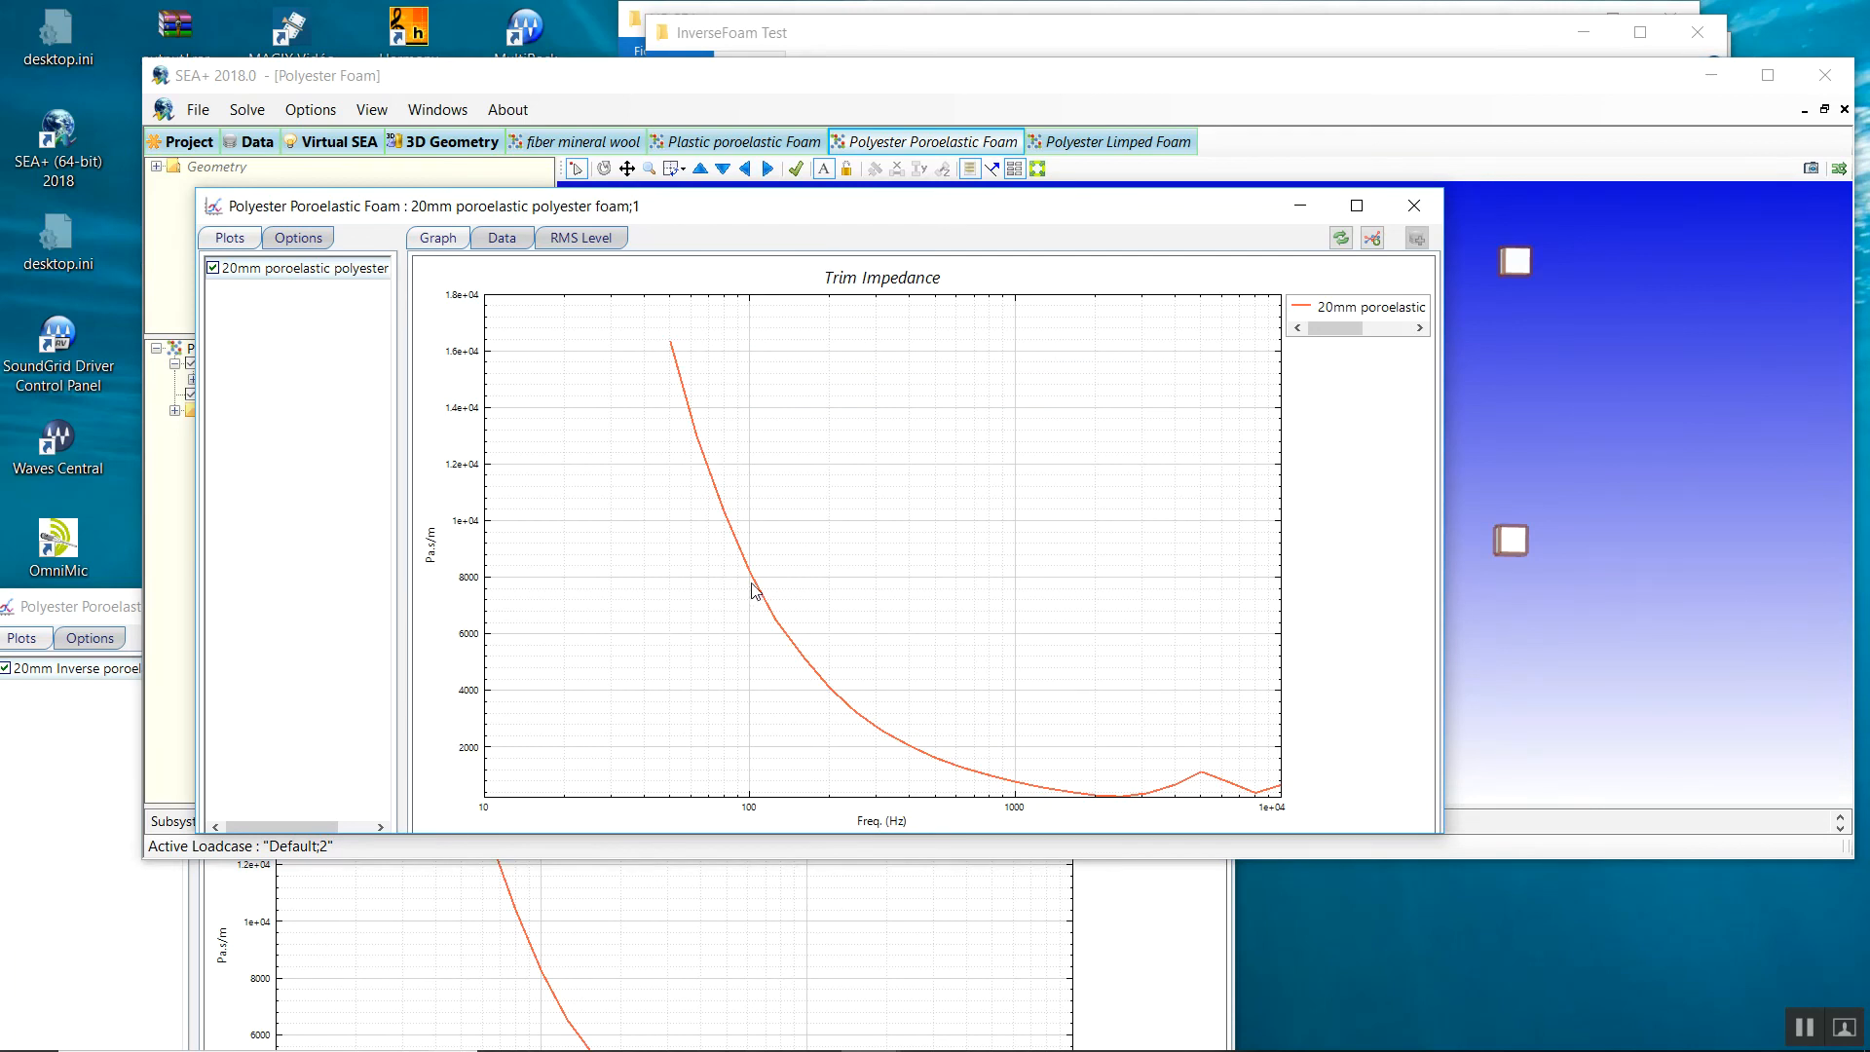
{"action": "left_click_drag", "start_coordinate": [757, 588], "coordinate": [544, 954]}
{"action": "left_click_drag", "start_coordinate": [175, 402], "coordinate": [303, 183]}
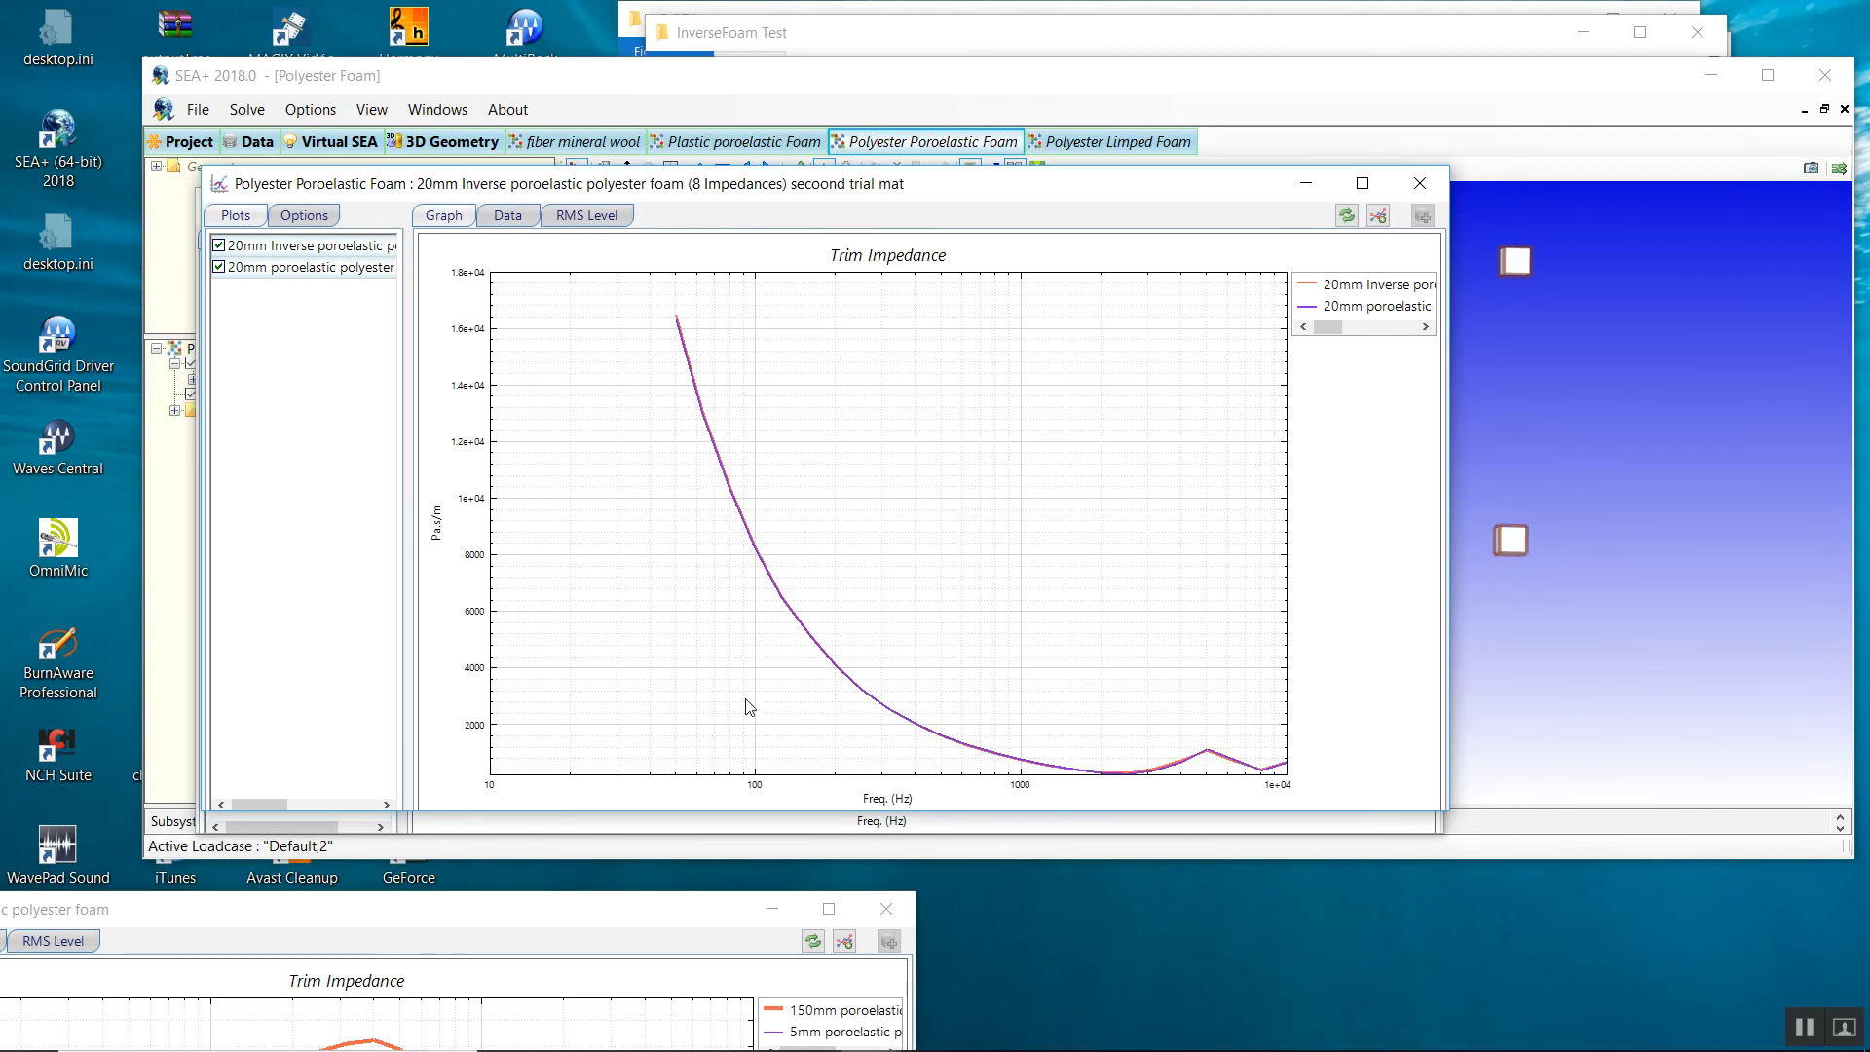
Switch the overlaid graph's plot type to the real part and highlight the 20mm foam curve.
{"action": "left_click", "coordinate": [318, 230]}
{"action": "left_click", "coordinate": [295, 265]}
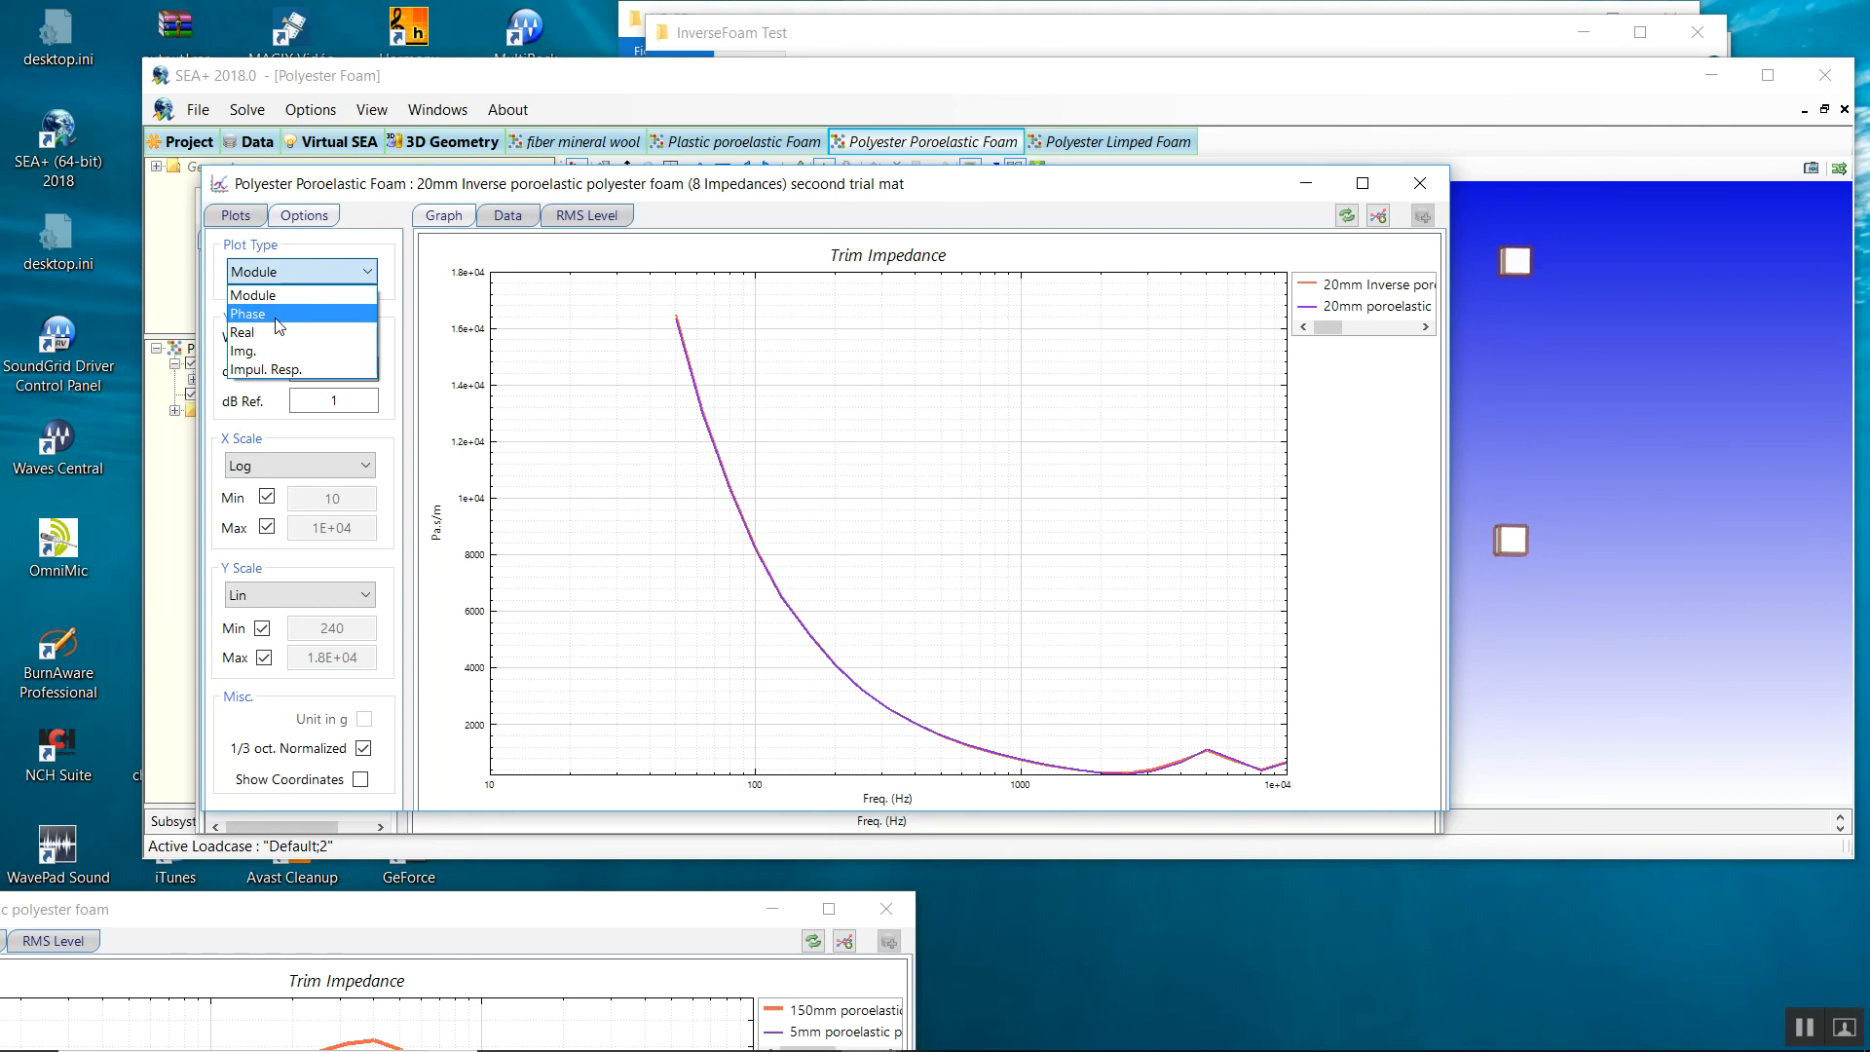
{"action": "left_click", "coordinate": [276, 350]}
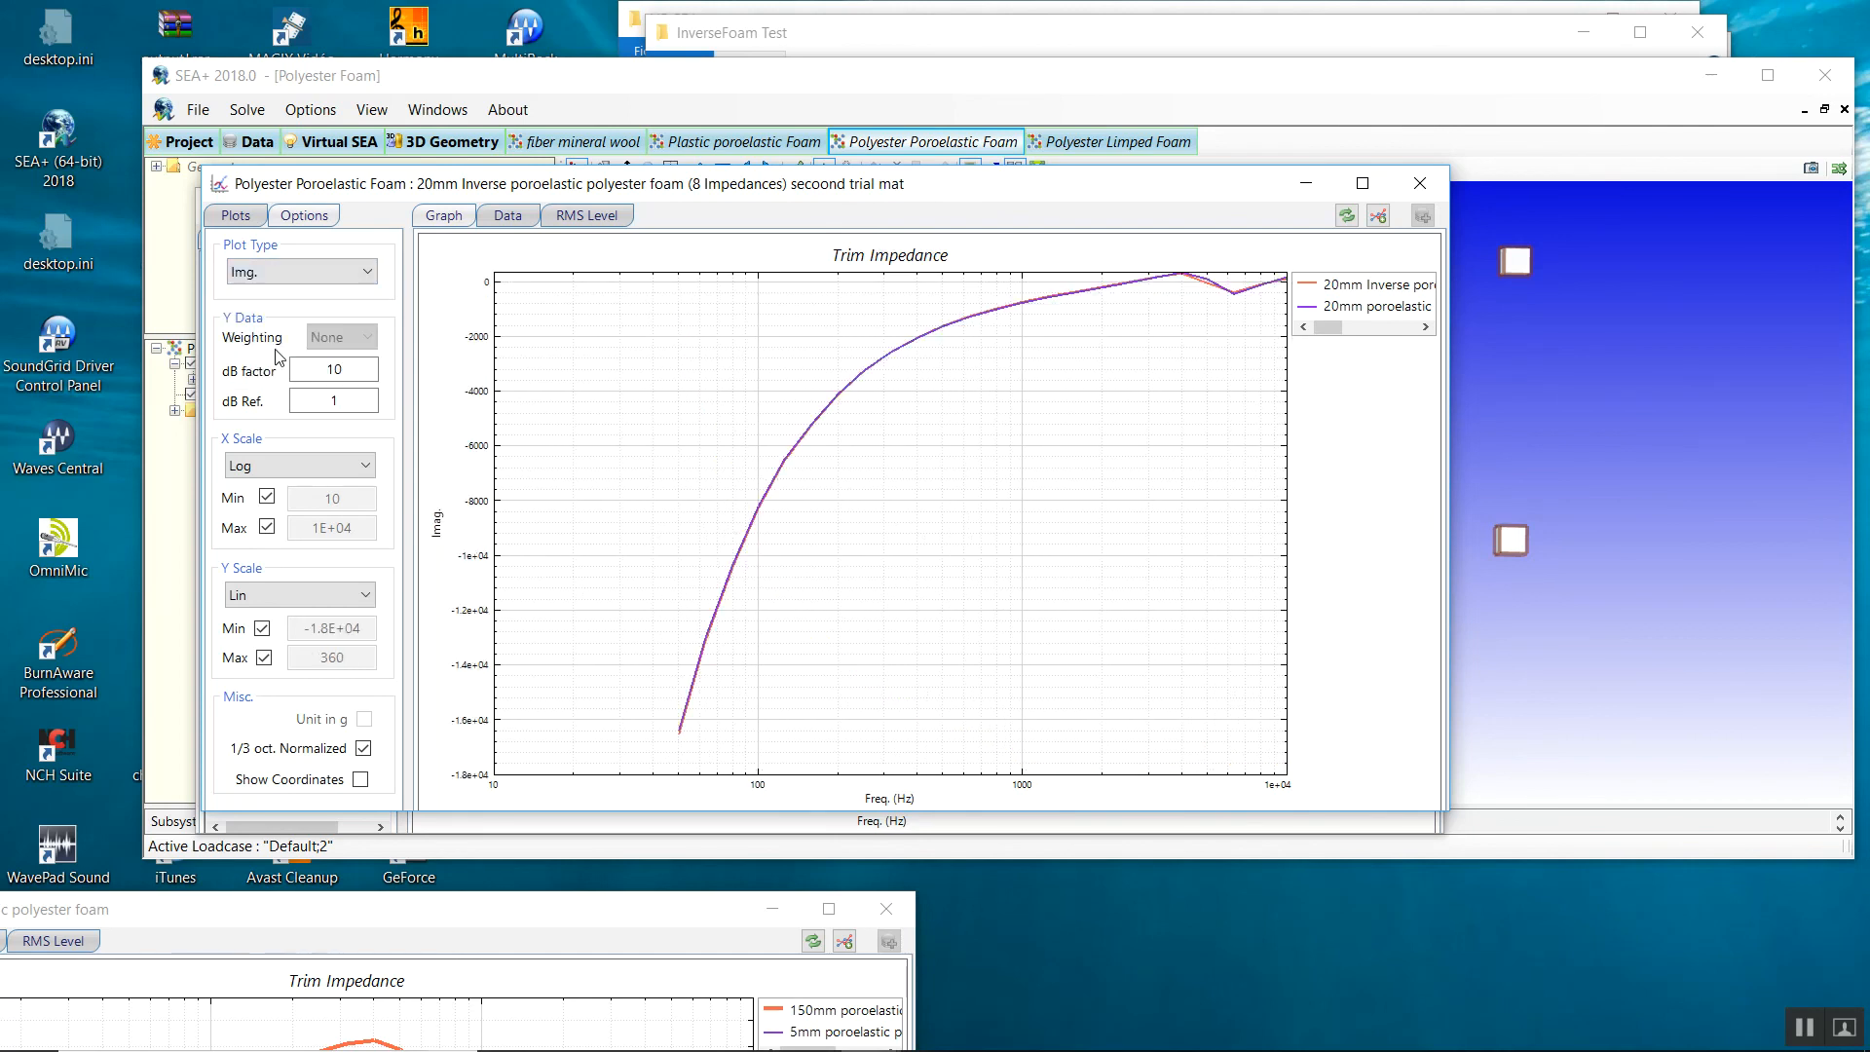
{"action": "left_click", "coordinate": [275, 273]}
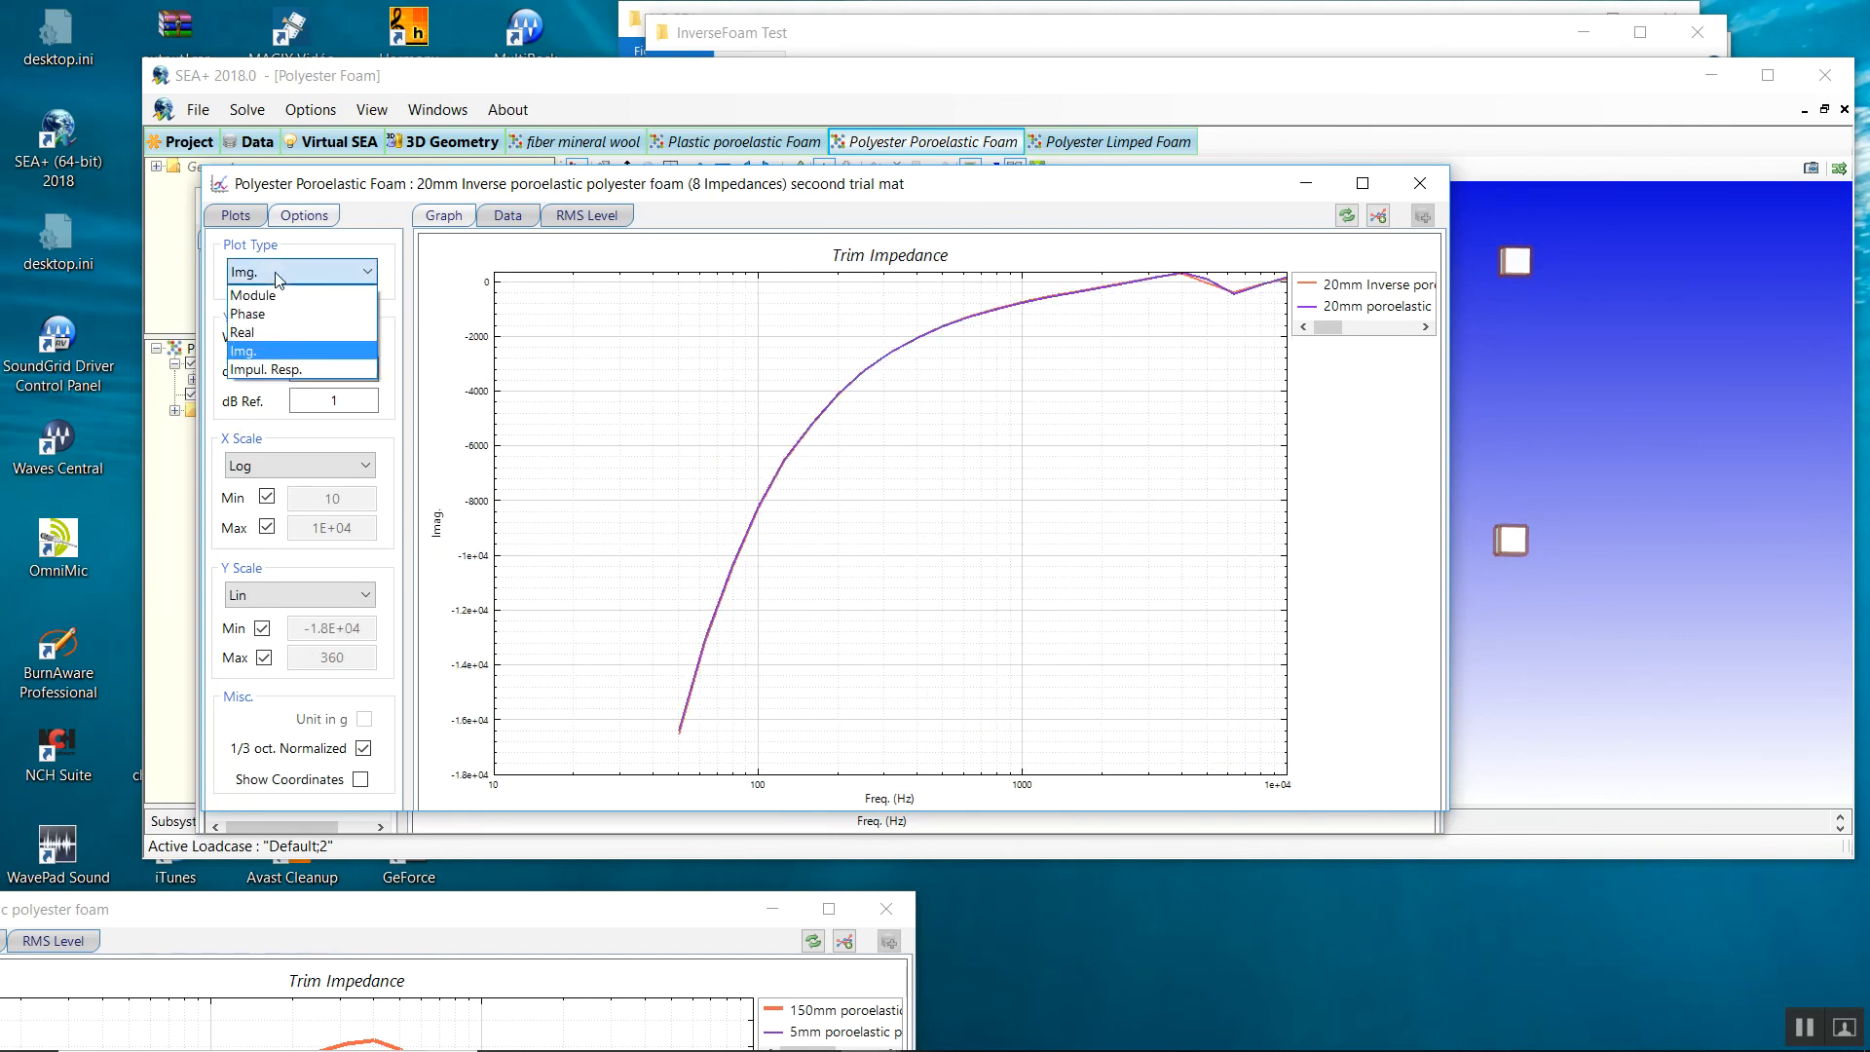
{"action": "left_click", "coordinate": [277, 332]}
{"action": "left_click", "coordinate": [777, 665]}
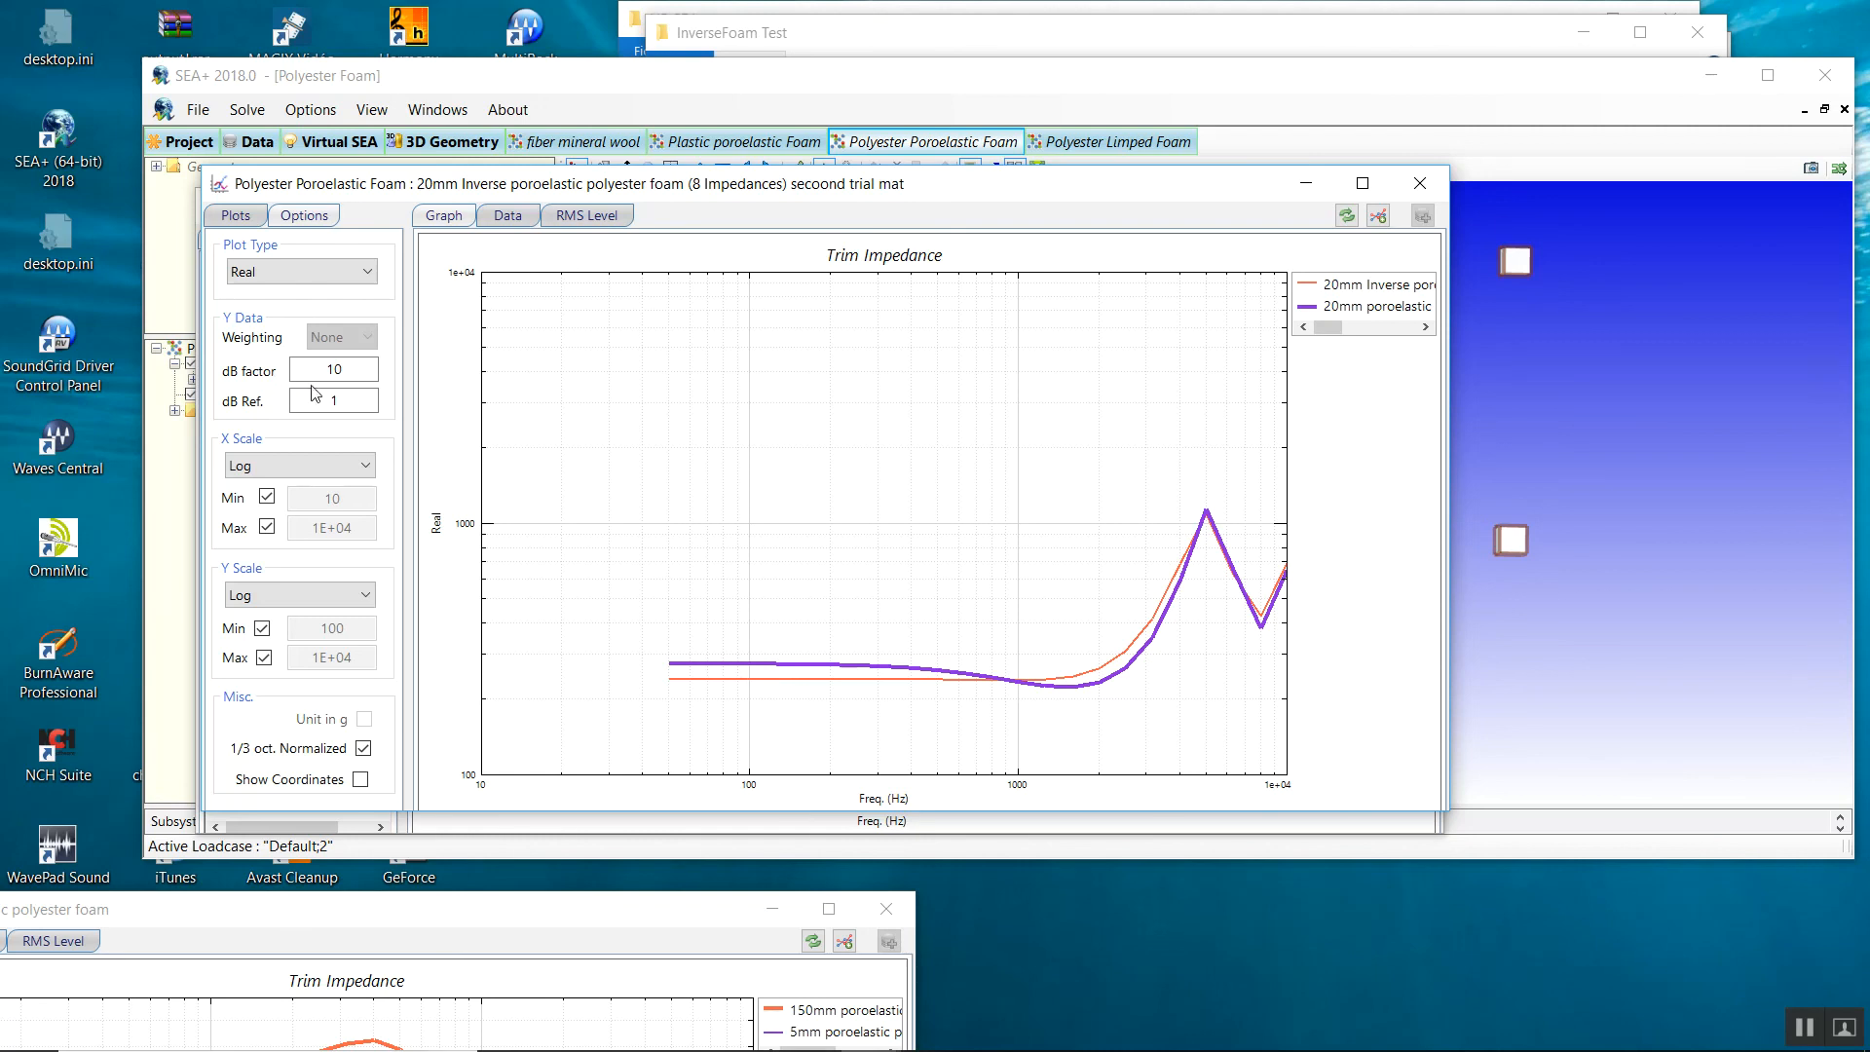
Set the Y scale to dB while keeping the real-part plot type.
{"action": "left_click", "coordinate": [274, 278]}
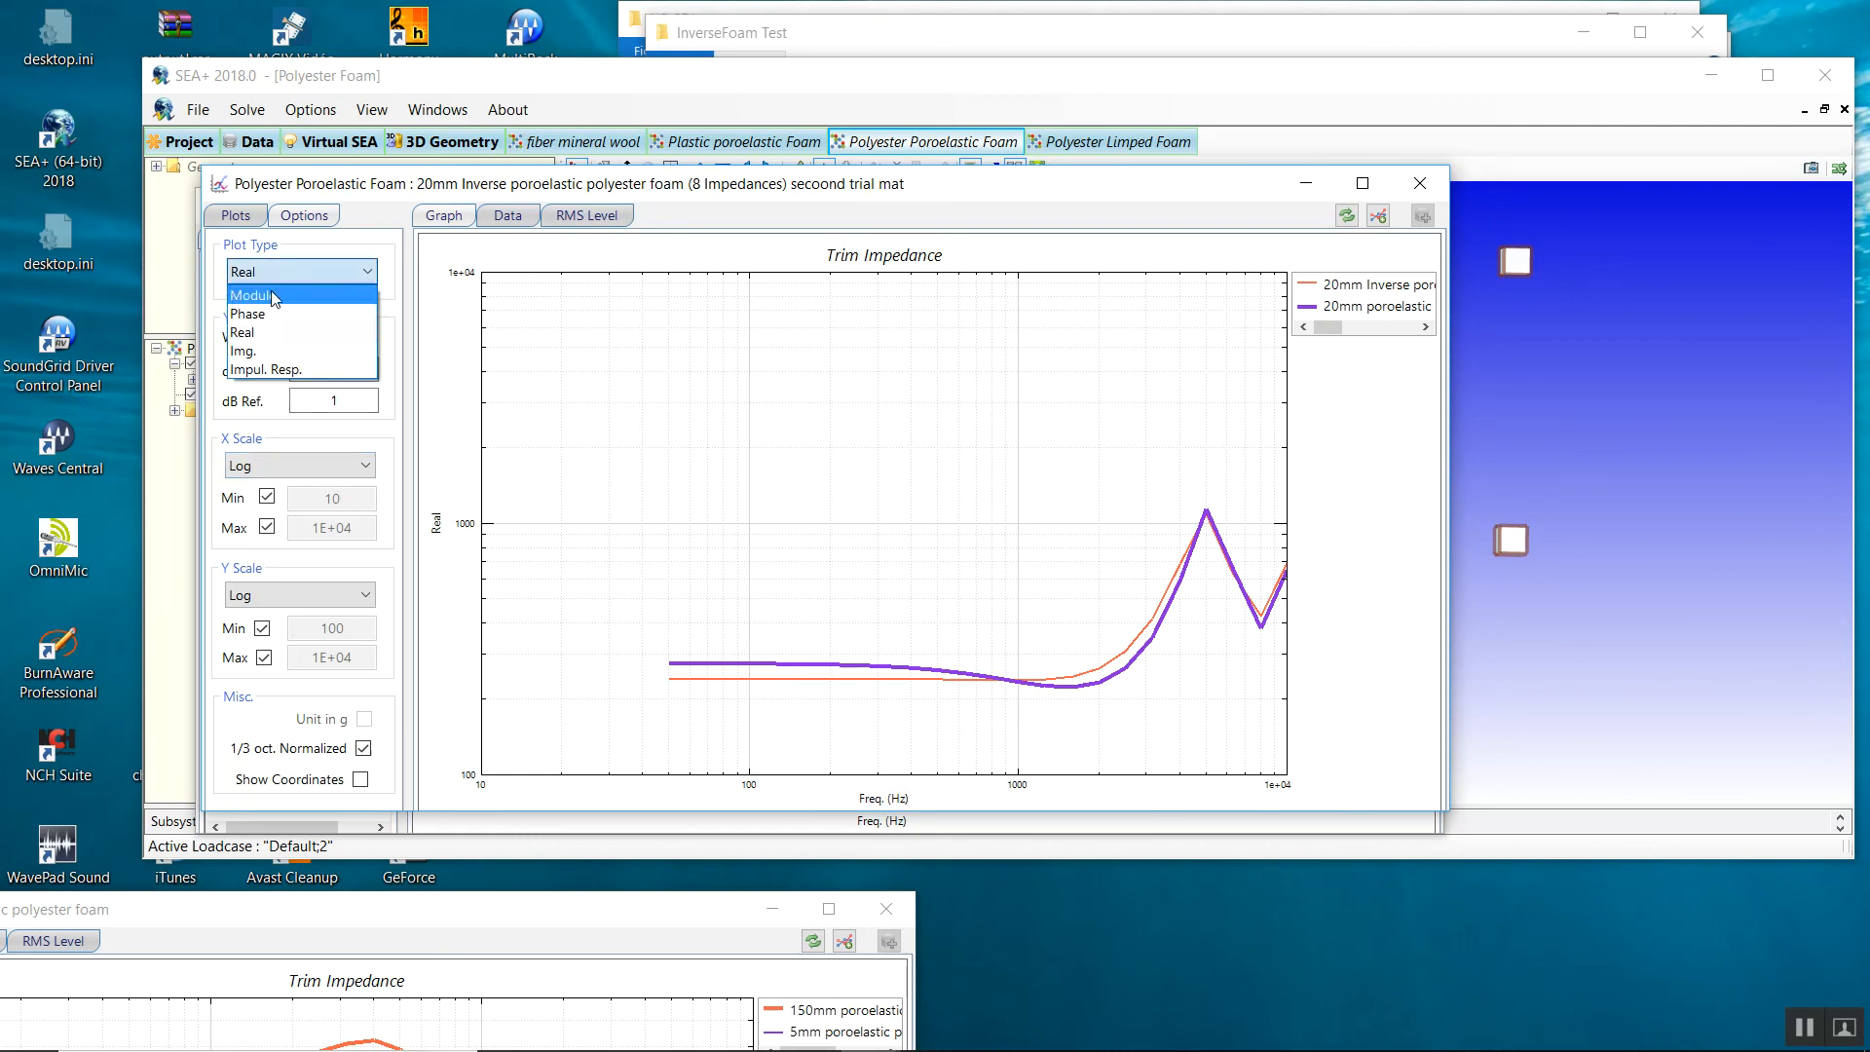
{"action": "left_click", "coordinate": [294, 226]}
{"action": "left_click", "coordinate": [257, 594]}
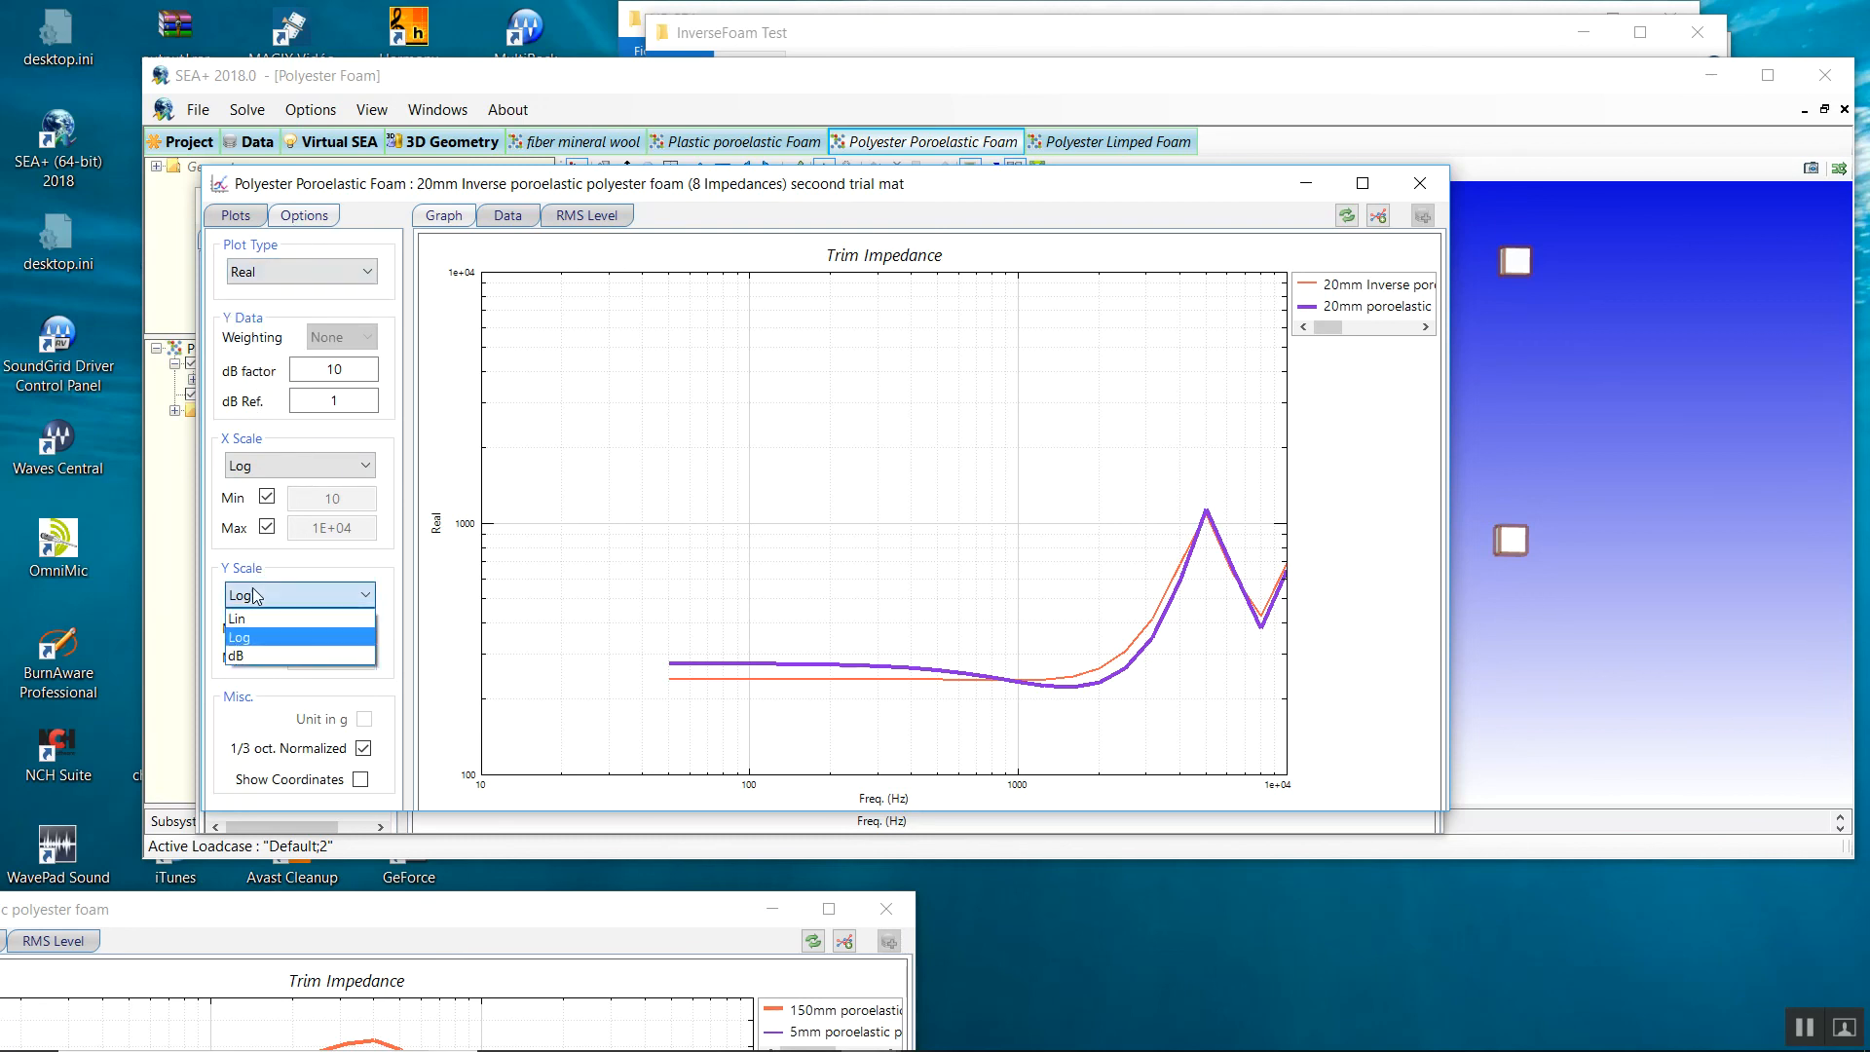
{"action": "left_click", "coordinate": [243, 654]}
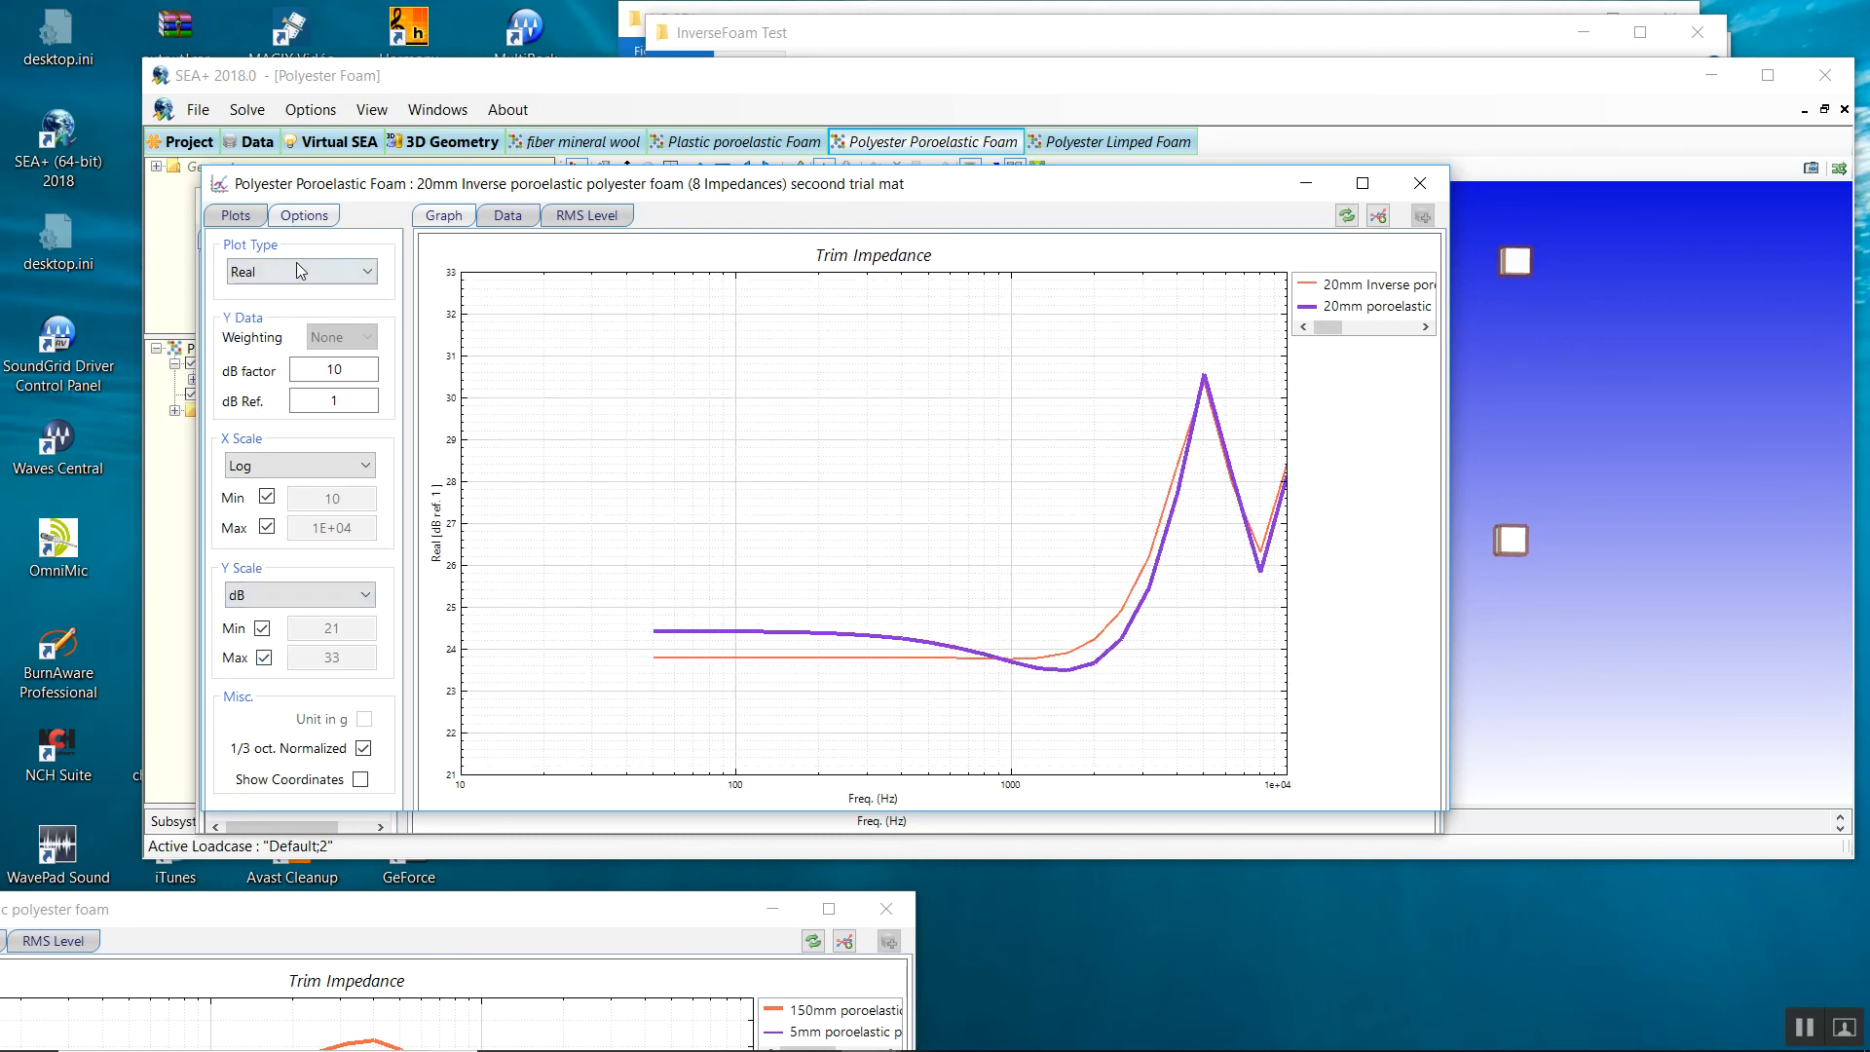
{"action": "left_click", "coordinate": [300, 271]}
{"action": "left_click", "coordinate": [296, 261]}
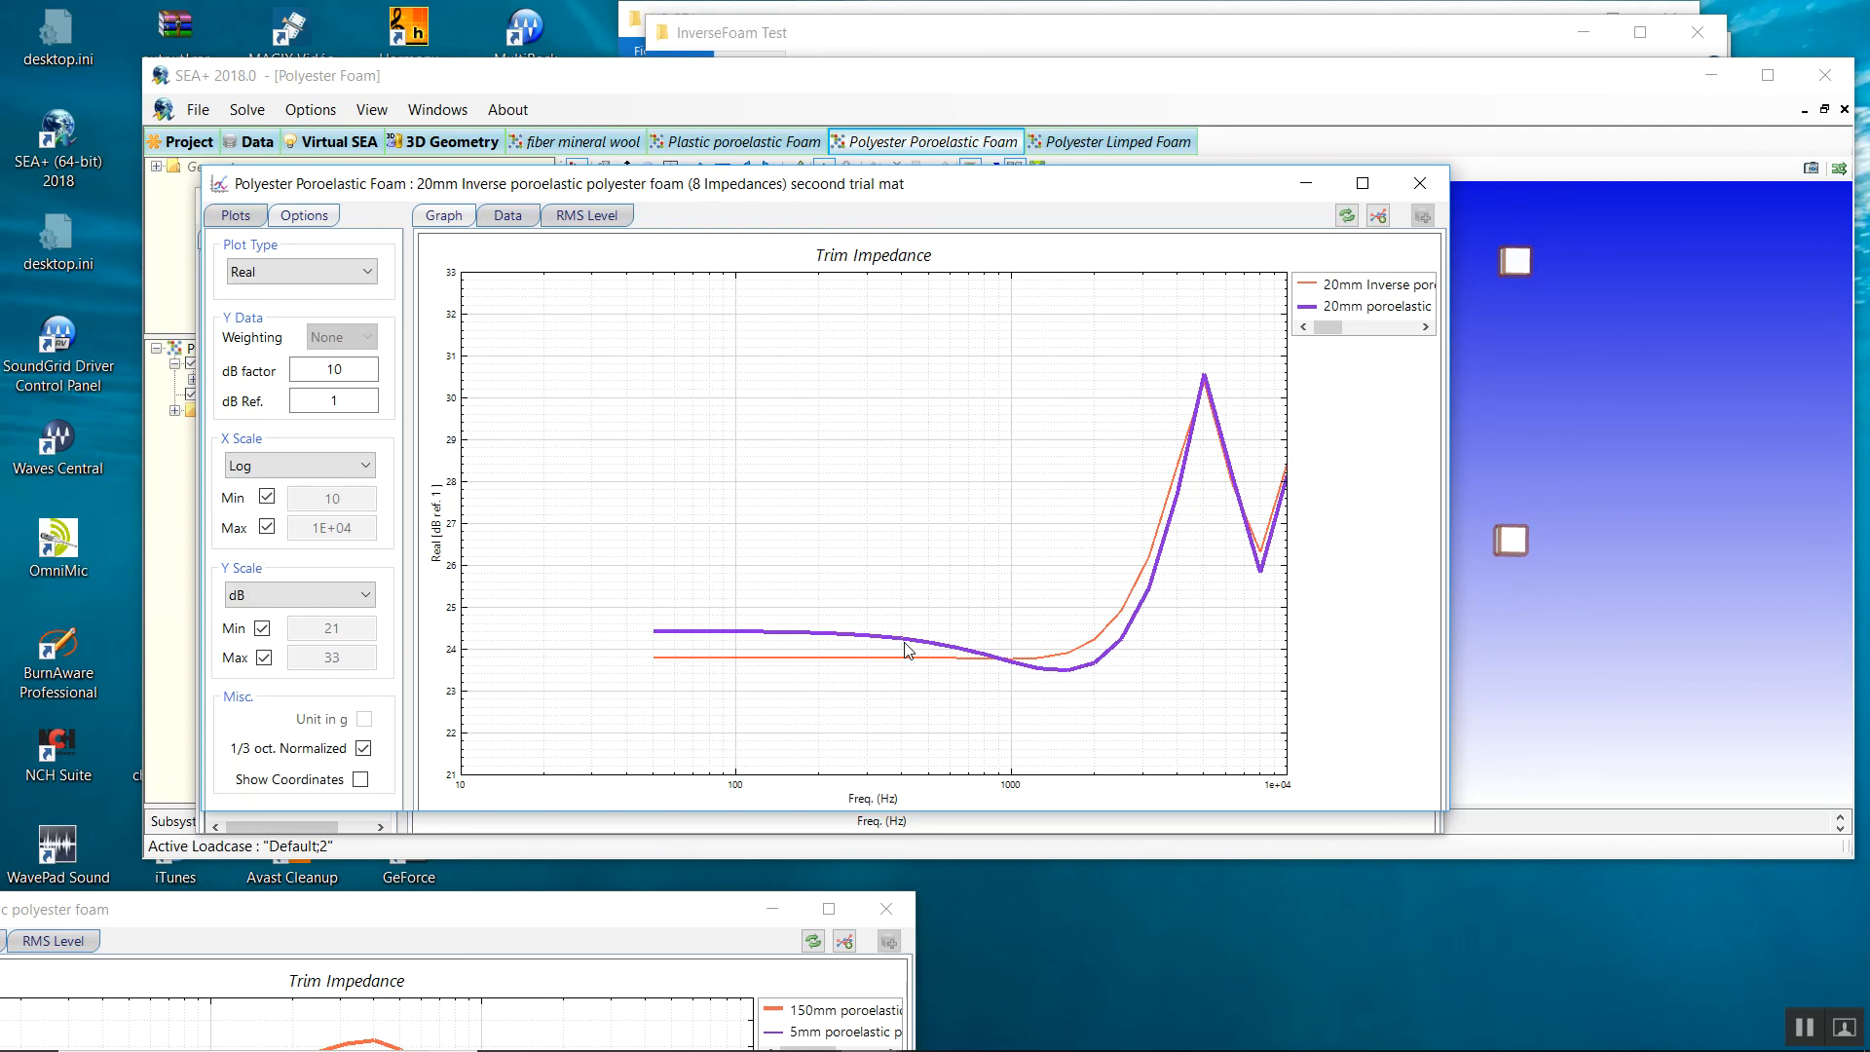
Close the comparison graph and show the database's Porous Material table of 18 materials.
{"action": "left_click", "coordinate": [1421, 195]}
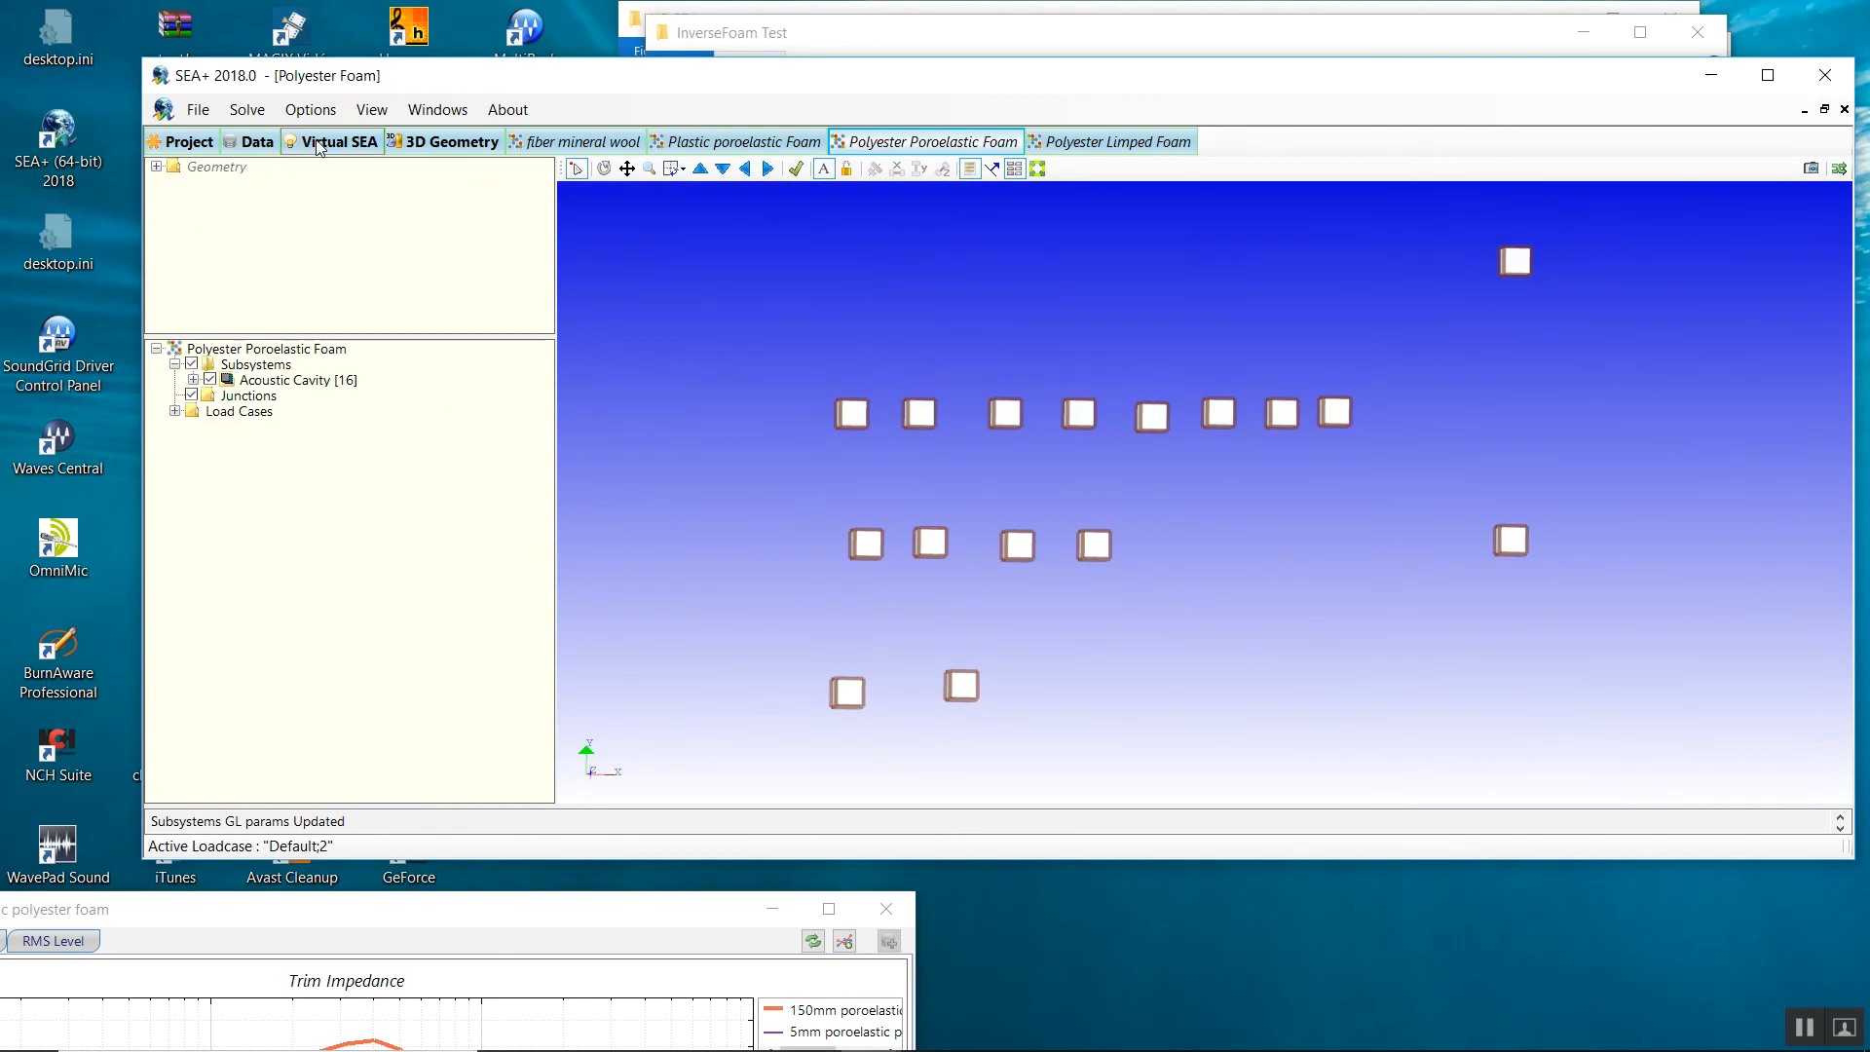
{"action": "left_click", "coordinate": [269, 146]}
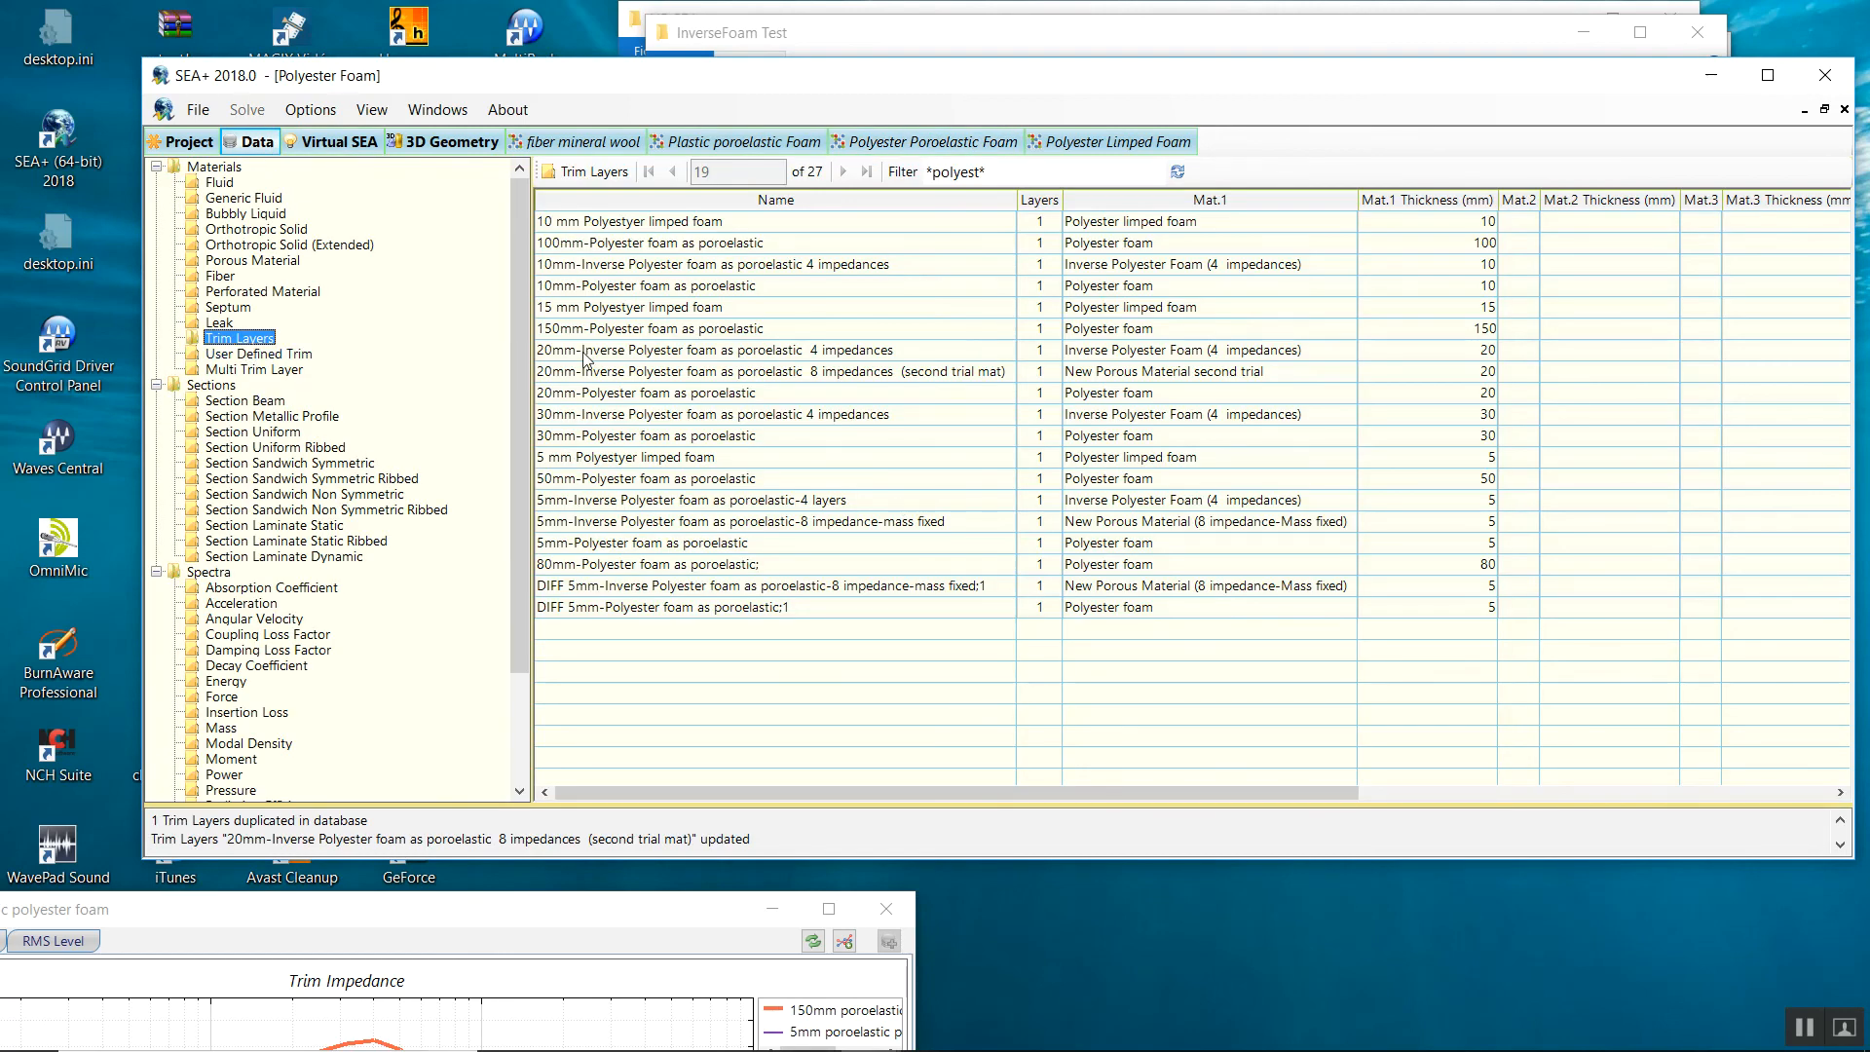
{"action": "right_click", "coordinate": [617, 385]}
{"action": "left_click", "coordinate": [1146, 352]}
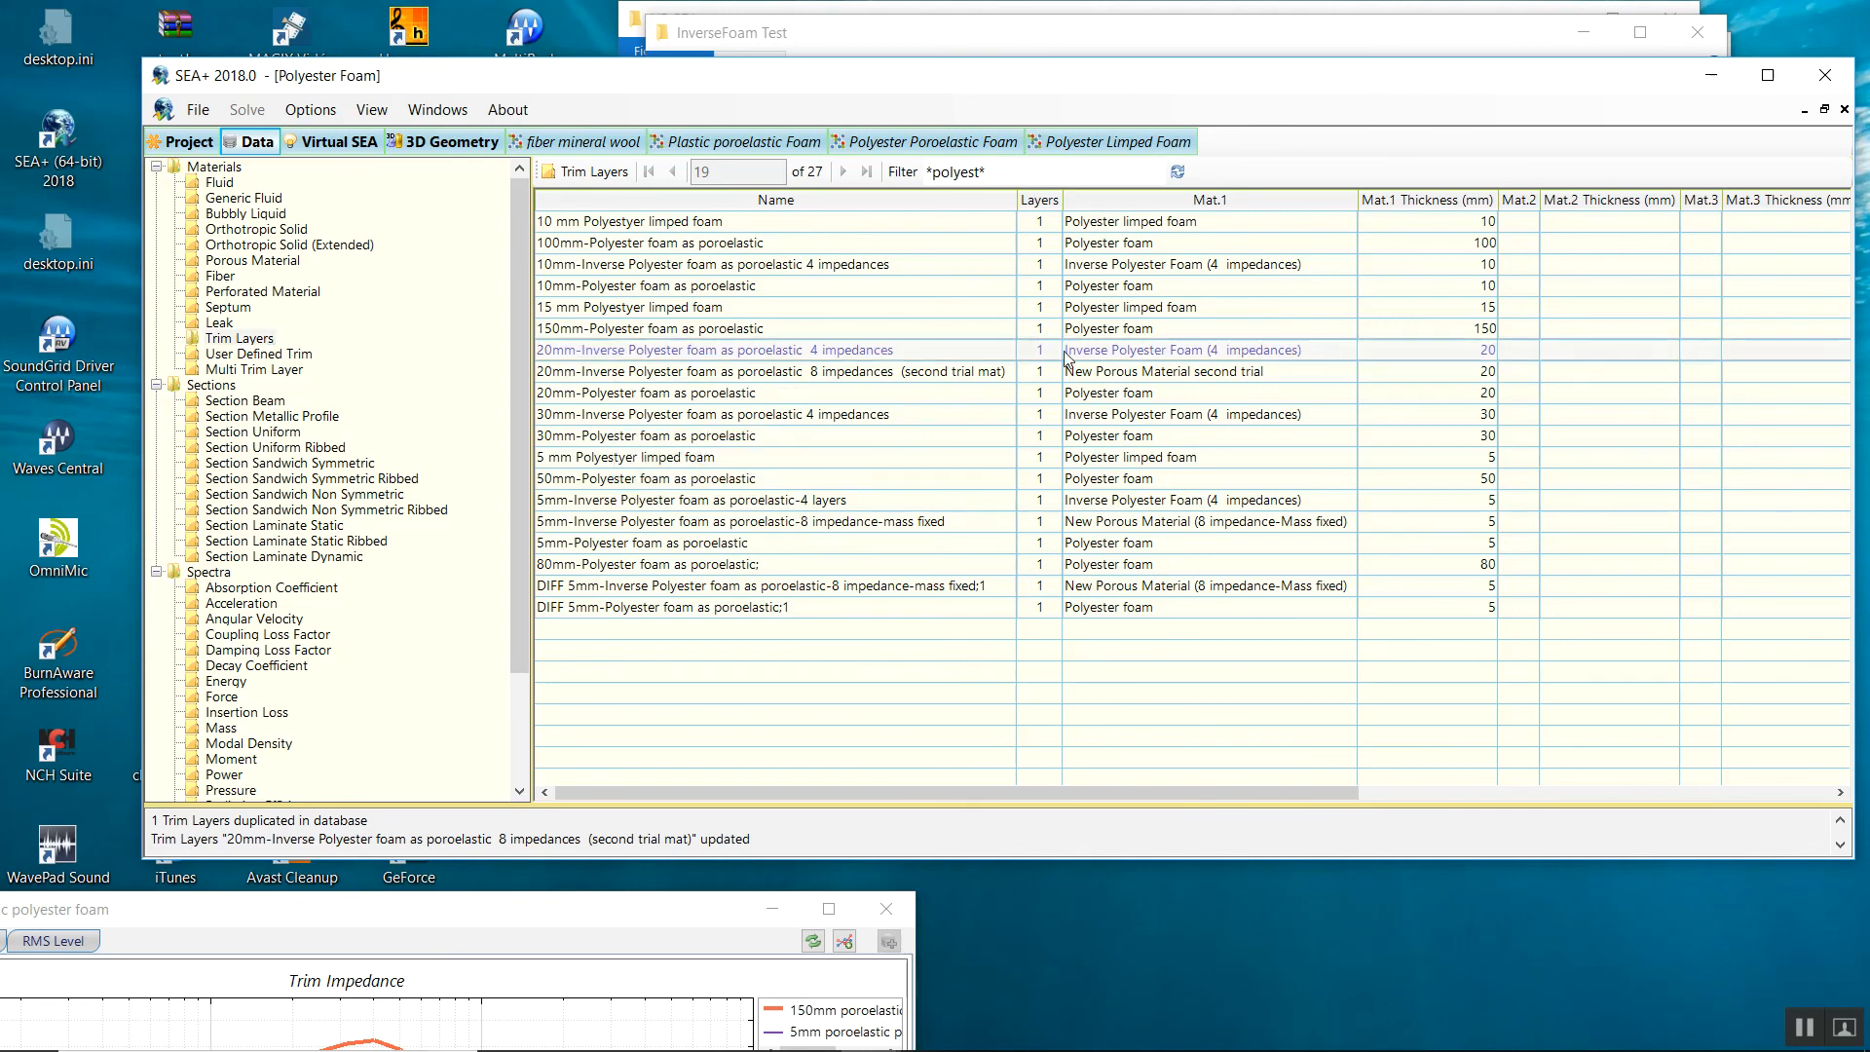
{"action": "right_click", "coordinate": [790, 398]}
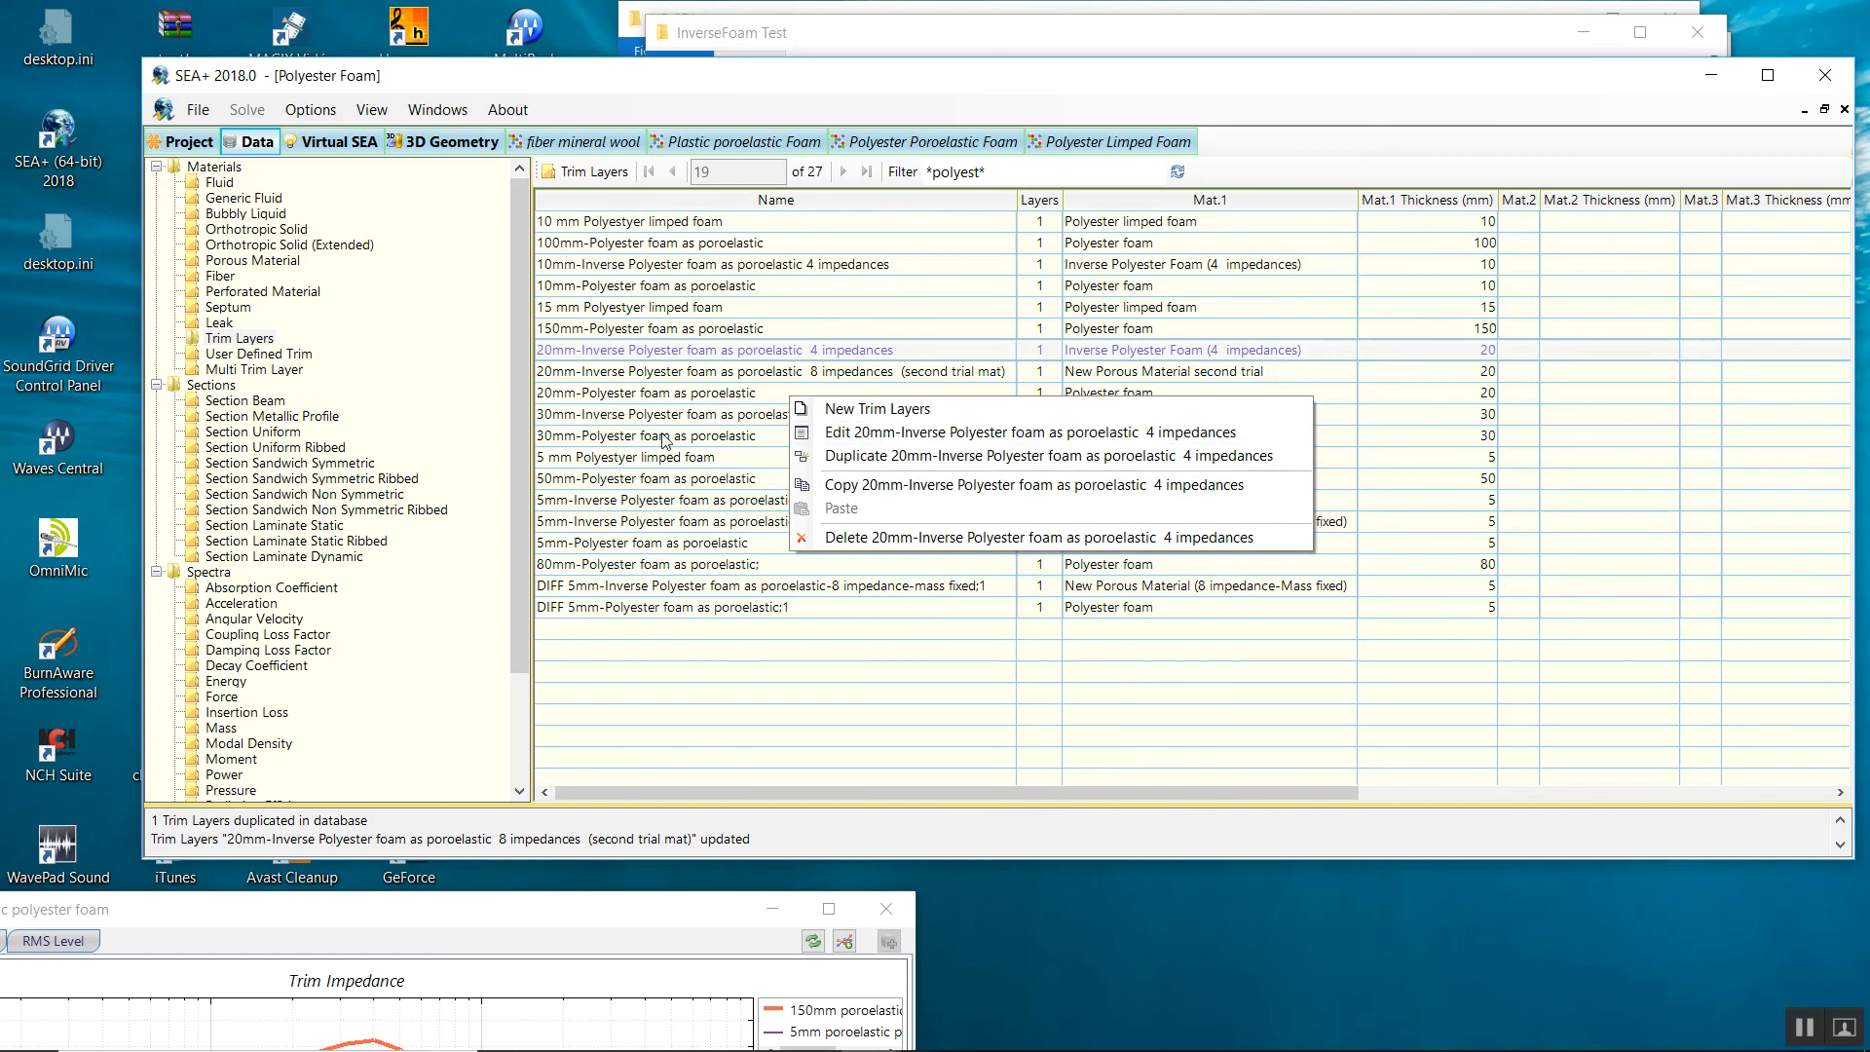
{"action": "left_click", "coordinate": [243, 261]}
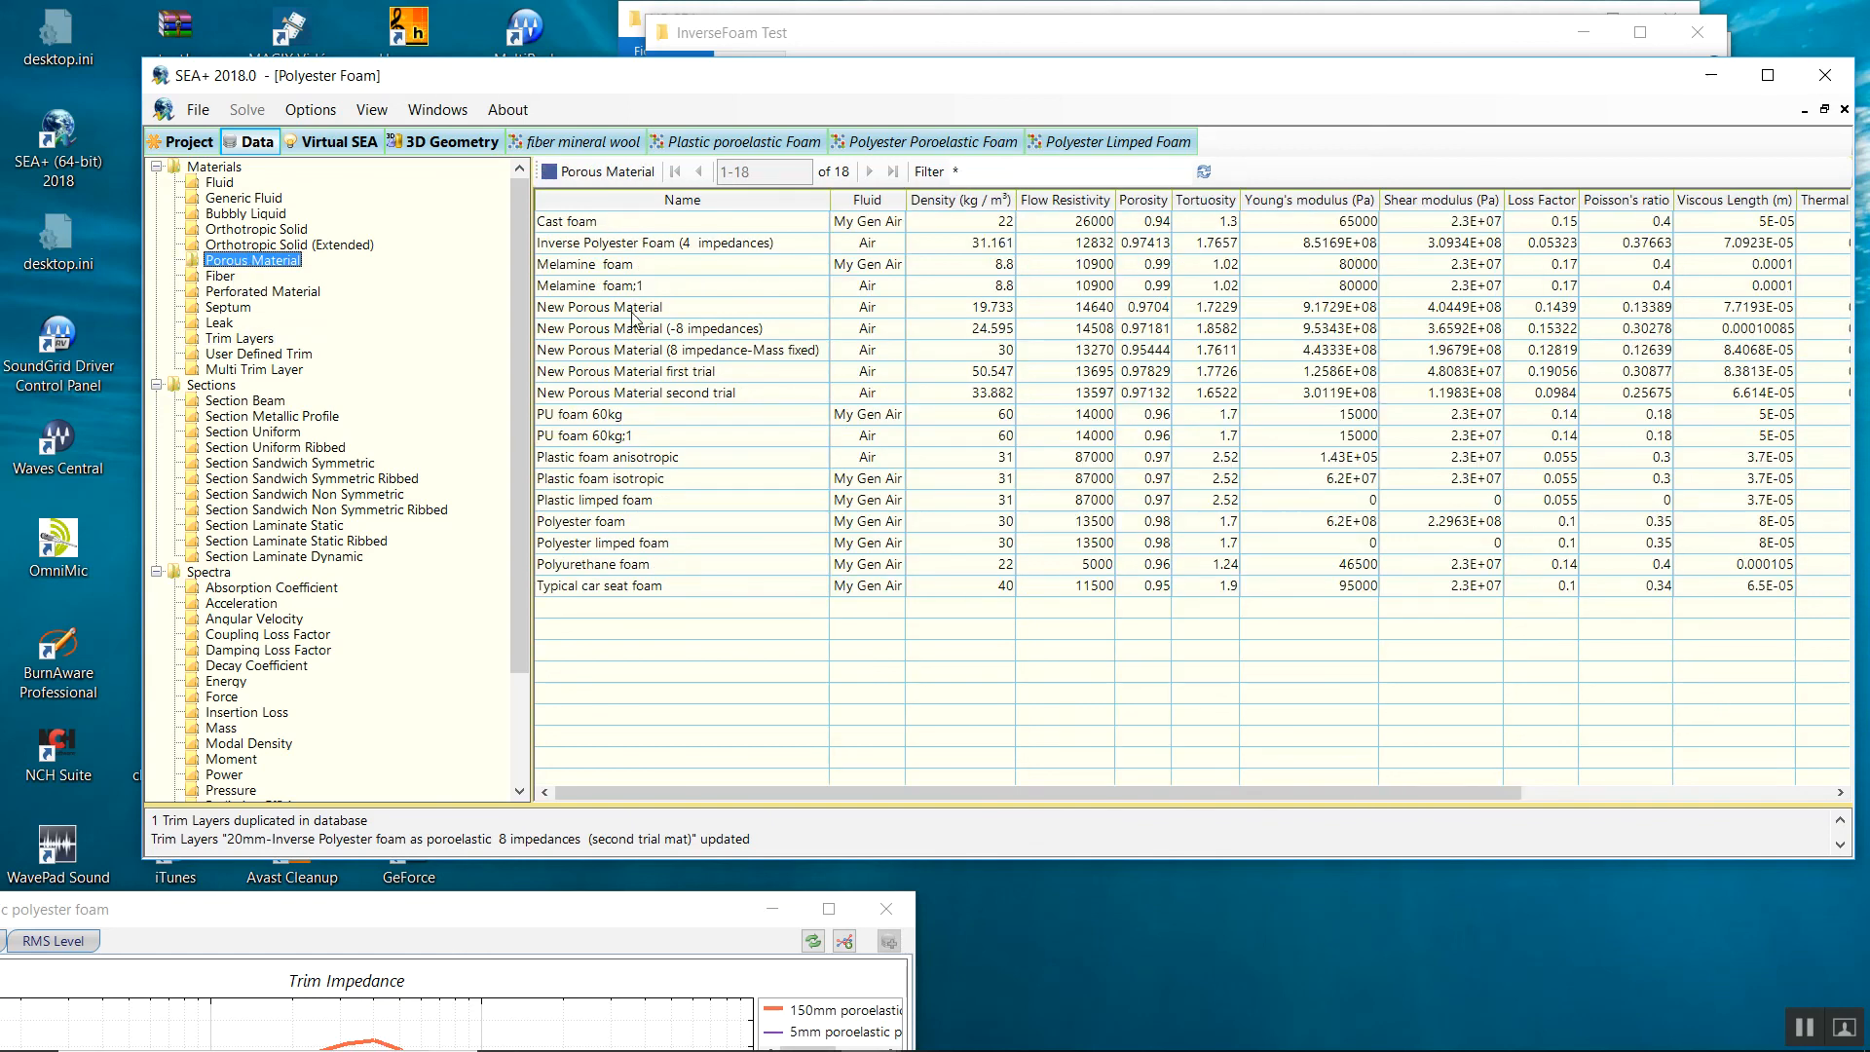
Leave the Porous Material grid and display the Fiber table of 8 materials, Carpet and Felt to Wool (Mineral).
{"action": "right_click", "coordinate": [854, 349]}
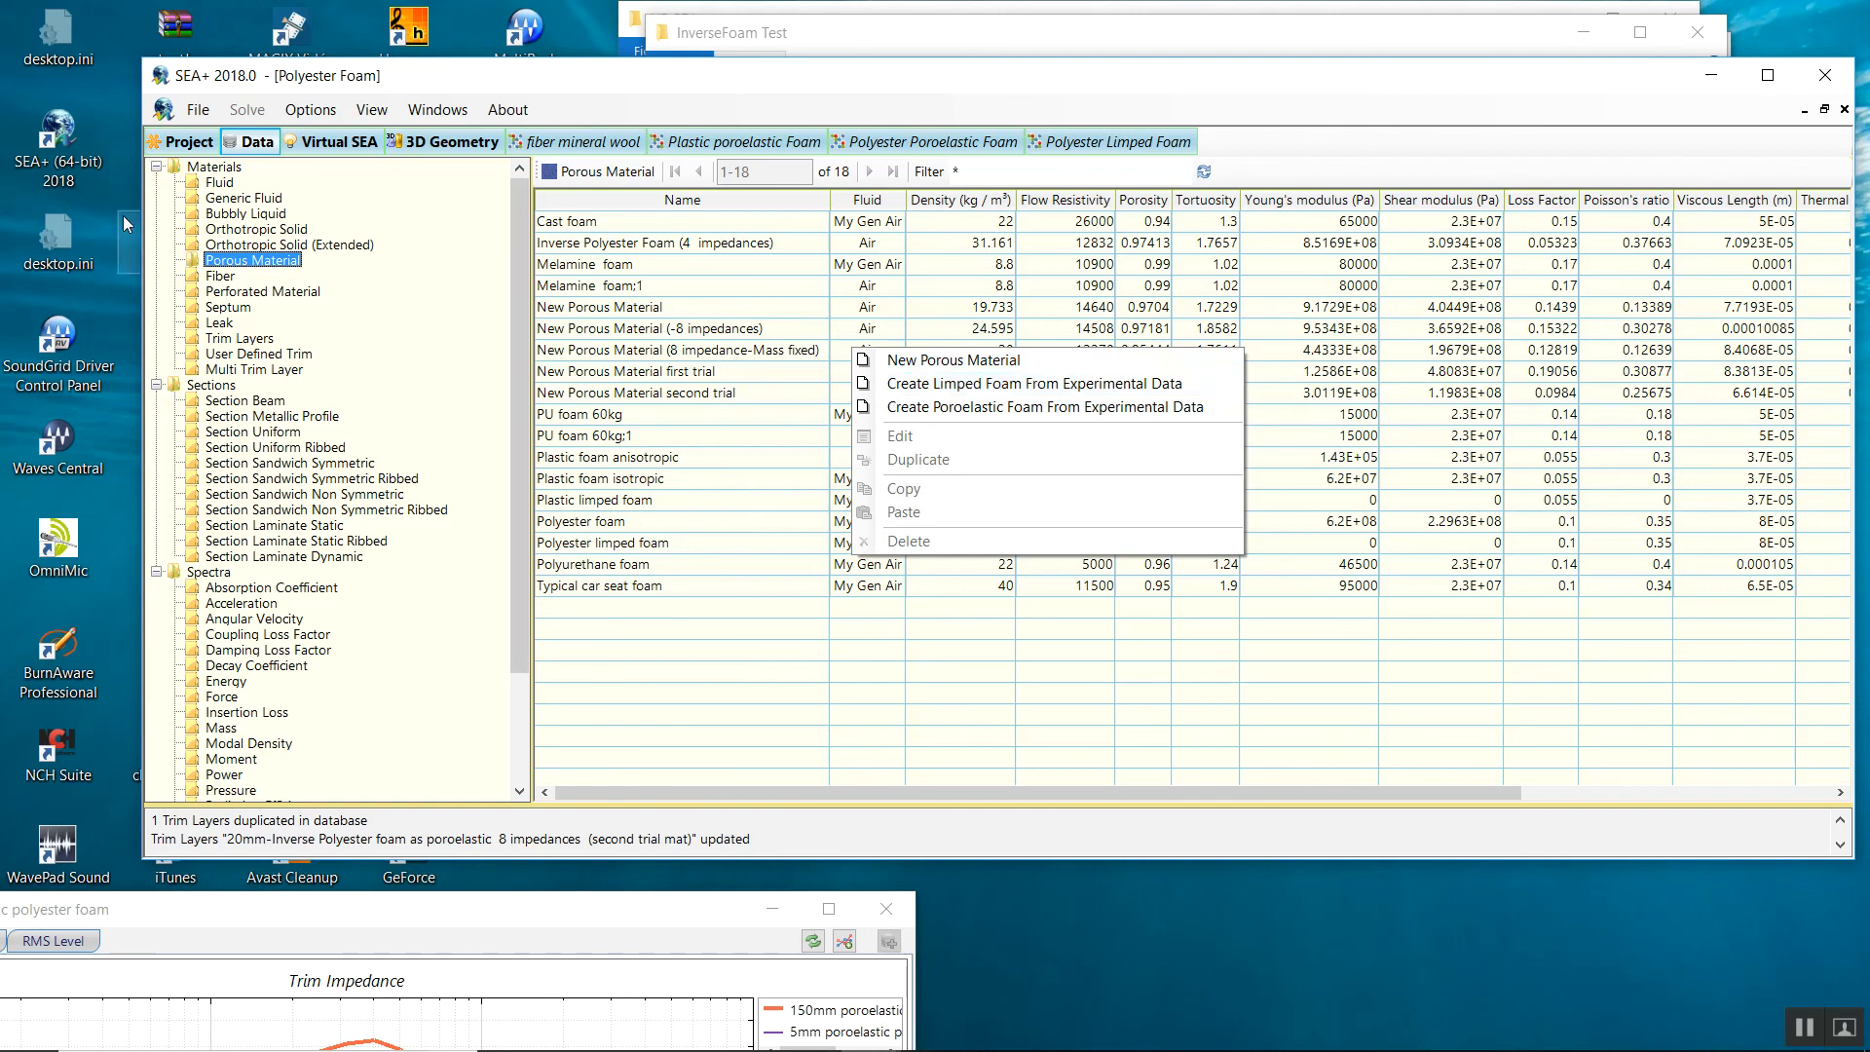
{"action": "left_click", "coordinate": [221, 279]}
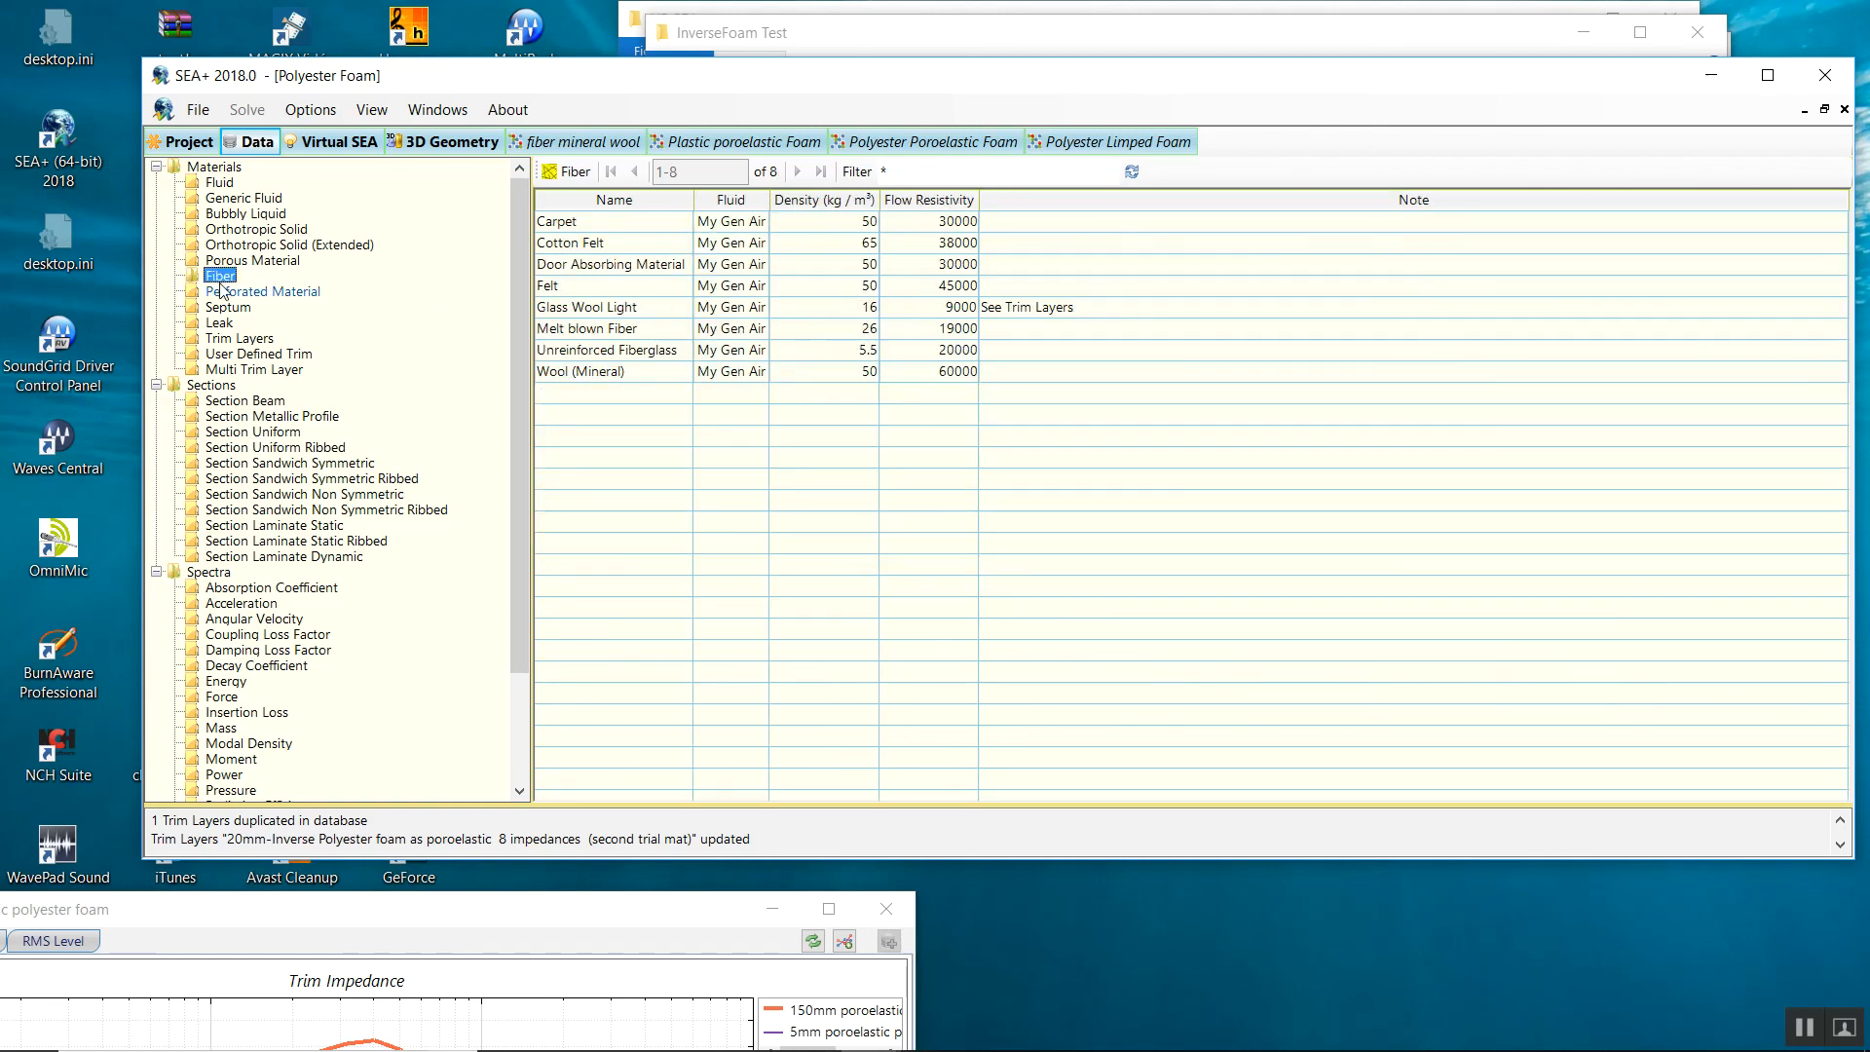
{"action": "right_click", "coordinate": [745, 294]}
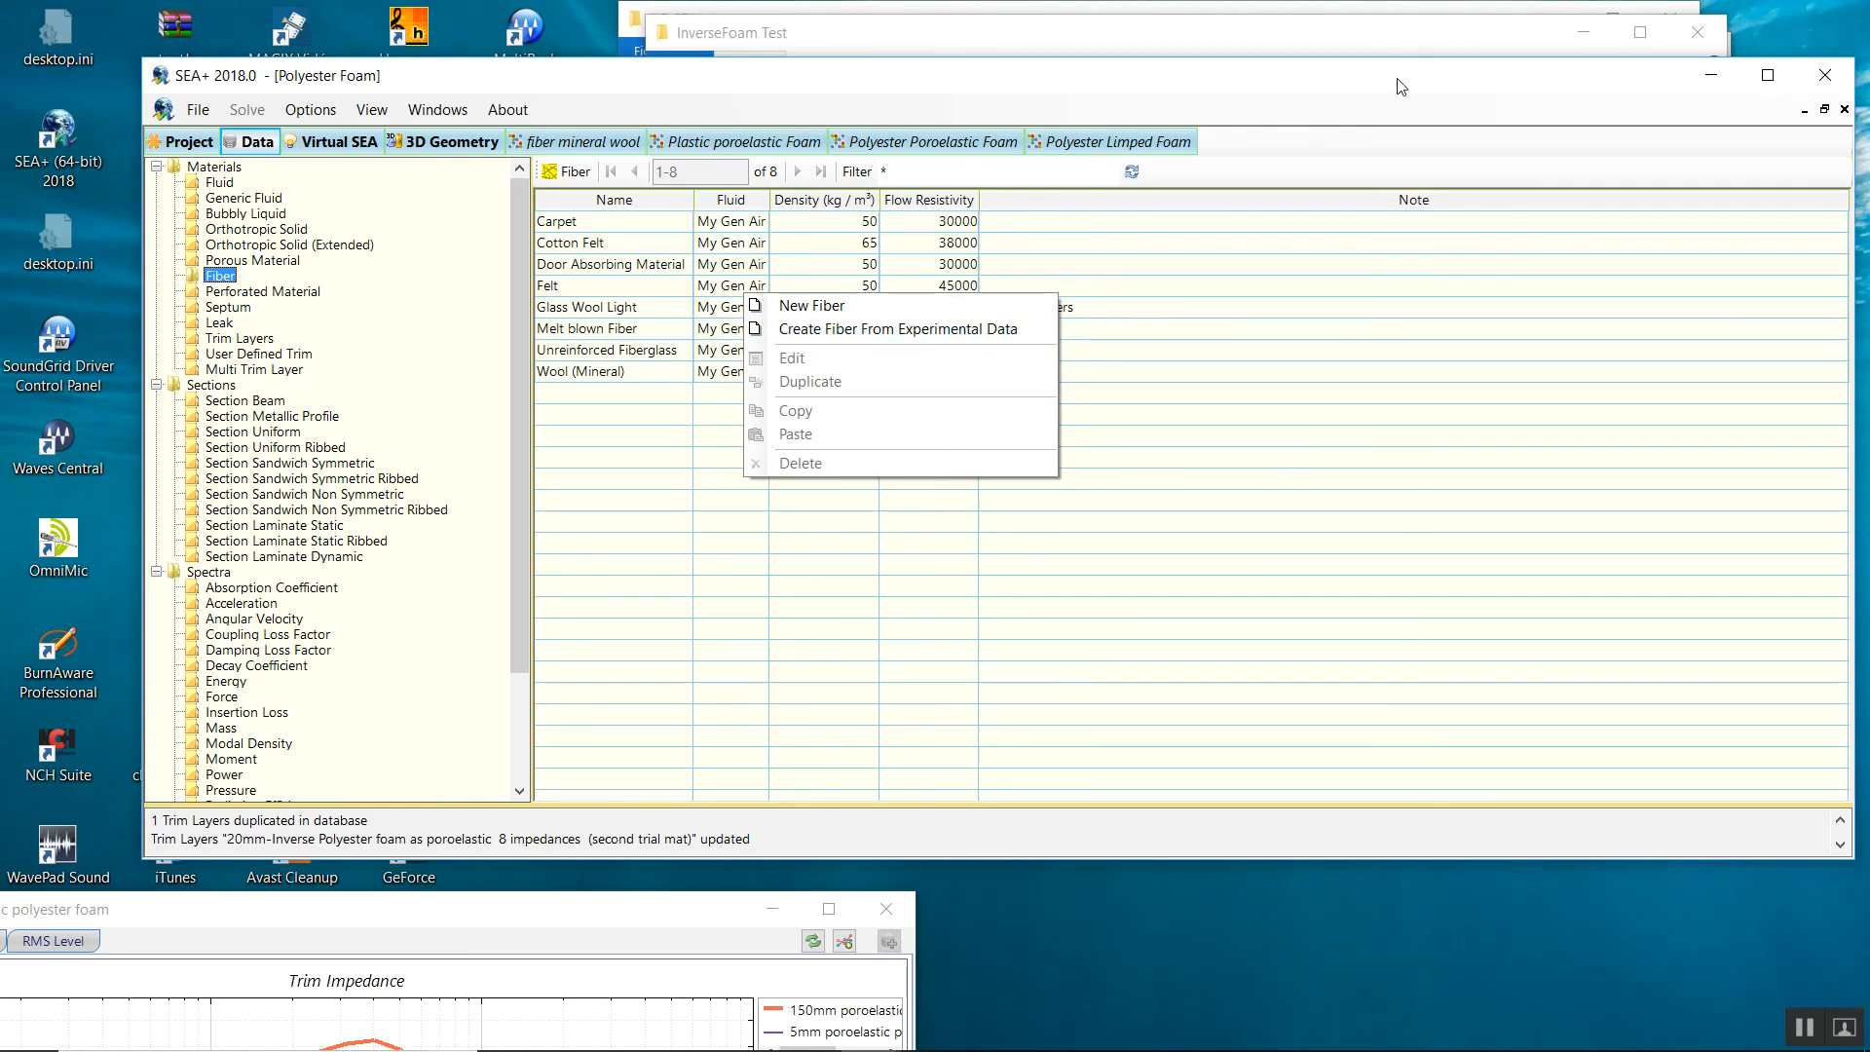
{"action": "left_click_drag", "start_coordinate": [1401, 87], "coordinate": [1402, 94]}
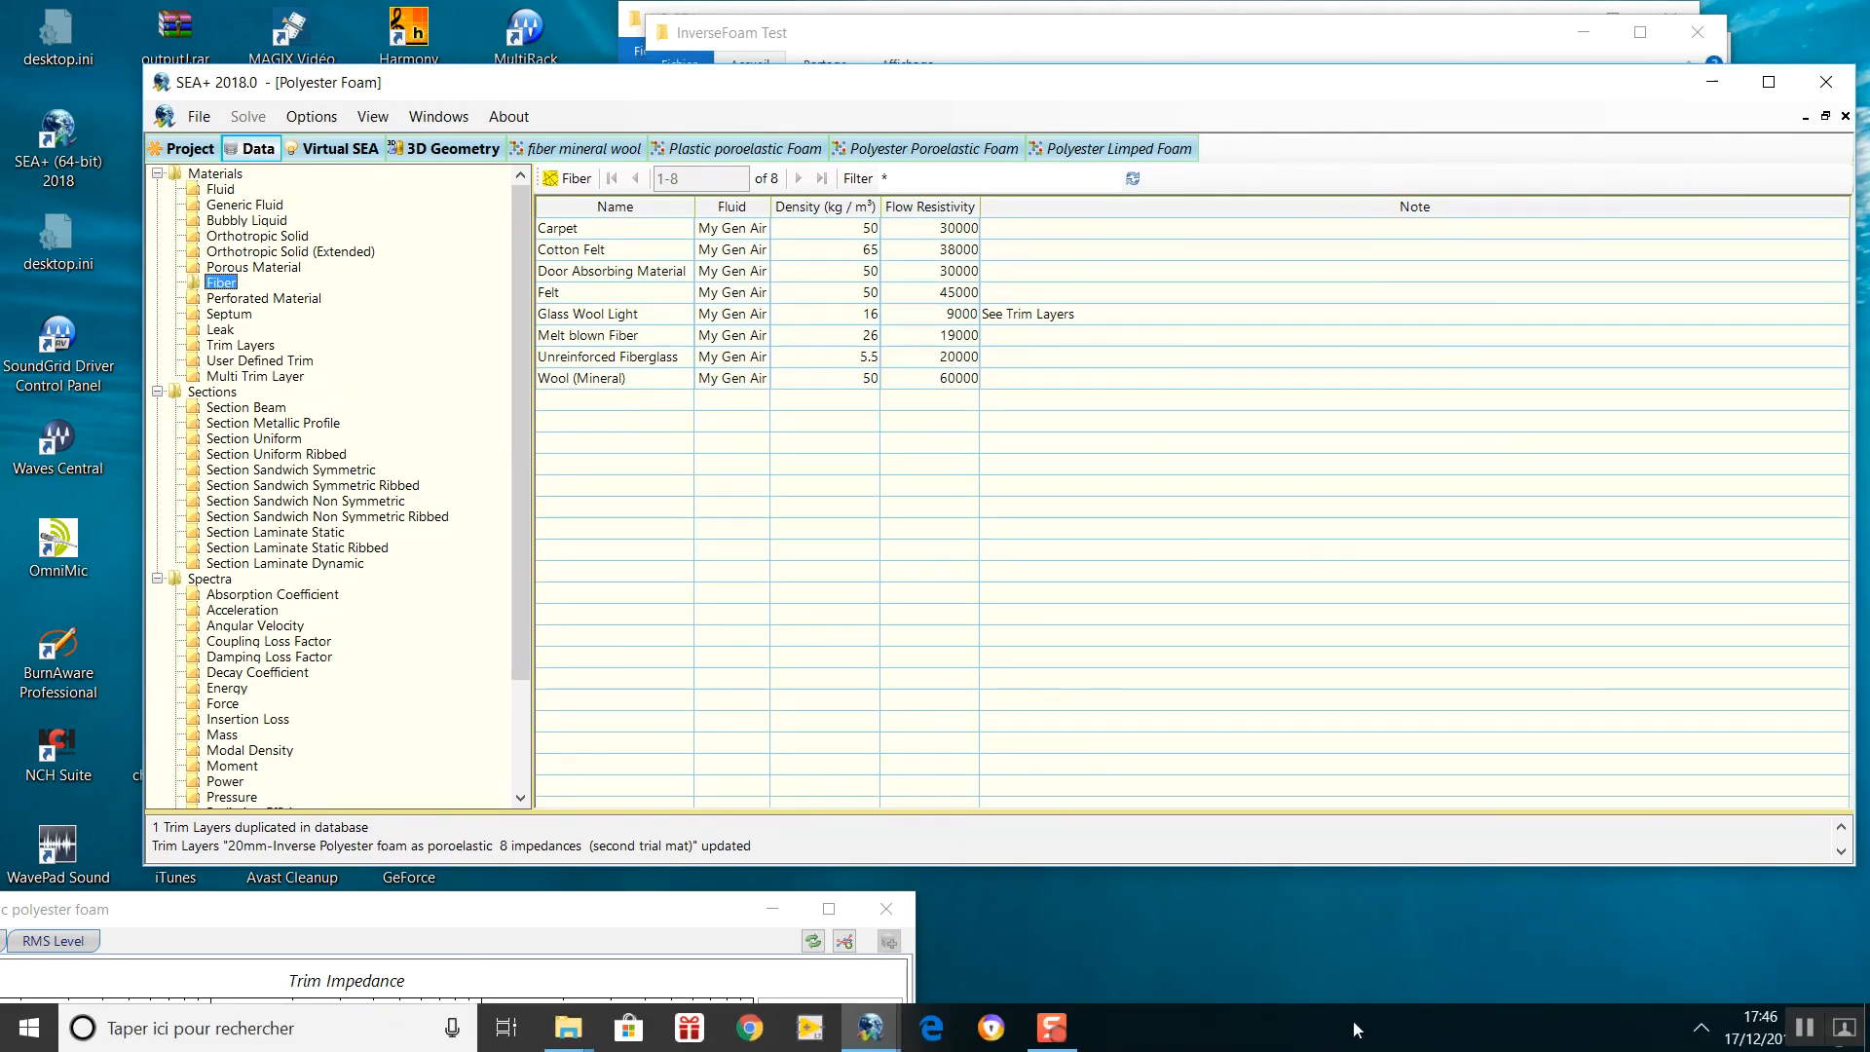